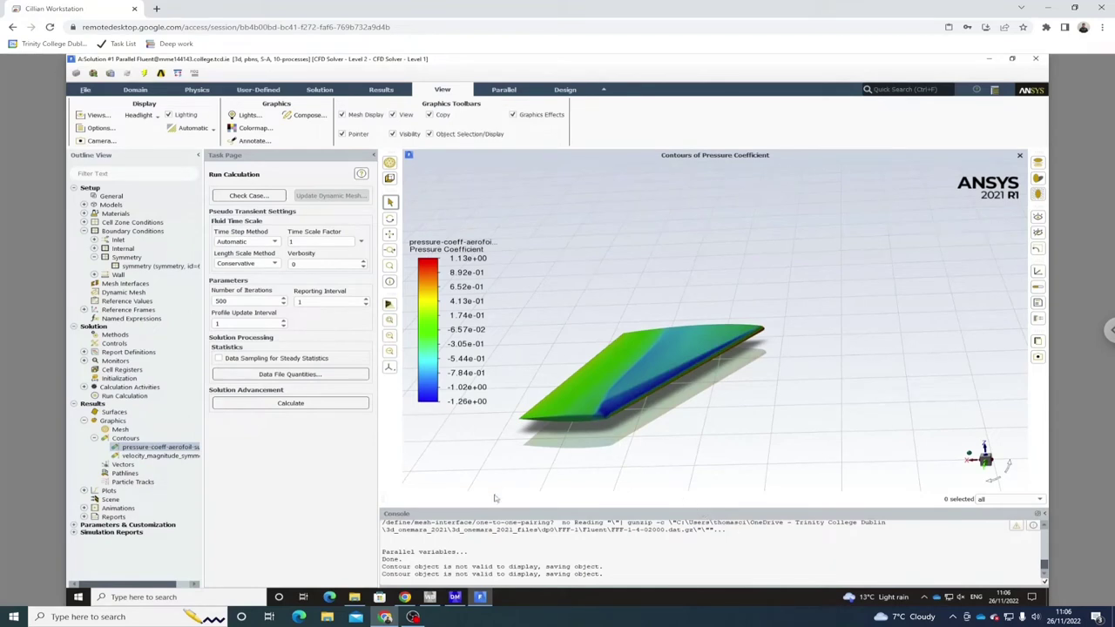
Review NASA's 3D ONERA M6 wing validation page and examine the pressure coefficient contours on the wing in Fluent.
{"action": "left_click", "coordinate": [411, 597]}
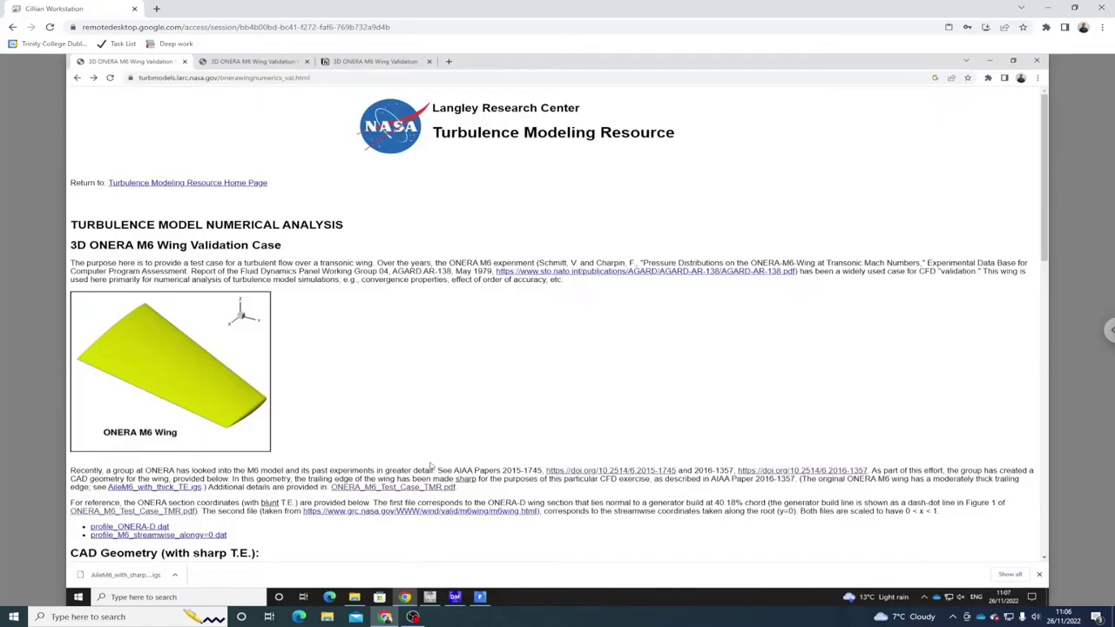
{"action": "scroll", "coordinate": [431, 468], "scroll_direction": "down", "scroll_amount": 2}
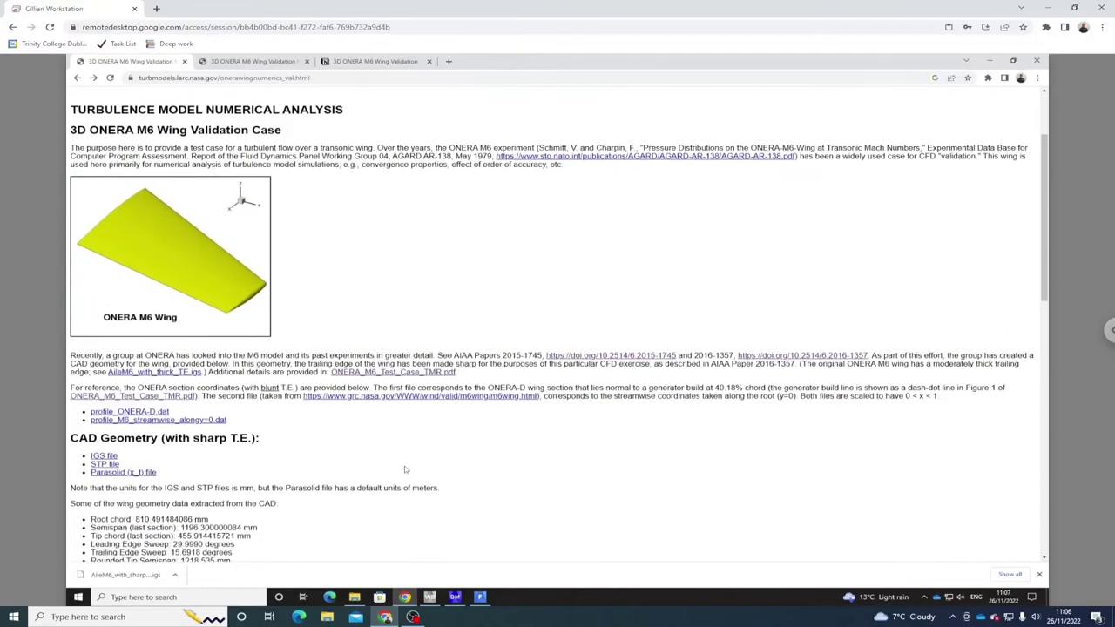
{"action": "left_click", "coordinate": [480, 597]}
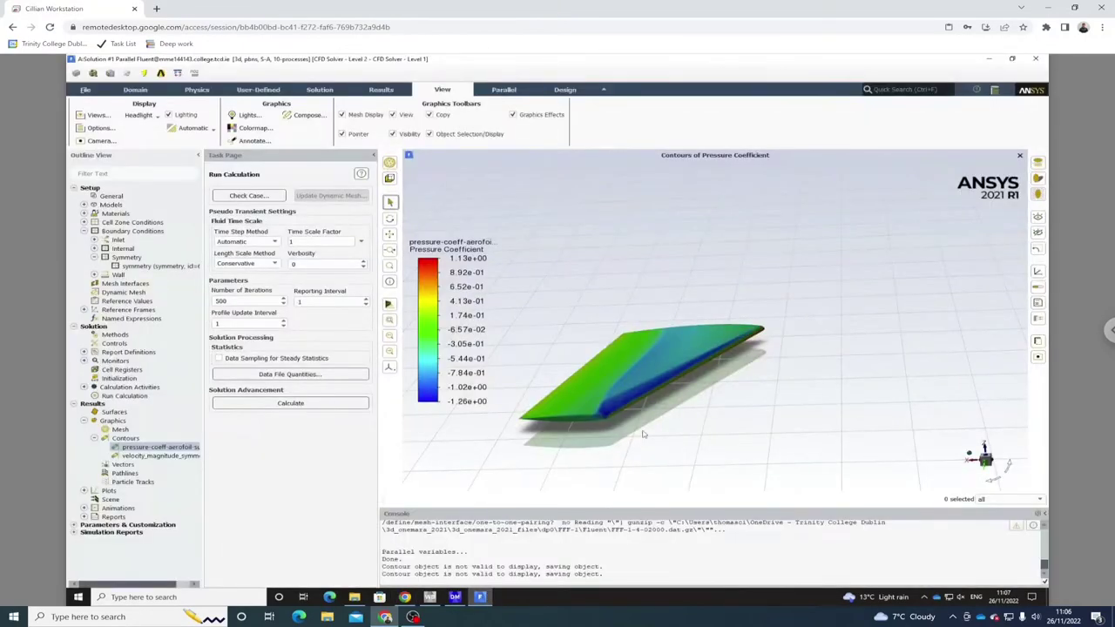
{"action": "mouse_move", "coordinate": [645, 429]}
{"action": "left_mouse_down"}
{"action": "mouse_move", "coordinate": [640, 416]}
{"action": "mouse_move", "coordinate": [635, 433]}
{"action": "left_mouse_up"}
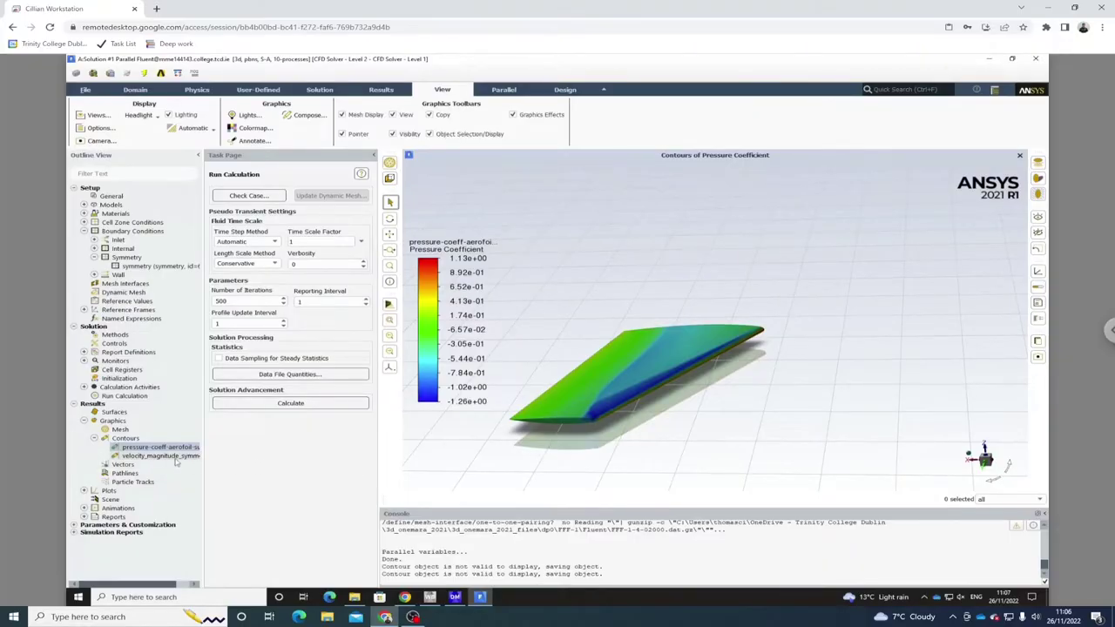
{"action": "left_click_drag", "start_coordinate": [631, 403], "coordinate": [675, 372]}
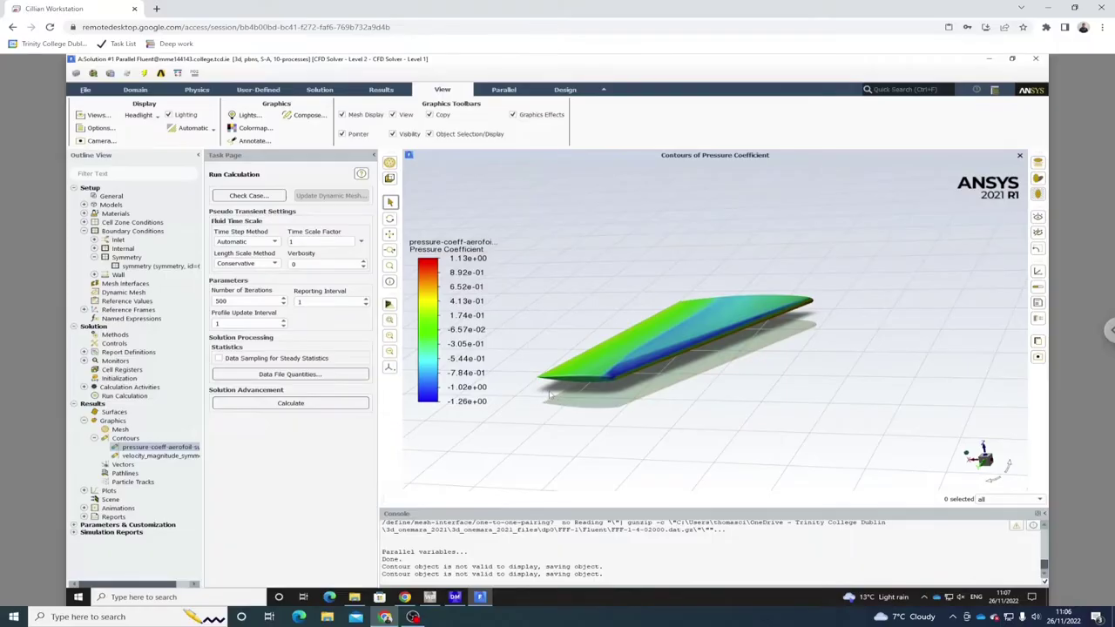
{"action": "left_click_drag", "start_coordinate": [617, 356], "coordinate": [629, 385]}
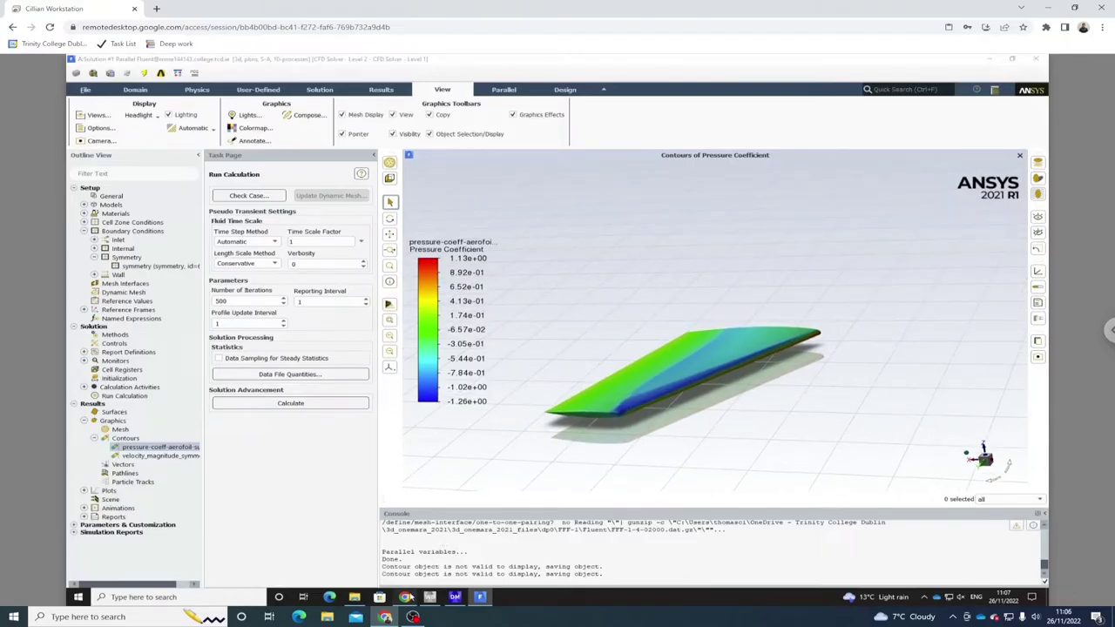
{"action": "left_click", "coordinate": [405, 597]}
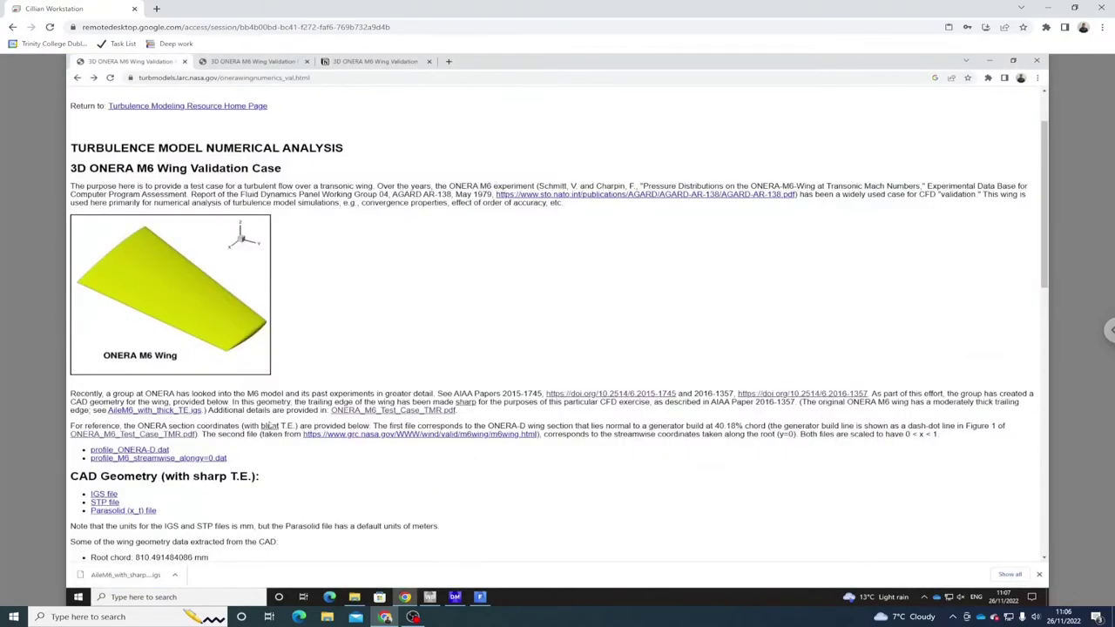
{"action": "left_click", "coordinate": [253, 61]}
{"action": "scroll", "coordinate": [241, 292], "scroll_direction": "down", "scroll_amount": 3}
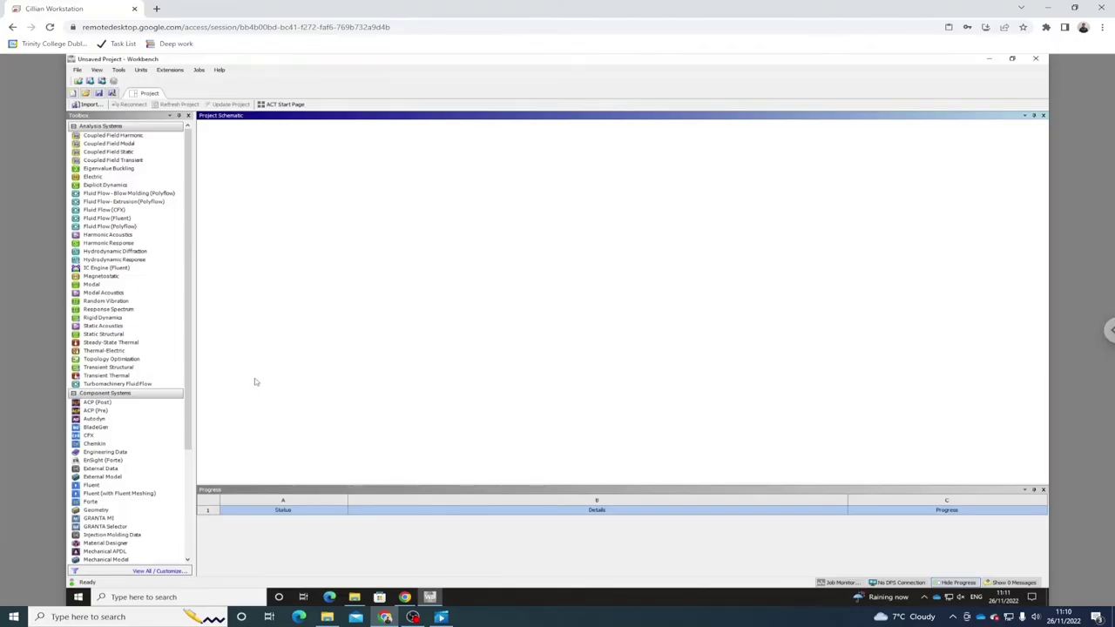
Add a Fluid Flow (Fluent) analysis system to the empty project schematic.
{"action": "left_click_drag", "start_coordinate": [120, 219], "coordinate": [234, 152]}
{"action": "left_click", "coordinate": [386, 248]}
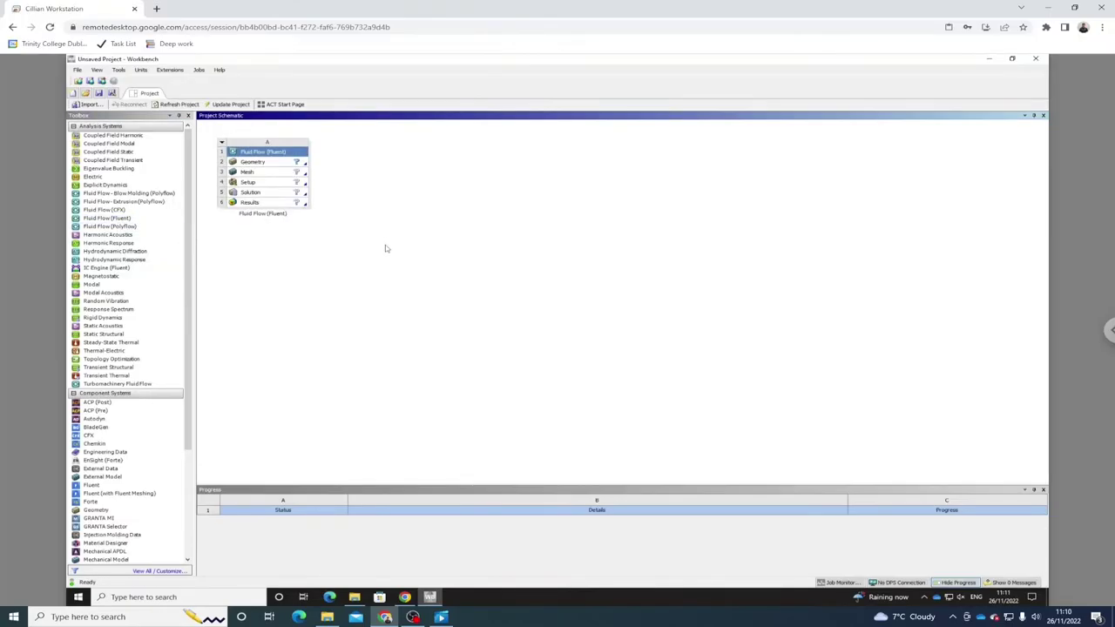
Switch to the browser and download the IGS file of the sharp trailing edge CAD geometry from the ONERA M6 page.
{"action": "left_click", "coordinate": [406, 598]}
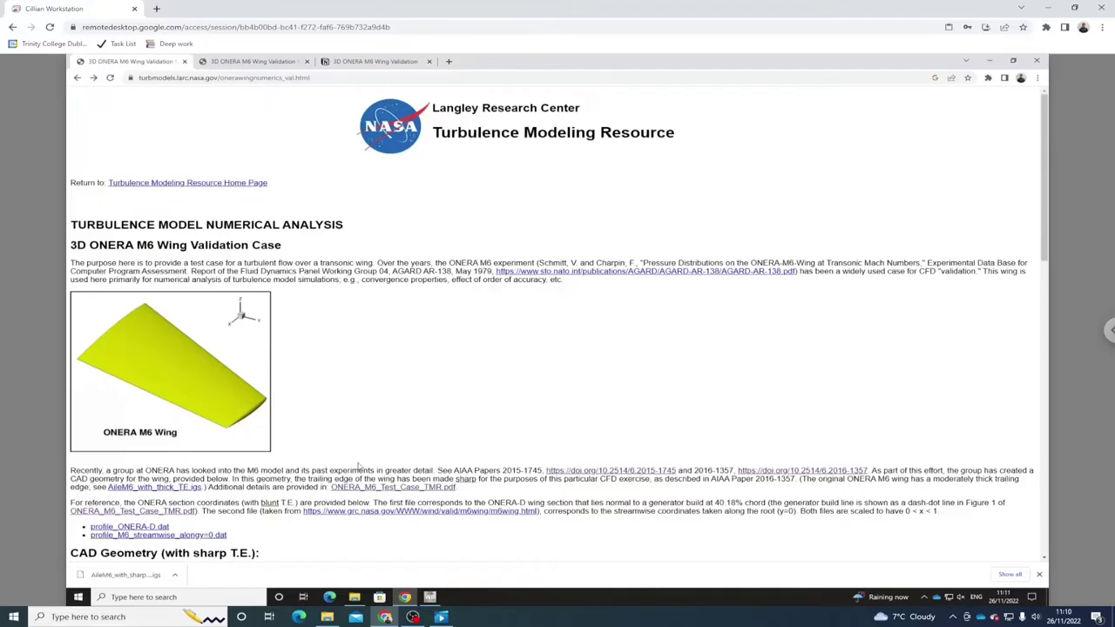
{"action": "scroll", "coordinate": [358, 466], "scroll_direction": "down", "scroll_amount": 2}
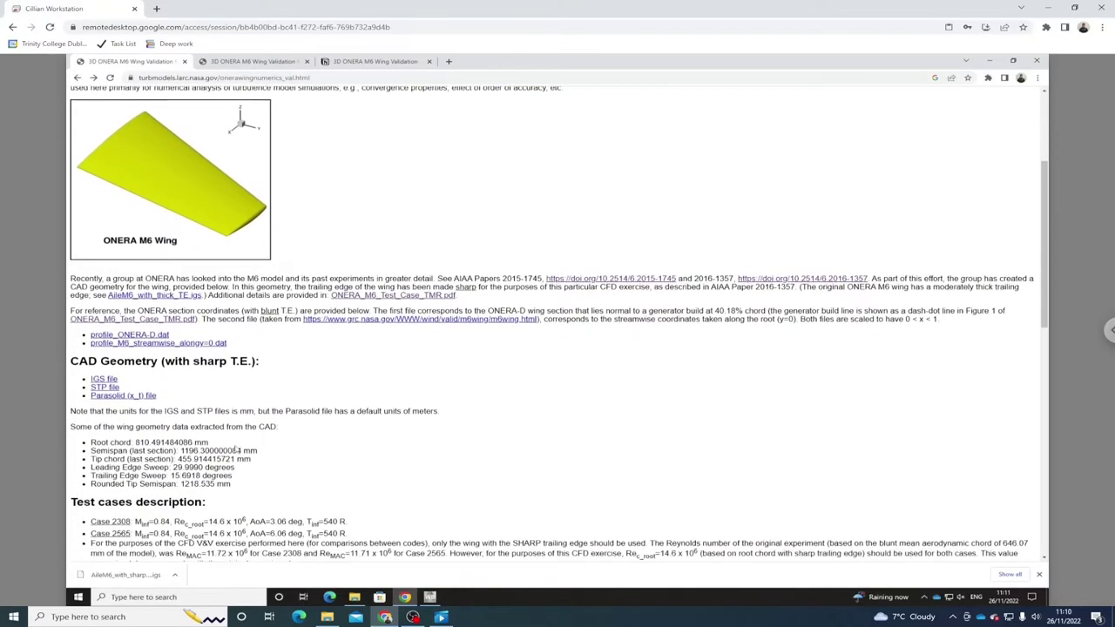
{"action": "left_click", "coordinate": [104, 380]}
Return to Workbench and import AileM6_with_sharp_TE (1).igs as the geometry of the Fluid Flow (Fluent) system.
{"action": "left_click", "coordinate": [429, 597]}
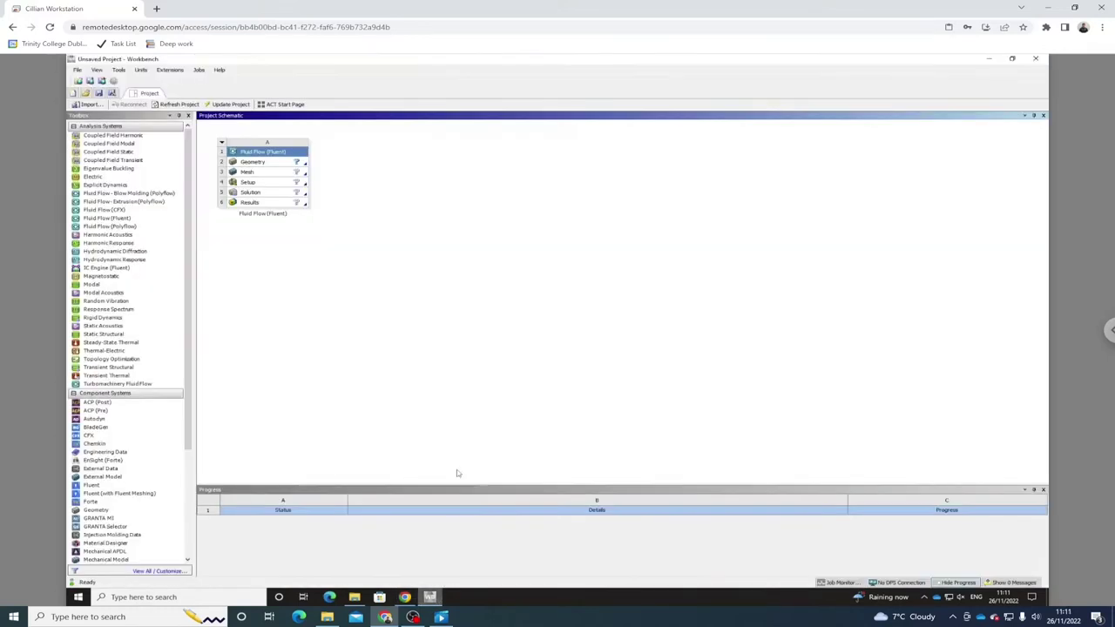
{"action": "left_click", "coordinate": [283, 165]}
{"action": "right_click", "coordinate": [284, 165]}
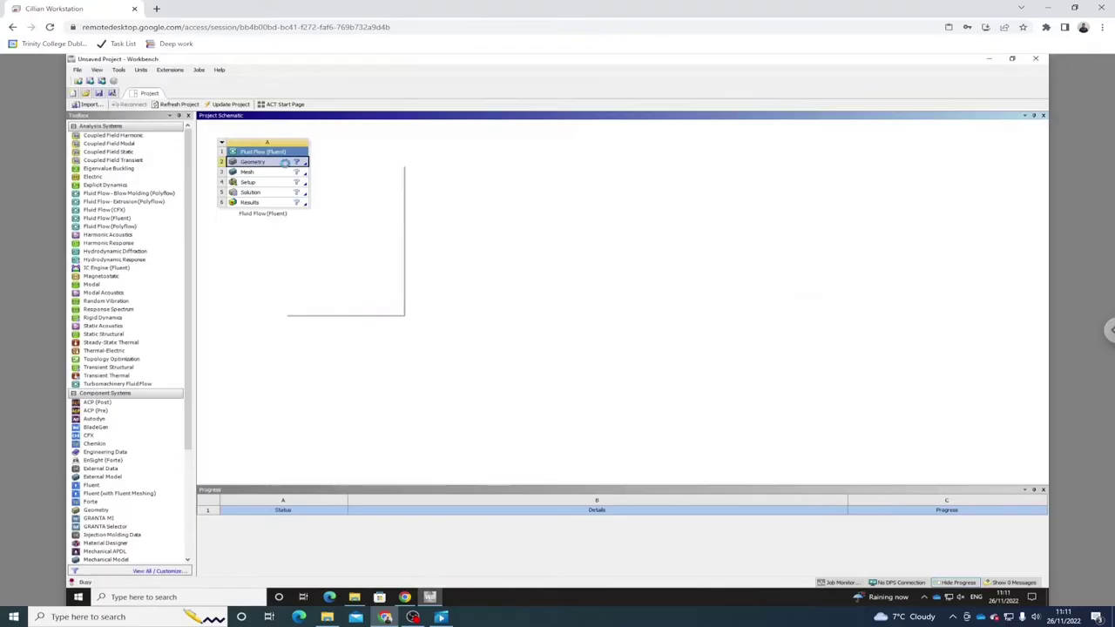
{"action": "mouse_move", "coordinate": [330, 190]}
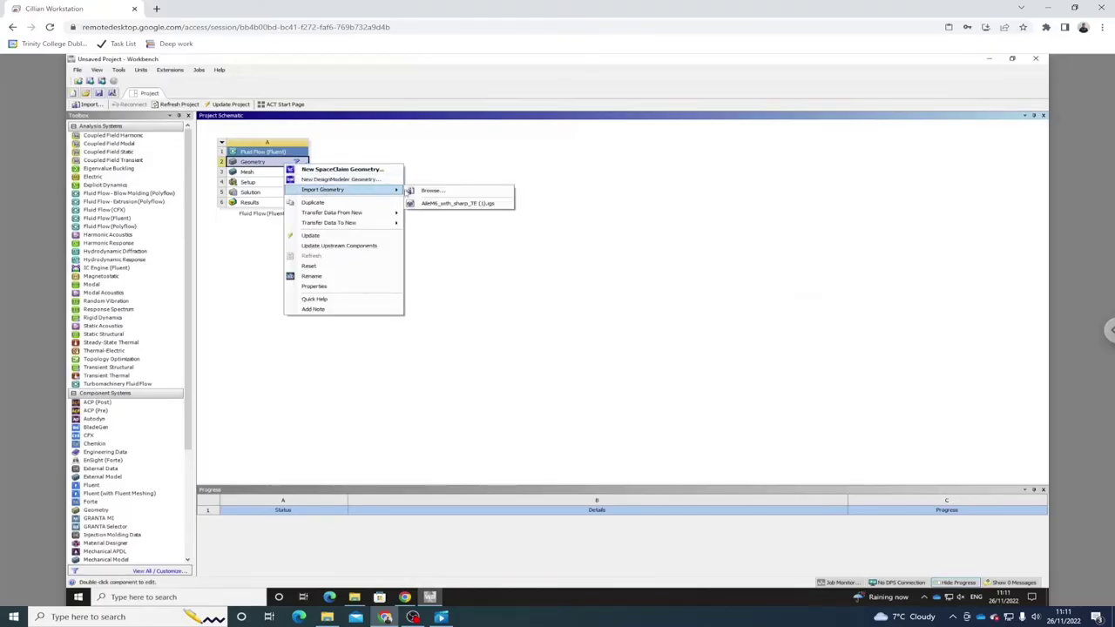
{"action": "left_click", "coordinate": [433, 204]}
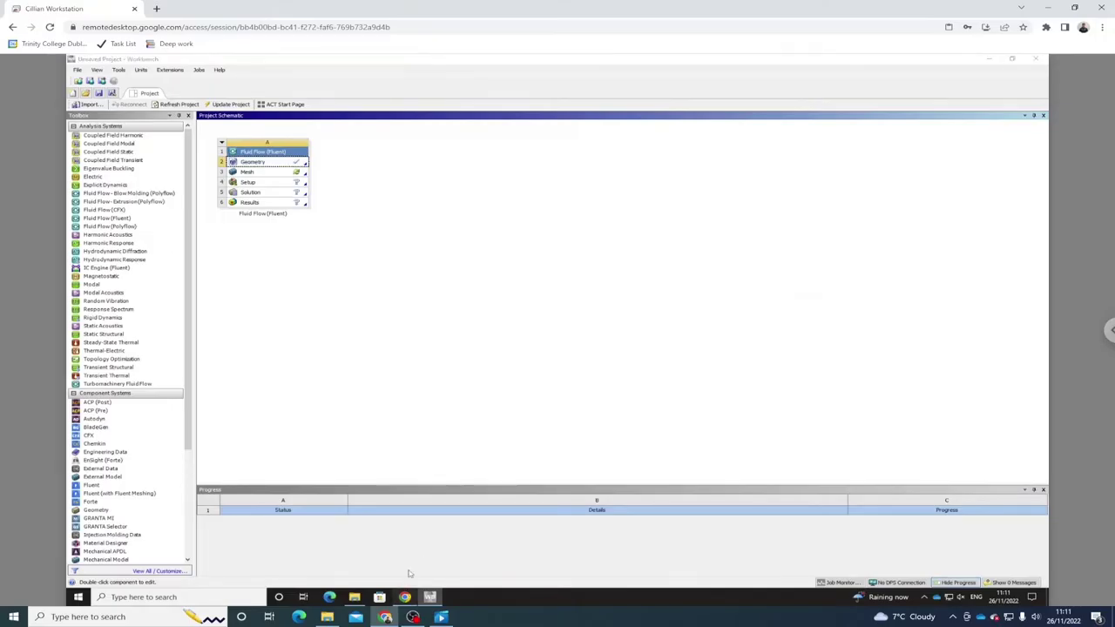
Examine the wing dimensions, test case conditions and farfield domain figure on the NASA validation page in the browser.
{"action": "left_click", "coordinate": [405, 597]}
{"action": "scroll", "coordinate": [284, 385], "scroll_direction": "down", "scroll_amount": 4}
{"action": "scroll", "coordinate": [283, 385], "scroll_direction": "down", "scroll_amount": 3}
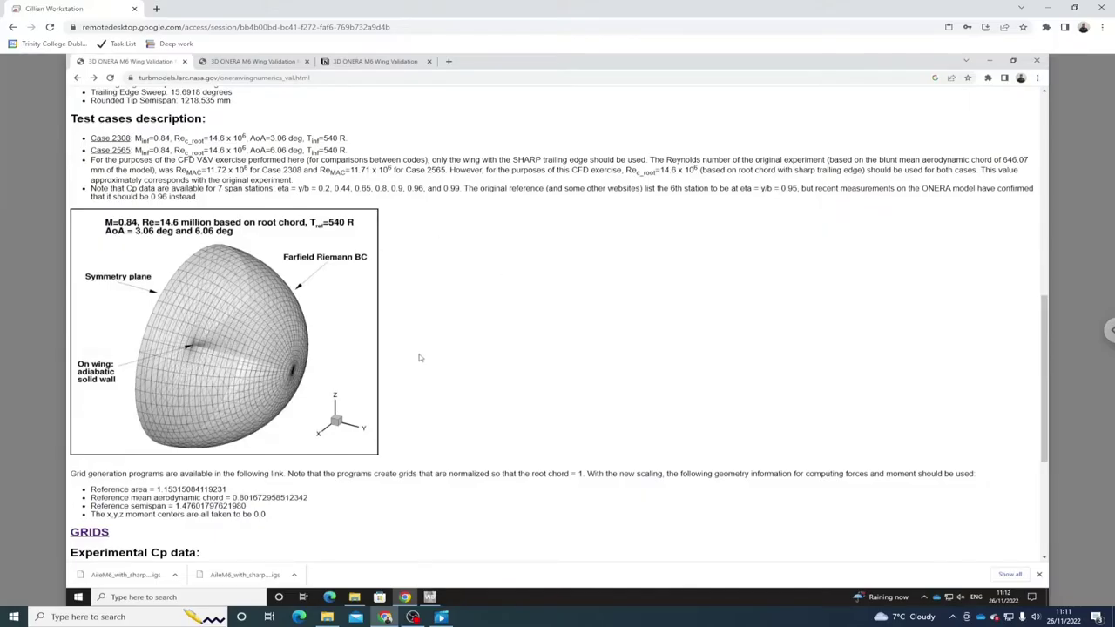
{"action": "scroll", "coordinate": [417, 366], "scroll_direction": "up", "scroll_amount": 2}
{"action": "scroll", "coordinate": [410, 399], "scroll_direction": "up", "scroll_amount": 1}
{"action": "scroll", "coordinate": [396, 398], "scroll_direction": "down", "scroll_amount": 3}
{"action": "scroll", "coordinate": [401, 396], "scroll_direction": "up", "scroll_amount": 2}
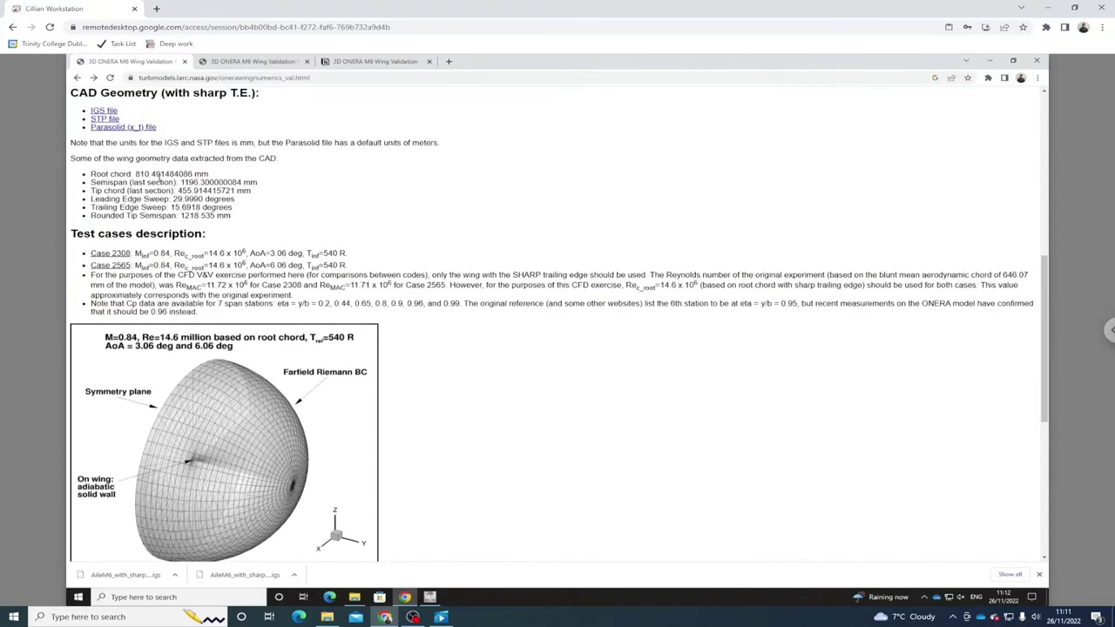
{"action": "scroll", "coordinate": [353, 248], "scroll_direction": "up", "scroll_amount": 3}
{"action": "scroll", "coordinate": [354, 254], "scroll_direction": "down", "scroll_amount": 2}
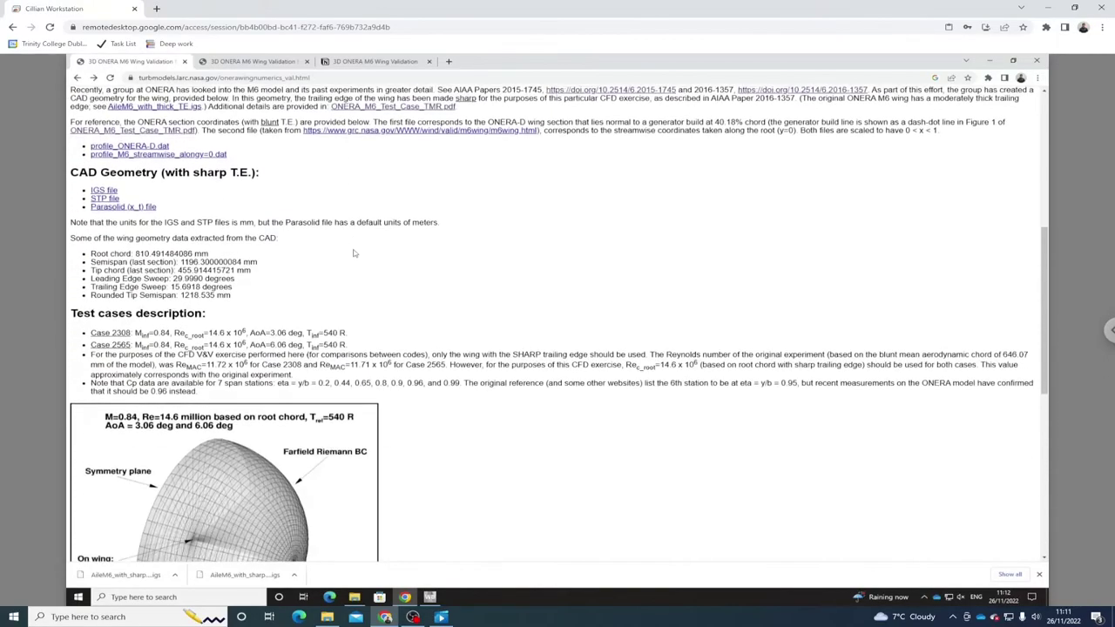
{"action": "scroll", "coordinate": [352, 344], "scroll_direction": "down", "scroll_amount": 2}
{"action": "scroll", "coordinate": [321, 408], "scroll_direction": "down", "scroll_amount": 1}
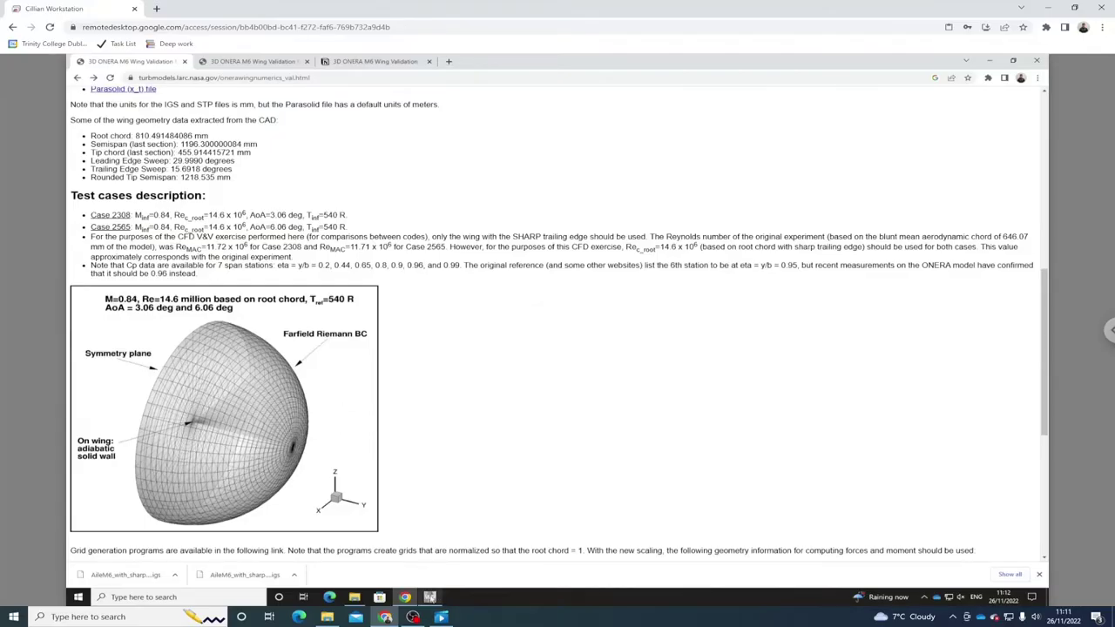
Open the Fluid Flow system's geometry in DesignModeler from Workbench and generate the imported wing body.
{"action": "left_click", "coordinate": [430, 596]}
{"action": "right_click", "coordinate": [278, 164]}
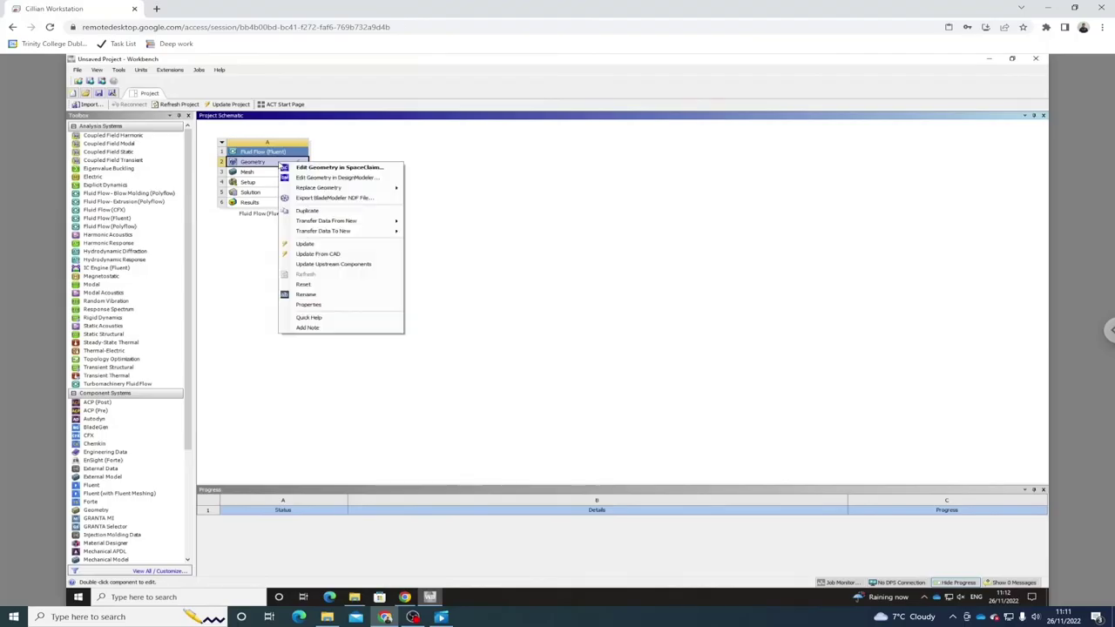
{"action": "left_click", "coordinate": [320, 178]}
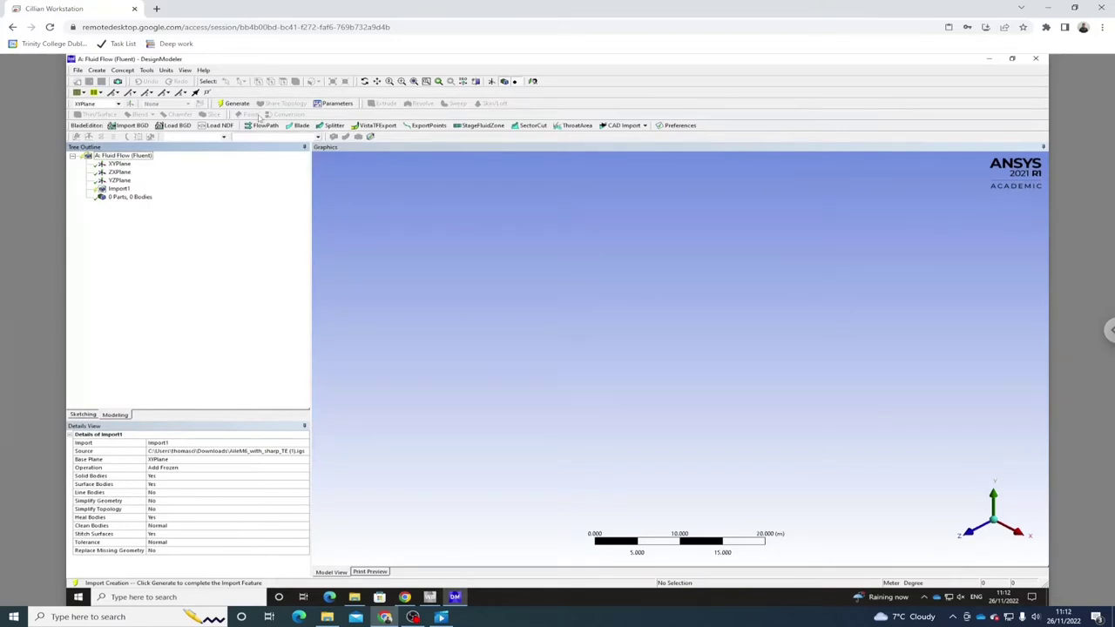
{"action": "left_click", "coordinate": [235, 104]}
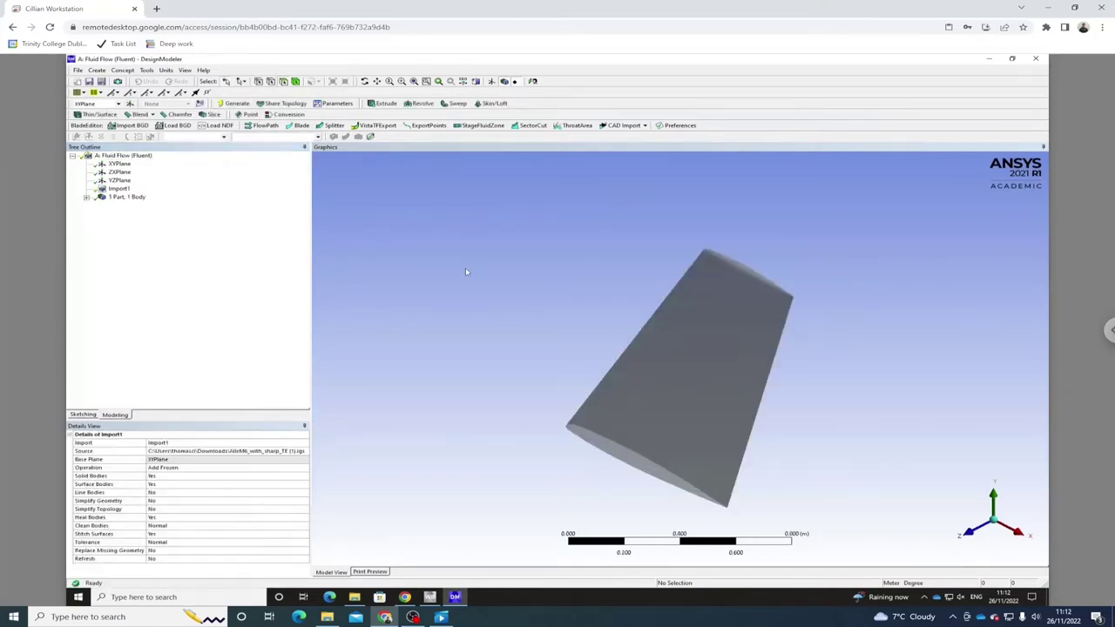
Sketch a circle about 0.38 m in diameter on the ZXPlane, centred on the origin at the wing root's leading edge.
{"action": "middle_click_drag", "start_coordinate": [729, 244], "coordinate": [809, 410]}
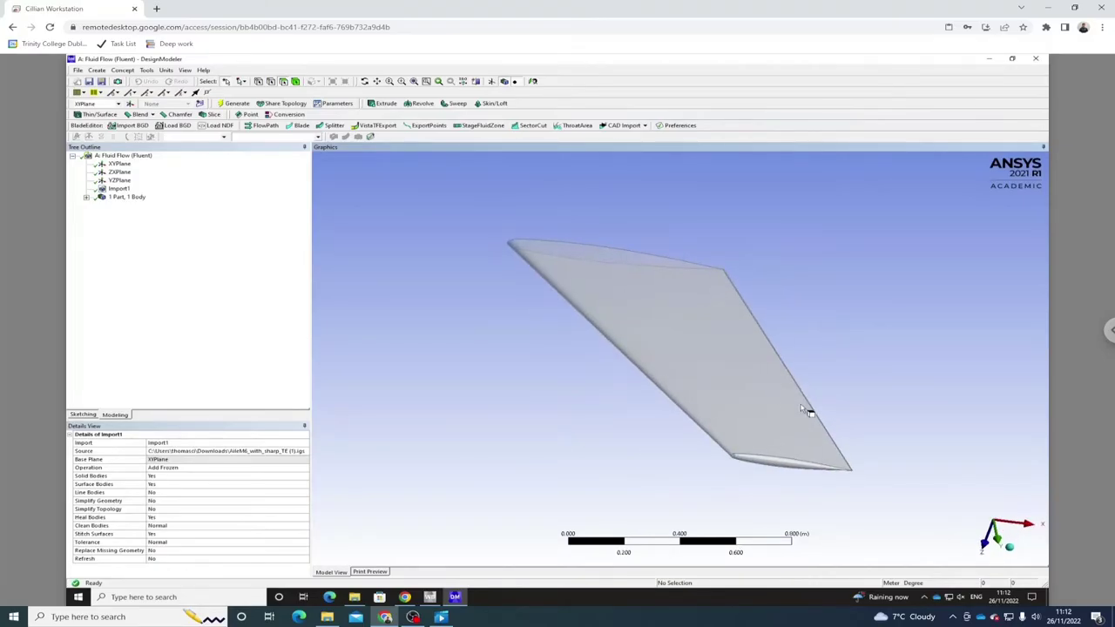
{"action": "right_click_drag", "start_coordinate": [804, 406], "coordinate": [846, 433]}
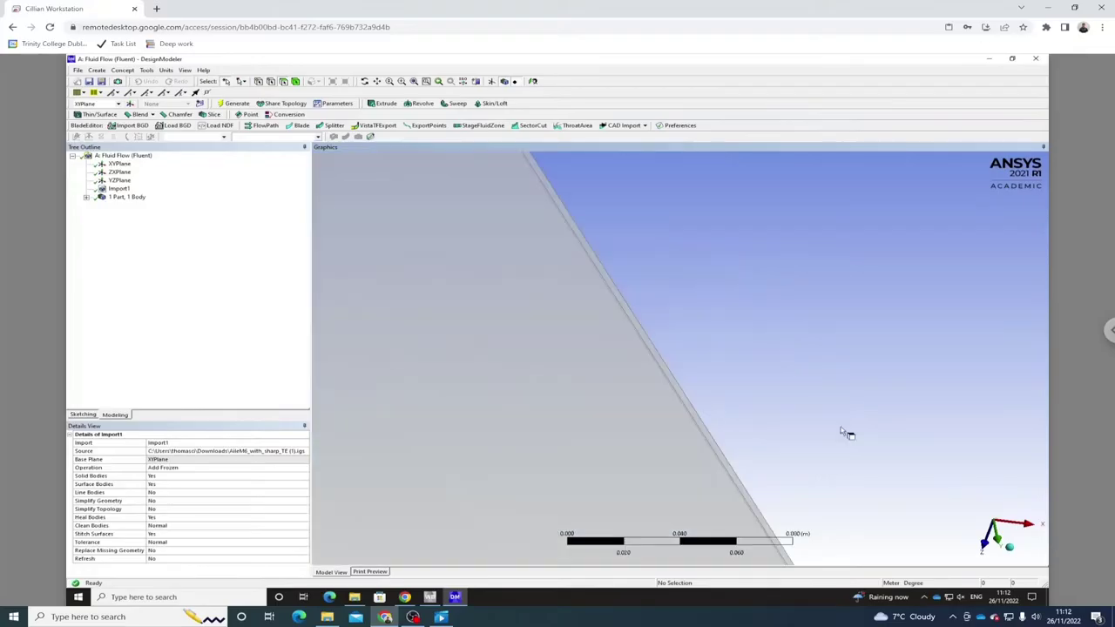
{"action": "middle_click_drag", "start_coordinate": [680, 424], "coordinate": [641, 310]}
{"action": "left_click", "coordinate": [120, 172]}
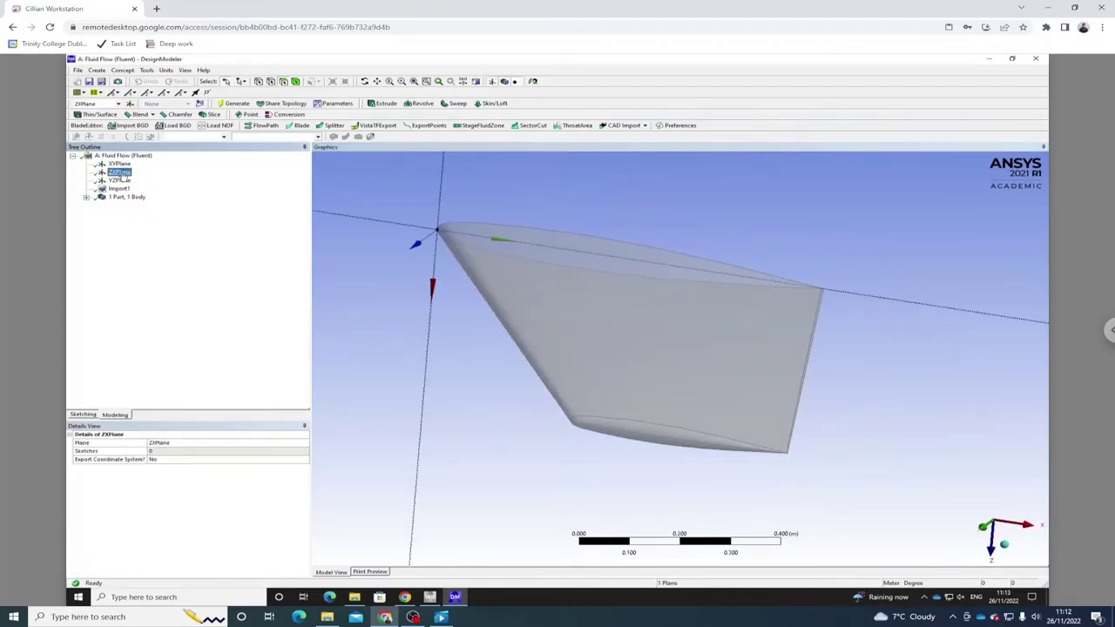
{"action": "scroll", "coordinate": [567, 311], "scroll_direction": "down", "scroll_amount": 2}
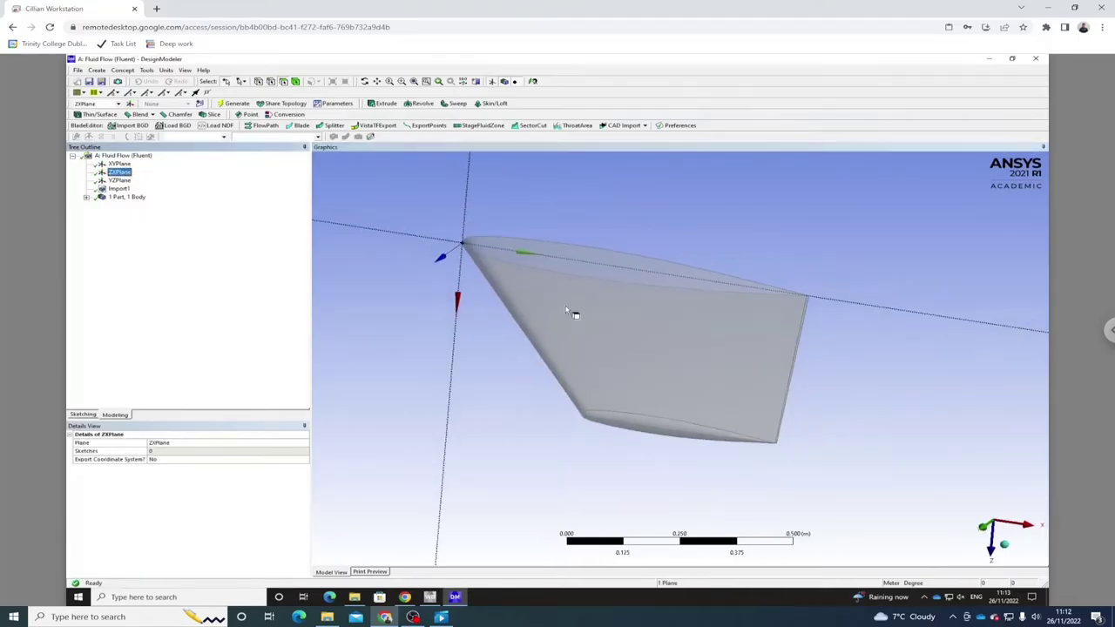
{"action": "left_click", "coordinate": [94, 415]}
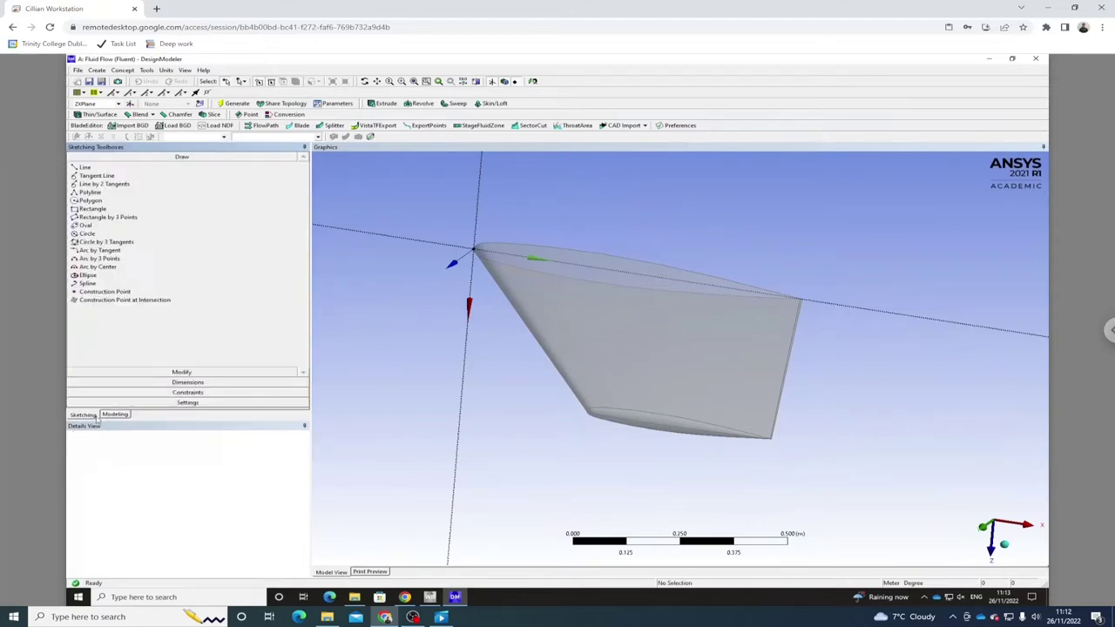
{"action": "scroll", "coordinate": [531, 285], "scroll_direction": "down", "scroll_amount": 2}
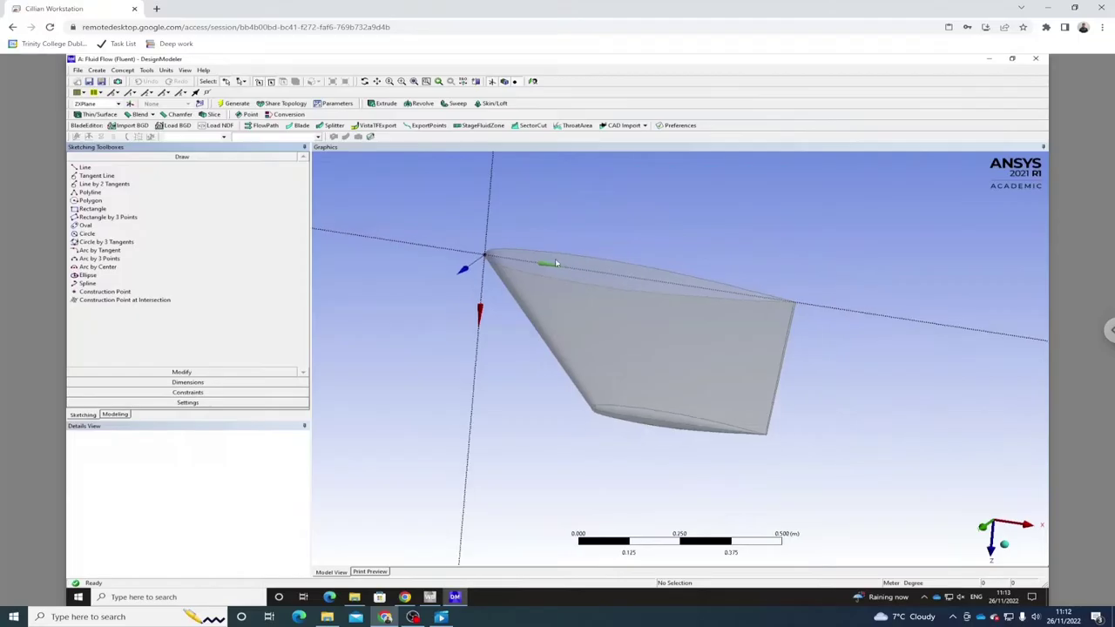
{"action": "middle_click_drag", "start_coordinate": [530, 285], "coordinate": [527, 287]}
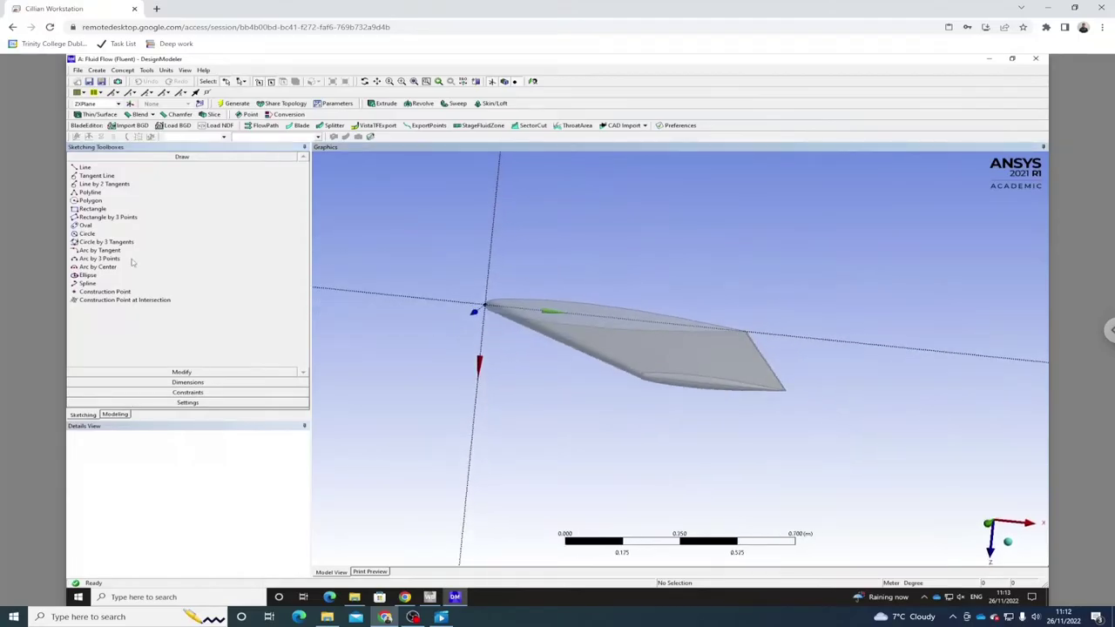
{"action": "left_click", "coordinate": [98, 234]}
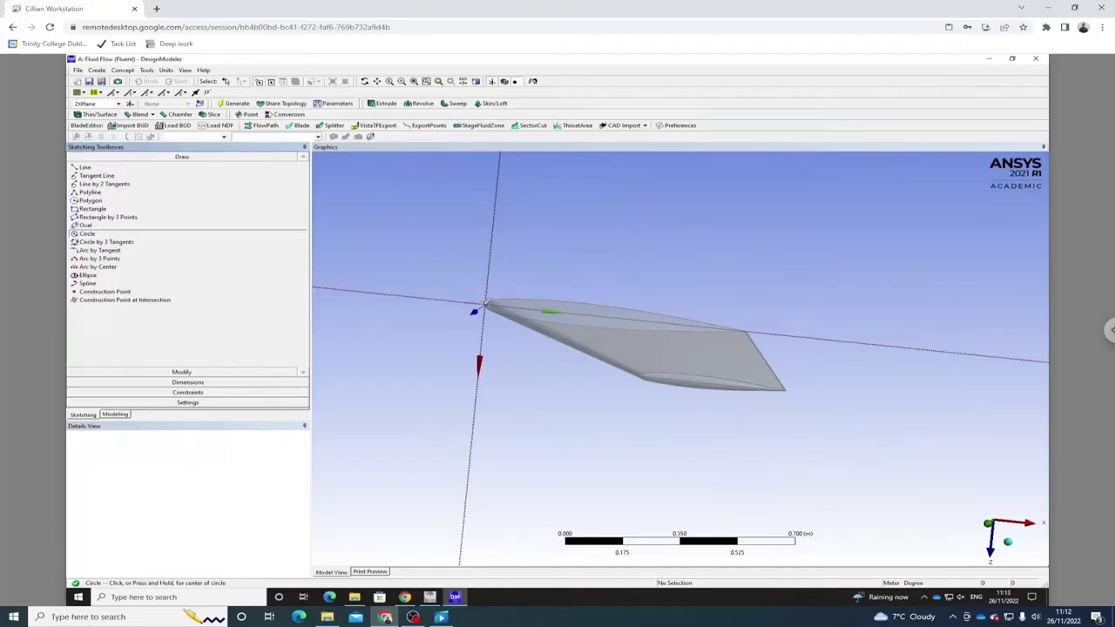
{"action": "left_click", "coordinate": [485, 304]}
{"action": "left_click", "coordinate": [493, 245]}
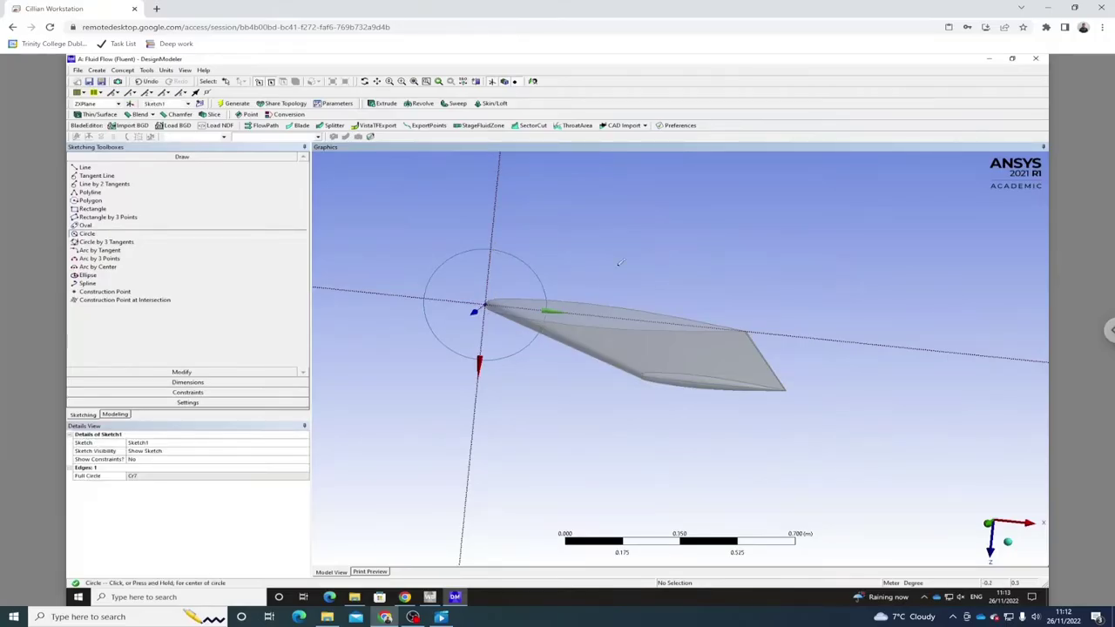
Dimension the circle's diameter with a General dimension and set it to 10 m.
{"action": "middle_click_drag", "start_coordinate": [550, 271], "coordinate": [378, 393]}
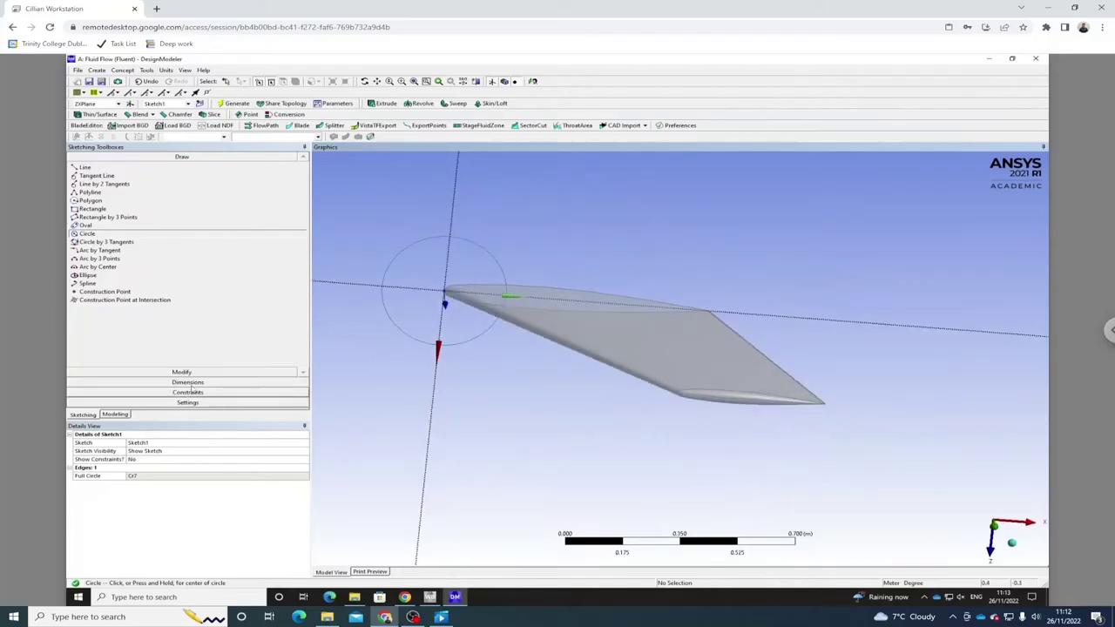
{"action": "left_click", "coordinate": [187, 383]}
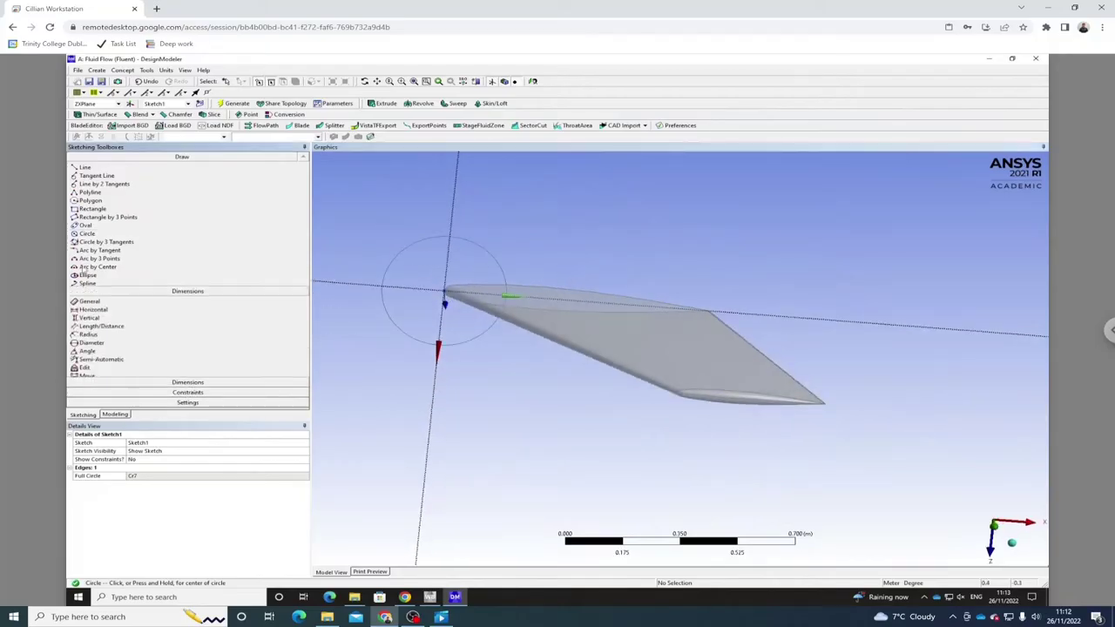
{"action": "left_click", "coordinate": [497, 261]}
{"action": "left_click", "coordinate": [521, 247]}
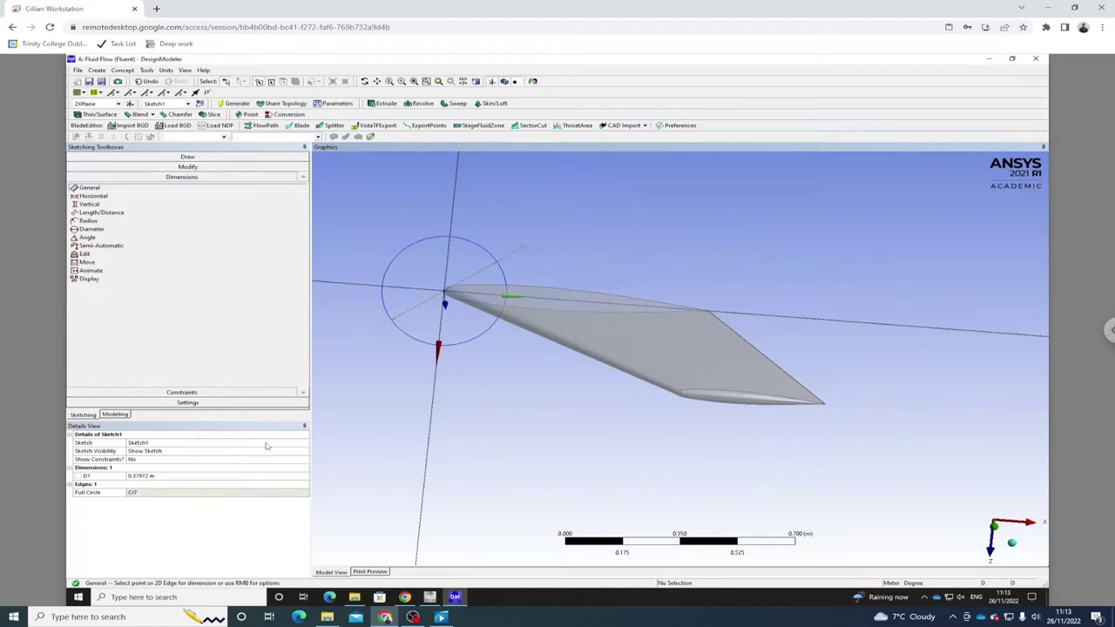
{"action": "left_click", "coordinate": [180, 476]}
{"action": "type", "text": "10"}
{"action": "key", "text": "Return"}
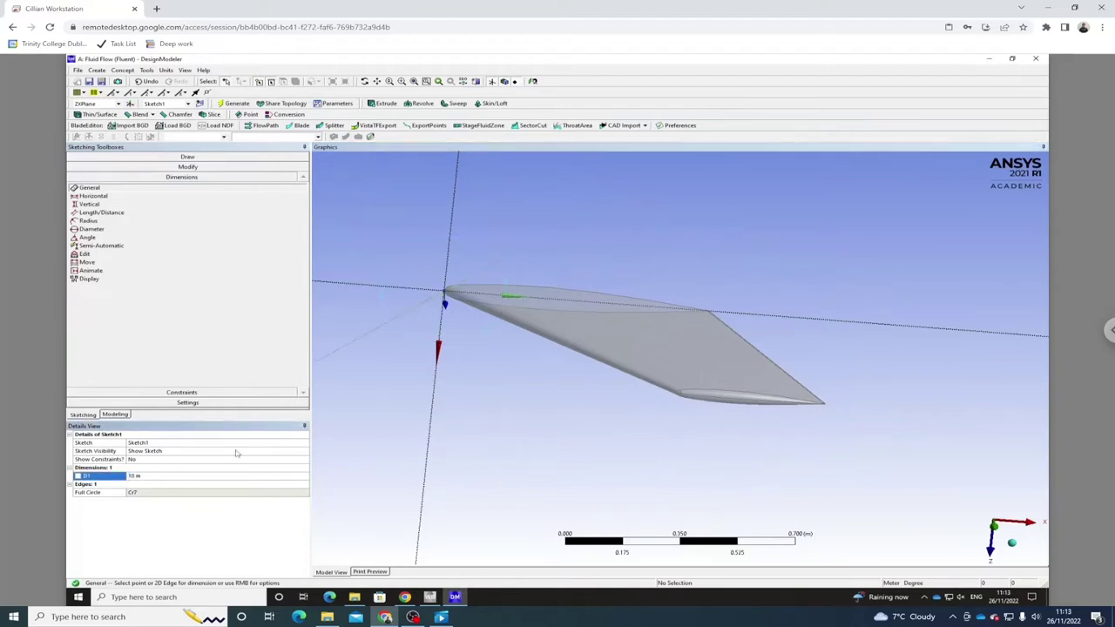
Draw two short lines along the Z axis from the circle's centre, one in each direction.
{"action": "scroll", "coordinate": [662, 262], "scroll_direction": "down", "scroll_amount": 3}
{"action": "scroll", "coordinate": [689, 288], "scroll_direction": "down", "scroll_amount": 5}
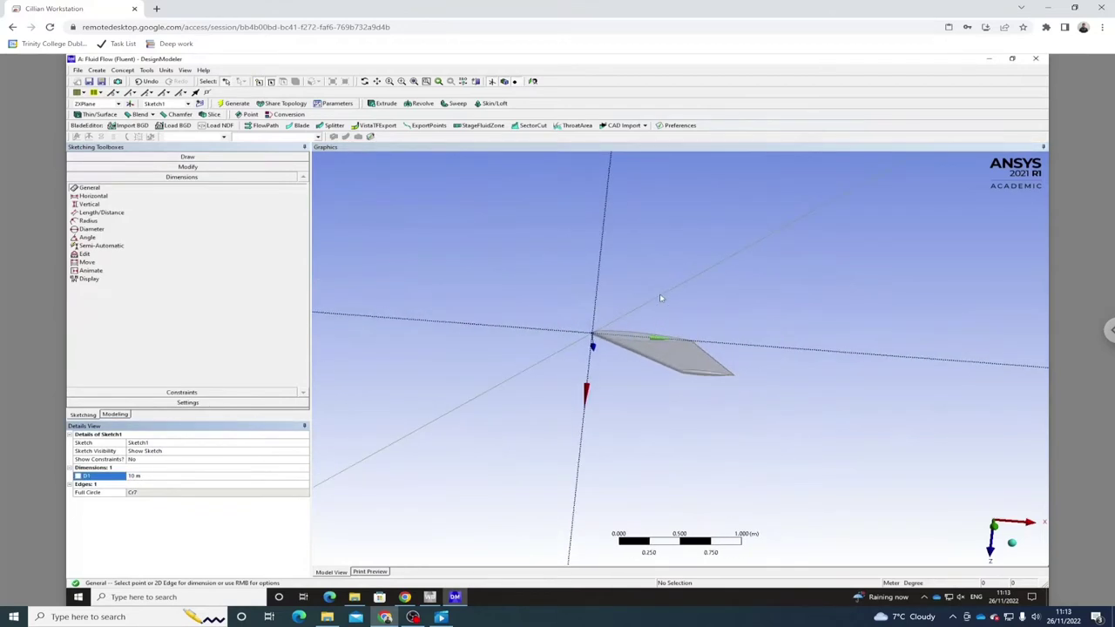
{"action": "scroll", "coordinate": [722, 293], "scroll_direction": "down", "scroll_amount": 3}
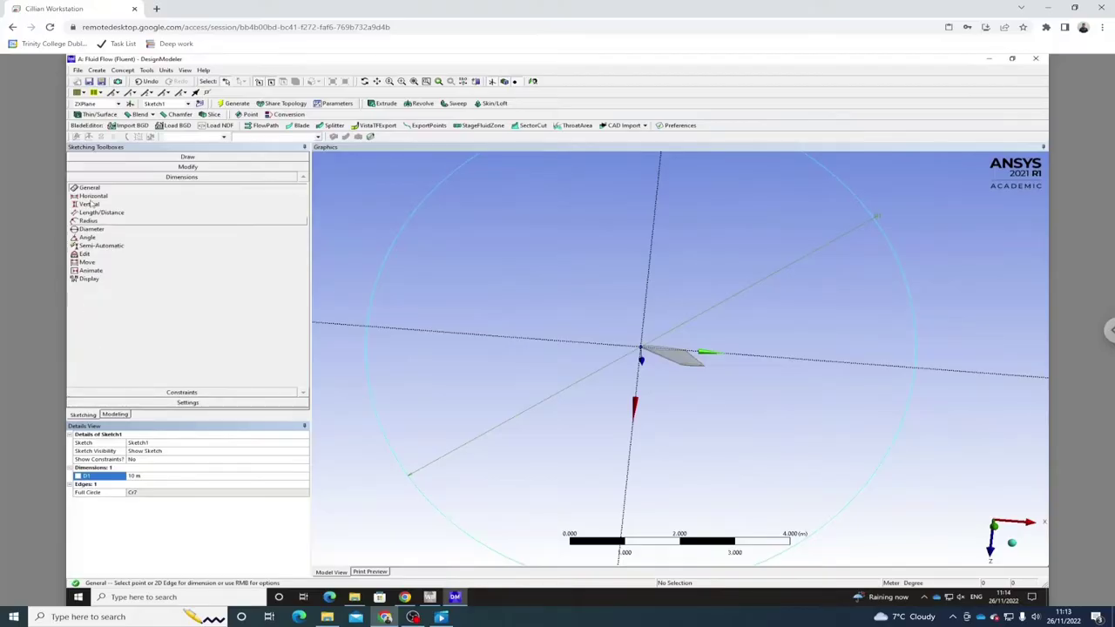
{"action": "left_click", "coordinate": [166, 156]}
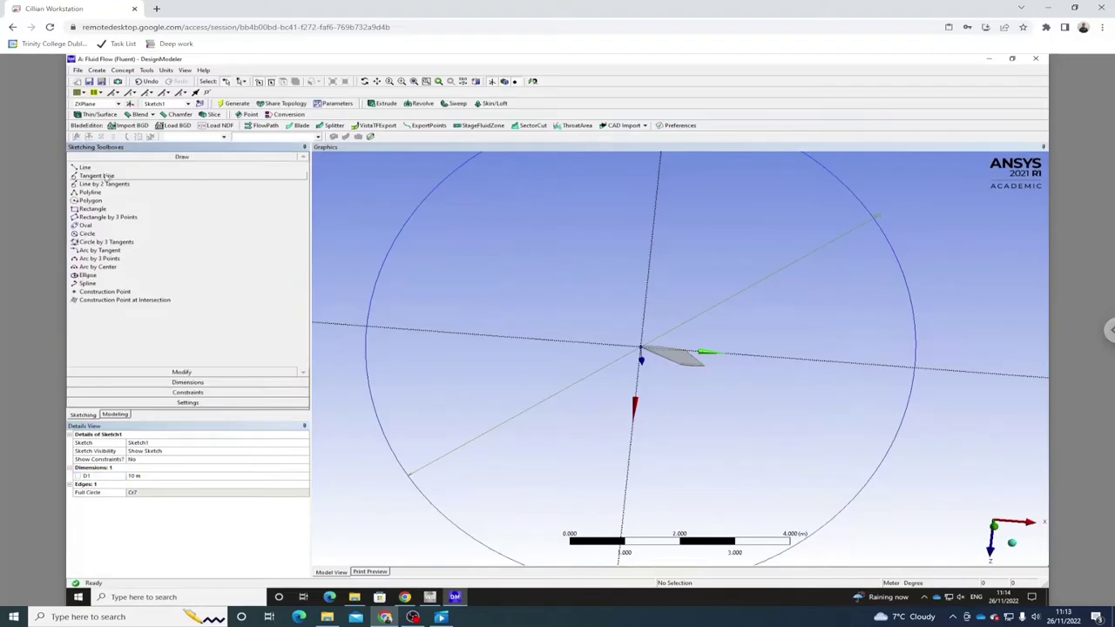
{"action": "left_click", "coordinate": [101, 169]}
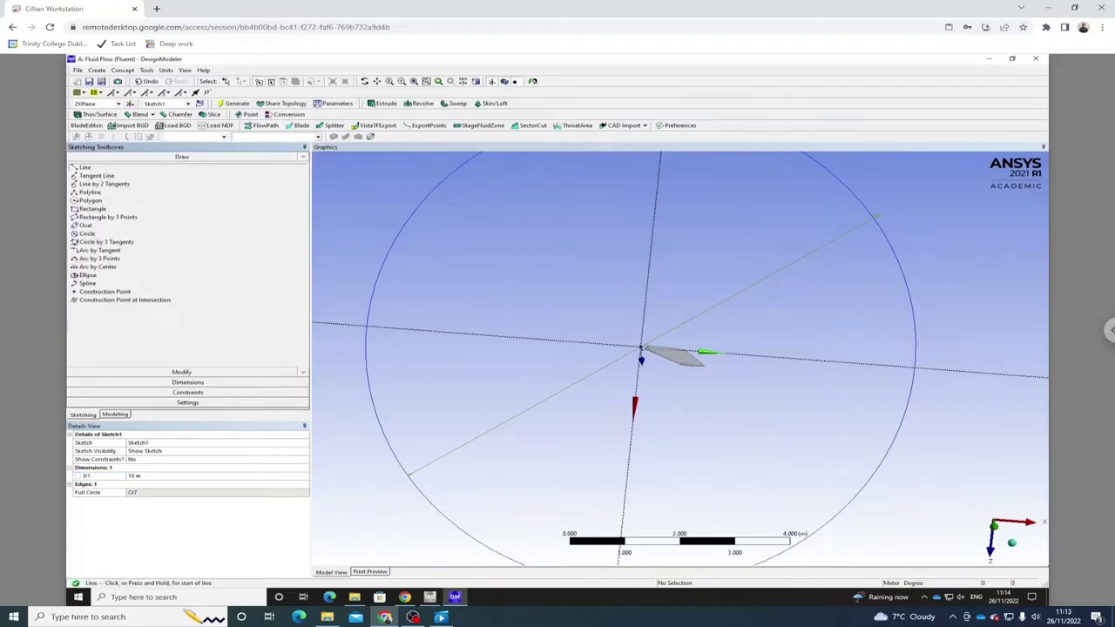
{"action": "scroll", "coordinate": [653, 353], "scroll_direction": "up", "scroll_amount": 5}
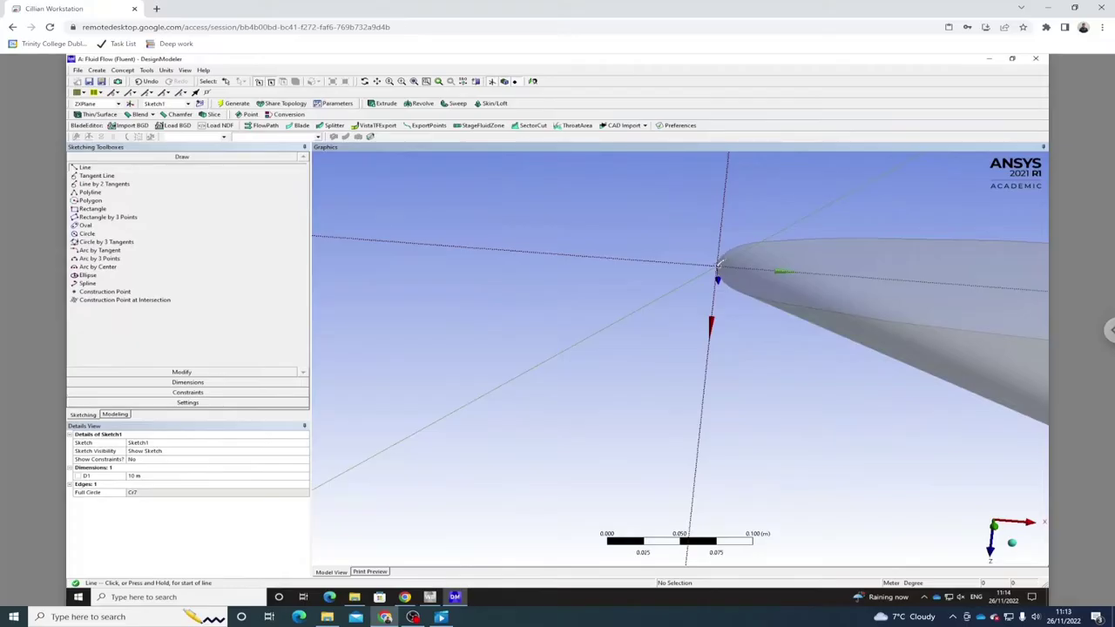
{"action": "left_click", "coordinate": [719, 263]}
{"action": "left_click", "coordinate": [723, 207]}
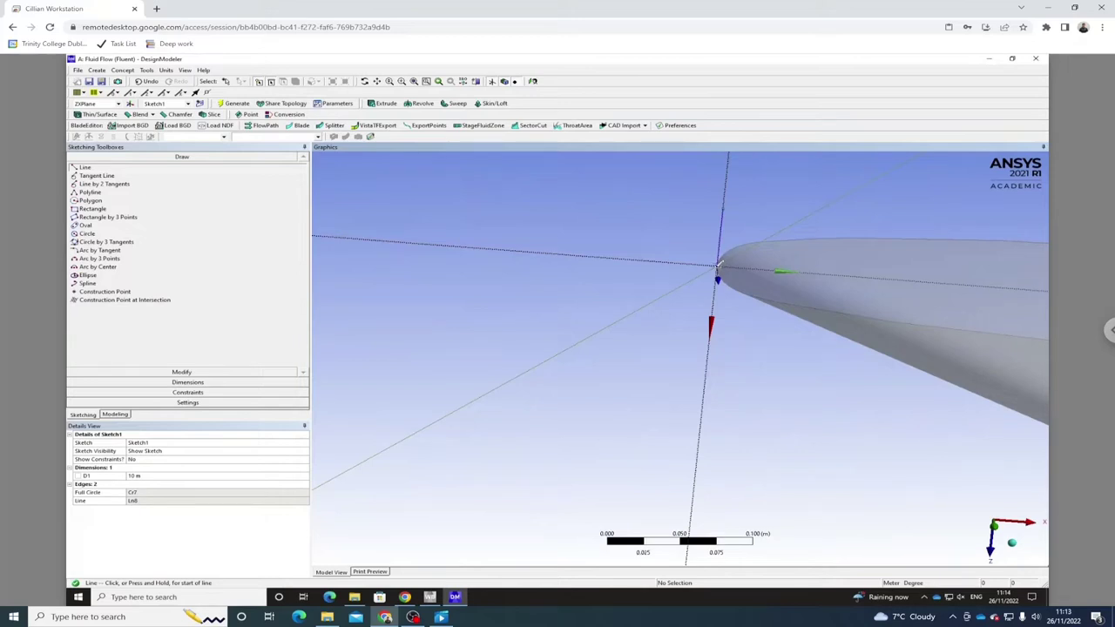
{"action": "left_click", "coordinate": [720, 263]}
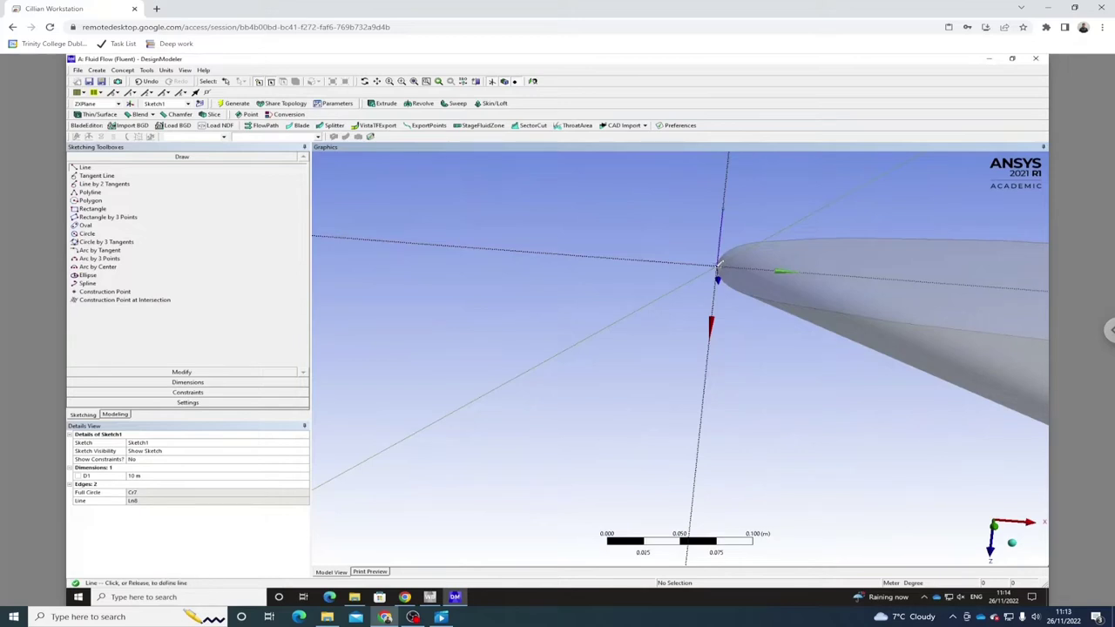
{"action": "left_click", "coordinate": [705, 408]}
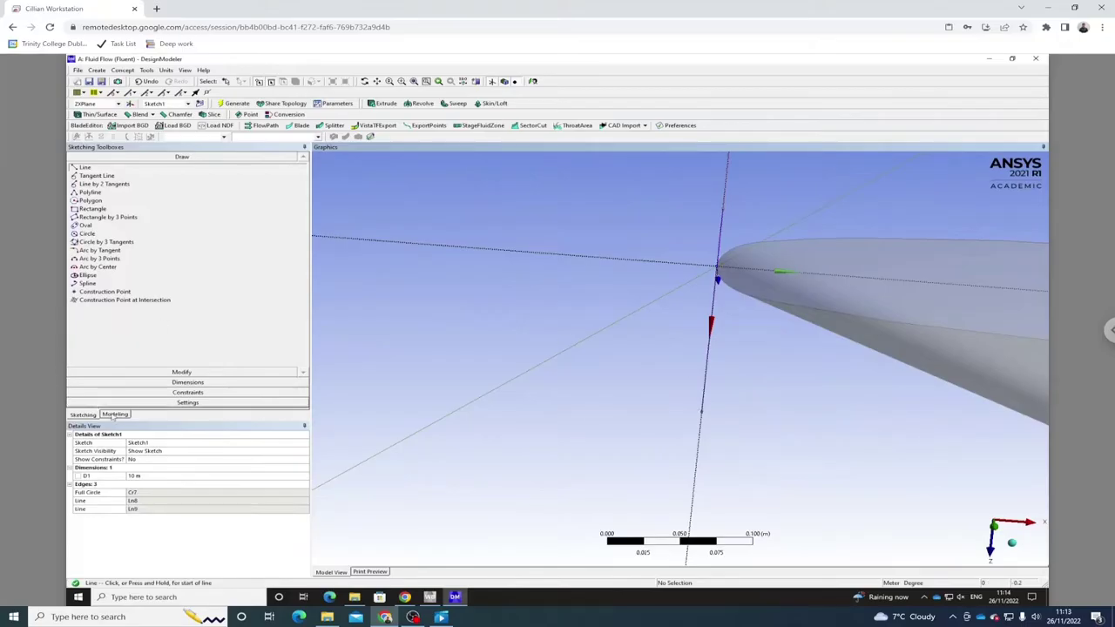
Extend both Z-axis lines from the centre until they meet the circle.
{"action": "left_click", "coordinate": [115, 416]}
{"action": "left_click", "coordinate": [91, 416]}
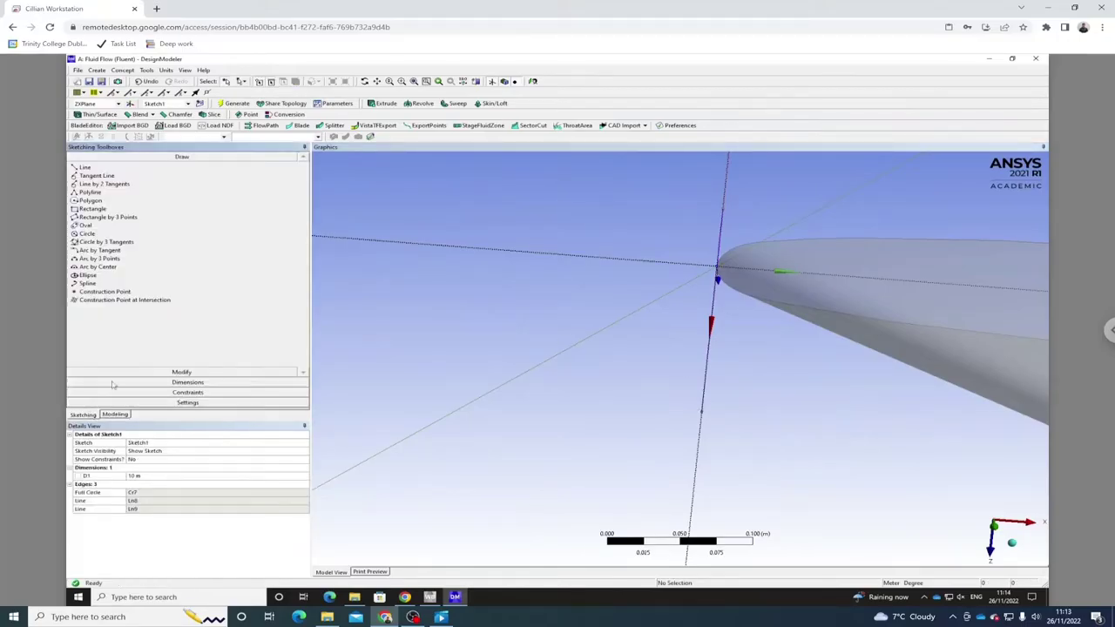
{"action": "left_click", "coordinate": [182, 372]}
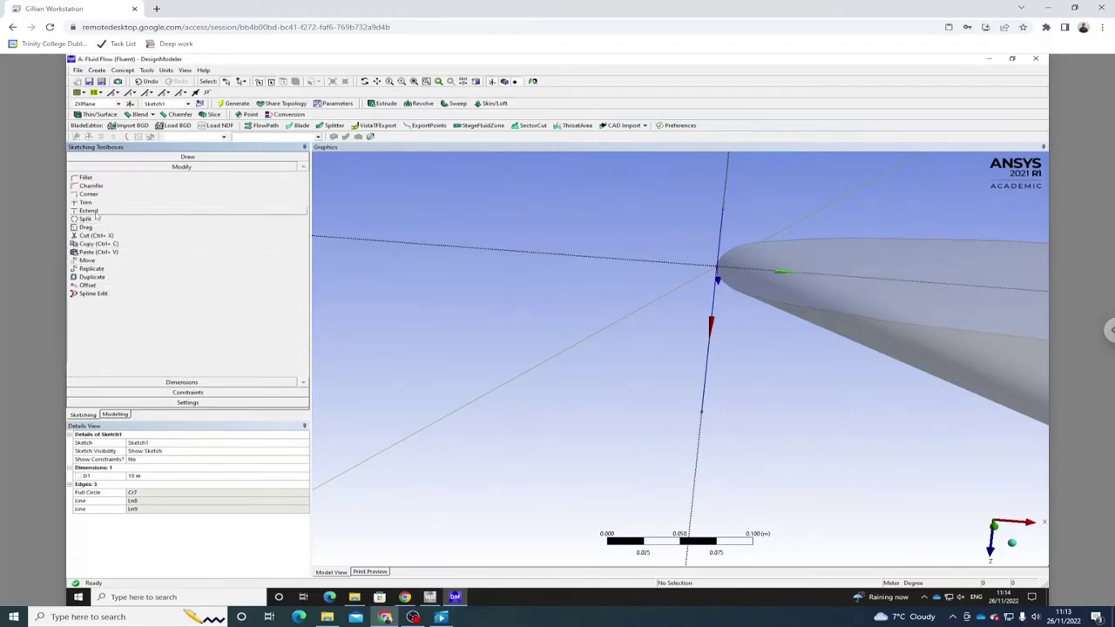
{"action": "left_click", "coordinate": [87, 211]}
{"action": "left_click", "coordinate": [705, 391]}
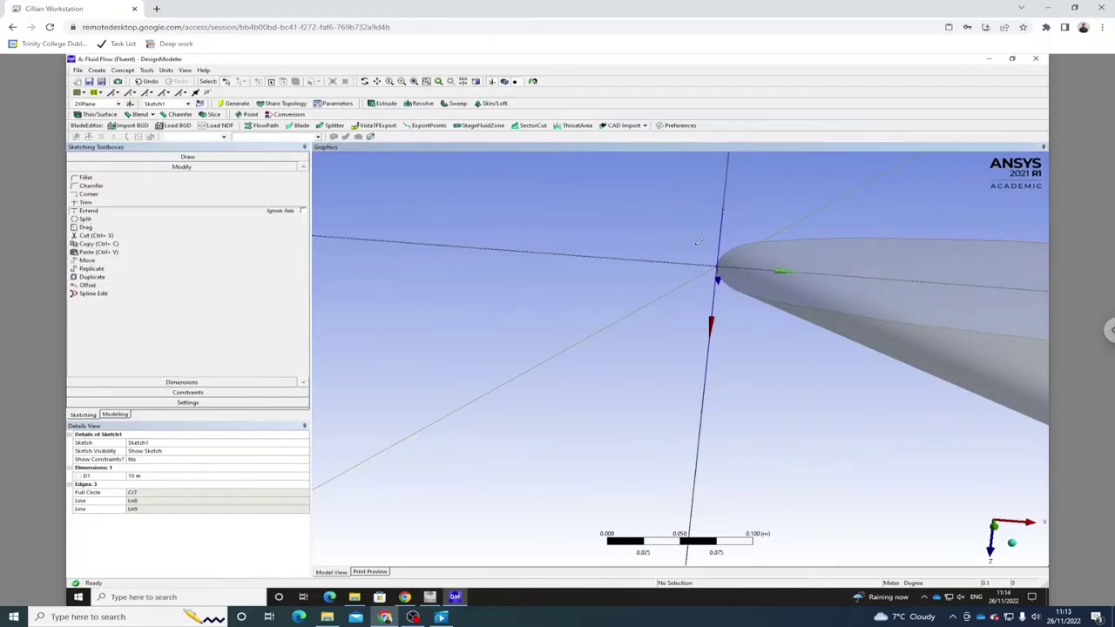
{"action": "scroll", "coordinate": [718, 235], "scroll_direction": "down", "scroll_amount": 3}
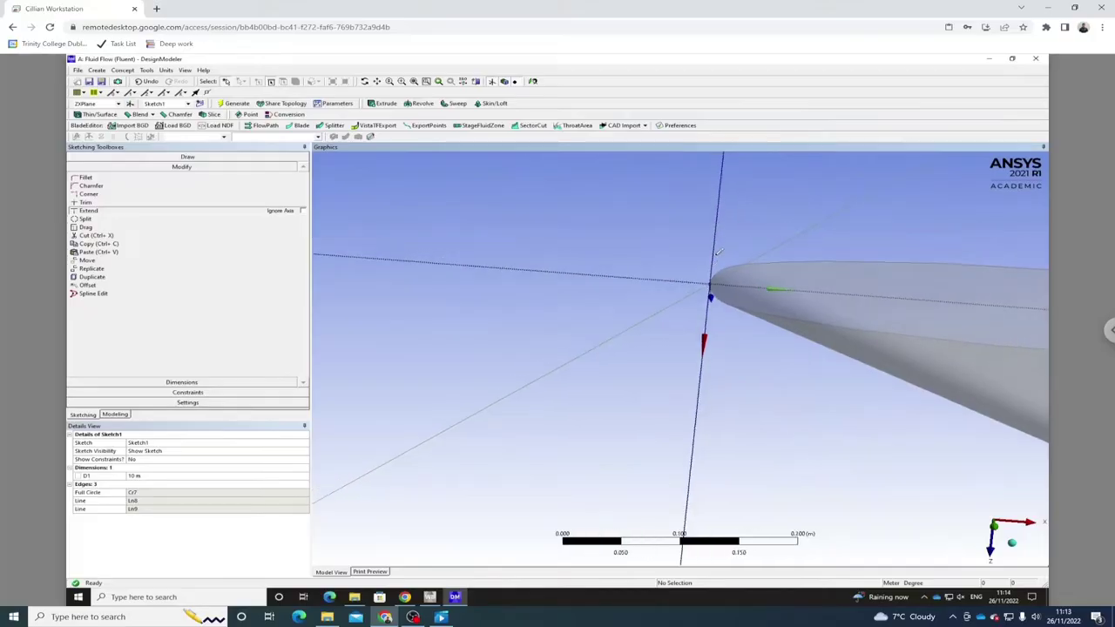
{"action": "scroll", "coordinate": [718, 248], "scroll_direction": "down", "scroll_amount": 5}
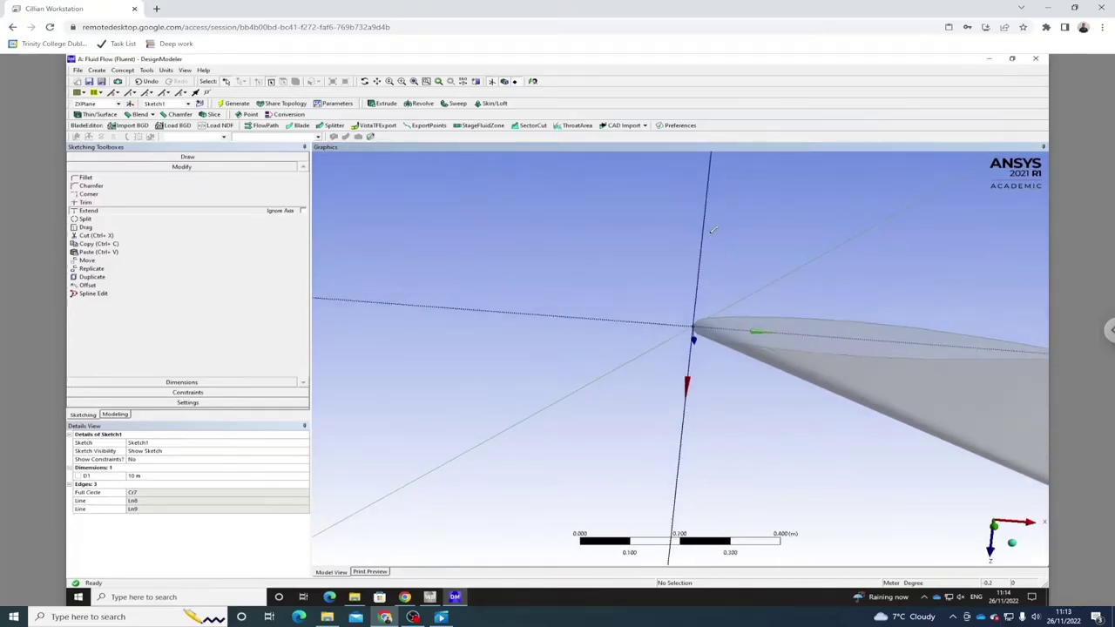
{"action": "scroll", "coordinate": [712, 231], "scroll_direction": "down", "scroll_amount": 3}
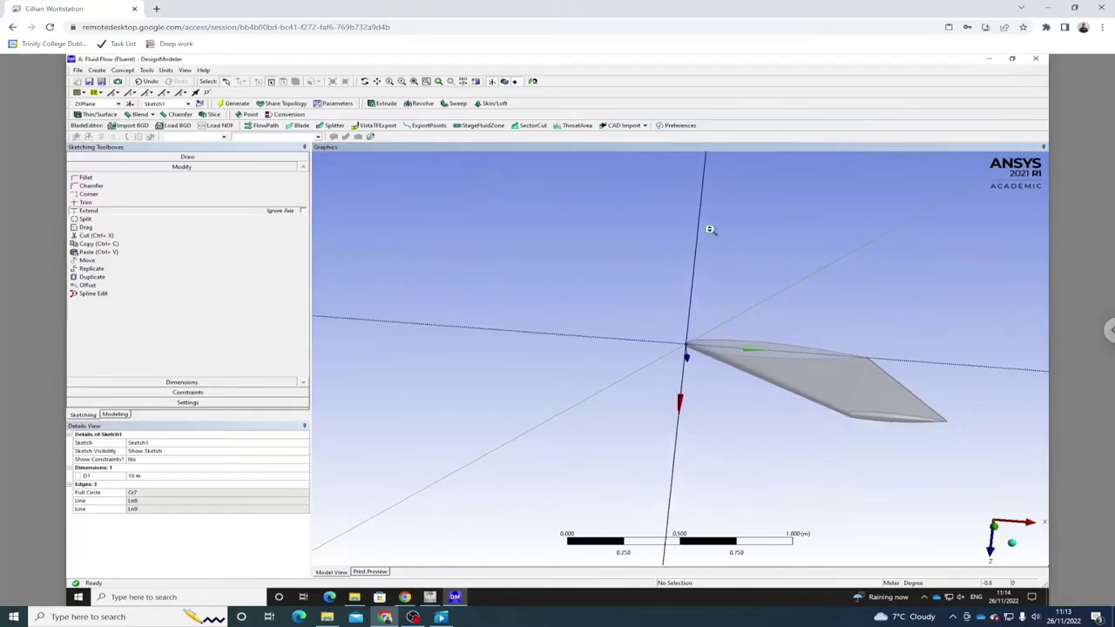
{"action": "scroll", "coordinate": [713, 235], "scroll_direction": "down", "scroll_amount": 5}
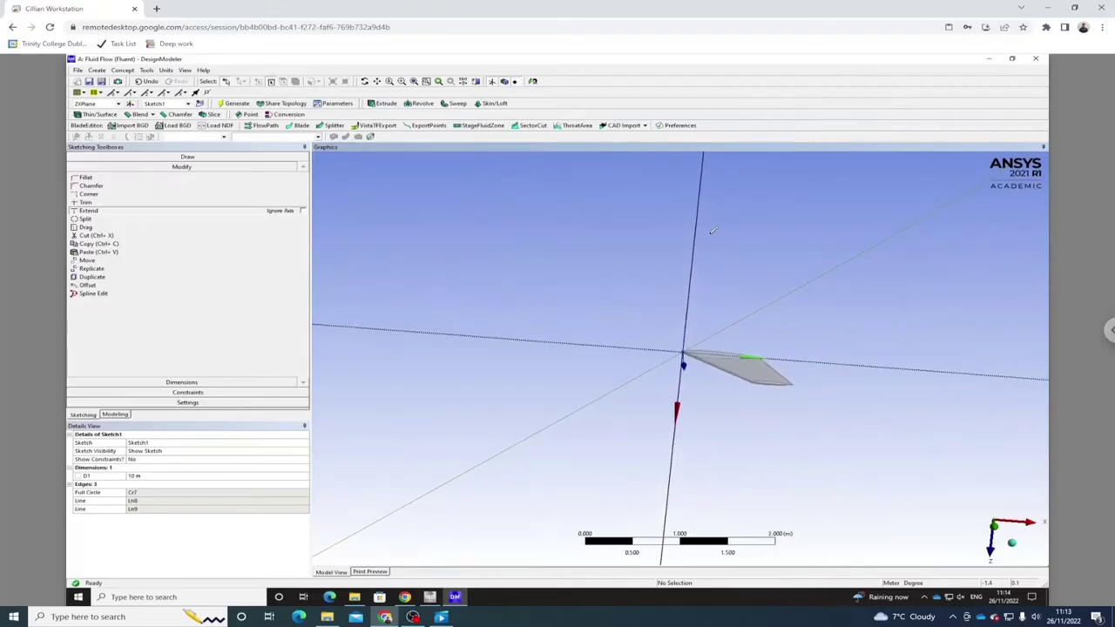
{"action": "scroll", "coordinate": [713, 224], "scroll_direction": "down", "scroll_amount": 2}
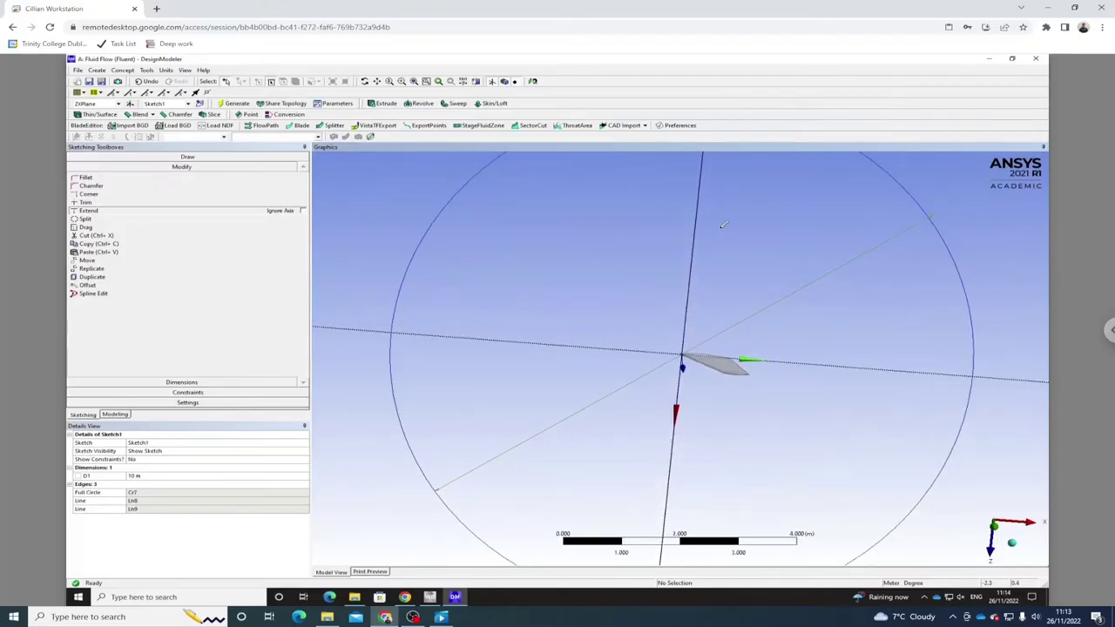
{"action": "scroll", "coordinate": [723, 242], "scroll_direction": "down", "scroll_amount": 1}
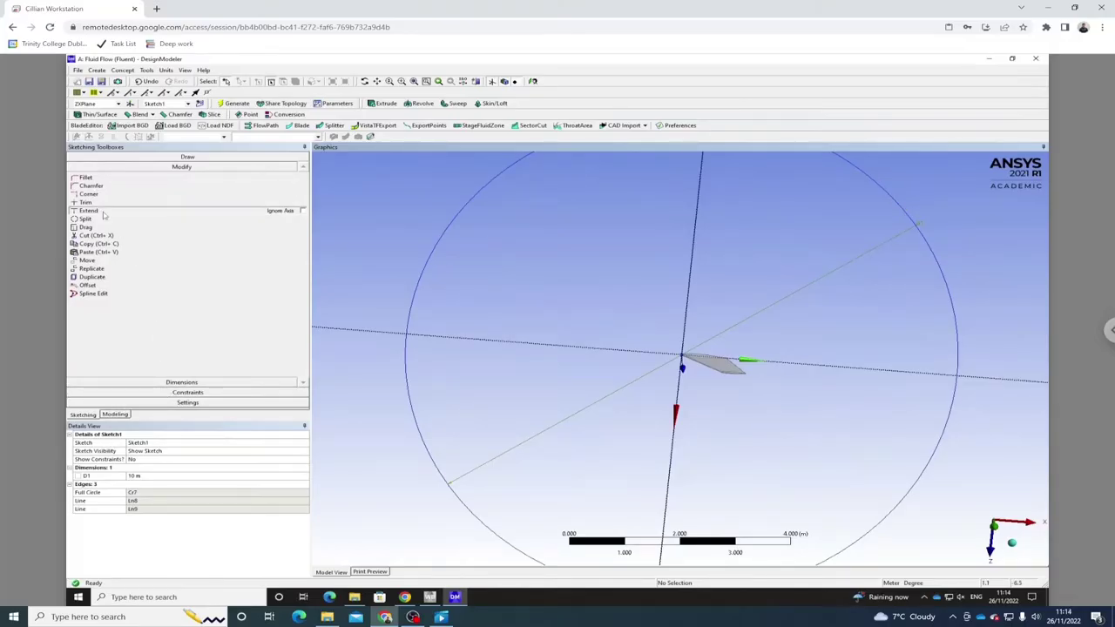
Trim away the half of the circle on the wing's side of the Z-axis lines, leaving a closed semicircle.
{"action": "left_click", "coordinate": [86, 202]}
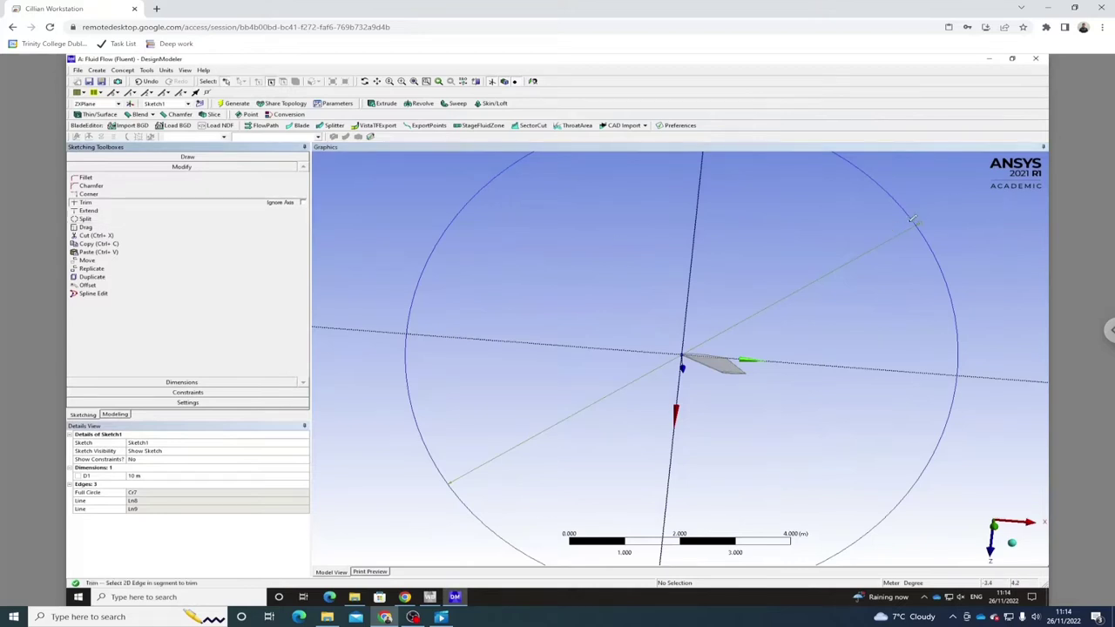
{"action": "left_click", "coordinate": [913, 216]}
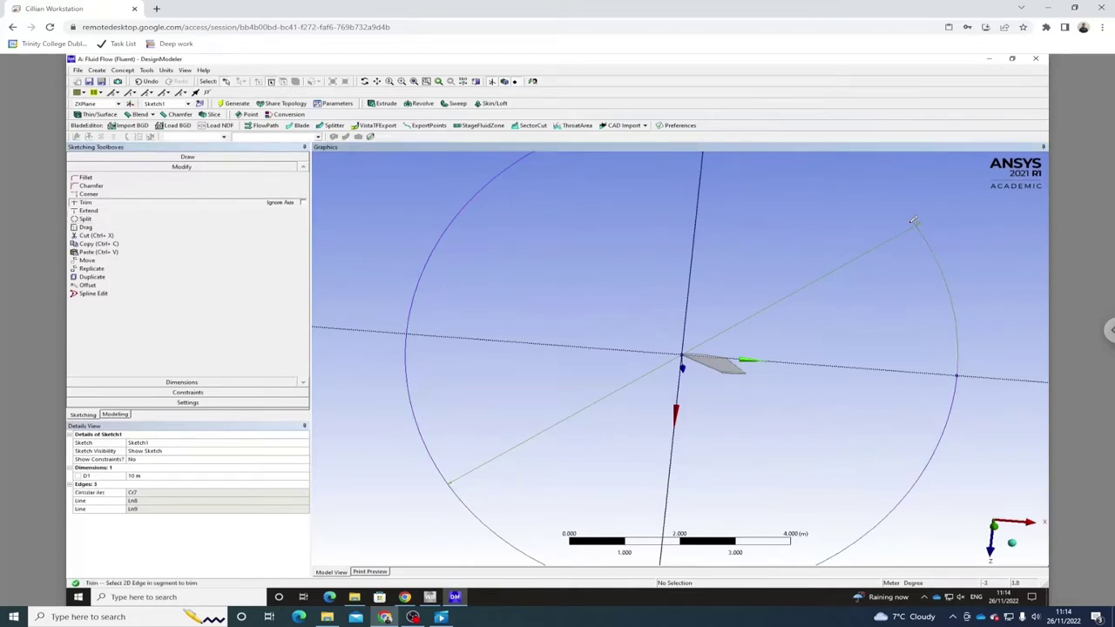
{"action": "left_click", "coordinate": [954, 415]}
{"action": "scroll", "coordinate": [725, 333], "scroll_direction": "down", "scroll_amount": 3}
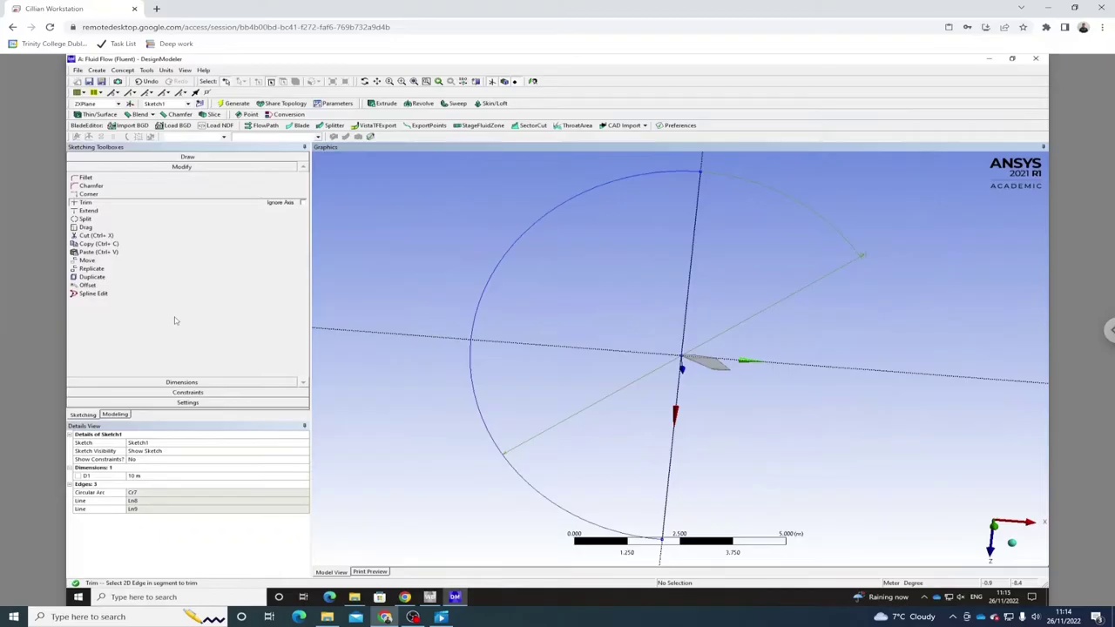
Revolve the semicircle sketch 360° about its straight Z-axis edge with Add Material and generate the sphere.
{"action": "left_click", "coordinate": [419, 103]}
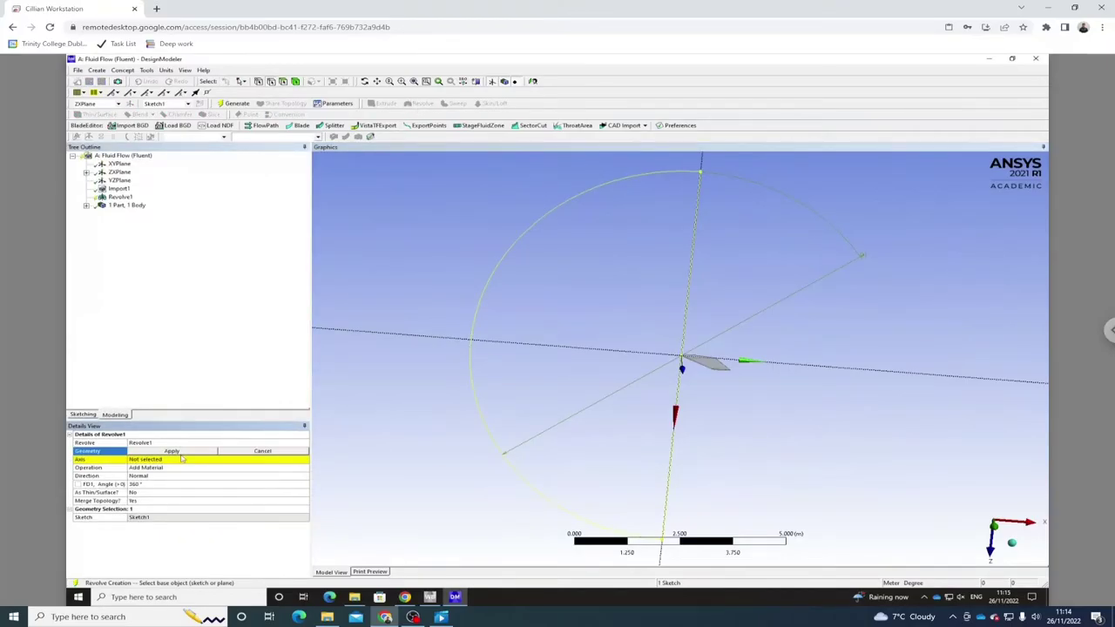
{"action": "left_click", "coordinate": [415, 266]}
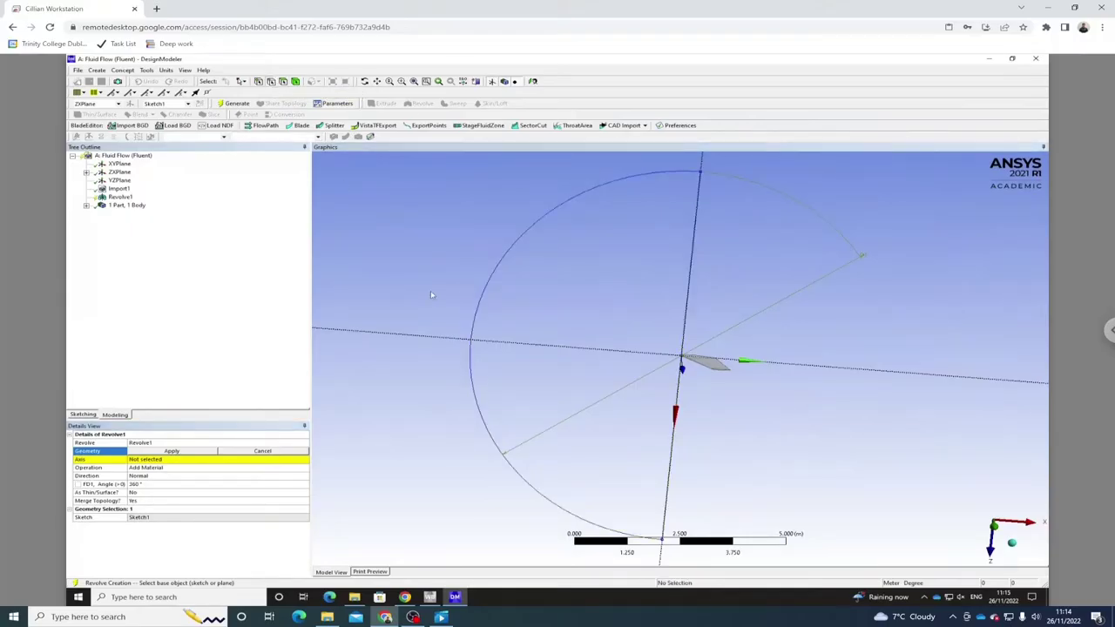
{"action": "left_click", "coordinate": [486, 293]}
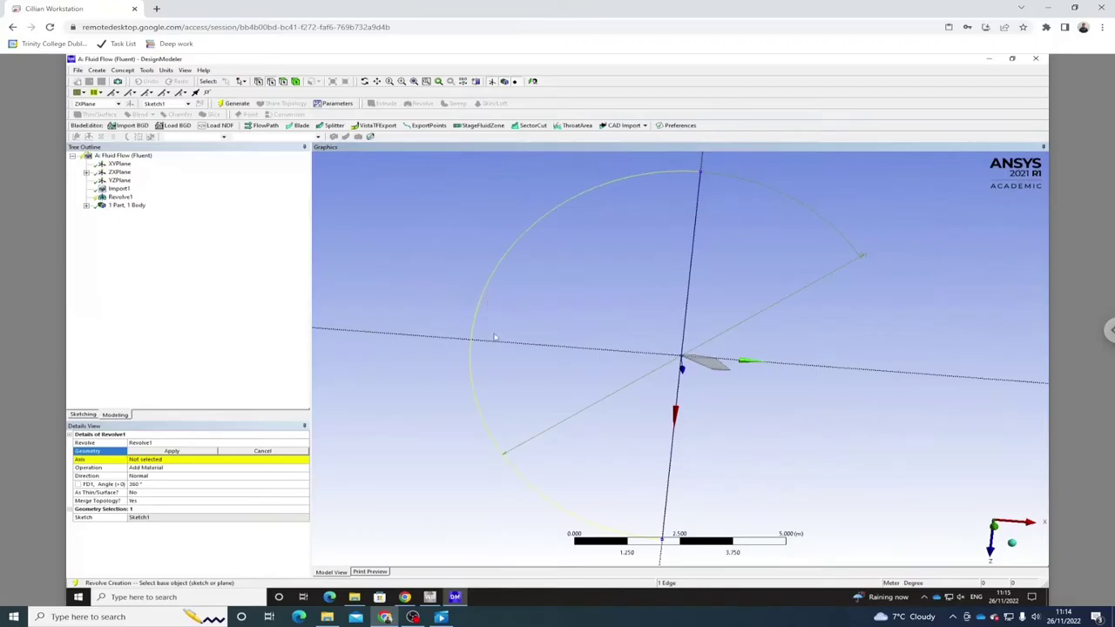
{"action": "left_click", "coordinate": [187, 453]}
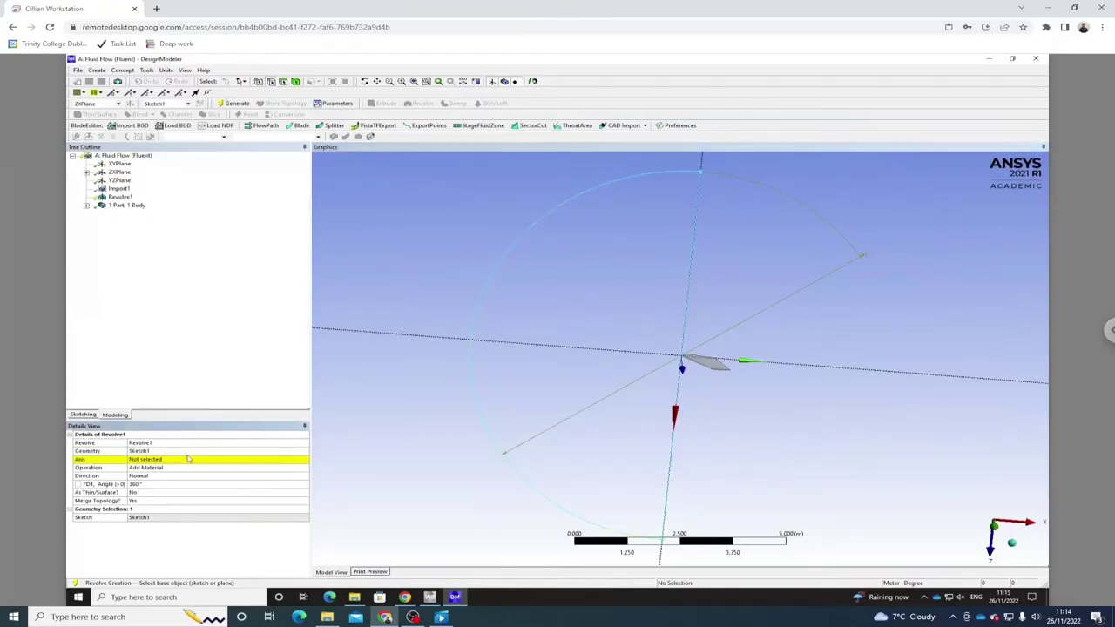
{"action": "left_click", "coordinate": [188, 460]}
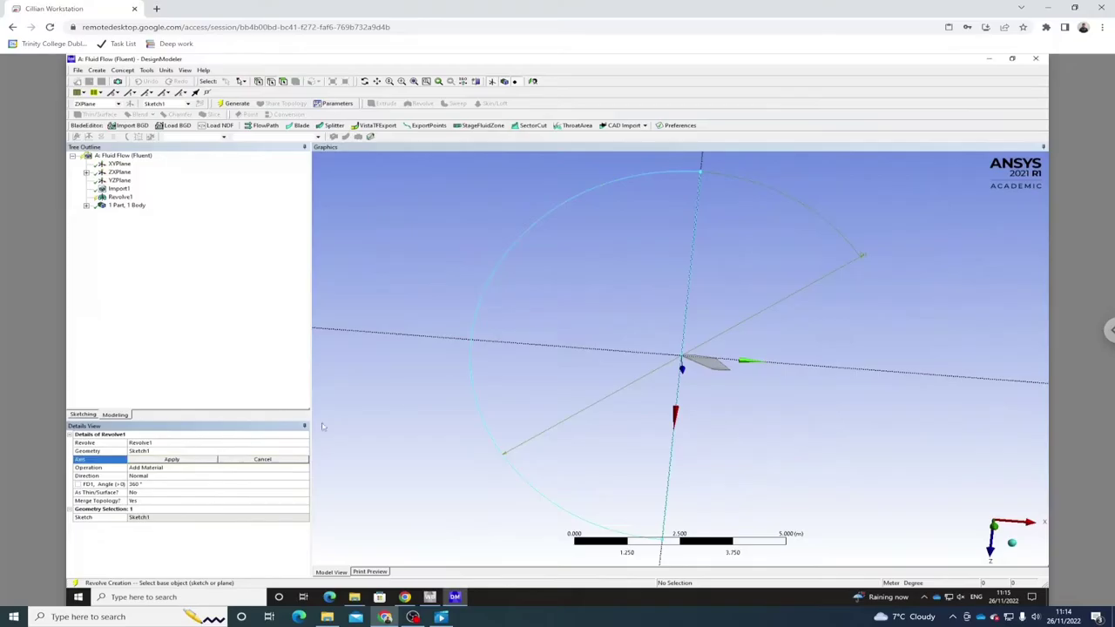
{"action": "left_click", "coordinate": [690, 294]}
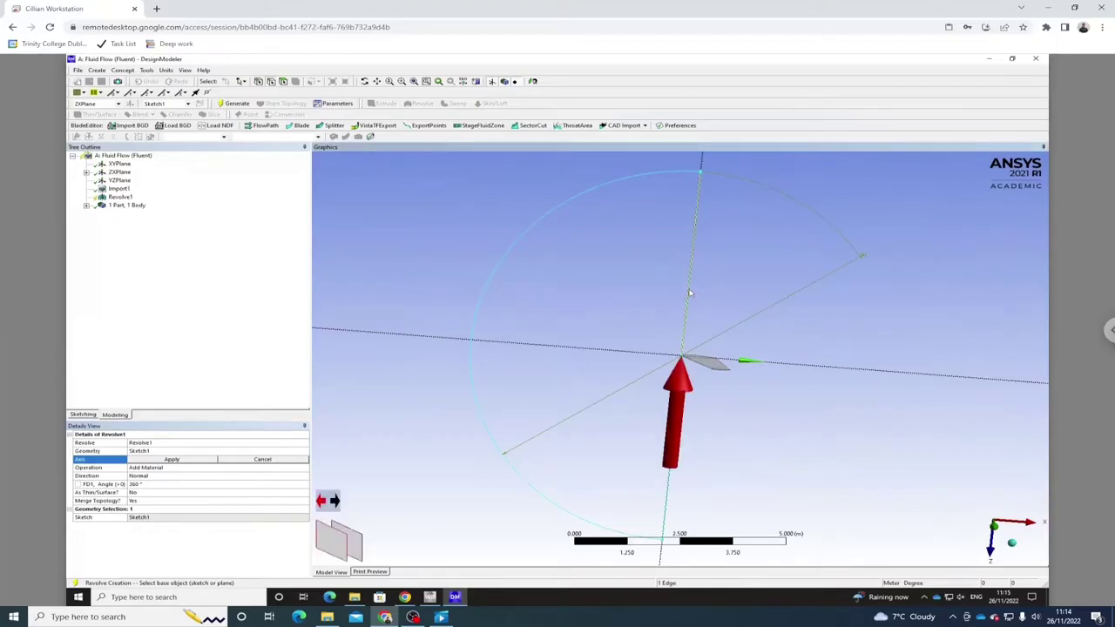
{"action": "left_click", "coordinate": [178, 460]}
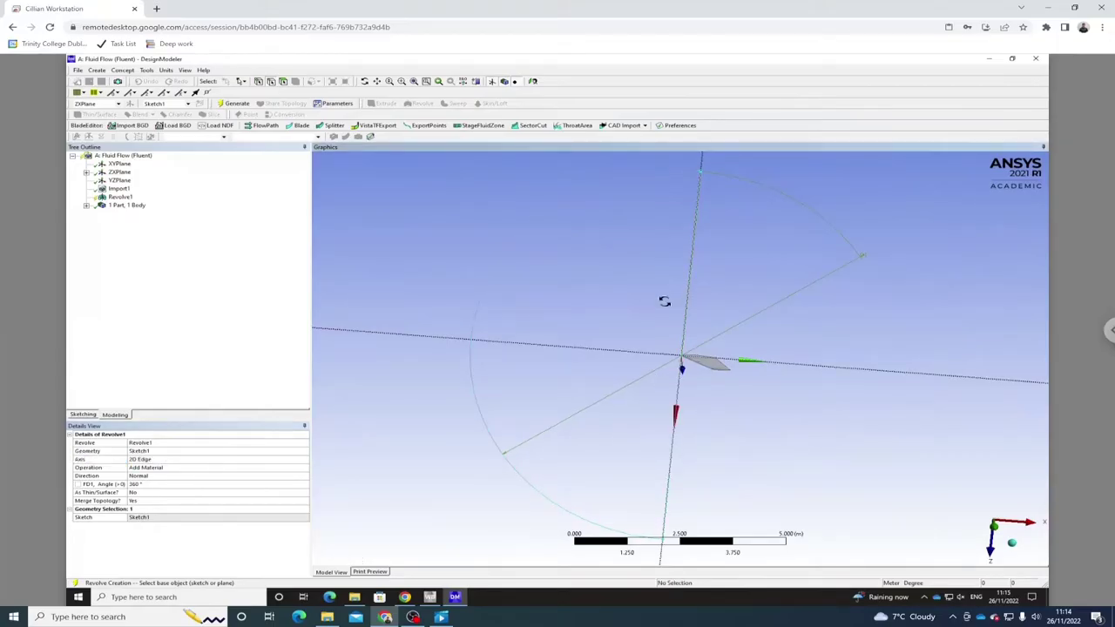
{"action": "middle_click_drag", "start_coordinate": [664, 301], "coordinate": [572, 260]}
{"action": "left_click", "coordinate": [237, 104]}
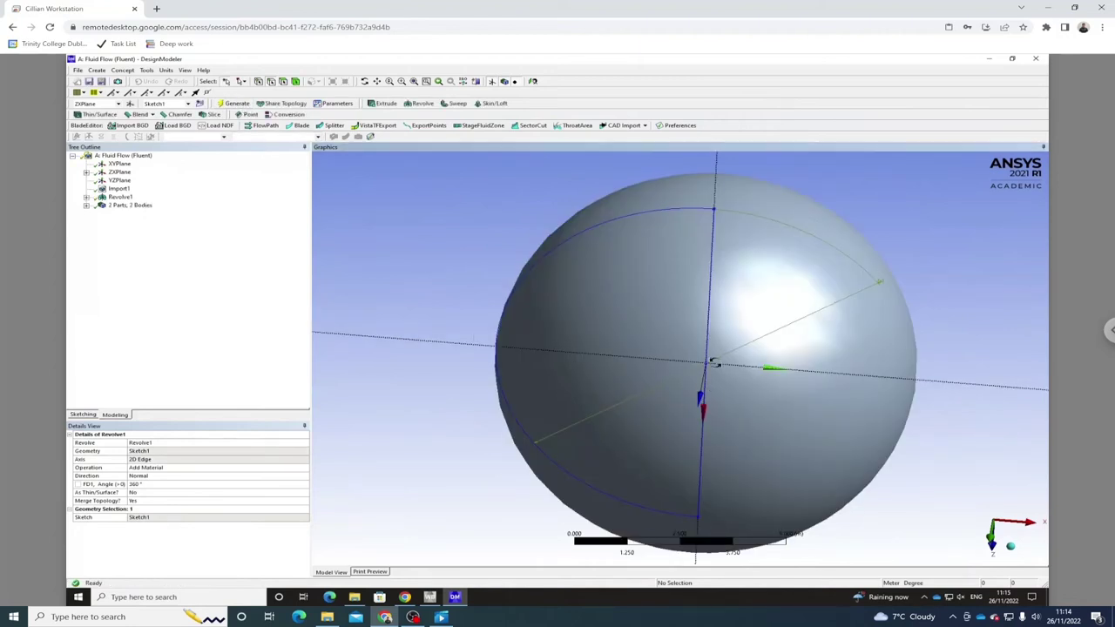
{"action": "mouse_move", "coordinate": [715, 364]}
{"action": "middle_mouse_down"}
{"action": "mouse_move", "coordinate": [741, 343]}
{"action": "mouse_move", "coordinate": [724, 363]}
{"action": "mouse_move", "coordinate": [763, 385]}
{"action": "middle_mouse_up"}
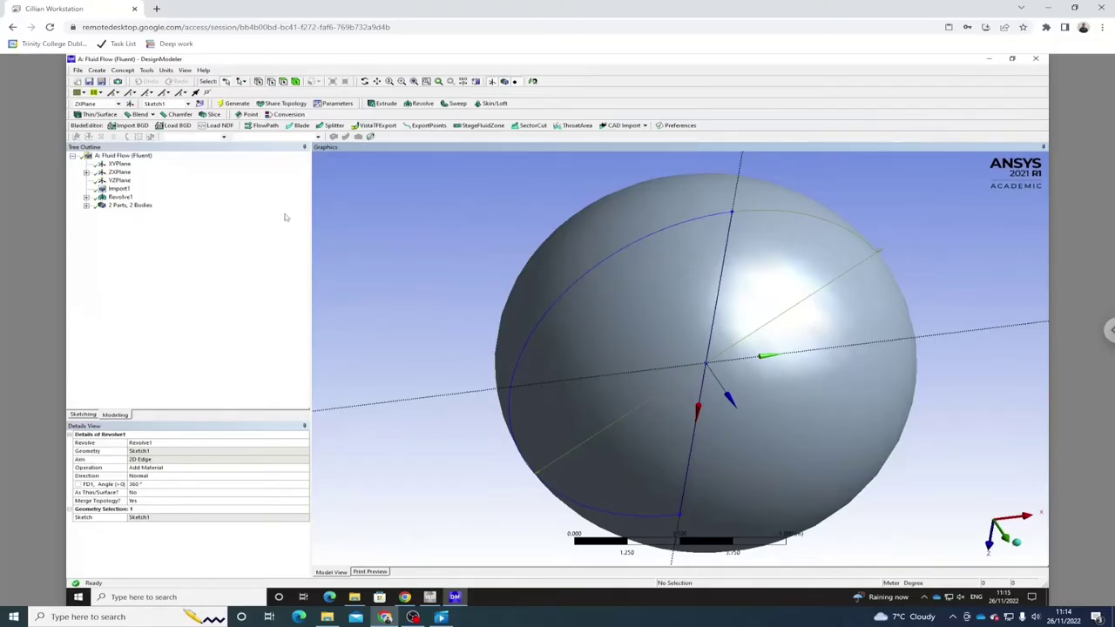
Slice all bodies by the ZXPlane and generate the slice to split the sphere into two halves.
{"action": "left_click", "coordinate": [213, 114]}
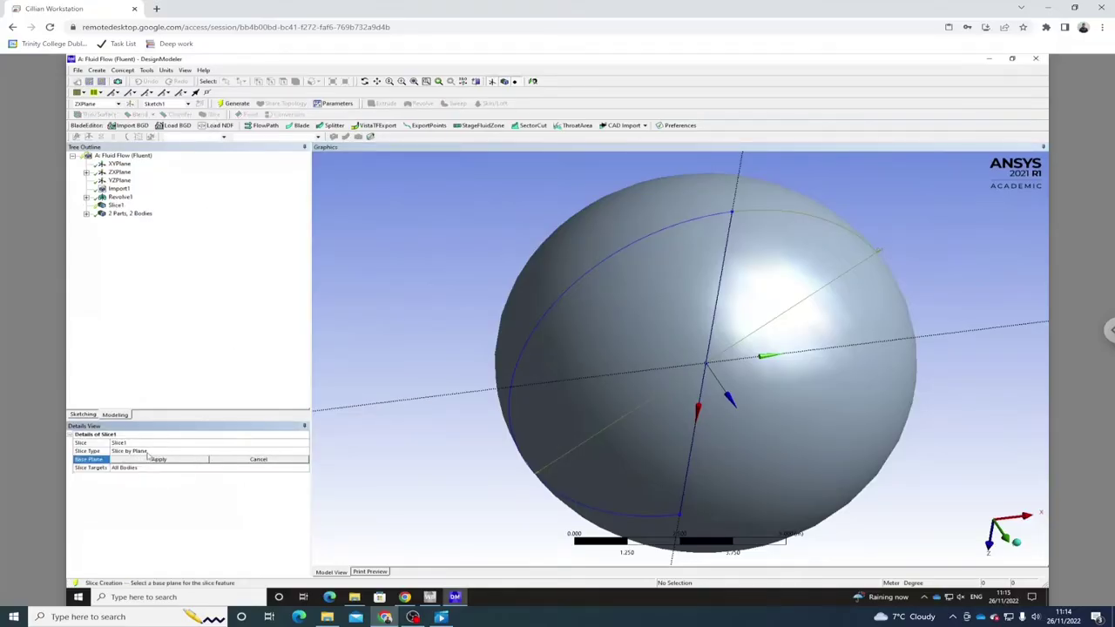
{"action": "left_click", "coordinate": [126, 173]}
{"action": "left_click", "coordinate": [160, 458]}
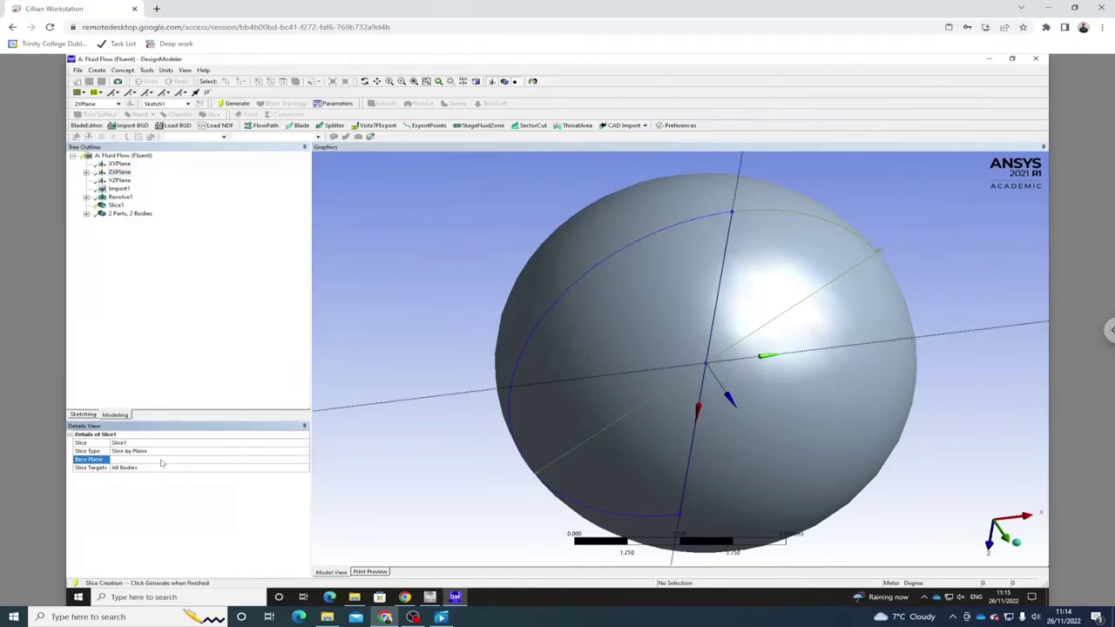
{"action": "left_click", "coordinate": [233, 103]}
{"action": "middle_click_drag", "start_coordinate": [706, 361], "coordinate": [707, 391]}
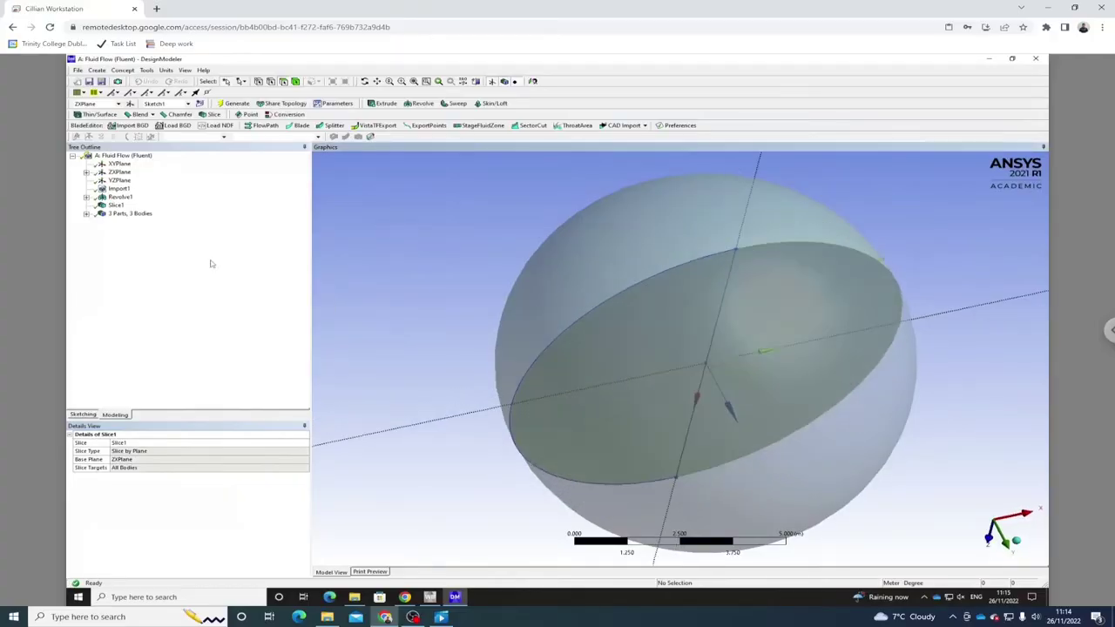
Suppress the half-sphere on the side away from the wing and compare the remaining half with the farfield figure in the browser.
{"action": "left_click", "coordinate": [86, 213]}
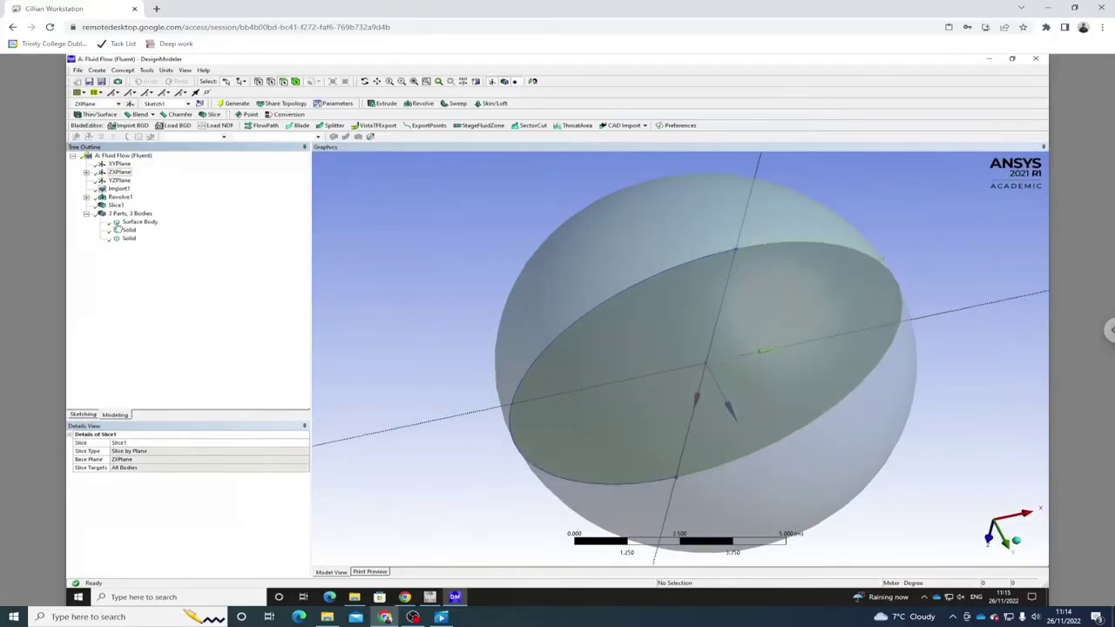
{"action": "left_click", "coordinate": [136, 222]}
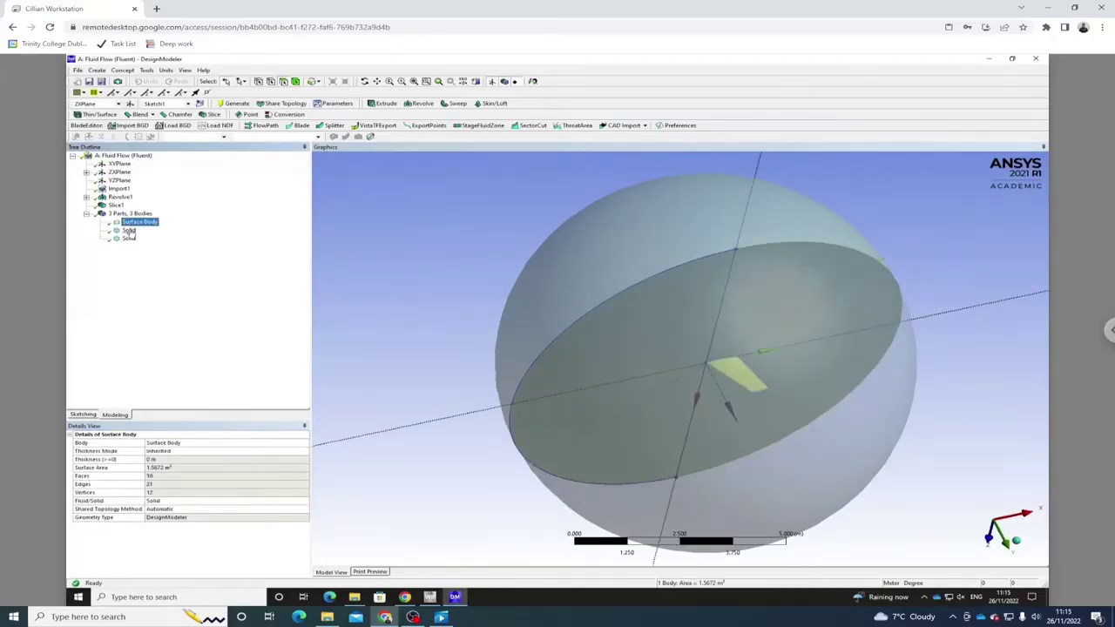
{"action": "left_click", "coordinate": [129, 229]}
{"action": "left_click", "coordinate": [129, 238]}
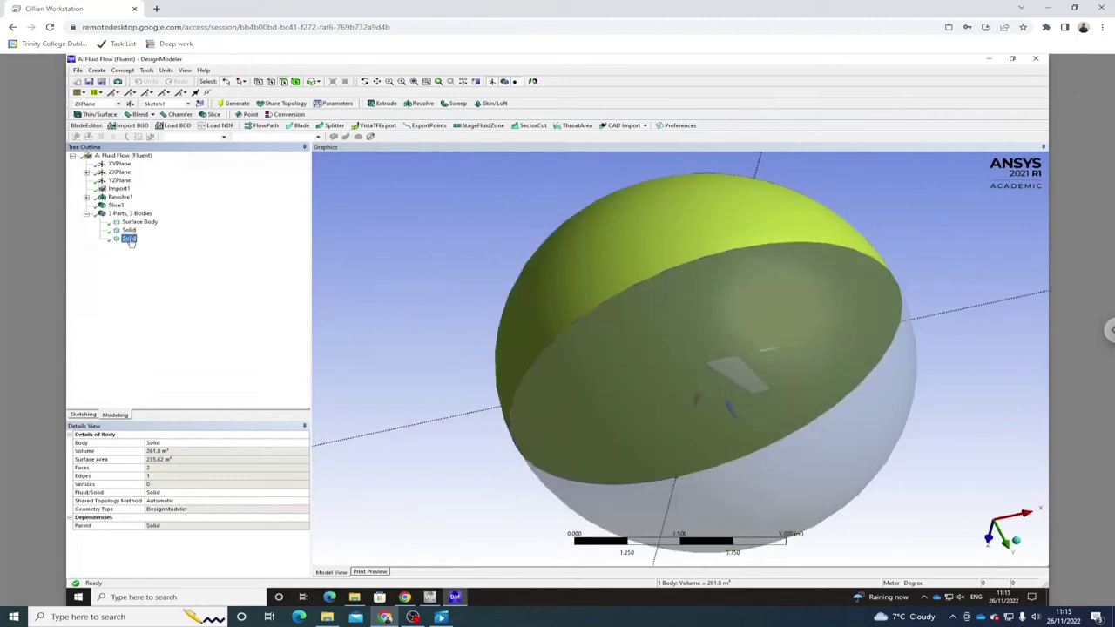
{"action": "right_click", "coordinate": [130, 242]}
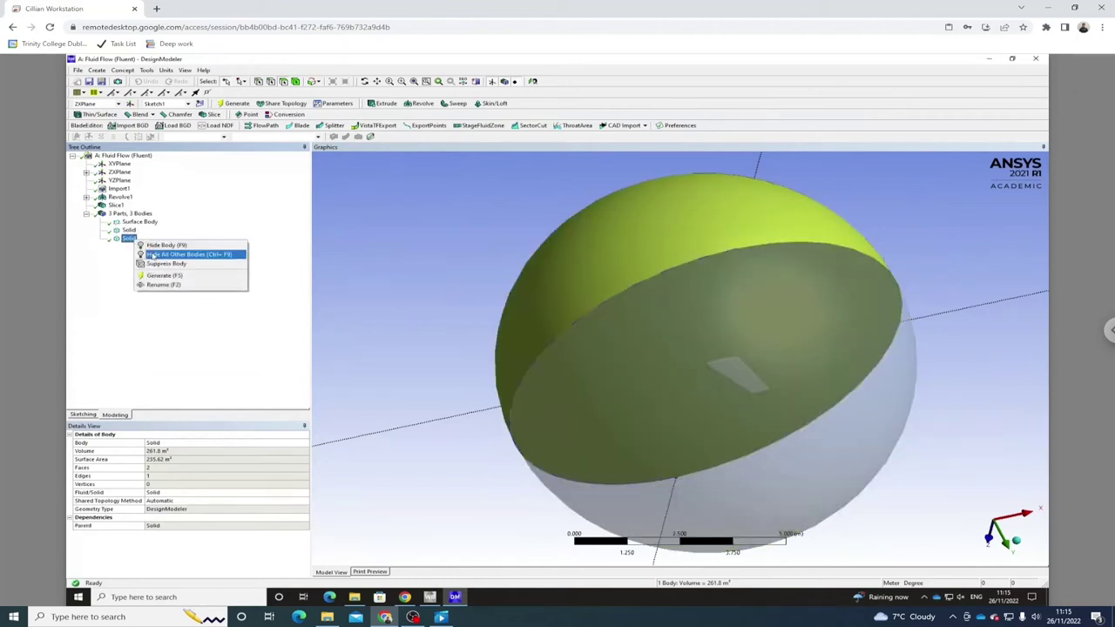
{"action": "left_click", "coordinate": [157, 263]}
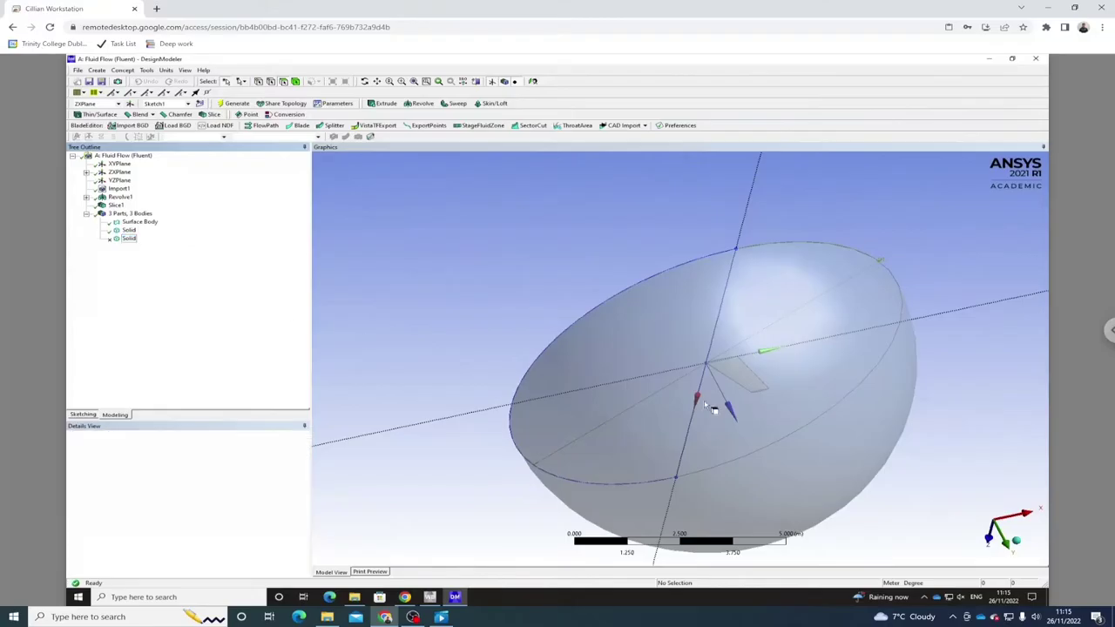
{"action": "middle_click_drag", "start_coordinate": [662, 366], "coordinate": [688, 348]}
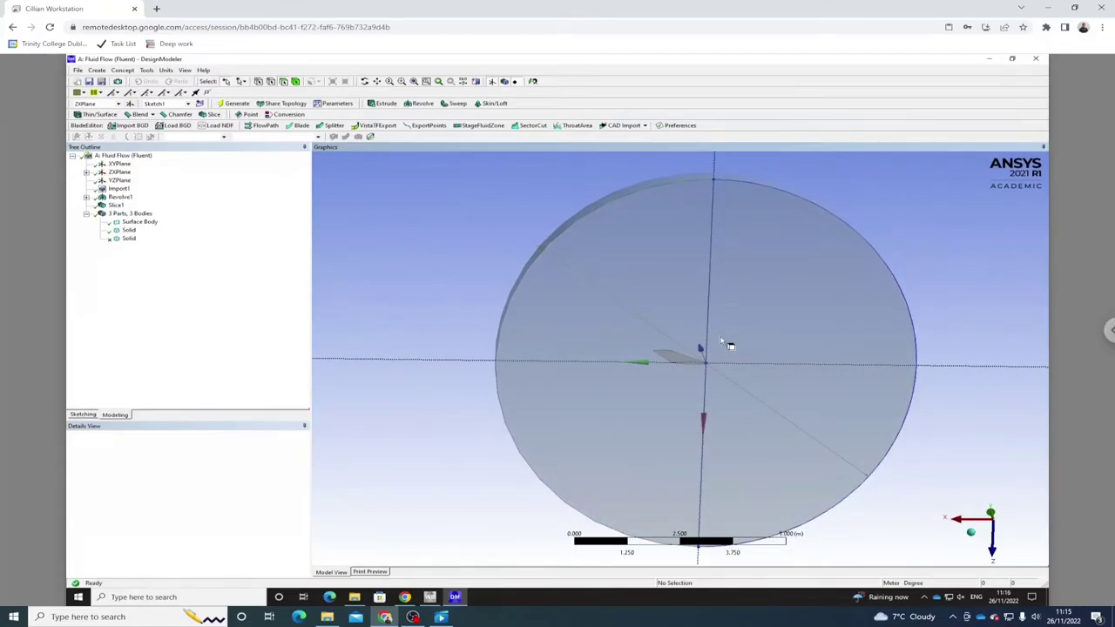
{"action": "left_click", "coordinate": [404, 596]}
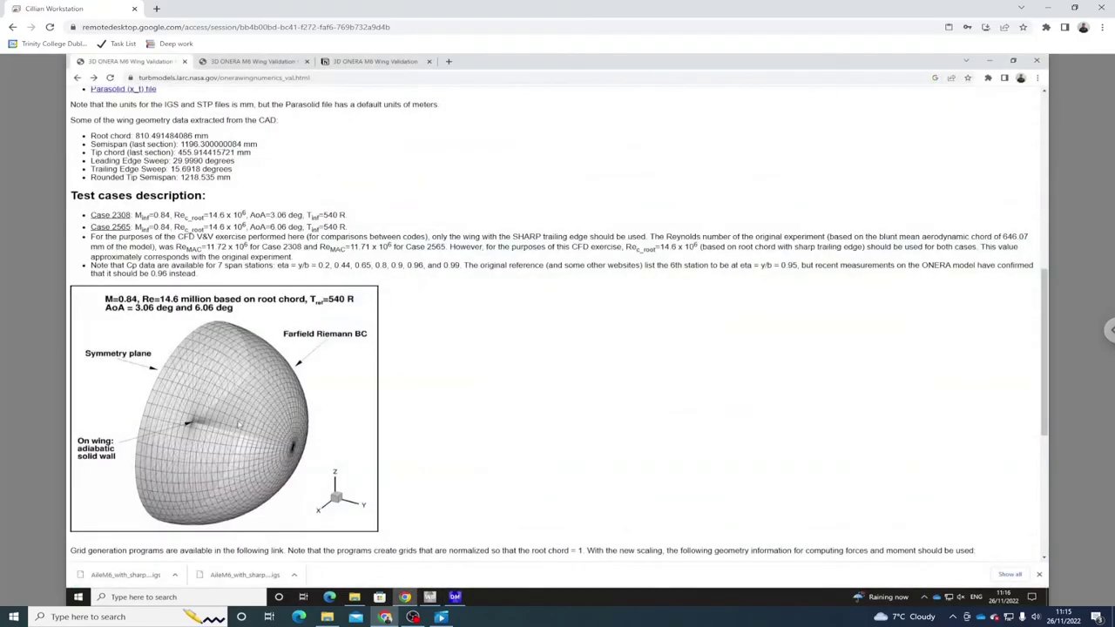
{"action": "left_click", "coordinate": [455, 597]}
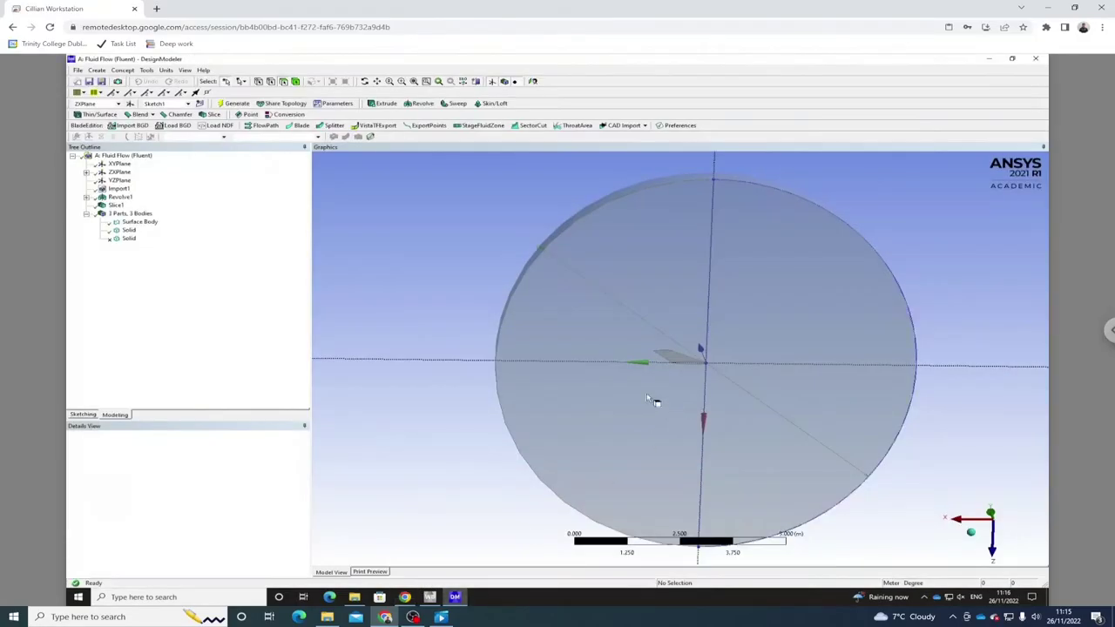
{"action": "middle_click_drag", "start_coordinate": [702, 300], "coordinate": [644, 314]}
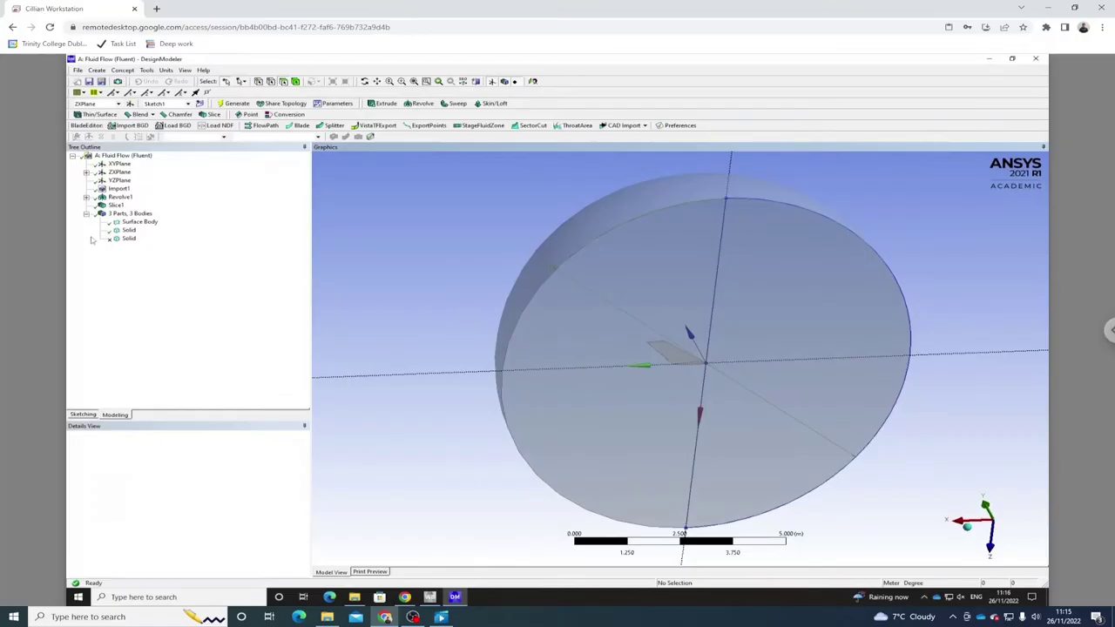
Set the remaining half-sphere body to Fluid and rename it fluid_domain.
{"action": "left_click", "coordinate": [128, 231]}
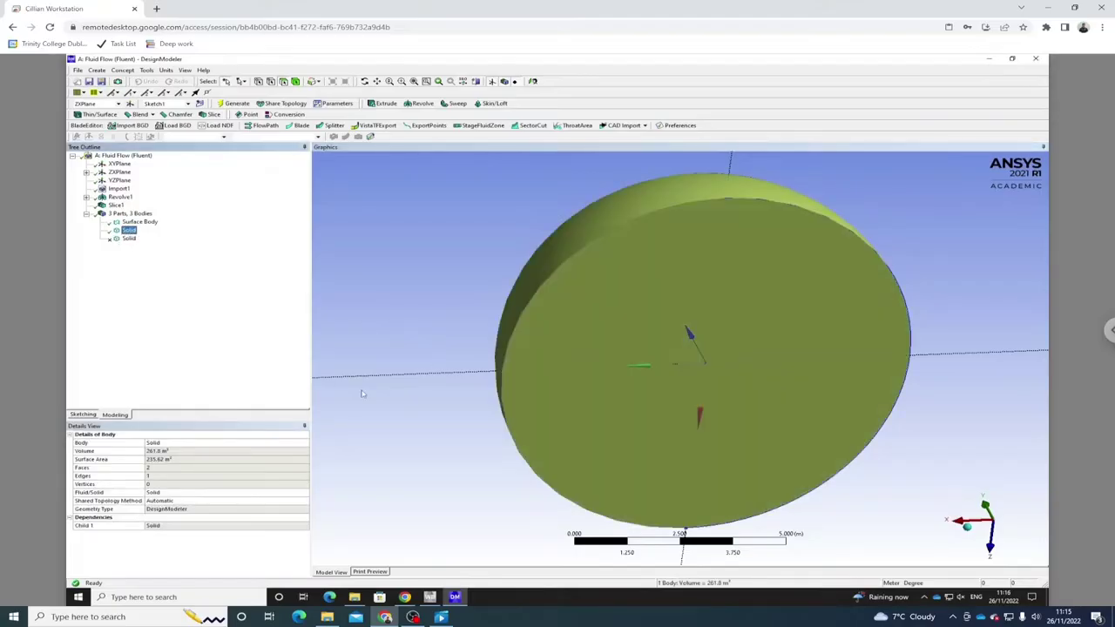
{"action": "left_click", "coordinate": [304, 493]}
{"action": "left_click", "coordinate": [304, 493]}
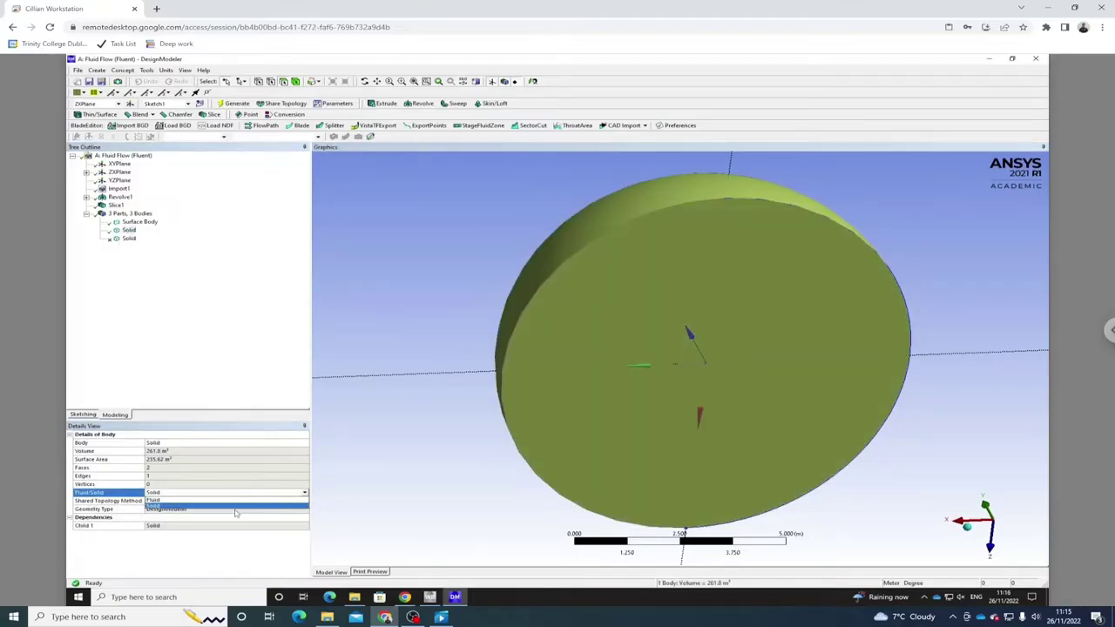
{"action": "left_click", "coordinate": [217, 505]}
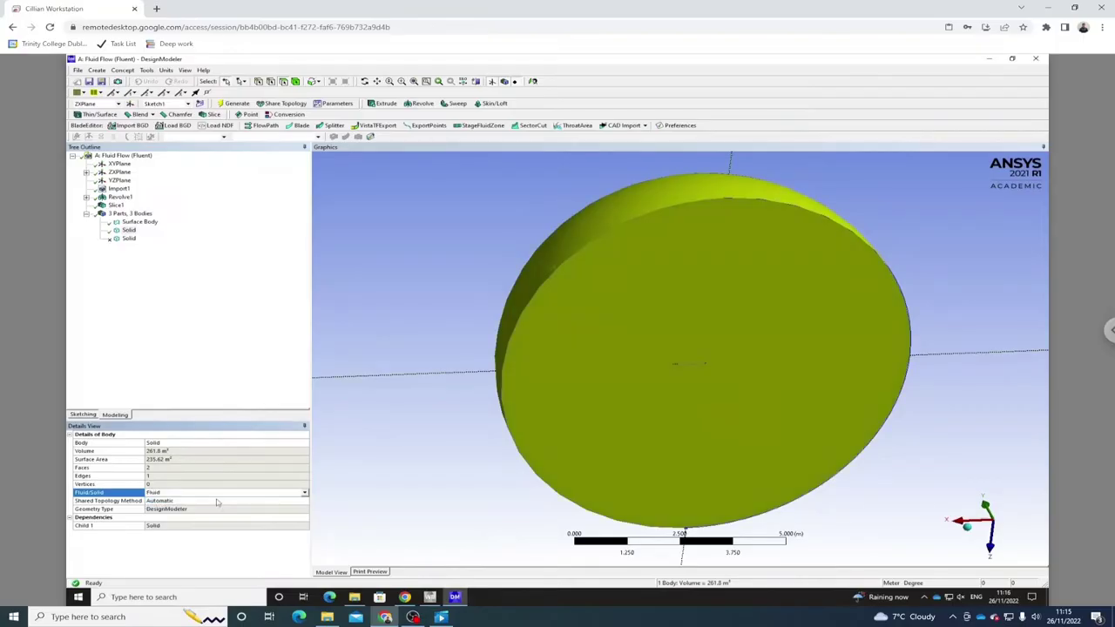
{"action": "left_click", "coordinate": [390, 392]}
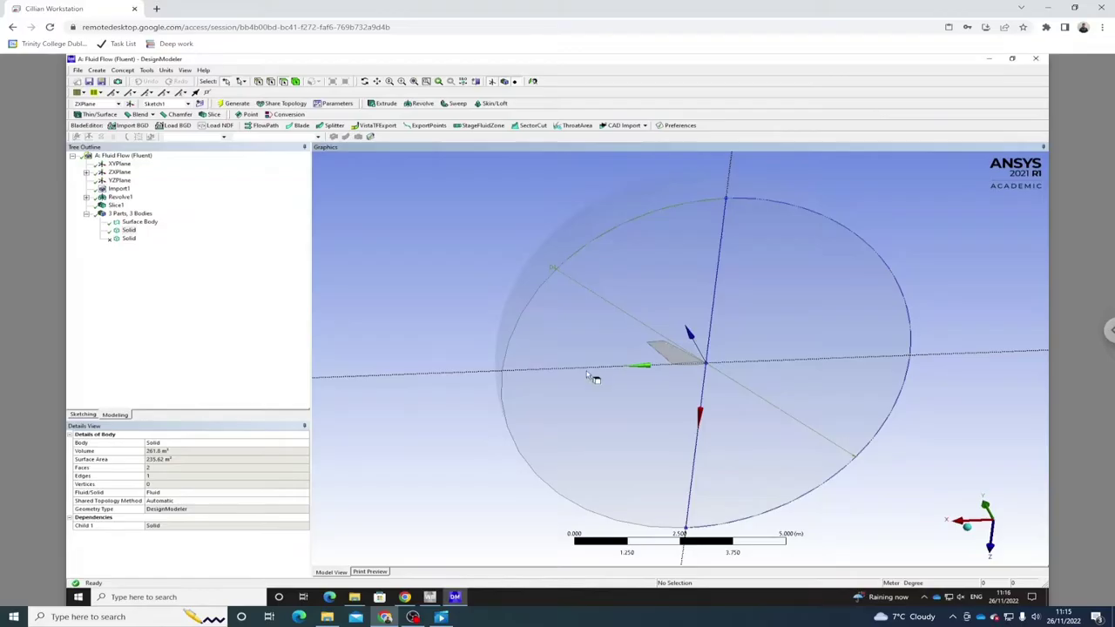
{"action": "left_click", "coordinate": [264, 444]}
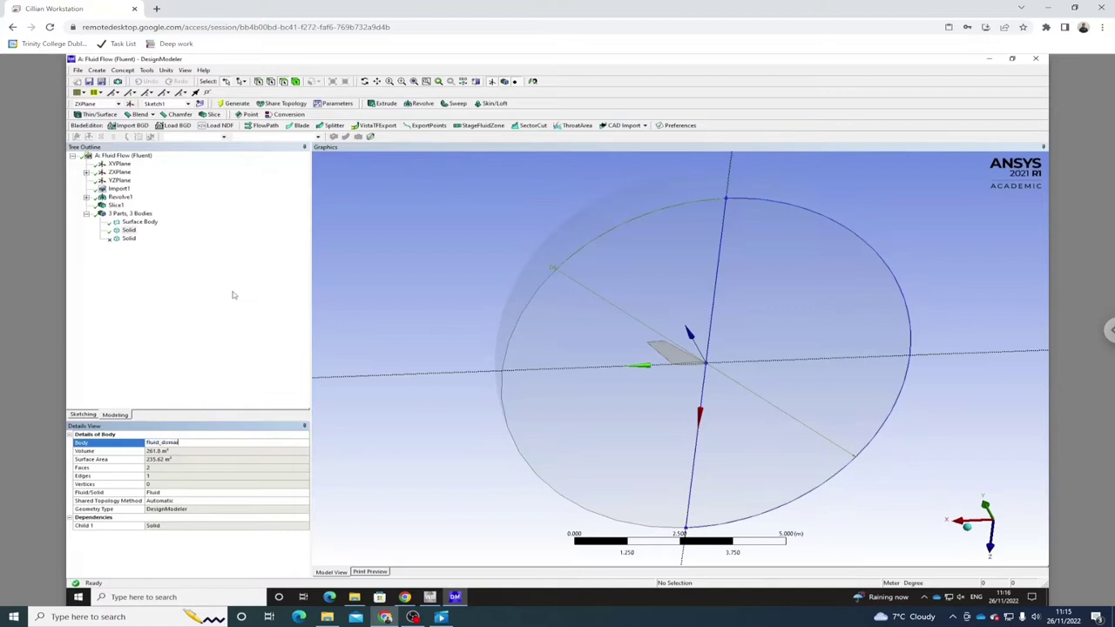
{"action": "key", "text": "Return"}
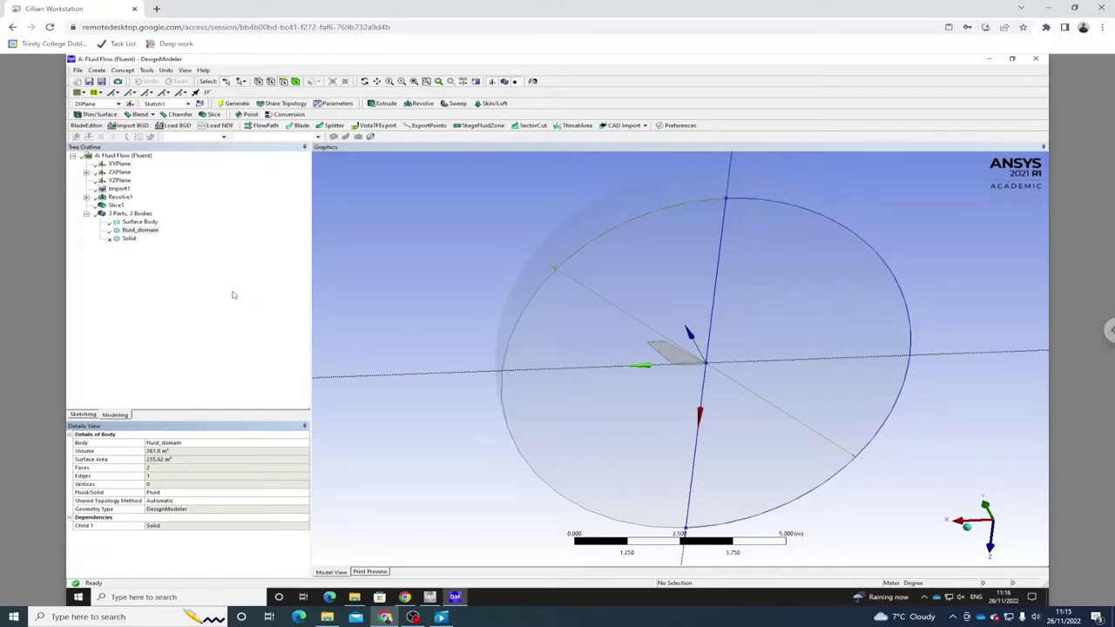
Examine the wing surface body and the fluid_domain hemisphere one after the other to see how they sit relative to each other.
{"action": "key", "text": "Up"}
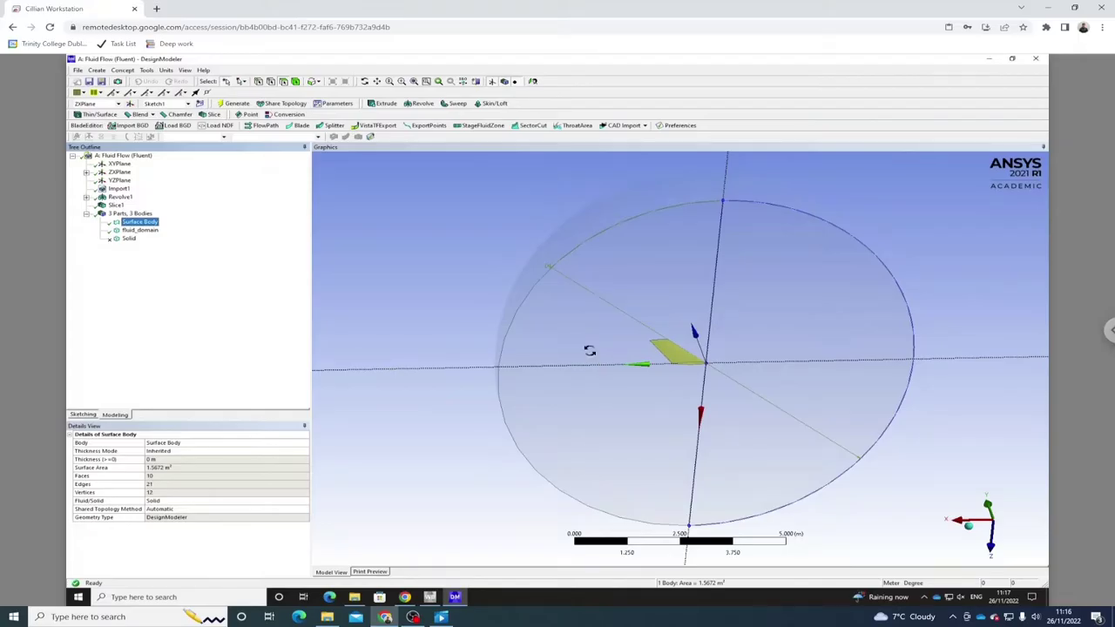
{"action": "middle_click_drag", "start_coordinate": [587, 351], "coordinate": [558, 340]}
{"action": "left_click", "coordinate": [142, 231]}
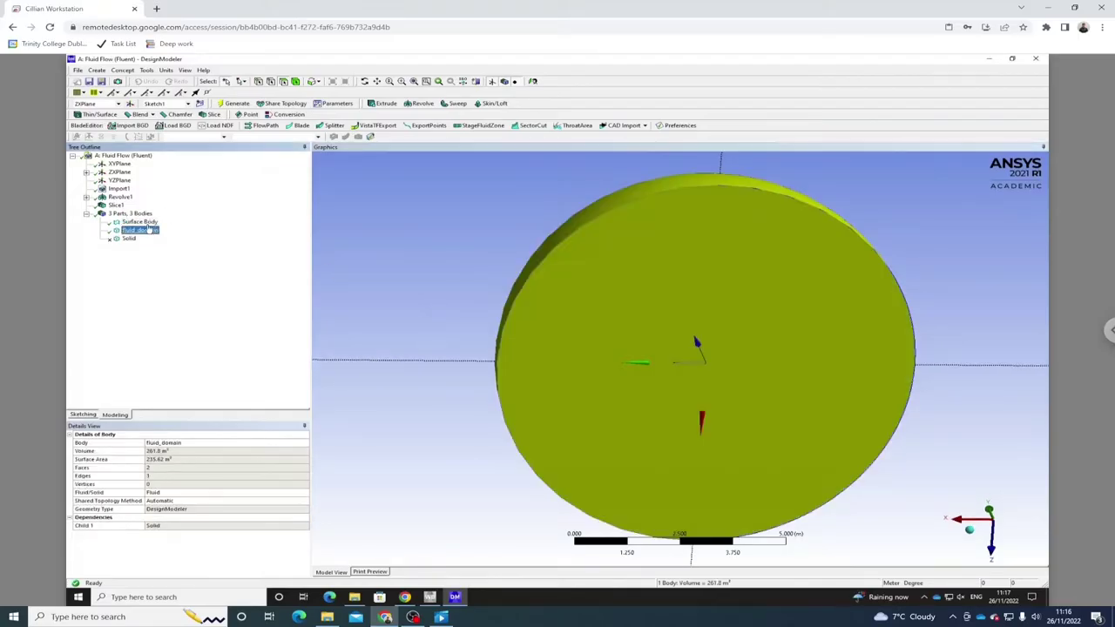
{"action": "key", "text": "Up"}
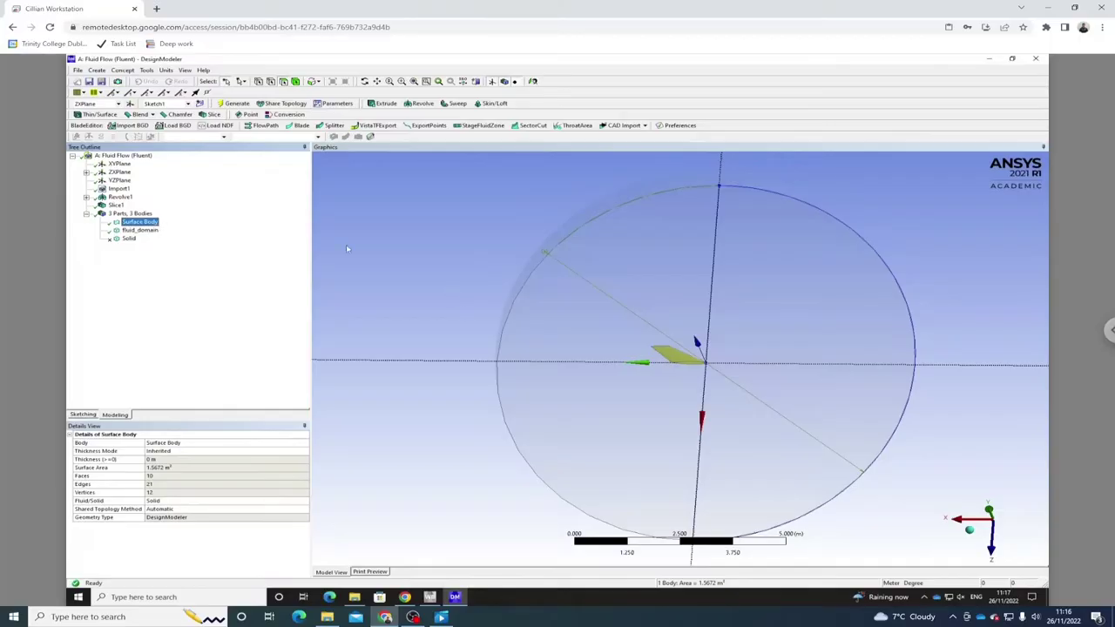
{"action": "left_click", "coordinate": [139, 230]}
{"action": "middle_click_drag", "start_coordinate": [633, 327], "coordinate": [563, 348]}
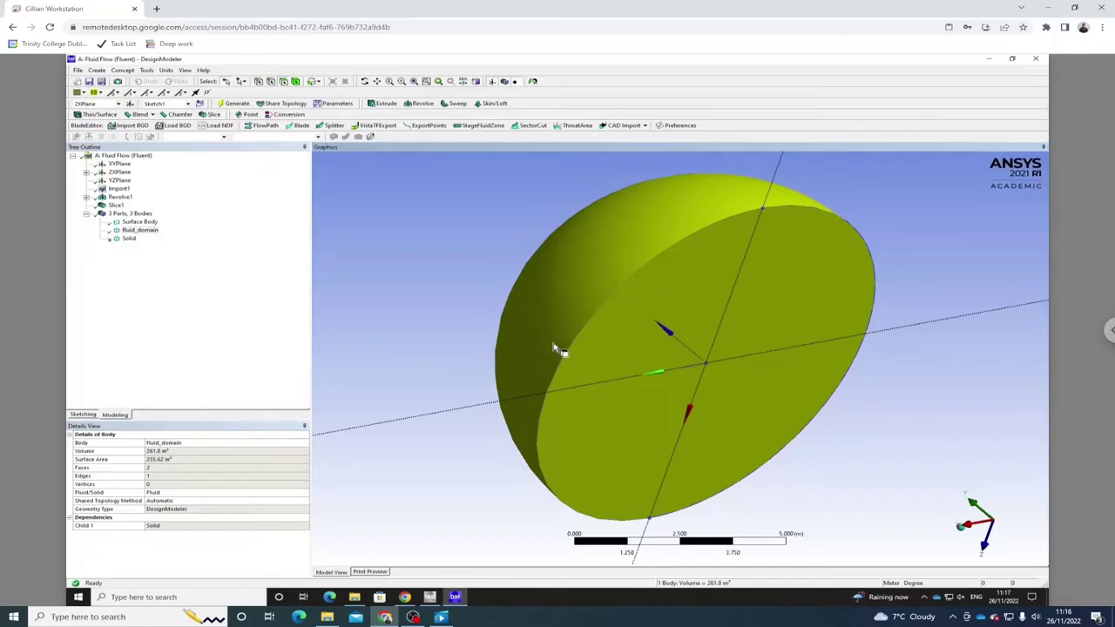
{"action": "middle_click_drag", "start_coordinate": [557, 348], "coordinate": [593, 348]}
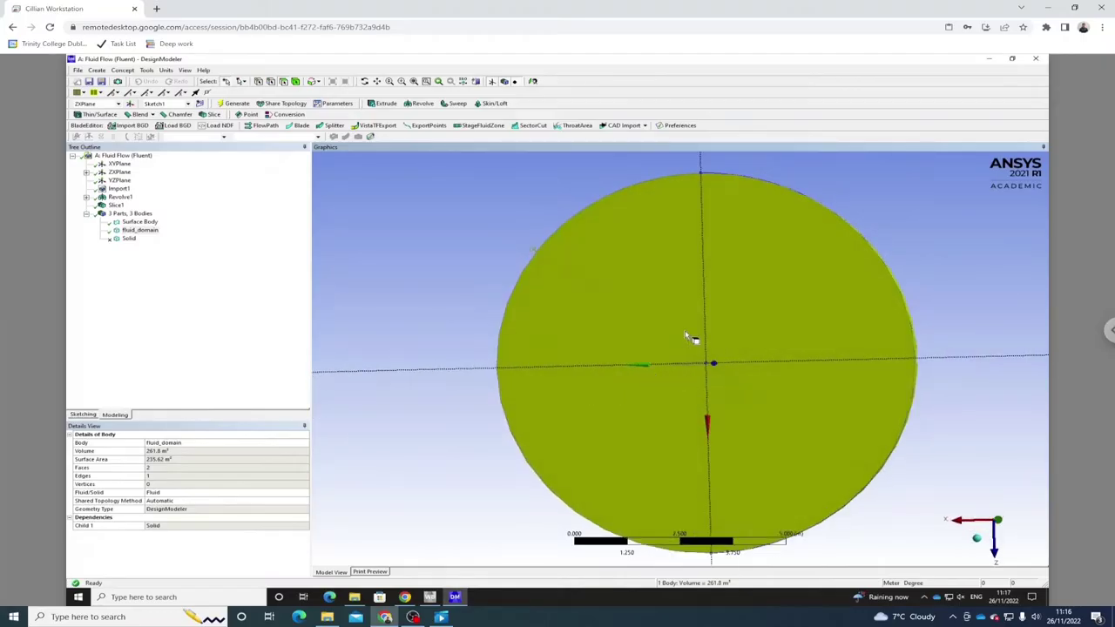
{"action": "middle_click_drag", "start_coordinate": [685, 343], "coordinate": [697, 346]}
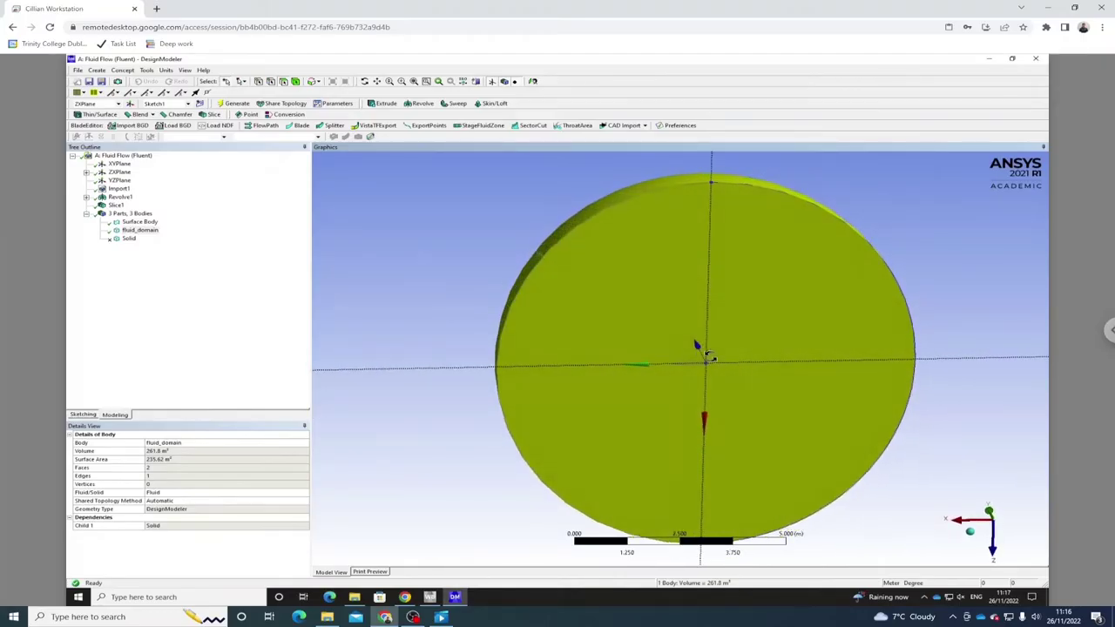
{"action": "left_click", "coordinate": [422, 252]}
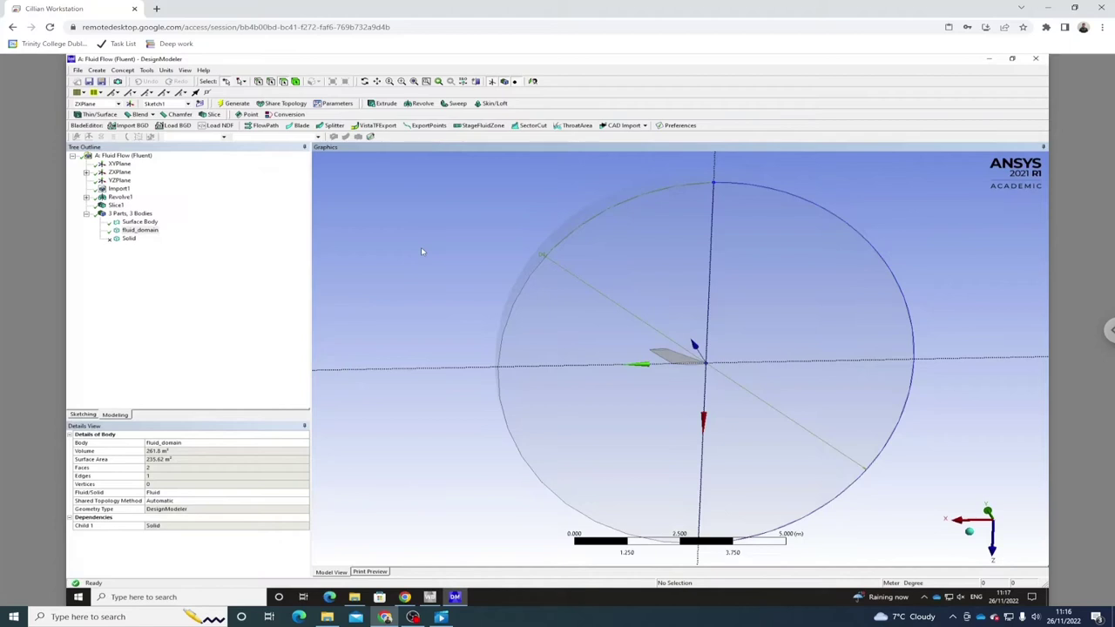
Create a Boolean Subtract with fluid_domain as target body and the wing surface body as tool body, without preserving tool bodies, and generate it.
{"action": "left_click", "coordinate": [99, 71]}
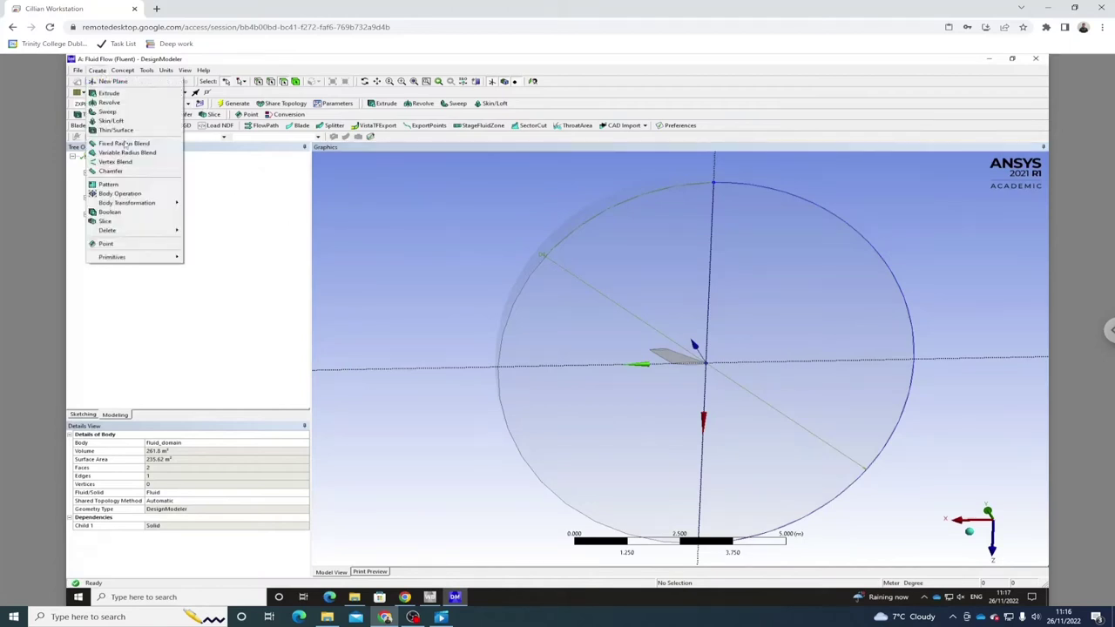
{"action": "left_click", "coordinate": [110, 212]}
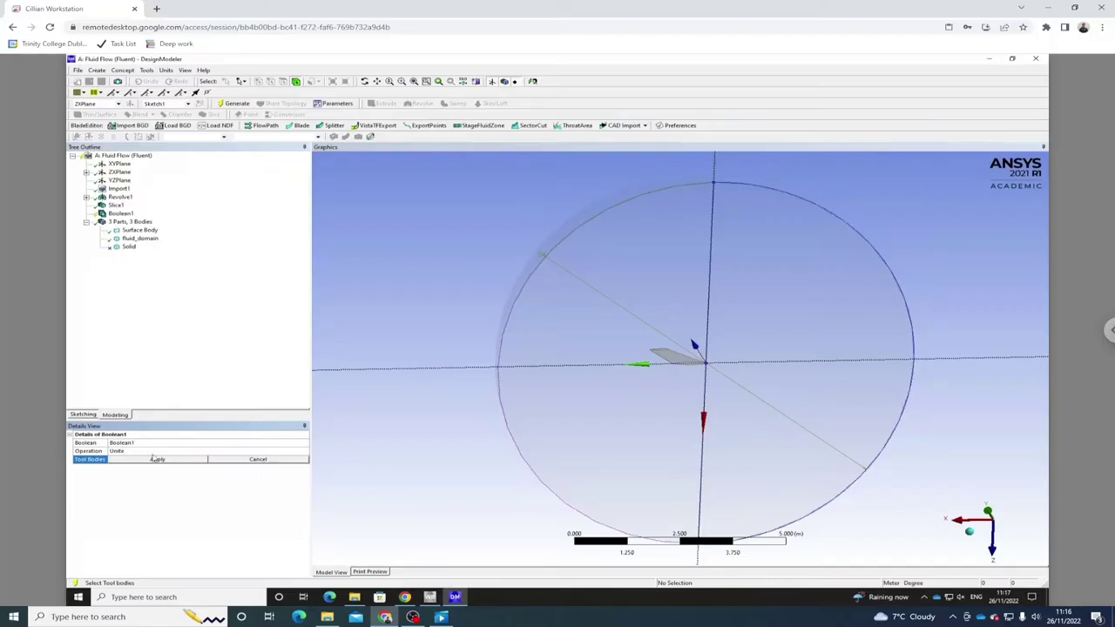
{"action": "left_click", "coordinate": [306, 458]}
{"action": "left_click", "coordinate": [235, 451]}
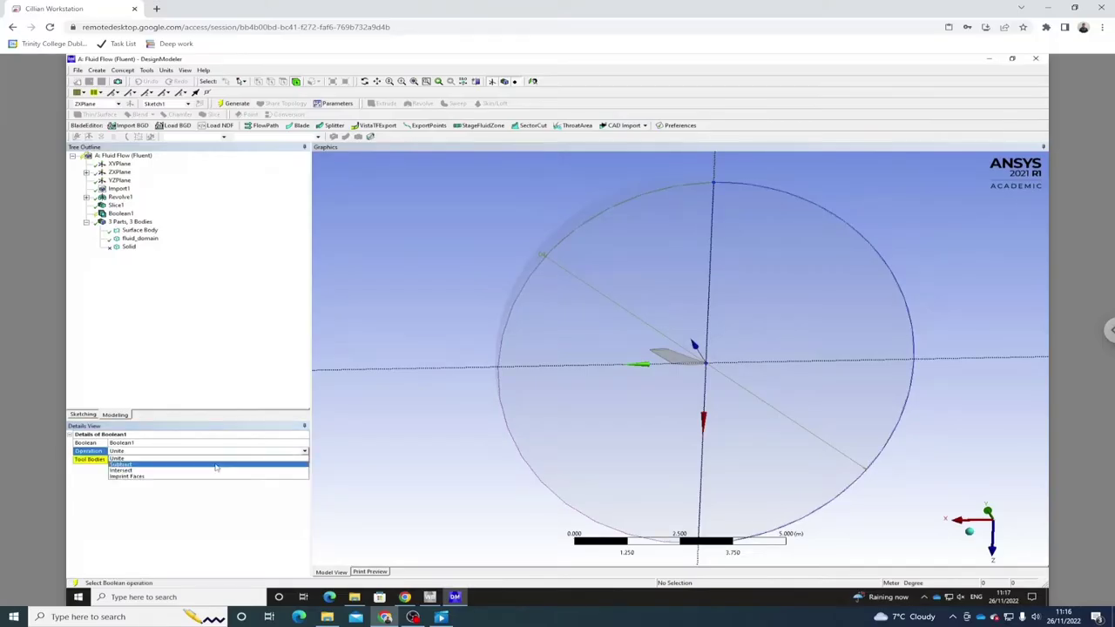
{"action": "left_click", "coordinate": [235, 467]}
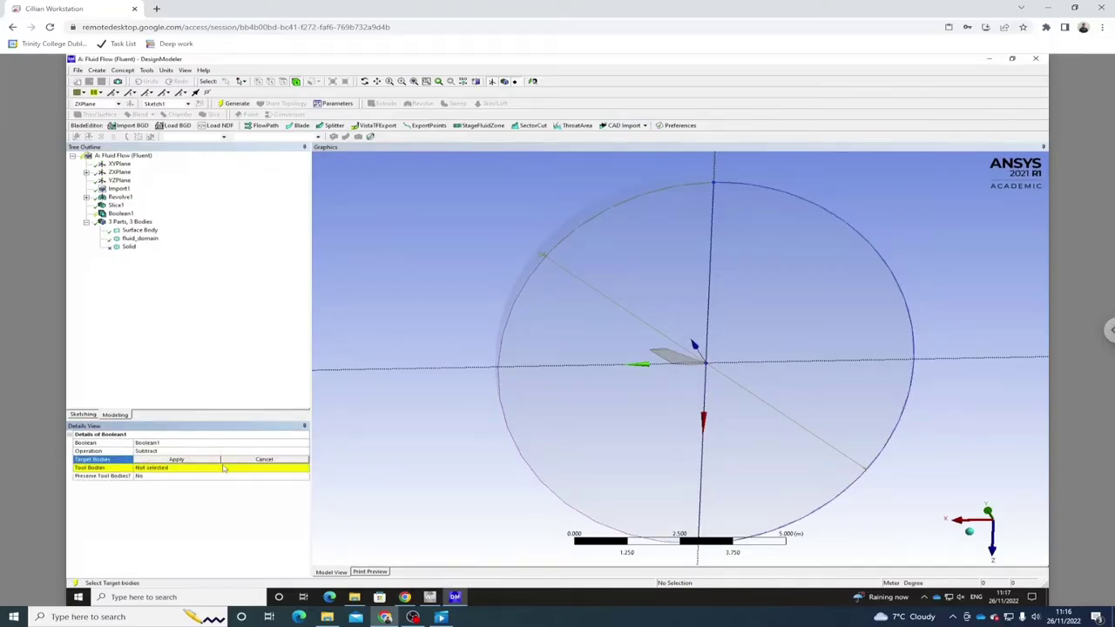
{"action": "left_click", "coordinate": [651, 288]}
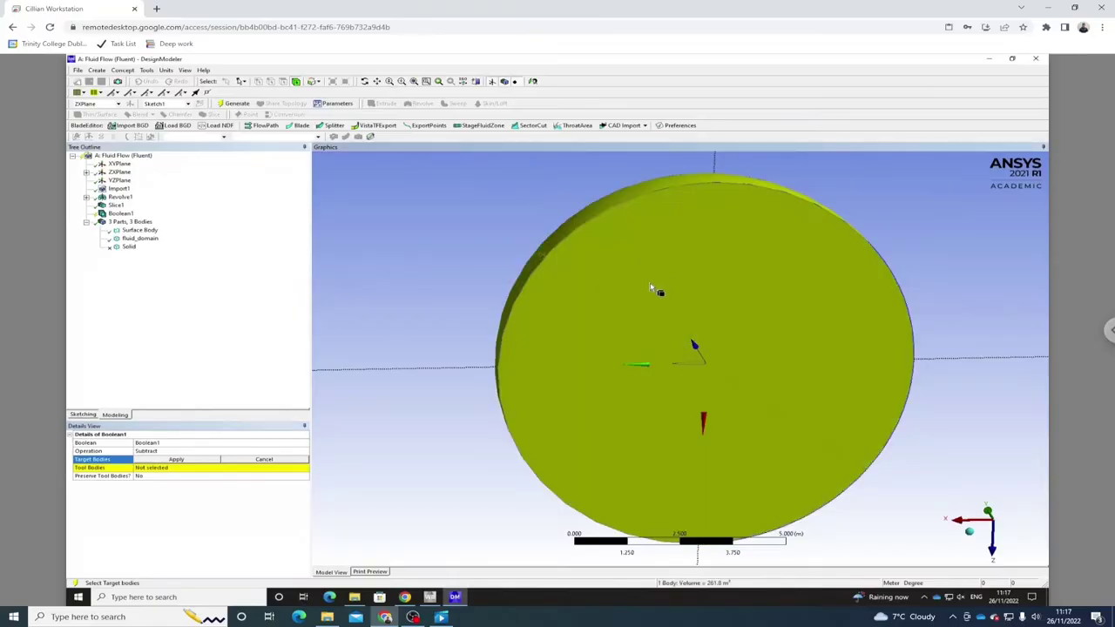
{"action": "left_click", "coordinate": [175, 460]}
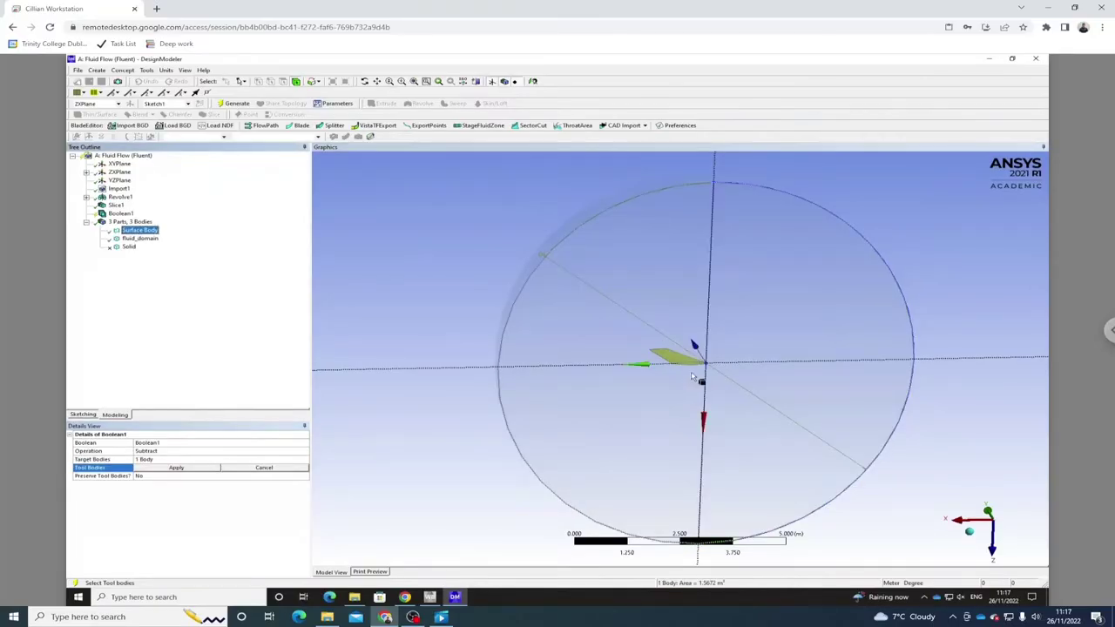
{"action": "left_click", "coordinate": [671, 358]}
{"action": "left_click", "coordinate": [176, 468]}
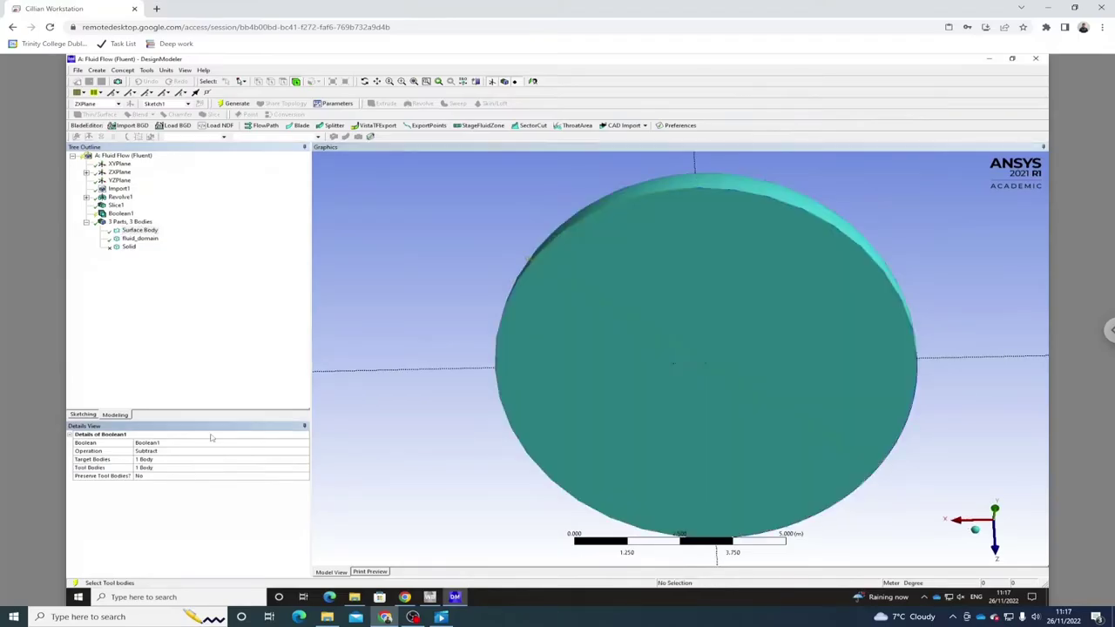
{"action": "left_click", "coordinate": [235, 104]}
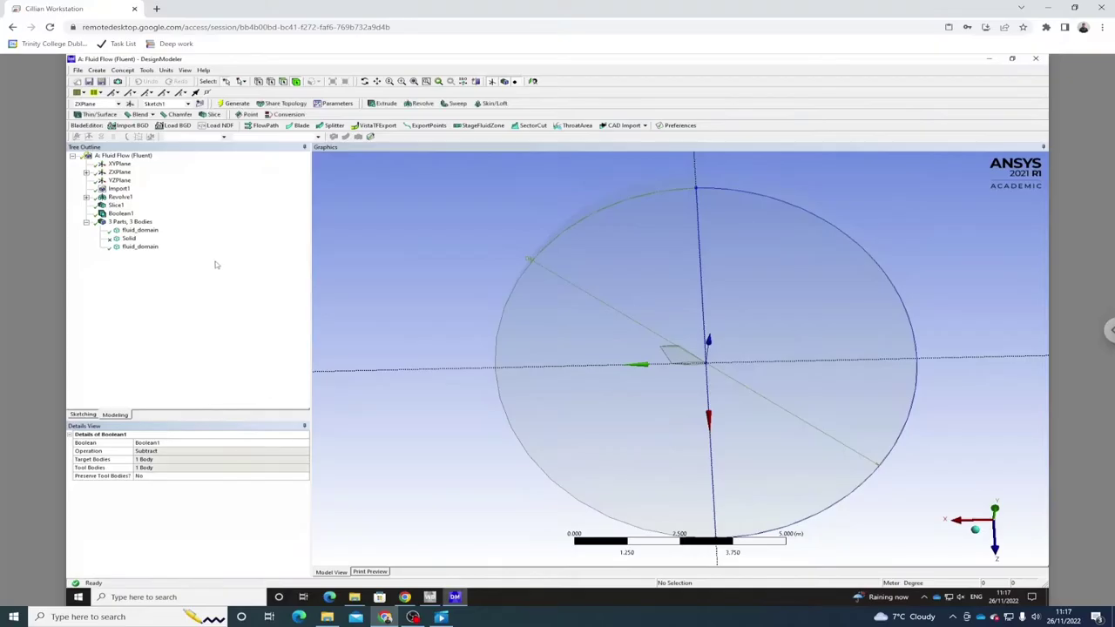
Inspect the two fluid_domain bodies left by the subtraction, viewing the wing-shaped one up close.
{"action": "left_click", "coordinate": [140, 246]}
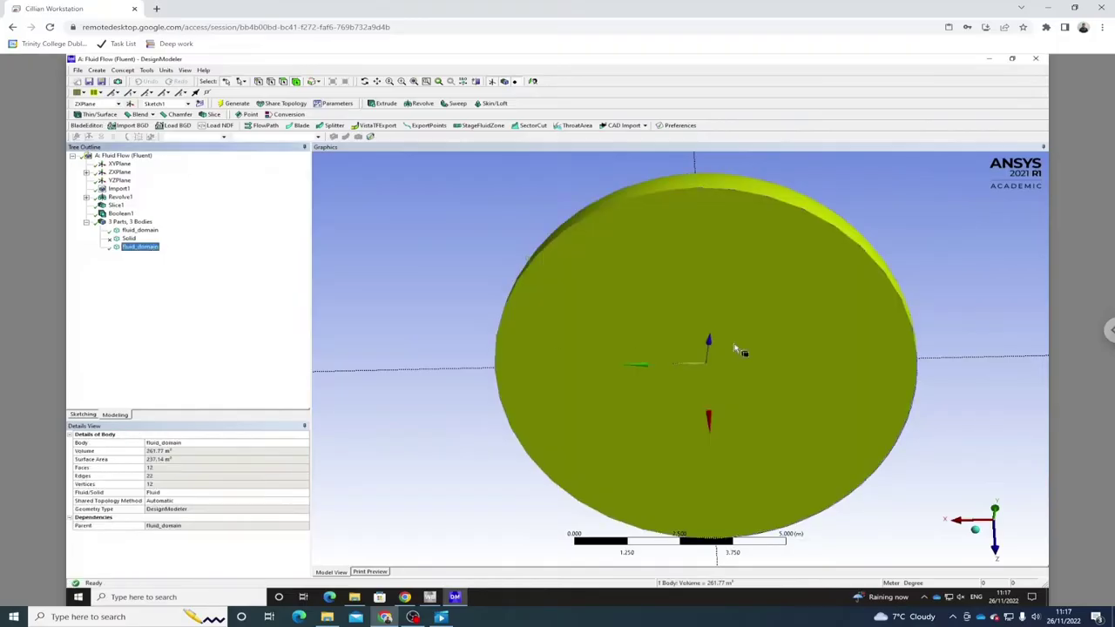
{"action": "mouse_move", "coordinate": [737, 349]}
{"action": "middle_mouse_down"}
{"action": "mouse_move", "coordinate": [763, 321]}
{"action": "mouse_move", "coordinate": [729, 289]}
{"action": "middle_mouse_up"}
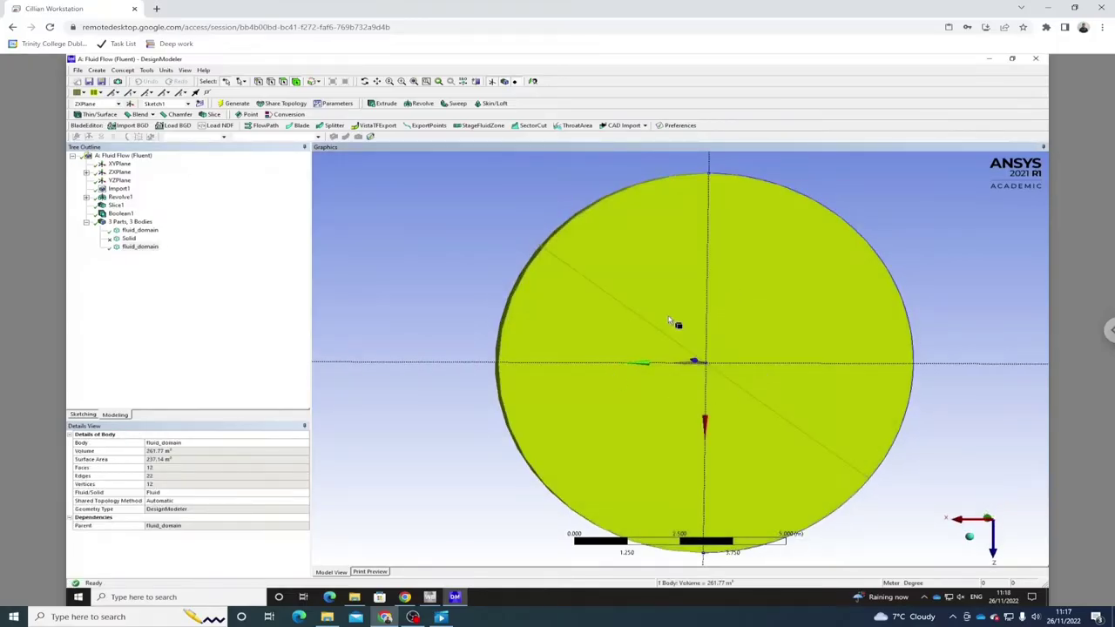
{"action": "left_click", "coordinate": [139, 230]}
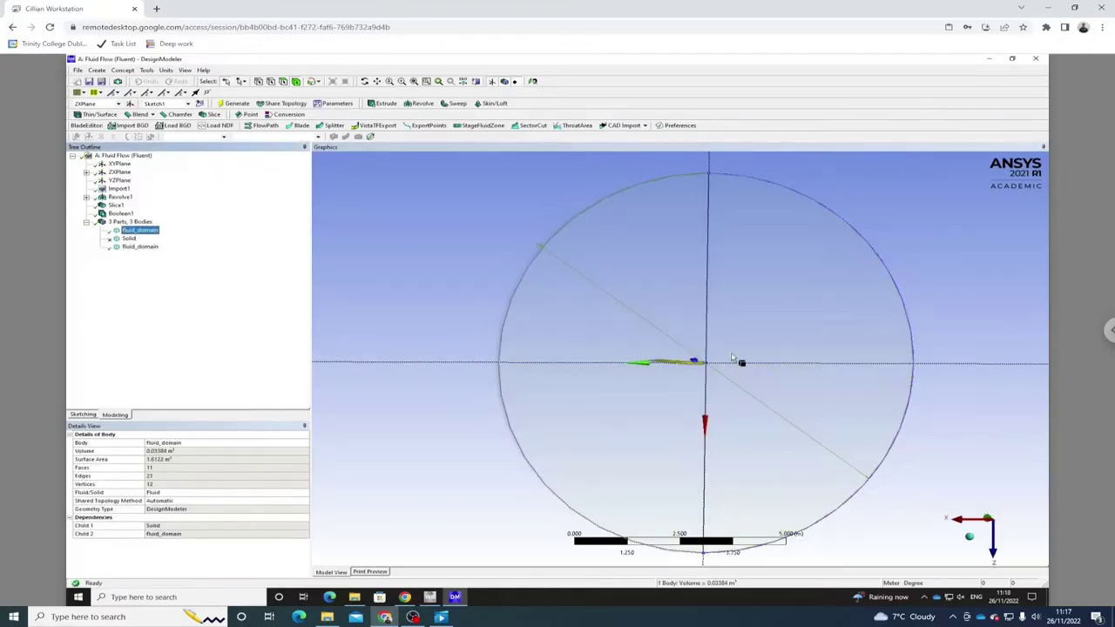
{"action": "middle_click_drag", "start_coordinate": [737, 361], "coordinate": [650, 349]}
{"action": "left_click_drag", "start_coordinate": [724, 369], "coordinate": [737, 386]}
{"action": "scroll", "coordinate": [693, 382], "scroll_direction": "down", "scroll_amount": 1}
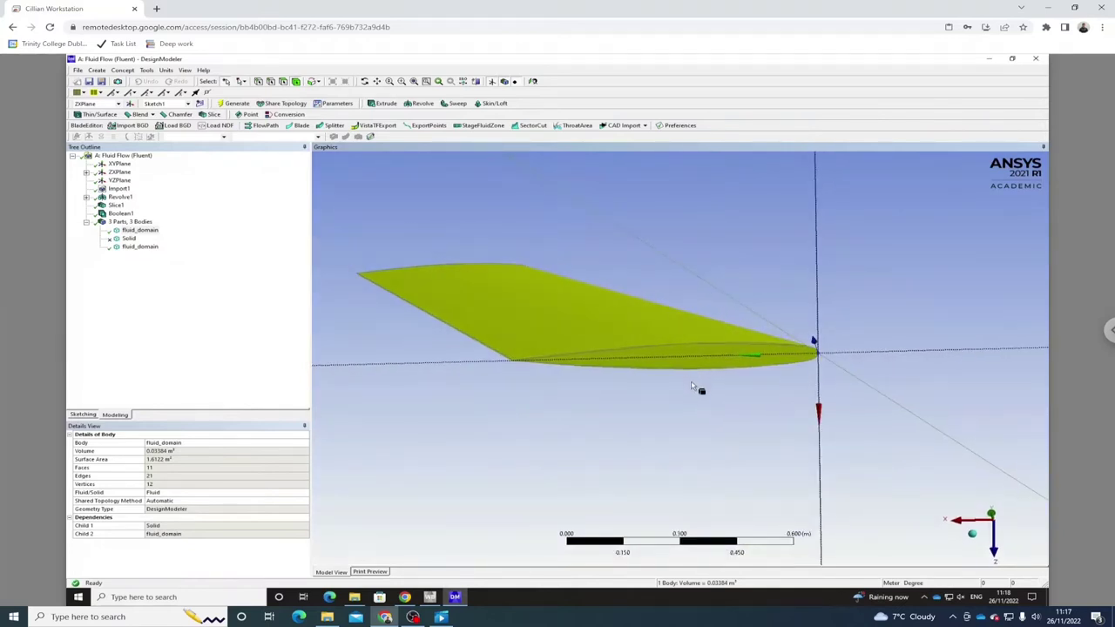
{"action": "scroll", "coordinate": [693, 383], "scroll_direction": "down", "scroll_amount": 3}
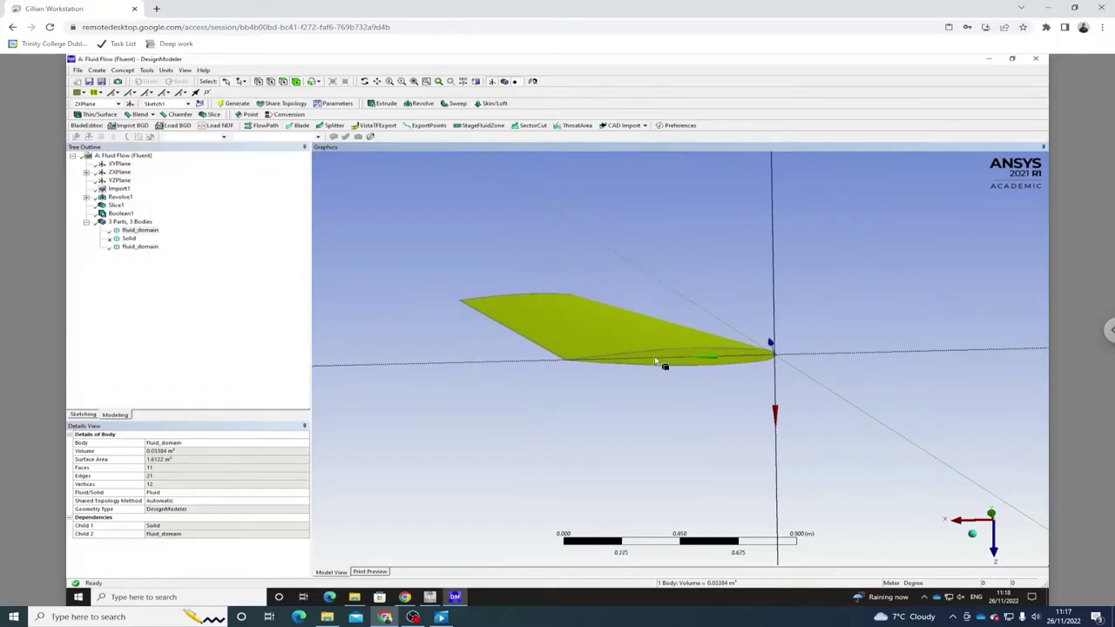
Suppress the wing-shaped fluid_domain body and select the remaining hemispherical fluid_domain body to check the wing cavity.
{"action": "right_click", "coordinate": [139, 231]}
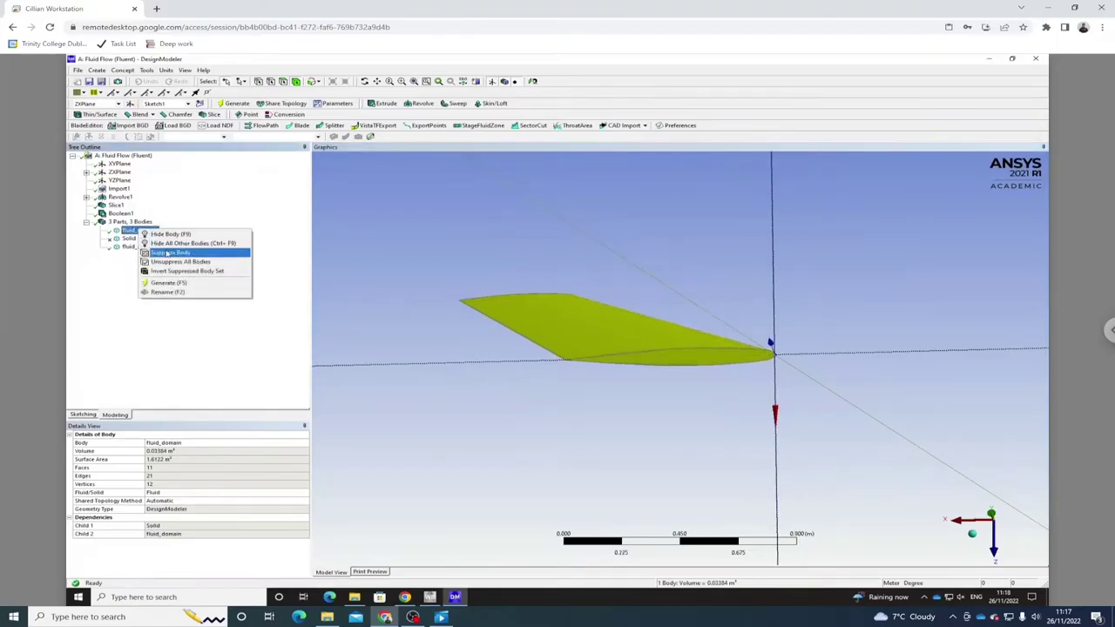
{"action": "left_click", "coordinate": [155, 252]}
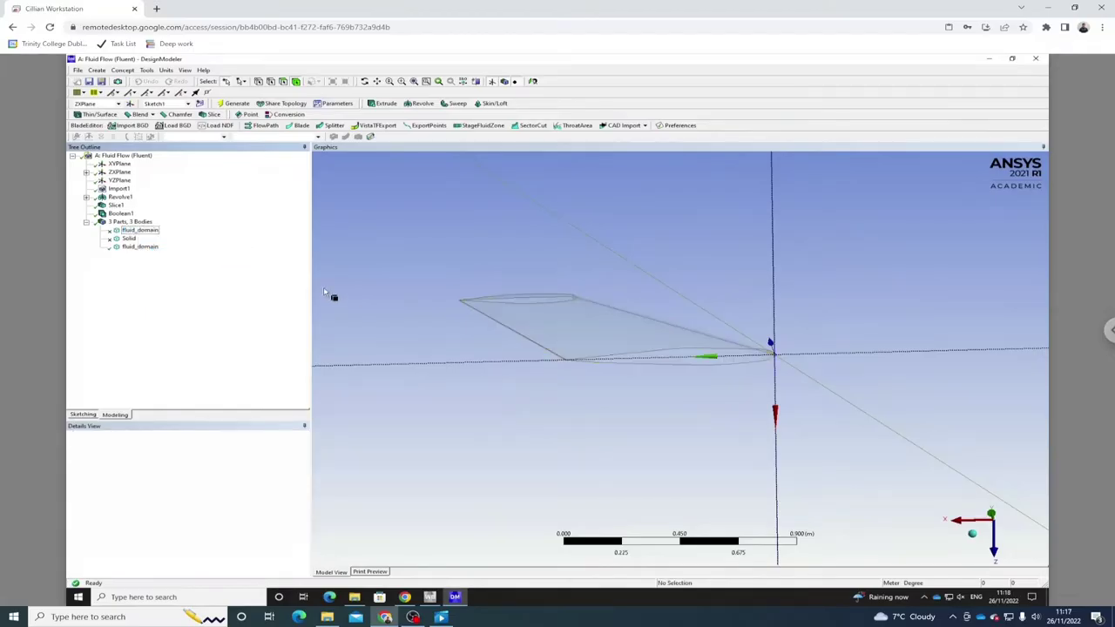
{"action": "left_click", "coordinate": [141, 247]}
{"action": "scroll", "coordinate": [705, 358], "scroll_direction": "down", "scroll_amount": 1}
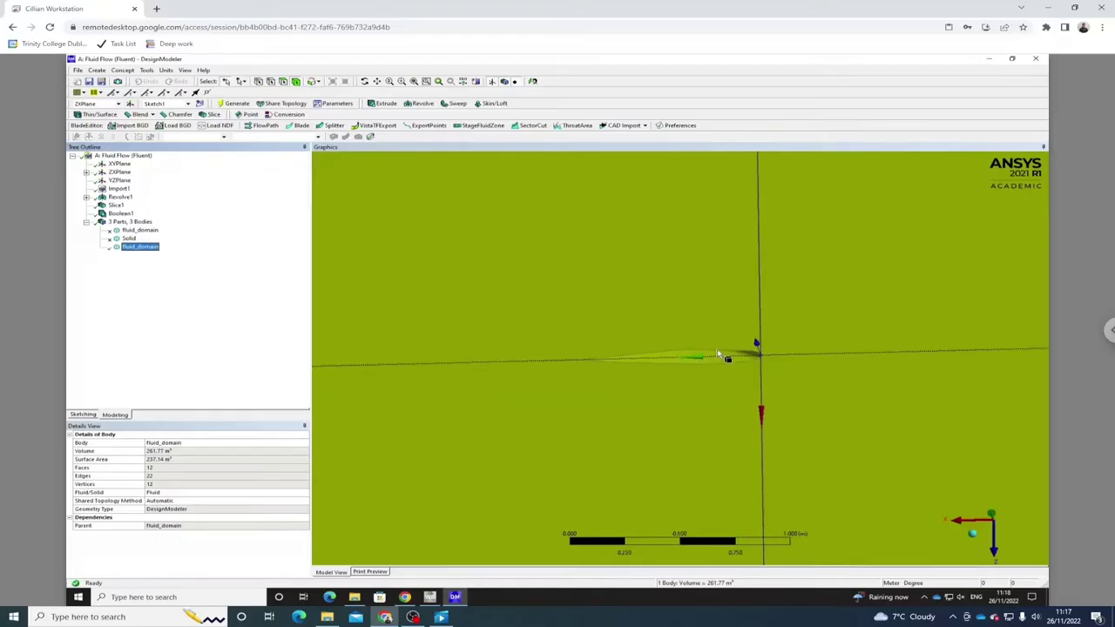
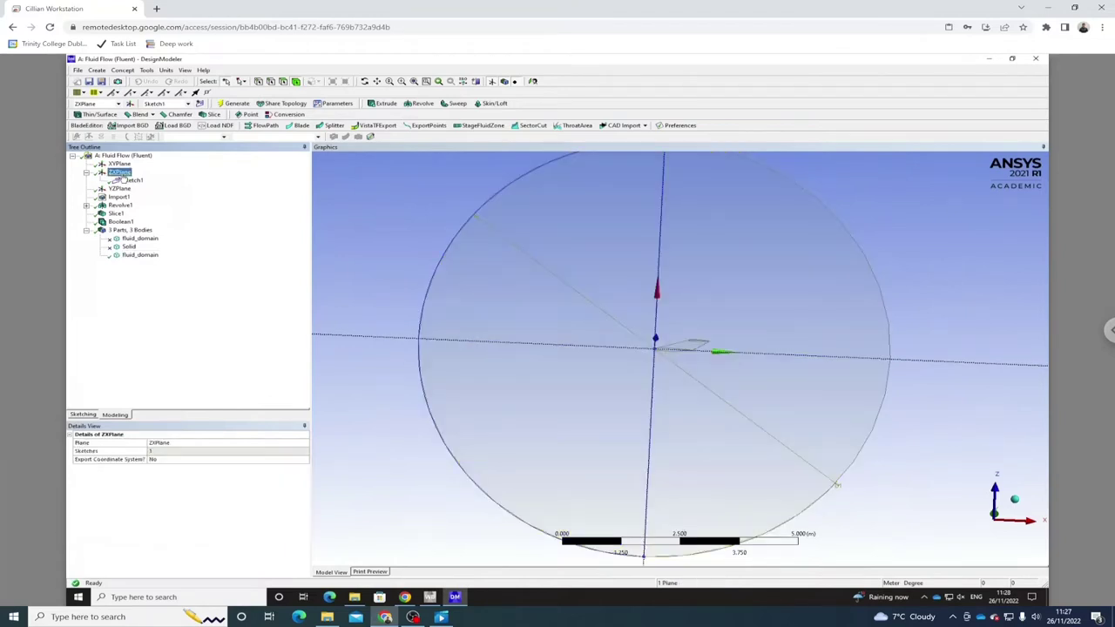
Create a new sketch on ZXPlane and draw a vertical line up from the horizontal axis, about 0.43 m upstream of the origin.
{"action": "left_click", "coordinate": [201, 103]}
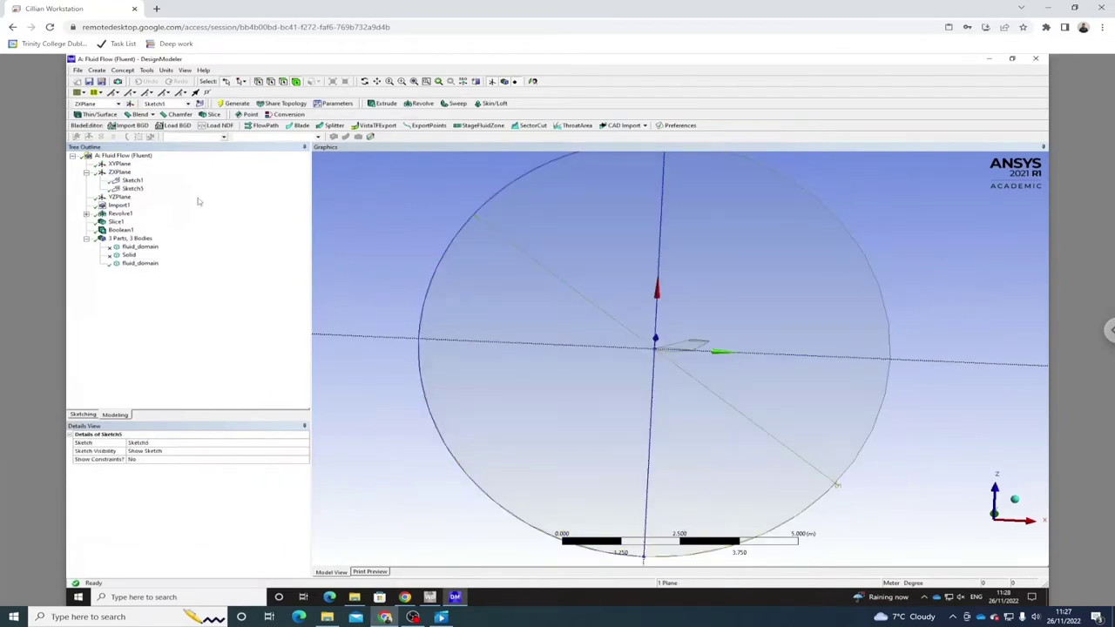
{"action": "left_click", "coordinate": [82, 415]}
{"action": "left_click", "coordinate": [85, 168]}
{"action": "right_click_drag", "start_coordinate": [616, 320], "coordinate": [737, 378]}
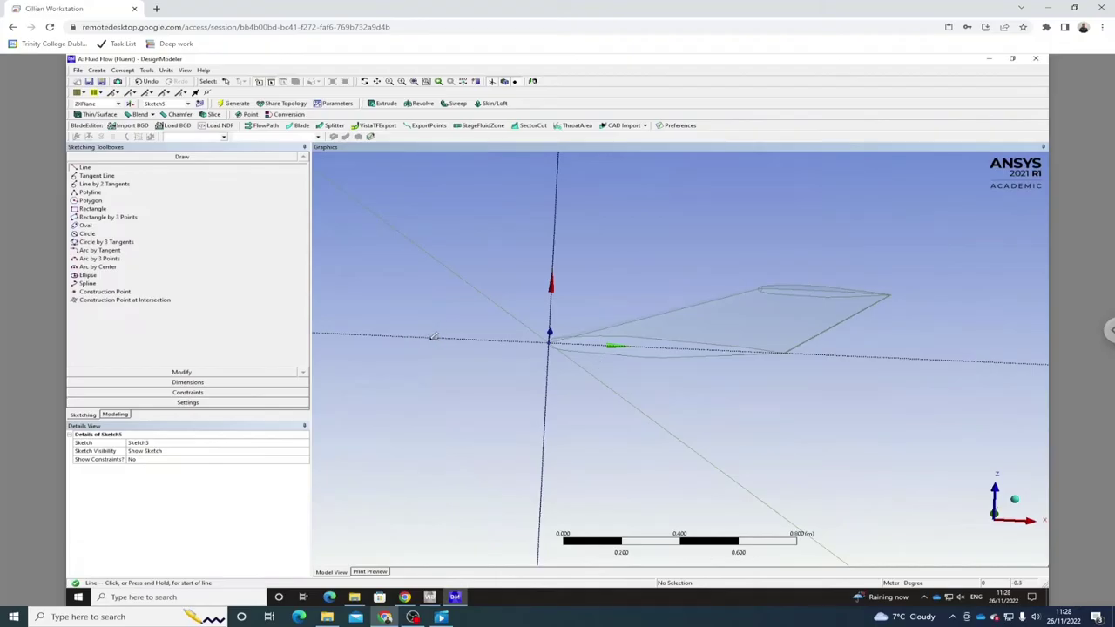
{"action": "left_click", "coordinate": [423, 337]}
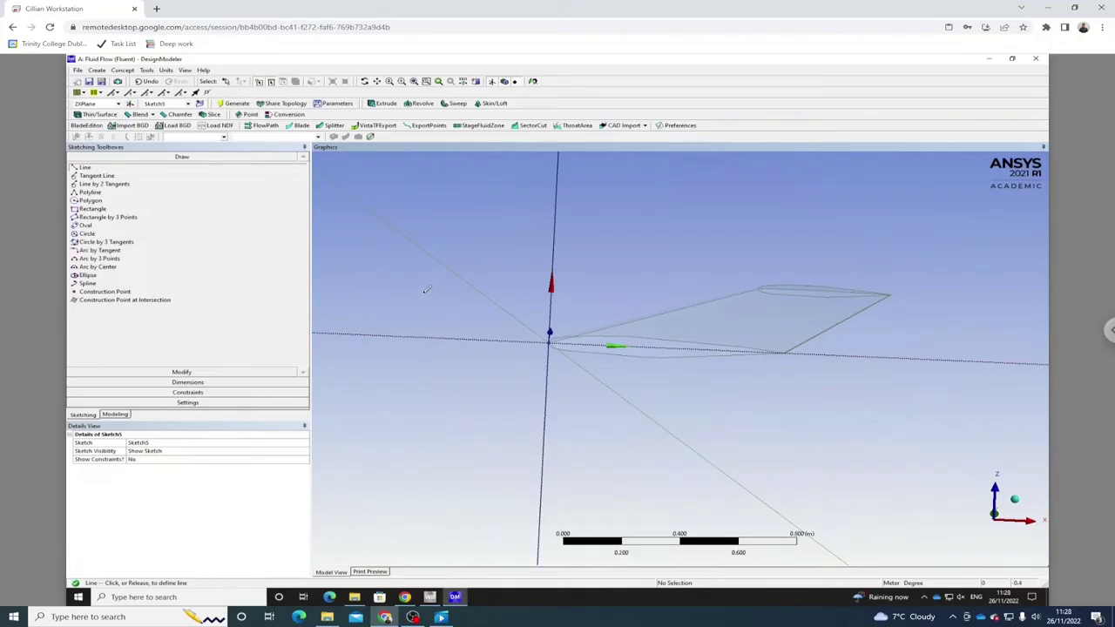
{"action": "left_click", "coordinate": [429, 211]}
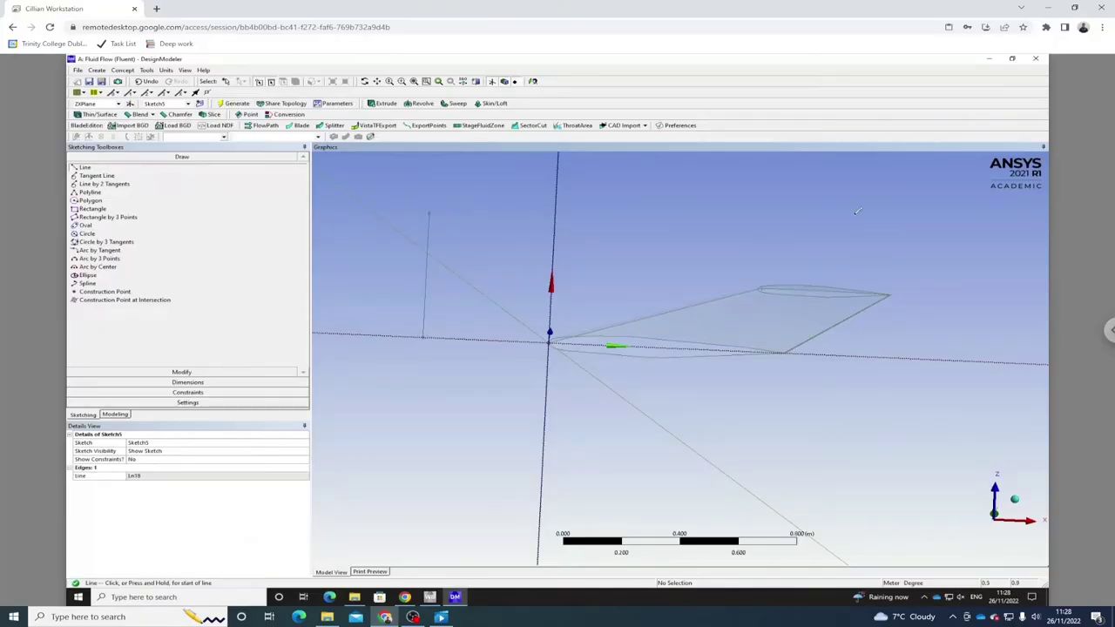
Draw the upper, downstream and lower lines around the wing, and extend the upstream line to close a rectangle about 2.5 m by 1 m.
{"action": "left_click", "coordinate": [431, 210]}
{"action": "middle_click_drag", "start_coordinate": [875, 219], "coordinate": [759, 249], "text": "ctrl"}
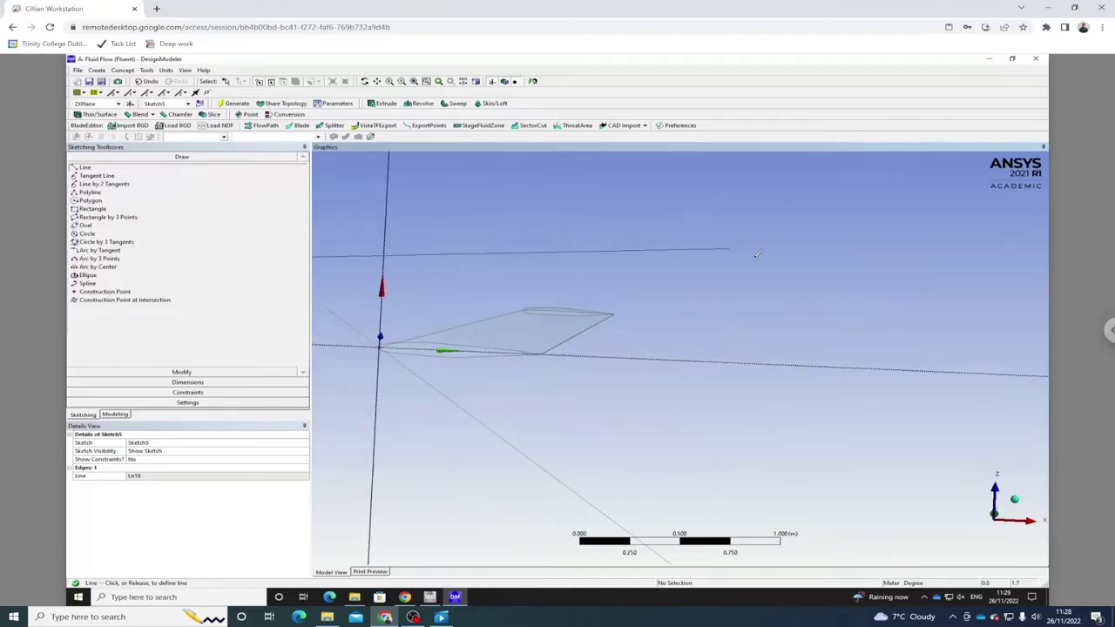
{"action": "left_click", "coordinate": [798, 272]}
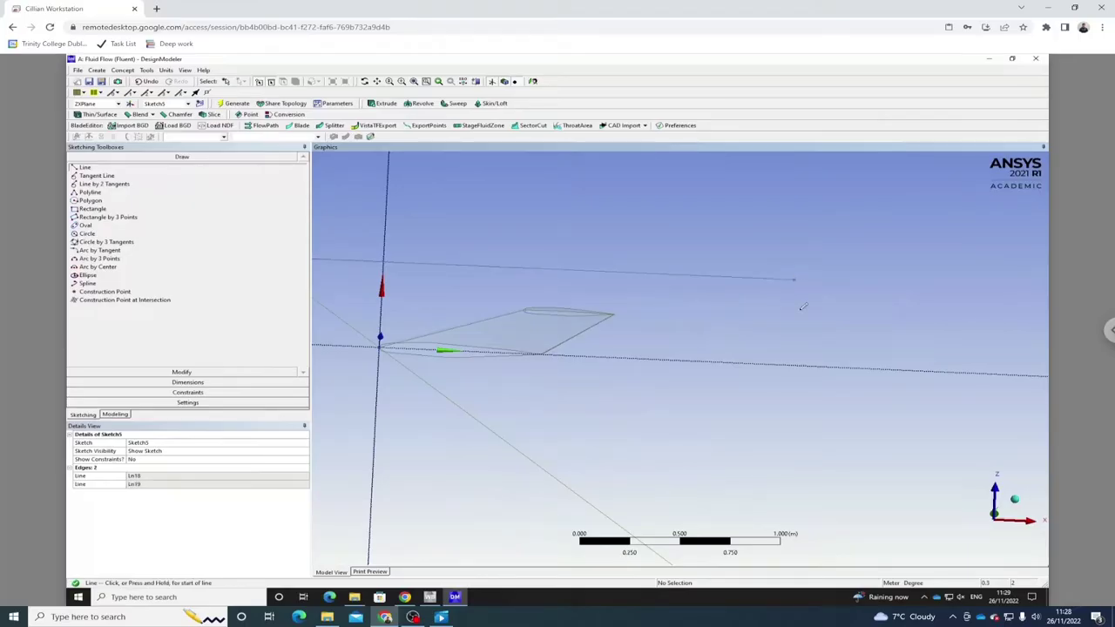
{"action": "left_click", "coordinate": [796, 279]}
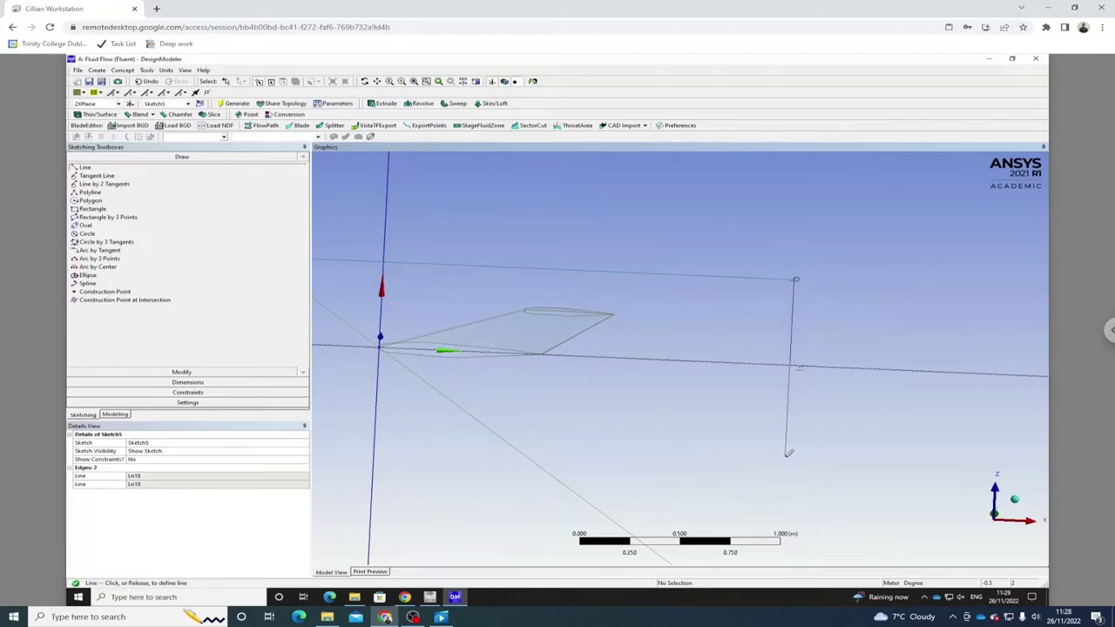
{"action": "left_click", "coordinate": [784, 455]}
{"action": "mouse_move", "coordinate": [727, 450]}
{"action": "middle_mouse_down", "text": "ctrl"}
{"action": "mouse_move", "coordinate": [846, 389]}
{"action": "mouse_move", "coordinate": [911, 386]}
{"action": "middle_mouse_up", "text": "ctrl"}
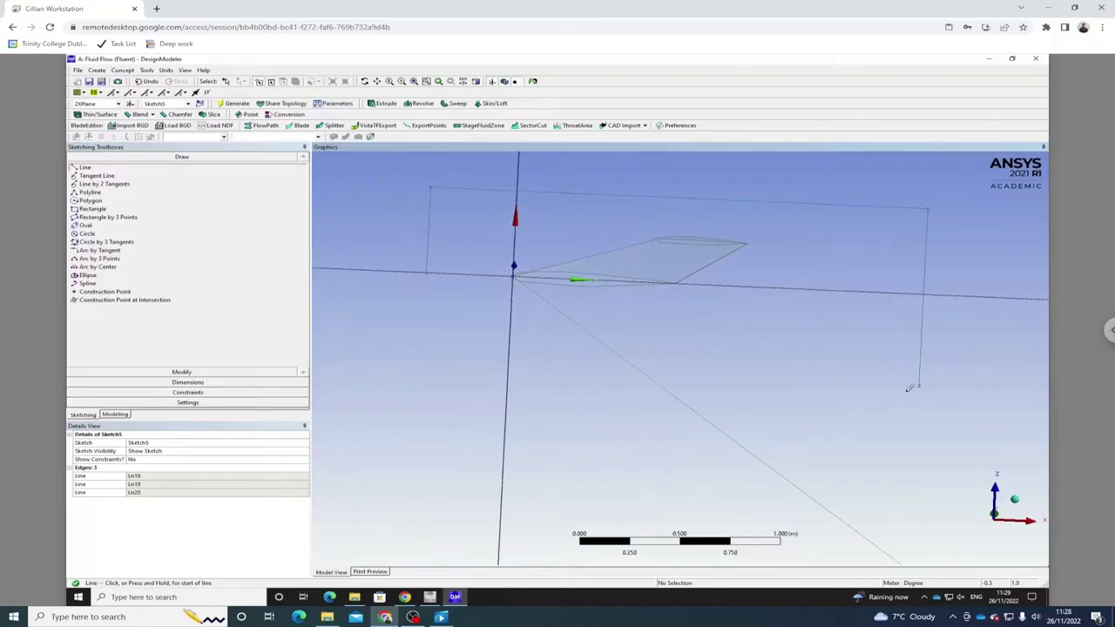
{"action": "left_click", "coordinate": [921, 384]}
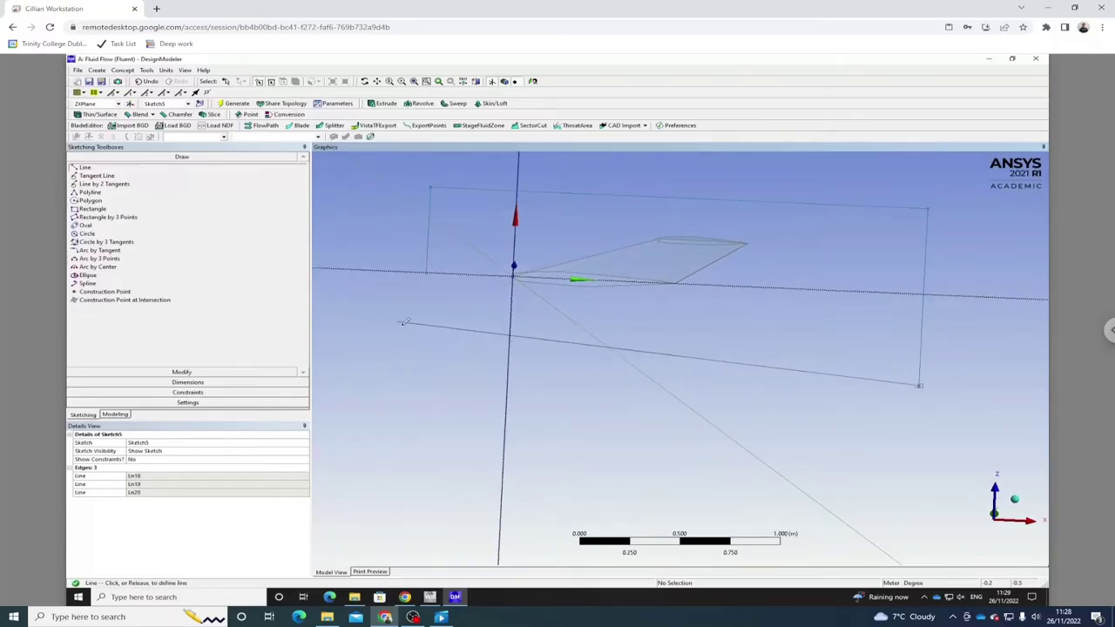
{"action": "left_click", "coordinate": [424, 362]}
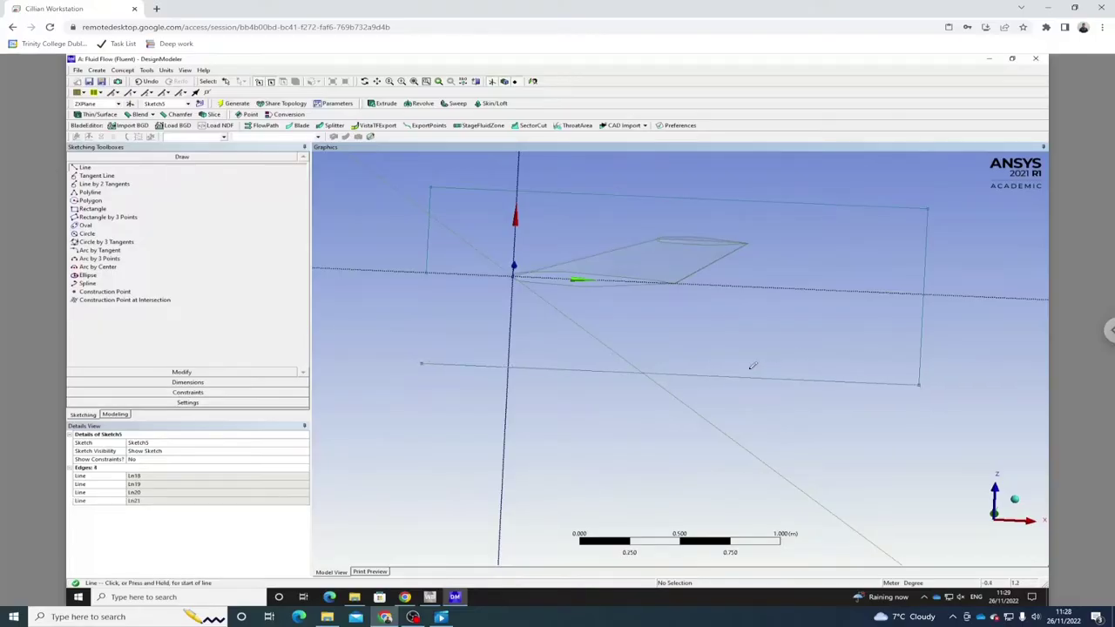
{"action": "left_click", "coordinate": [187, 373]}
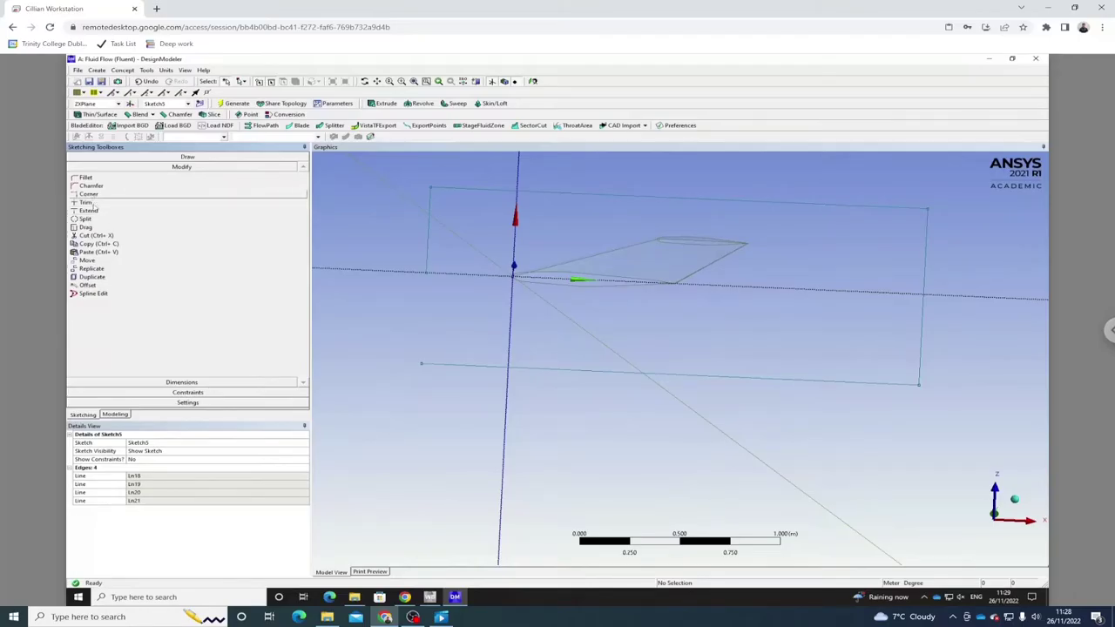
{"action": "left_click", "coordinate": [88, 211]}
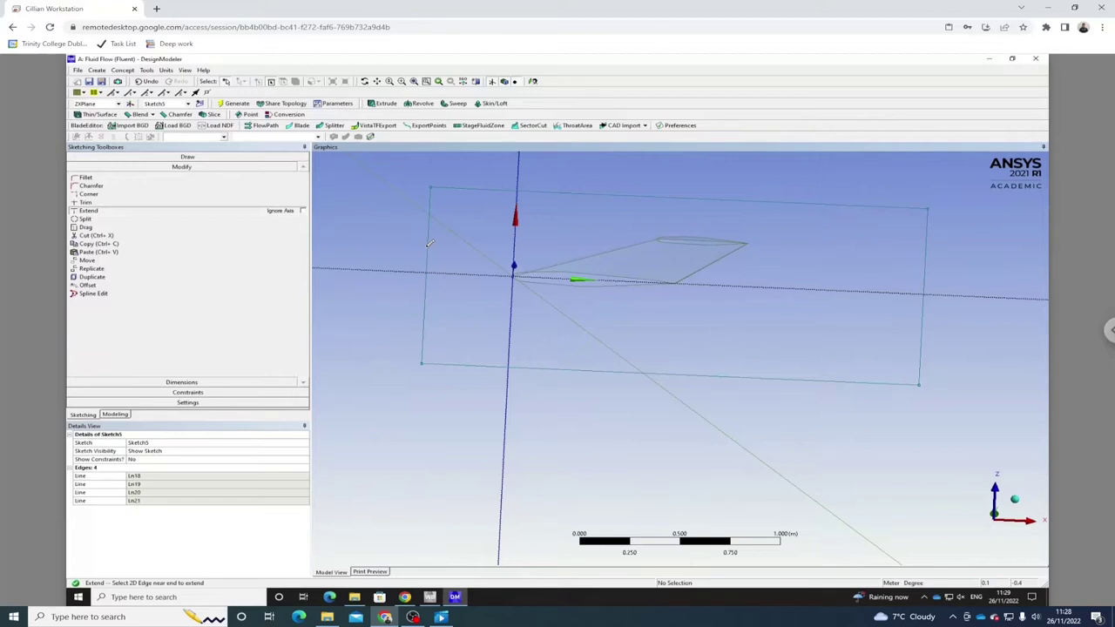
Dimension the rectangle's upstream edge and set its length to 2 m.
{"action": "left_click", "coordinate": [213, 382]}
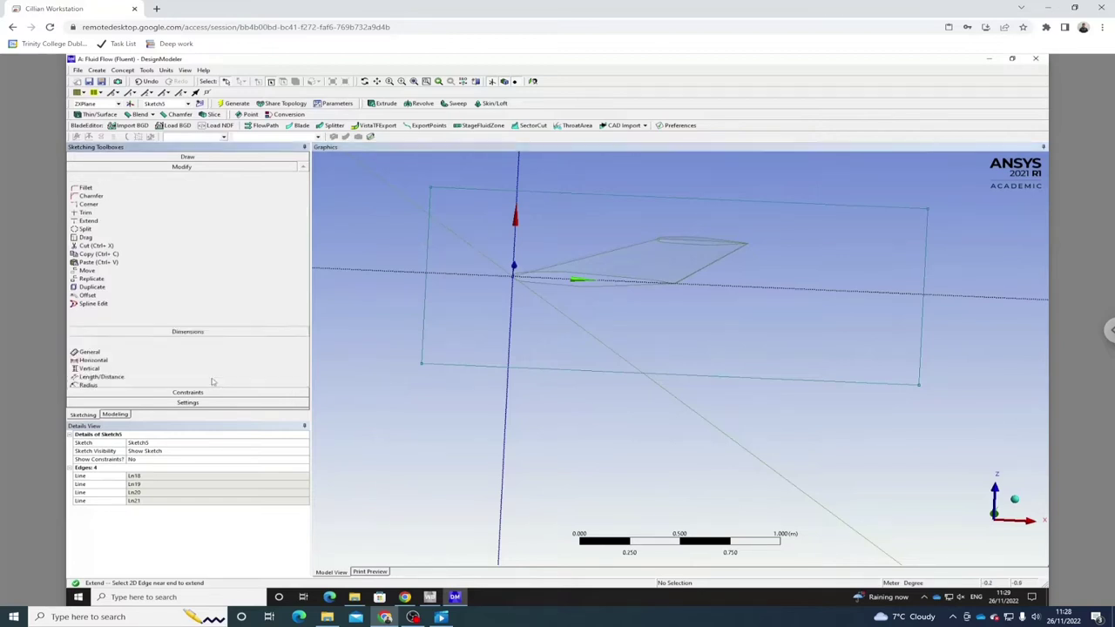
{"action": "left_click", "coordinate": [426, 268]}
{"action": "left_click", "coordinate": [389, 257]}
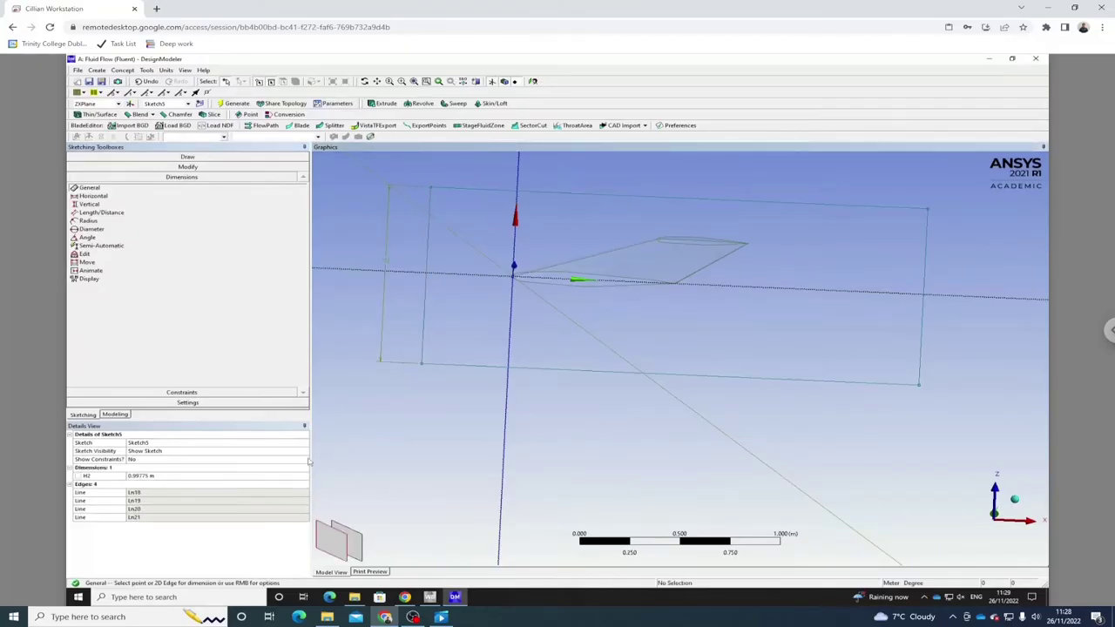
{"action": "left_click", "coordinate": [202, 479]}
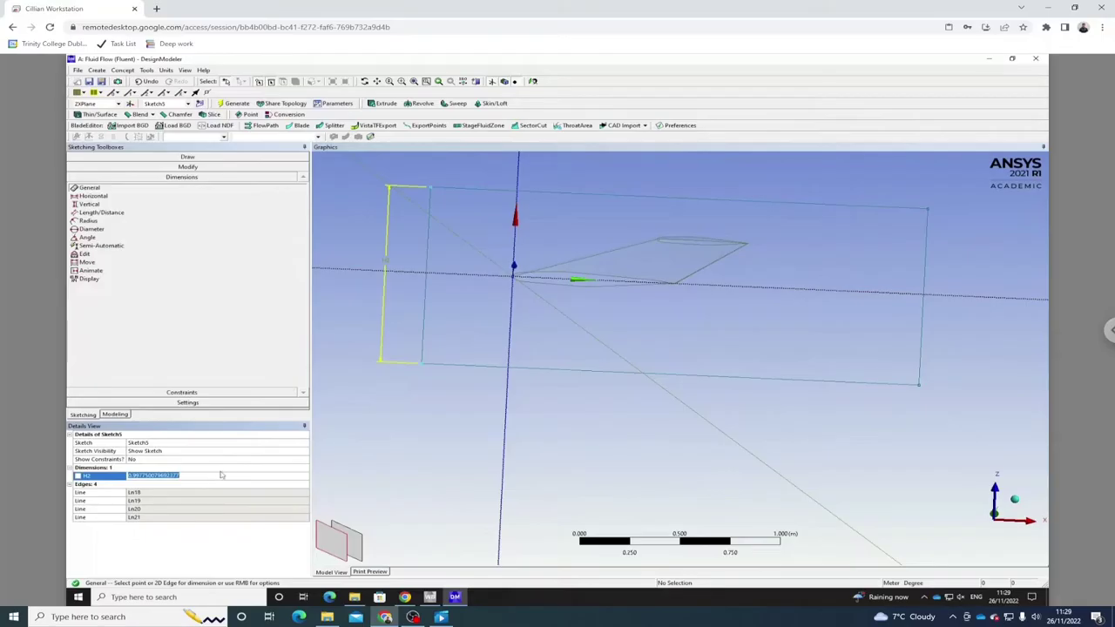
{"action": "type", "text": "2"}
{"action": "key", "text": "Return"}
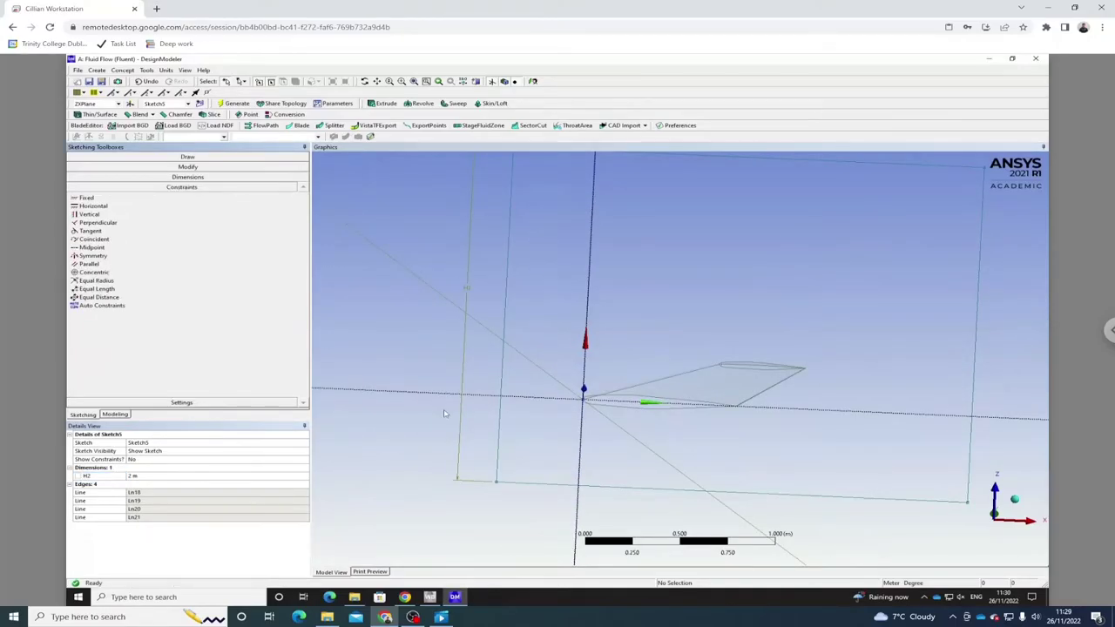
Apply a Symmetry constraint to the rectangle's upper and lower edges about the sketch's horizontal axis.
{"action": "left_click", "coordinate": [103, 255]}
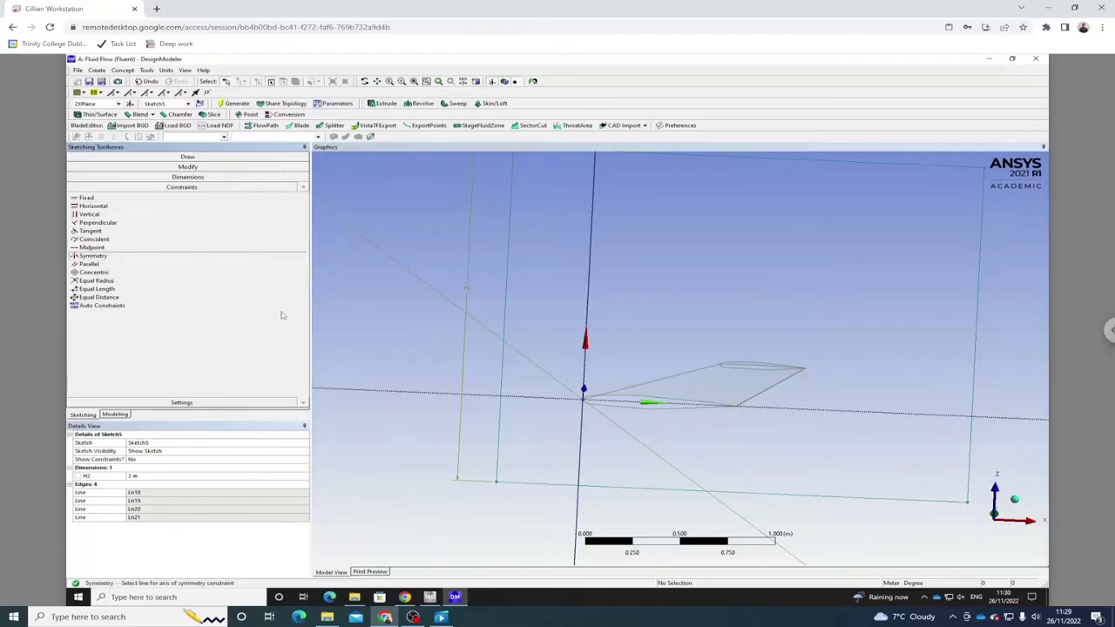
{"action": "left_click", "coordinate": [544, 398]}
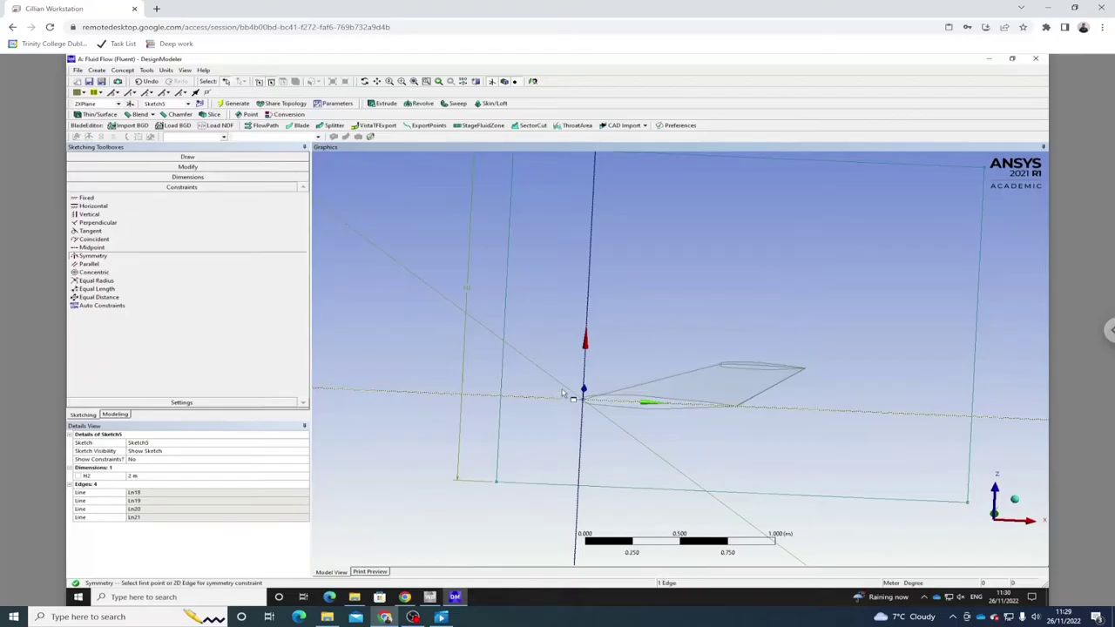
{"action": "middle_click_drag", "start_coordinate": [618, 330], "coordinate": [627, 328]}
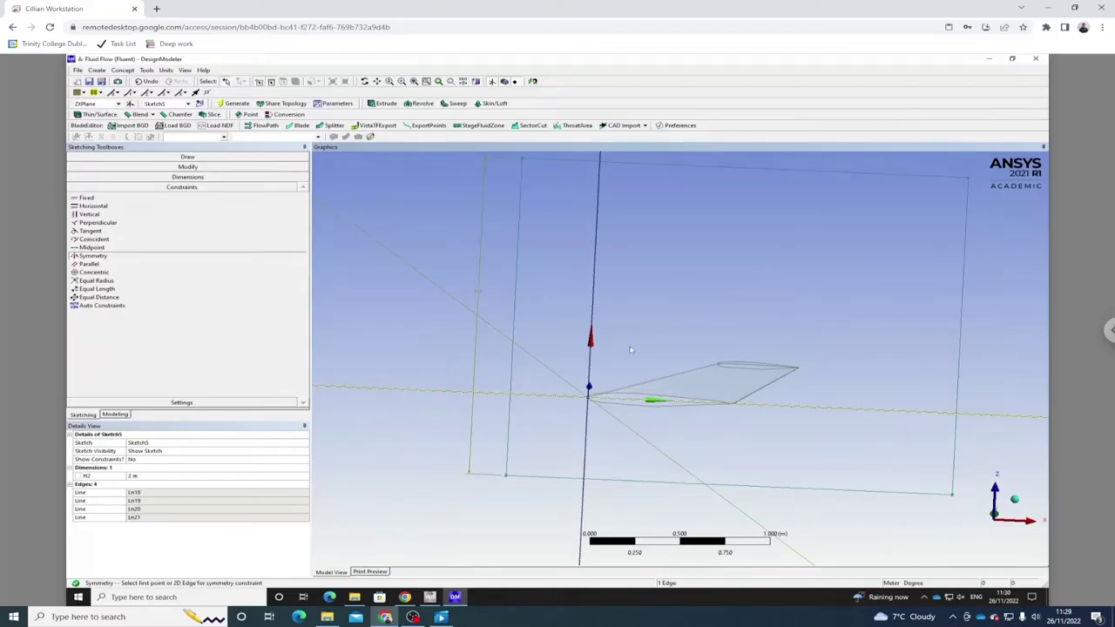
{"action": "left_click", "coordinate": [810, 170]}
{"action": "left_click", "coordinate": [787, 493]}
{"action": "mouse_move", "coordinate": [846, 417]}
{"action": "middle_mouse_down", "text": "ctrl"}
{"action": "mouse_move", "coordinate": [739, 364]}
{"action": "mouse_move", "coordinate": [761, 373]}
{"action": "middle_mouse_up", "text": "ctrl"}
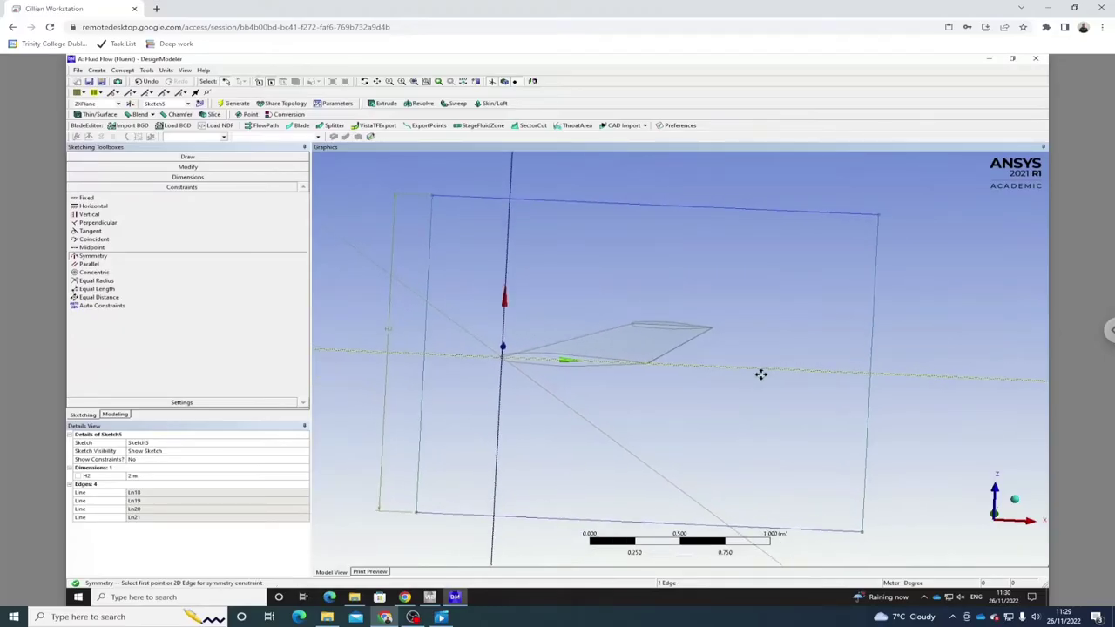
Dimension the rectangle's upper edge and set its length to 3.5 m.
{"action": "left_click", "coordinate": [183, 177]}
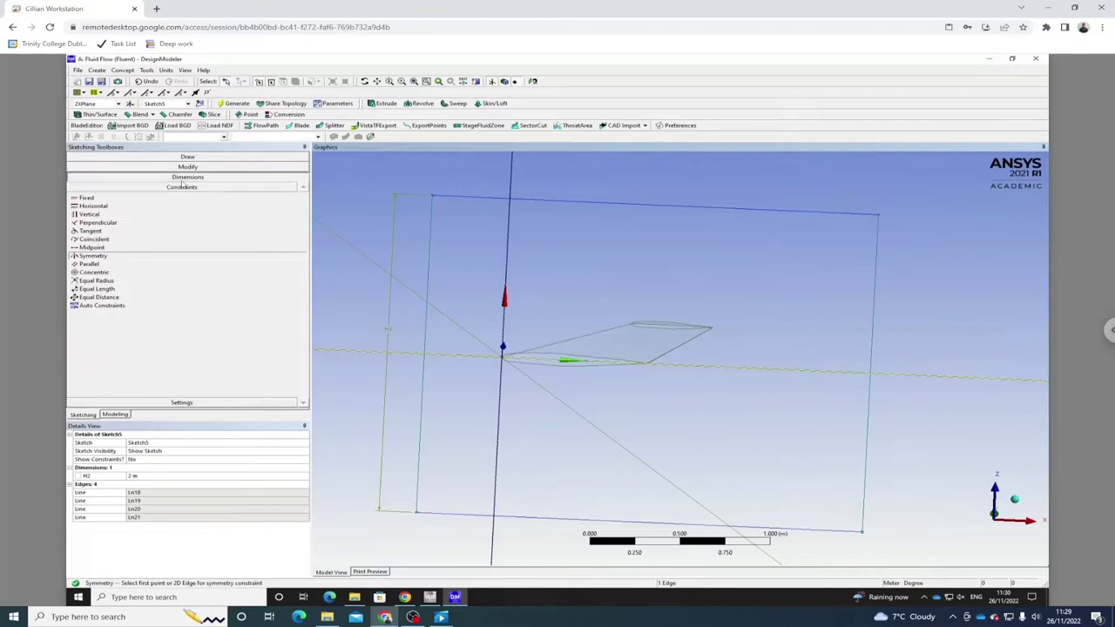
{"action": "left_click", "coordinate": [89, 204]}
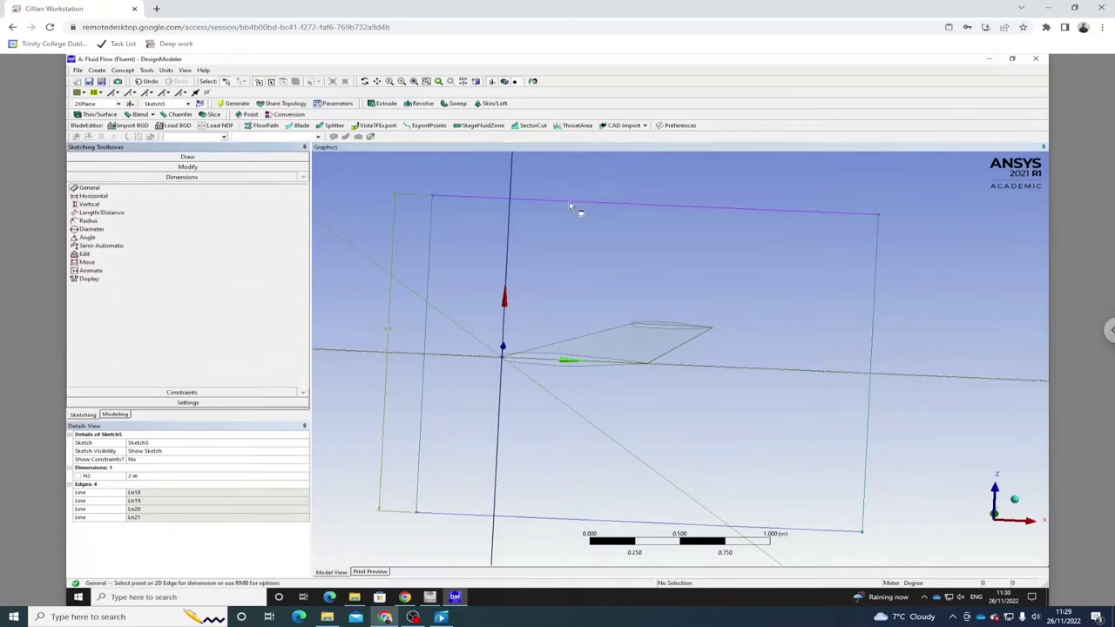
{"action": "left_click", "coordinate": [577, 209]}
{"action": "left_click", "coordinate": [438, 316]}
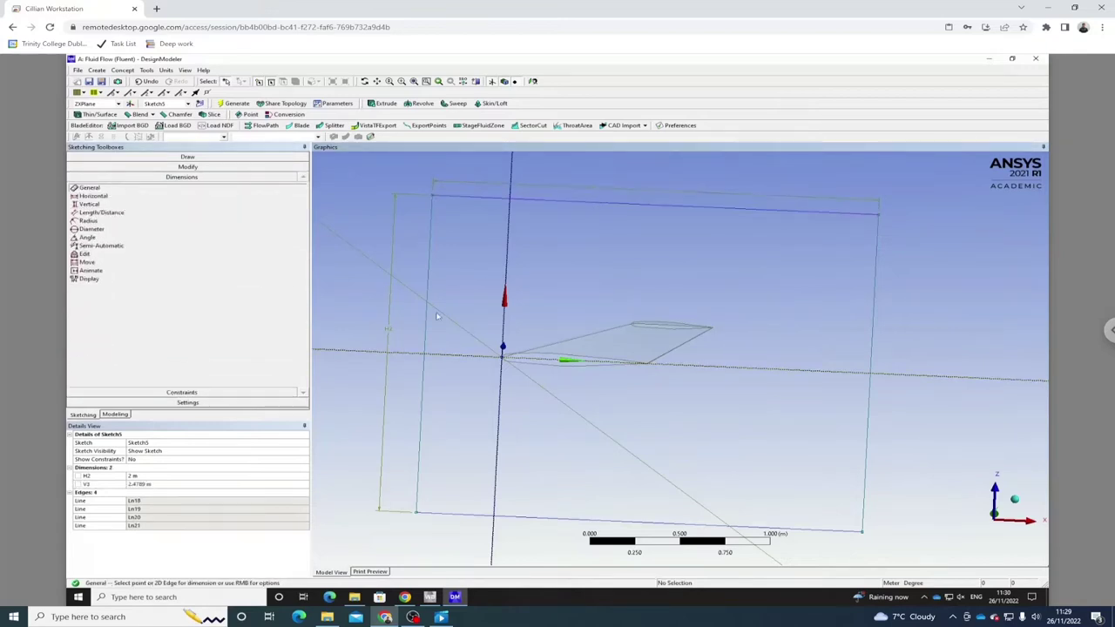
{"action": "left_click", "coordinate": [167, 484]}
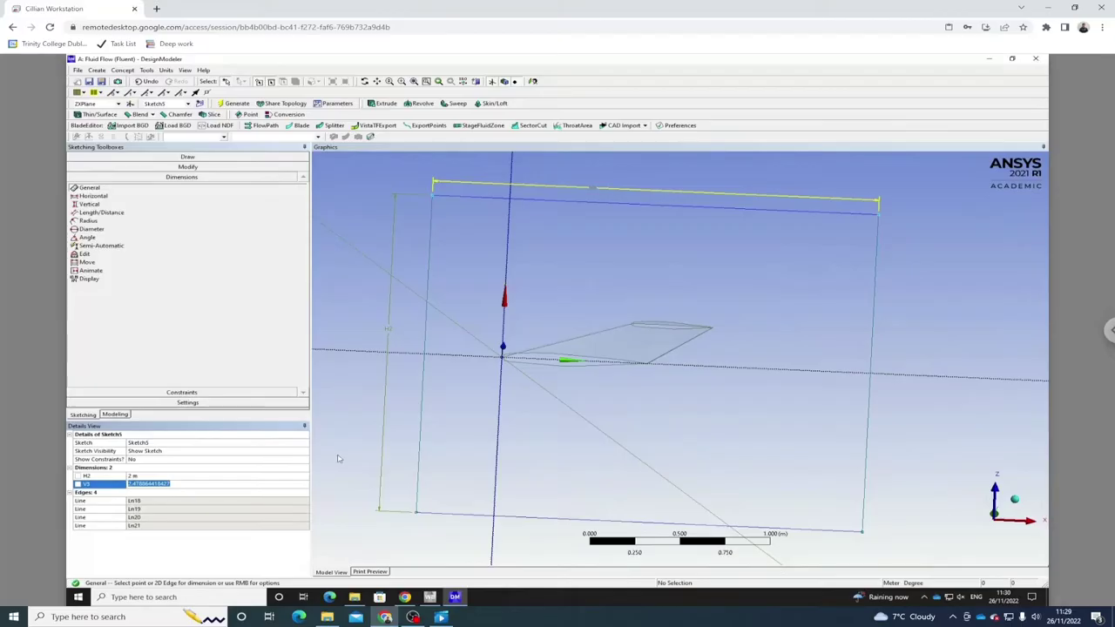
{"action": "type", "text": "3.5"}
{"action": "key", "text": "Return"}
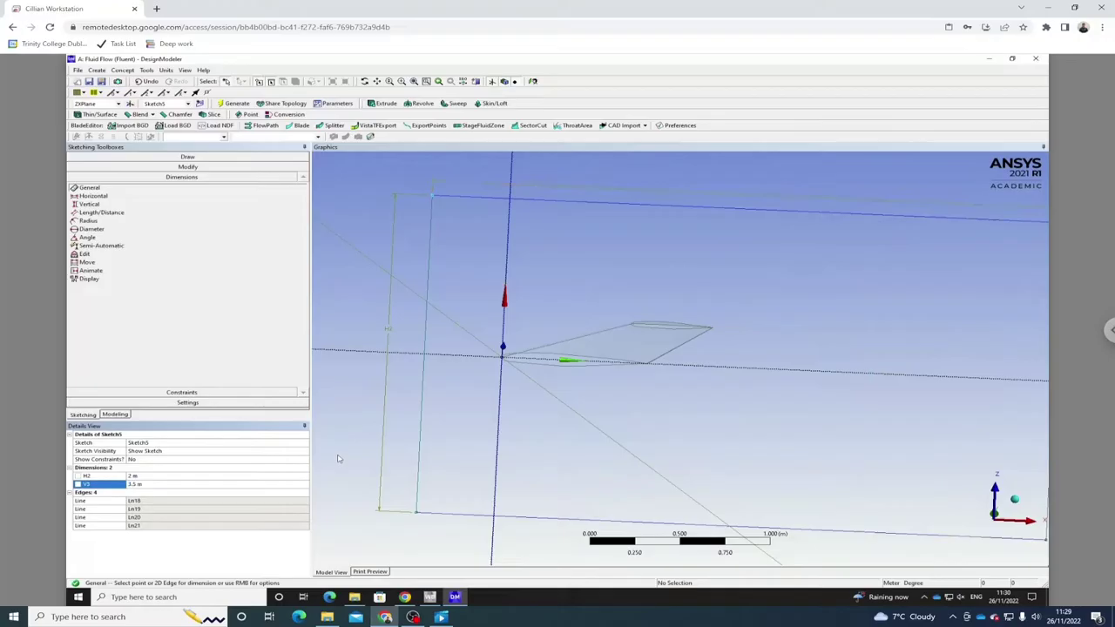
{"action": "middle_click_drag", "start_coordinate": [845, 388], "coordinate": [864, 375], "text": "ctrl"}
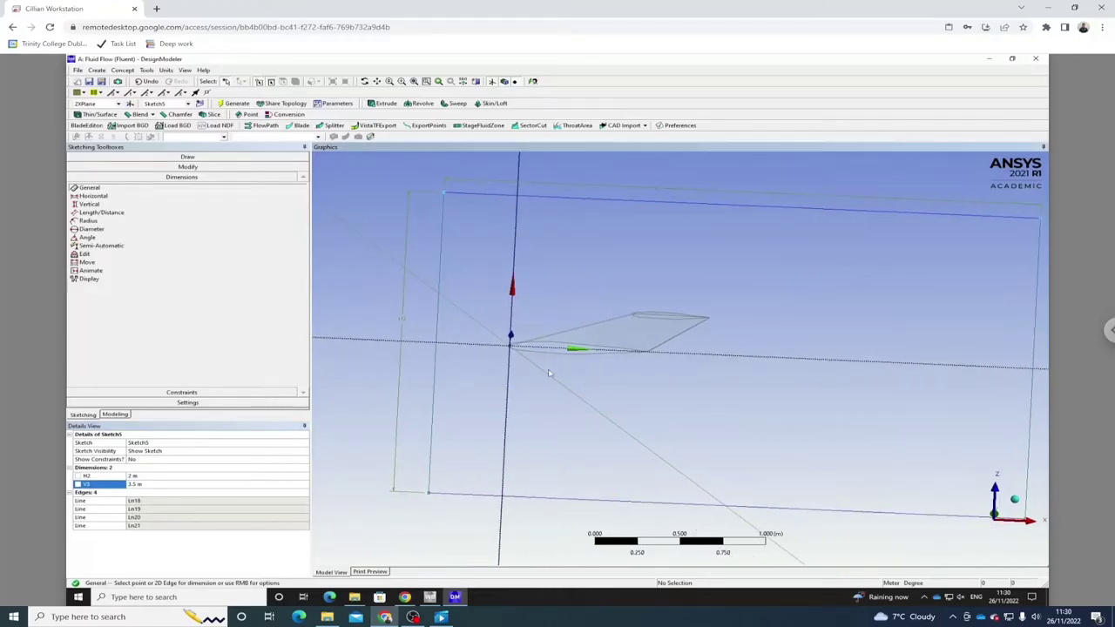
{"action": "key", "text": "Escape"}
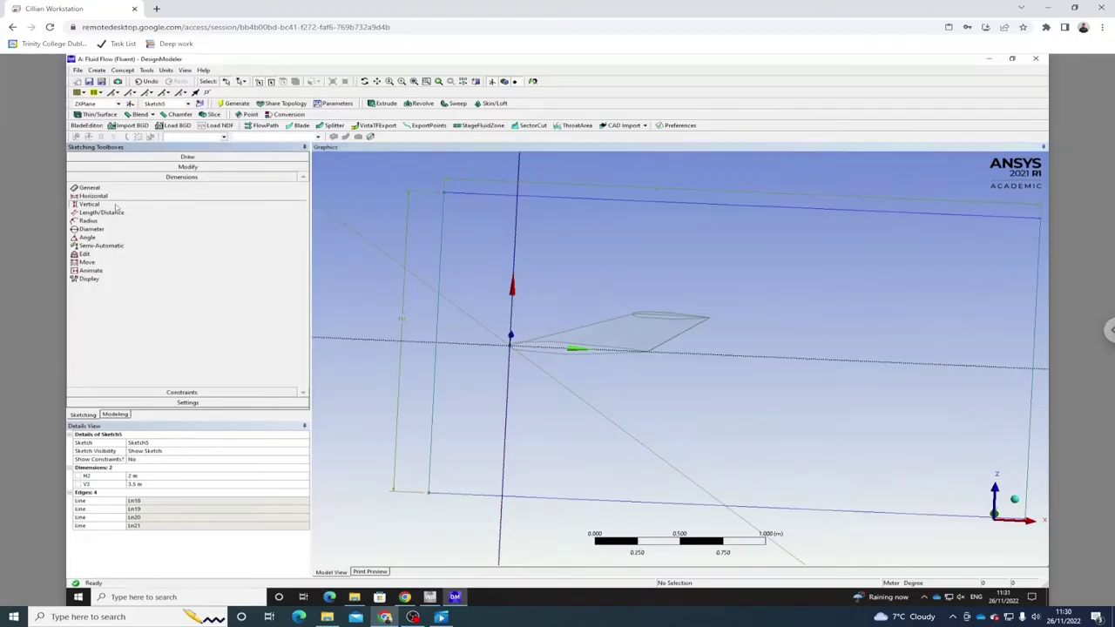
Dimension the distance between the rectangle's upstream edge and the sketch's vertical axis, and set it to 1 m.
{"action": "left_click", "coordinate": [440, 274]}
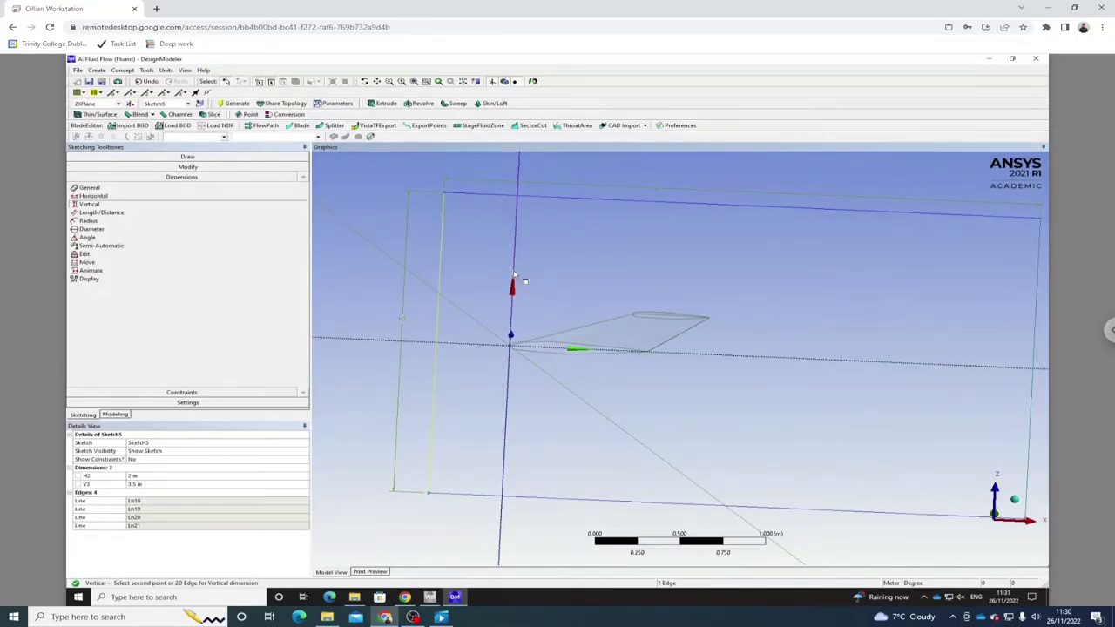
{"action": "left_click", "coordinate": [496, 284]}
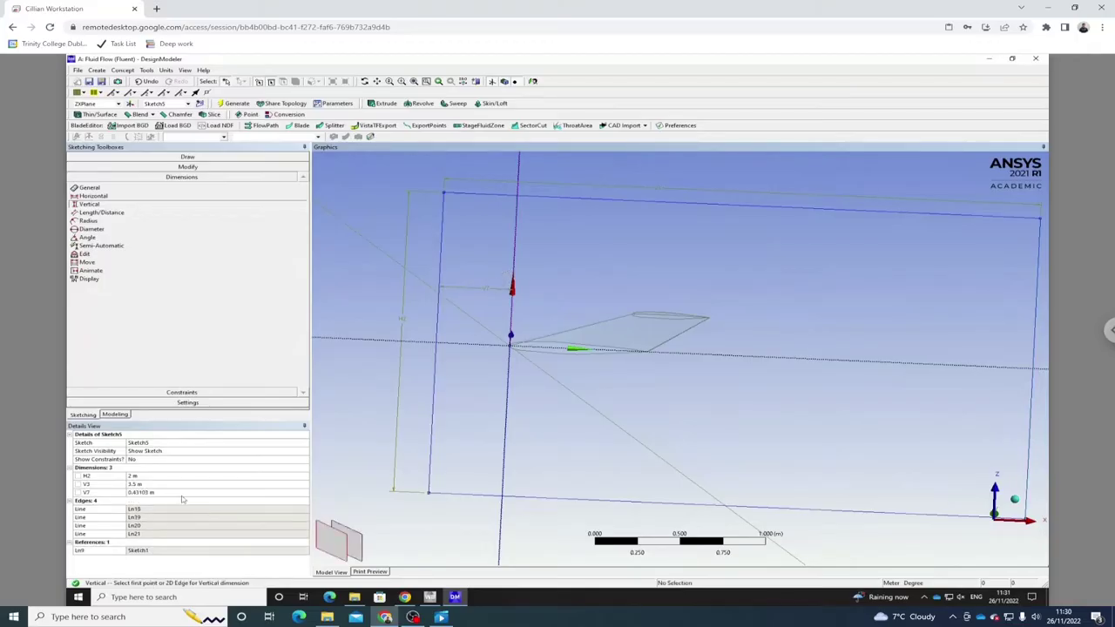
{"action": "left_click", "coordinate": [209, 492]}
{"action": "type", "text": "1"}
{"action": "key", "text": "Return"}
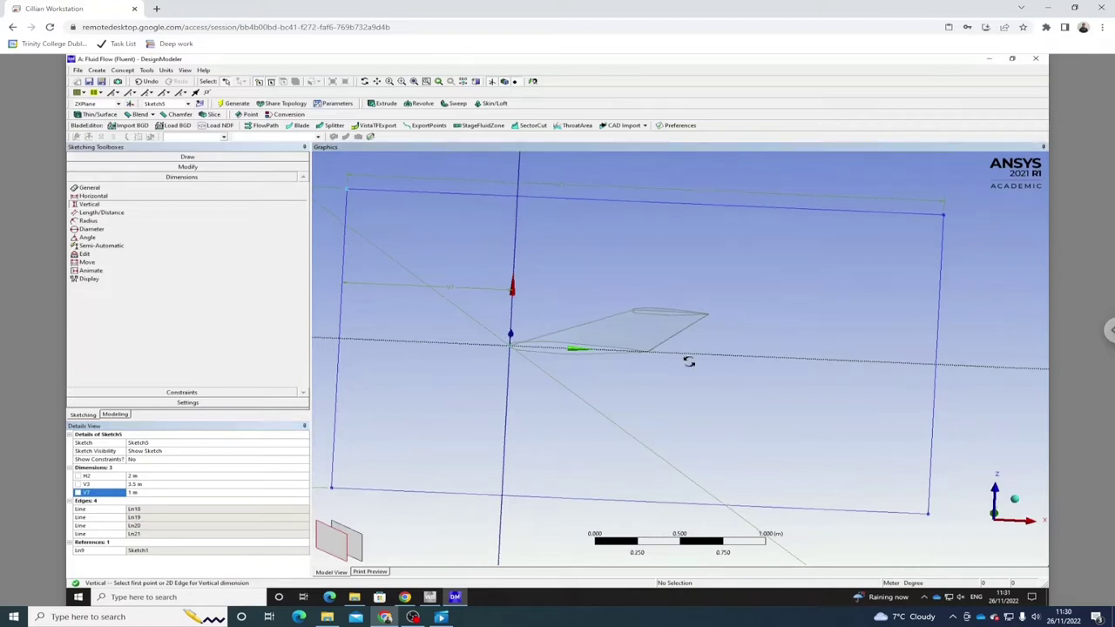
{"action": "middle_click_drag", "start_coordinate": [689, 361], "coordinate": [703, 373]}
{"action": "mouse_move", "coordinate": [546, 342]}
{"action": "middle_mouse_down"}
{"action": "mouse_move", "coordinate": [564, 344]}
{"action": "mouse_move", "coordinate": [563, 317]}
{"action": "mouse_move", "coordinate": [583, 372]}
{"action": "middle_mouse_up"}
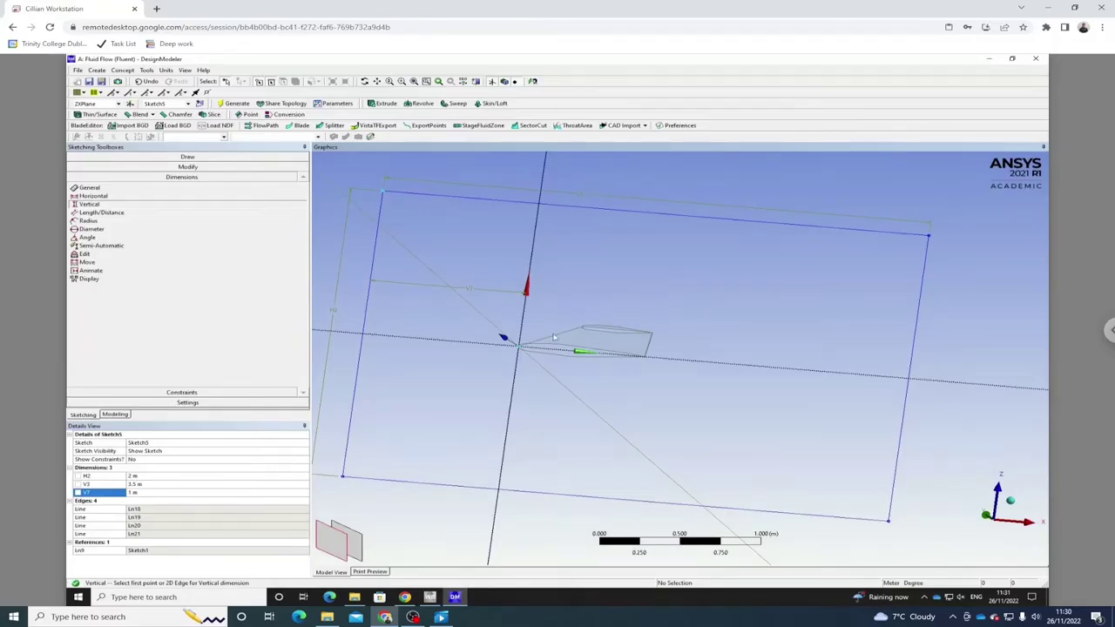
Extrude the rectangle sketch 1.5 m in its normal direction and generate the block around the wing.
{"action": "middle_click_drag", "start_coordinate": [554, 327], "coordinate": [669, 348]}
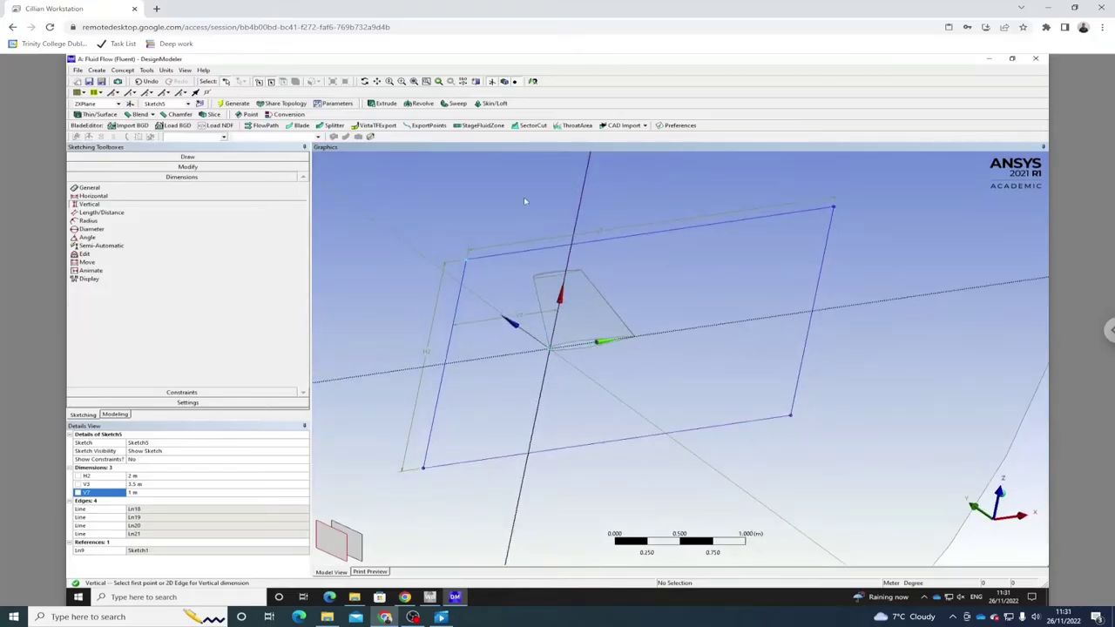
{"action": "mouse_move", "coordinate": [528, 278]}
{"action": "middle_mouse_down"}
{"action": "mouse_move", "coordinate": [596, 322]}
{"action": "mouse_move", "coordinate": [574, 302]}
{"action": "middle_mouse_up"}
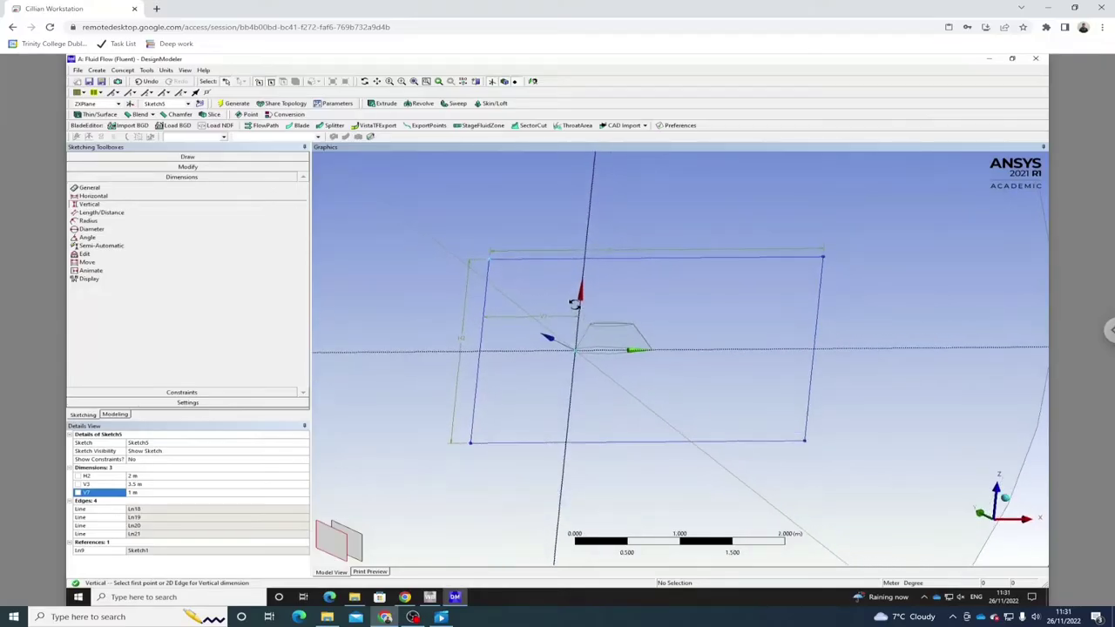
{"action": "left_click", "coordinate": [385, 103]}
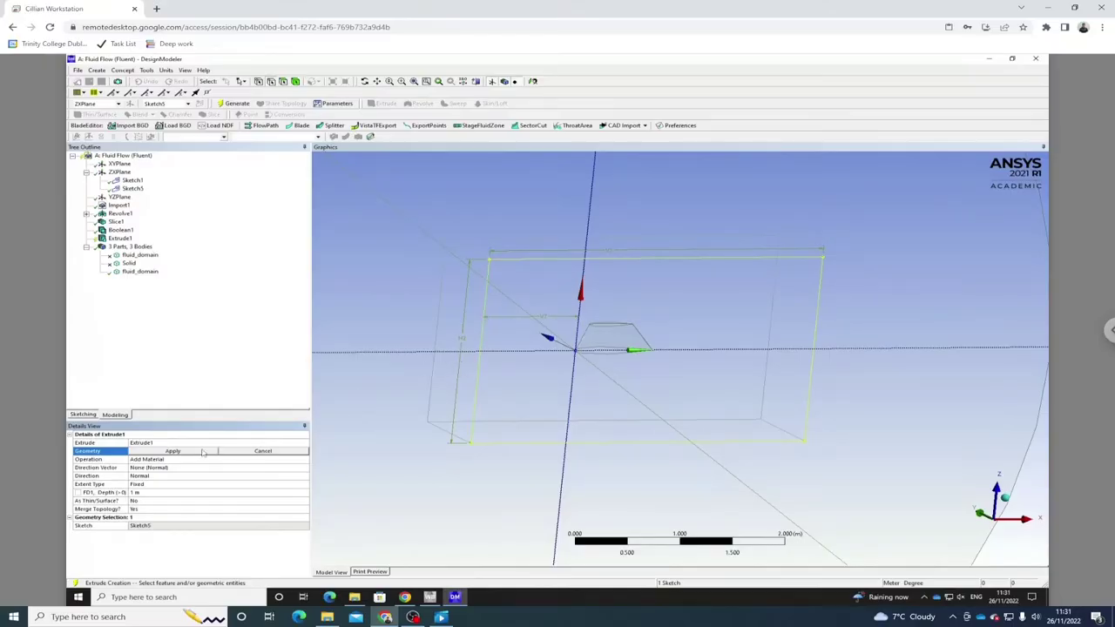
{"action": "left_click", "coordinate": [204, 453]}
{"action": "mouse_move", "coordinate": [512, 358]}
{"action": "middle_mouse_down"}
{"action": "mouse_move", "coordinate": [537, 398]}
{"action": "mouse_move", "coordinate": [542, 318]}
{"action": "middle_mouse_up"}
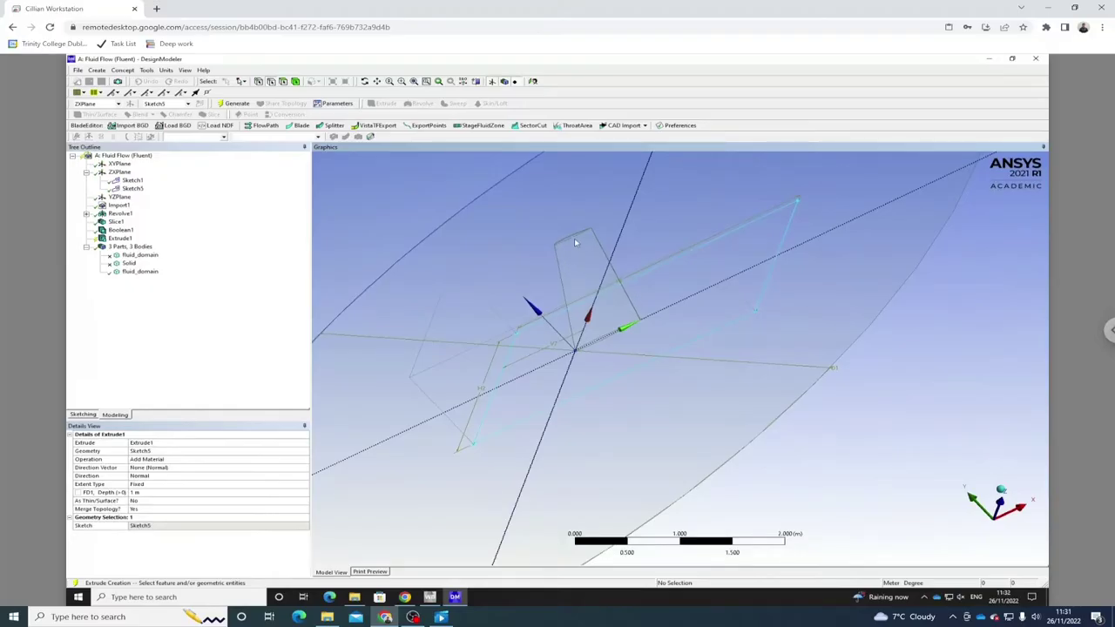
{"action": "left_click", "coordinate": [139, 493]}
{"action": "type", "text": ".5"}
{"action": "key", "text": "Return"}
{"action": "middle_click_drag", "start_coordinate": [577, 258], "coordinate": [542, 227]}
{"action": "left_click", "coordinate": [233, 102]}
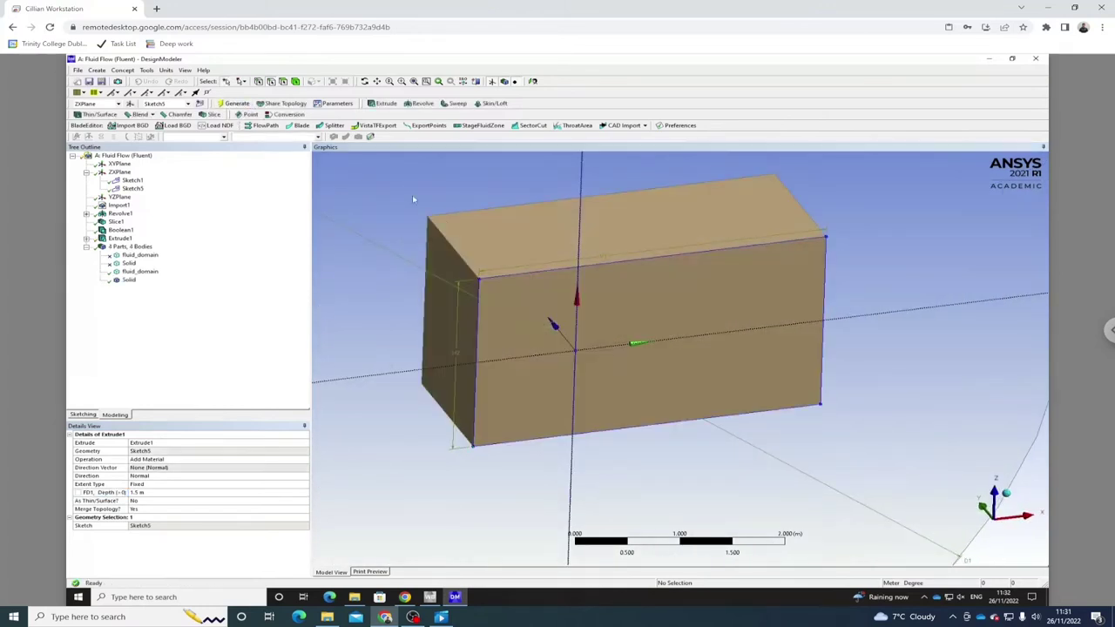
Set the height of the rectangle in the extrusion's base sketch to 1 m and regenerate the block.
{"action": "middle_click_drag", "start_coordinate": [628, 368], "coordinate": [617, 339]}
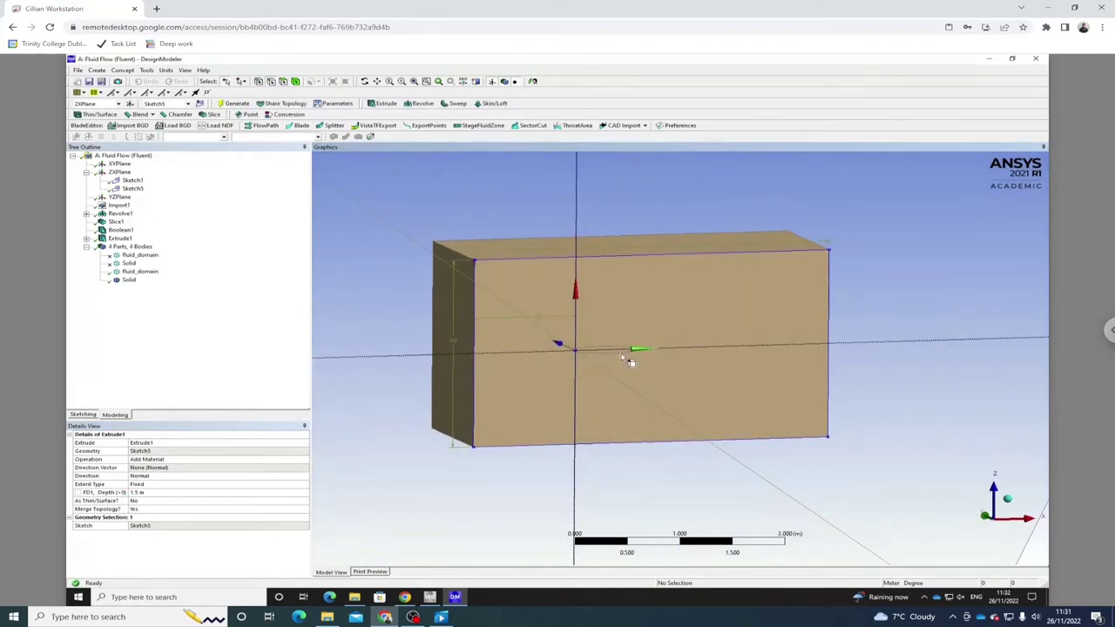
{"action": "scroll", "coordinate": [607, 337], "scroll_direction": "down", "scroll_amount": 2}
{"action": "scroll", "coordinate": [607, 340], "scroll_direction": "down", "scroll_amount": 3}
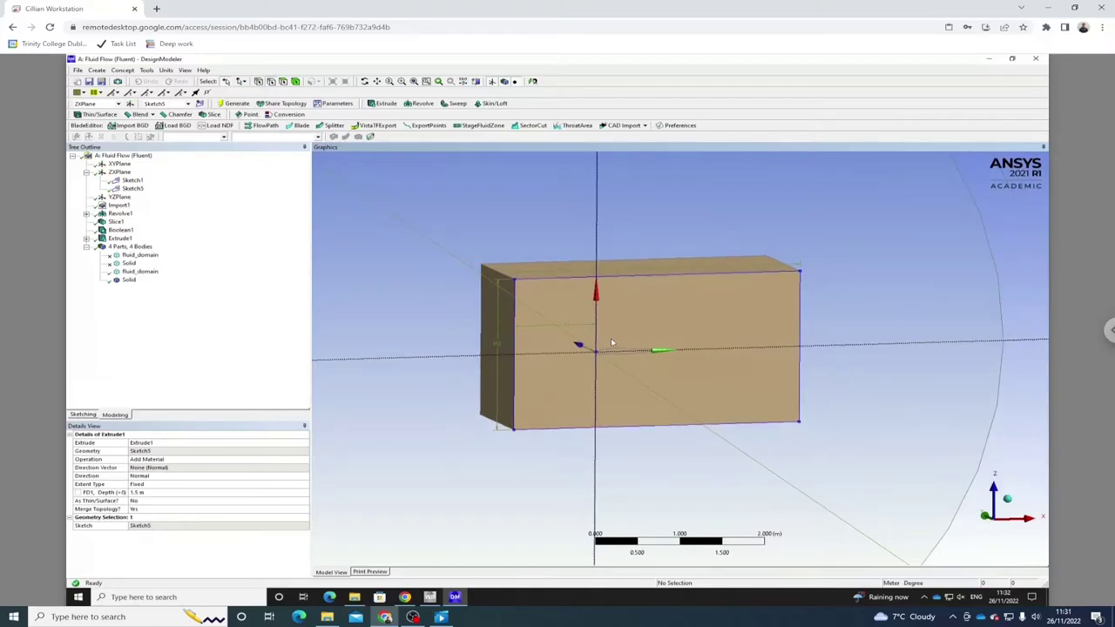
{"action": "mouse_move", "coordinate": [613, 342]}
{"action": "middle_mouse_down"}
{"action": "mouse_move", "coordinate": [658, 343]}
{"action": "mouse_move", "coordinate": [615, 349]}
{"action": "mouse_move", "coordinate": [628, 356]}
{"action": "middle_mouse_up"}
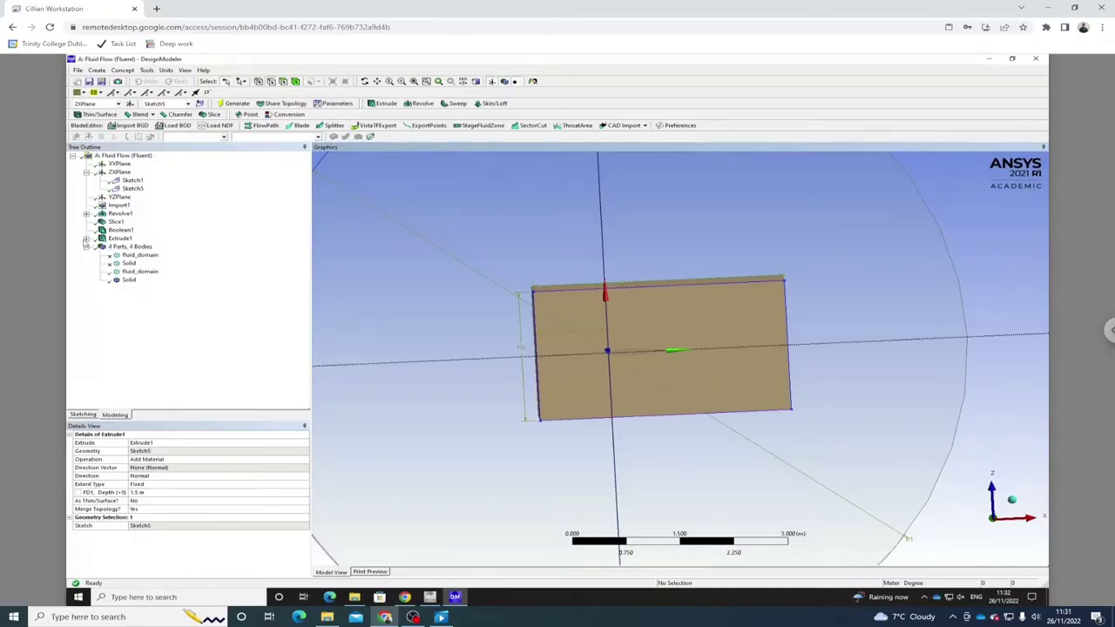
{"action": "left_click", "coordinate": [86, 237]}
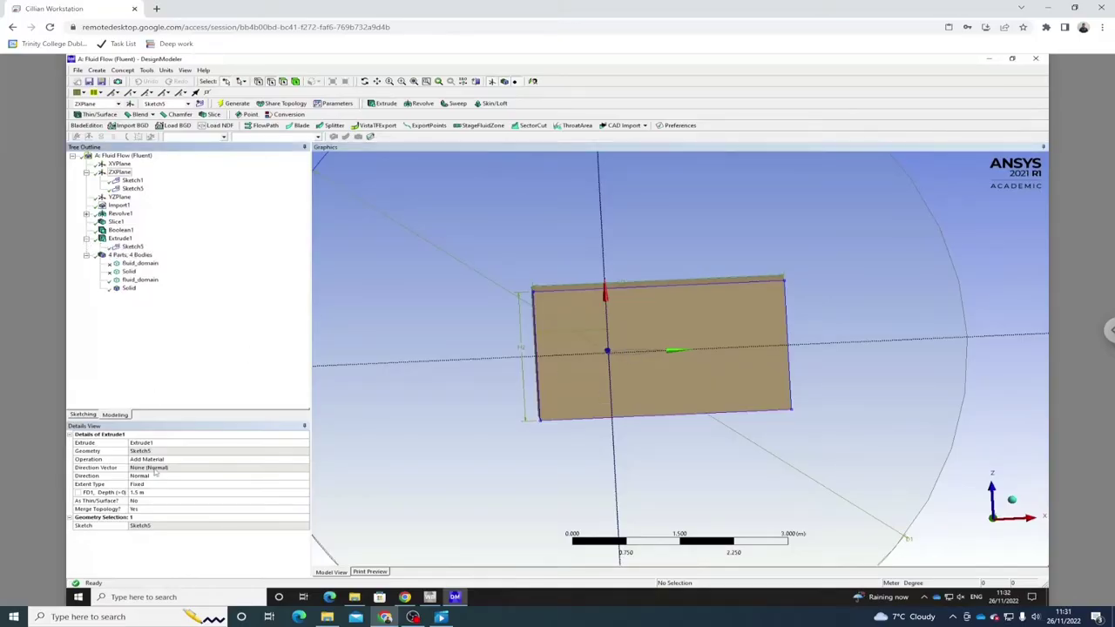
{"action": "left_click", "coordinate": [132, 246]}
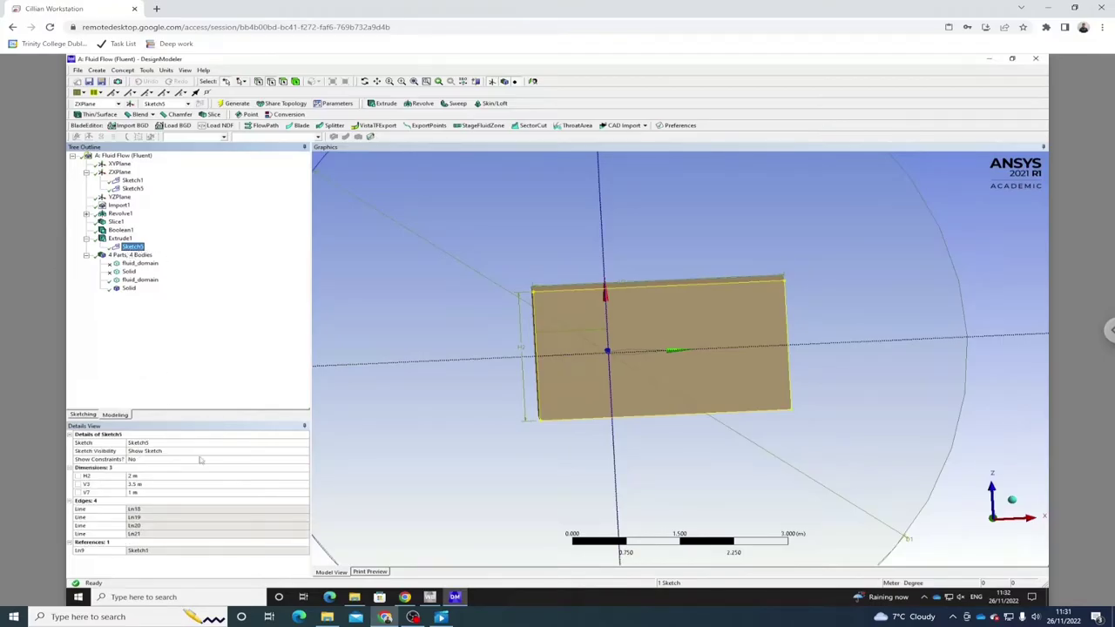
{"action": "left_click", "coordinate": [154, 478]}
{"action": "type", "text": "1"}
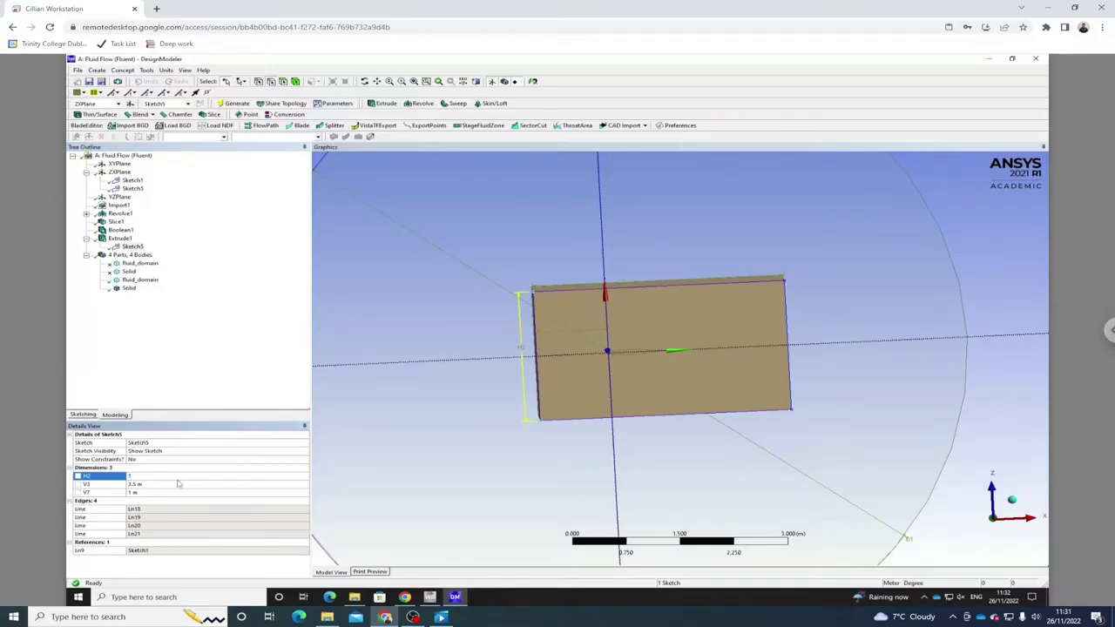
{"action": "key", "text": "Return"}
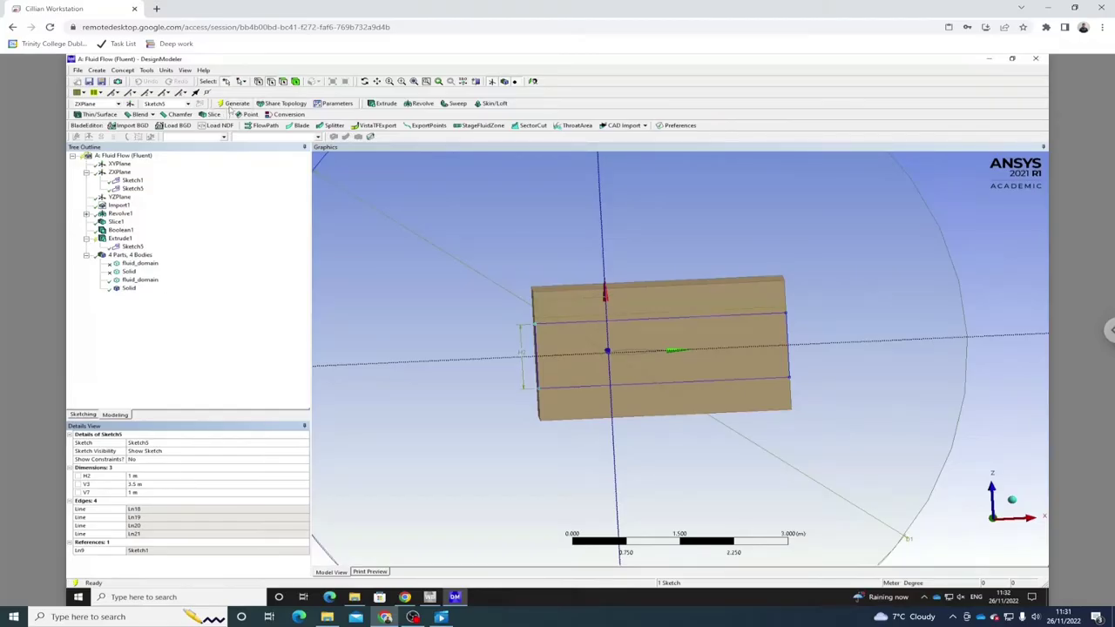
{"action": "left_click", "coordinate": [233, 104]}
{"action": "middle_click_drag", "start_coordinate": [595, 281], "coordinate": [659, 332]}
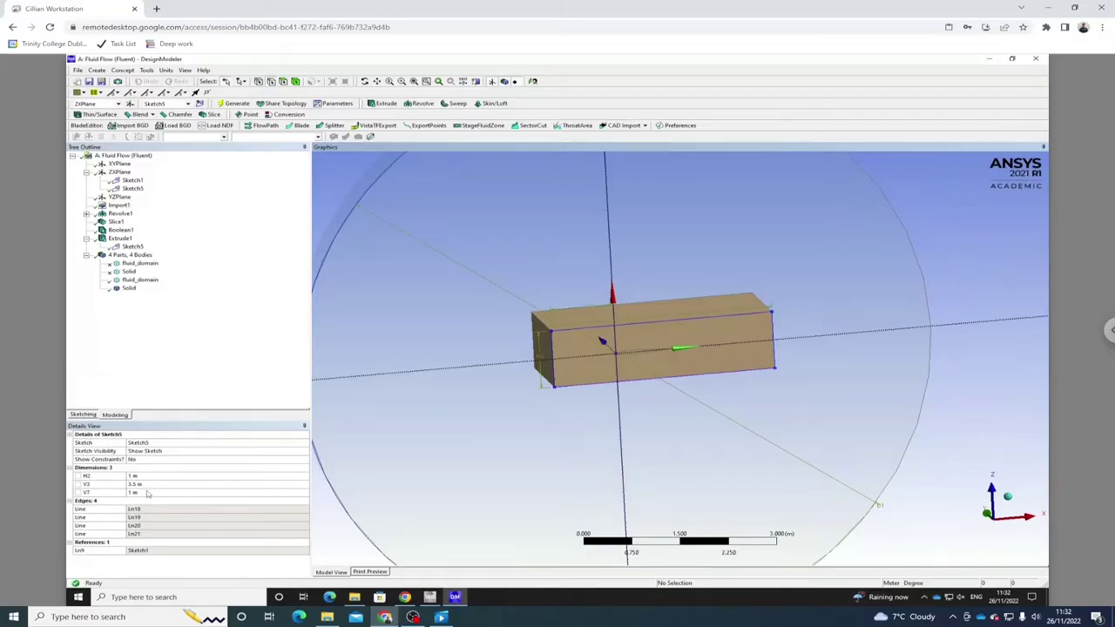
Examine each body in the model one by one, comparing the rectangular block with the wing and the hemispherical fluid domain.
{"action": "middle_click_drag", "start_coordinate": [598, 357], "coordinate": [624, 369]}
{"action": "scroll", "coordinate": [624, 368], "scroll_direction": "down", "scroll_amount": 2}
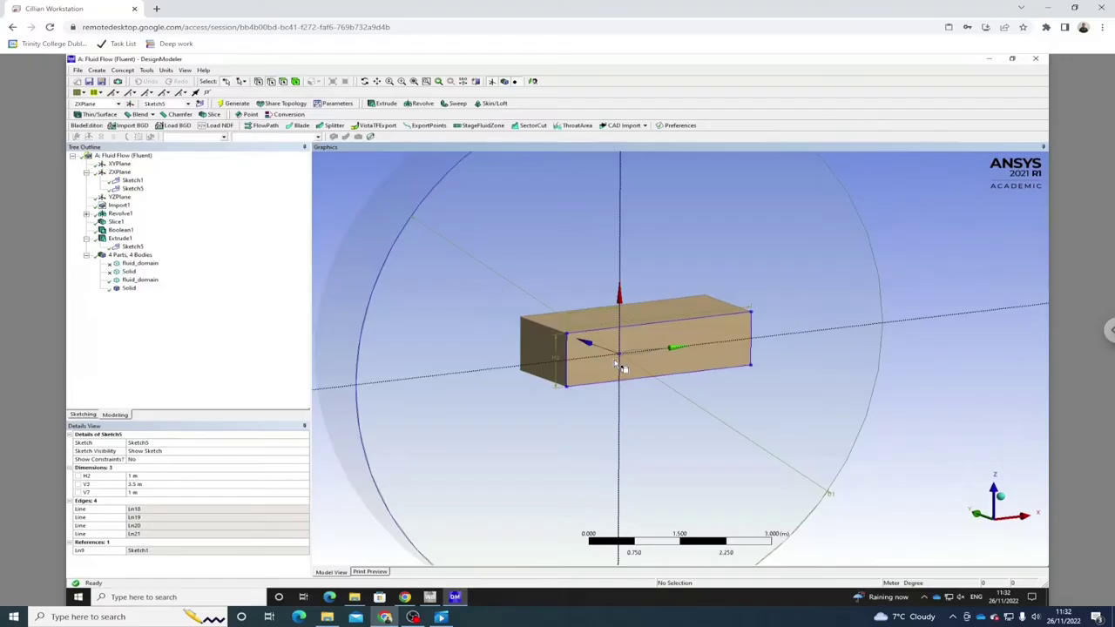
{"action": "left_click", "coordinate": [129, 288]}
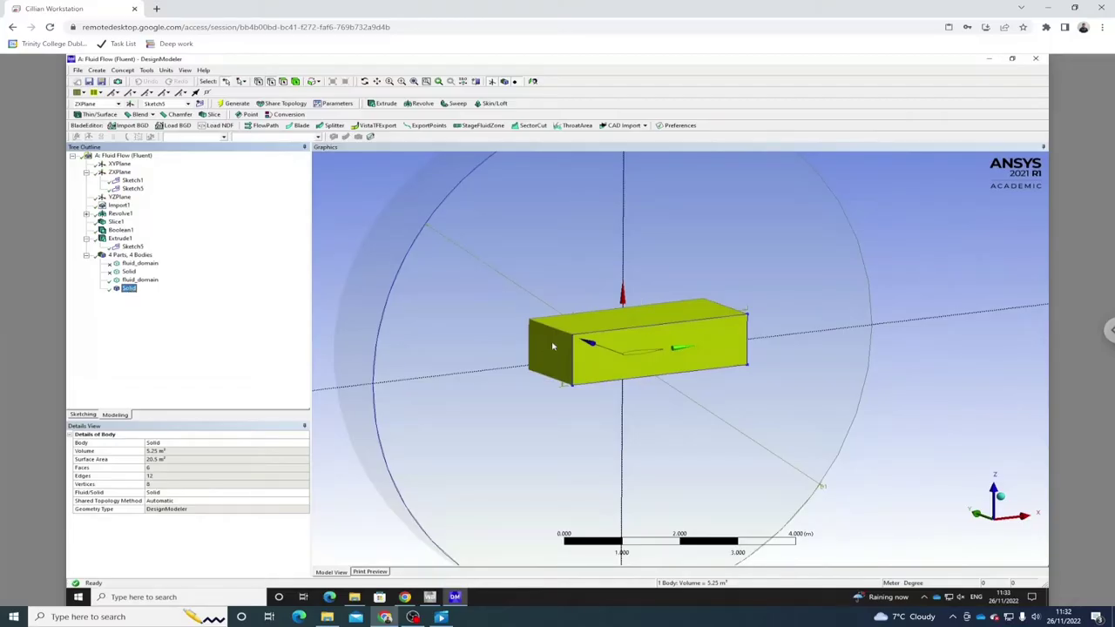
{"action": "left_click", "coordinate": [133, 264]}
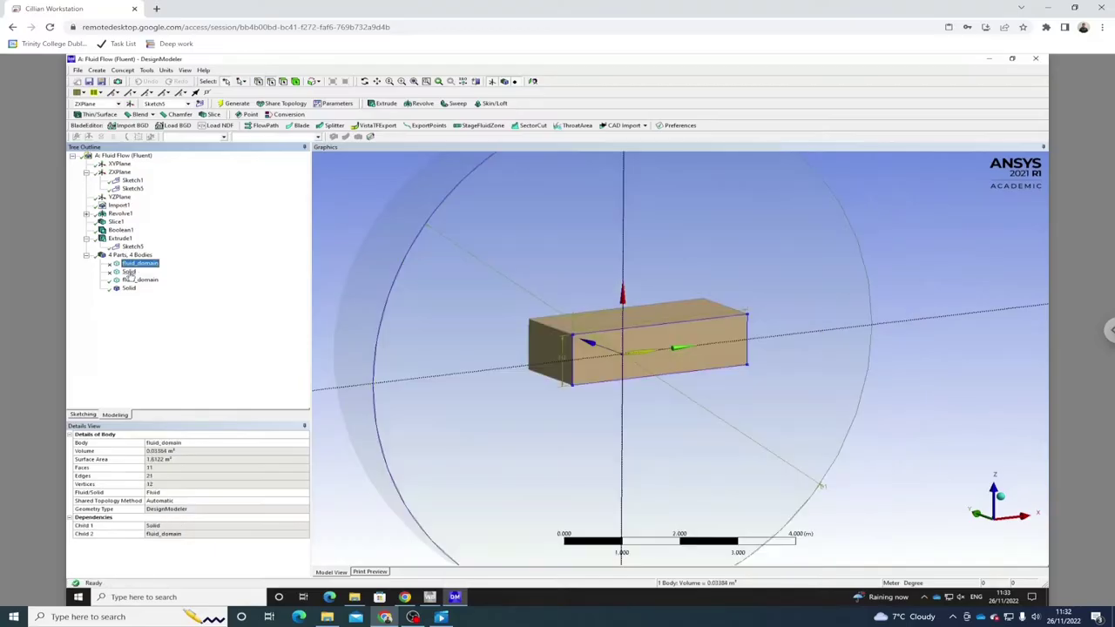
{"action": "left_click", "coordinate": [129, 271]}
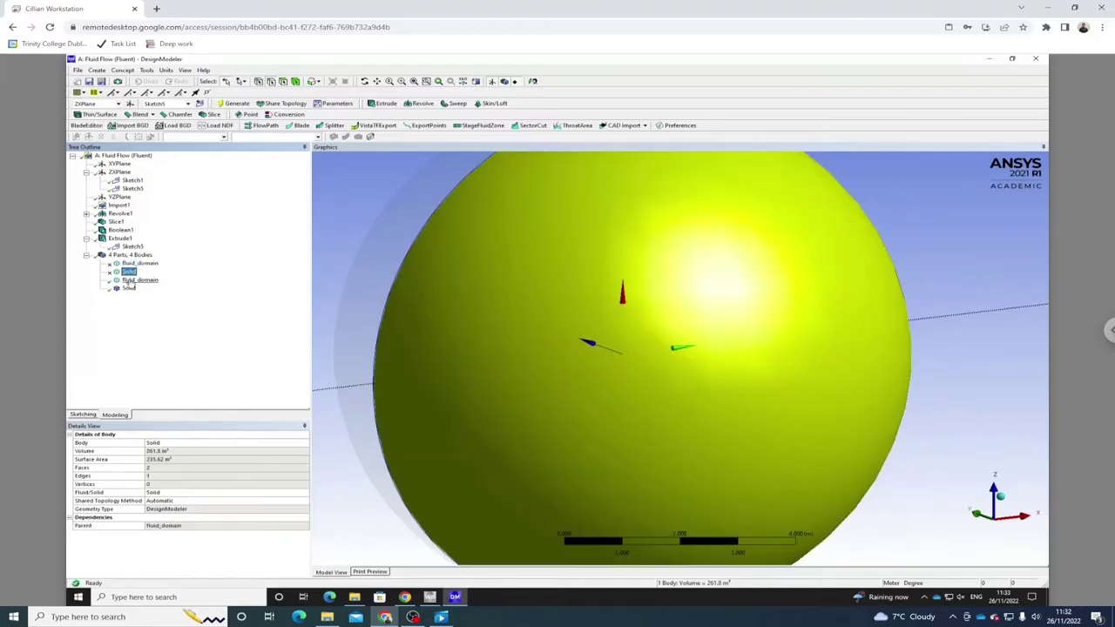
{"action": "left_click", "coordinate": [130, 279]}
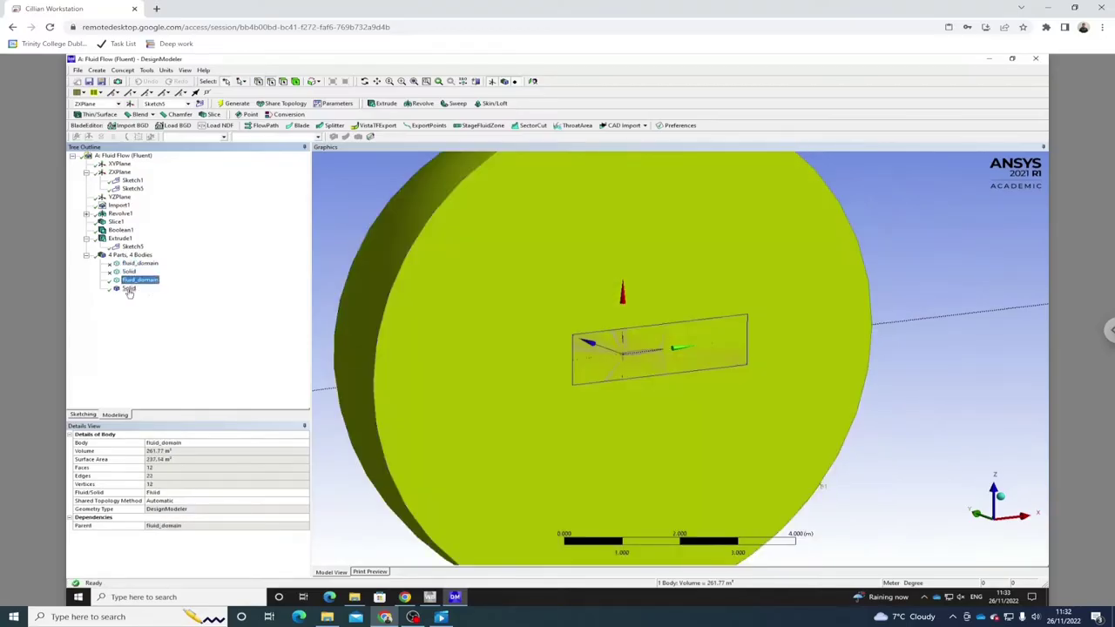
{"action": "left_click", "coordinate": [129, 289]}
{"action": "left_click", "coordinate": [368, 217]}
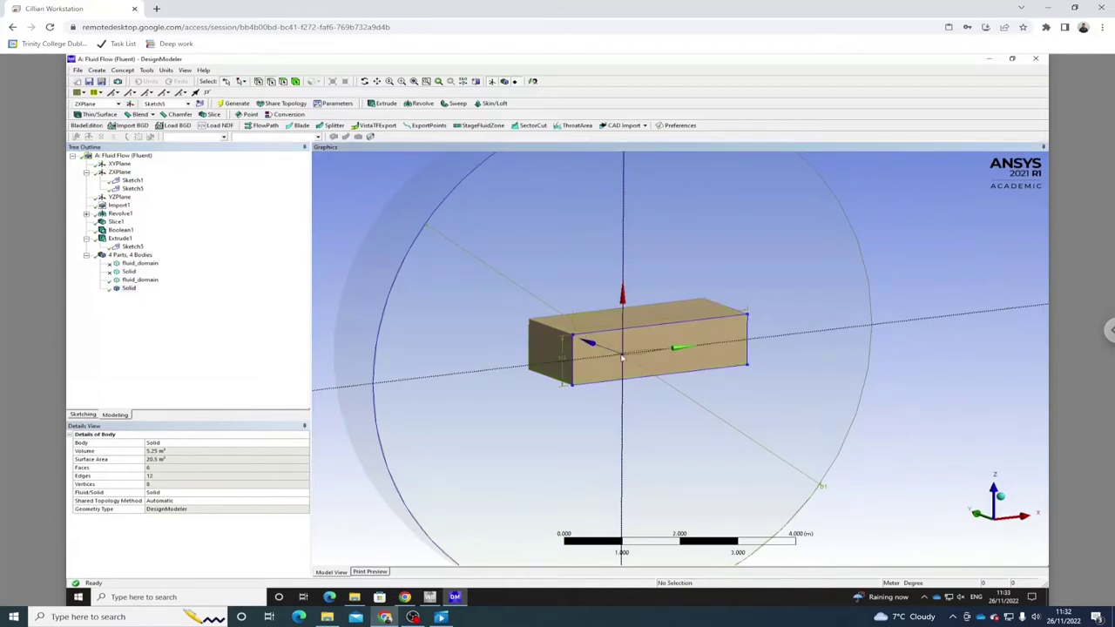
{"action": "mouse_move", "coordinate": [656, 349]}
{"action": "middle_mouse_down"}
{"action": "mouse_move", "coordinate": [632, 333]}
{"action": "mouse_move", "coordinate": [651, 363]}
{"action": "middle_mouse_up"}
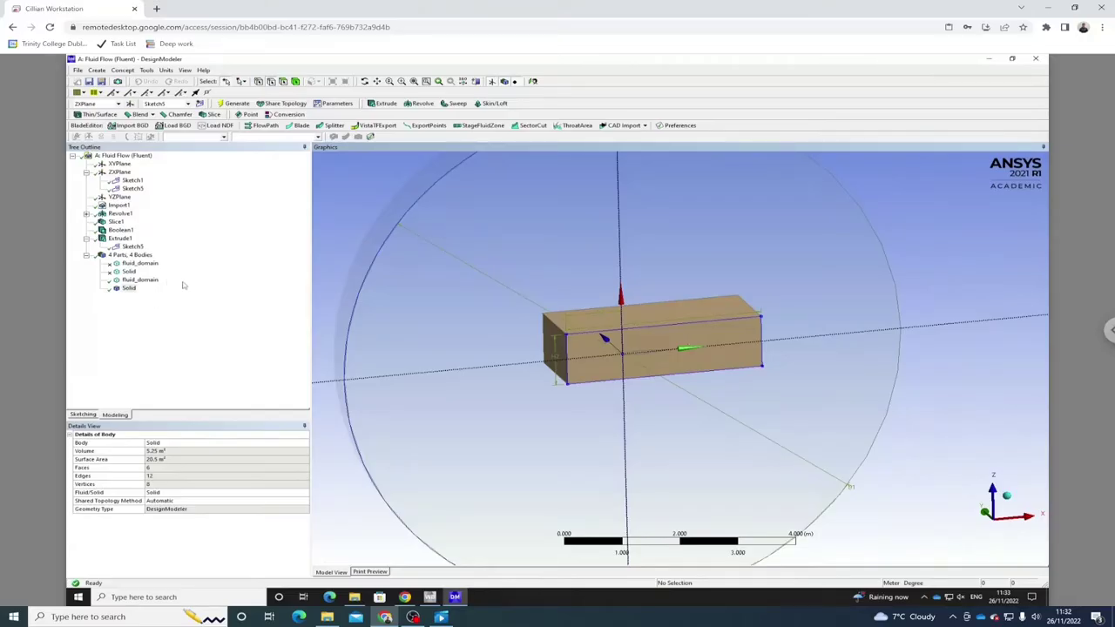
{"action": "middle_click_drag", "start_coordinate": [516, 333], "coordinate": [567, 336]}
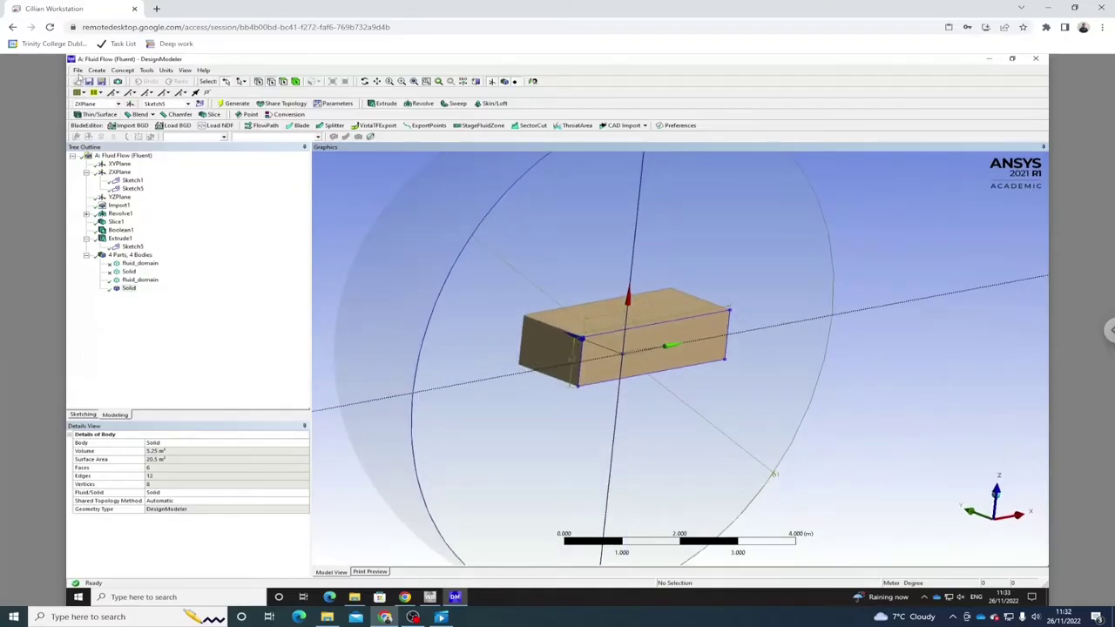
Close DesignModeler and open the Fluent system's Mesh cell from Workbench in the Meshing application.
{"action": "left_click", "coordinate": [78, 70]}
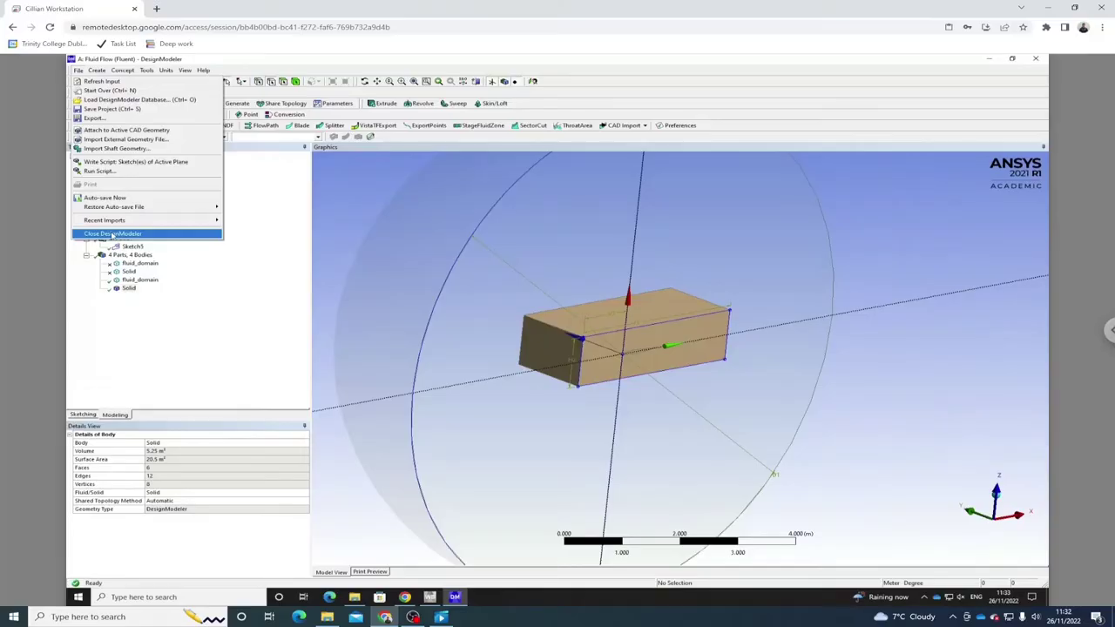
{"action": "left_click", "coordinate": [112, 234]}
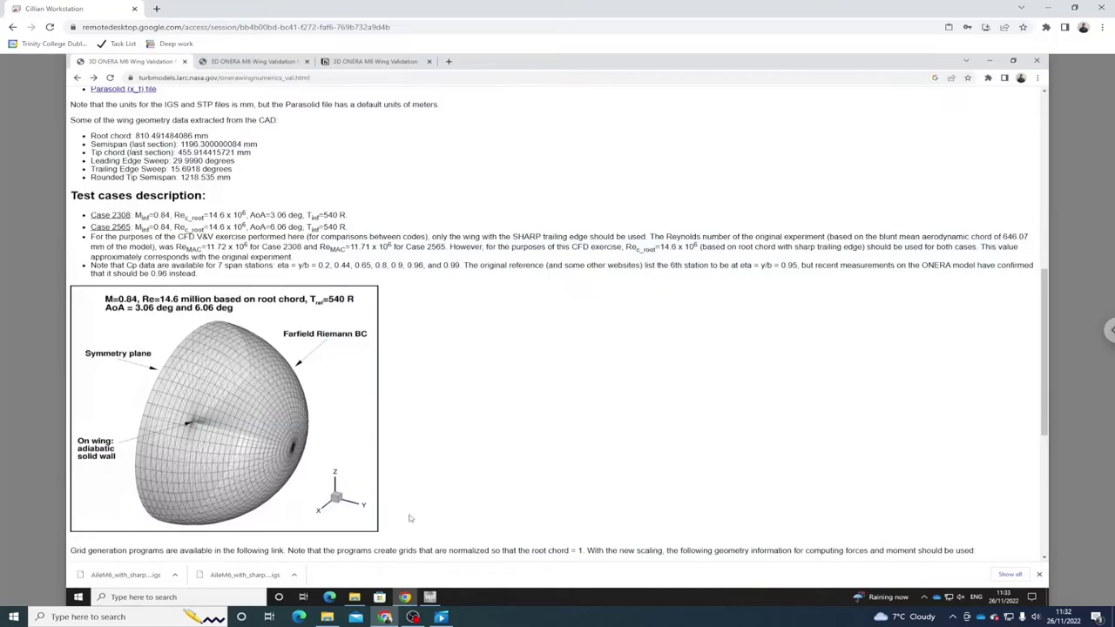
{"action": "left_click", "coordinate": [430, 597]}
{"action": "right_click", "coordinate": [281, 175]}
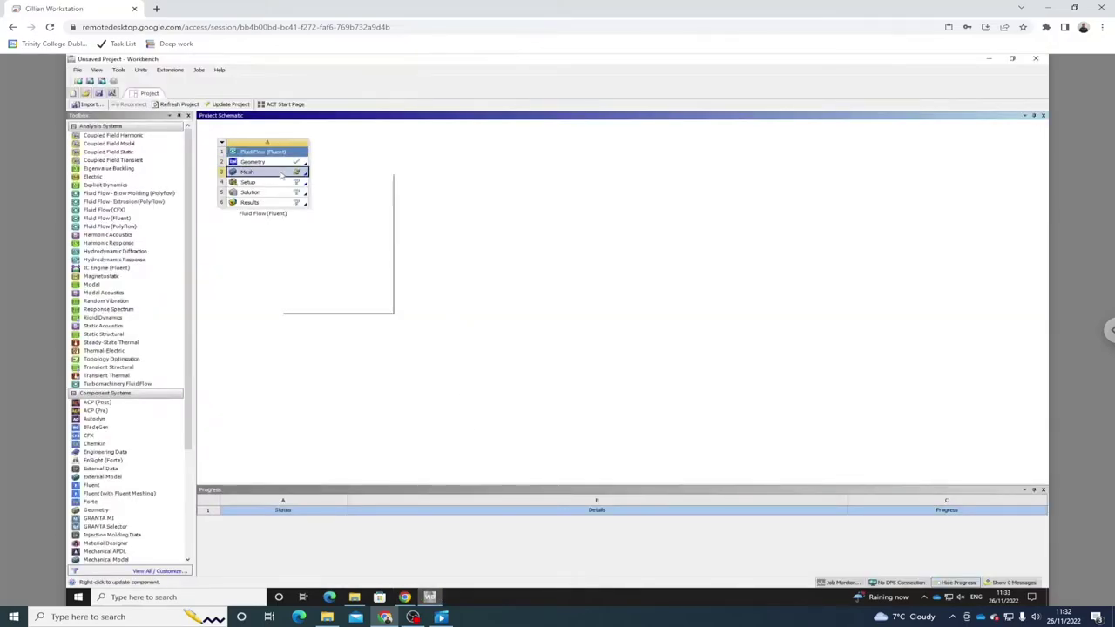
{"action": "left_click", "coordinate": [304, 177]}
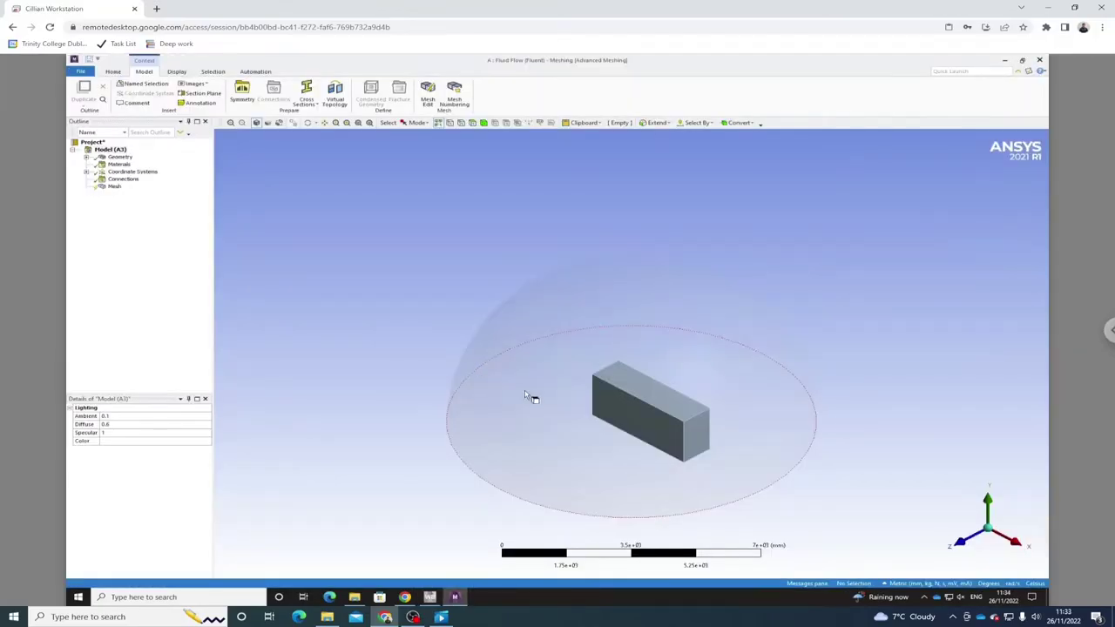
Generate an initial mesh of the geometry with the default mesh settings.
{"action": "middle_click_drag", "start_coordinate": [526, 397], "coordinate": [695, 206]}
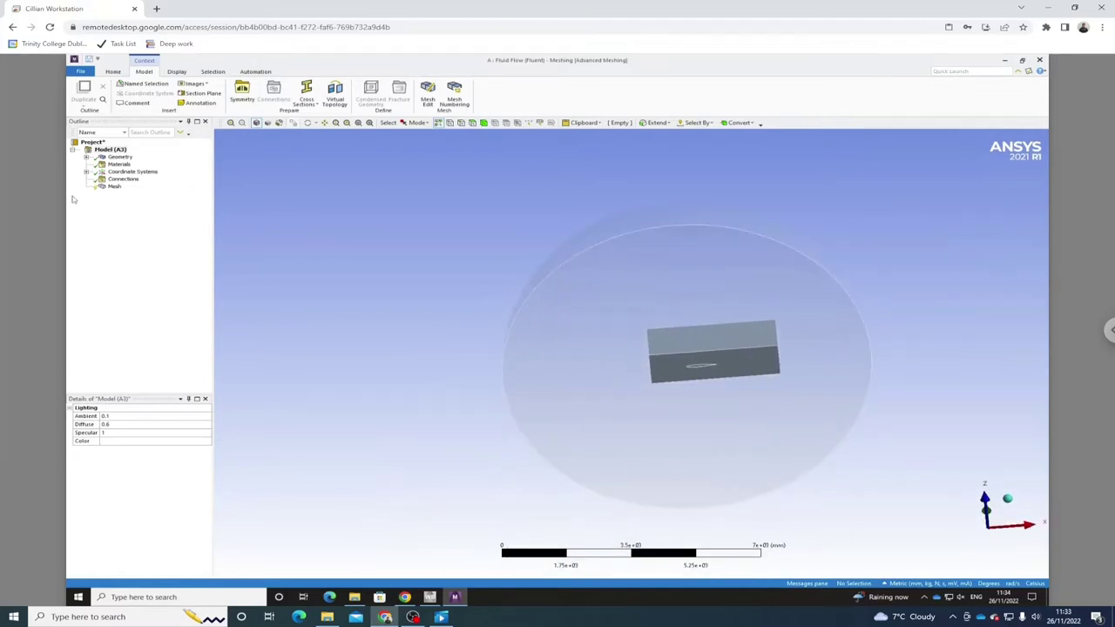
{"action": "left_click", "coordinate": [113, 186]}
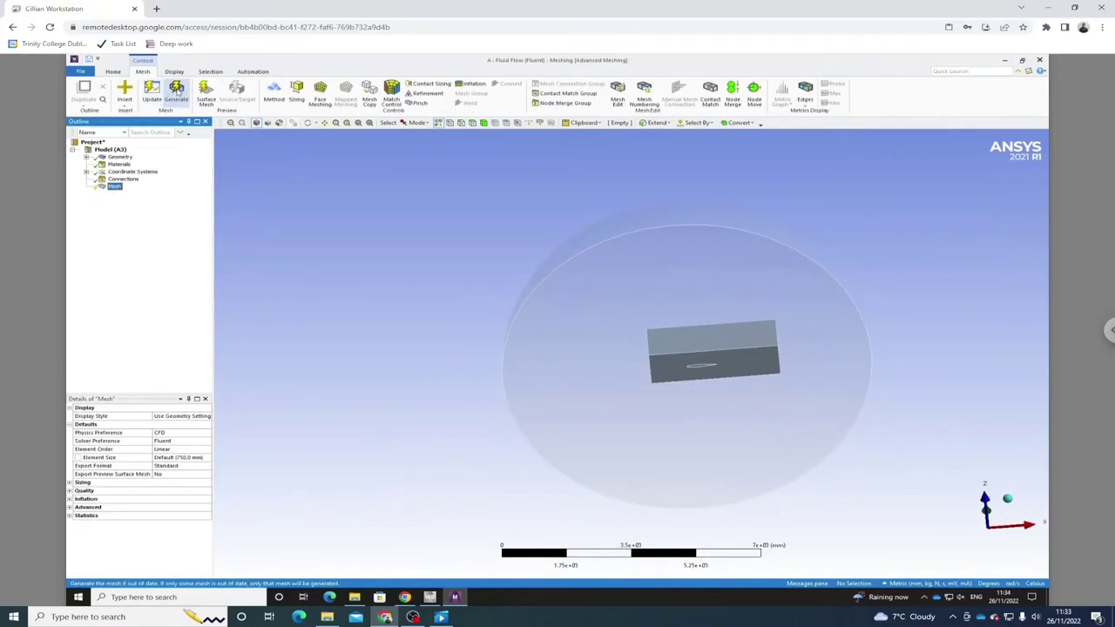
{"action": "left_click", "coordinate": [176, 90]}
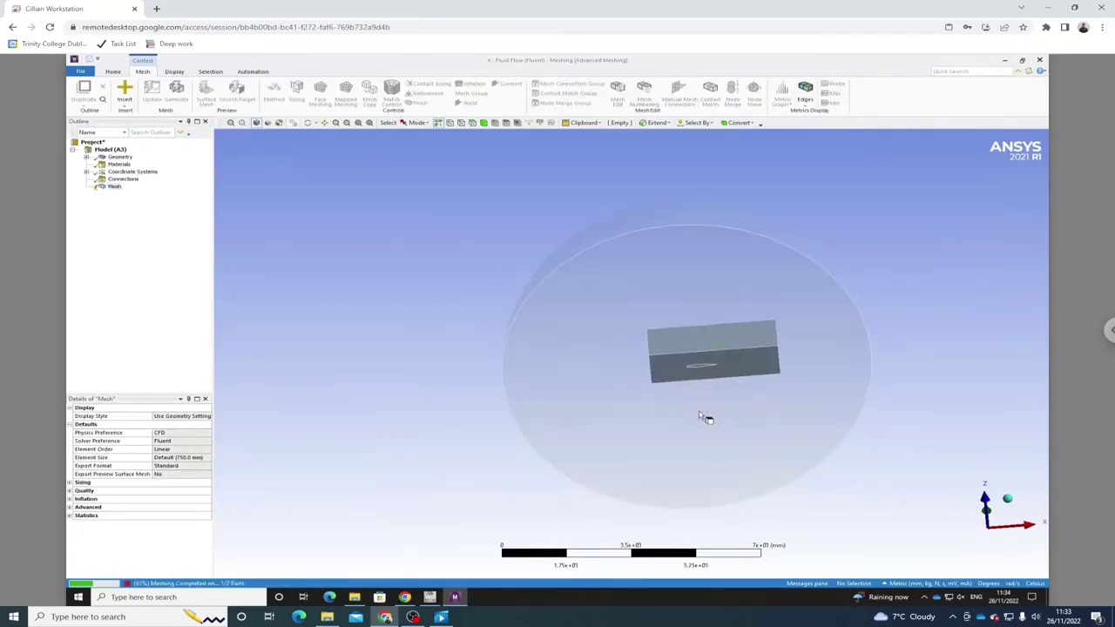
{"action": "middle_click_drag", "start_coordinate": [614, 418], "coordinate": [663, 435]}
{"action": "middle_click_drag", "start_coordinate": [644, 384], "coordinate": [490, 333]}
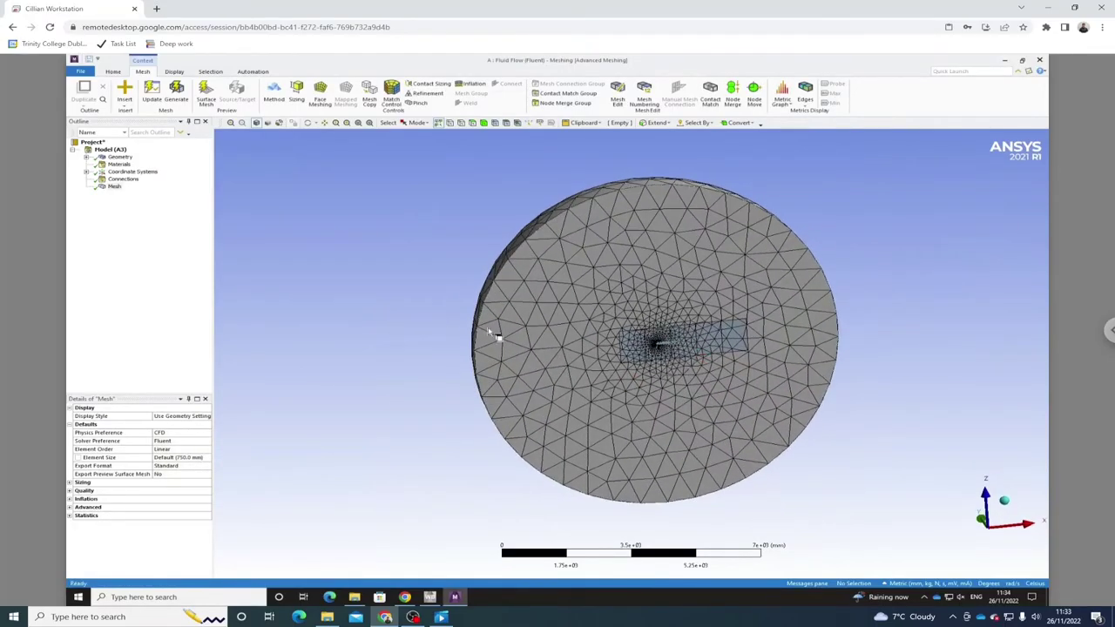
Insert a Sizing control in the mesh and scope it to the hemispherical fluid domain body.
{"action": "right_click", "coordinate": [114, 188]}
{"action": "mouse_move", "coordinate": [141, 196]}
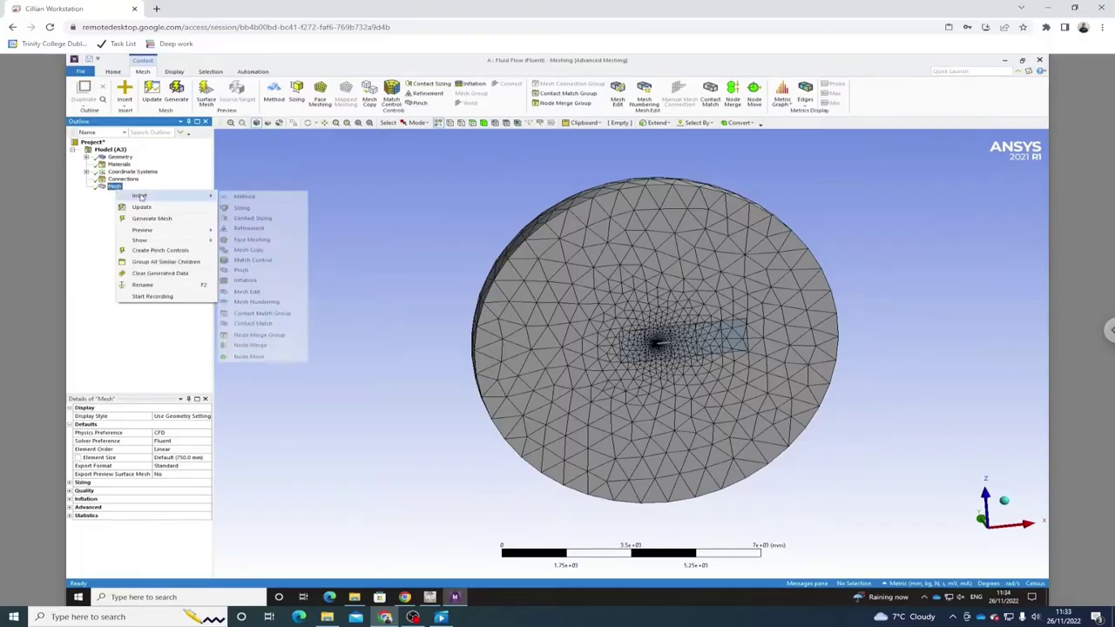
{"action": "left_click", "coordinate": [241, 209]}
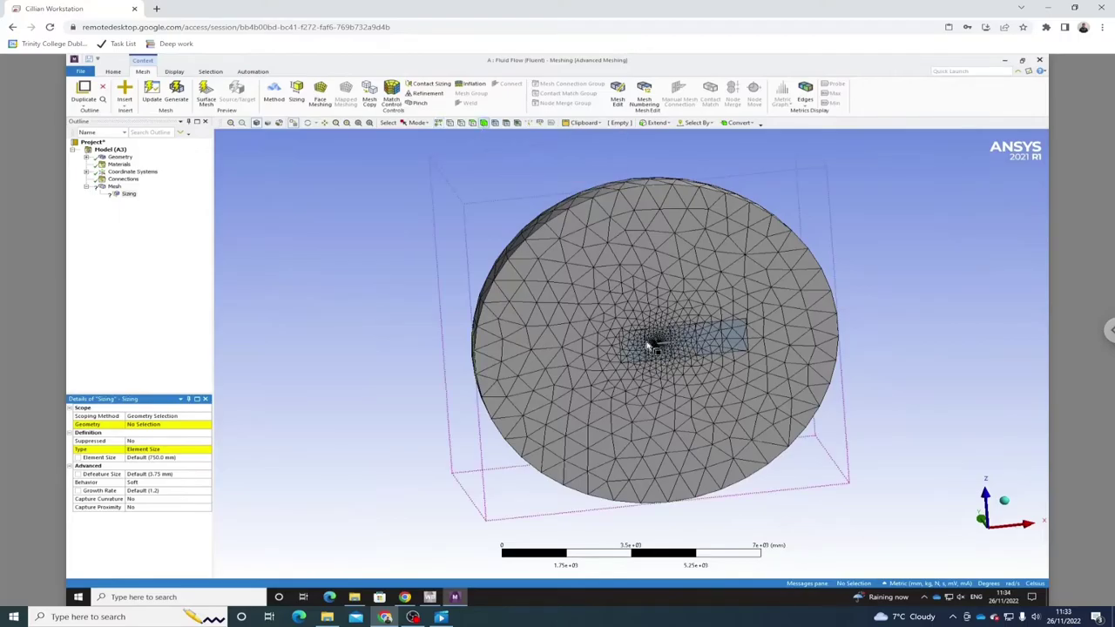
{"action": "middle_click_drag", "start_coordinate": [659, 351], "coordinate": [702, 352]}
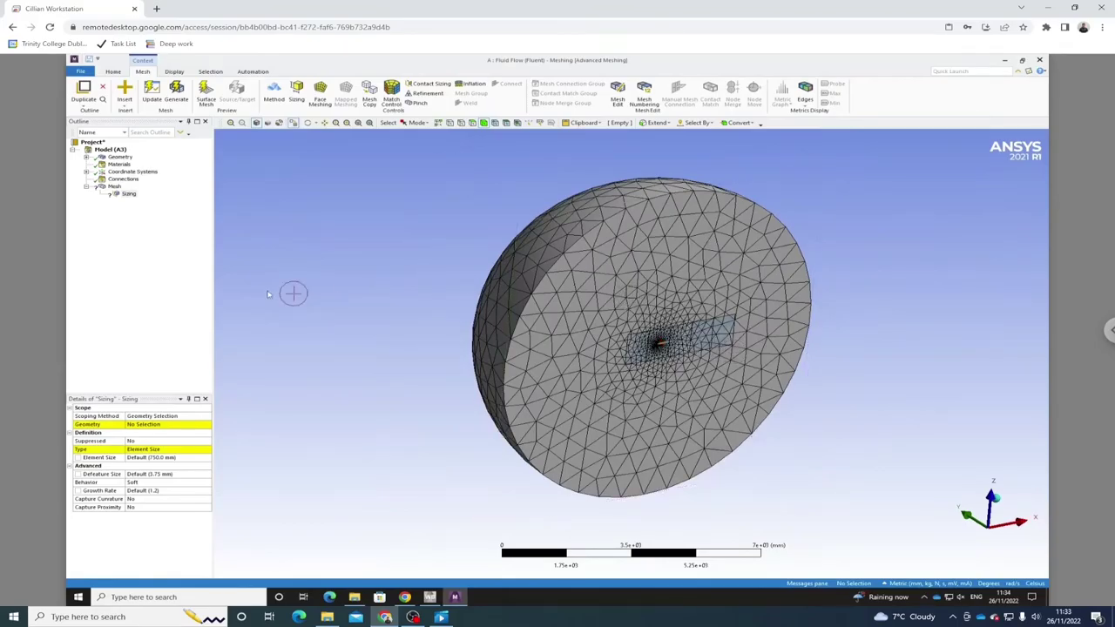
{"action": "left_click", "coordinate": [595, 303]}
{"action": "left_click", "coordinate": [599, 305]}
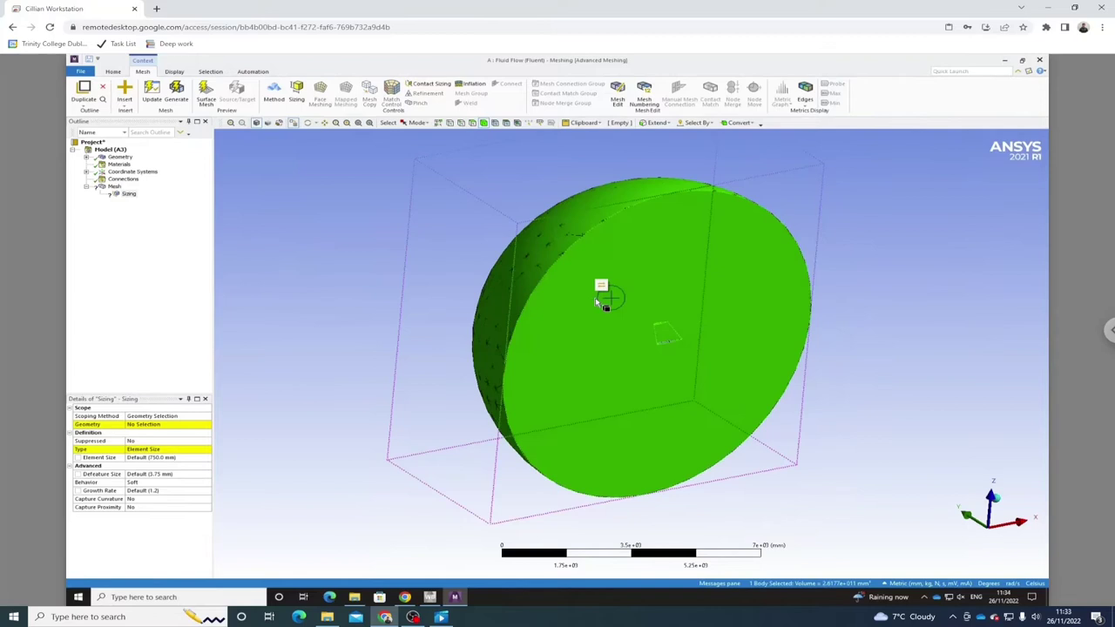
{"action": "left_click", "coordinate": [147, 427]}
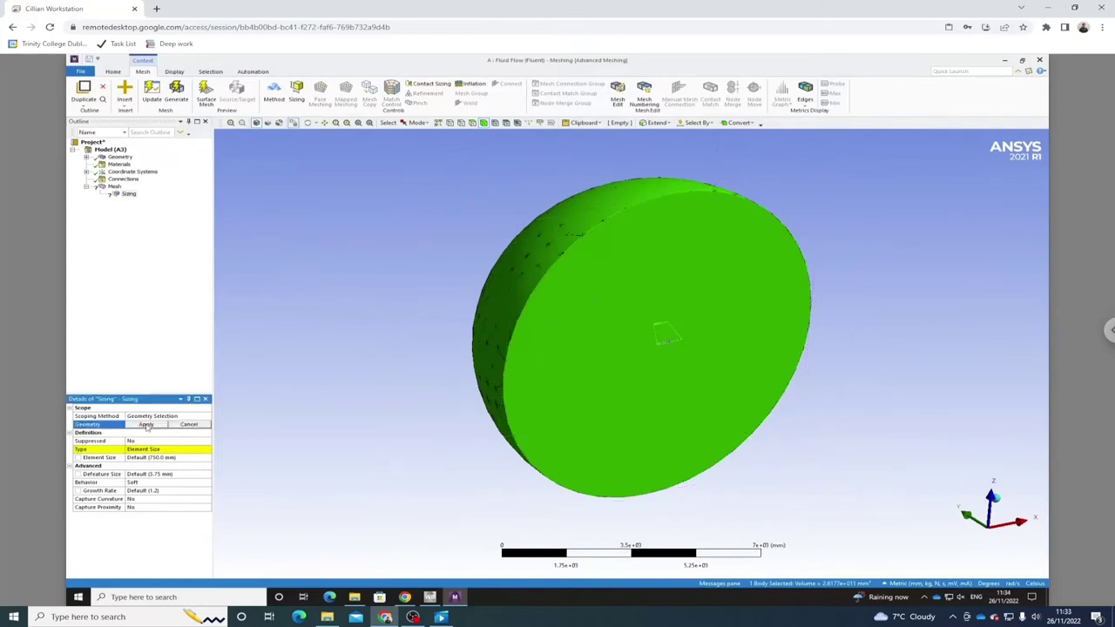
{"action": "left_click", "coordinate": [152, 425]}
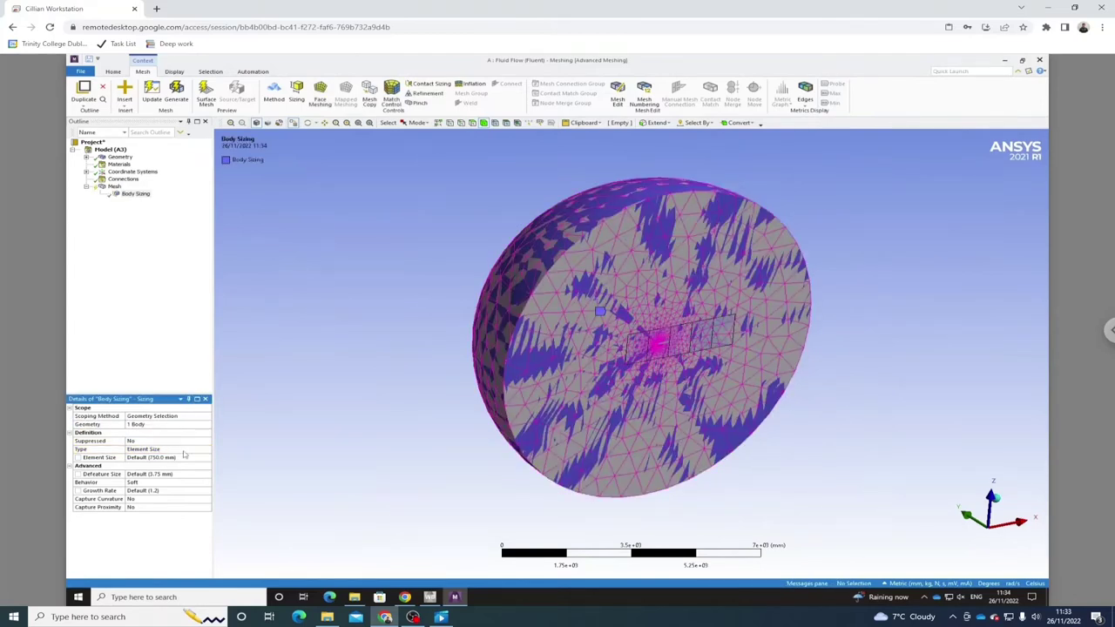
Change the body sizing's type to Body of Influence and assign the rectangular block as its influence body.
{"action": "left_click", "coordinate": [184, 449]}
{"action": "left_click", "coordinate": [185, 451]}
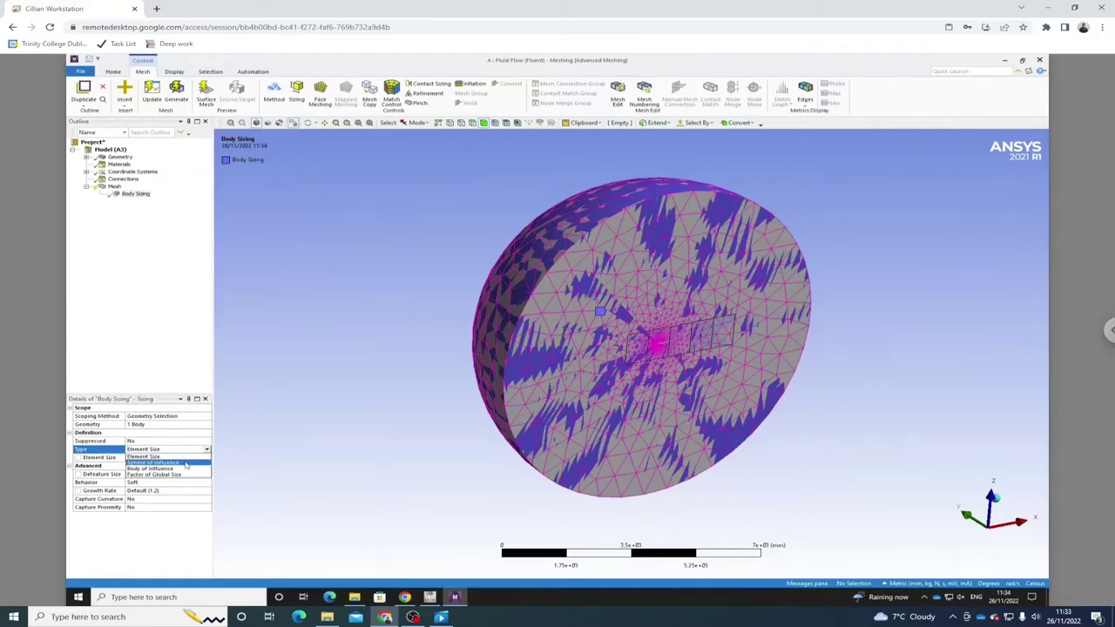
{"action": "left_click", "coordinate": [184, 469]}
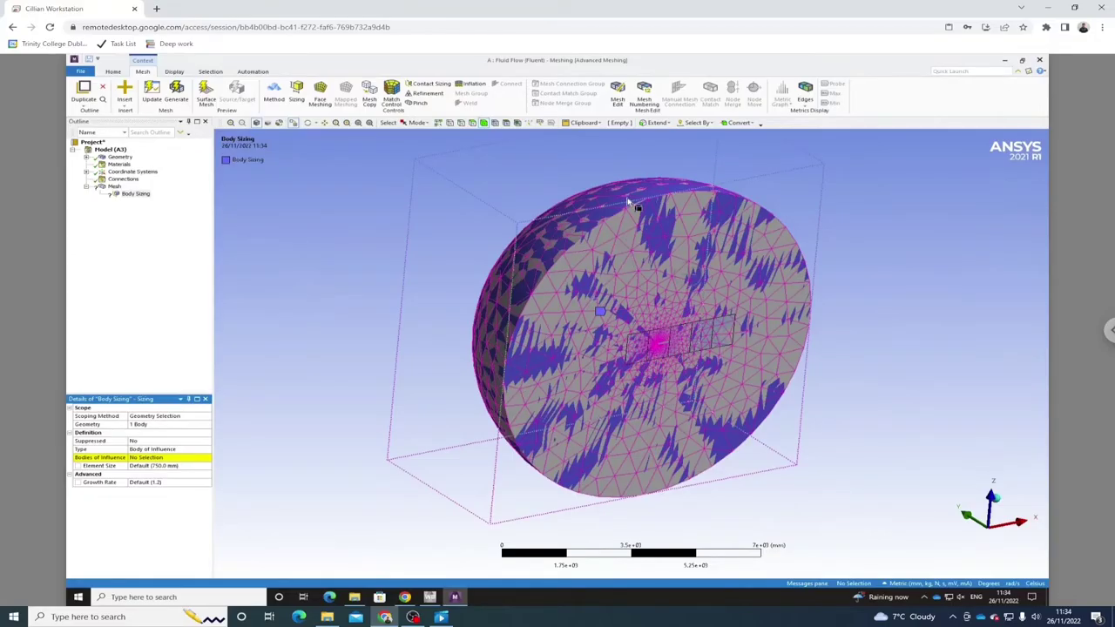
{"action": "left_click", "coordinate": [642, 359]}
{"action": "middle_click_drag", "start_coordinate": [642, 362], "coordinate": [645, 353]}
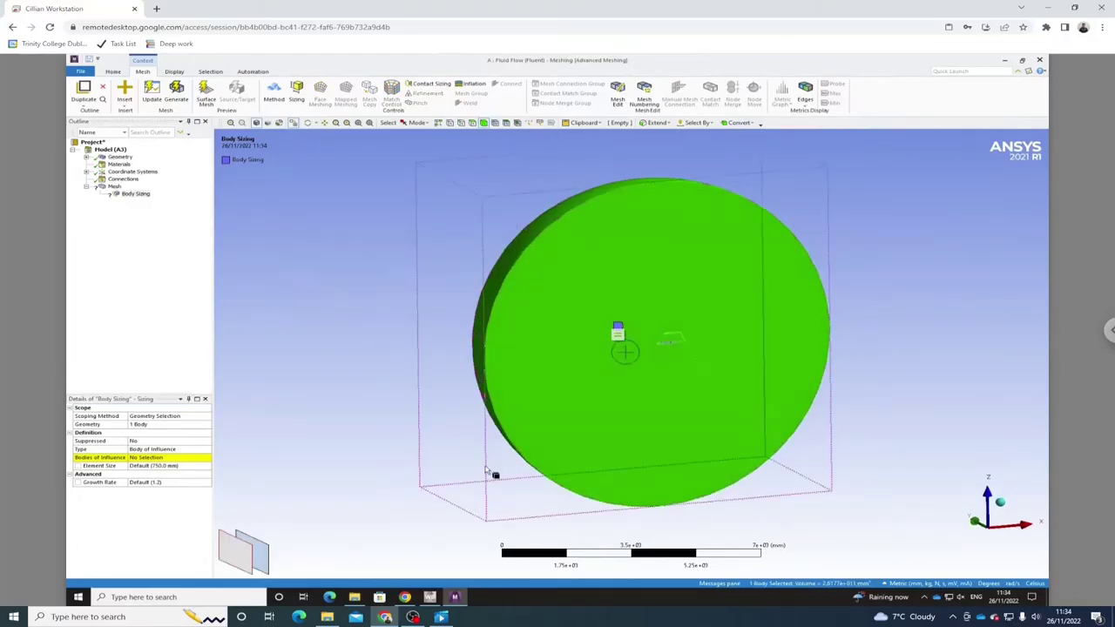
{"action": "left_click", "coordinate": [261, 558]}
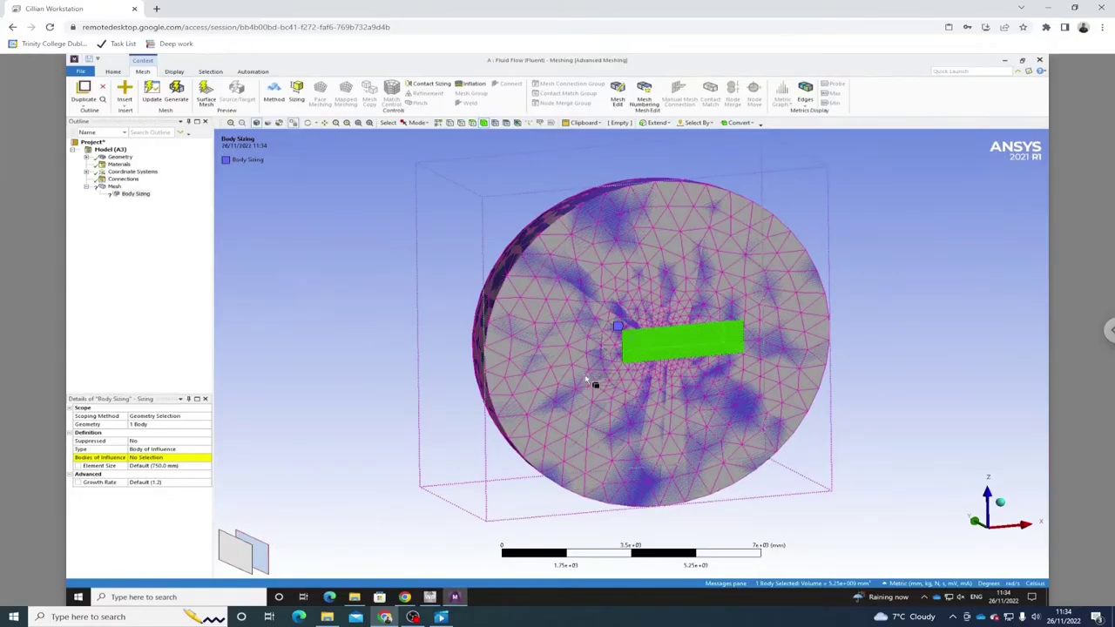
{"action": "middle_click_drag", "start_coordinate": [461, 392], "coordinate": [487, 378]}
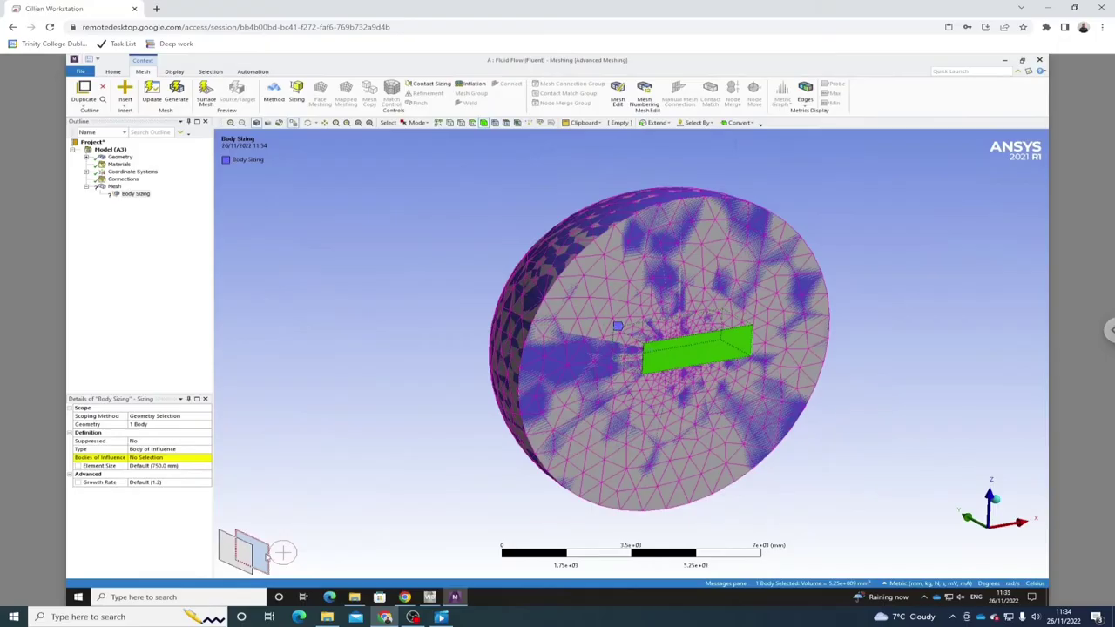
{"action": "left_click", "coordinate": [150, 460]}
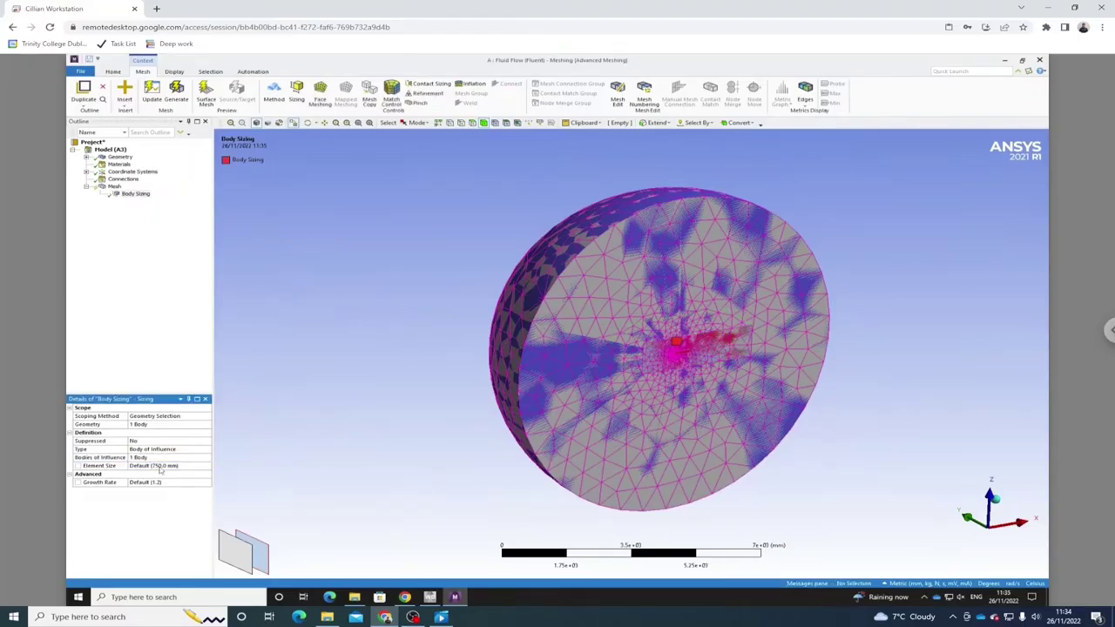
Set the body sizing's element size to 75 mm and regenerate the mesh.
{"action": "left_click", "coordinate": [162, 466]}
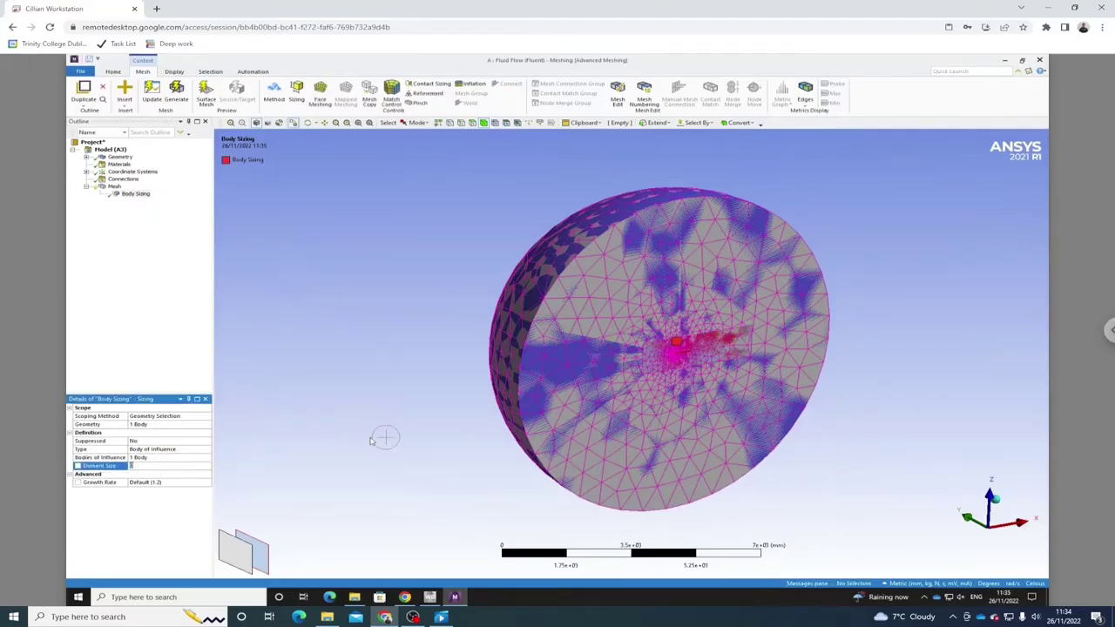
{"action": "key", "text": "Return"}
{"action": "left_click", "coordinate": [131, 193]}
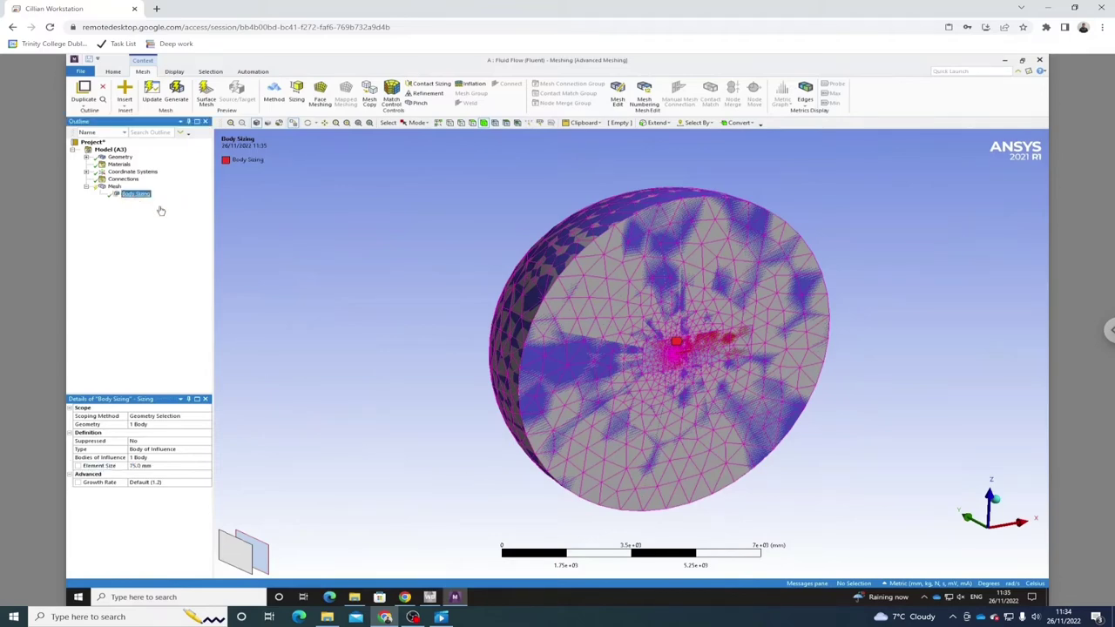
{"action": "middle_click_drag", "start_coordinate": [667, 350], "coordinate": [575, 318]}
{"action": "left_click", "coordinate": [178, 97]}
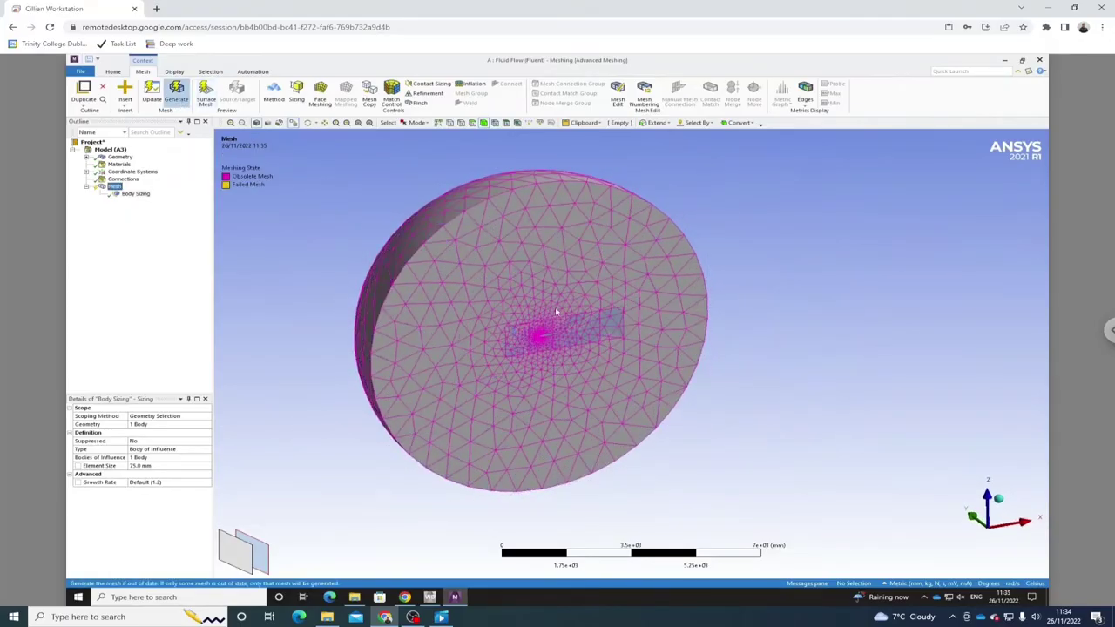
Examine the mesh around the wing profile and inside the rectangular refinement region, comparing it with the surrounding domain.
{"action": "mouse_move", "coordinate": [645, 326]}
{"action": "middle_mouse_down"}
{"action": "mouse_move", "coordinate": [722, 326]}
{"action": "mouse_move", "coordinate": [651, 311]}
{"action": "middle_mouse_up"}
{"action": "scroll", "coordinate": [778, 351], "scroll_direction": "up", "scroll_amount": 5}
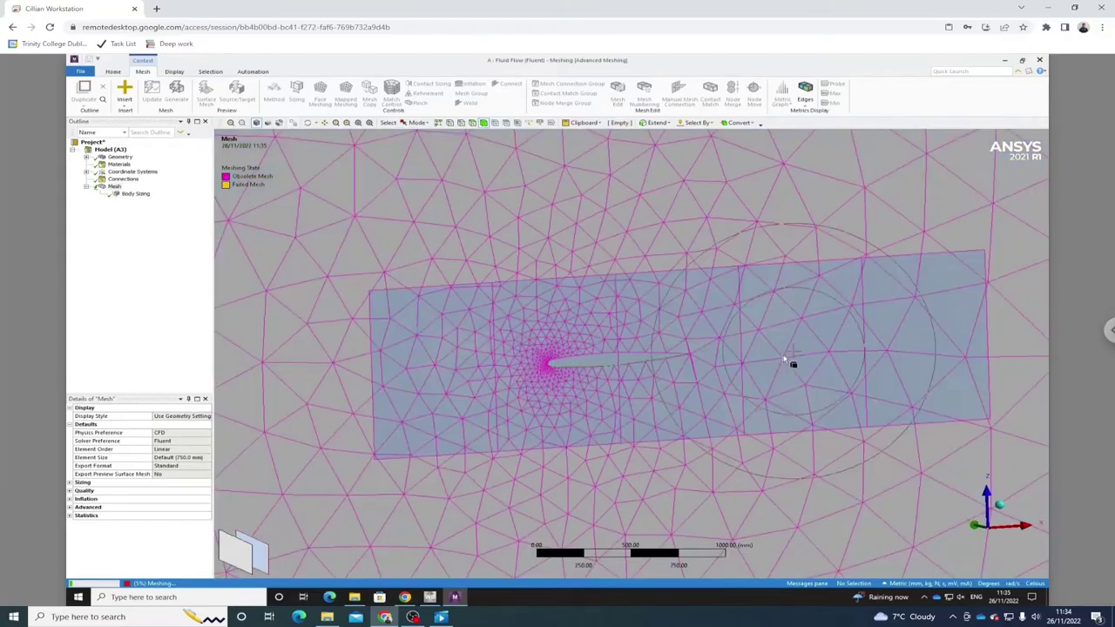
{"action": "middle_click_drag", "start_coordinate": [779, 357], "coordinate": [770, 323]}
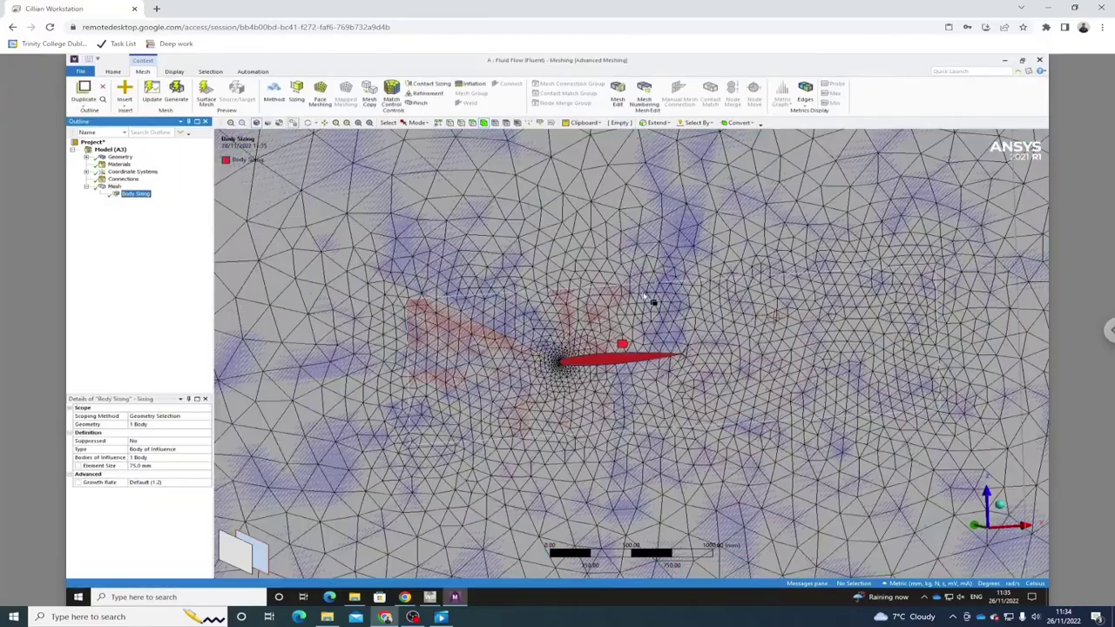
{"action": "left_click", "coordinate": [130, 192]}
{"action": "left_click", "coordinate": [114, 186]}
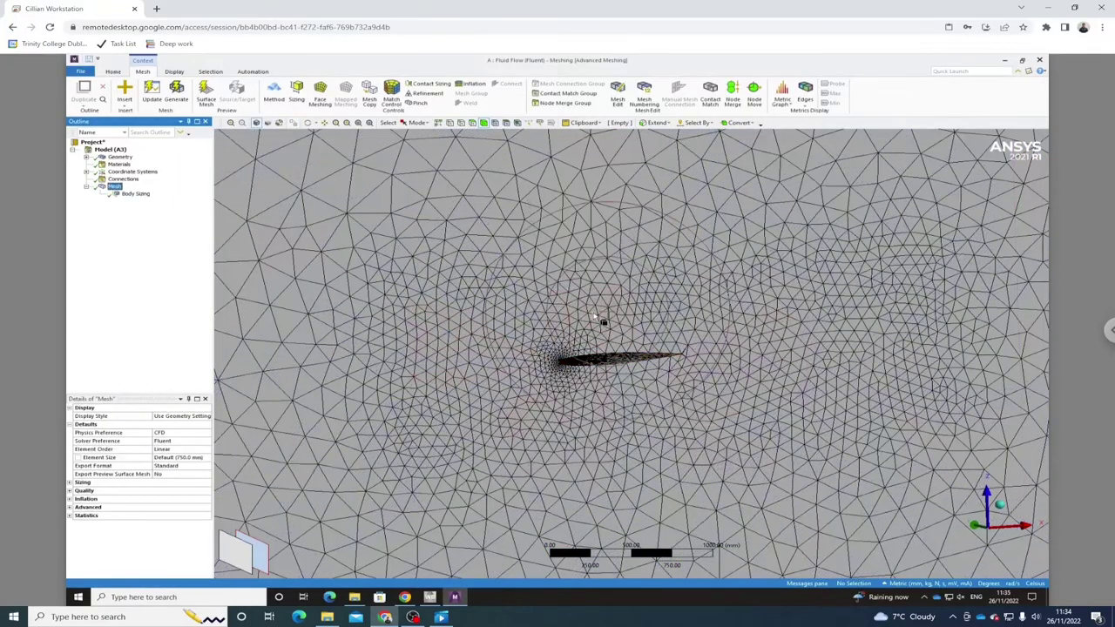
{"action": "scroll", "coordinate": [596, 307], "scroll_direction": "down", "scroll_amount": 3}
{"action": "scroll", "coordinate": [595, 307], "scroll_direction": "down", "scroll_amount": 4}
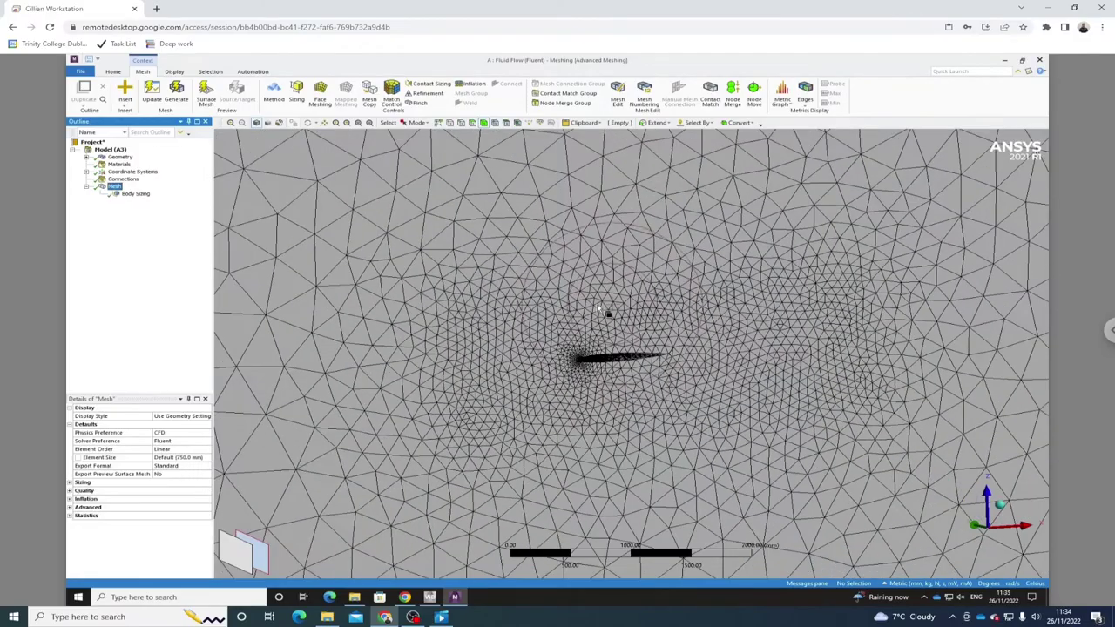
{"action": "scroll", "coordinate": [619, 320], "scroll_direction": "down", "scroll_amount": 2}
{"action": "middle_click_drag", "start_coordinate": [612, 317], "coordinate": [623, 337]}
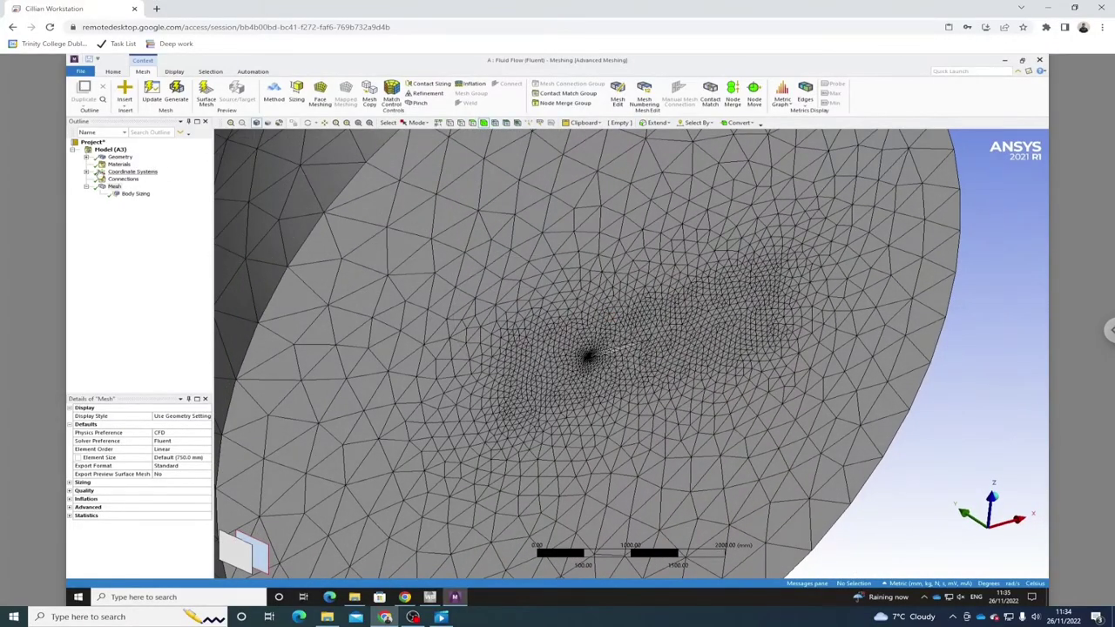
Hide the rectangular block body named Solid and inspect the domain's mesh around the wing without it.
{"action": "left_click", "coordinate": [87, 157]}
{"action": "left_click", "coordinate": [135, 165]}
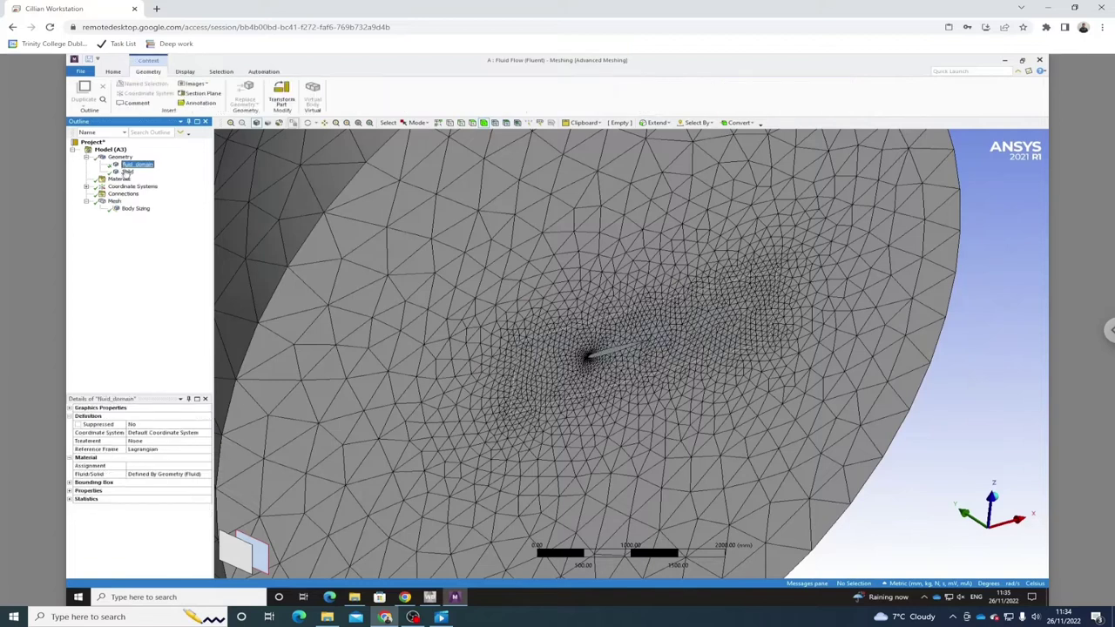
{"action": "left_click", "coordinate": [128, 172]}
{"action": "right_click", "coordinate": [127, 172]}
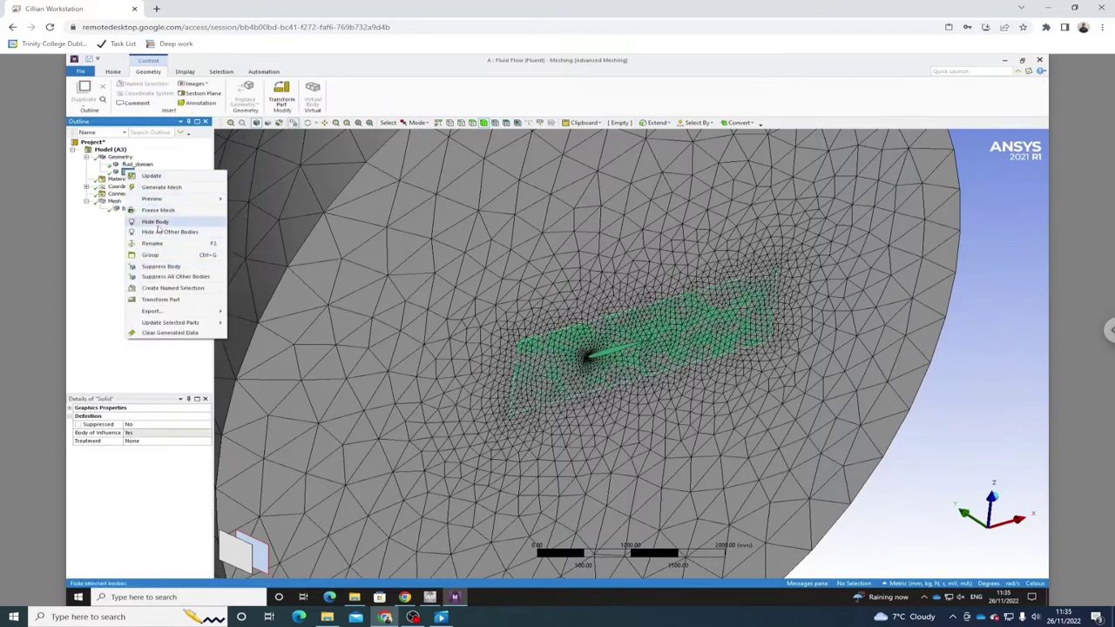
{"action": "left_click", "coordinate": [155, 222]}
{"action": "left_click_drag", "start_coordinate": [671, 335], "coordinate": [568, 296]}
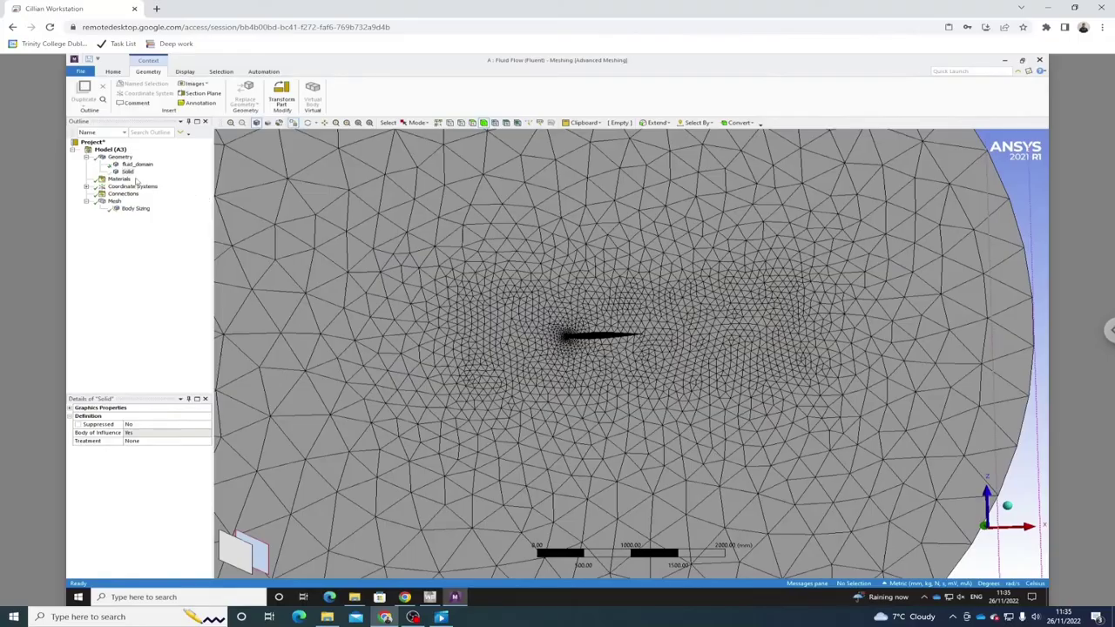
{"action": "left_click", "coordinate": [114, 201]}
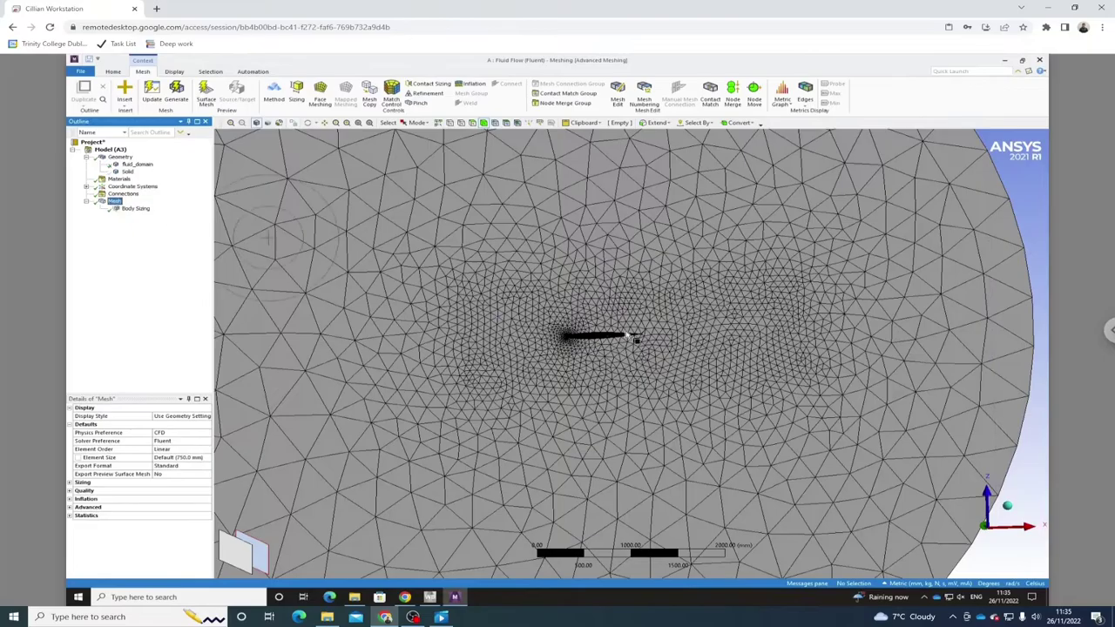
{"action": "left_click", "coordinate": [132, 209]}
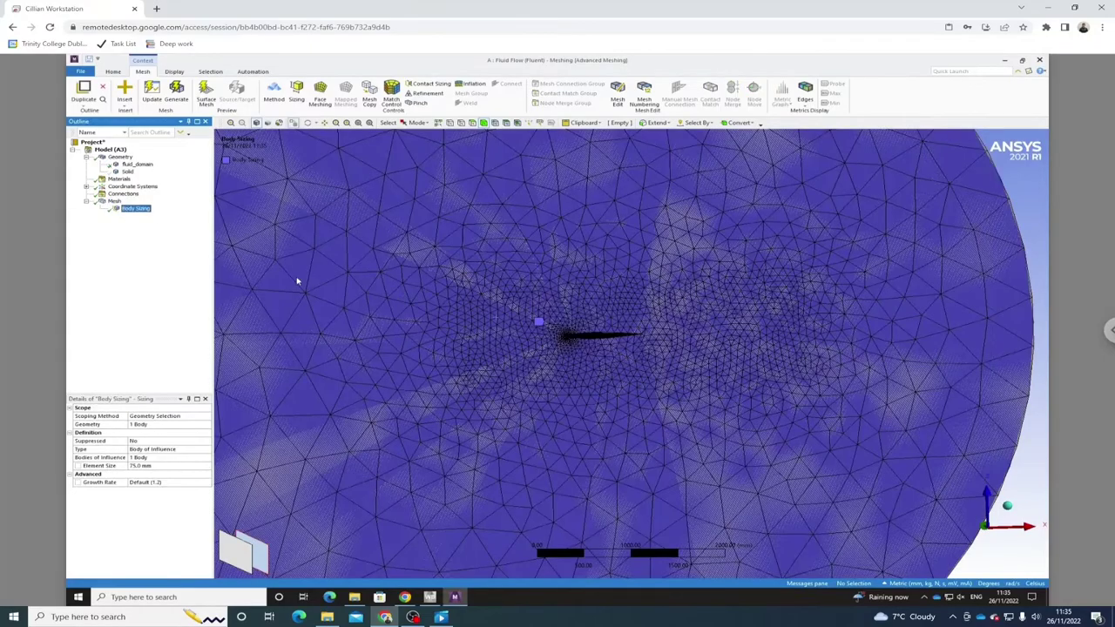
{"action": "left_click", "coordinate": [114, 201]}
{"action": "mouse_move", "coordinate": [598, 351]}
{"action": "left_mouse_down"}
{"action": "mouse_move", "coordinate": [622, 356]}
{"action": "mouse_move", "coordinate": [612, 348]}
{"action": "left_mouse_up"}
{"action": "scroll", "coordinate": [644, 340], "scroll_direction": "down", "scroll_amount": 2}
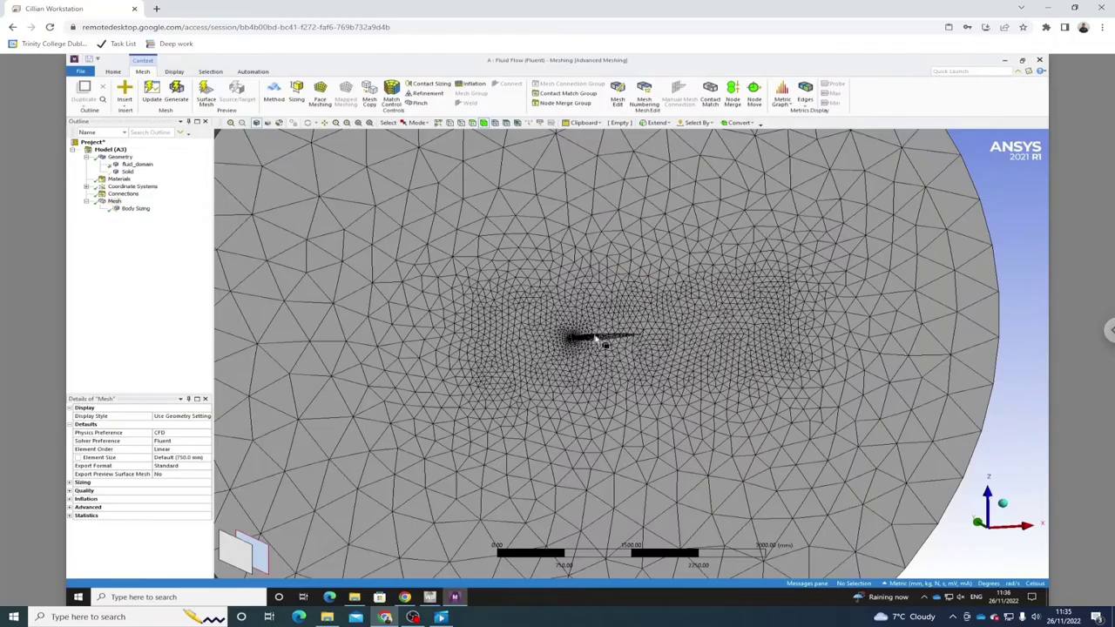
Insert a second Sizing control in the mesh and scope it to the four wing root profile edges, including the short trailing-edge ones.
{"action": "right_click", "coordinate": [113, 203]}
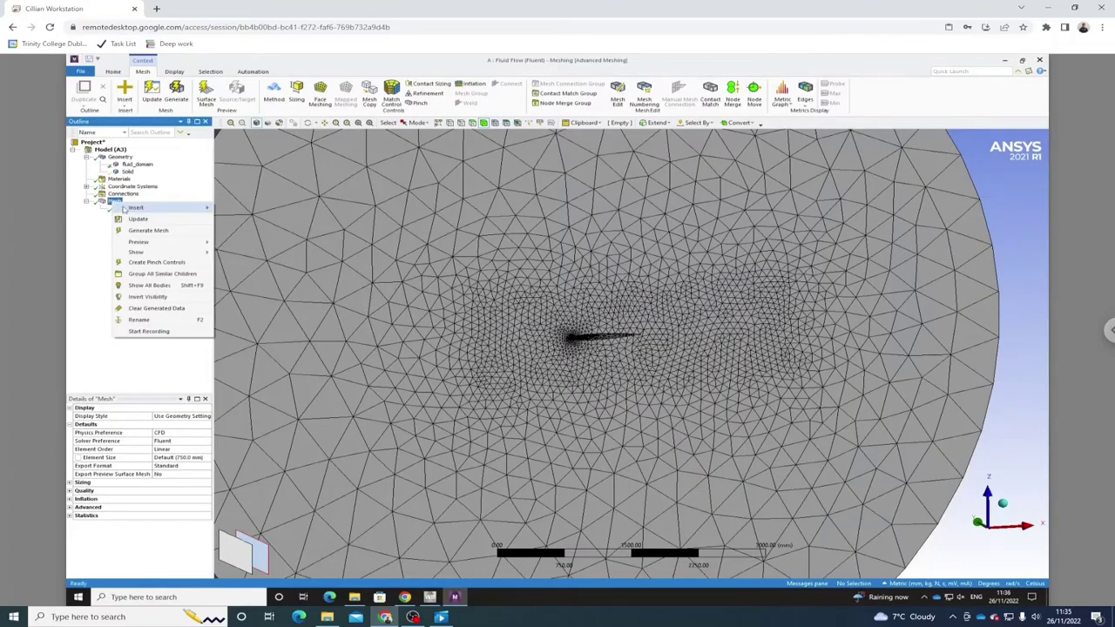
{"action": "mouse_move", "coordinate": [201, 206]}
{"action": "left_click", "coordinate": [253, 218]}
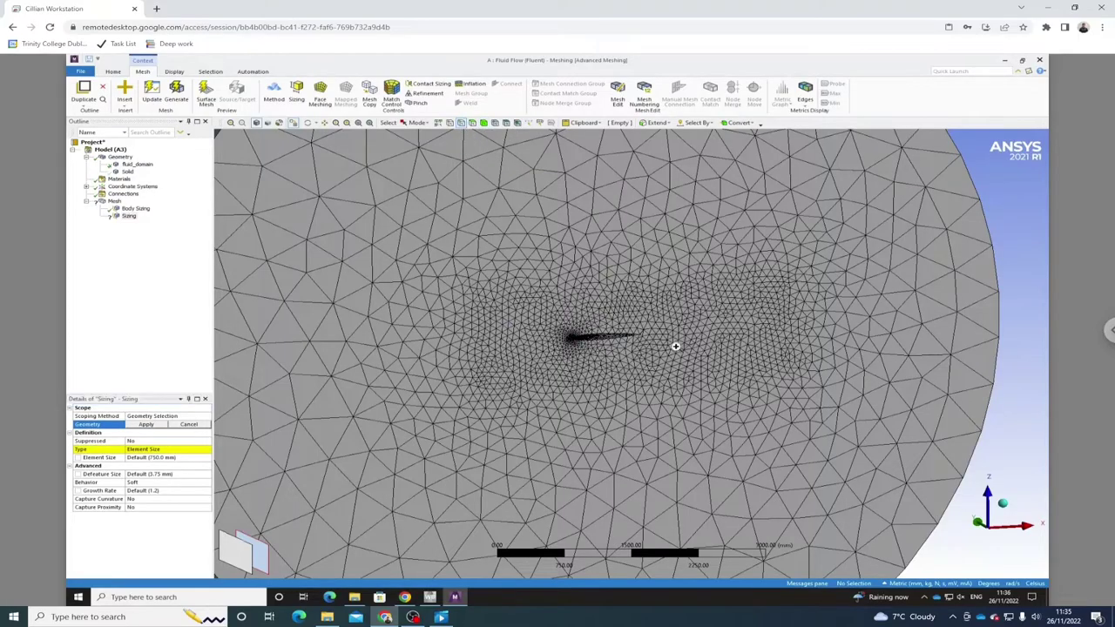
{"action": "scroll", "coordinate": [662, 348], "scroll_direction": "up", "scroll_amount": 5}
{"action": "middle_click_drag", "start_coordinate": [539, 353], "coordinate": [457, 311]}
{"action": "left_click", "coordinate": [471, 349]}
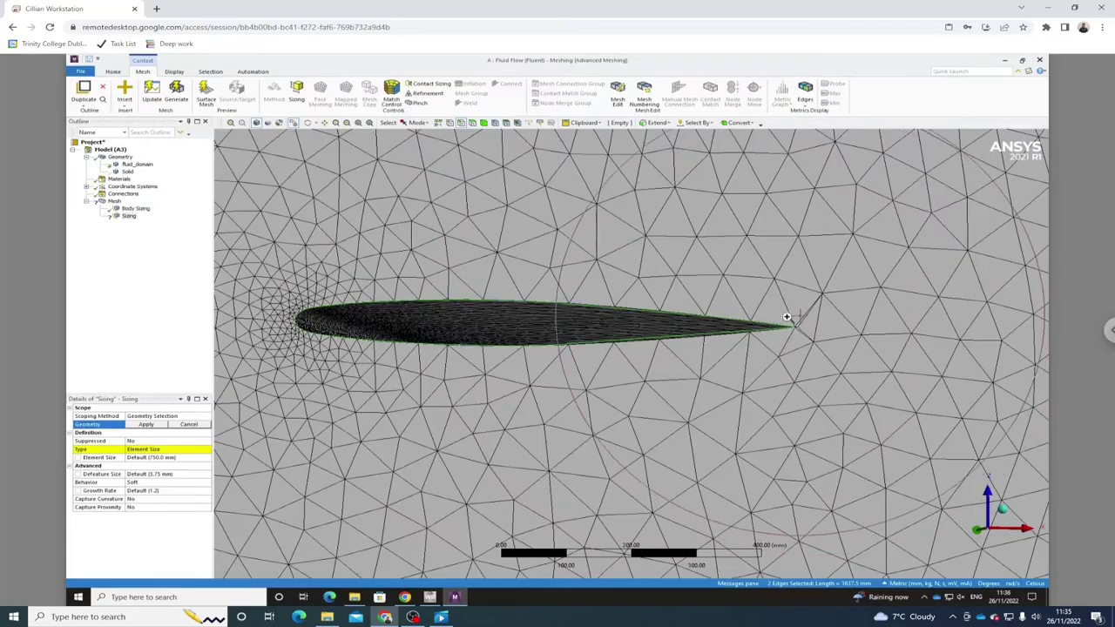
{"action": "scroll", "coordinate": [811, 337], "scroll_direction": "up", "scroll_amount": 5}
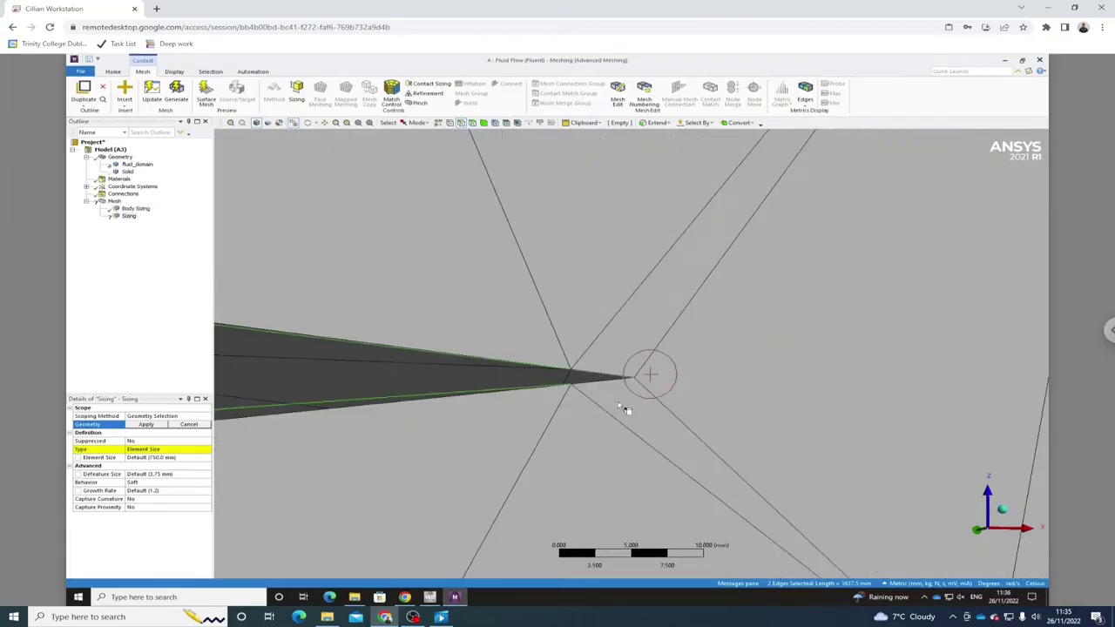
{"action": "scroll", "coordinate": [644, 370], "scroll_direction": "up", "scroll_amount": 2}
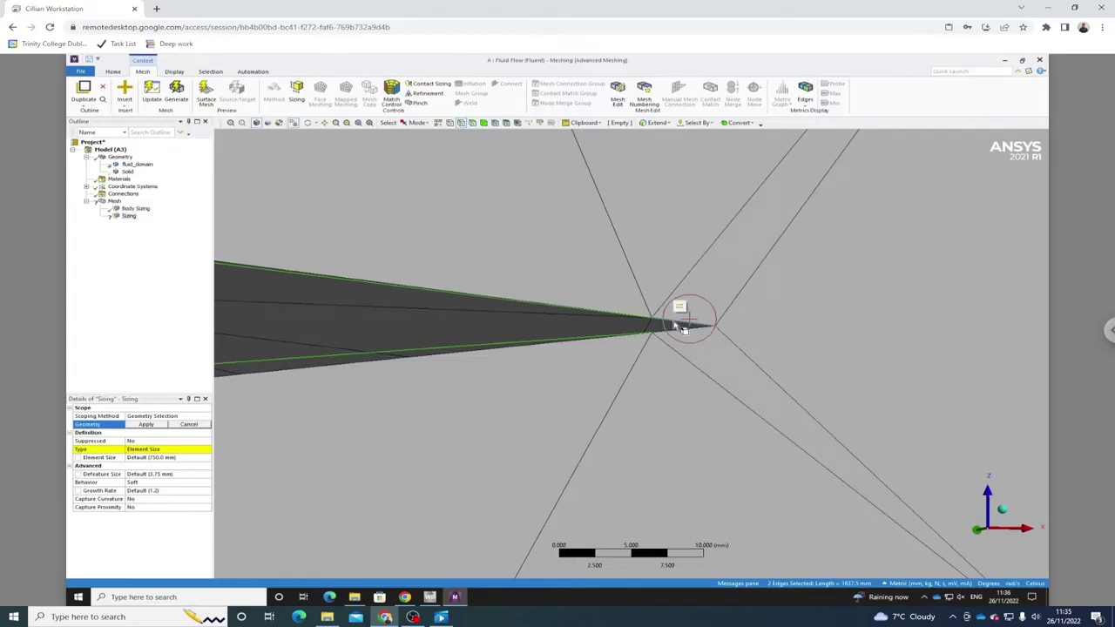
{"action": "left_click", "coordinate": [684, 324], "text": "ctrl"}
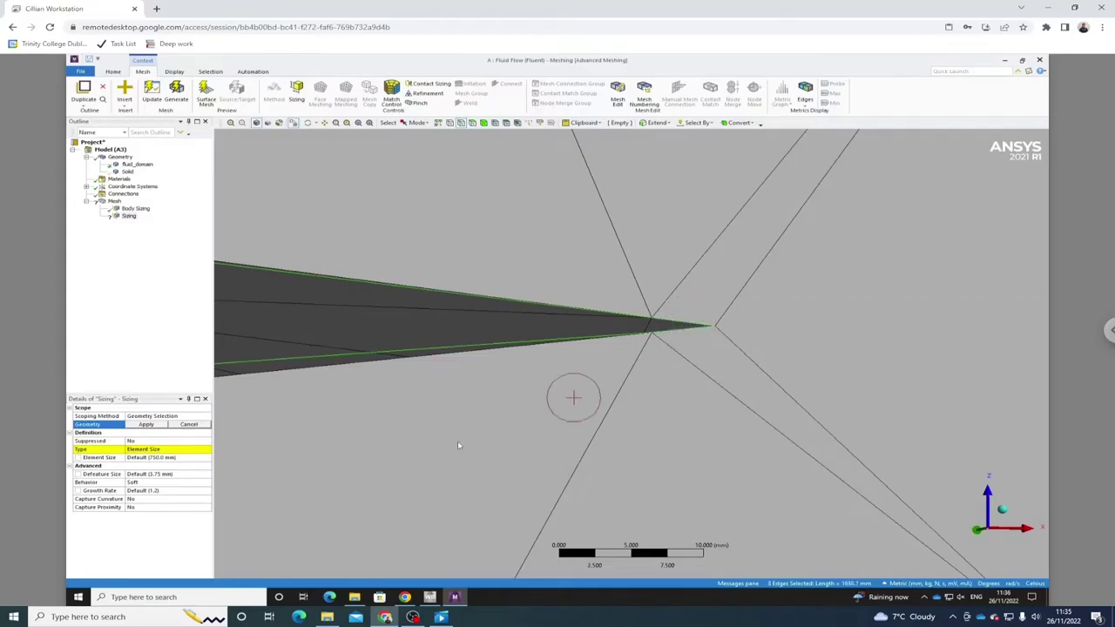
{"action": "left_click", "coordinate": [147, 425]}
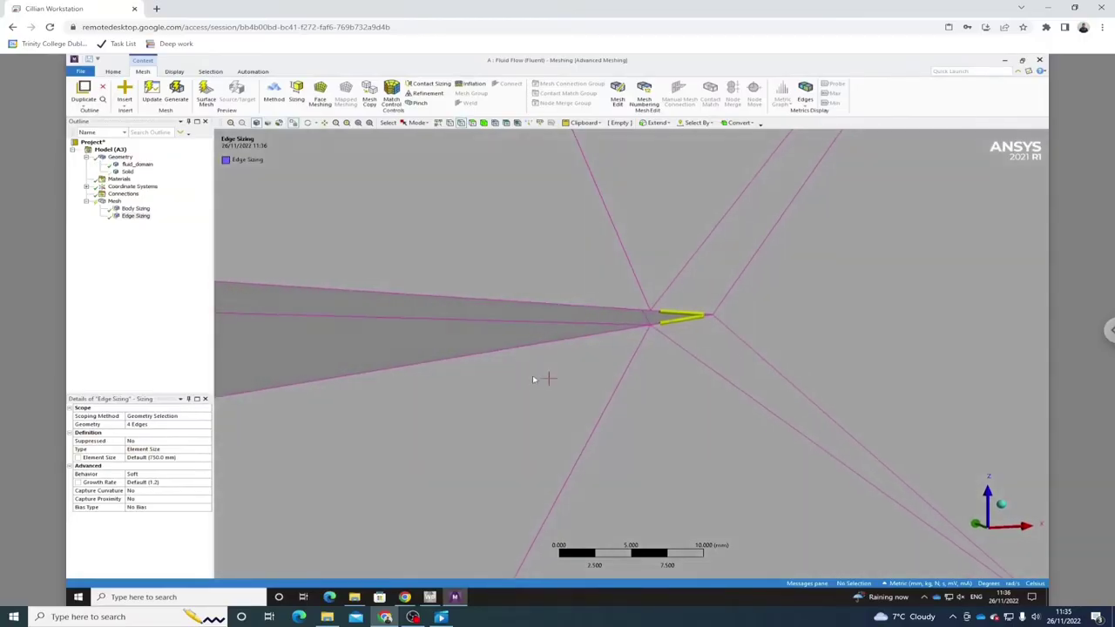
Examine the selected wing root edges from the trailing edge forward, along with the surrounding mesh.
{"action": "scroll", "coordinate": [515, 361], "scroll_direction": "down", "scroll_amount": 3}
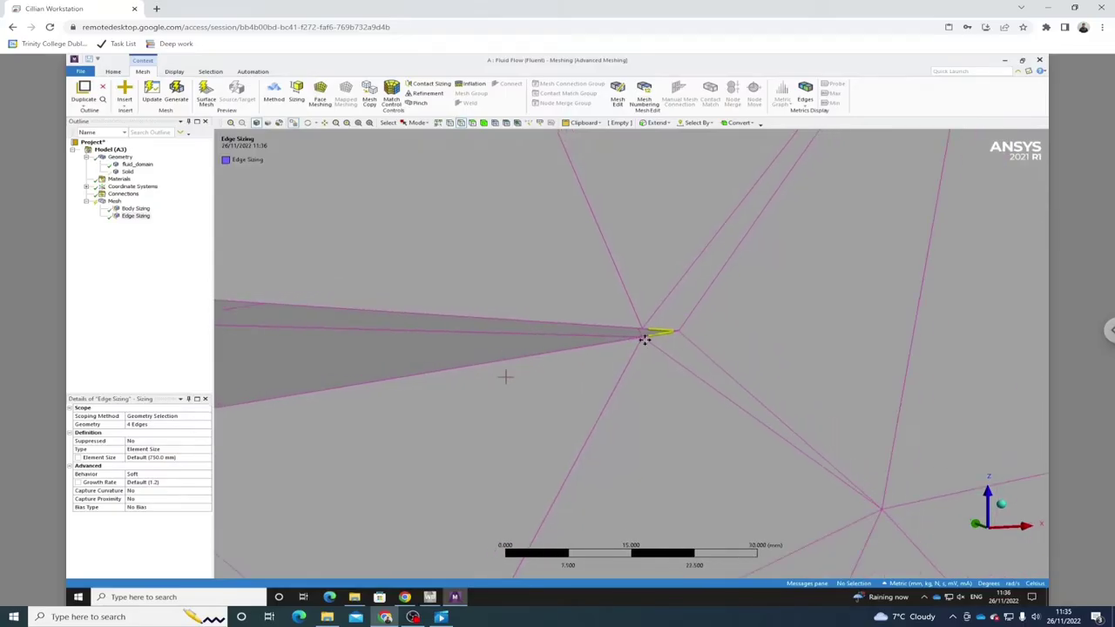
{"action": "middle_click_drag", "start_coordinate": [506, 378], "coordinate": [645, 311]}
{"action": "scroll", "coordinate": [644, 309], "scroll_direction": "down", "scroll_amount": 3}
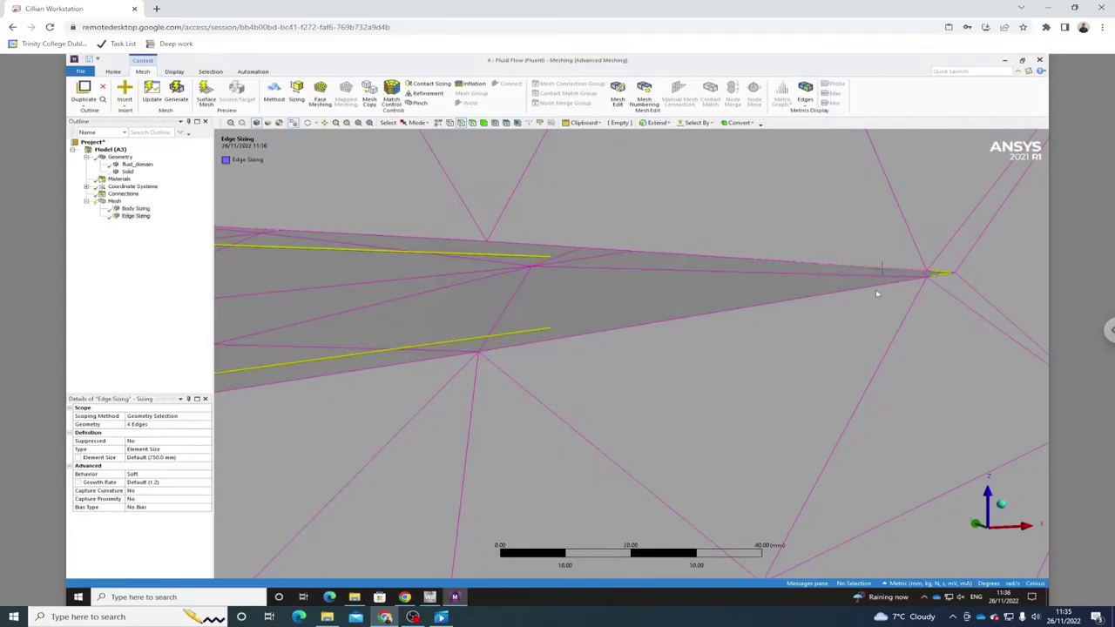
{"action": "scroll", "coordinate": [672, 290], "scroll_direction": "down", "scroll_amount": 2}
{"action": "scroll", "coordinate": [673, 292], "scroll_direction": "down", "scroll_amount": 2}
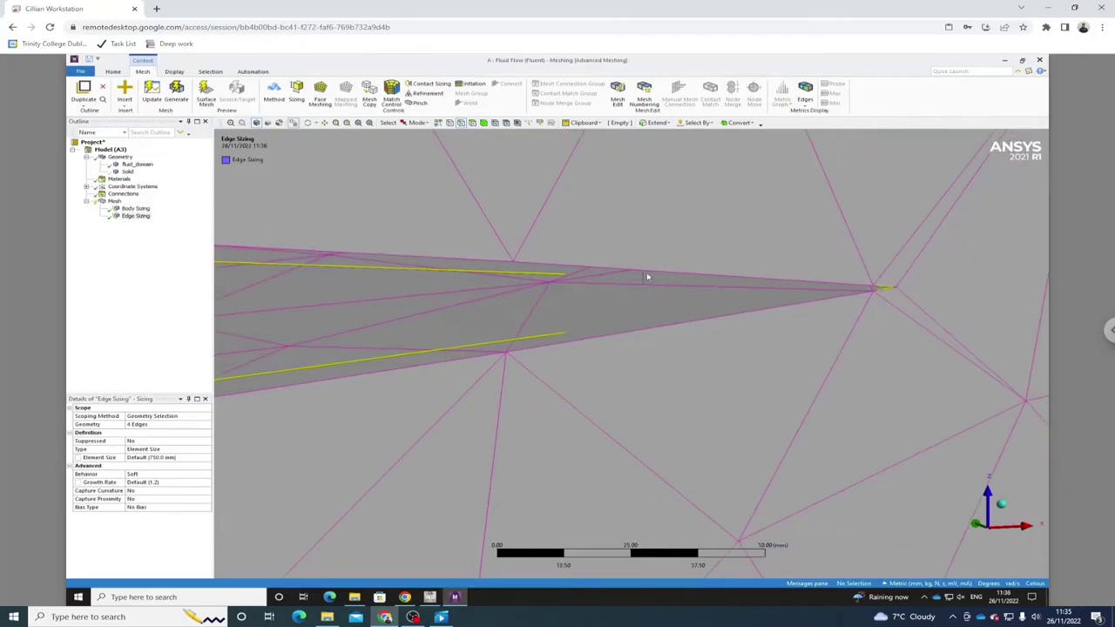
{"action": "scroll", "coordinate": [619, 294], "scroll_direction": "down", "scroll_amount": 3}
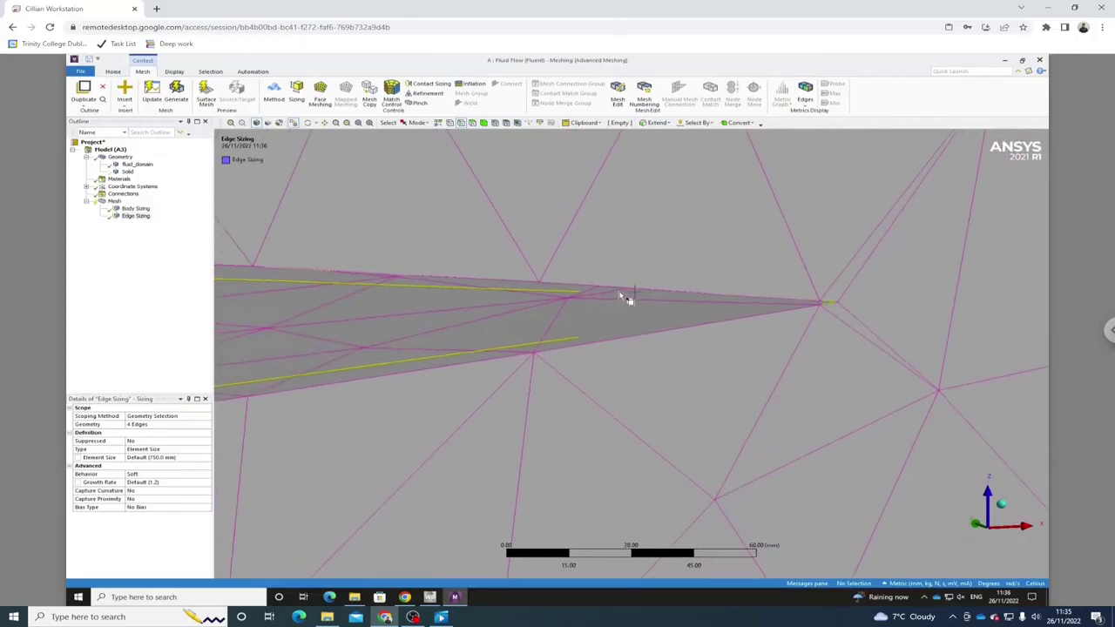
{"action": "scroll", "coordinate": [619, 294], "scroll_direction": "down", "scroll_amount": 1}
{"action": "middle_click_drag", "start_coordinate": [592, 334], "coordinate": [617, 306]}
{"action": "scroll", "coordinate": [617, 306], "scroll_direction": "up", "scroll_amount": 8}
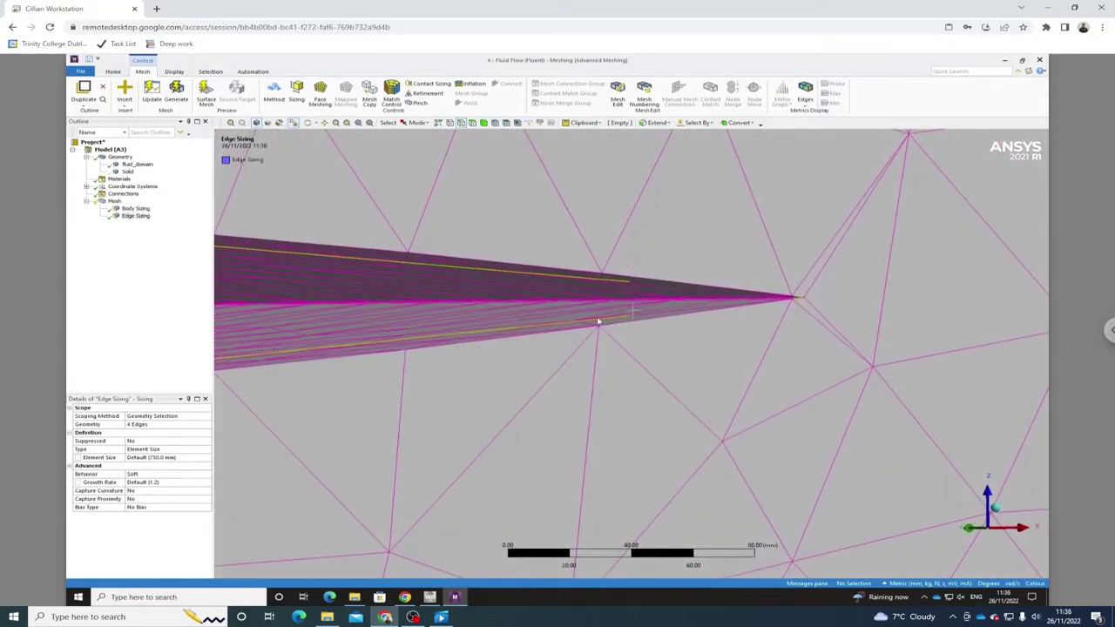
{"action": "middle_click_drag", "start_coordinate": [800, 308], "coordinate": [450, 255]}
{"action": "scroll", "coordinate": [453, 253], "scroll_direction": "down", "scroll_amount": 5}
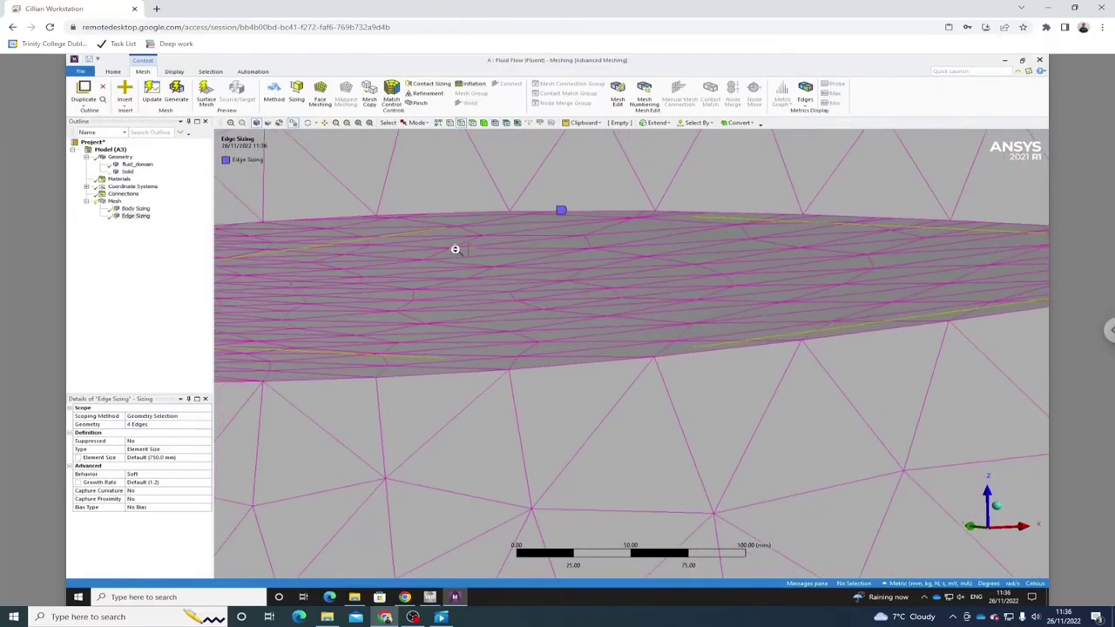
{"action": "scroll", "coordinate": [455, 259], "scroll_direction": "down", "scroll_amount": 5}
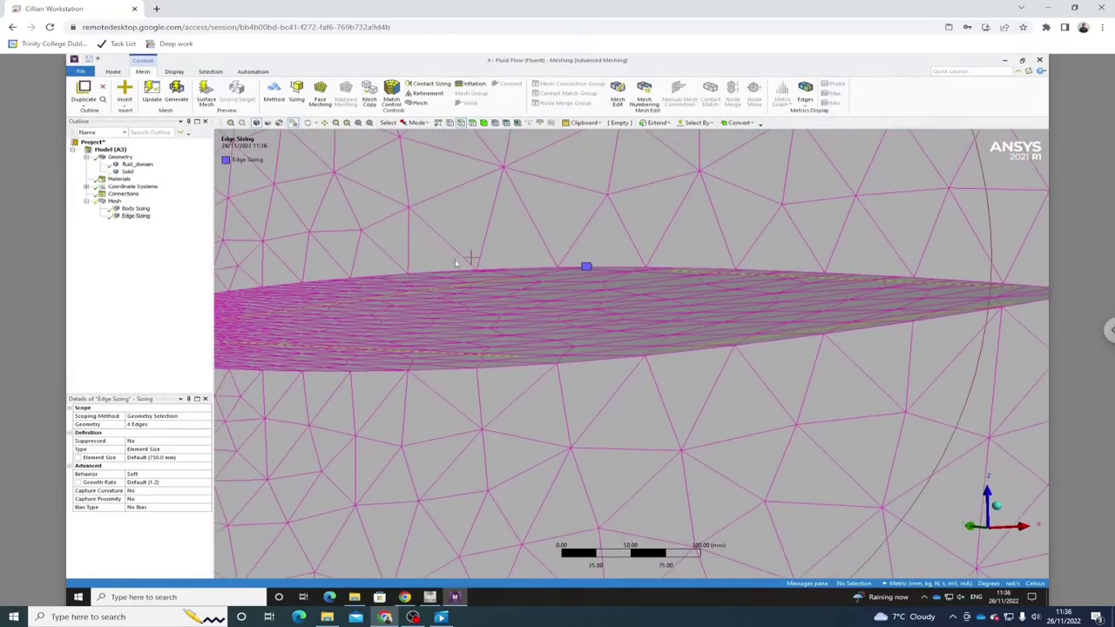
Switch the model display to Wireframe and bring the wingtip profile into view.
{"action": "left_click", "coordinate": [175, 73]}
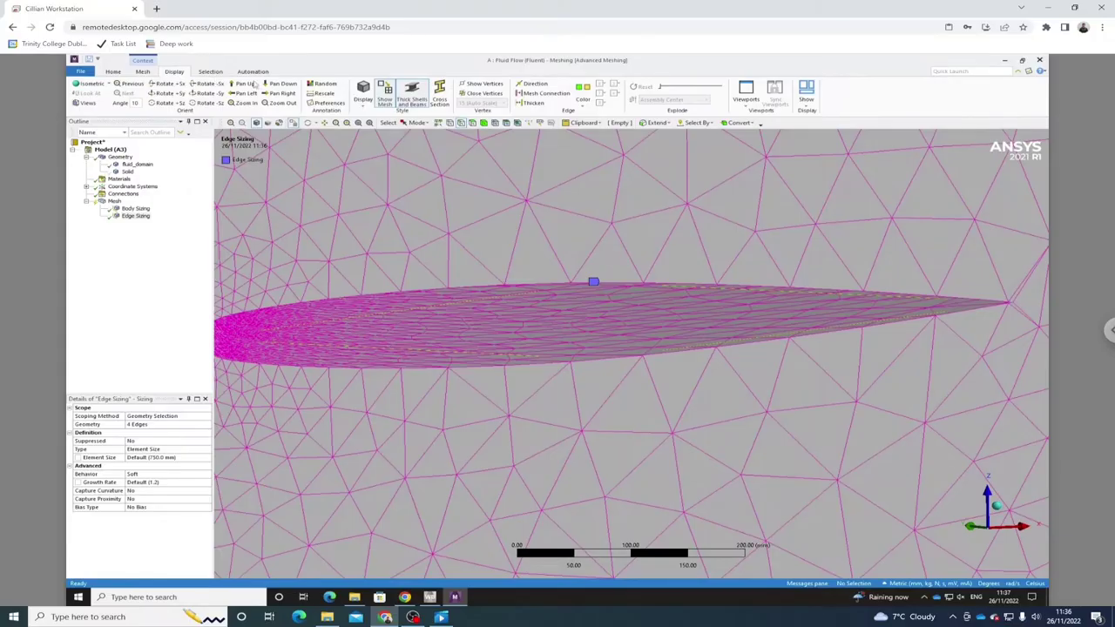
{"action": "left_click", "coordinate": [364, 92]}
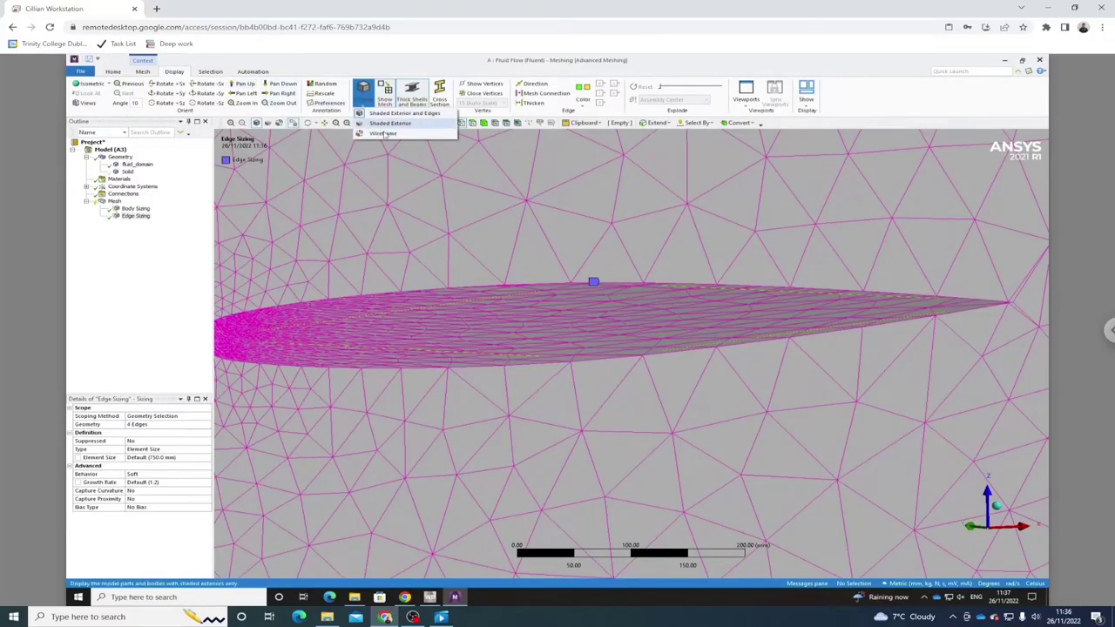
{"action": "left_click", "coordinate": [384, 134]}
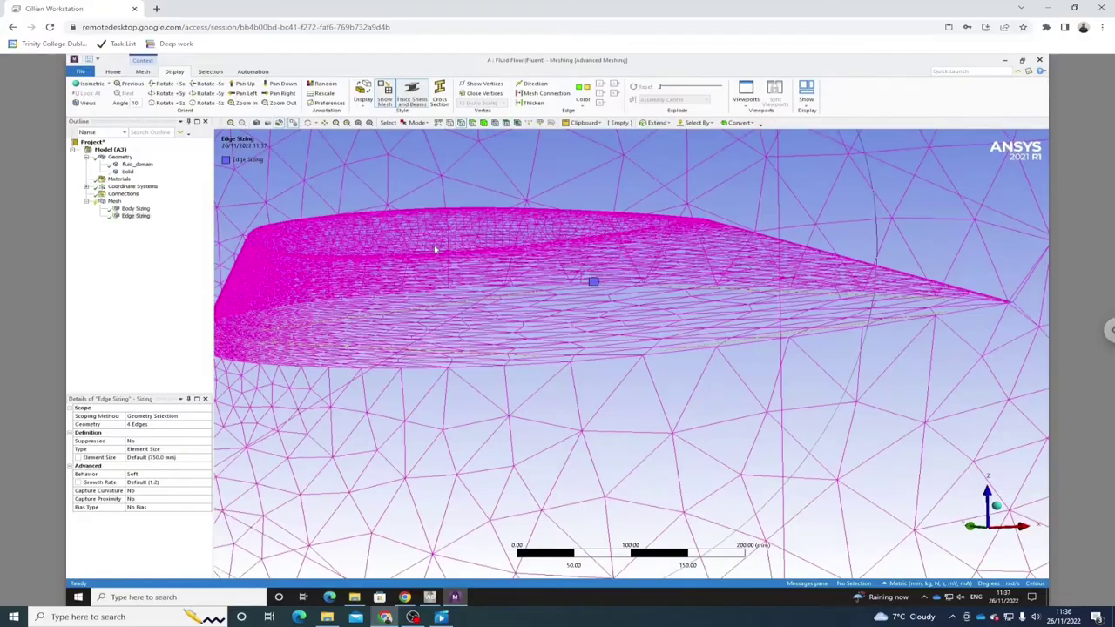
{"action": "middle_click_drag", "start_coordinate": [423, 273], "coordinate": [877, 271]}
{"action": "middle_click_drag", "start_coordinate": [457, 272], "coordinate": [524, 314]}
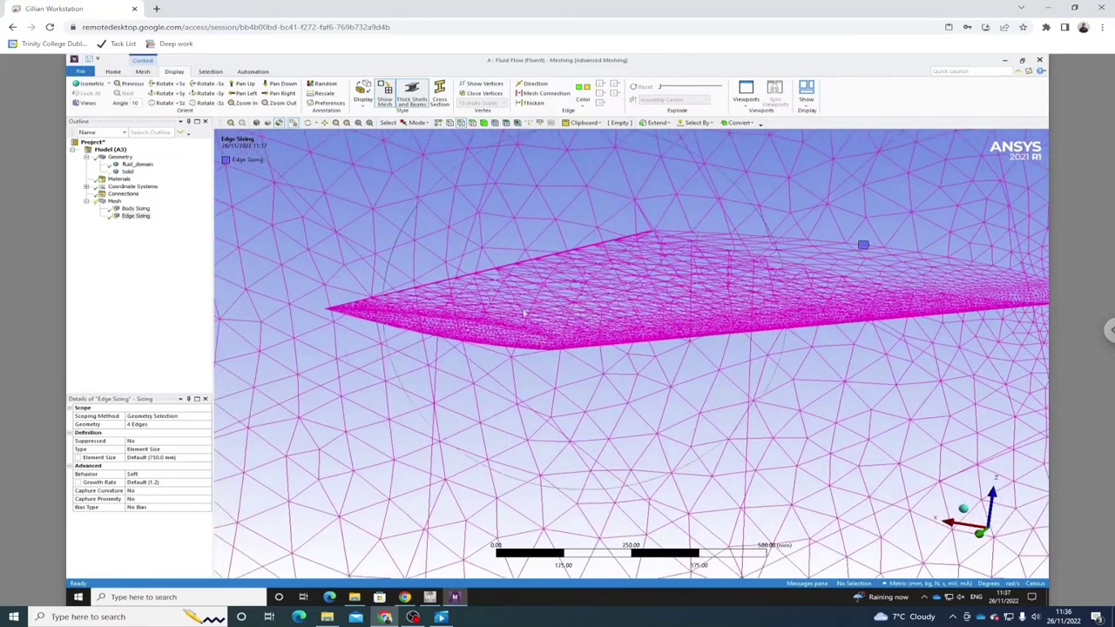
Reopen the edge sizing's geometry scope and add the long upper and lower edges of the wingtip profile.
{"action": "left_click", "coordinate": [160, 426]}
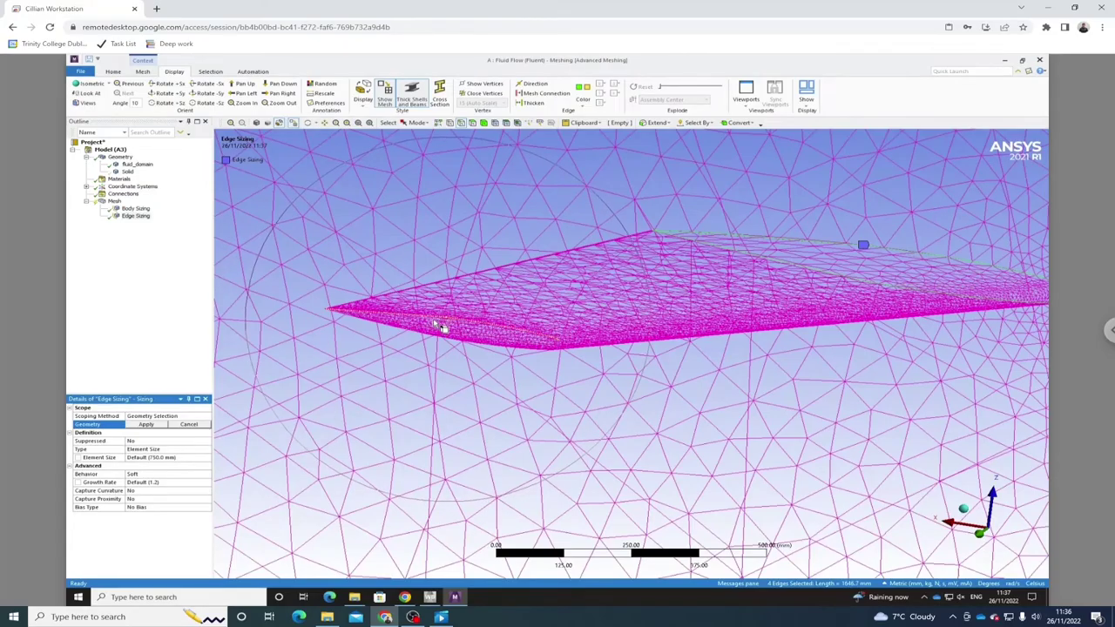
{"action": "left_click", "coordinate": [452, 344], "text": "ctrl"}
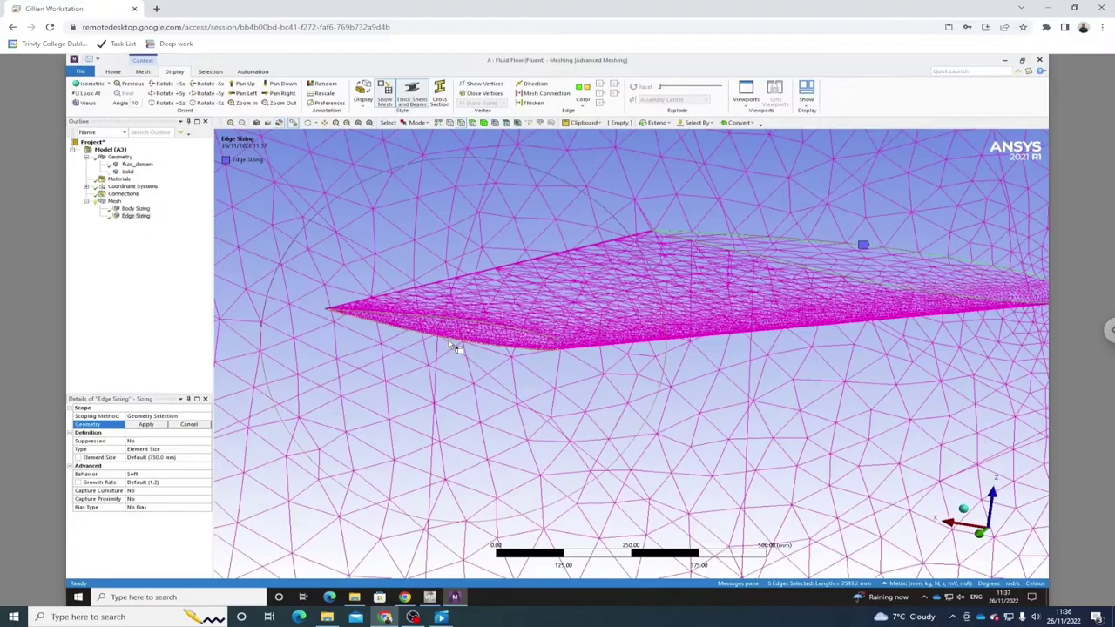
{"action": "left_click", "coordinate": [528, 344], "text": "ctrl"}
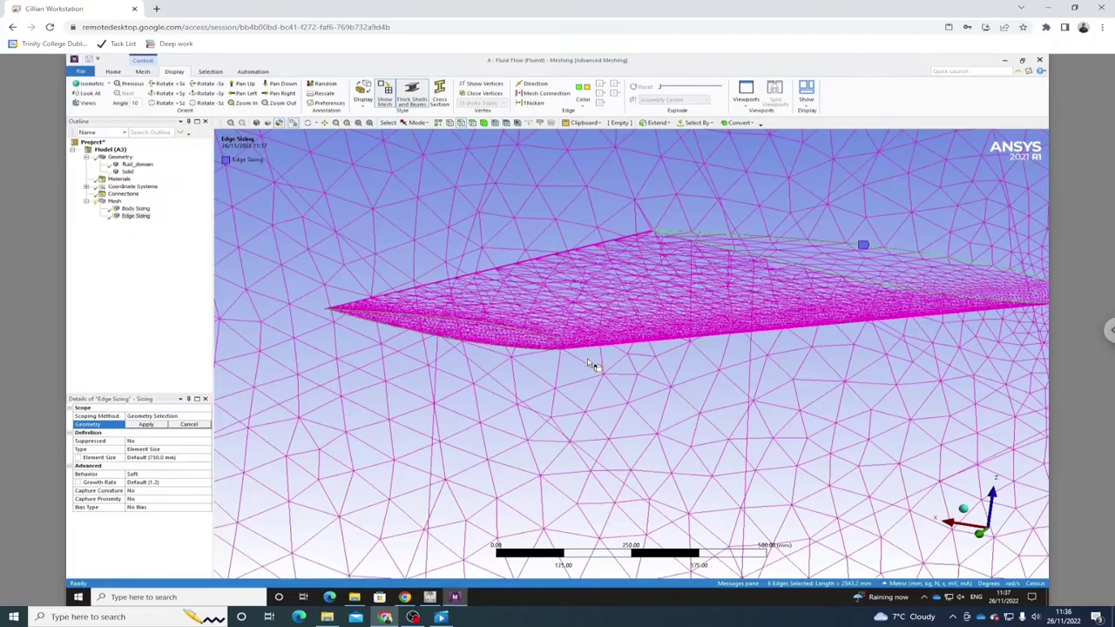
Add the two short edges around the wingtip profile's leading edge to the edge sizing selection.
{"action": "scroll", "coordinate": [566, 350], "scroll_direction": "down", "scroll_amount": 2}
{"action": "scroll", "coordinate": [566, 350], "scroll_direction": "up", "scroll_amount": 5}
{"action": "scroll", "coordinate": [566, 350], "scroll_direction": "up", "scroll_amount": 1}
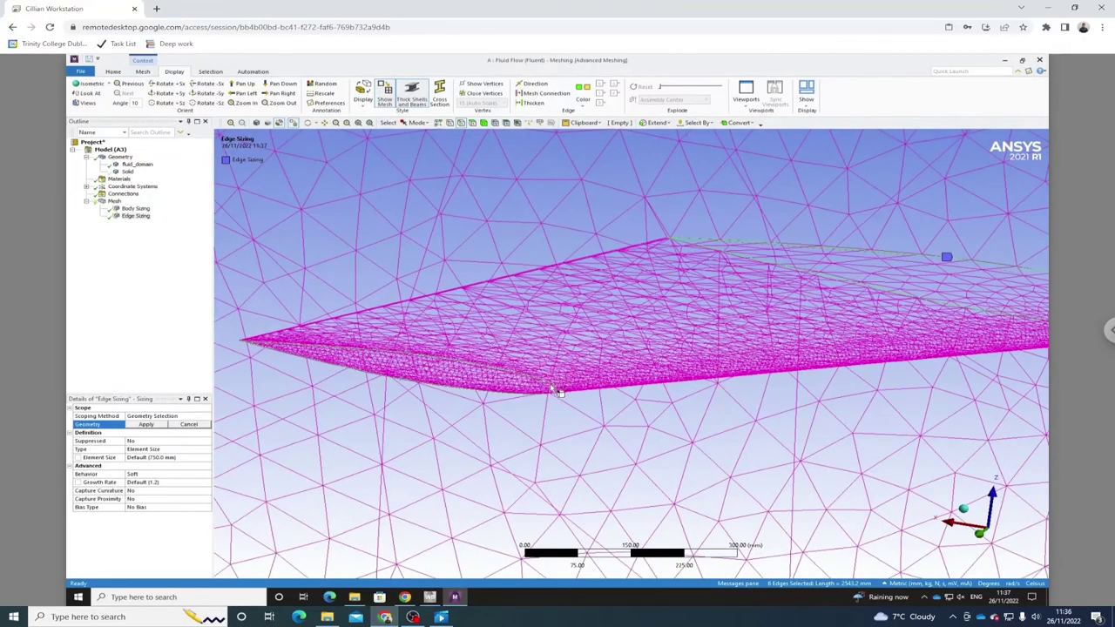
{"action": "scroll", "coordinate": [556, 392], "scroll_direction": "up", "scroll_amount": 1}
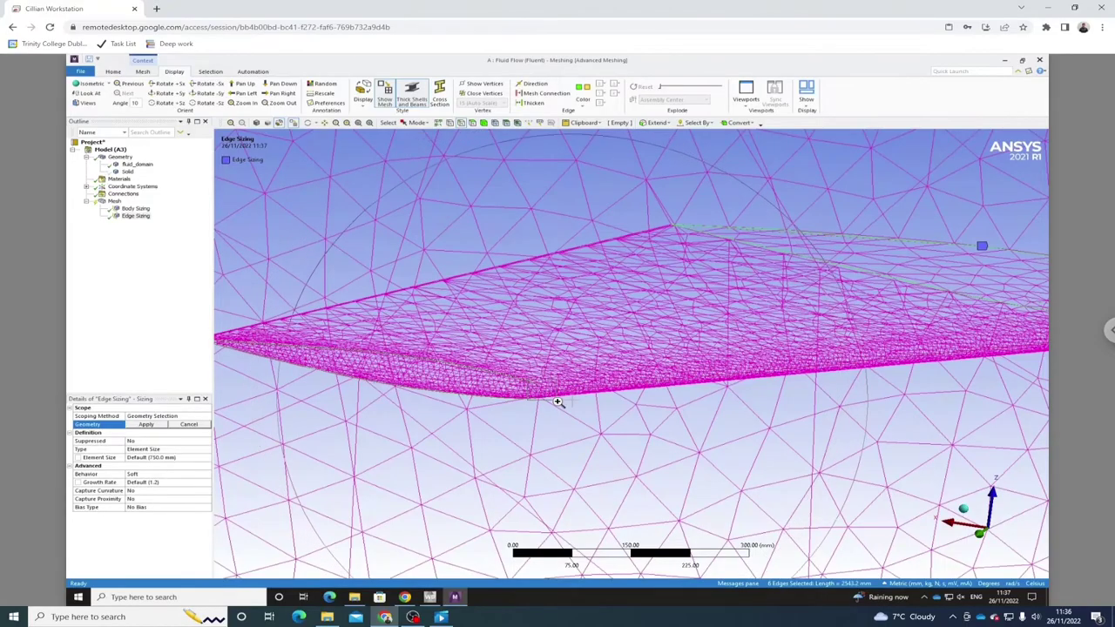
{"action": "scroll", "coordinate": [557, 403], "scroll_direction": "up", "scroll_amount": 10}
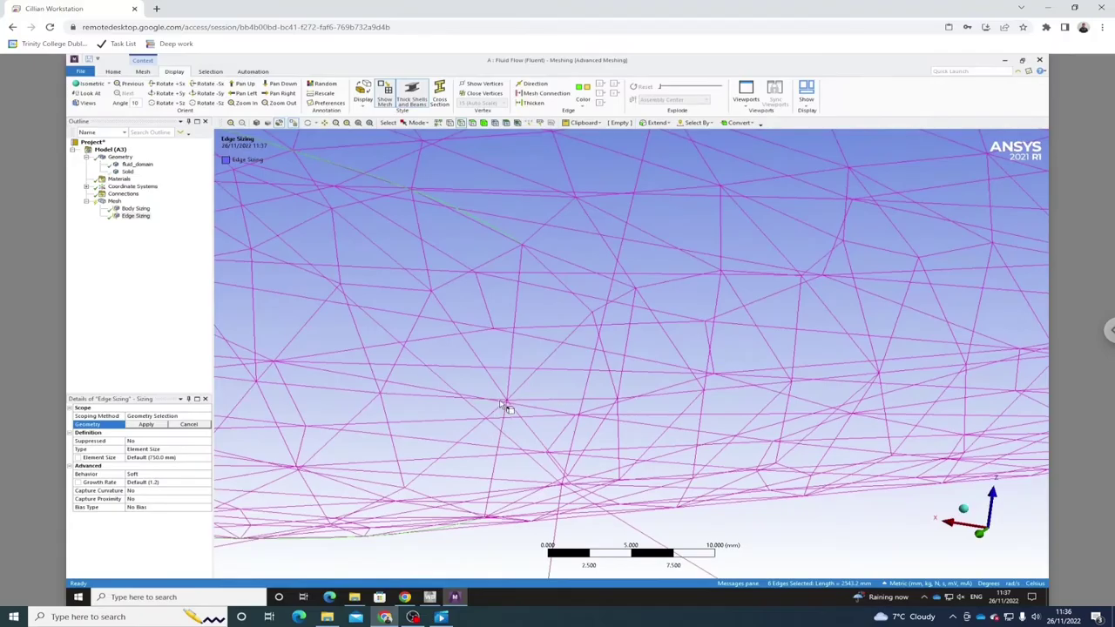
{"action": "scroll", "coordinate": [503, 406], "scroll_direction": "down", "scroll_amount": 5}
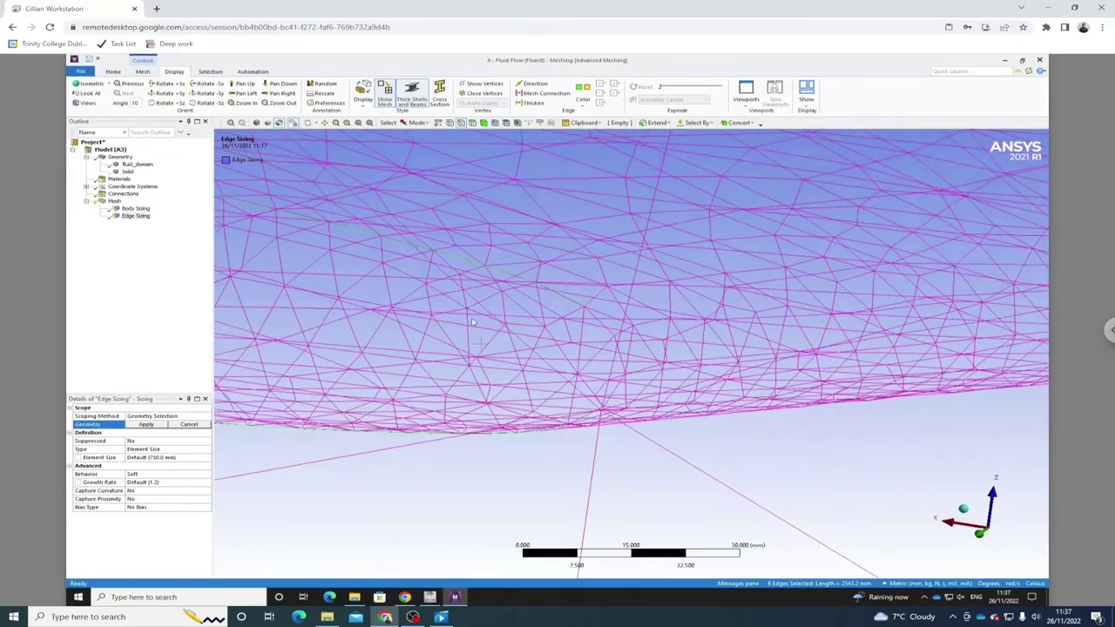
{"action": "scroll", "coordinate": [557, 333], "scroll_direction": "down", "scroll_amount": 2}
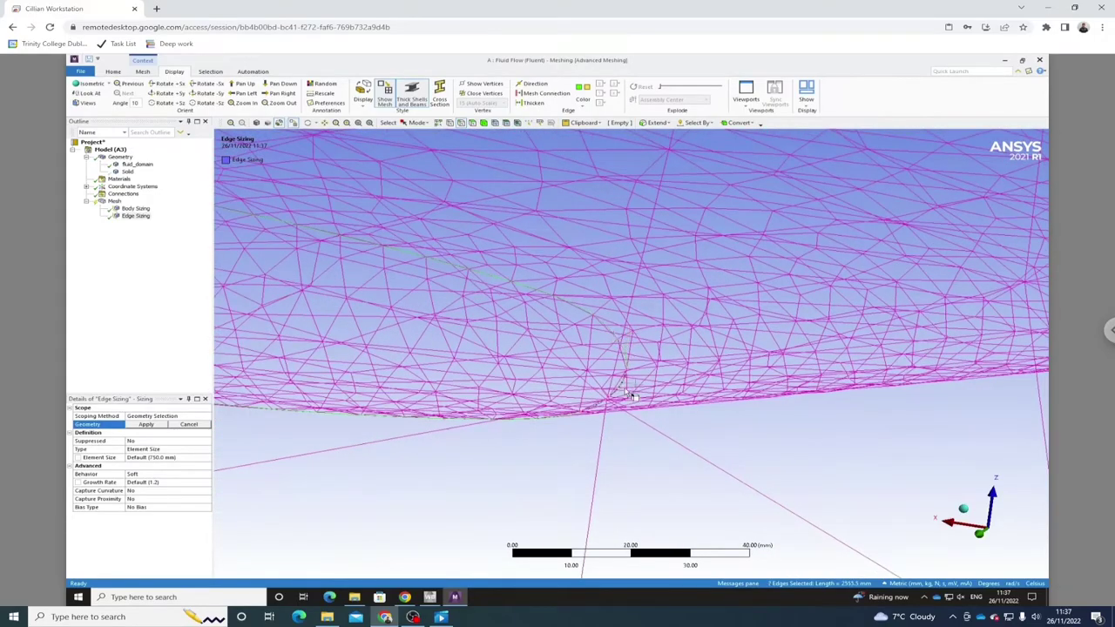
{"action": "scroll", "coordinate": [491, 339], "scroll_direction": "down", "scroll_amount": 5}
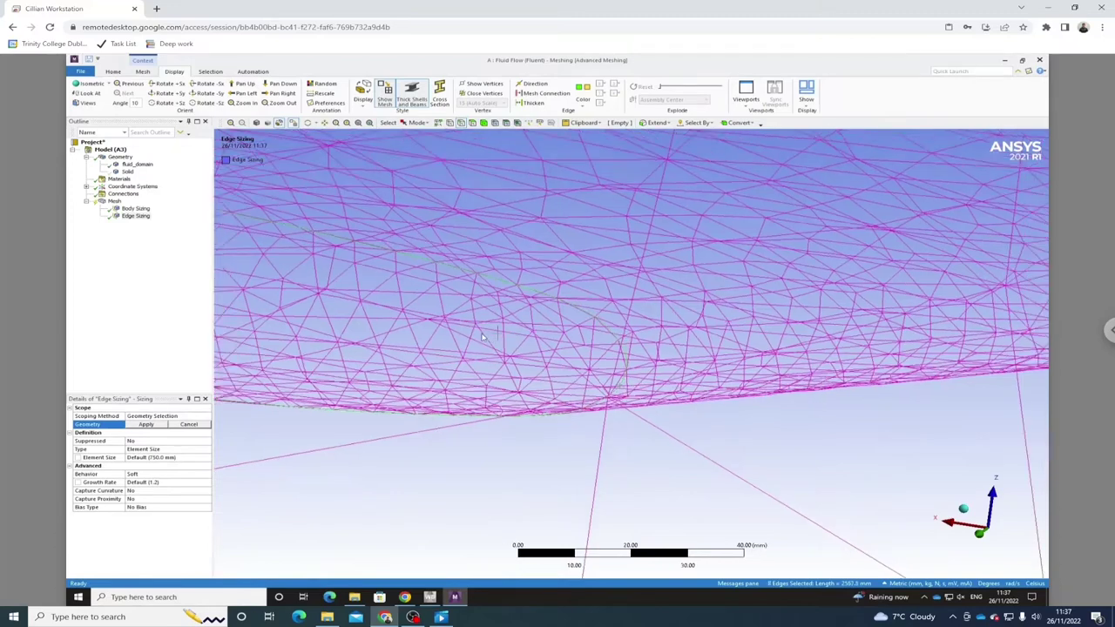
{"action": "scroll", "coordinate": [453, 312], "scroll_direction": "down", "scroll_amount": 2}
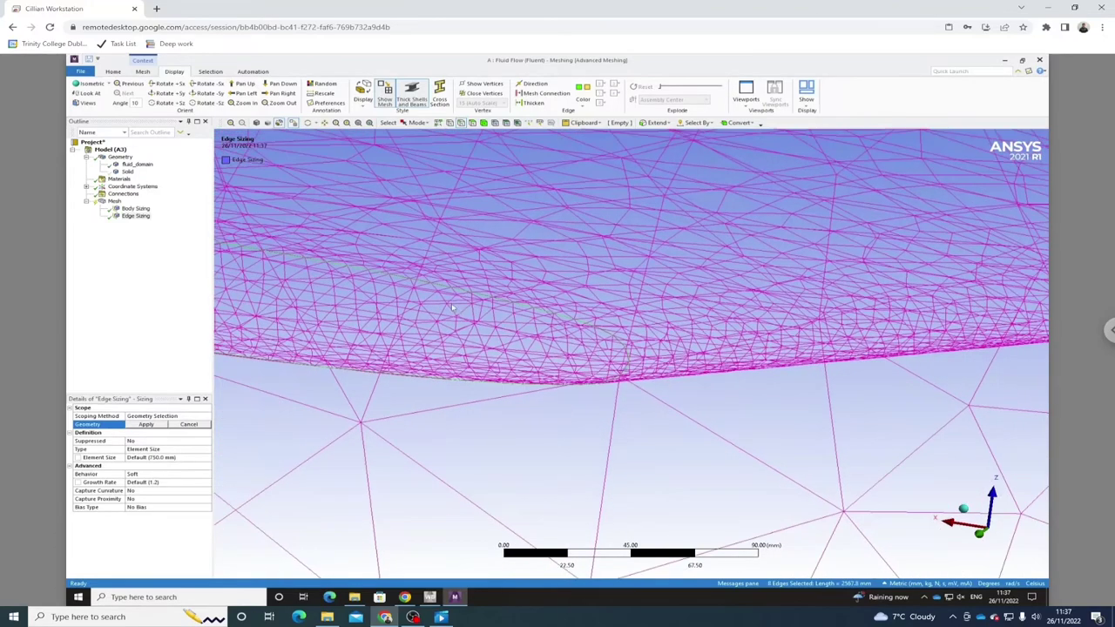
Add the two short trailing-edge edges of the wingtip profile and apply the ten-edge scope to the edge sizing.
{"action": "middle_click_drag", "start_coordinate": [643, 328], "coordinate": [460, 319]}
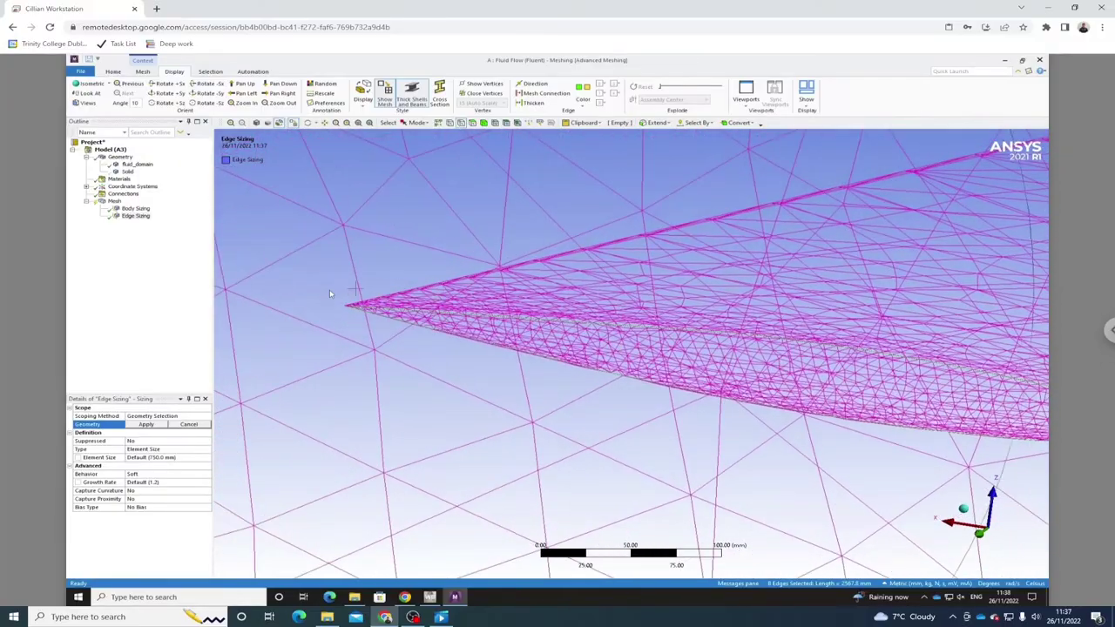
{"action": "left_click_drag", "start_coordinate": [416, 330], "coordinate": [417, 331]}
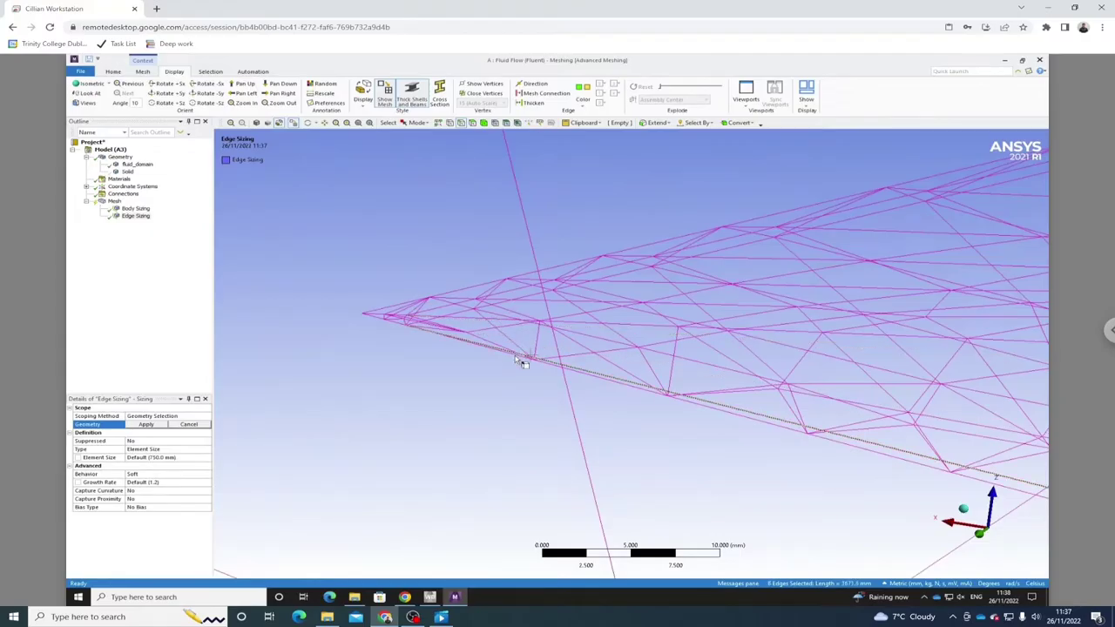
{"action": "middle_click_drag", "start_coordinate": [521, 361], "coordinate": [439, 328]}
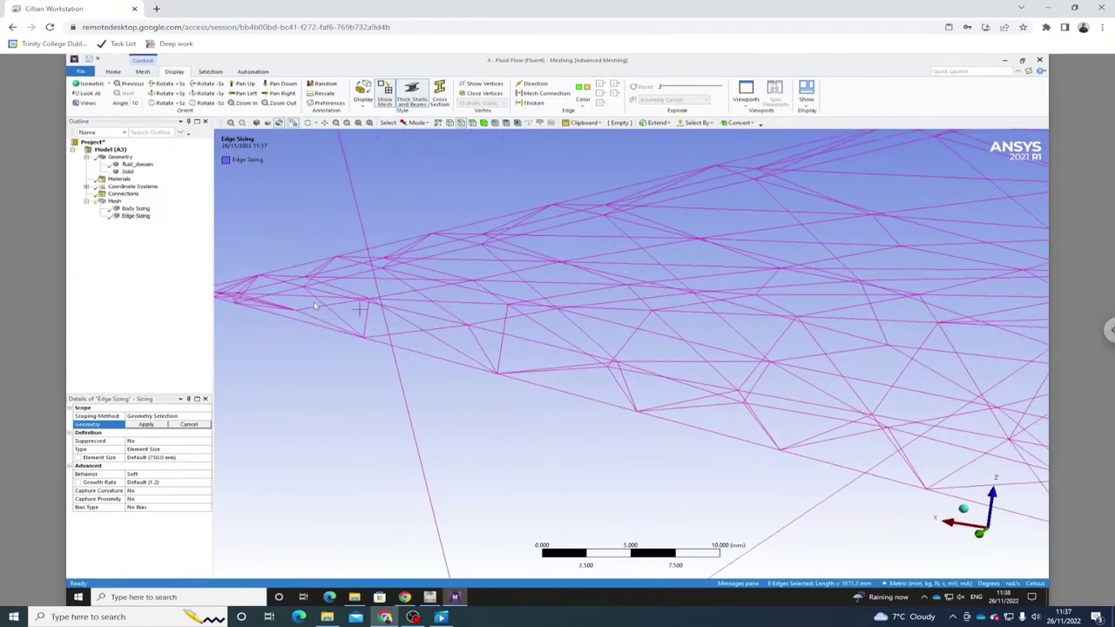
{"action": "left_click", "coordinate": [332, 336], "text": "ctrl"}
{"action": "left_click", "coordinate": [335, 336], "text": "ctrl"}
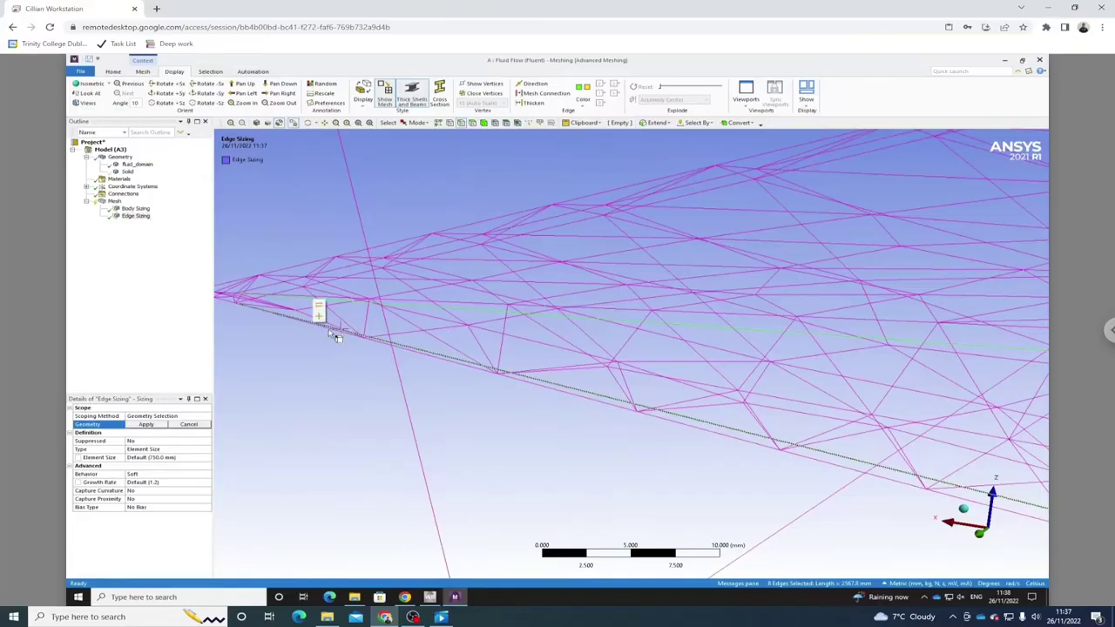
{"action": "middle_click_drag", "start_coordinate": [336, 337], "coordinate": [413, 329]}
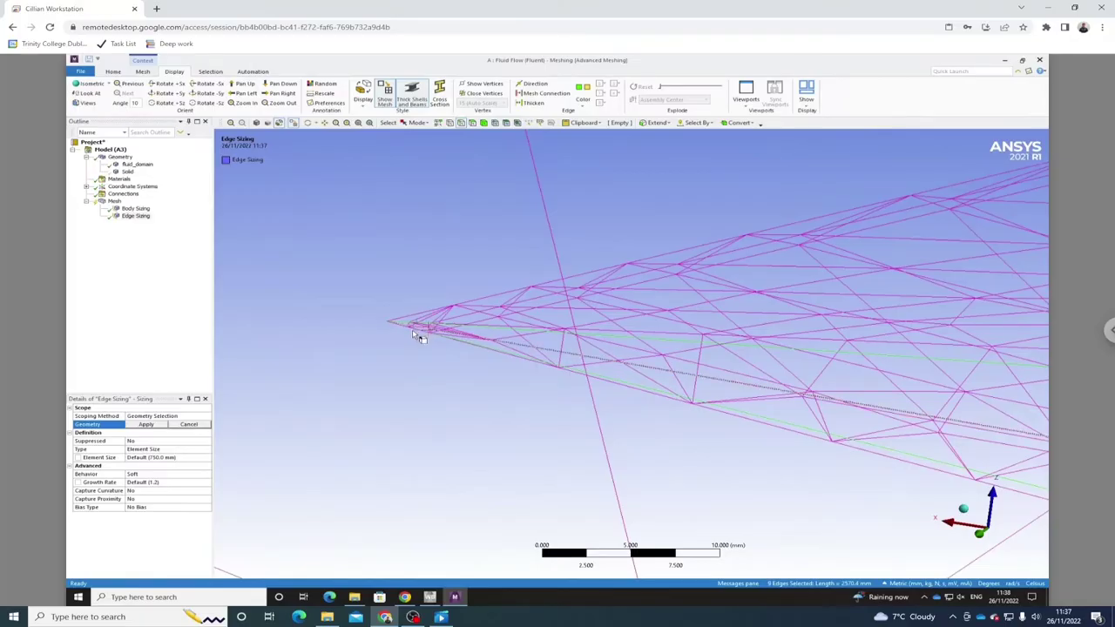
{"action": "scroll", "coordinate": [453, 352], "scroll_direction": "down", "scroll_amount": 2}
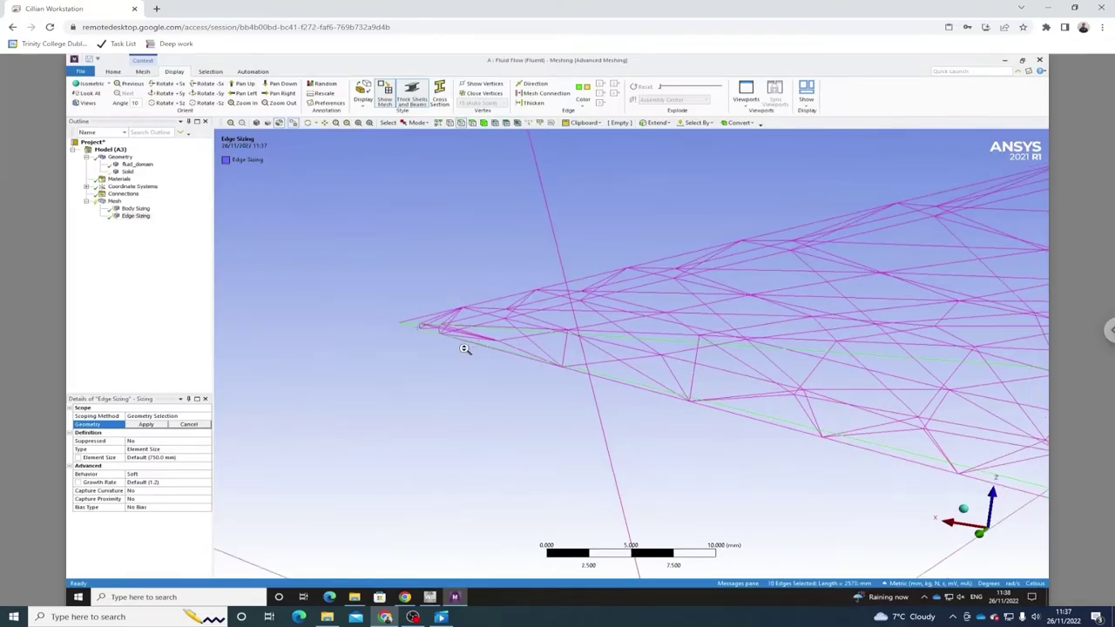
{"action": "left_click", "coordinate": [146, 424]}
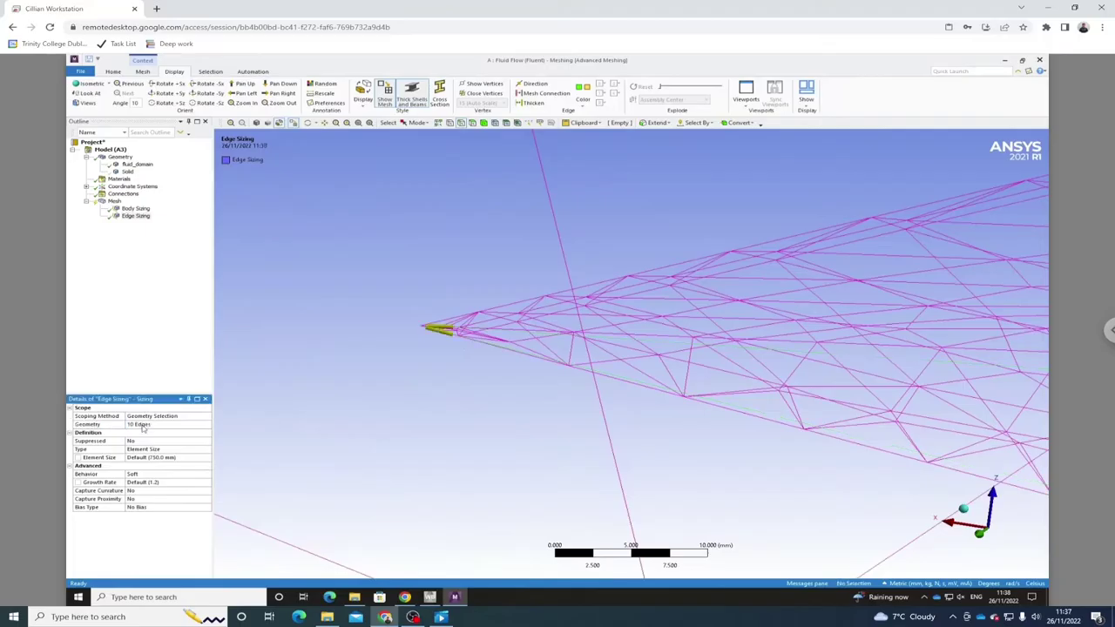
Reopen the edge sizing's geometry scope and check the highlighted edges around the wingtip profile.
{"action": "scroll", "coordinate": [343, 351], "scroll_direction": "down", "scroll_amount": 1}
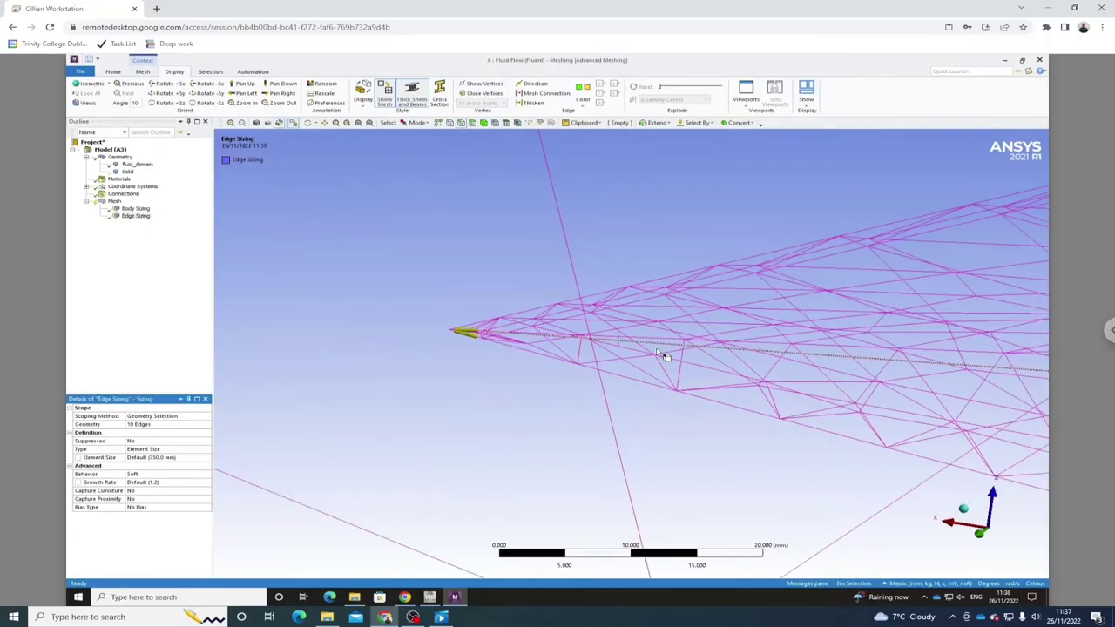
{"action": "scroll", "coordinate": [667, 357], "scroll_direction": "down", "scroll_amount": 1}
{"action": "middle_click_drag", "start_coordinate": [669, 359], "coordinate": [435, 383]}
{"action": "left_click", "coordinate": [160, 425]}
{"action": "middle_click_drag", "start_coordinate": [670, 392], "coordinate": [698, 344]}
{"action": "scroll", "coordinate": [699, 344], "scroll_direction": "down", "scroll_amount": 5}
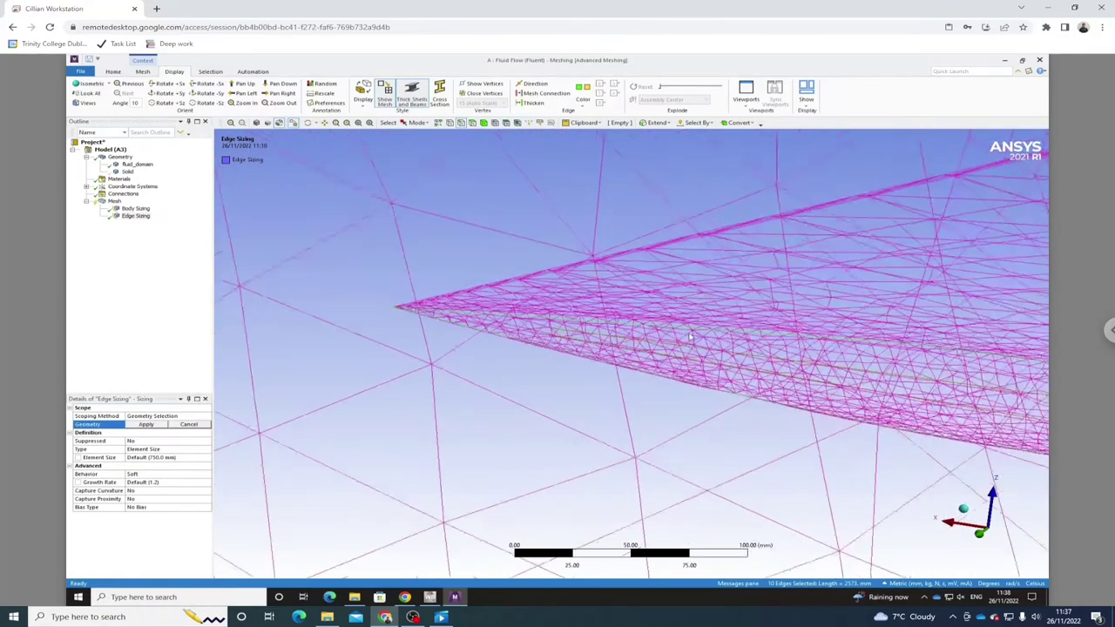
{"action": "scroll", "coordinate": [787, 376], "scroll_direction": "down", "scroll_amount": 3}
{"action": "middle_click_drag", "start_coordinate": [787, 376], "coordinate": [660, 369]}
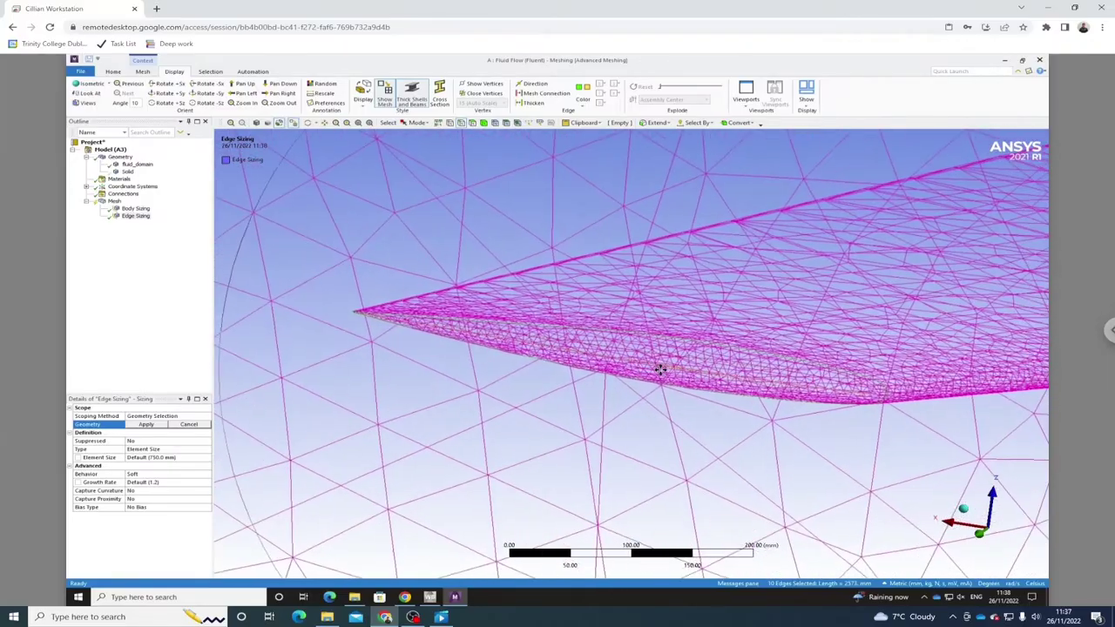
Set the edge sizing's element size to 5 mm and its behavior to Hard.
{"action": "left_click", "coordinate": [199, 457]}
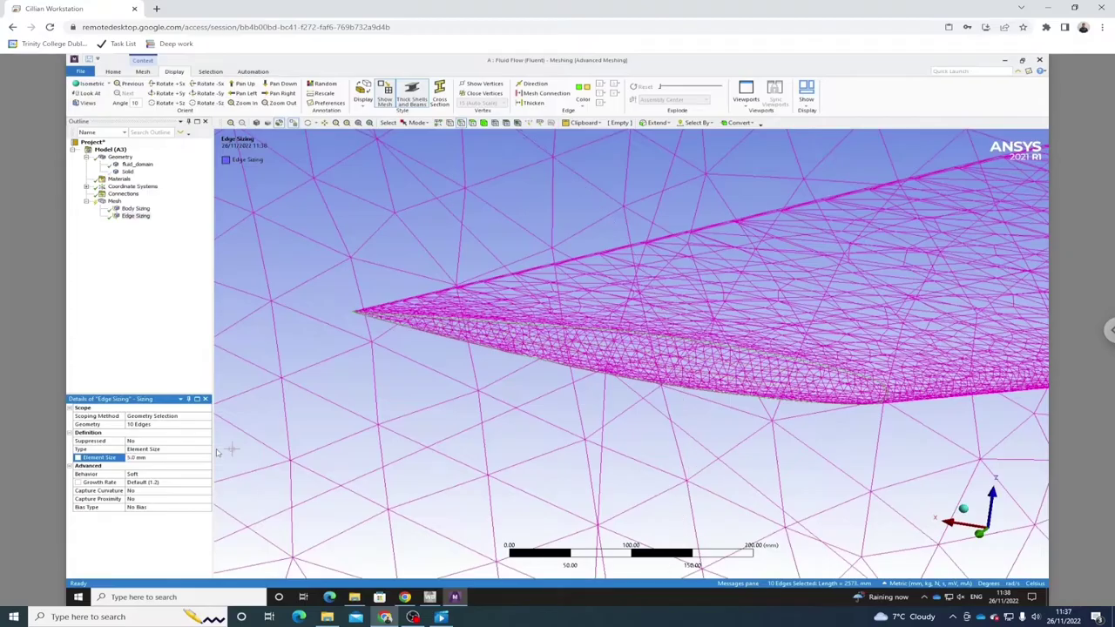
{"action": "left_click", "coordinate": [207, 473]}
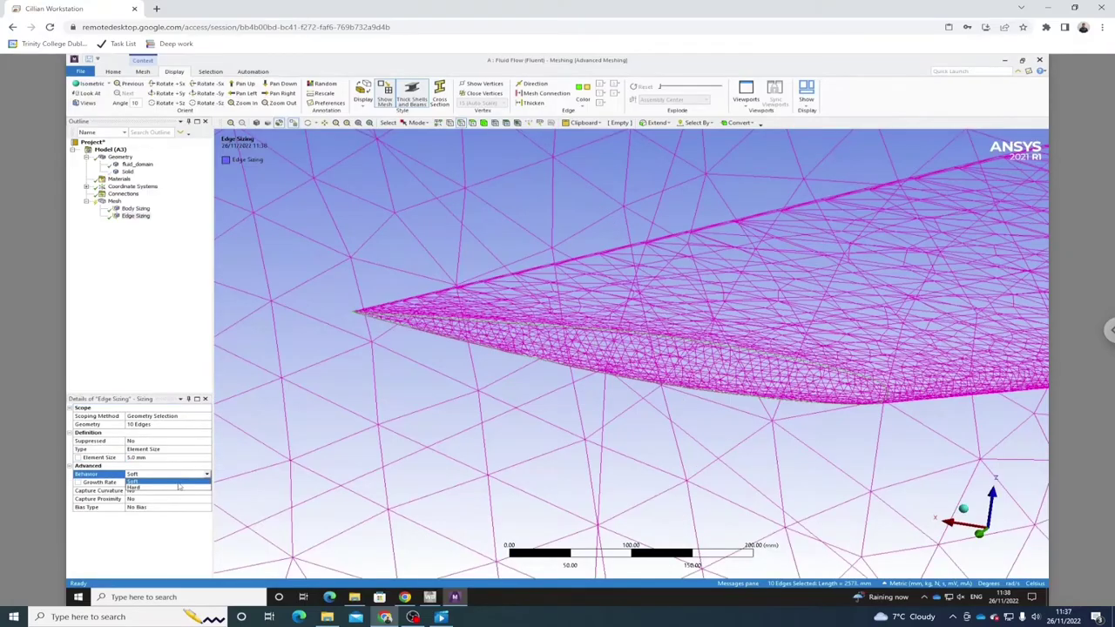
{"action": "left_click", "coordinate": [177, 489]}
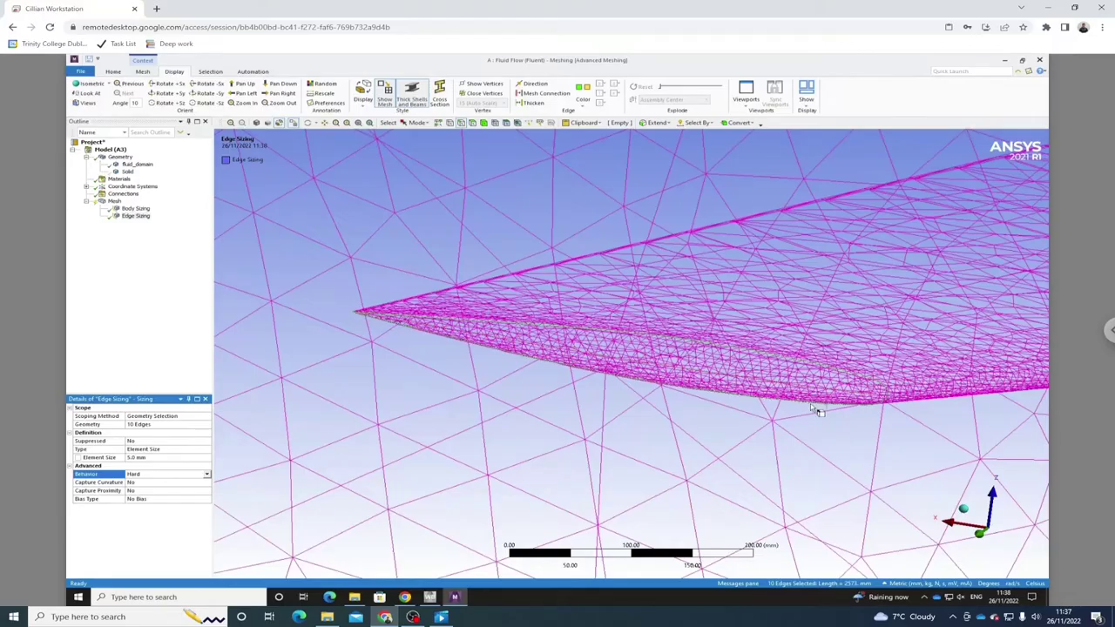
{"action": "scroll", "coordinate": [797, 396], "scroll_direction": "up", "scroll_amount": 5}
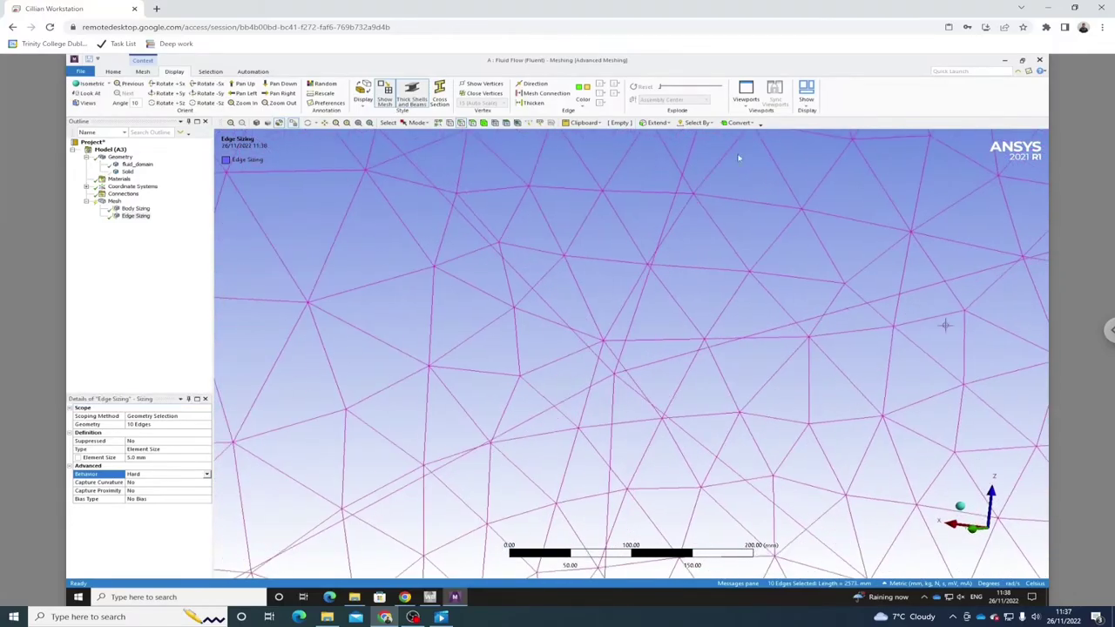
Regenerate the mesh with the profile edge sizing in place.
{"action": "left_click", "coordinate": [358, 123]}
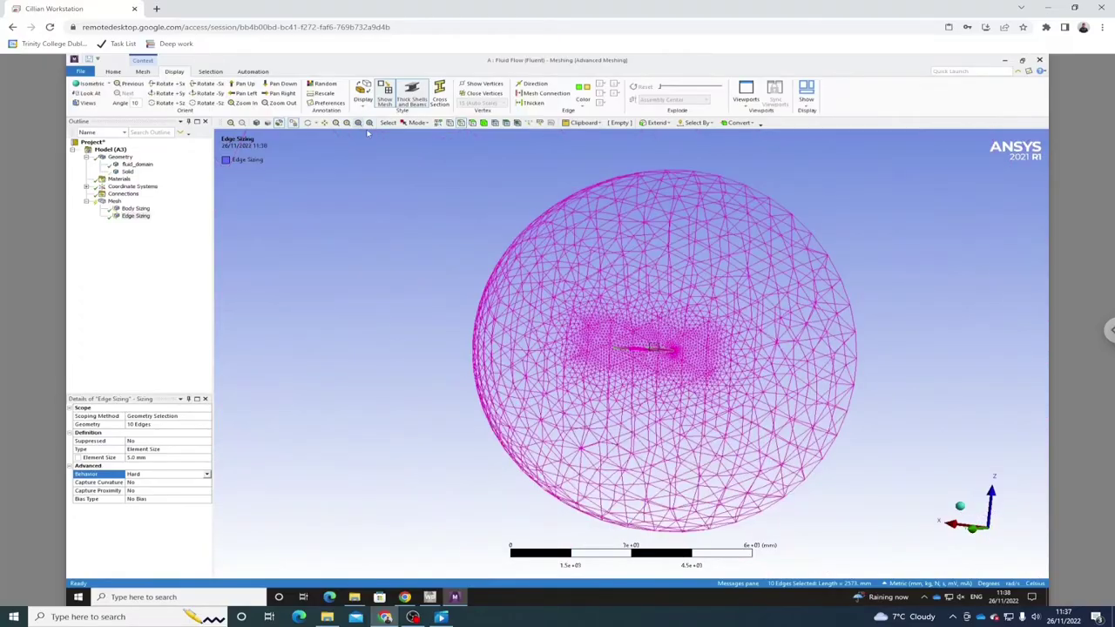
{"action": "middle_click_drag", "start_coordinate": [693, 350], "coordinate": [582, 360]}
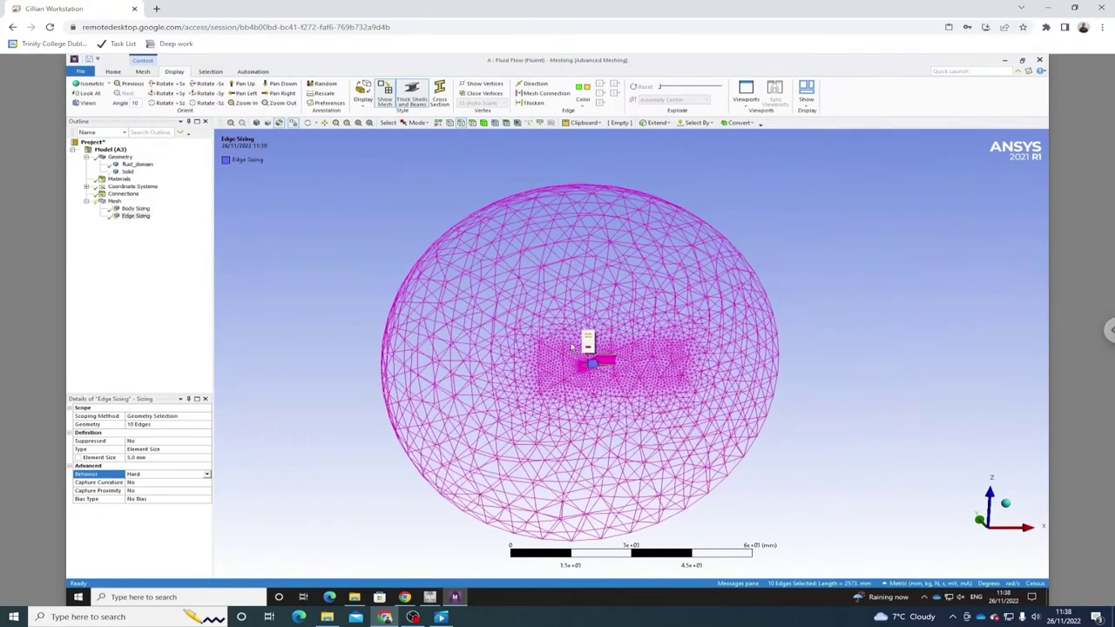
{"action": "scroll", "coordinate": [637, 380], "scroll_direction": "up", "scroll_amount": 10}
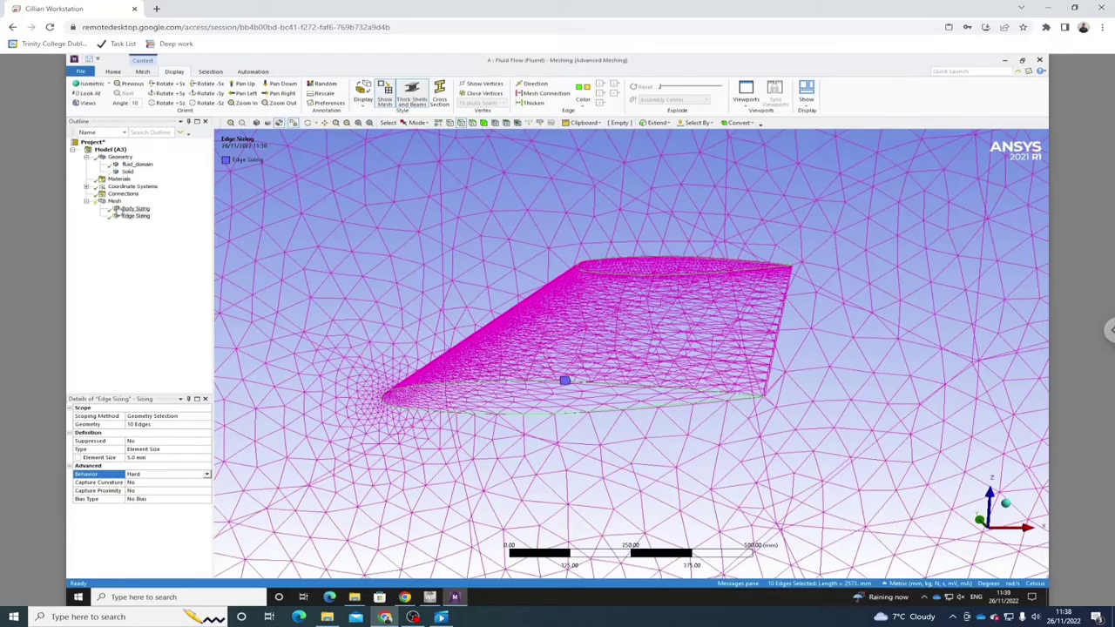
{"action": "left_click", "coordinate": [114, 201]}
{"action": "left_click", "coordinate": [143, 72]}
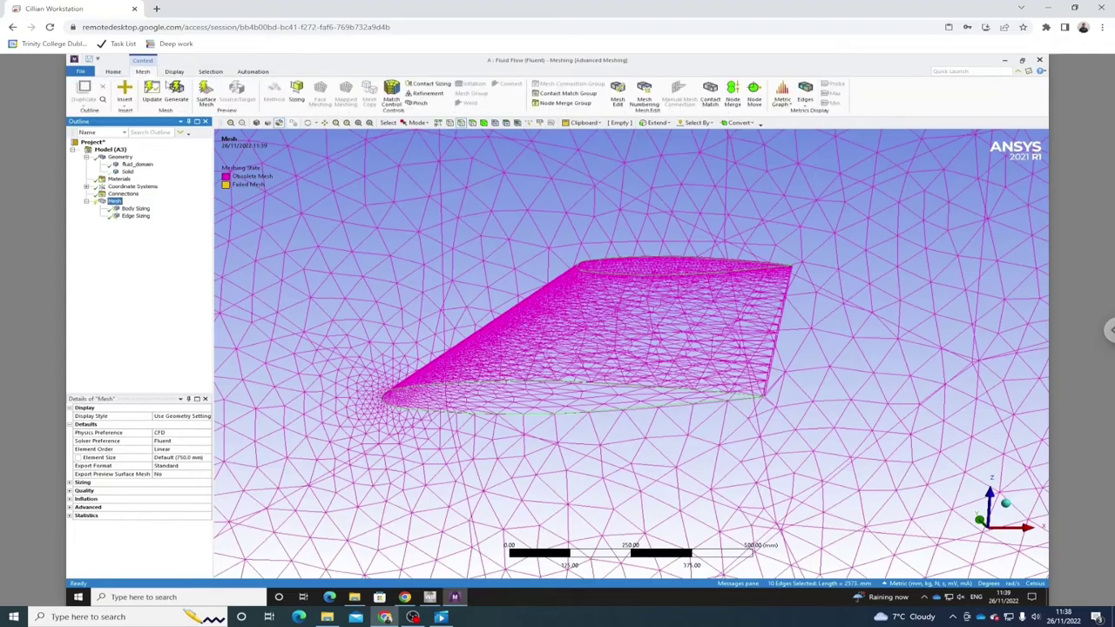
{"action": "left_click", "coordinate": [176, 91]}
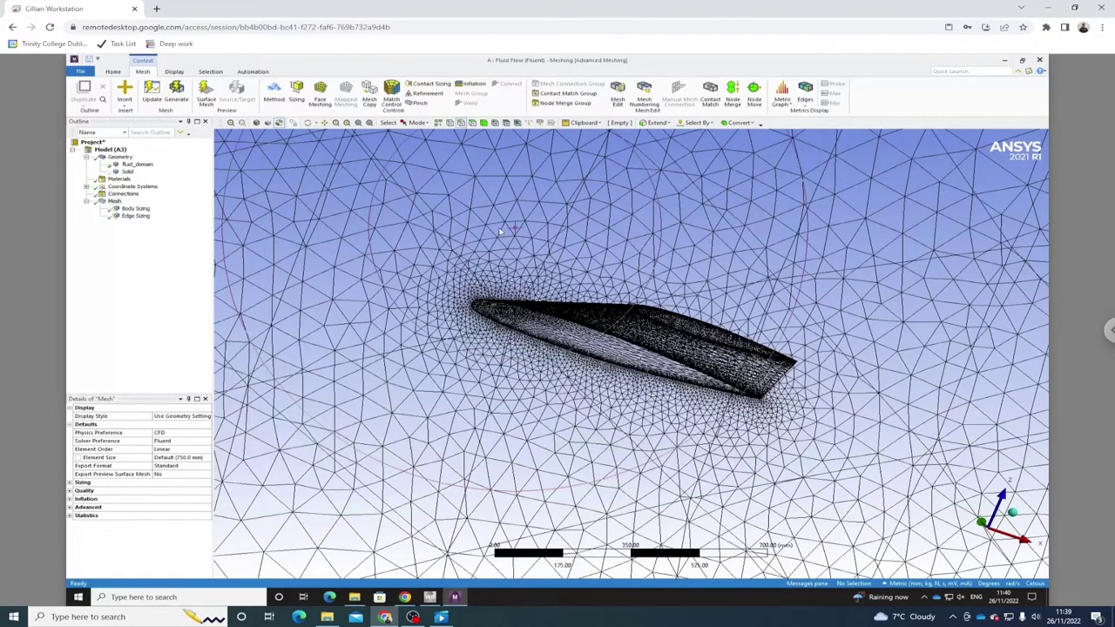
Change the model display style to Shaded Exterior and Edges and view the meshed wing.
{"action": "left_click", "coordinate": [175, 73]}
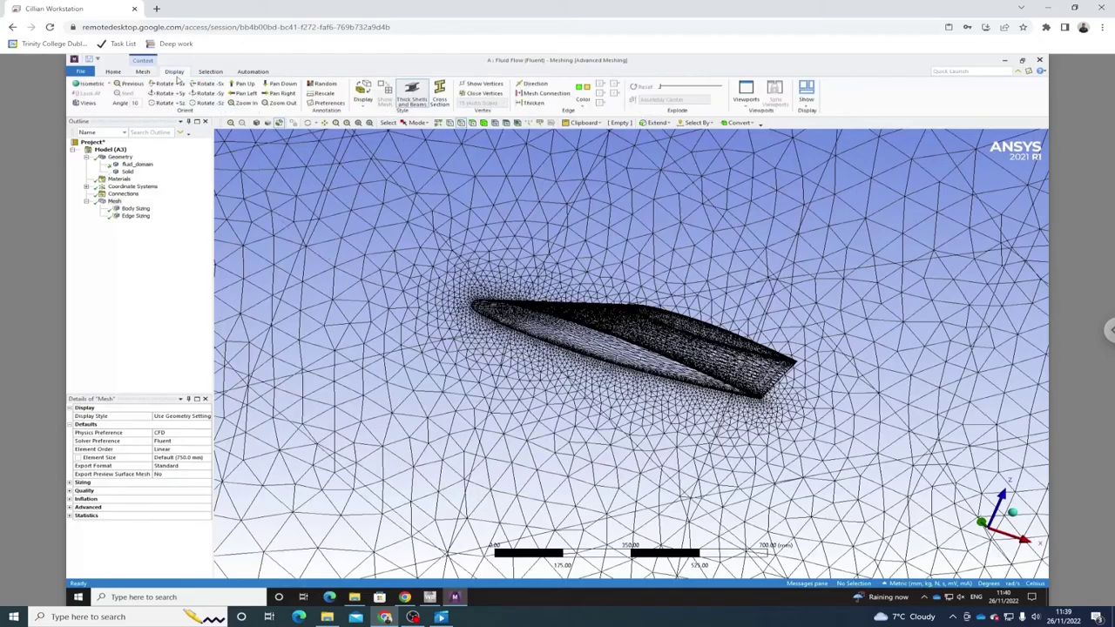
{"action": "left_click", "coordinate": [363, 94]}
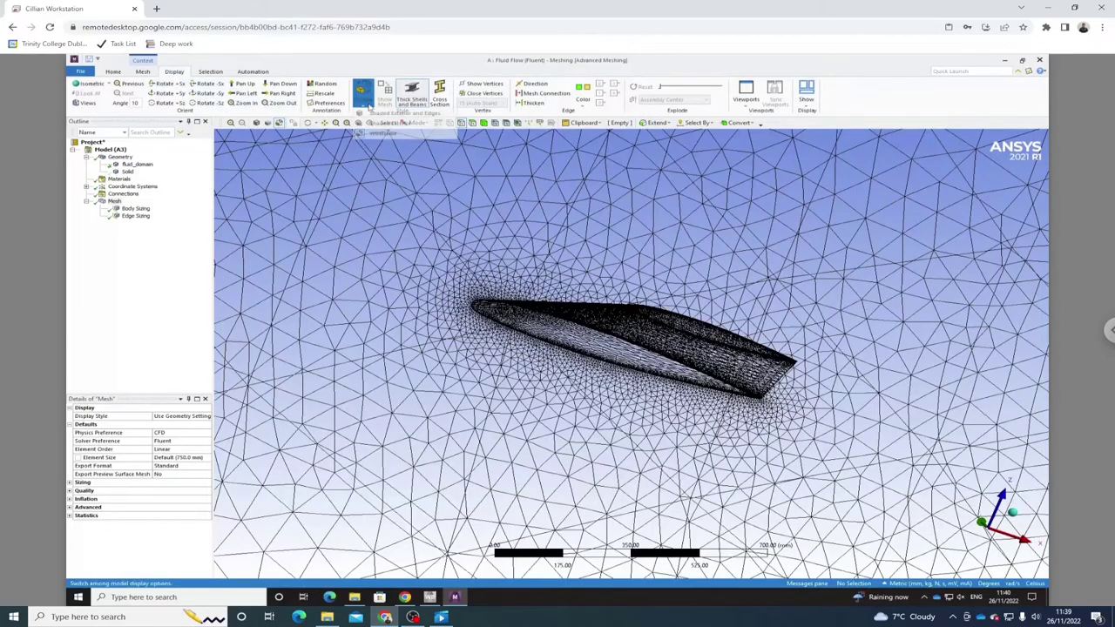
{"action": "left_click", "coordinate": [379, 115]}
{"action": "middle_click_drag", "start_coordinate": [558, 269], "coordinate": [519, 336]}
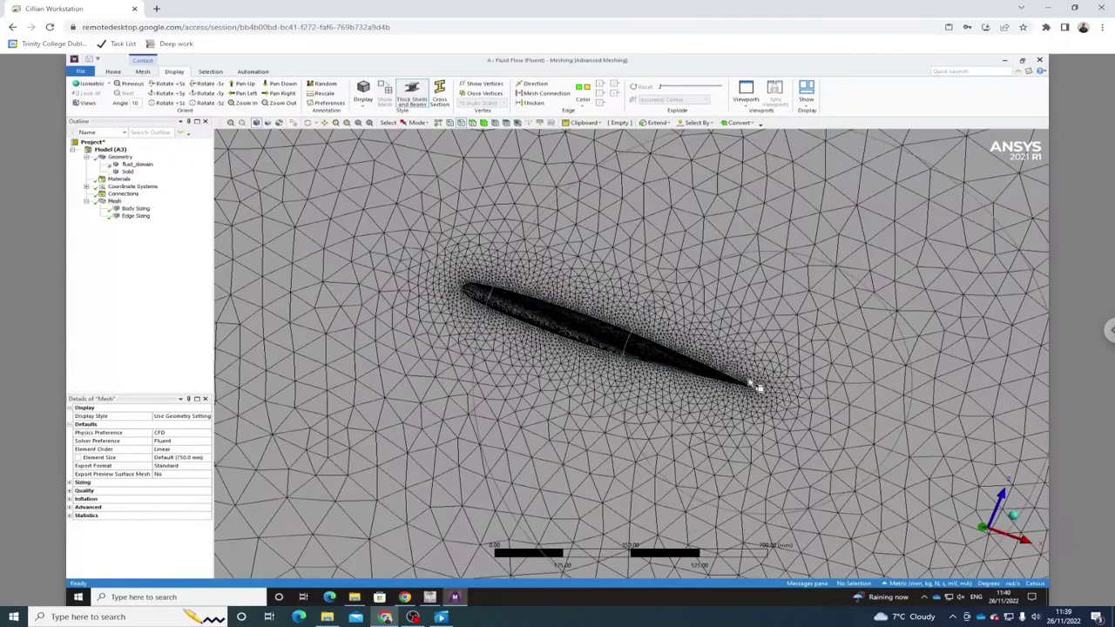
{"action": "middle_click_drag", "start_coordinate": [542, 319], "coordinate": [578, 337]}
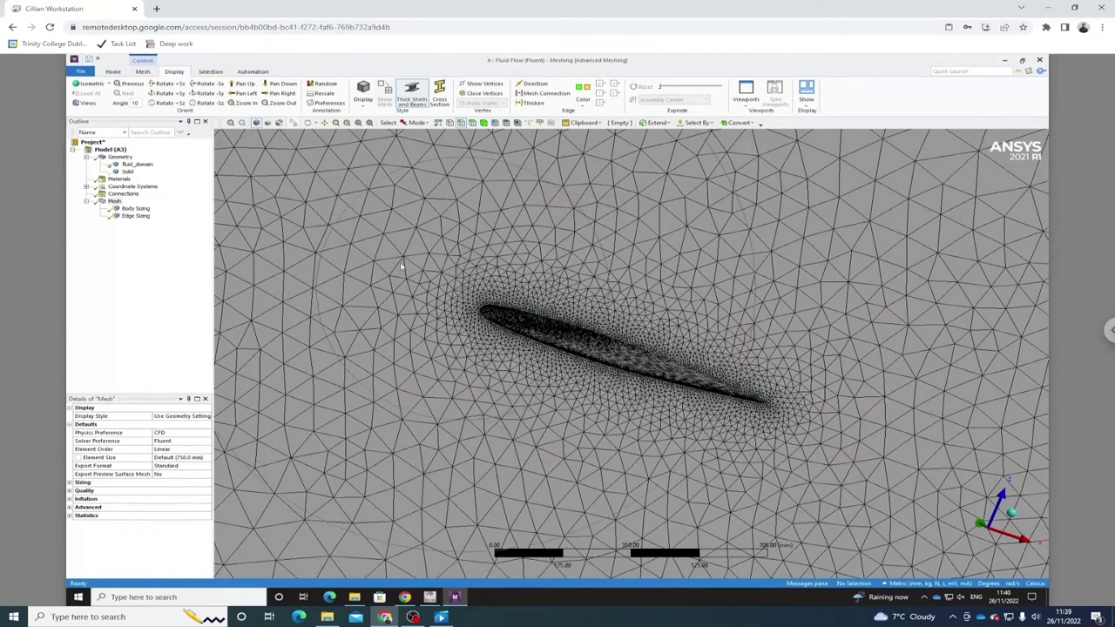
Insert a second sizing control under the mesh and select the wing's long spanwise leading and trailing edges.
{"action": "right_click", "coordinate": [113, 202]}
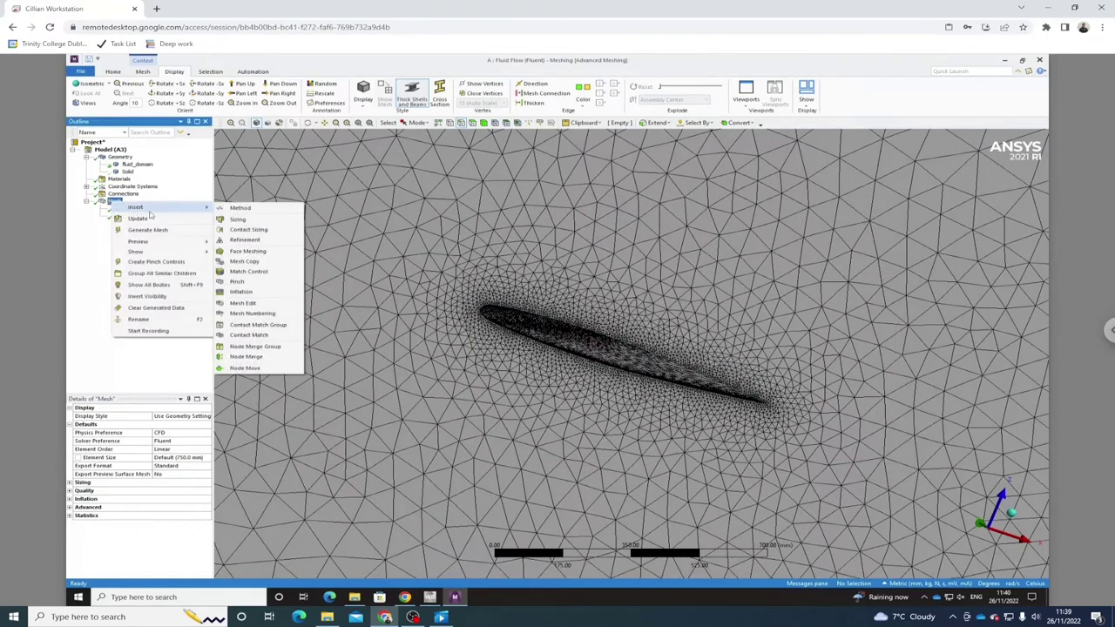
{"action": "left_click", "coordinate": [242, 218]}
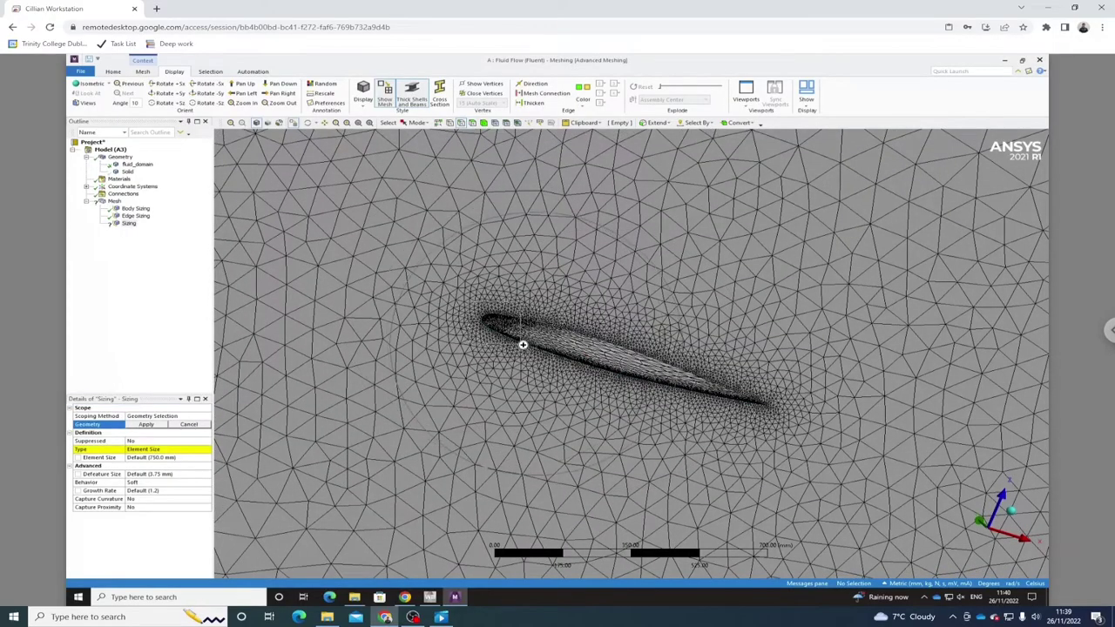
{"action": "scroll", "coordinate": [523, 344], "scroll_direction": "up", "scroll_amount": 5}
{"action": "middle_click_drag", "start_coordinate": [700, 316], "coordinate": [651, 258]}
{"action": "middle_click_drag", "start_coordinate": [788, 303], "coordinate": [636, 349]}
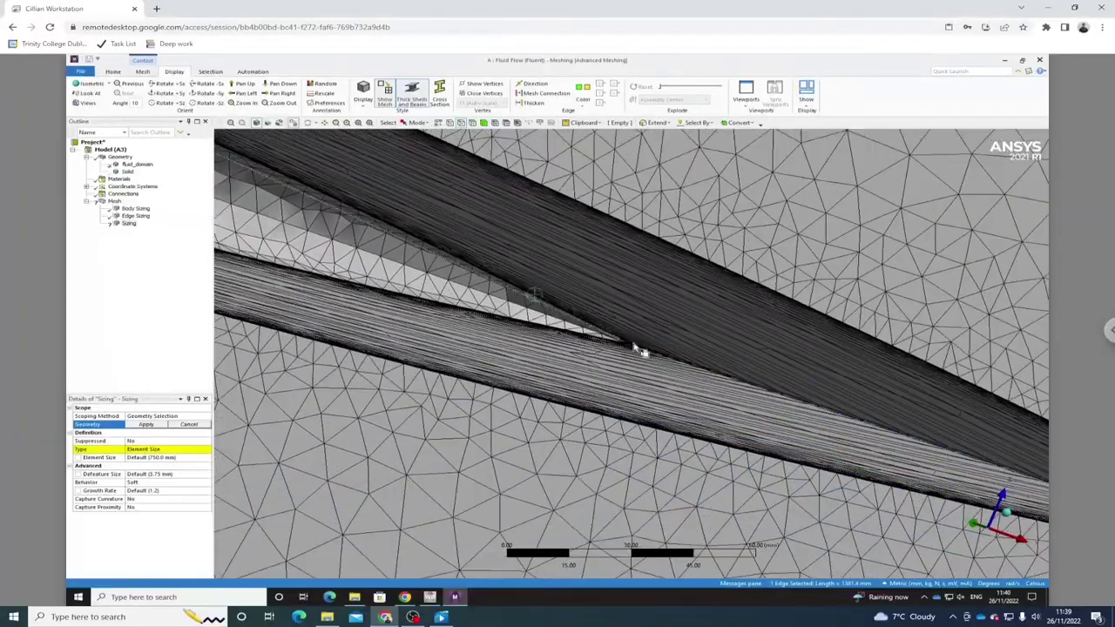
{"action": "left_click", "coordinate": [820, 410]}
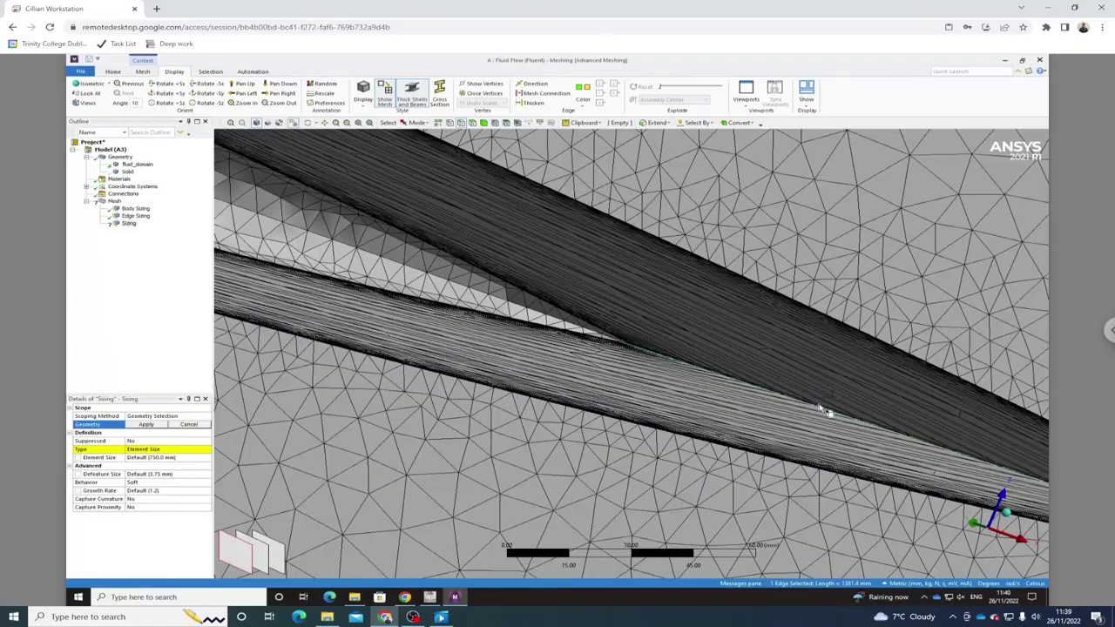
Apply the two-edge scope and set the new edge sizing's element size to 7.5 mm with Hard behavior.
{"action": "left_click", "coordinate": [154, 425]}
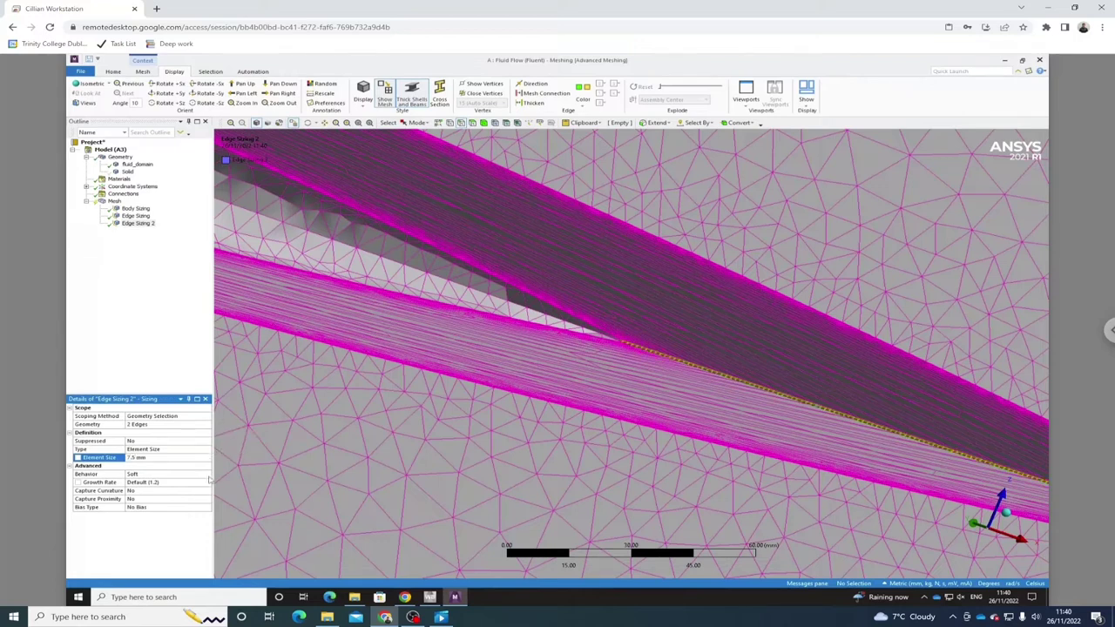
{"action": "left_click", "coordinate": [205, 474]}
{"action": "left_click", "coordinate": [187, 488]}
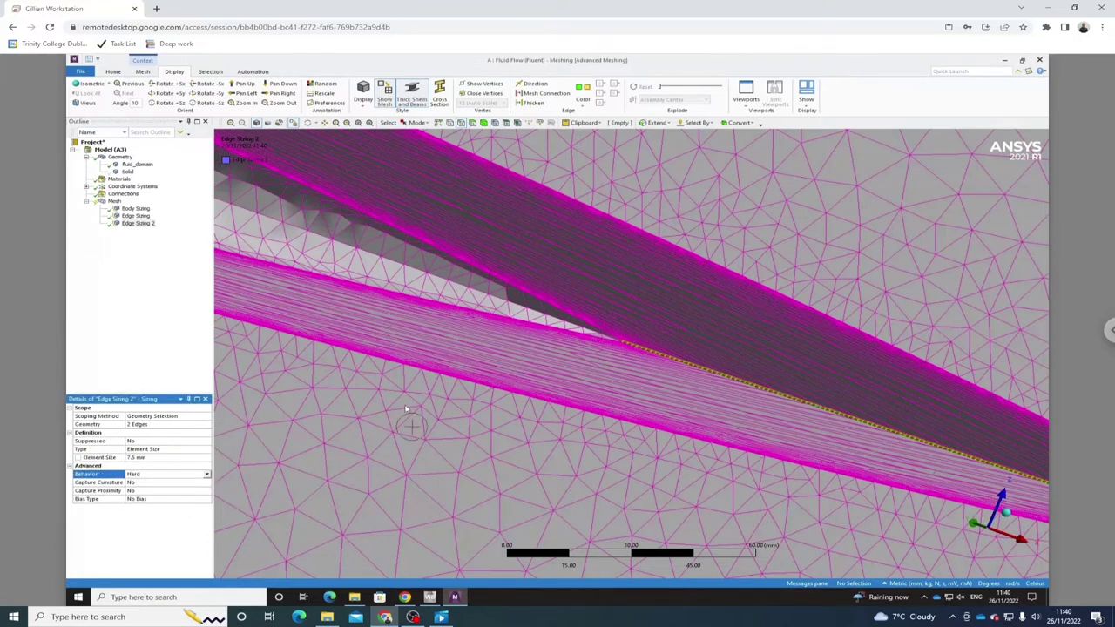
Regenerate the mesh with the added 7.5 mm spanwise edge sizing.
{"action": "scroll", "coordinate": [410, 401], "scroll_direction": "down", "scroll_amount": 5}
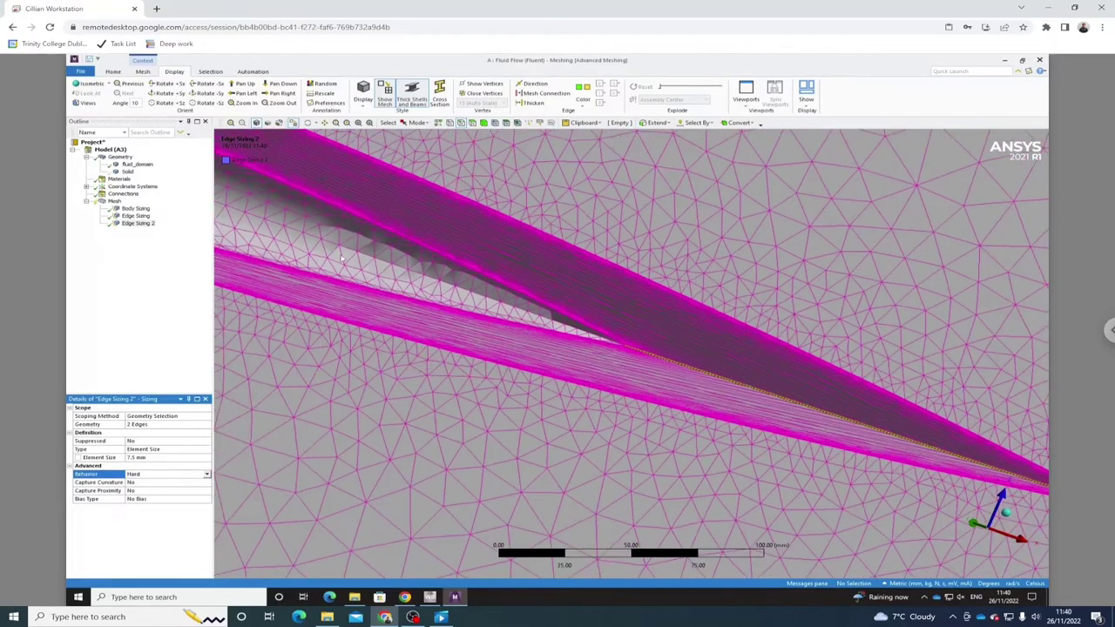
{"action": "left_click", "coordinate": [114, 202]}
{"action": "middle_click_drag", "start_coordinate": [444, 311], "coordinate": [508, 334]}
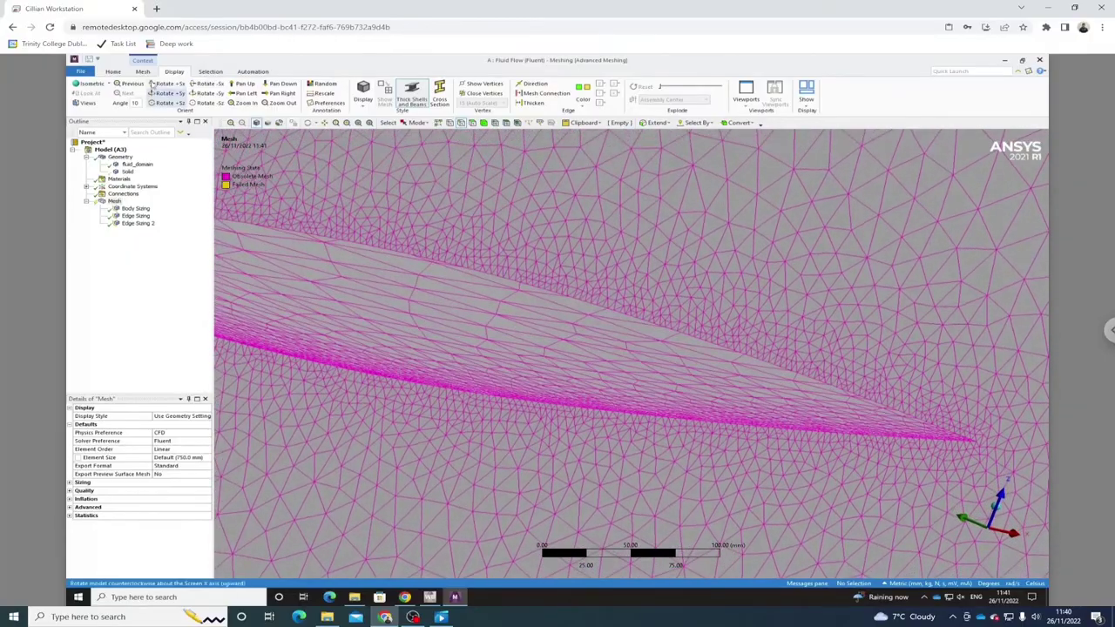
{"action": "left_click", "coordinate": [142, 71]}
{"action": "middle_click_drag", "start_coordinate": [448, 232], "coordinate": [512, 244]}
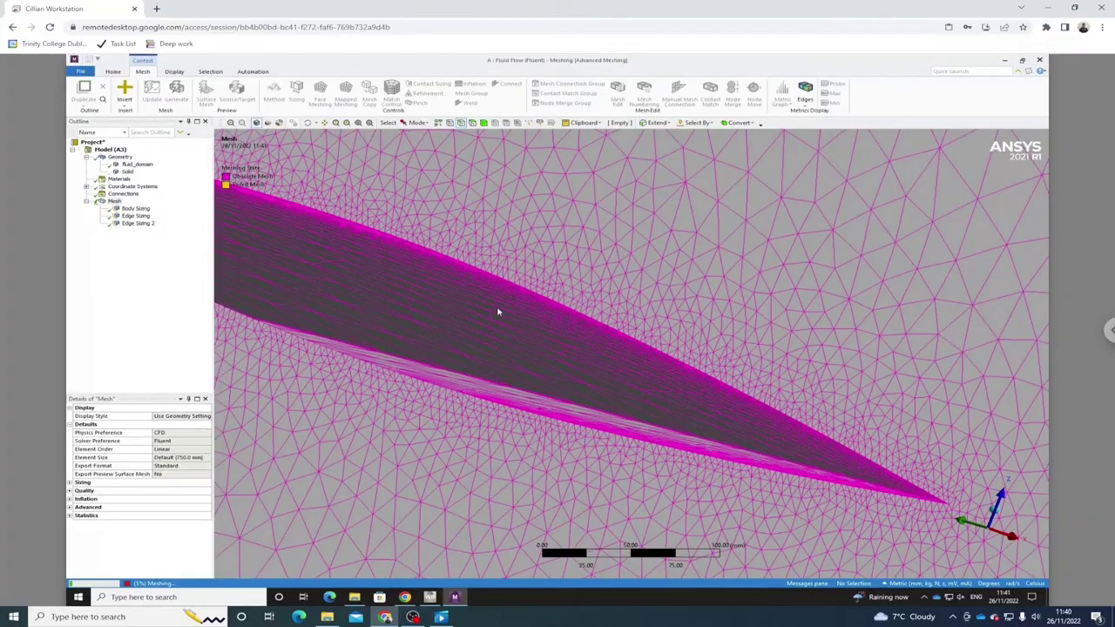
Check the new mesh around the wing and select the wing's two large faces, one on each side.
{"action": "middle_click_drag", "start_coordinate": [463, 348], "coordinate": [372, 319]}
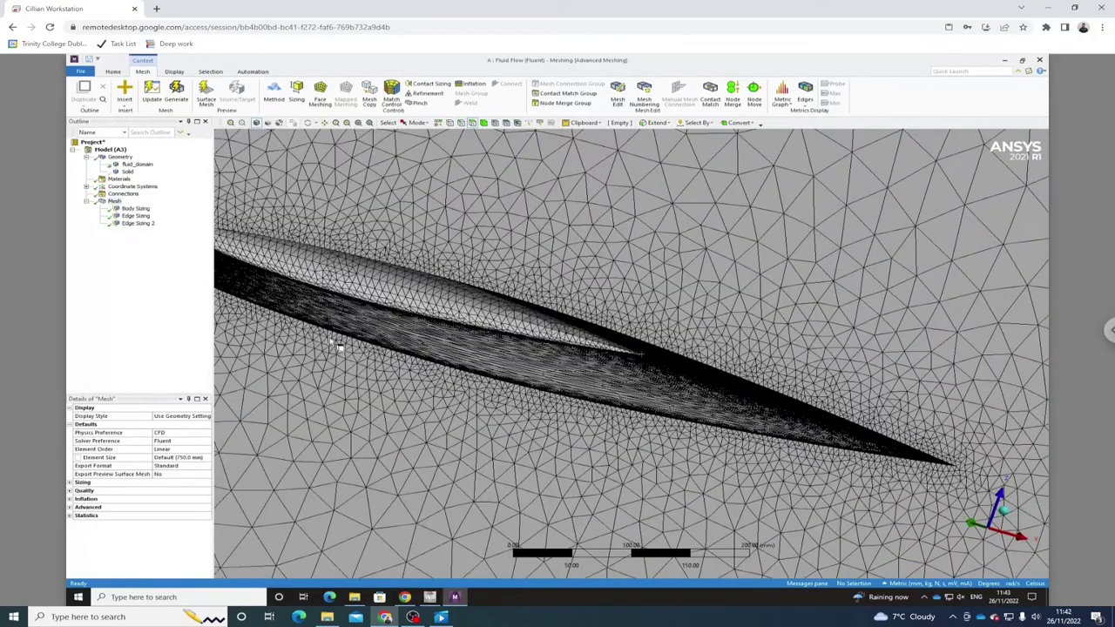
{"action": "scroll", "coordinate": [531, 353], "scroll_direction": "up", "scroll_amount": 3}
{"action": "mouse_move", "coordinate": [540, 360]}
{"action": "middle_mouse_down"}
{"action": "mouse_move", "coordinate": [558, 365]}
{"action": "mouse_move", "coordinate": [543, 340]}
{"action": "middle_mouse_up"}
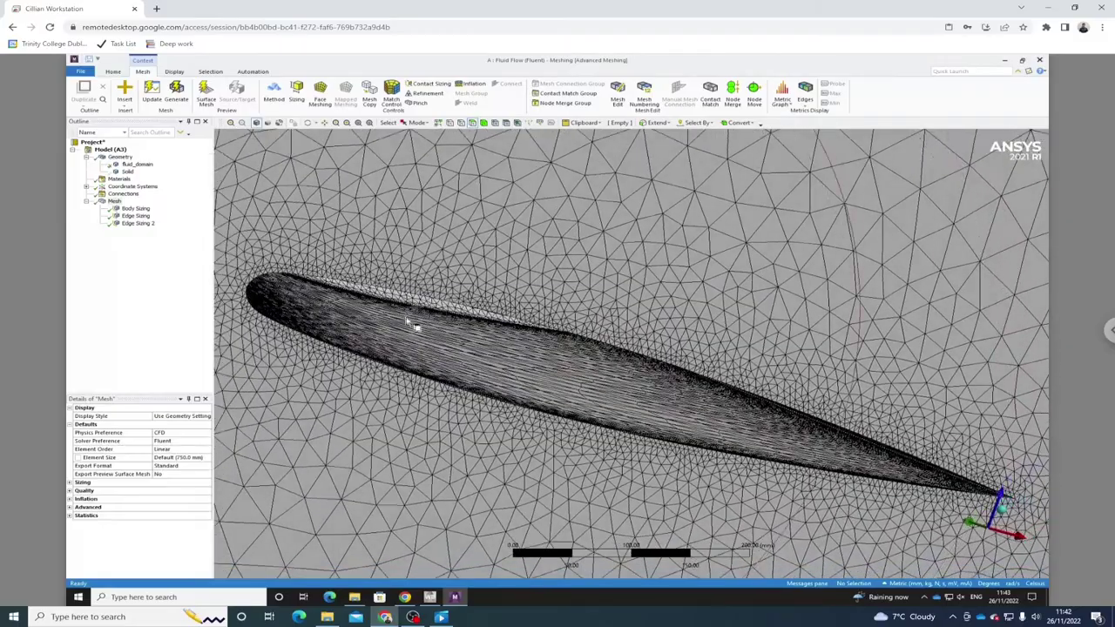
{"action": "middle_click_drag", "start_coordinate": [601, 311], "coordinate": [598, 311]}
{"action": "middle_click_drag", "start_coordinate": [573, 373], "coordinate": [527, 377]}
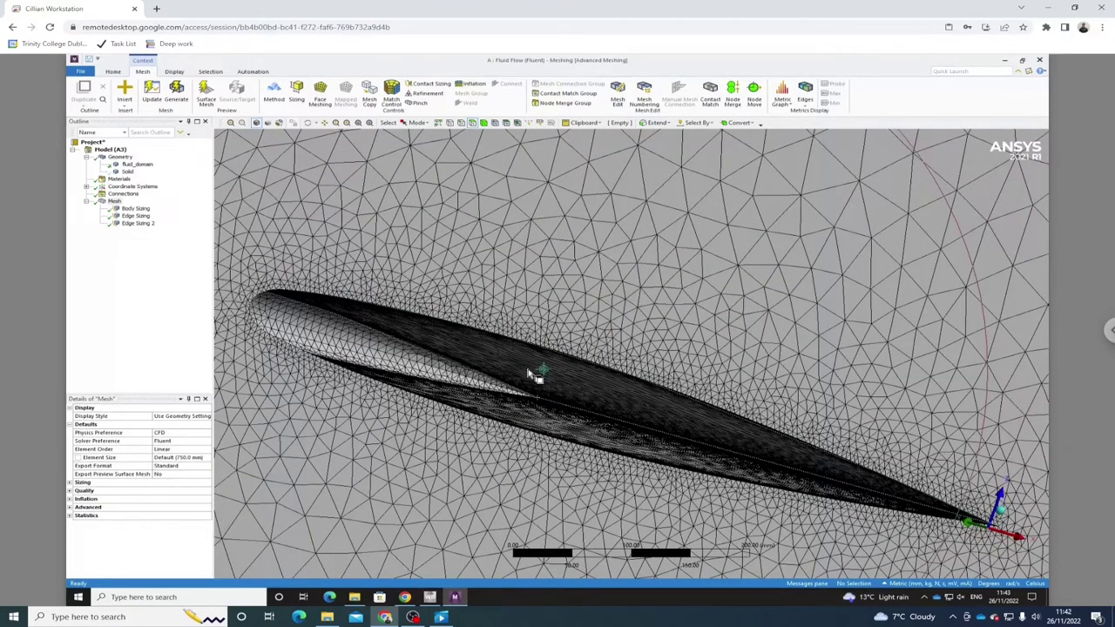
{"action": "middle_click_drag", "start_coordinate": [615, 299], "coordinate": [605, 266], "text": "ctrl"}
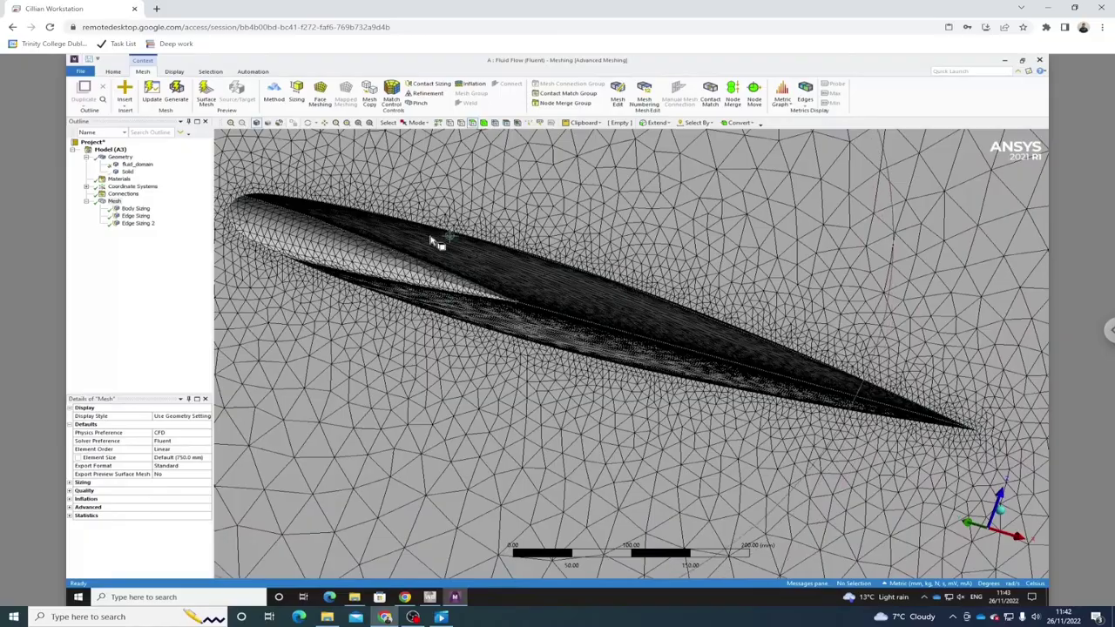
{"action": "left_click", "coordinate": [472, 123]}
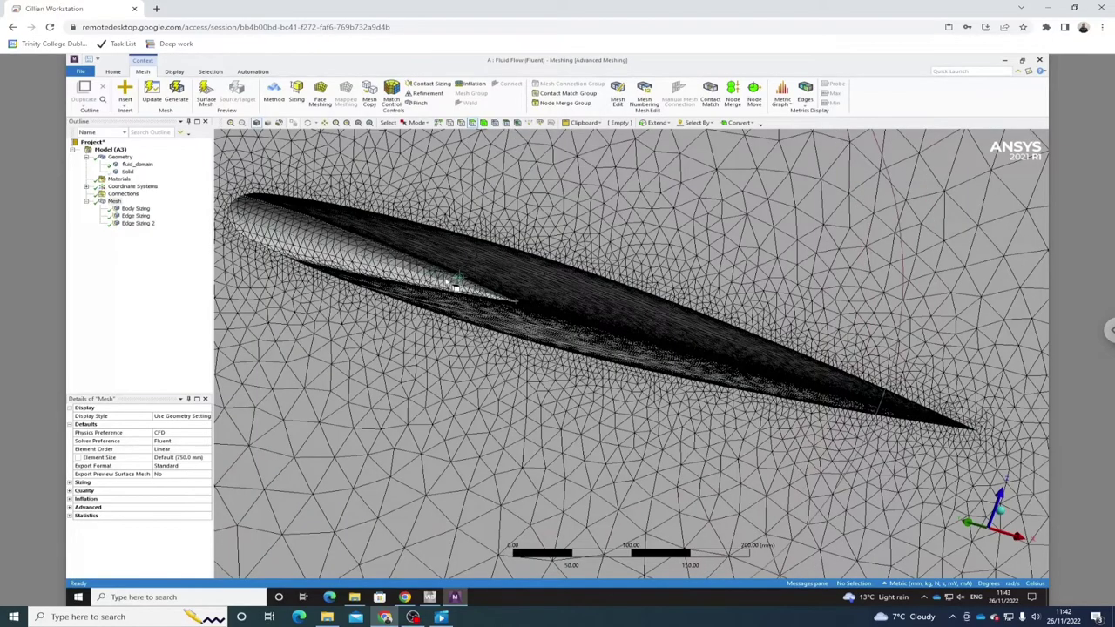
{"action": "left_click", "coordinate": [687, 333]}
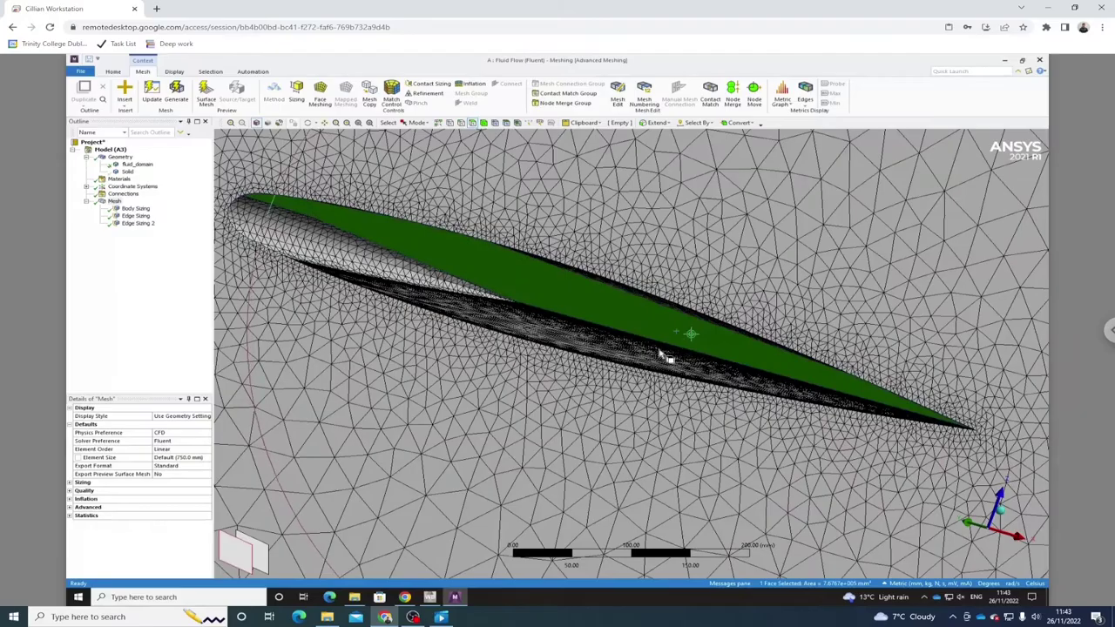
{"action": "middle_click_drag", "start_coordinate": [653, 356], "coordinate": [595, 393]}
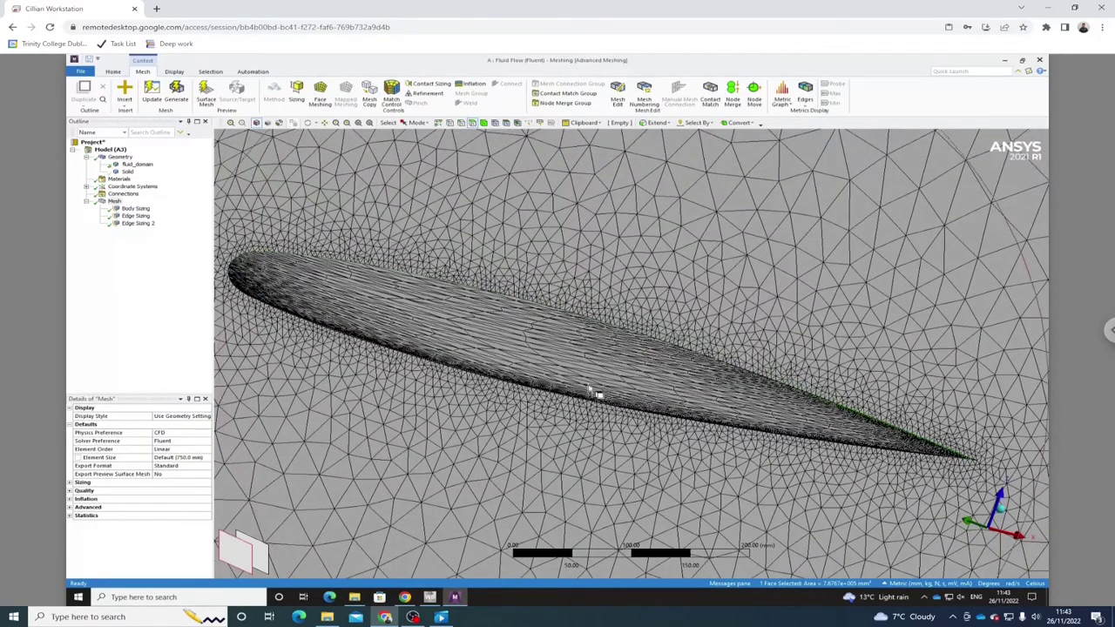
{"action": "left_click", "coordinate": [597, 379], "text": "ctrl"}
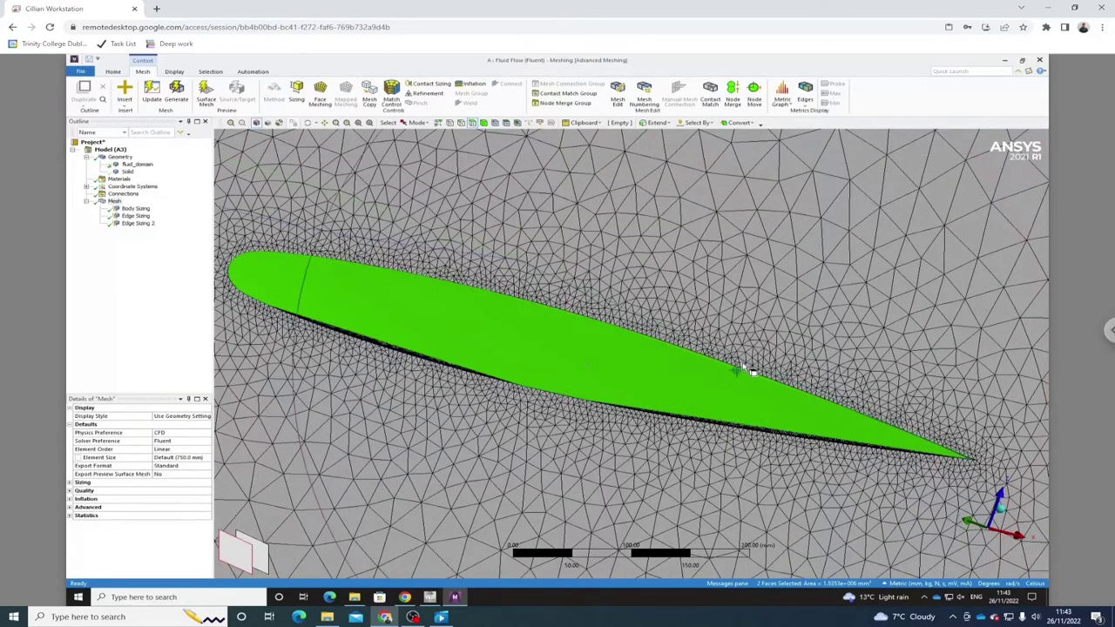
Add the remaining small faces around the wing's trailing edge and tip to make a ten-face selection.
{"action": "scroll", "coordinate": [751, 371], "scroll_direction": "up", "scroll_amount": 5}
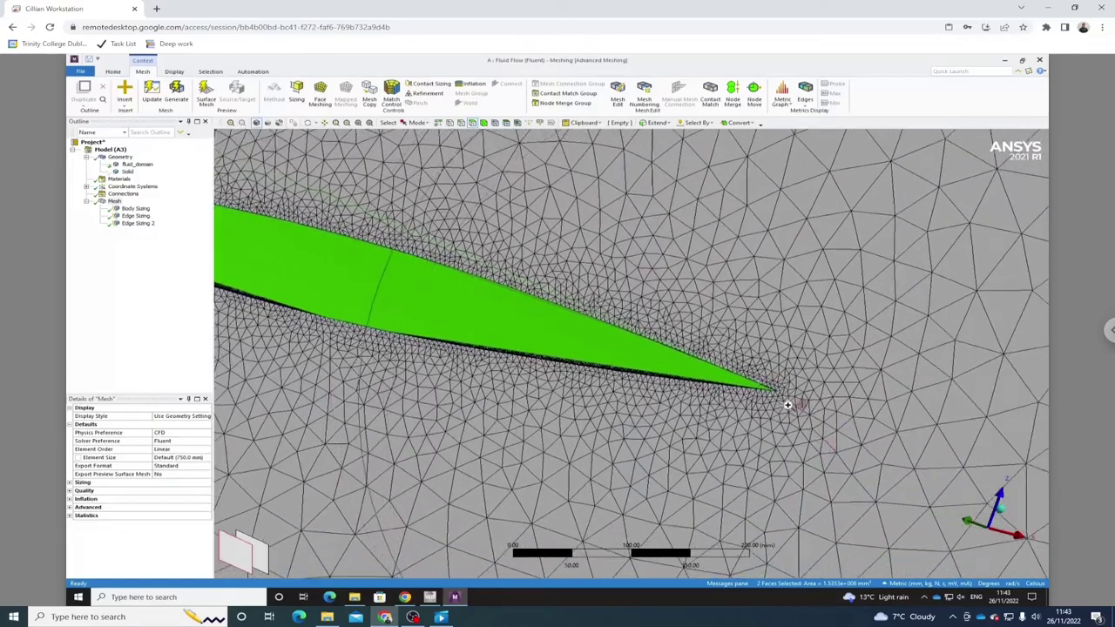
{"action": "scroll", "coordinate": [787, 405], "scroll_direction": "up", "scroll_amount": 5}
{"action": "mouse_move", "coordinate": [815, 399]}
{"action": "middle_mouse_down"}
{"action": "mouse_move", "coordinate": [763, 378]}
{"action": "mouse_move", "coordinate": [723, 383]}
{"action": "mouse_move", "coordinate": [549, 348]}
{"action": "mouse_move", "coordinate": [528, 322]}
{"action": "mouse_move", "coordinate": [398, 266]}
{"action": "mouse_move", "coordinate": [898, 273]}
{"action": "mouse_move", "coordinate": [424, 188]}
{"action": "mouse_move", "coordinate": [363, 189]}
{"action": "mouse_move", "coordinate": [381, 206]}
{"action": "mouse_move", "coordinate": [374, 216]}
{"action": "mouse_move", "coordinate": [809, 271]}
{"action": "mouse_move", "coordinate": [643, 311]}
{"action": "mouse_move", "coordinate": [552, 296]}
{"action": "mouse_move", "coordinate": [505, 261]}
{"action": "mouse_move", "coordinate": [488, 288]}
{"action": "mouse_move", "coordinate": [722, 323]}
{"action": "mouse_move", "coordinate": [751, 338]}
{"action": "mouse_move", "coordinate": [779, 340]}
{"action": "mouse_move", "coordinate": [777, 327]}
{"action": "mouse_move", "coordinate": [806, 348]}
{"action": "mouse_move", "coordinate": [811, 438]}
{"action": "mouse_move", "coordinate": [696, 403]}
{"action": "mouse_move", "coordinate": [888, 462]}
{"action": "mouse_move", "coordinate": [792, 425]}
{"action": "mouse_move", "coordinate": [802, 431]}
{"action": "mouse_move", "coordinate": [801, 418]}
{"action": "mouse_move", "coordinate": [622, 374]}
{"action": "mouse_move", "coordinate": [508, 328]}
{"action": "mouse_move", "coordinate": [465, 331]}
{"action": "mouse_move", "coordinate": [368, 294]}
{"action": "mouse_move", "coordinate": [349, 259]}
{"action": "mouse_move", "coordinate": [330, 260]}
{"action": "mouse_move", "coordinate": [331, 242]}
{"action": "mouse_move", "coordinate": [310, 253]}
{"action": "mouse_move", "coordinate": [505, 270]}
{"action": "mouse_move", "coordinate": [579, 254]}
{"action": "mouse_move", "coordinate": [502, 253]}
{"action": "mouse_move", "coordinate": [779, 291]}
{"action": "mouse_move", "coordinate": [814, 349]}
{"action": "mouse_move", "coordinate": [547, 259]}
{"action": "mouse_move", "coordinate": [566, 258]}
{"action": "middle_mouse_up"}
{"action": "left_click", "coordinate": [682, 375], "text": "ctrl"}
{"action": "scroll", "coordinate": [810, 357], "scroll_direction": "up", "scroll_amount": 5}
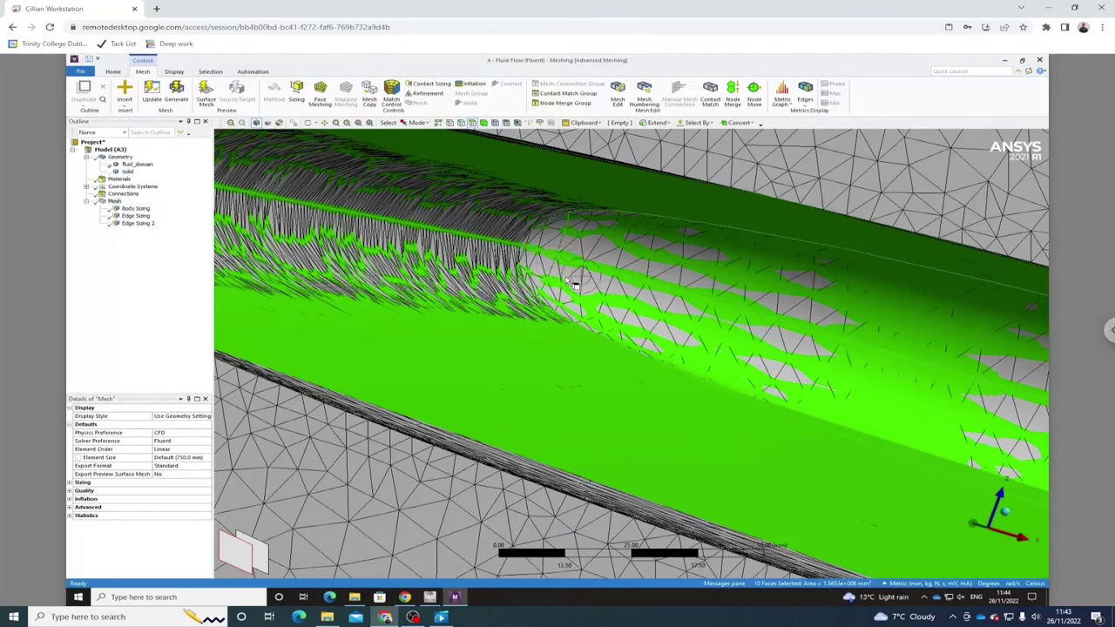
Create a named selection called airfoil-surface from the ten selected wing faces.
{"action": "middle_click_drag", "start_coordinate": [574, 288], "coordinate": [608, 320]}
{"action": "right_click", "coordinate": [610, 324]}
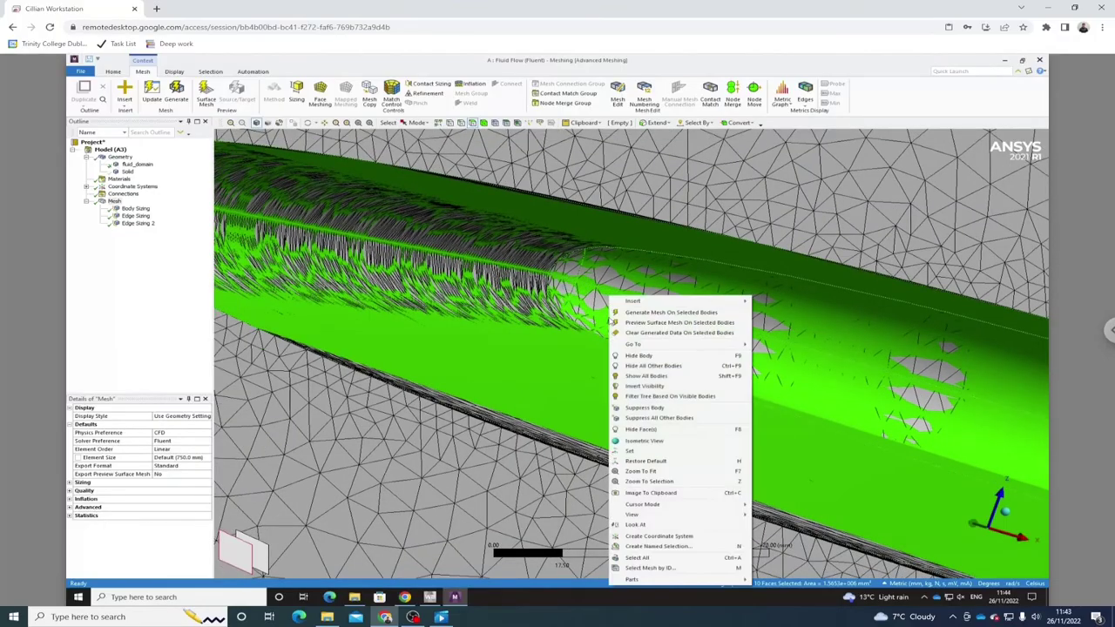
{"action": "left_click", "coordinate": [658, 546]}
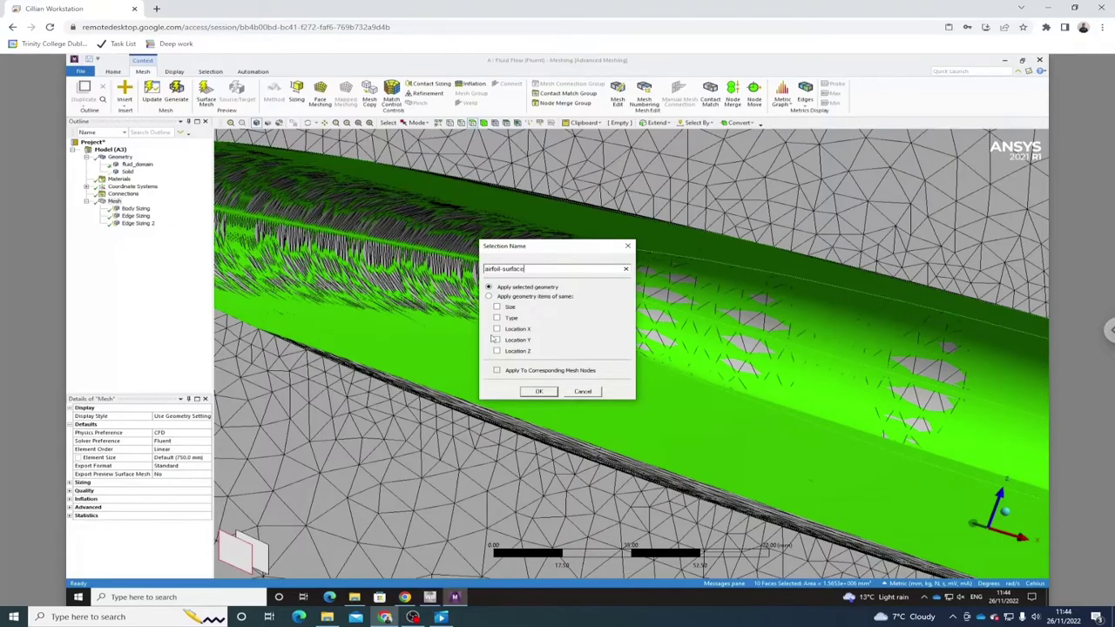
{"action": "type", "text": "airfoil-surface"}
{"action": "key", "text": "Return"}
Check the mesh near the wing's leading edge and tip and insert another sizing control under the mesh.
{"action": "middle_click_drag", "start_coordinate": [578, 351], "coordinate": [645, 361]}
{"action": "scroll", "coordinate": [645, 362], "scroll_direction": "up", "scroll_amount": 5}
{"action": "scroll", "coordinate": [665, 360], "scroll_direction": "down", "scroll_amount": 5}
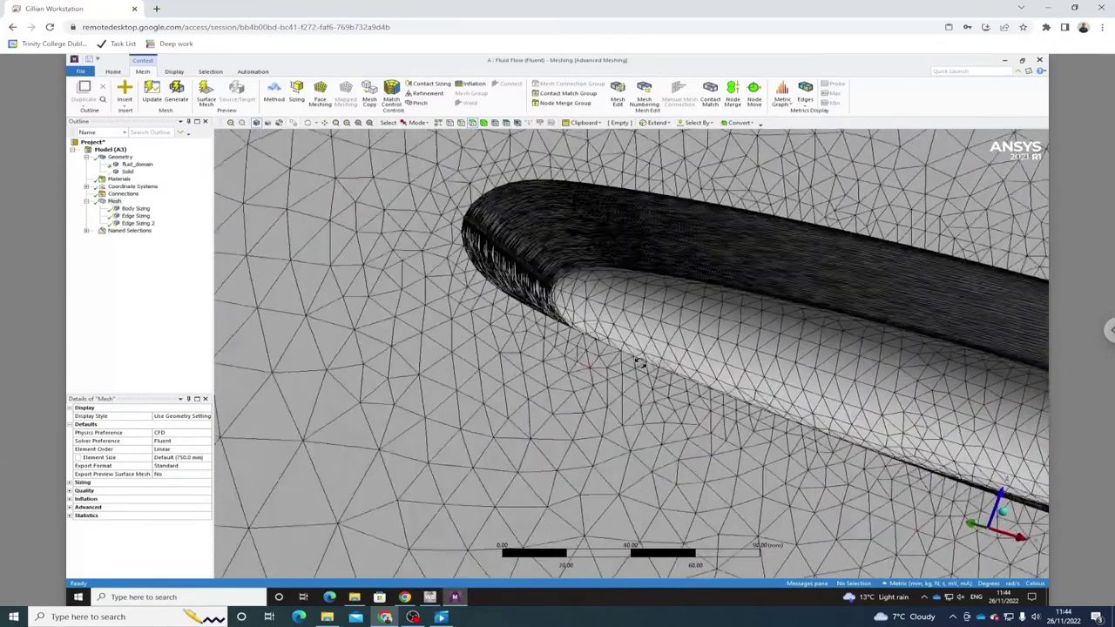
{"action": "middle_click_drag", "start_coordinate": [542, 311], "coordinate": [577, 324]}
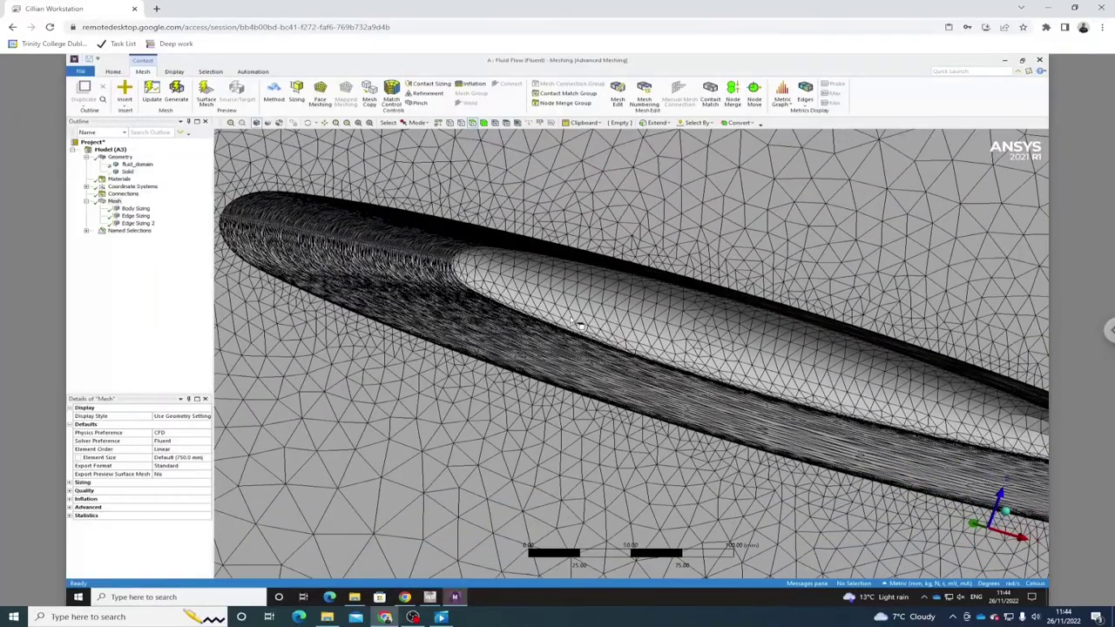
{"action": "right_click", "coordinate": [114, 202]}
{"action": "mouse_move", "coordinate": [199, 203]}
{"action": "left_click", "coordinate": [257, 219]}
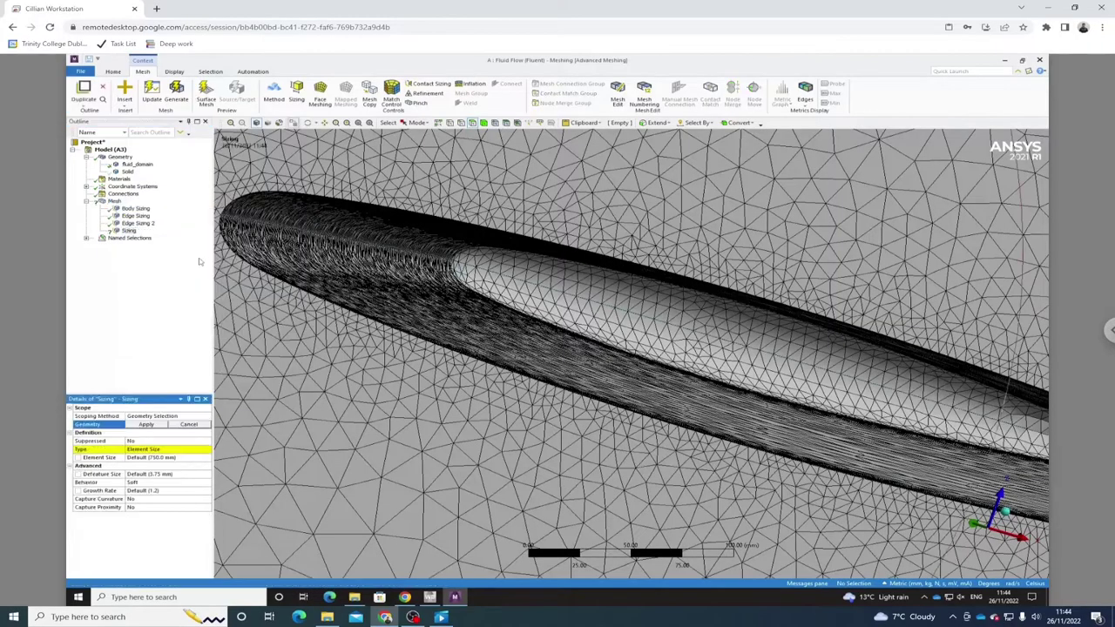
Scope the new Sizing control by Named Selection to airfoil-surface.
{"action": "left_click", "coordinate": [206, 417]}
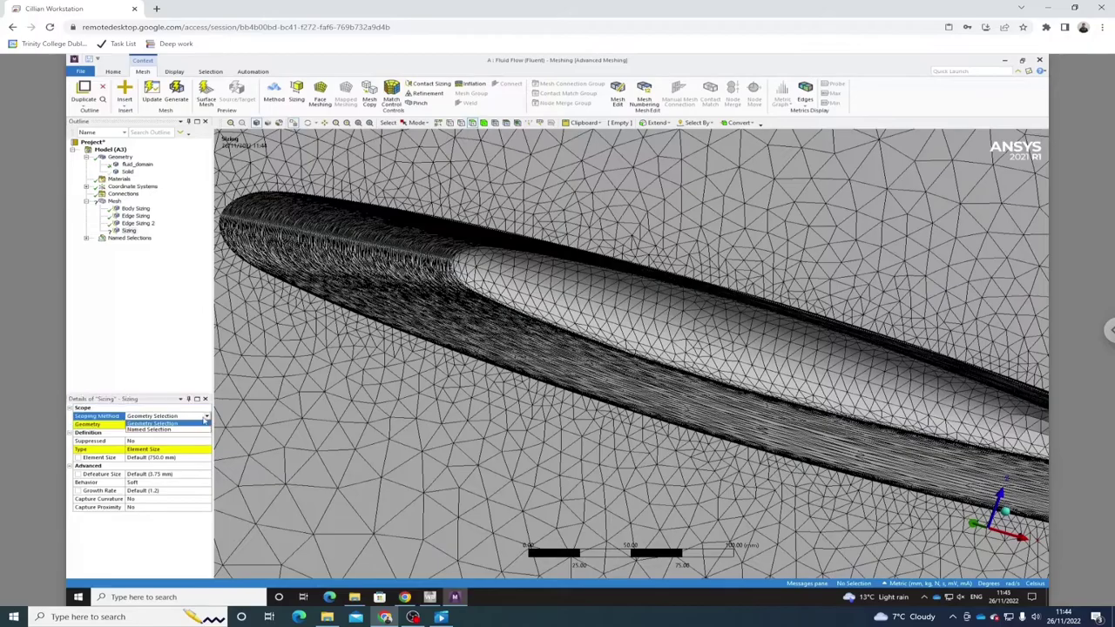
{"action": "left_click", "coordinate": [195, 429]}
{"action": "left_click", "coordinate": [202, 425]}
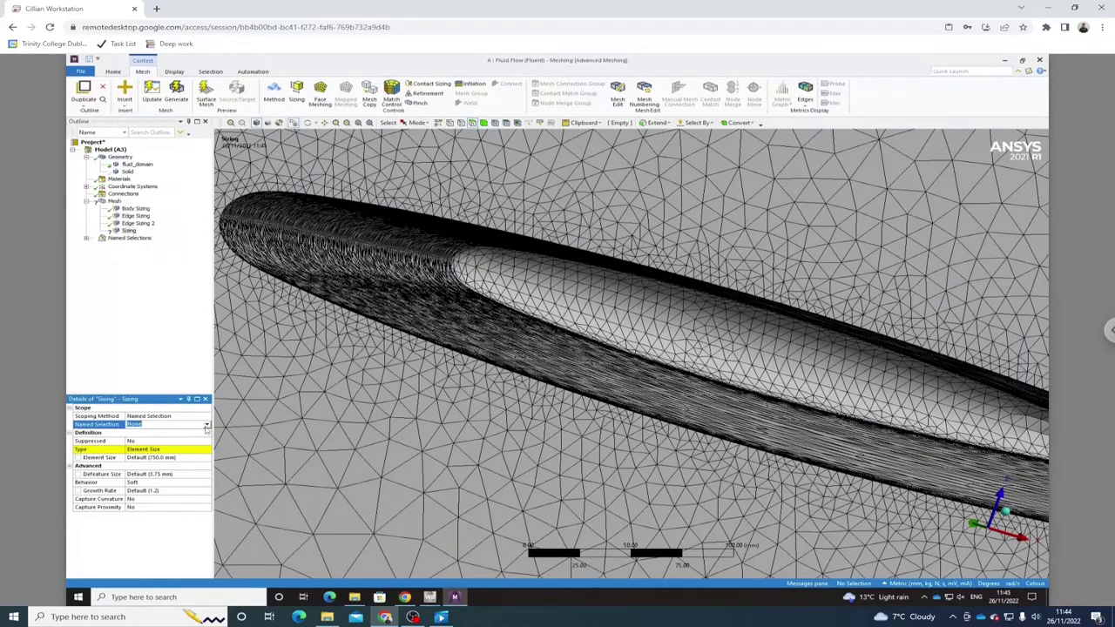
{"action": "left_click", "coordinate": [183, 434]}
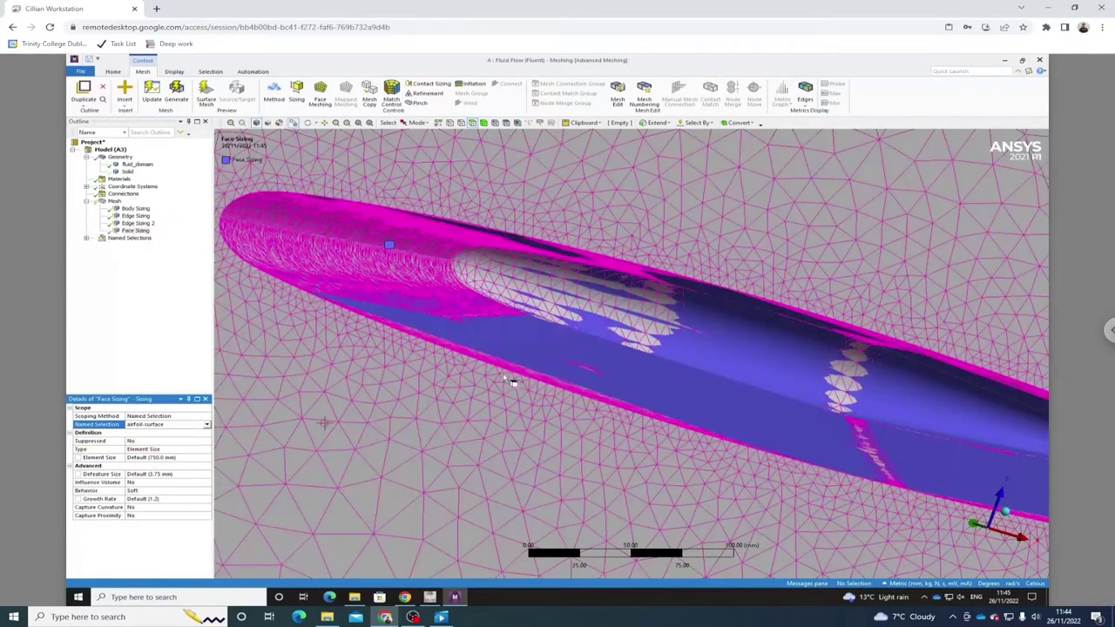
Set the airfoil Face Sizing to an element size of 7.5 mm with Hard behavior.
{"action": "middle_click_drag", "start_coordinate": [514, 367], "coordinate": [603, 386]}
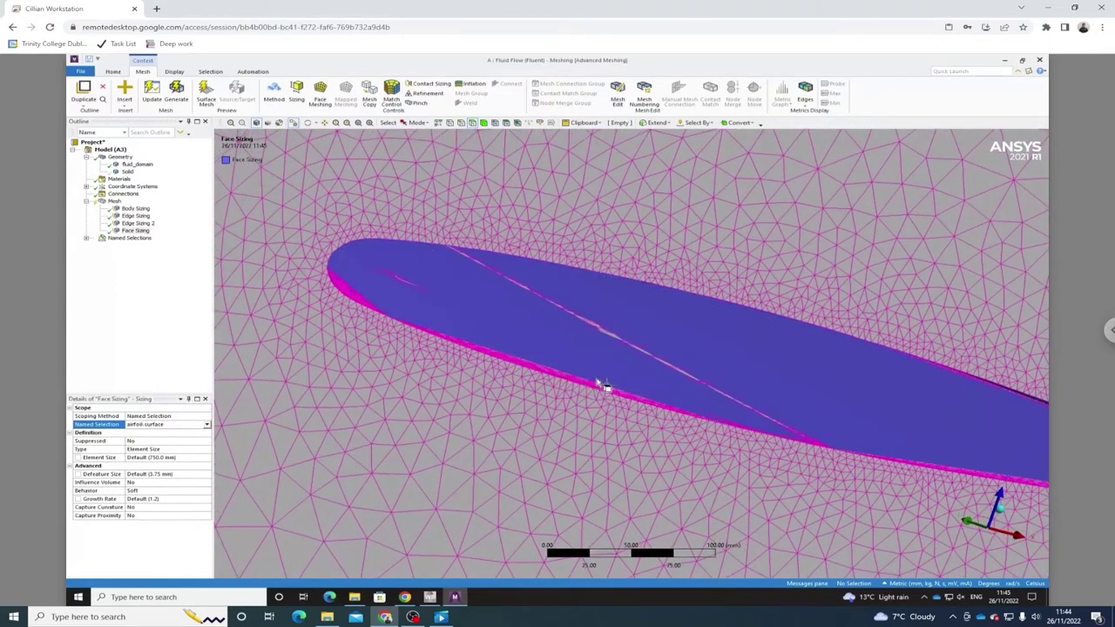
{"action": "left_click", "coordinate": [208, 457]}
{"action": "key", "text": "Return"}
{"action": "left_click", "coordinate": [206, 493]}
{"action": "left_click", "coordinate": [207, 493]}
{"action": "left_click", "coordinate": [165, 506]}
Insert an Inflation control in the mesh and assign the fluid domain body as its geometry.
{"action": "middle_click_drag", "start_coordinate": [592, 368], "coordinate": [633, 340]}
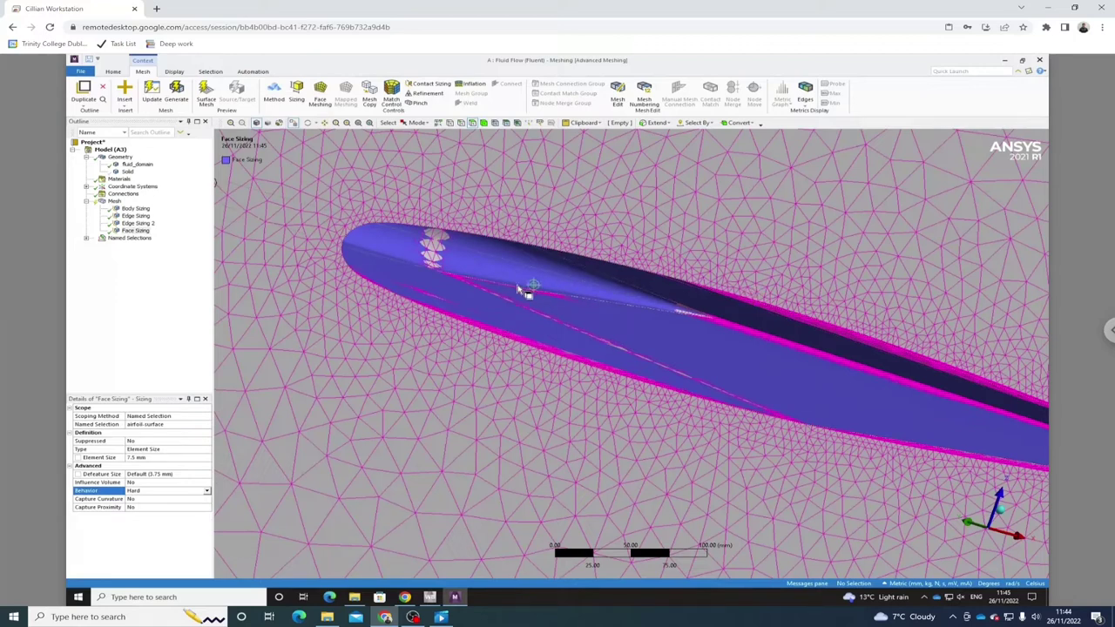
{"action": "right_click", "coordinate": [114, 202]}
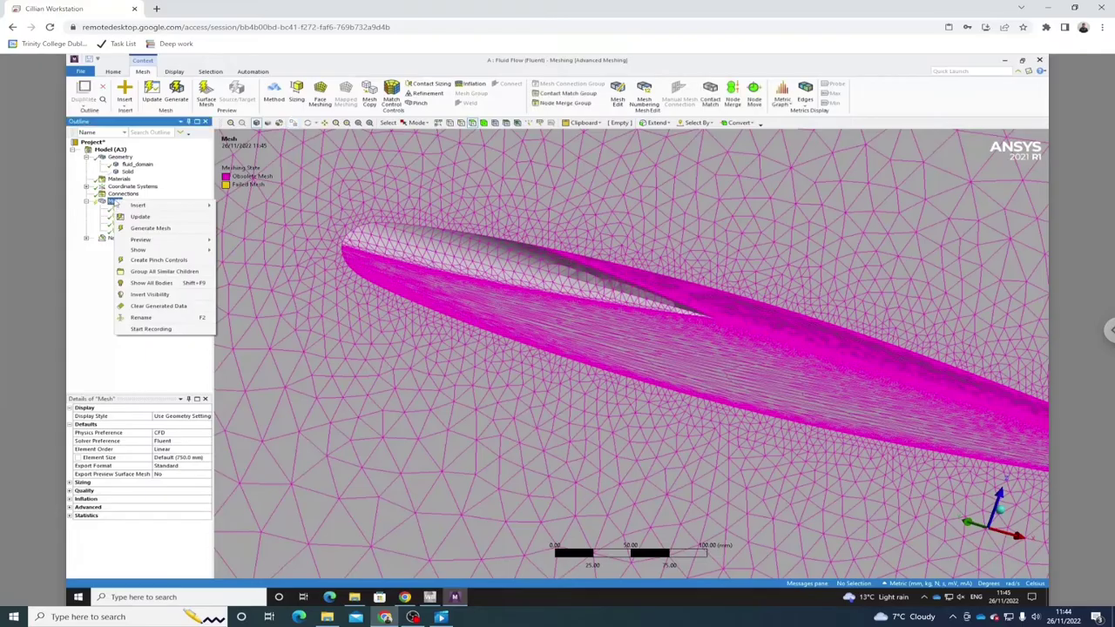
{"action": "mouse_move", "coordinate": [137, 205]}
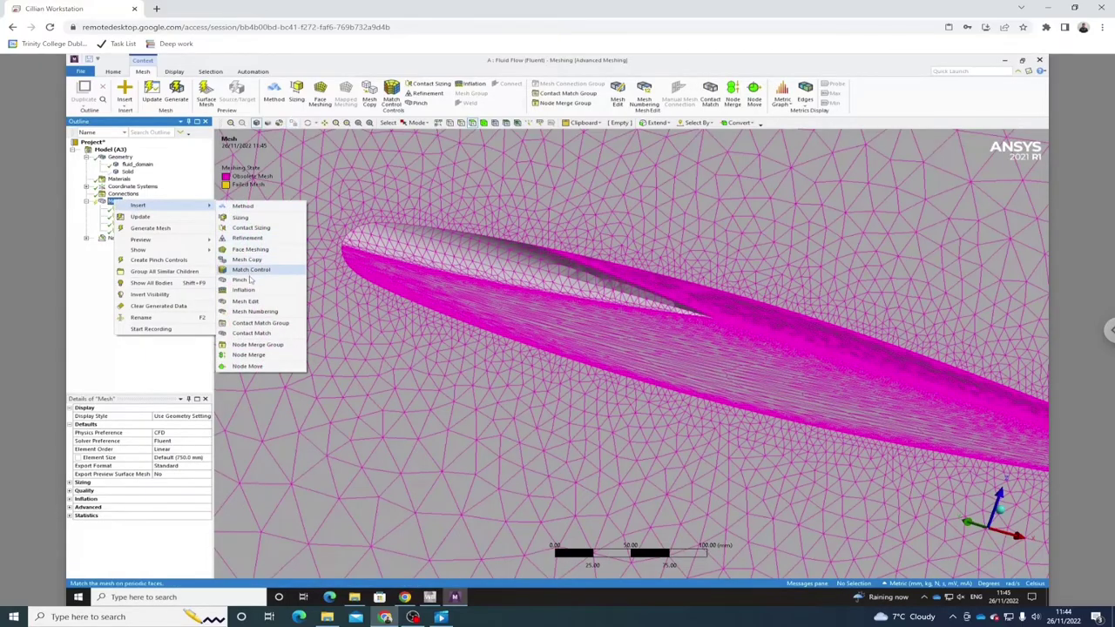
{"action": "left_click", "coordinate": [244, 290]}
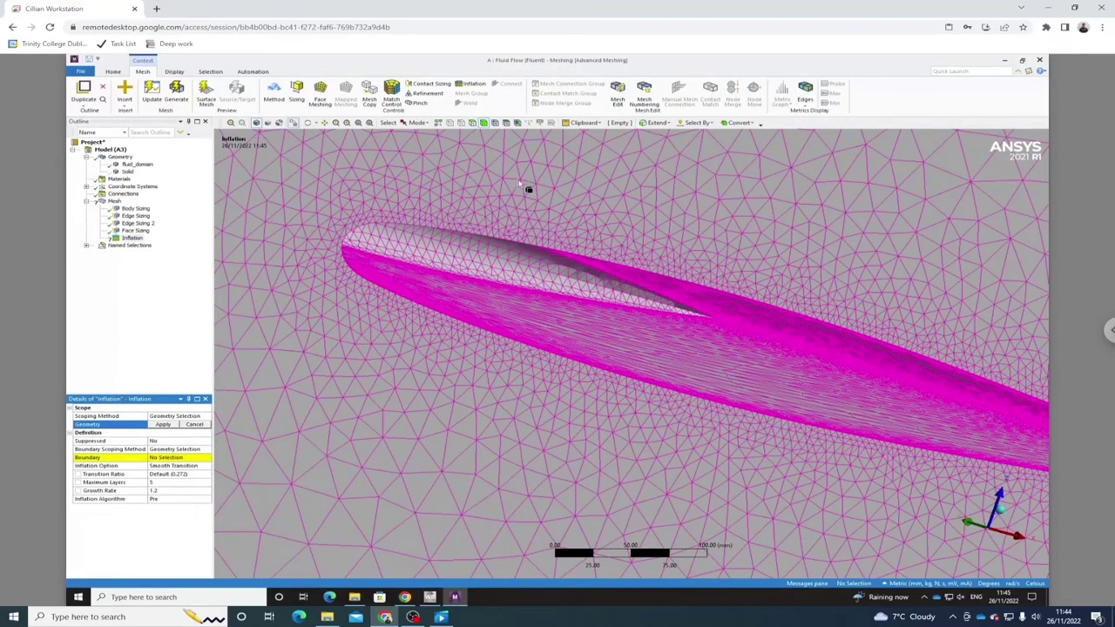
{"action": "left_click", "coordinate": [575, 163]}
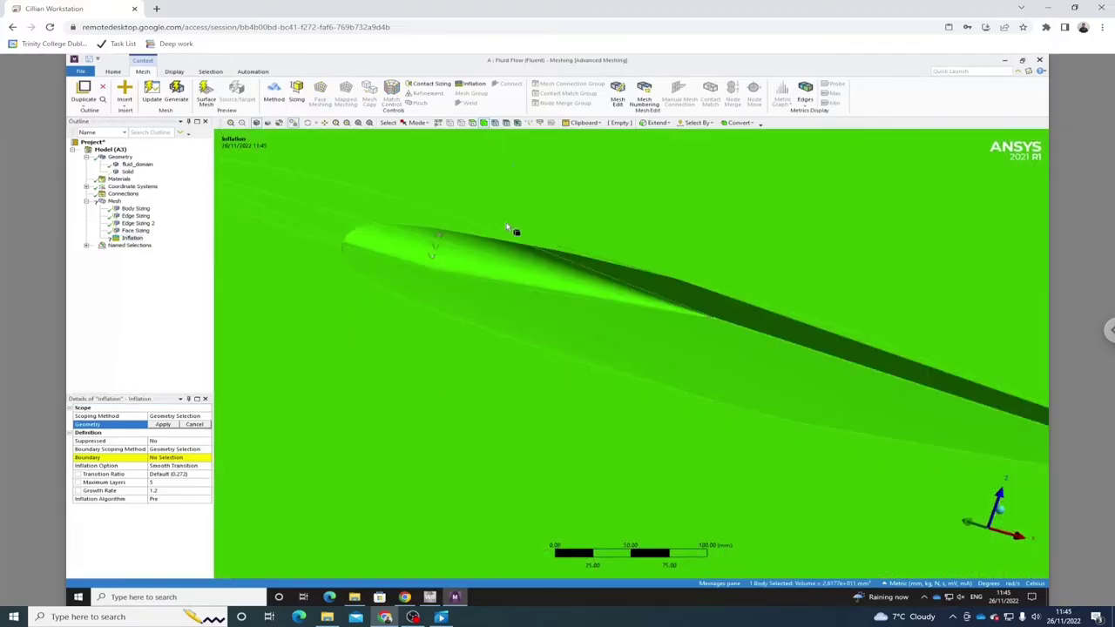
{"action": "left_click", "coordinate": [163, 424]}
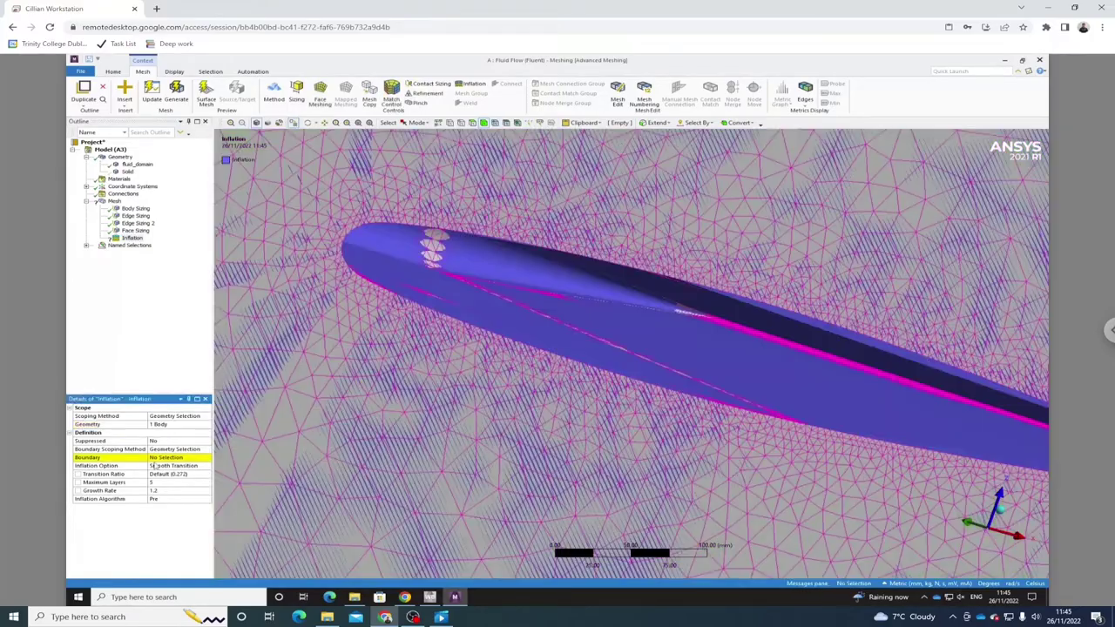
Set the inflation's boundary scoping method to Named Selections and its boundary to airfoil-surface.
{"action": "left_click", "coordinate": [160, 458]}
{"action": "left_click", "coordinate": [203, 449]}
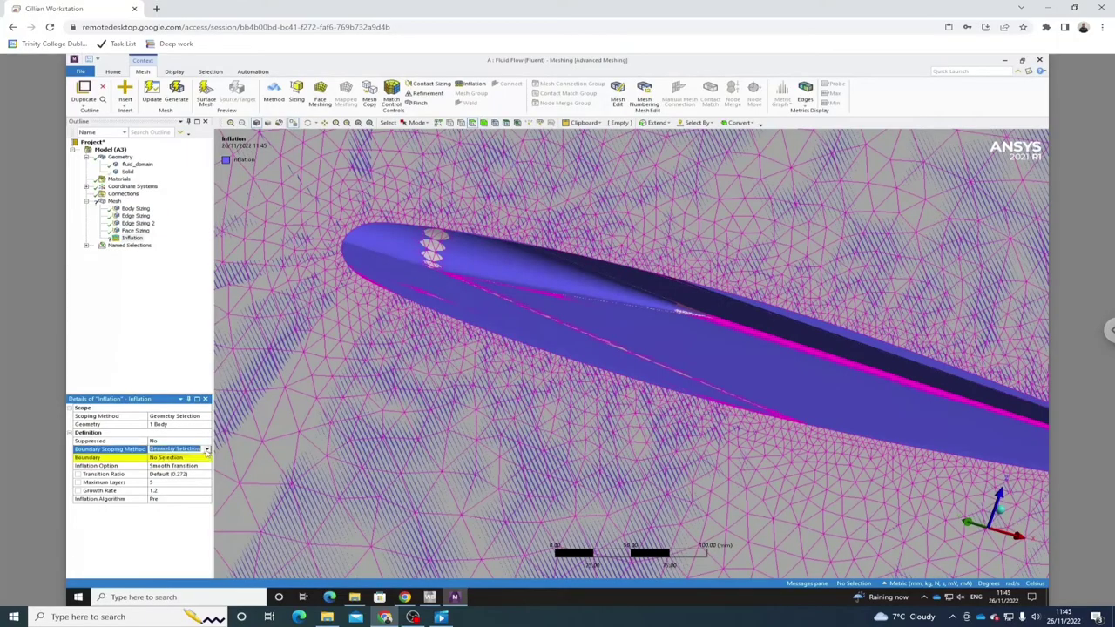
{"action": "left_click", "coordinate": [206, 450]}
{"action": "left_click", "coordinate": [193, 462]}
{"action": "left_click", "coordinate": [202, 458]}
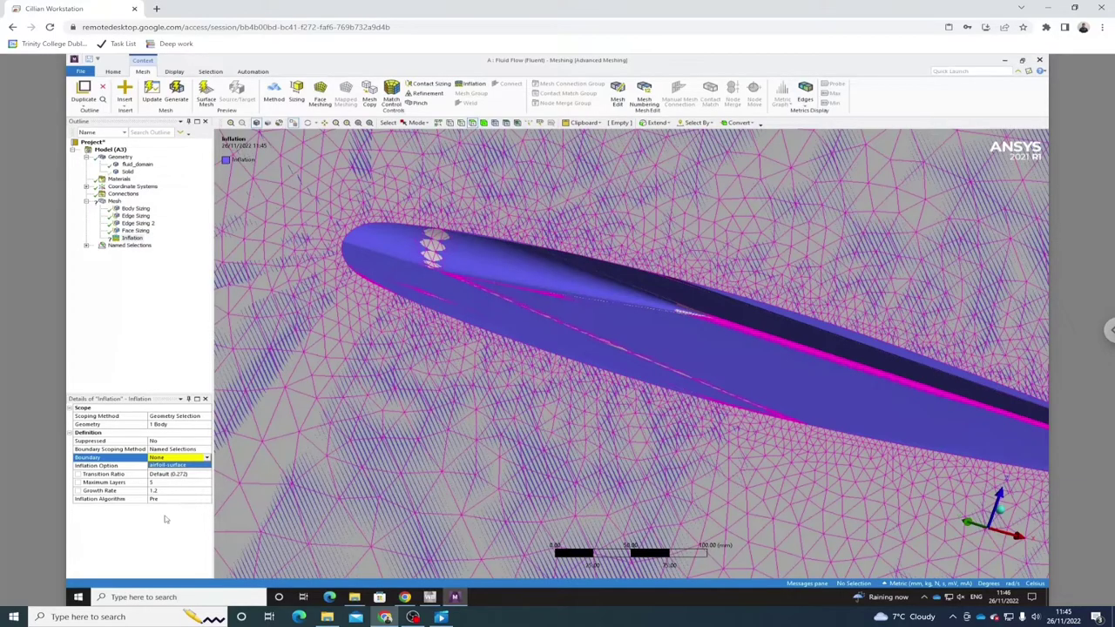
{"action": "key", "text": "Return"}
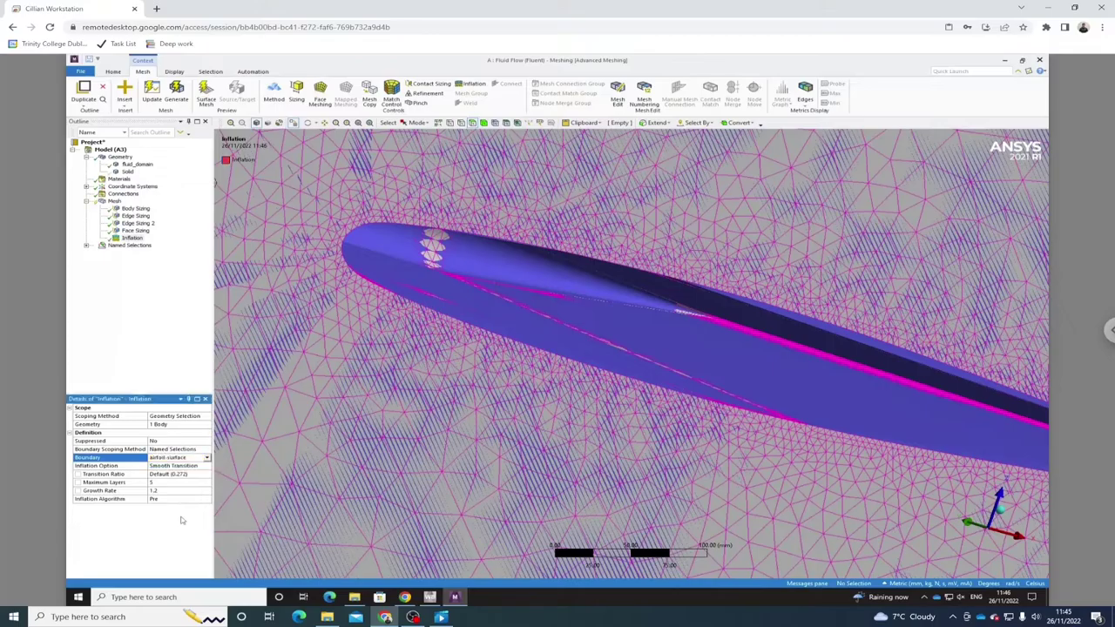
Switch to Chrome and review the ONERA M6 test case description and wing geometry data, along with the flow-condition notes.
{"action": "left_click", "coordinate": [405, 598]}
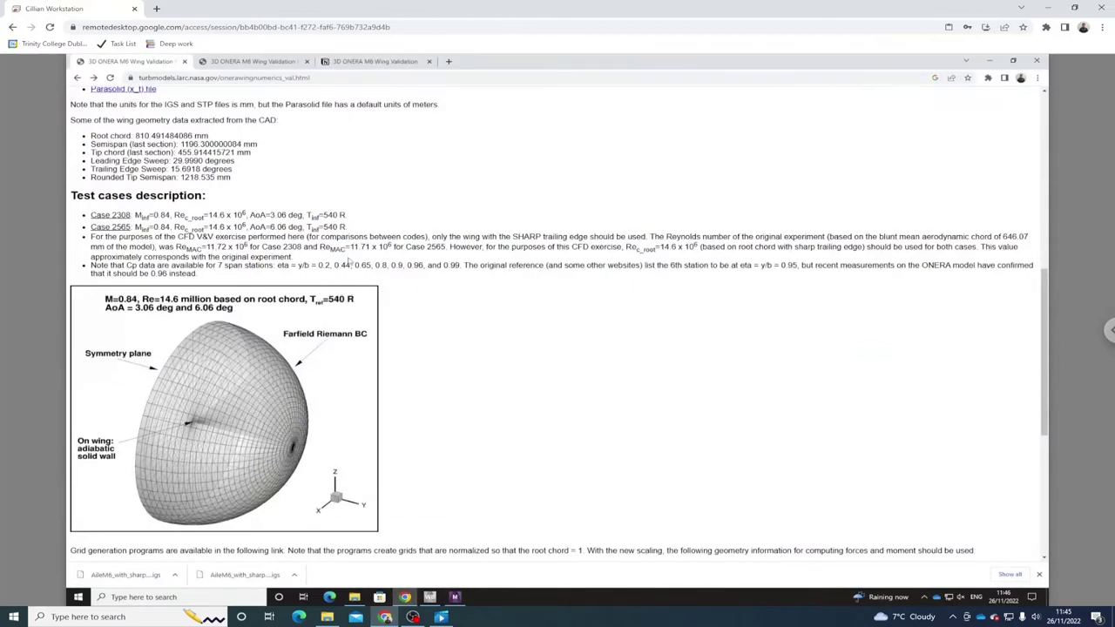
{"action": "left_click", "coordinate": [364, 63]}
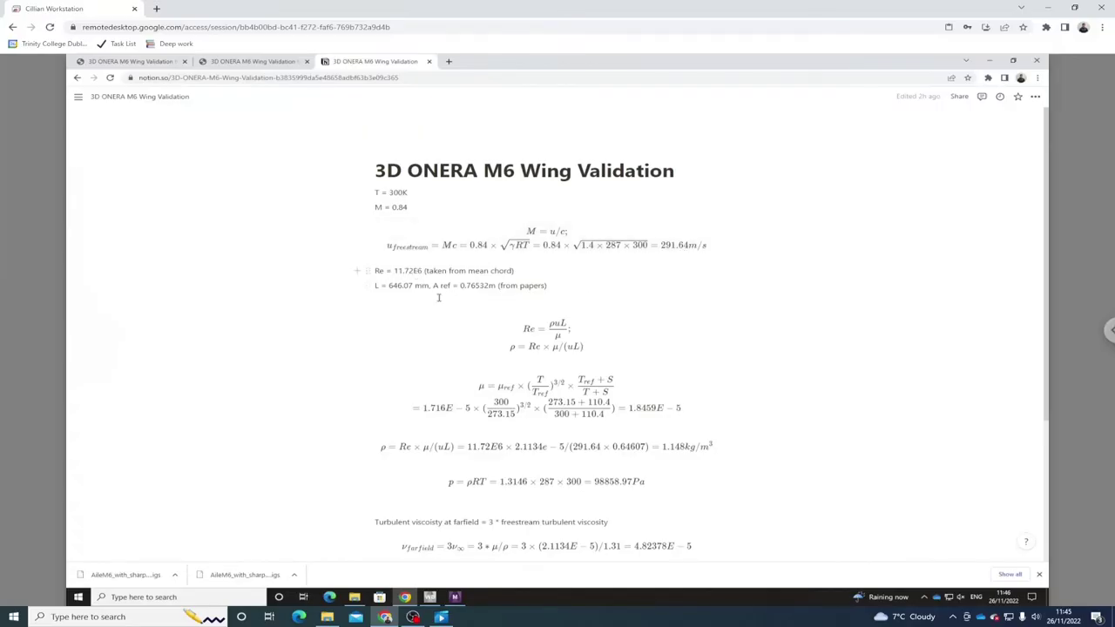
{"action": "scroll", "coordinate": [417, 285], "scroll_direction": "down", "scroll_amount": 1}
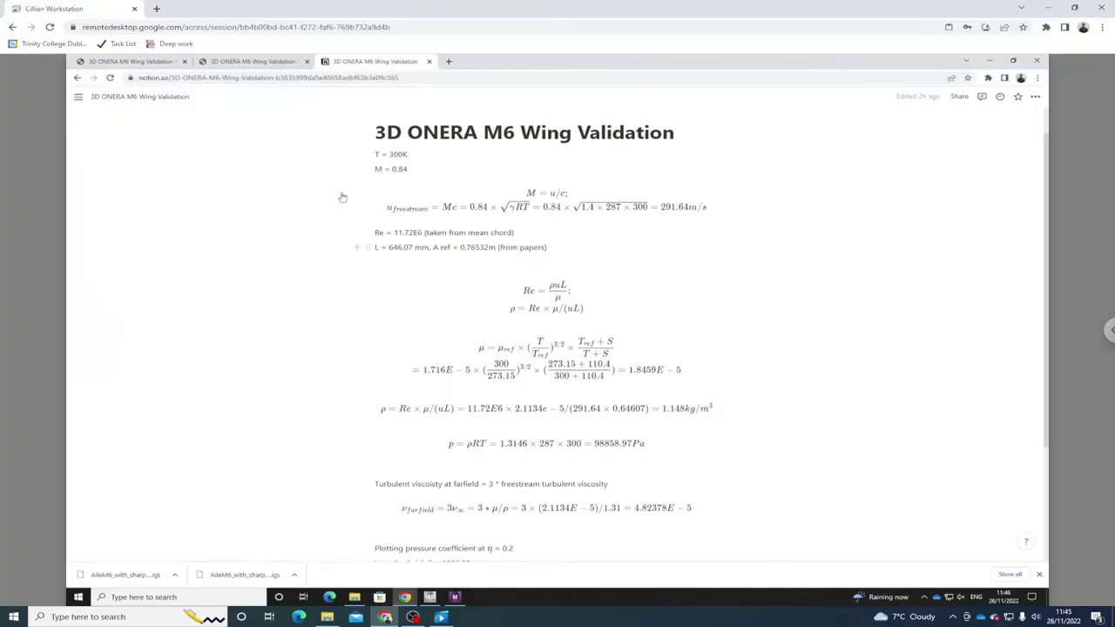
{"action": "left_click", "coordinate": [150, 64]}
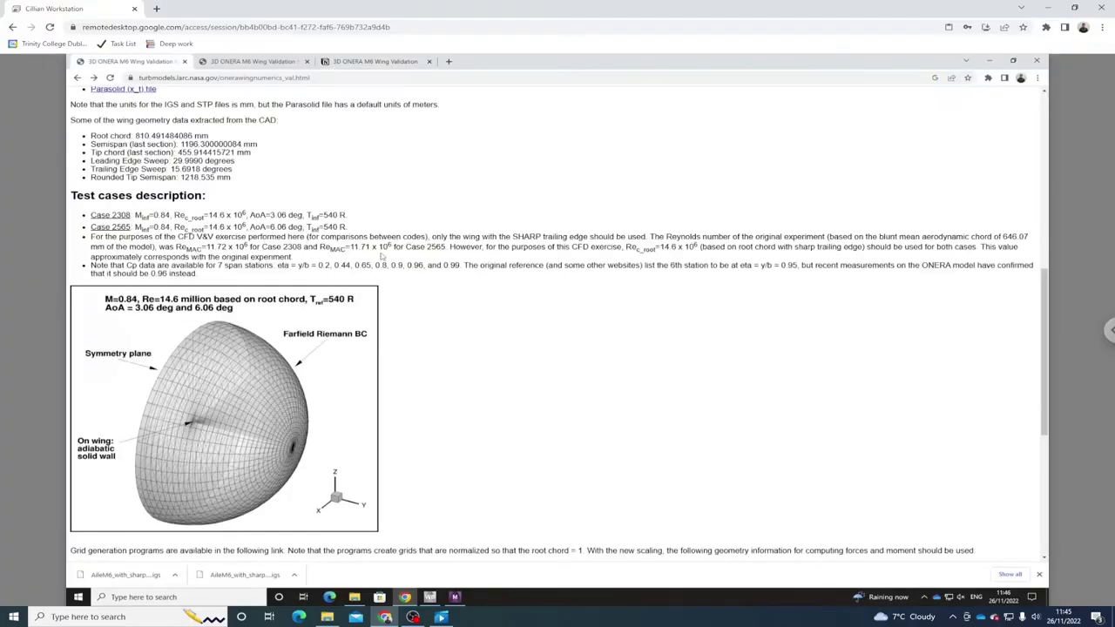
{"action": "scroll", "coordinate": [381, 255], "scroll_direction": "up", "scroll_amount": 5}
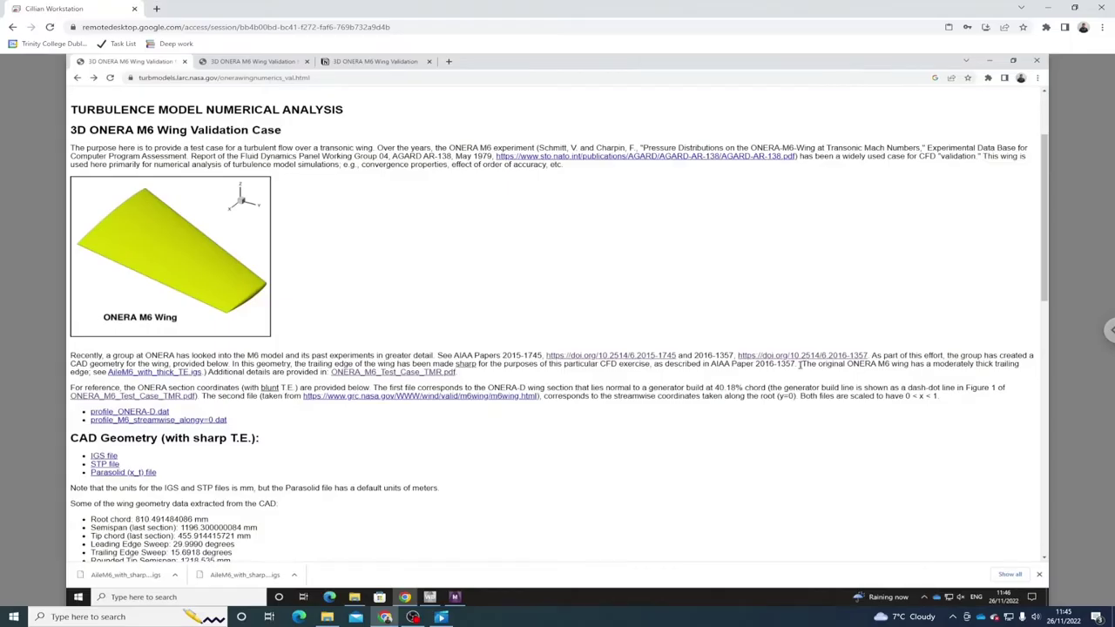
{"action": "scroll", "coordinate": [640, 375], "scroll_direction": "down", "scroll_amount": 3}
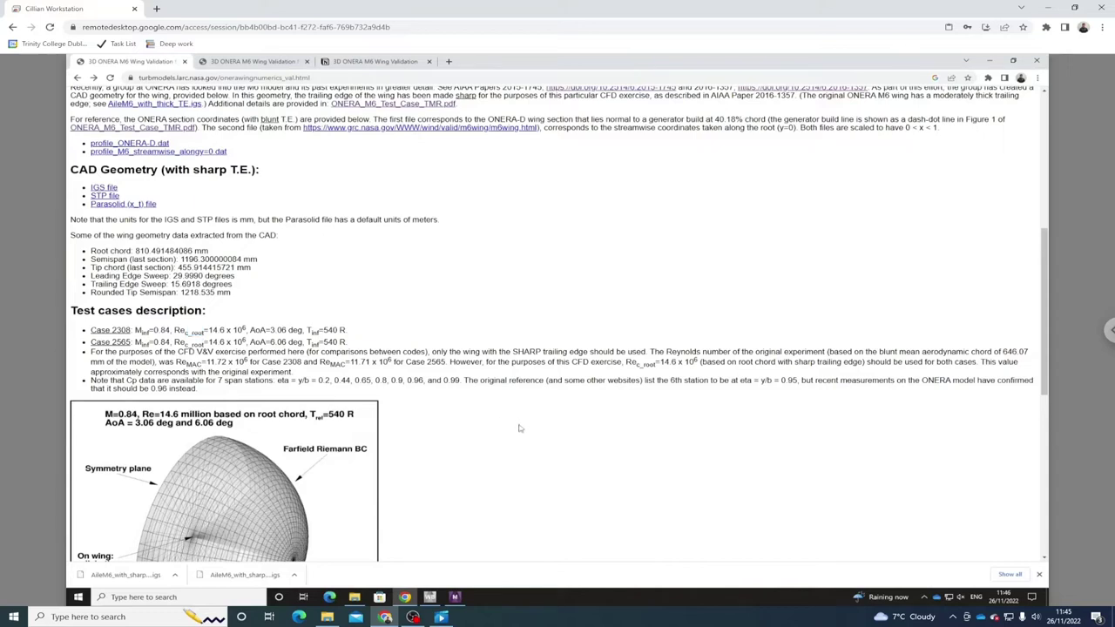
{"action": "scroll", "coordinate": [549, 409], "scroll_direction": "up", "scroll_amount": 3}
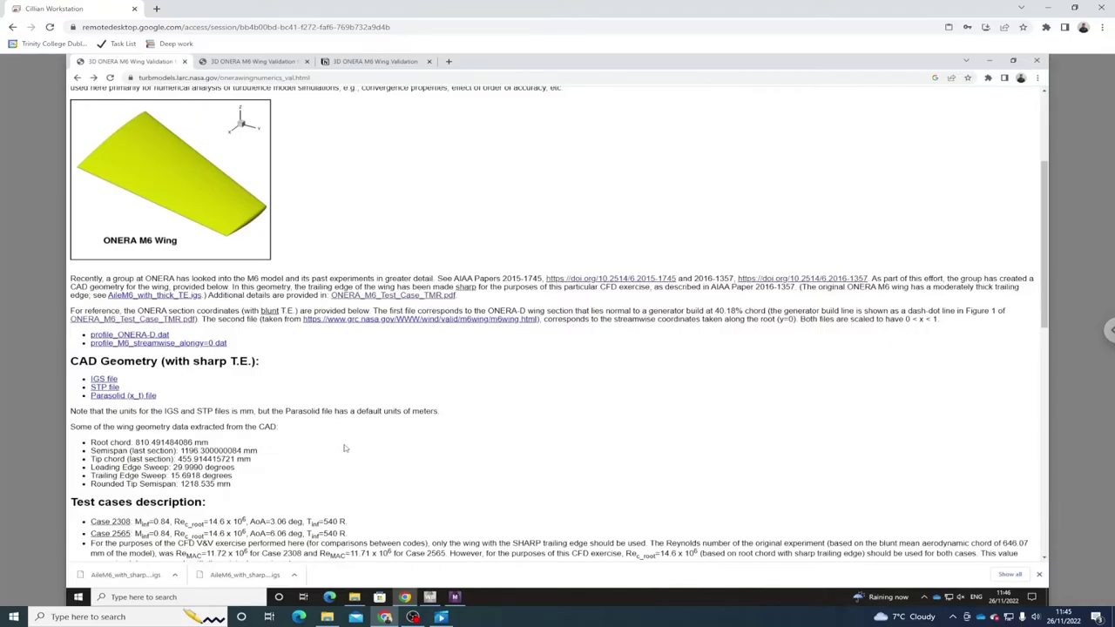
{"action": "scroll", "coordinate": [344, 448], "scroll_direction": "down", "scroll_amount": 2}
Examine the Reynolds number and reference length in the 3D ONERA M6 Wing Validation notes.
{"action": "left_click", "coordinate": [371, 62]}
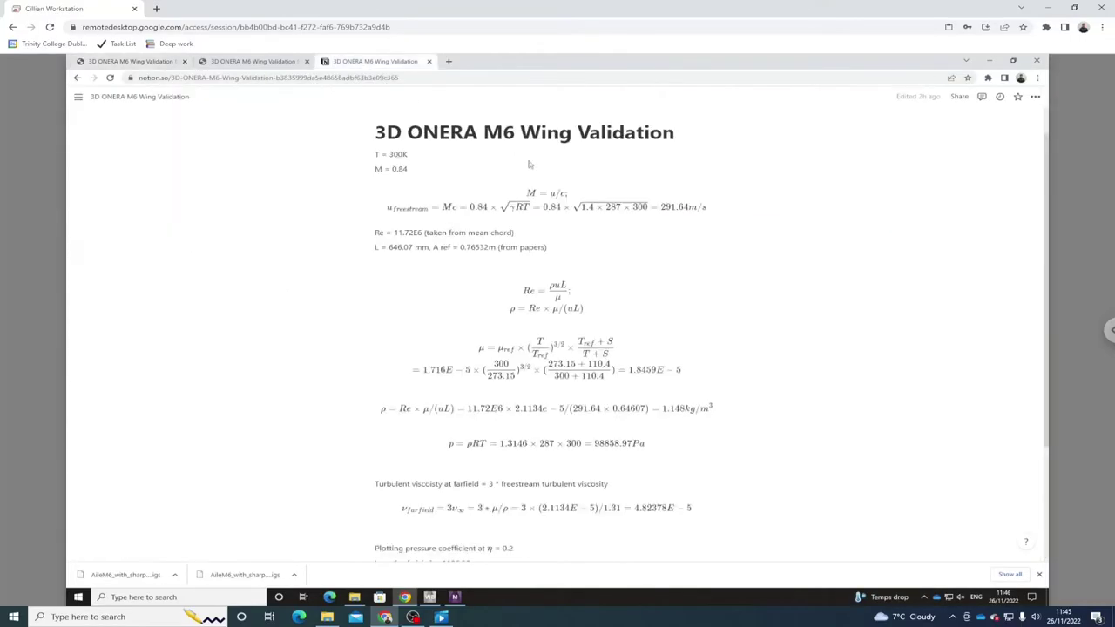
{"action": "double_click", "coordinate": [410, 233]}
{"action": "left_click", "coordinate": [726, 355]}
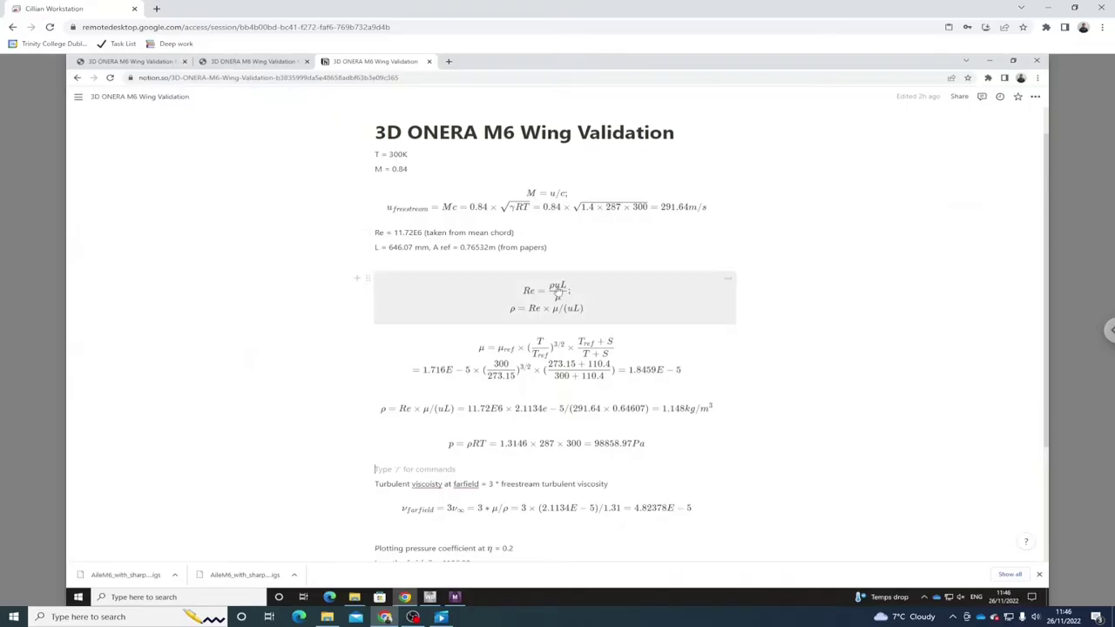
{"action": "double_click", "coordinate": [408, 248]}
{"action": "left_click", "coordinate": [846, 235]}
Look through the NASA validation case page and the SA-neg Model Results page for the dynamic viscosity formula.
{"action": "left_click", "coordinate": [166, 66]}
{"action": "scroll", "coordinate": [305, 334], "scroll_direction": "up", "scroll_amount": 2}
{"action": "scroll", "coordinate": [302, 348], "scroll_direction": "down", "scroll_amount": 7}
{"action": "scroll", "coordinate": [299, 364], "scroll_direction": "down", "scroll_amount": 2}
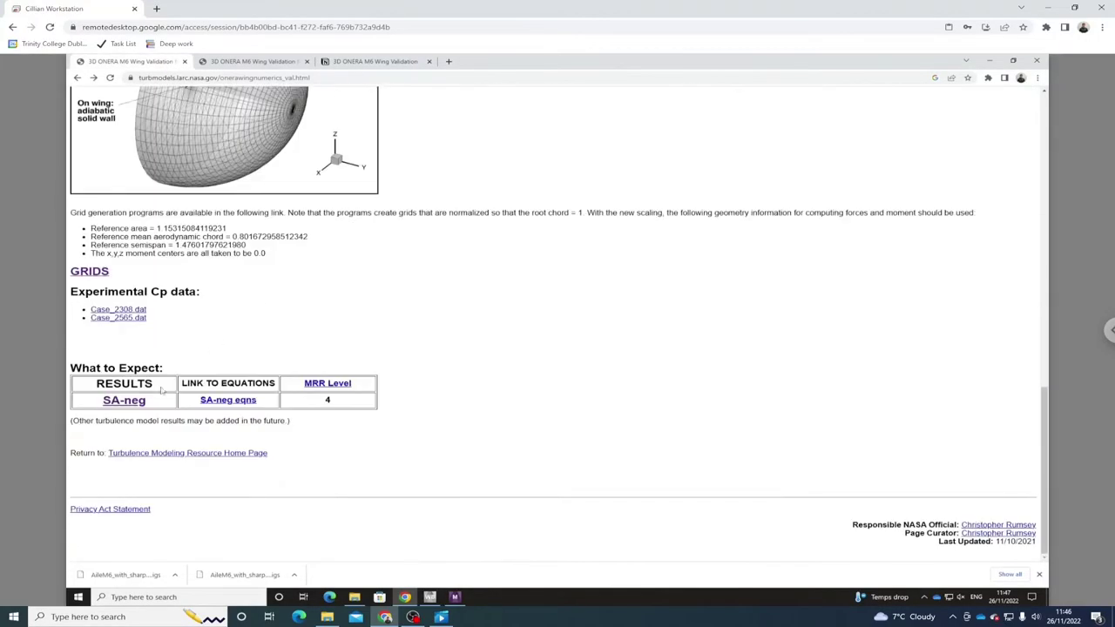
{"action": "left_click", "coordinate": [224, 62]}
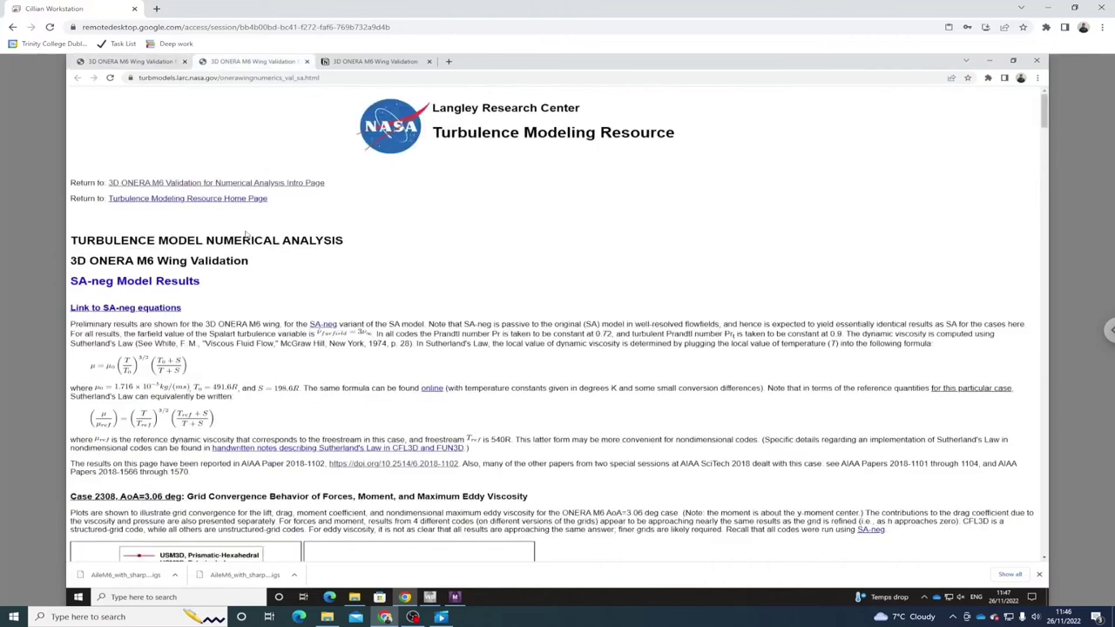
{"action": "scroll", "coordinate": [254, 320], "scroll_direction": "down", "scroll_amount": 3}
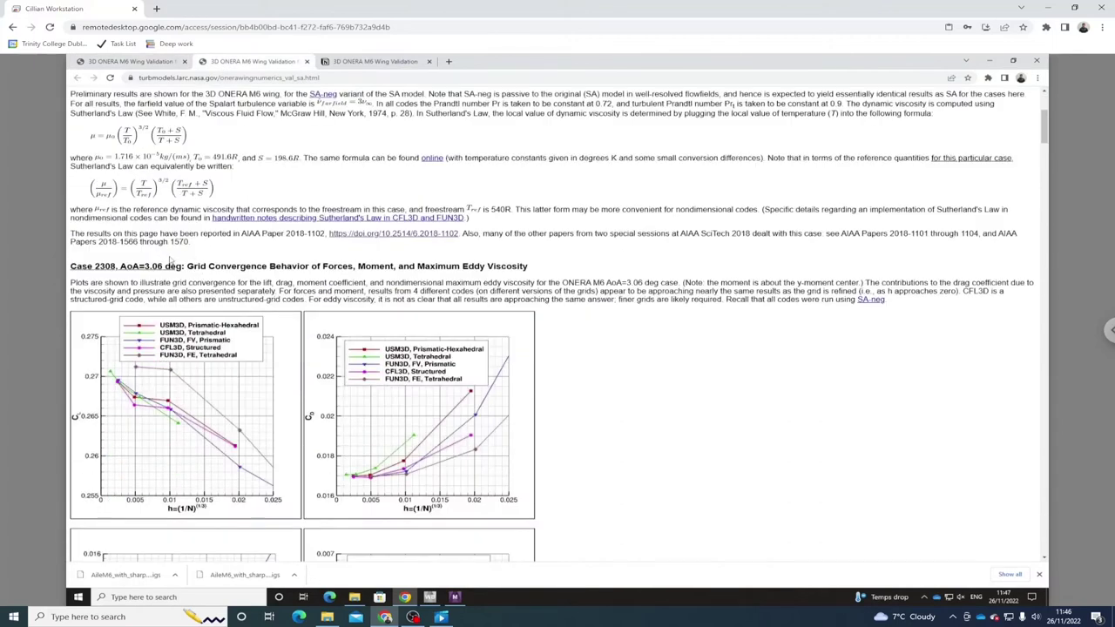
{"action": "scroll", "coordinate": [138, 237], "scroll_direction": "up", "scroll_amount": 1}
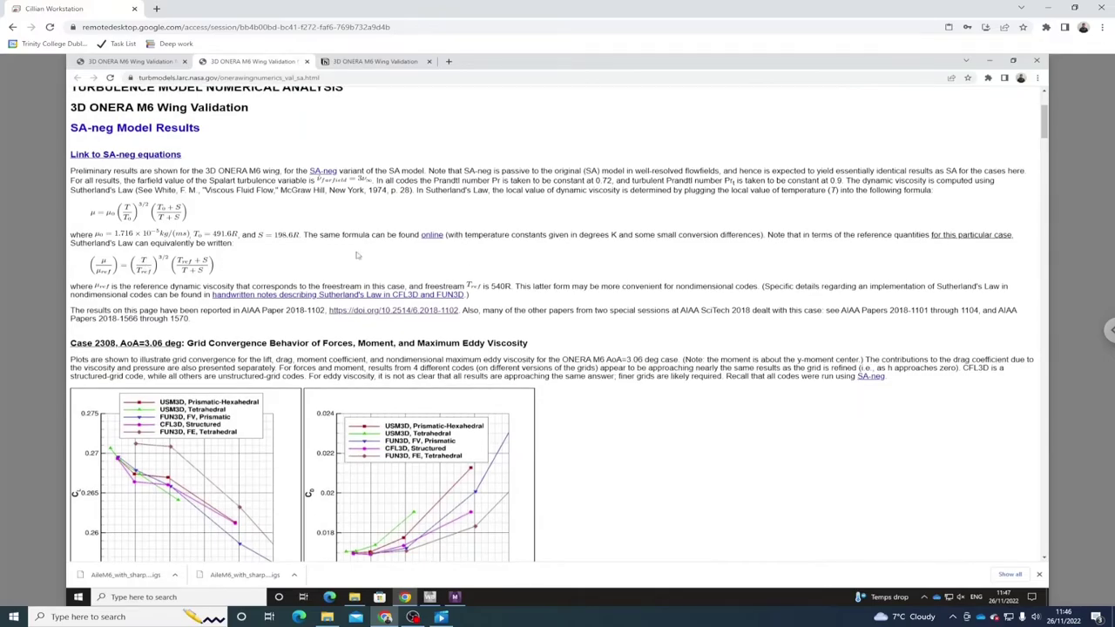
Open the linked Sutherland's law reference in a new tab and compare it with the viscosity and density calculations in the notes.
{"action": "right_click", "coordinate": [425, 236]}
{"action": "left_click", "coordinate": [462, 240]}
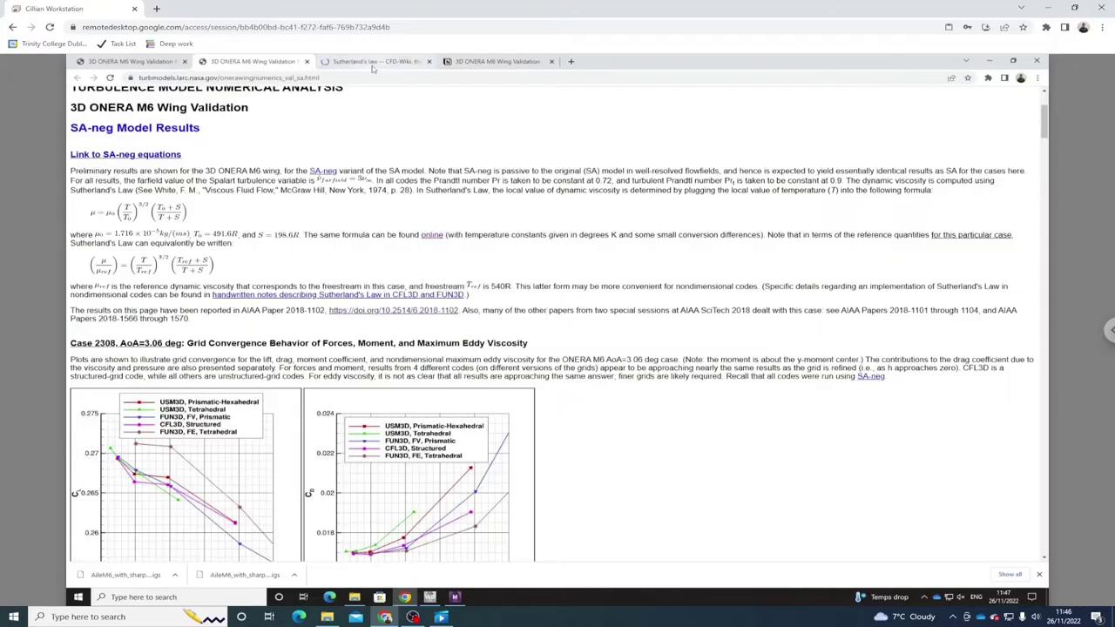
{"action": "left_click", "coordinate": [373, 63]}
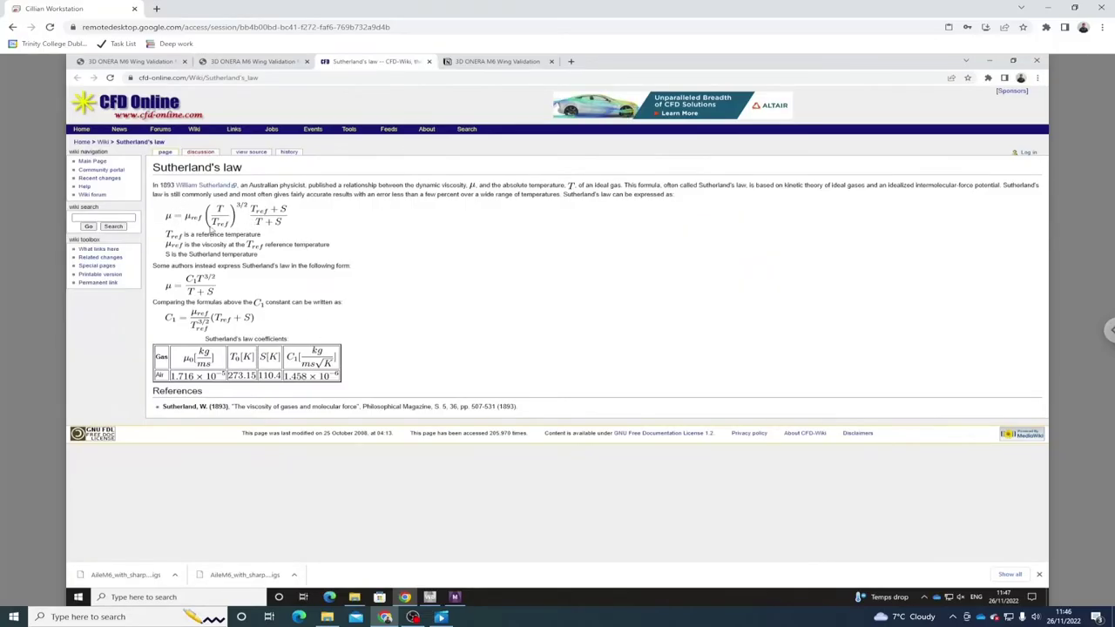
{"action": "left_click", "coordinate": [497, 62]}
{"action": "scroll", "coordinate": [600, 336], "scroll_direction": "down", "scroll_amount": 2}
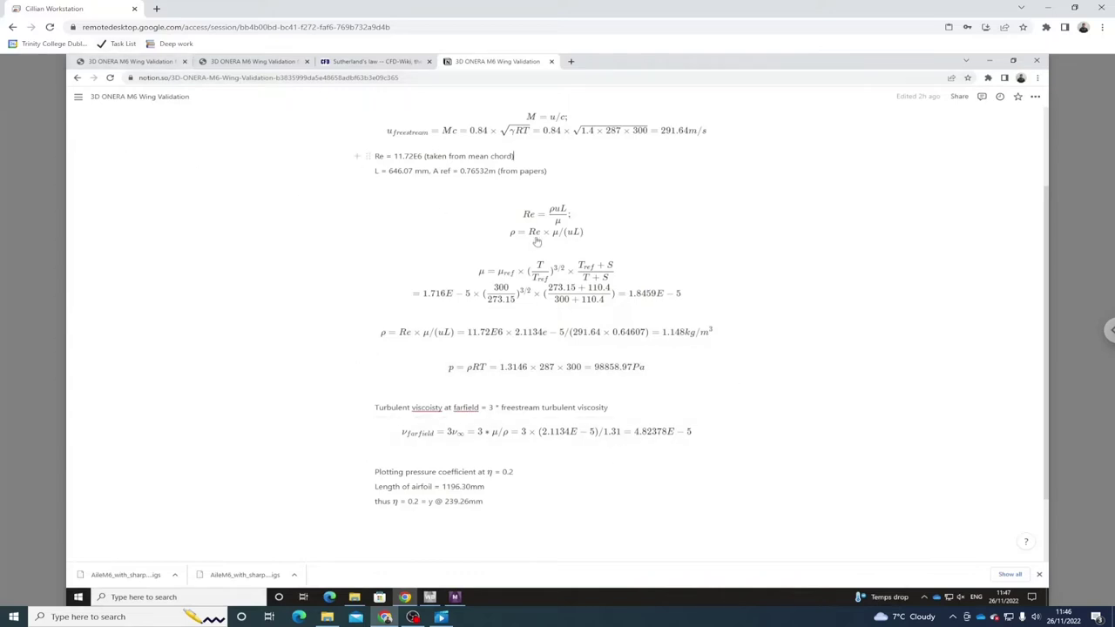
{"action": "scroll", "coordinate": [537, 242], "scroll_direction": "up", "scroll_amount": 1}
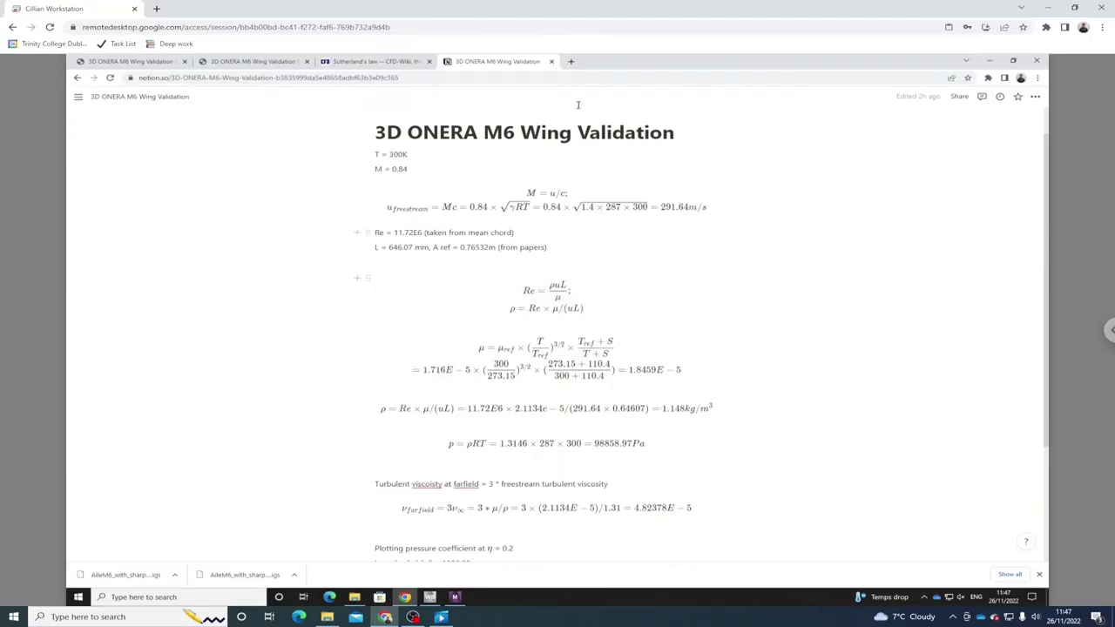
Find a y plus calculator in a new tab and open Cadence's mesh spacing page for a given Y+.
{"action": "left_click", "coordinate": [570, 62]}
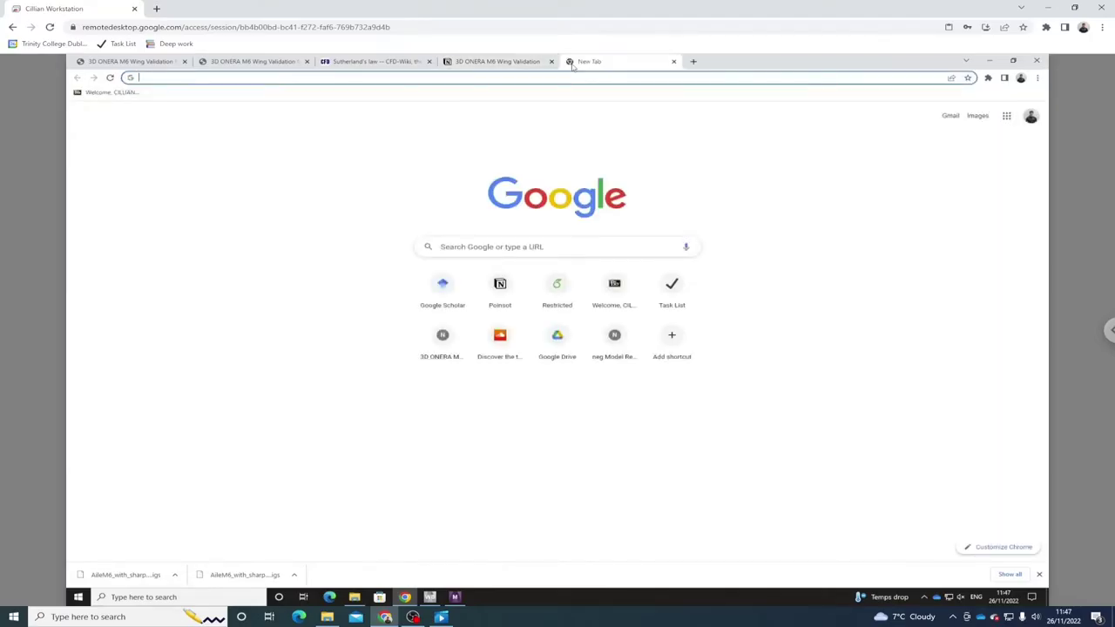
{"action": "type", "text": "y plus ca"}
{"action": "key", "text": "Down"}
{"action": "key", "text": "Down"}
{"action": "key", "text": "Down"}
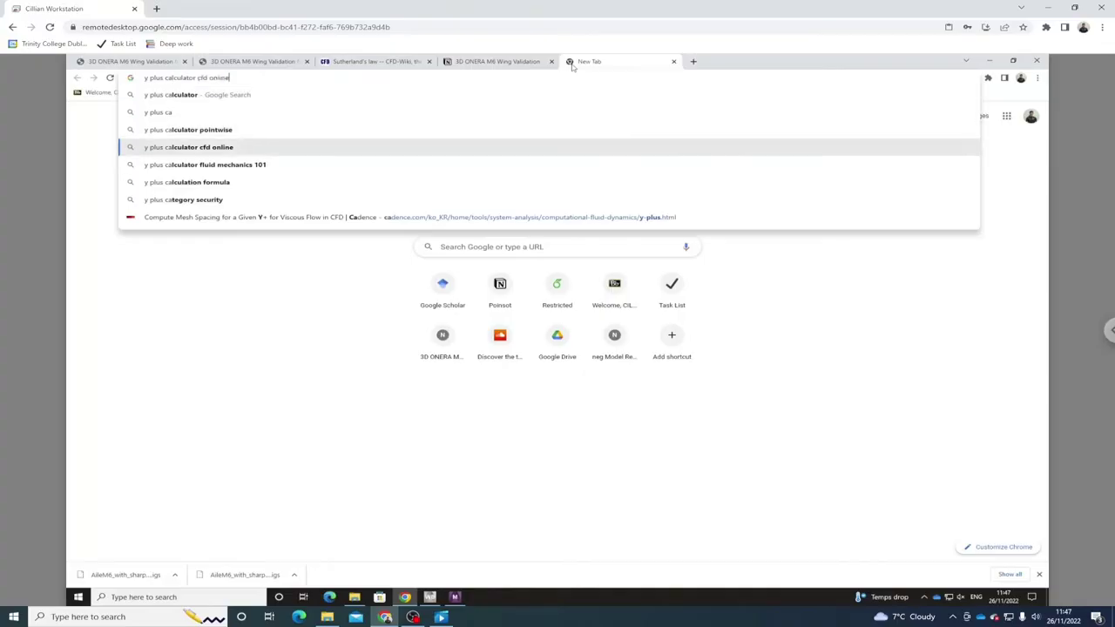
{"action": "key", "text": "Down"}
{"action": "key", "text": "Down"}
{"action": "key", "text": "Down"}
{"action": "key", "text": "Down"}
{"action": "key", "text": "Return"}
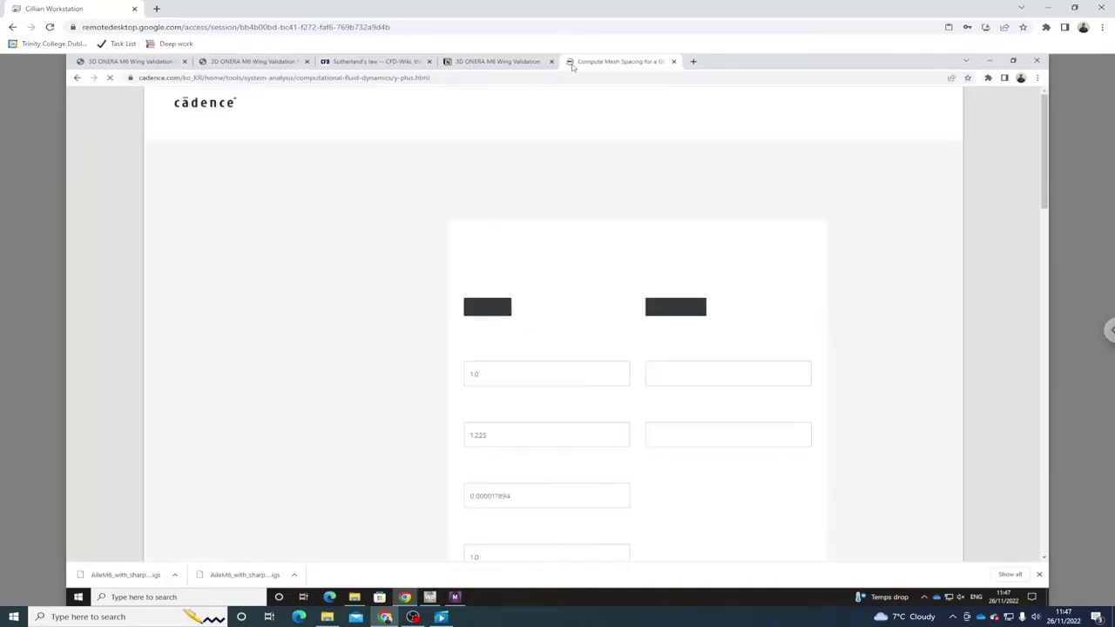
Look up the freestream velocity in the wing validation notes and enter 291.64 m/s in the mesh spacing calculator.
{"action": "left_click", "coordinate": [497, 63]}
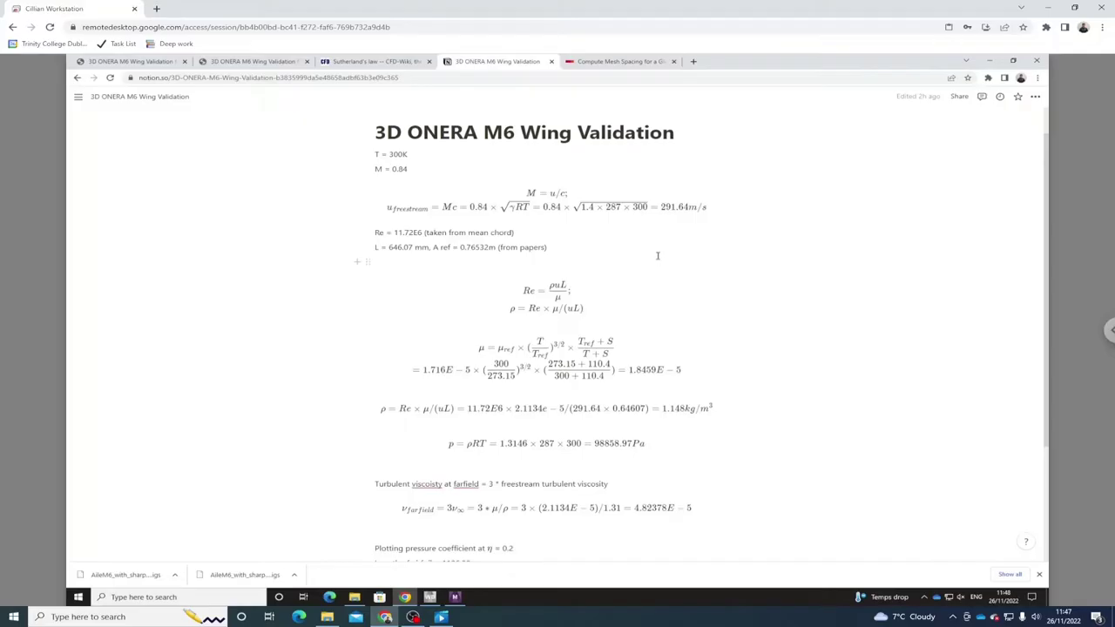
{"action": "left_click", "coordinate": [622, 61]}
{"action": "left_click_drag", "start_coordinate": [528, 374], "coordinate": [442, 368]}
{"action": "type", "text": "291.64"}
Look up the density in the notes and set the calculator's freestream density to 1.148 kg/m3.
{"action": "left_click", "coordinate": [497, 433]}
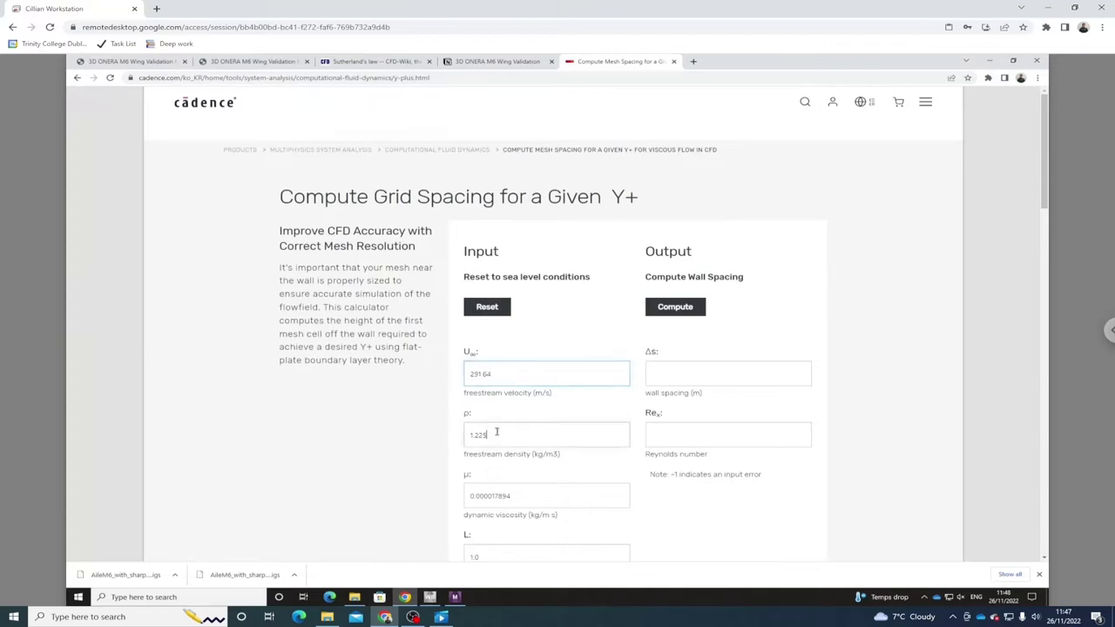
{"action": "left_click", "coordinate": [508, 63]}
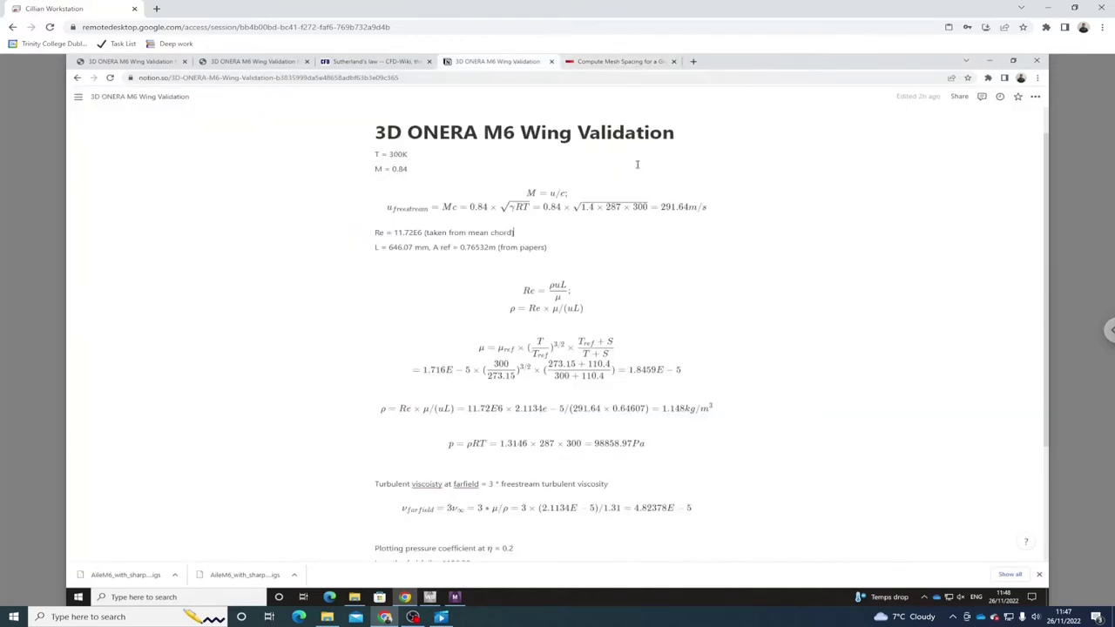
{"action": "scroll", "coordinate": [641, 245], "scroll_direction": "down", "scroll_amount": 1}
{"action": "scroll", "coordinate": [634, 226], "scroll_direction": "up", "scroll_amount": 1}
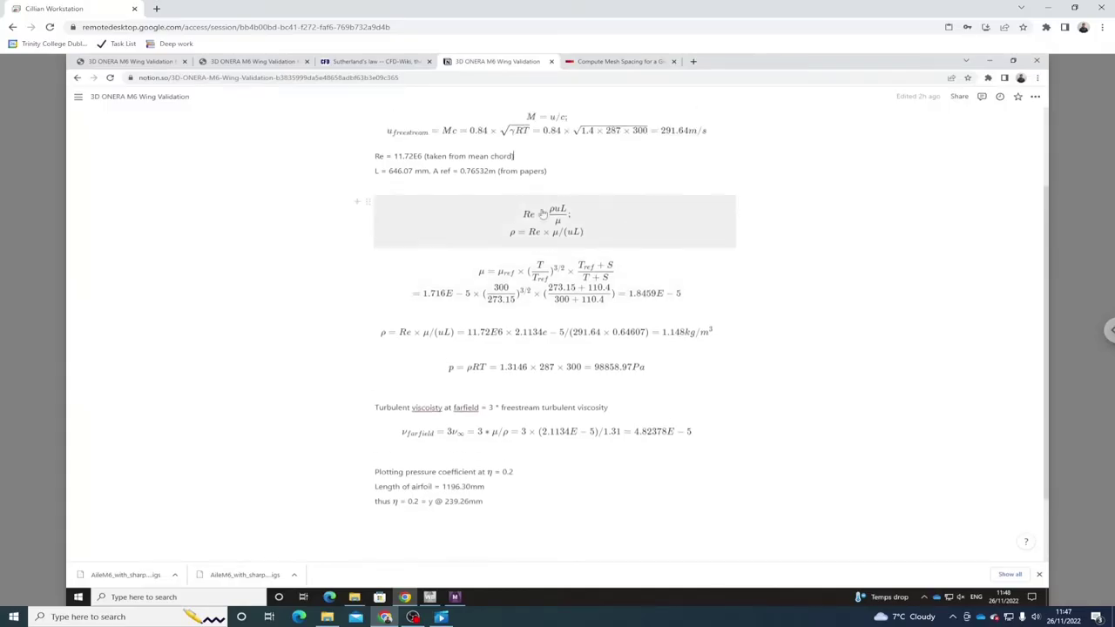
{"action": "left_click", "coordinate": [620, 61]}
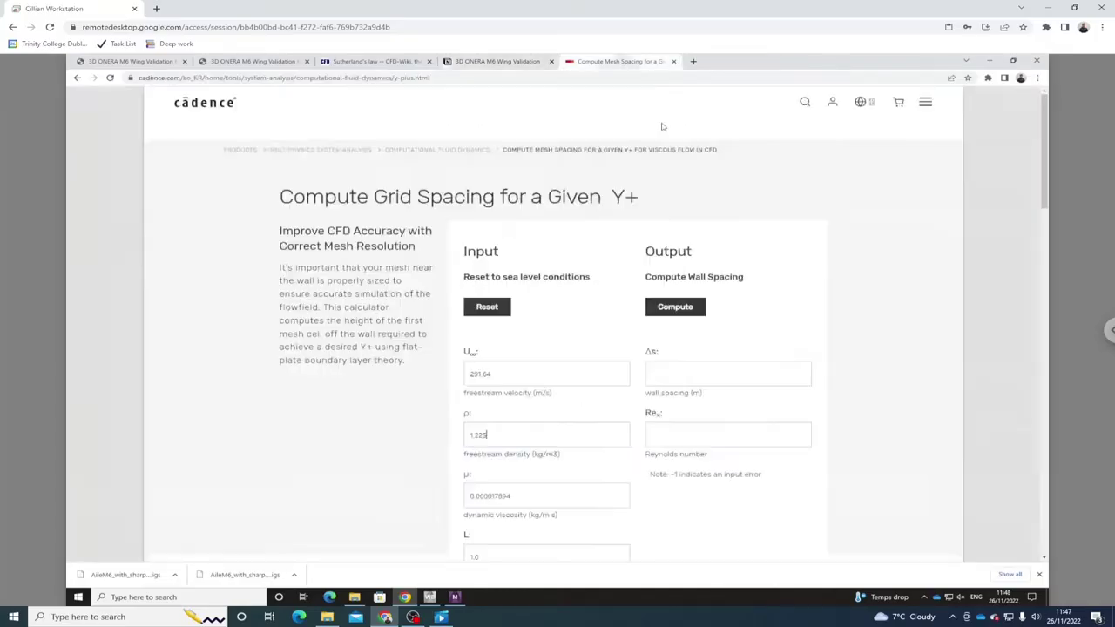
{"action": "scroll", "coordinate": [577, 366], "scroll_direction": "down", "scroll_amount": 1}
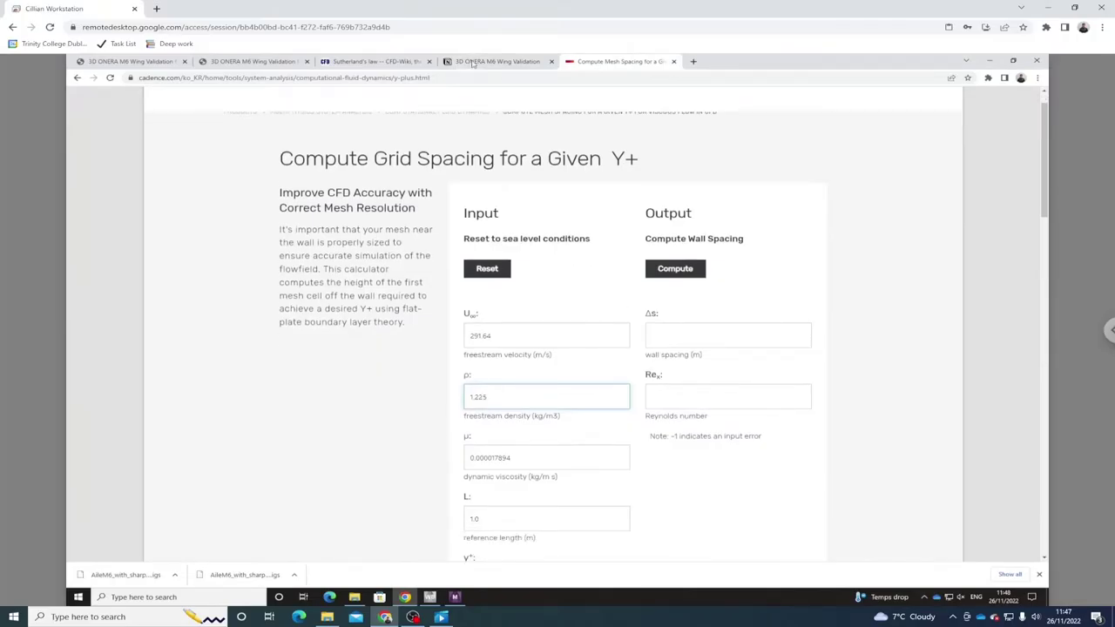
{"action": "left_click", "coordinate": [488, 62]}
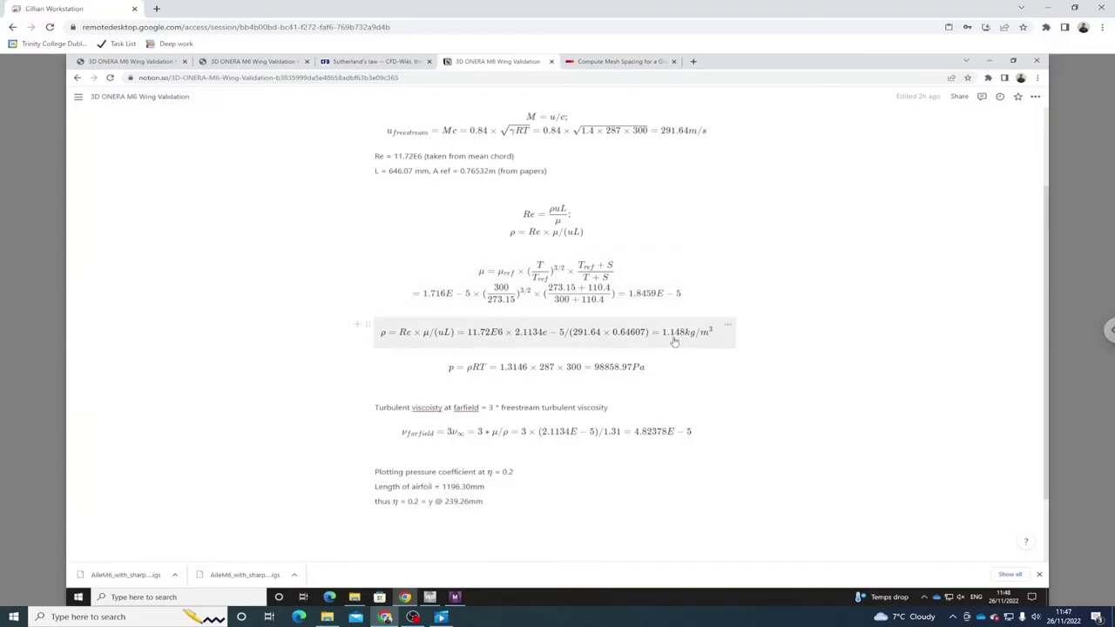
{"action": "left_click", "coordinate": [620, 62]}
{"action": "left_click_drag", "start_coordinate": [549, 391], "coordinate": [465, 392]}
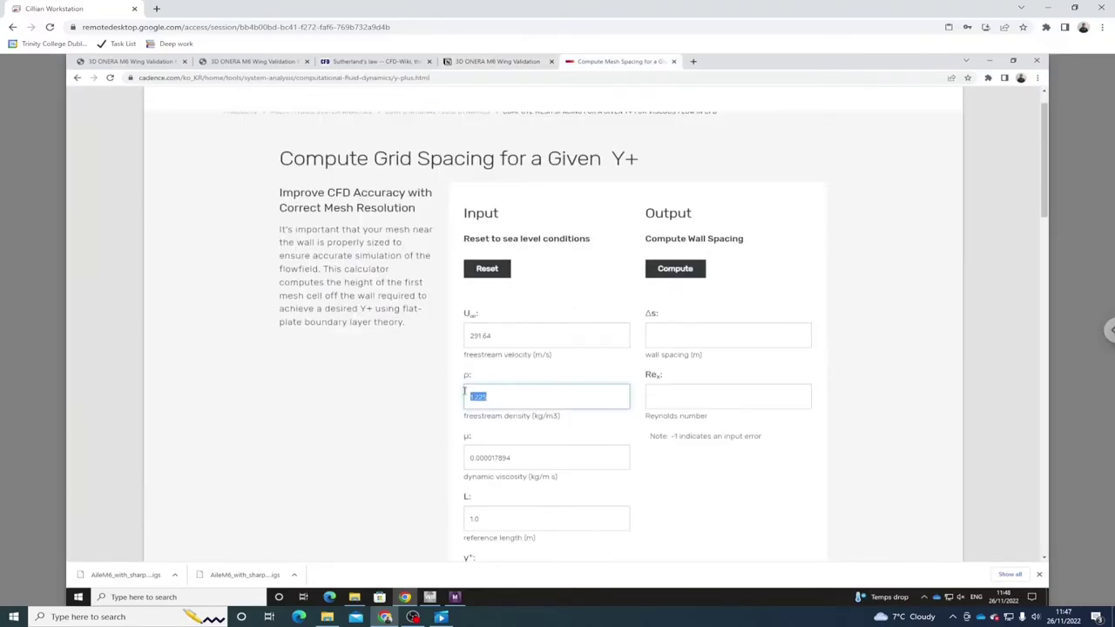
{"action": "type", "text": "1"}
Look up the viscosity in the notes and set the calculator's dynamic viscosity to 0.000018459 kg/m s.
{"action": "left_click", "coordinate": [543, 466]}
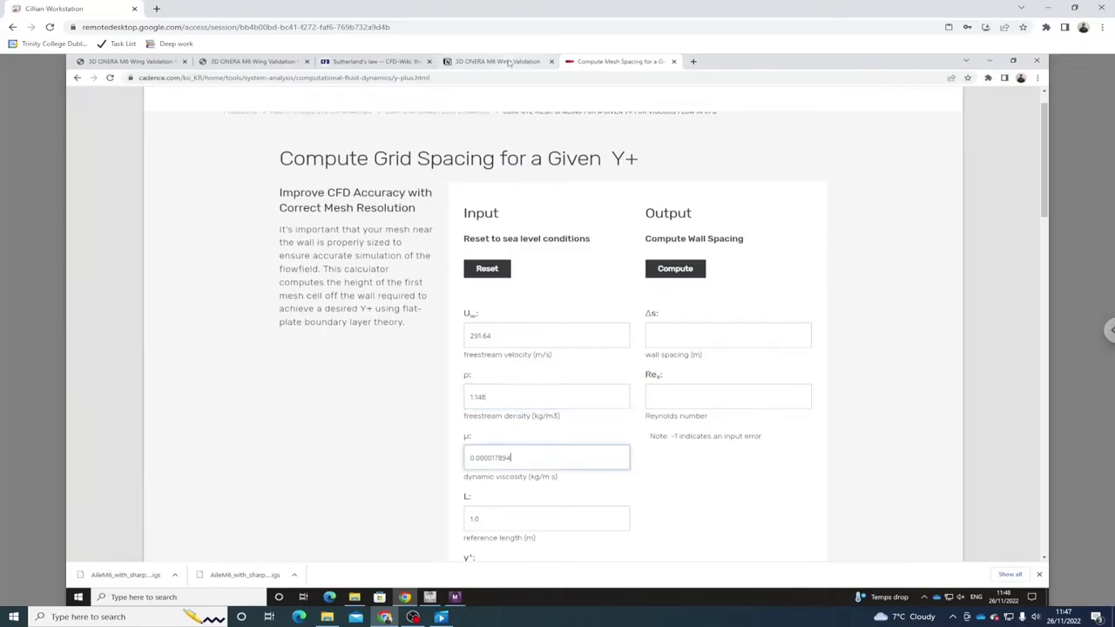
{"action": "left_click", "coordinate": [505, 62]}
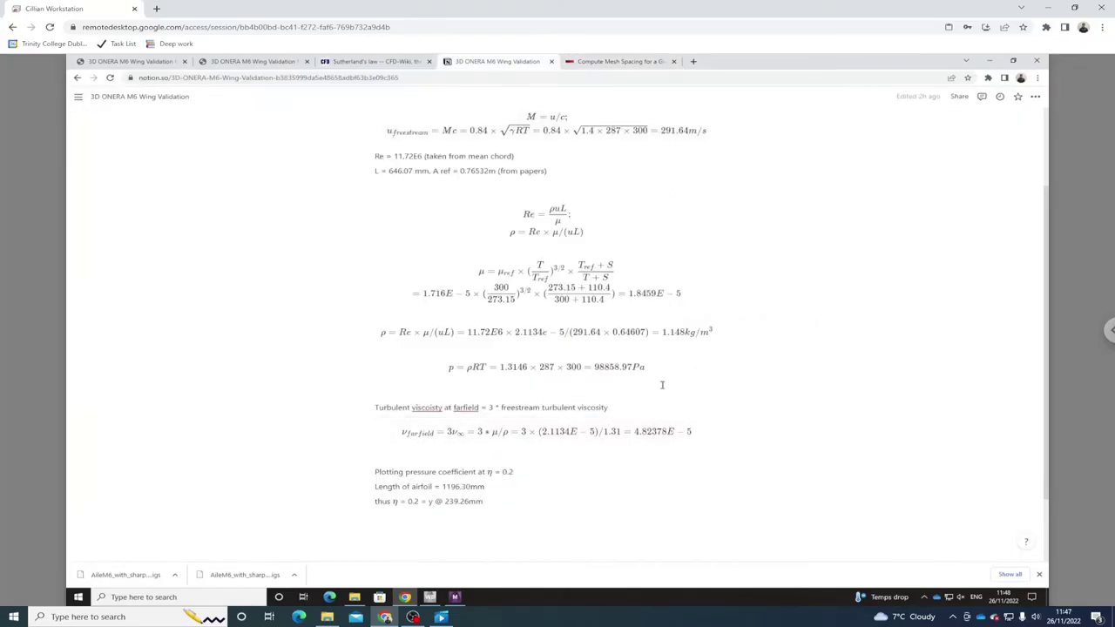
{"action": "left_click", "coordinate": [601, 62]}
{"action": "left_click_drag", "start_coordinate": [511, 457], "coordinate": [496, 457]}
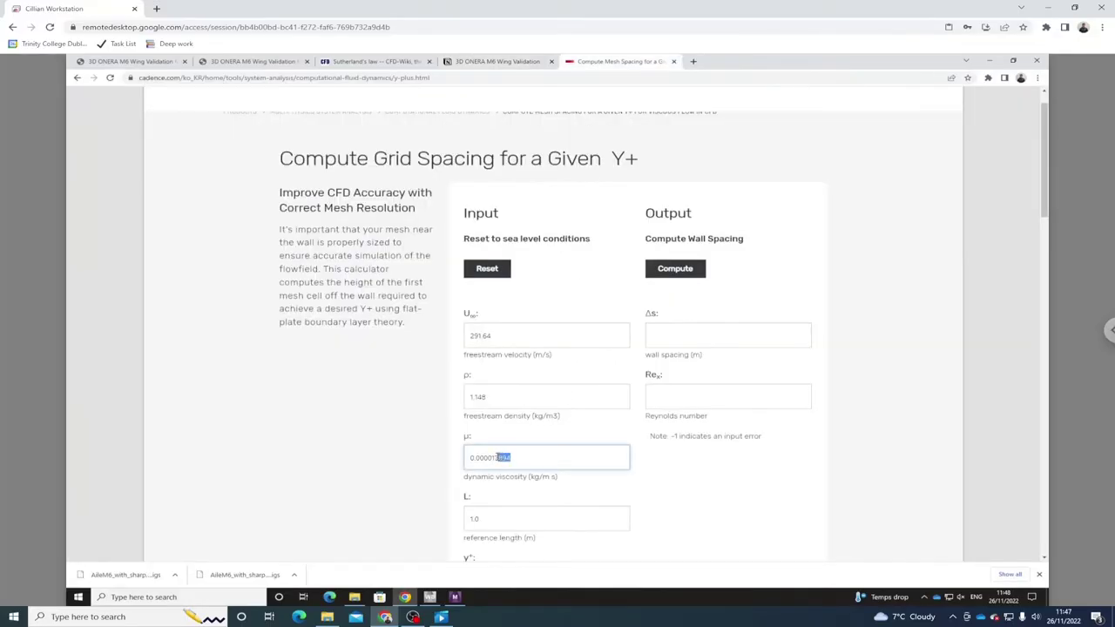
{"action": "type", "text": "8"}
Look up the reference length L in the notes and set the calculator's reference length to 0.64607 m.
{"action": "scroll", "coordinate": [542, 446], "scroll_direction": "down", "scroll_amount": 1}
{"action": "left_click", "coordinate": [543, 443]}
{"action": "double_click", "coordinate": [542, 443]}
{"action": "left_click", "coordinate": [496, 61]}
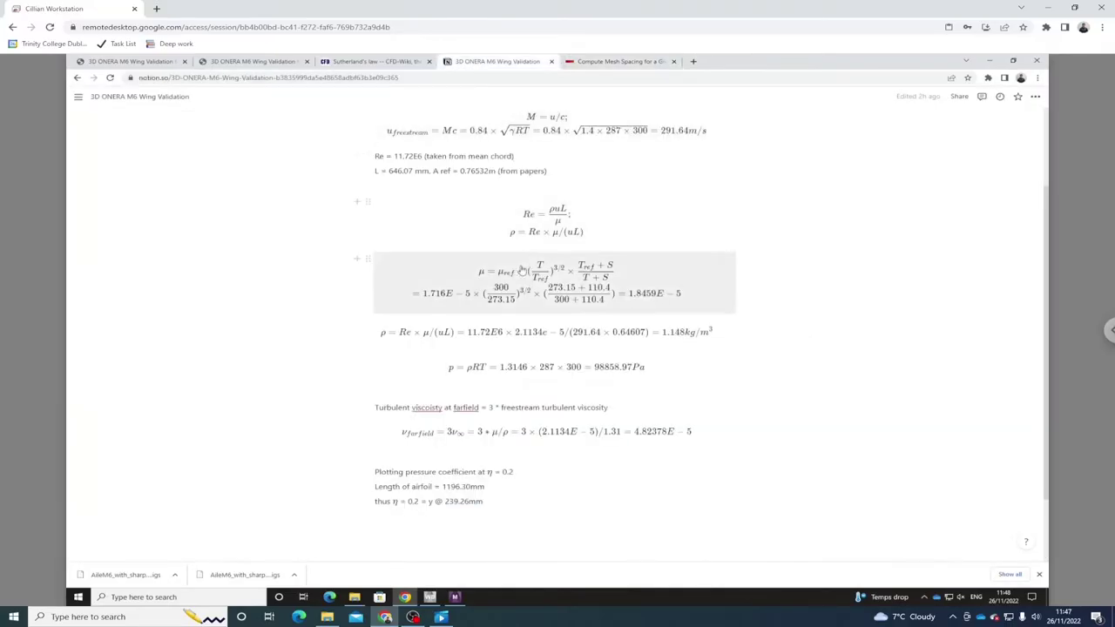
{"action": "scroll", "coordinate": [524, 261], "scroll_direction": "up", "scroll_amount": 1}
{"action": "left_click_drag", "start_coordinate": [413, 248], "coordinate": [391, 250]}
{"action": "left_click", "coordinate": [411, 261]}
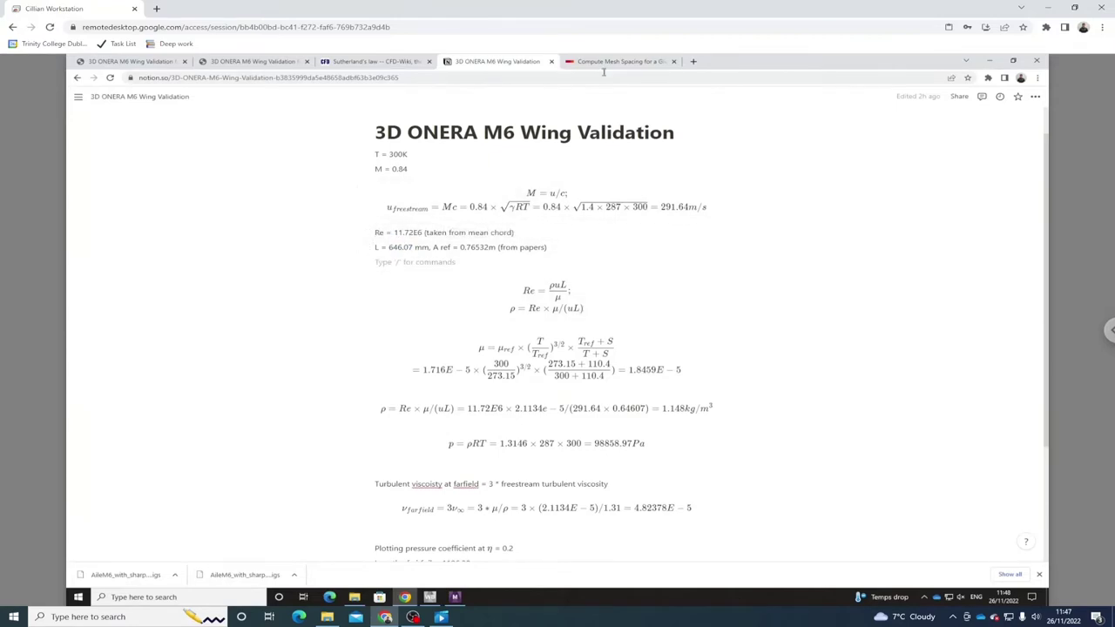
{"action": "left_click", "coordinate": [610, 62]}
{"action": "double_click", "coordinate": [474, 442]}
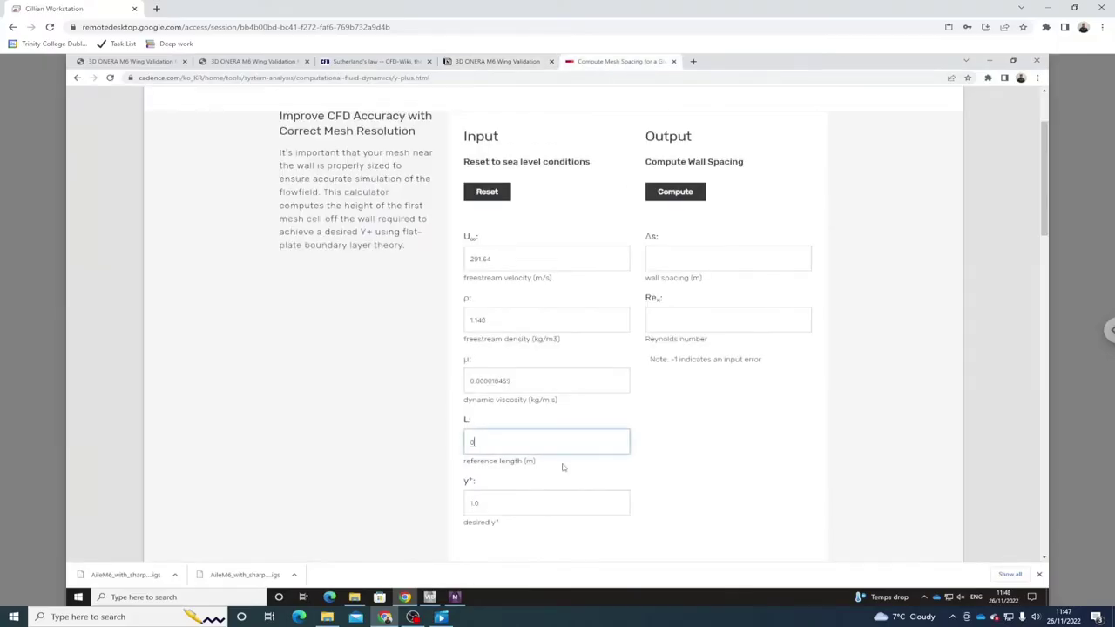
Set the desired y+ to 30 and compute the wall spacing.
{"action": "left_click", "coordinate": [555, 496]}
{"action": "key", "text": "BackSpace"}
{"action": "key", "text": "BackSpace"}
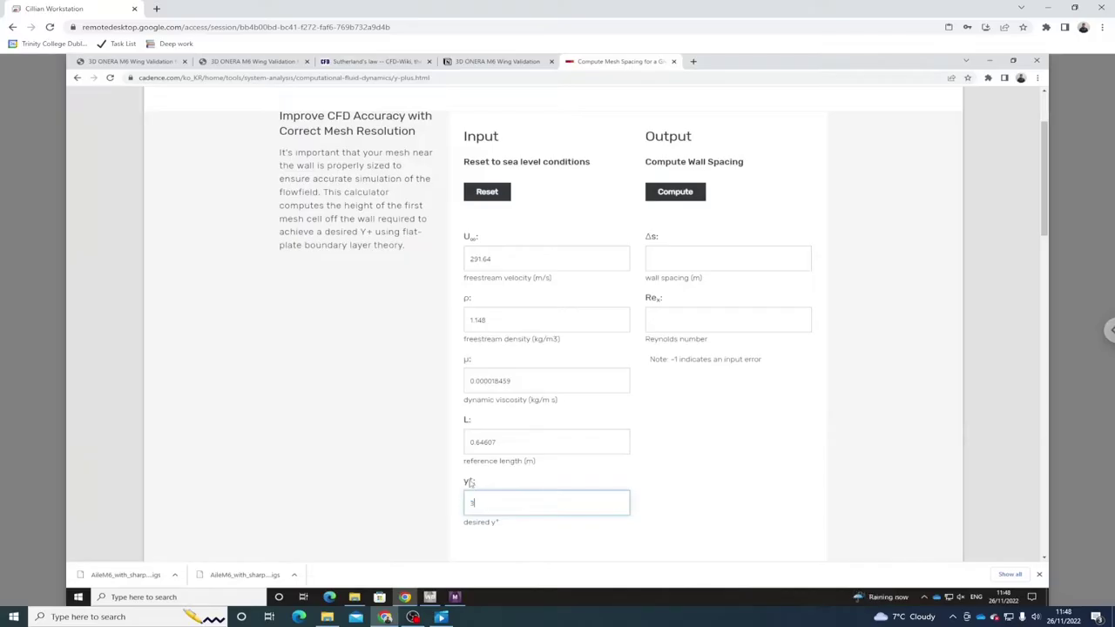
{"action": "left_click", "coordinate": [758, 509]}
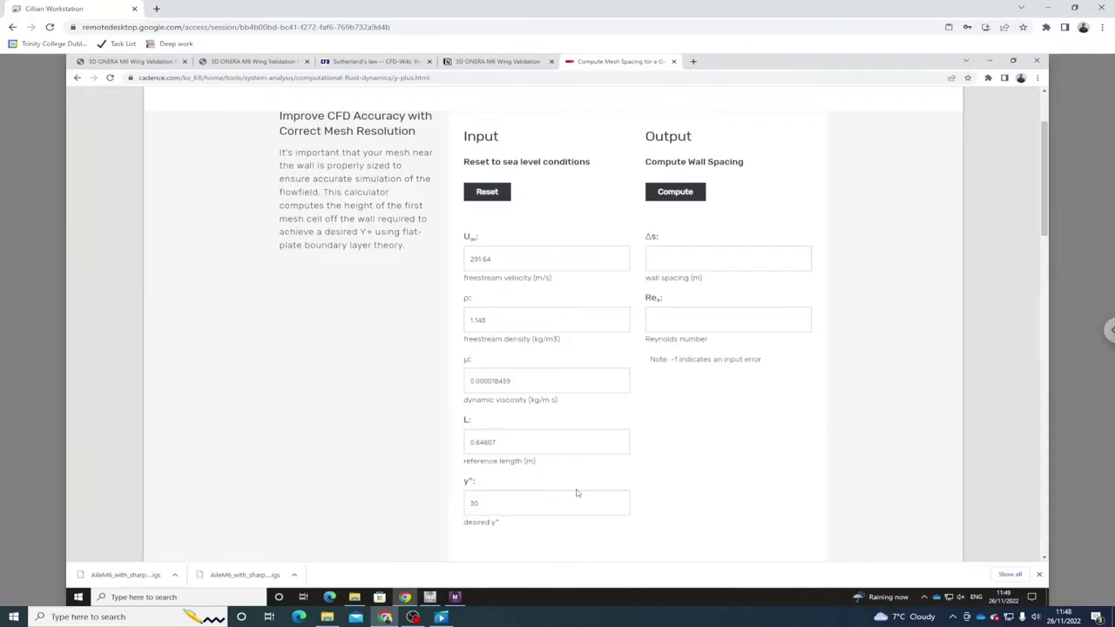
{"action": "left_click", "coordinate": [683, 199]}
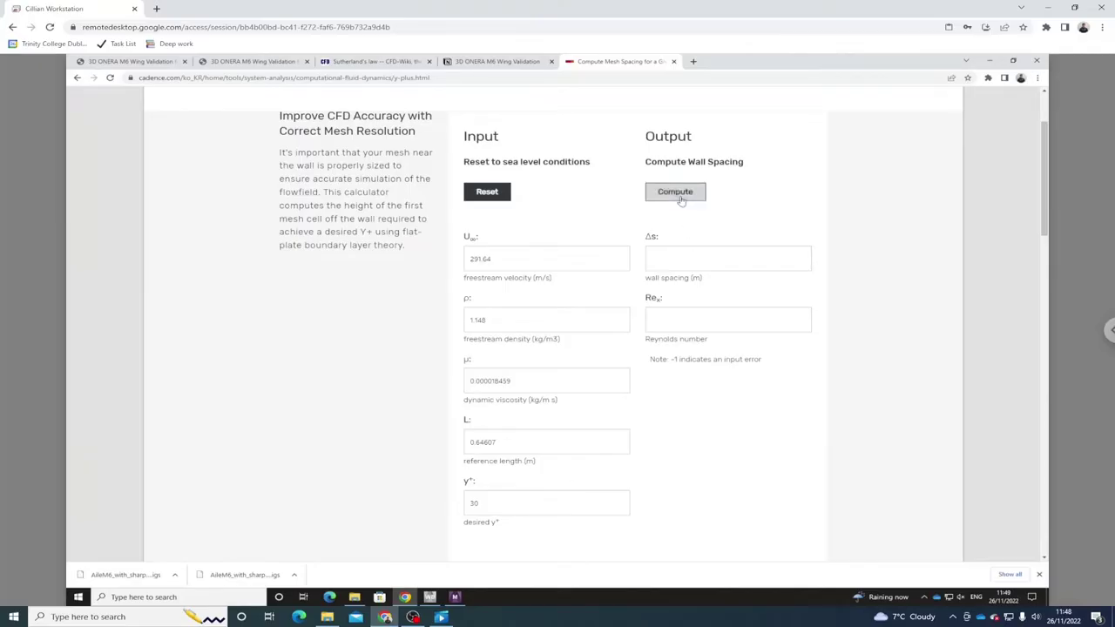
Compare the computed Reynolds number with the Reynolds number given in the wing validation notes.
{"action": "left_click", "coordinate": [656, 324]}
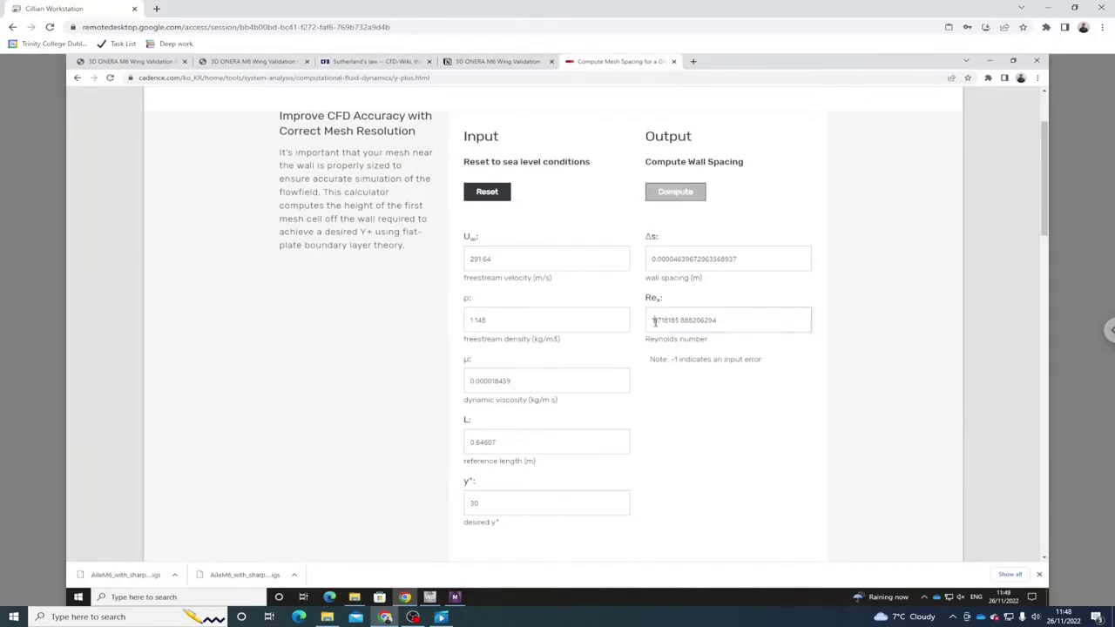
{"action": "left_click", "coordinate": [489, 63]}
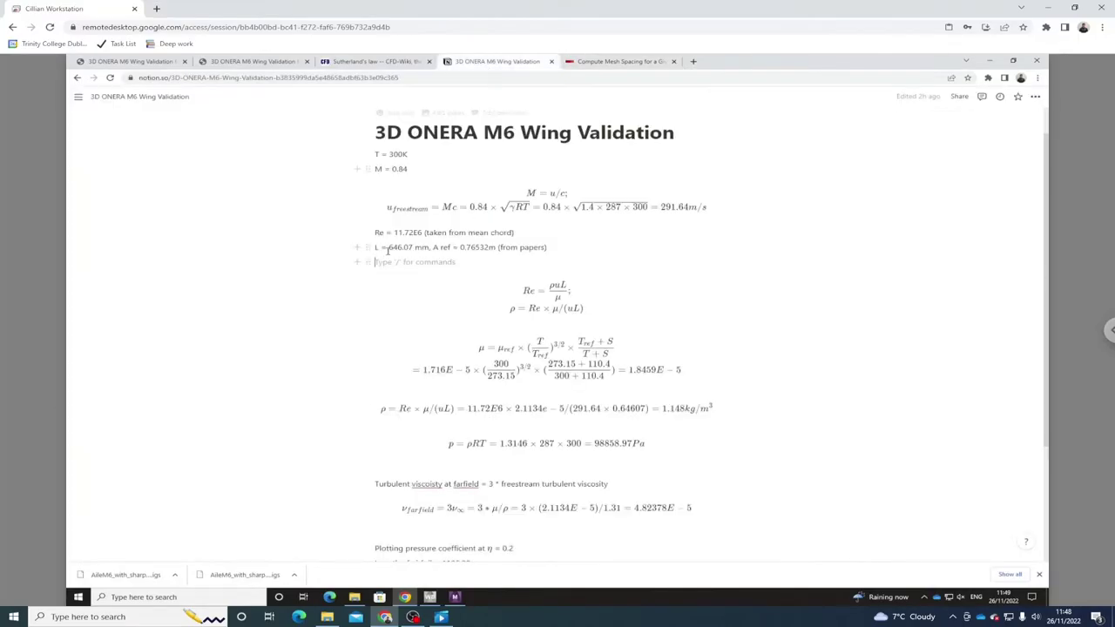
{"action": "left_click", "coordinate": [619, 61]}
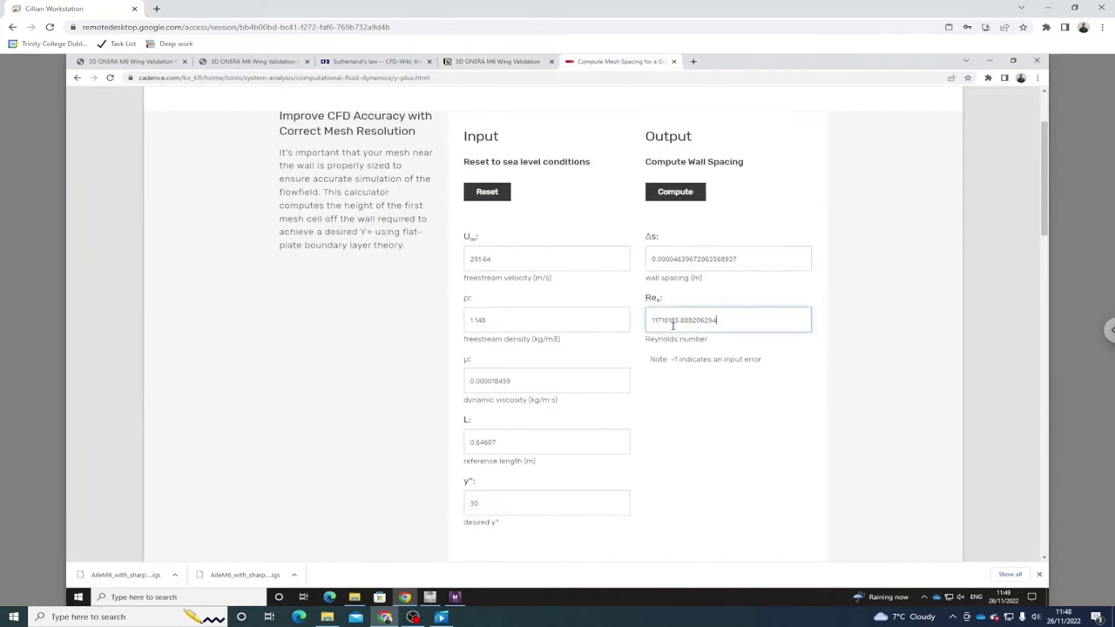
Copy the computed wall spacing value from the calculator's output.
{"action": "double_click", "coordinate": [750, 258]}
{"action": "right_click", "coordinate": [746, 260]}
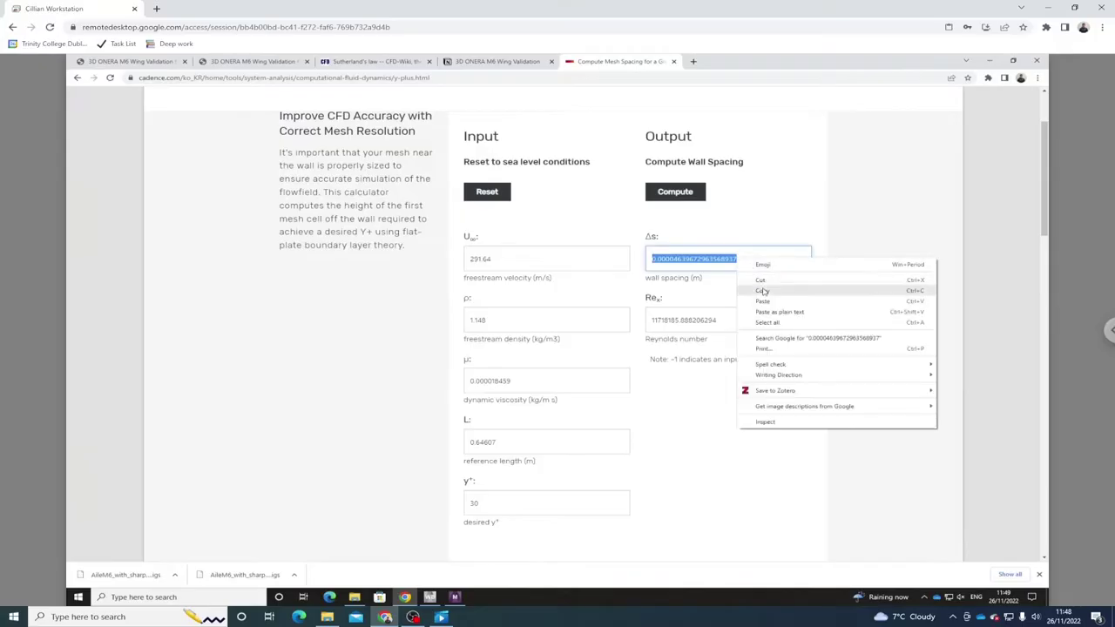
{"action": "left_click", "coordinate": [762, 290]}
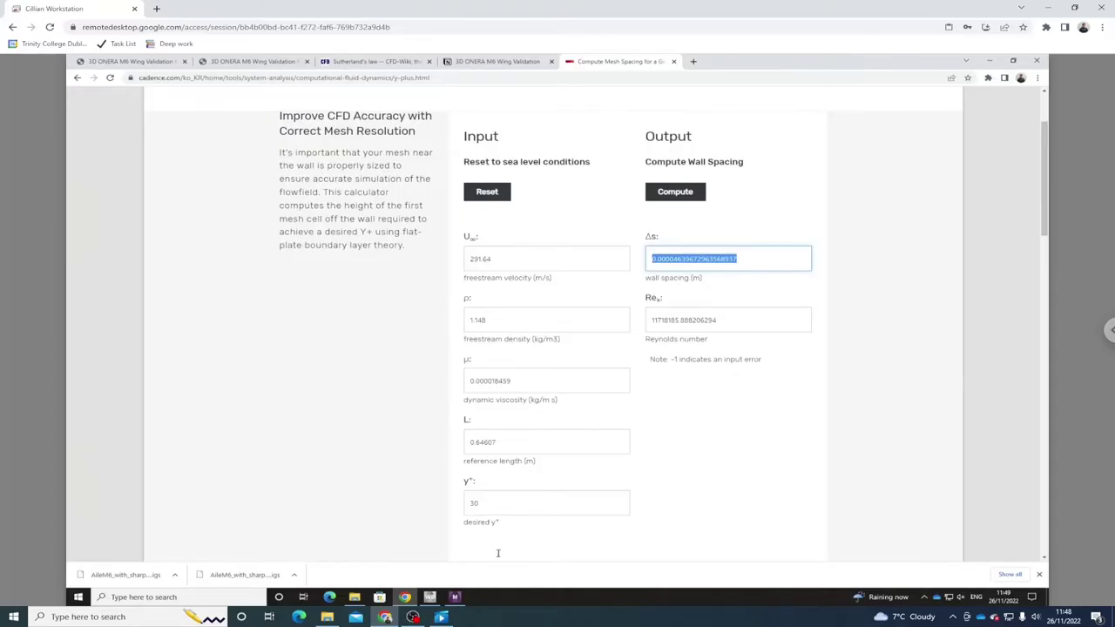
Switch to ANSYS Meshing and set the unit system to Metric (m, kg, N, s, V, A).
{"action": "left_click", "coordinate": [462, 598]}
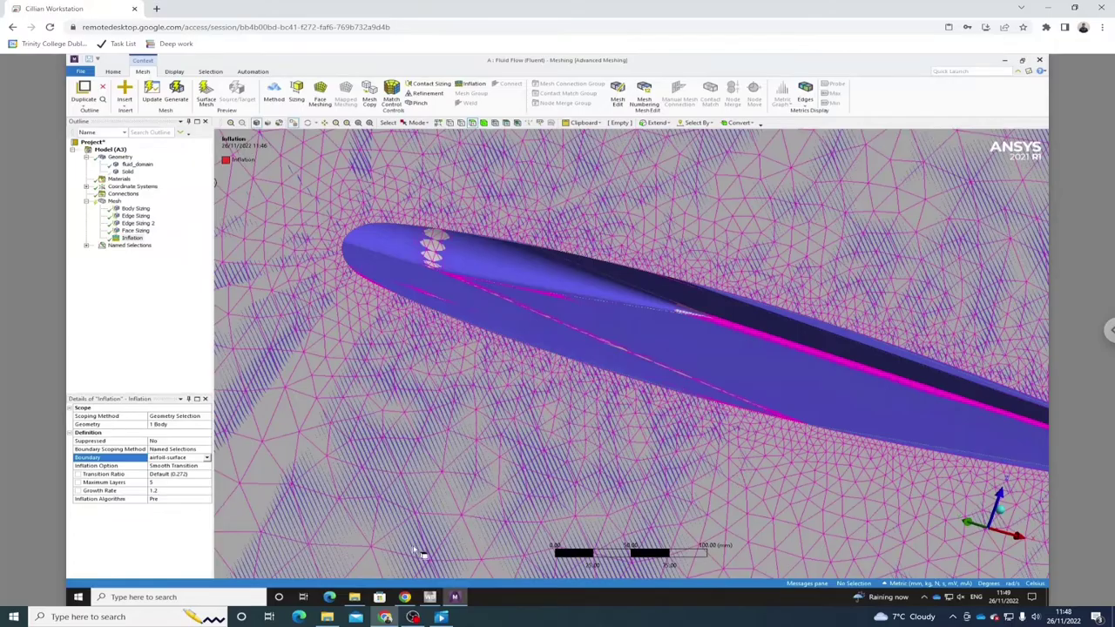
{"action": "left_click", "coordinate": [910, 583]}
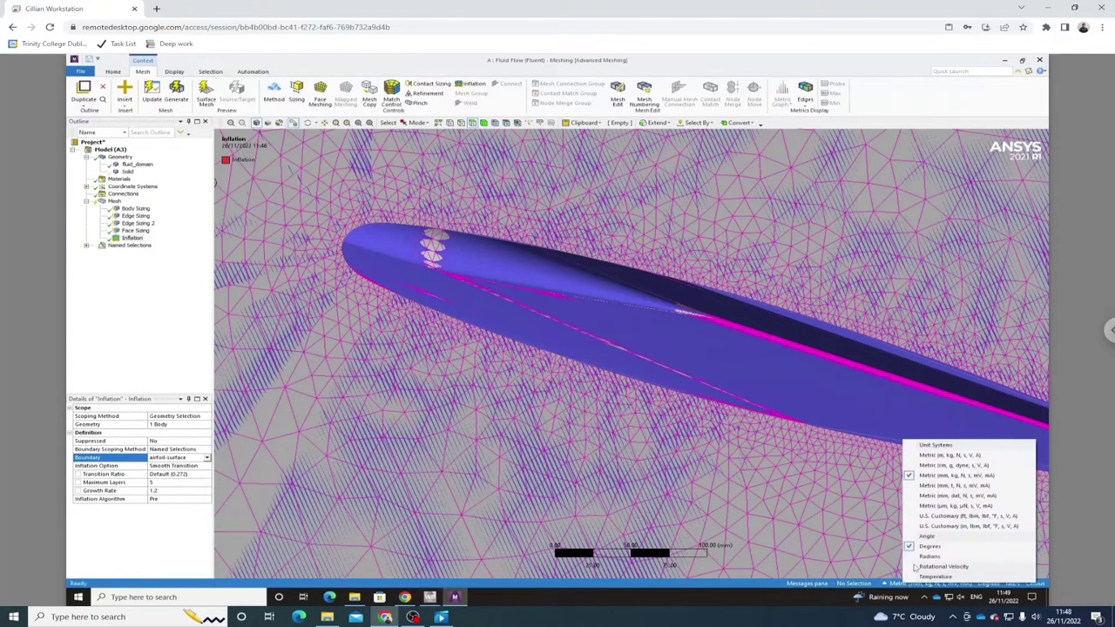
{"action": "left_click", "coordinate": [950, 454]}
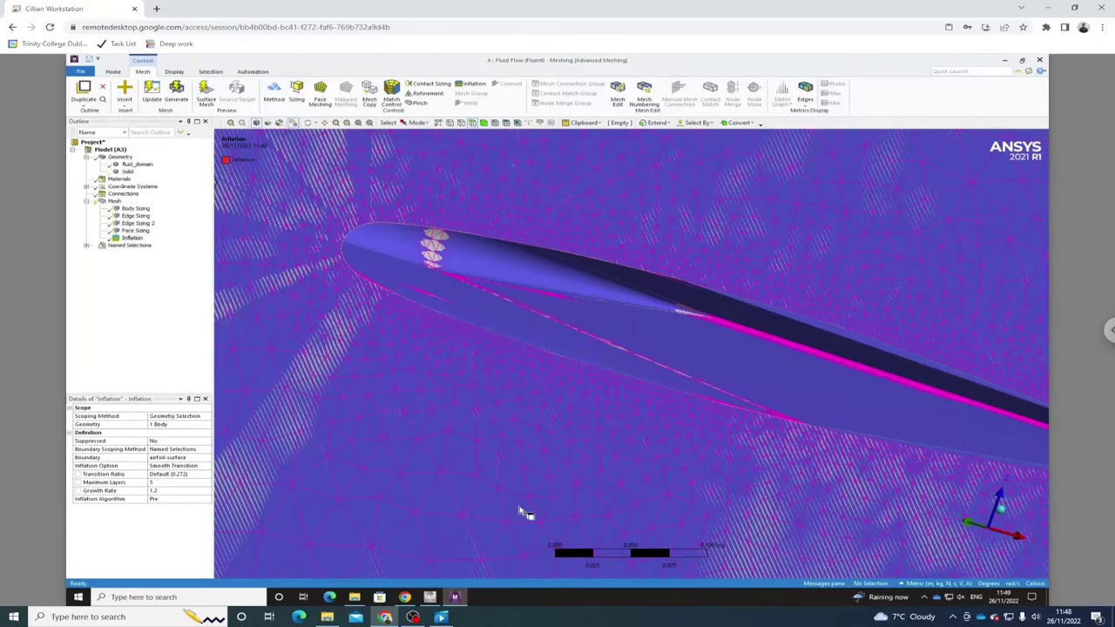
Change the inflation option to First Layer Thickness and paste the copied wall spacing, 4.6397e-005 m, as the first layer height.
{"action": "left_click", "coordinate": [207, 476]}
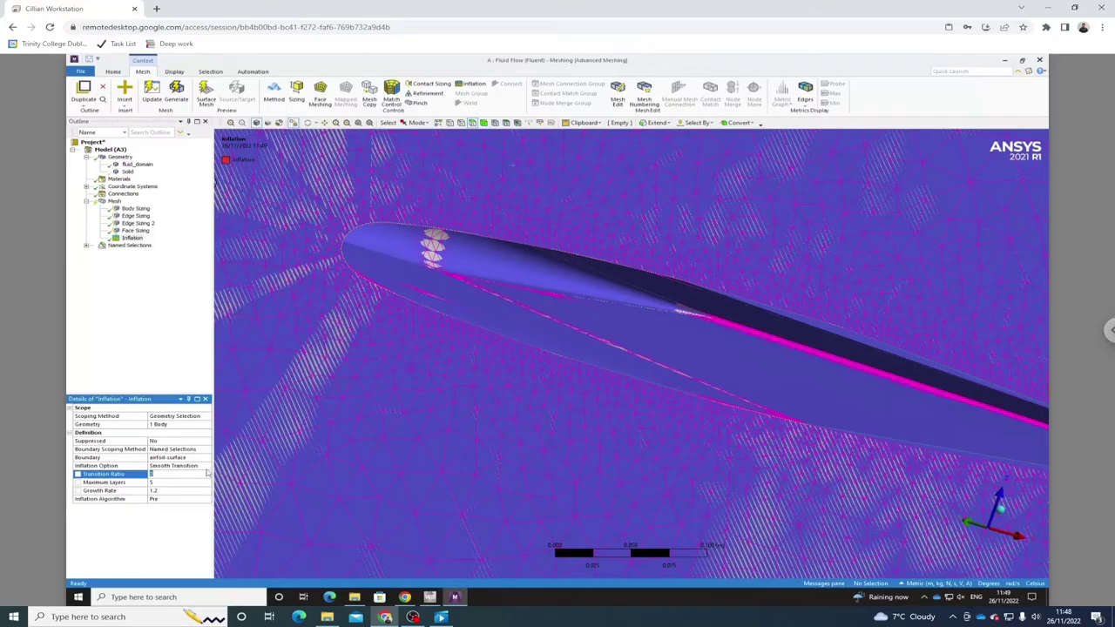
{"action": "key", "text": "Up"}
{"action": "left_click", "coordinate": [207, 467]}
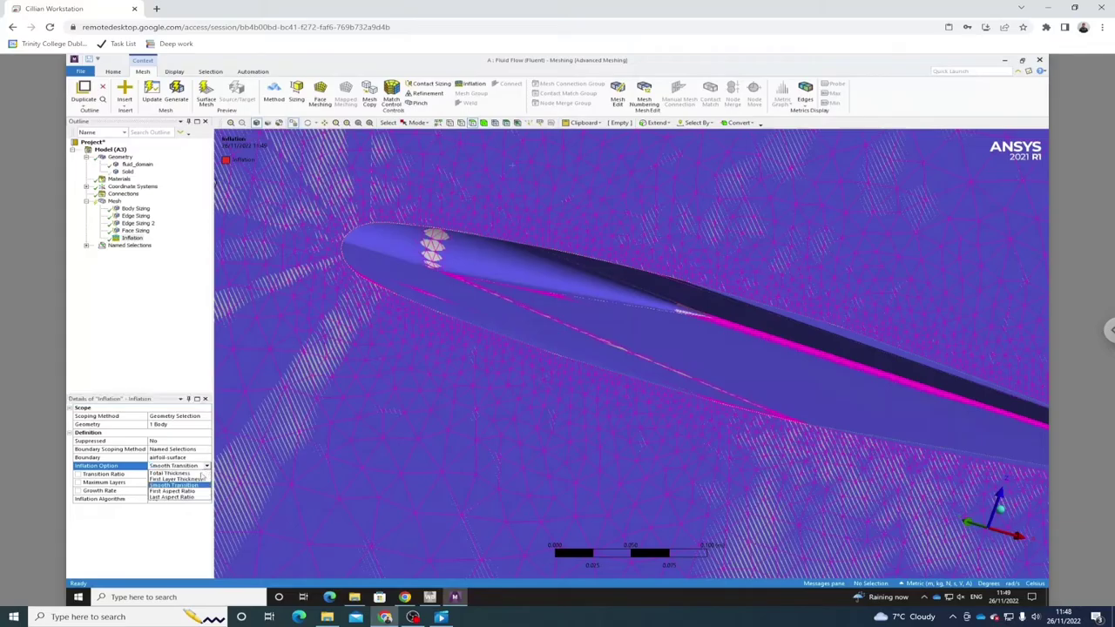
{"action": "left_click", "coordinate": [198, 479]}
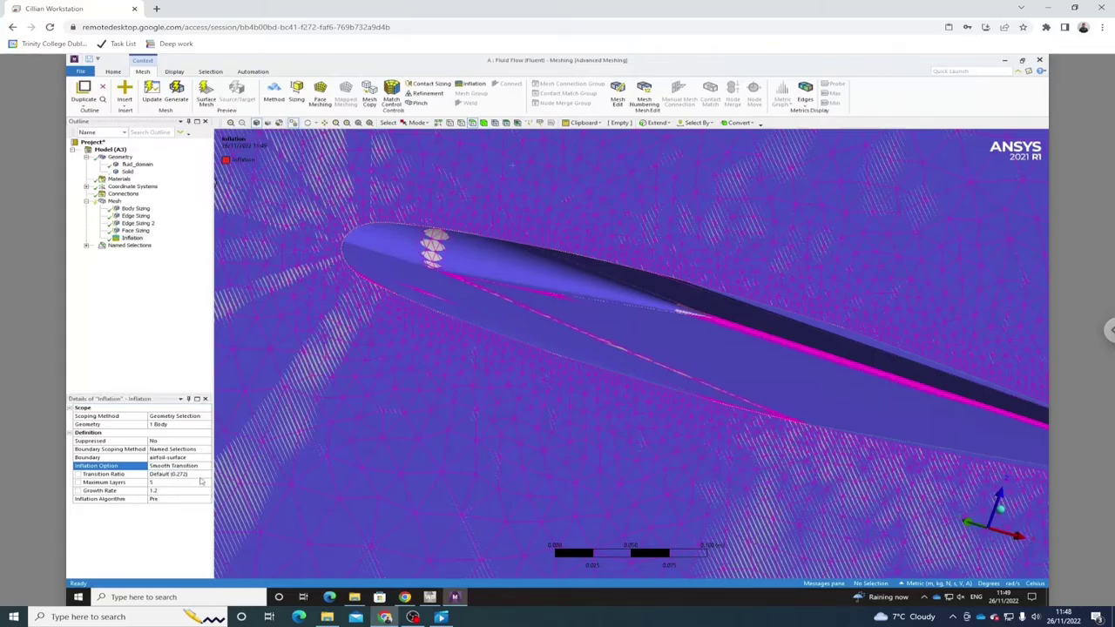
{"action": "left_click", "coordinate": [188, 475]}
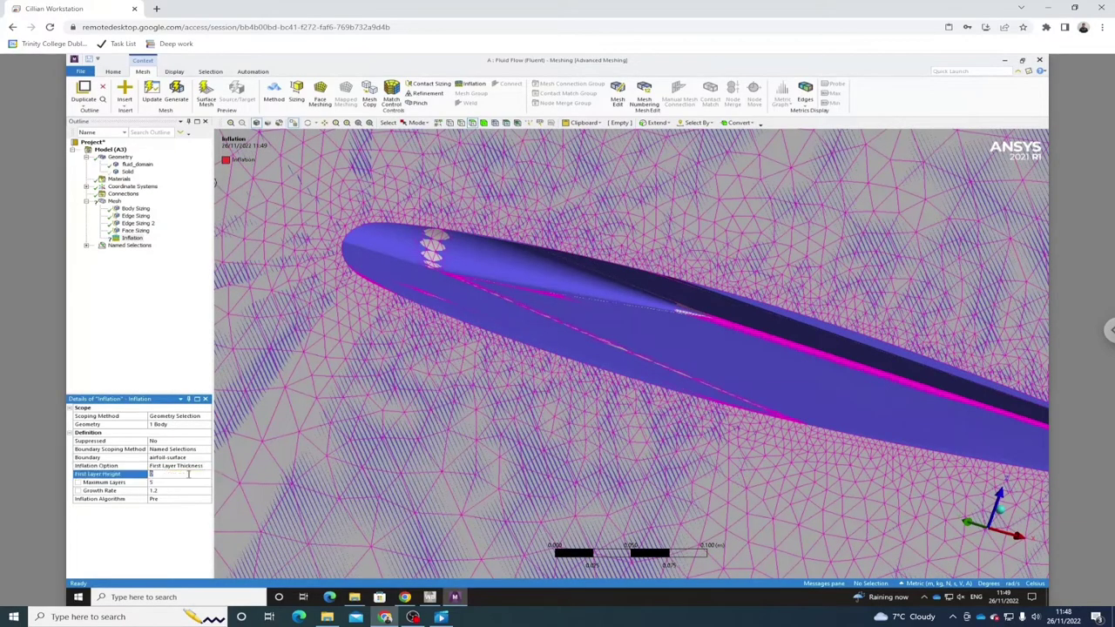
{"action": "key", "text": "ctrl+v"}
{"action": "key", "text": "Return"}
Set the inflation's maximum layers to 15.
{"action": "left_click", "coordinate": [198, 485]}
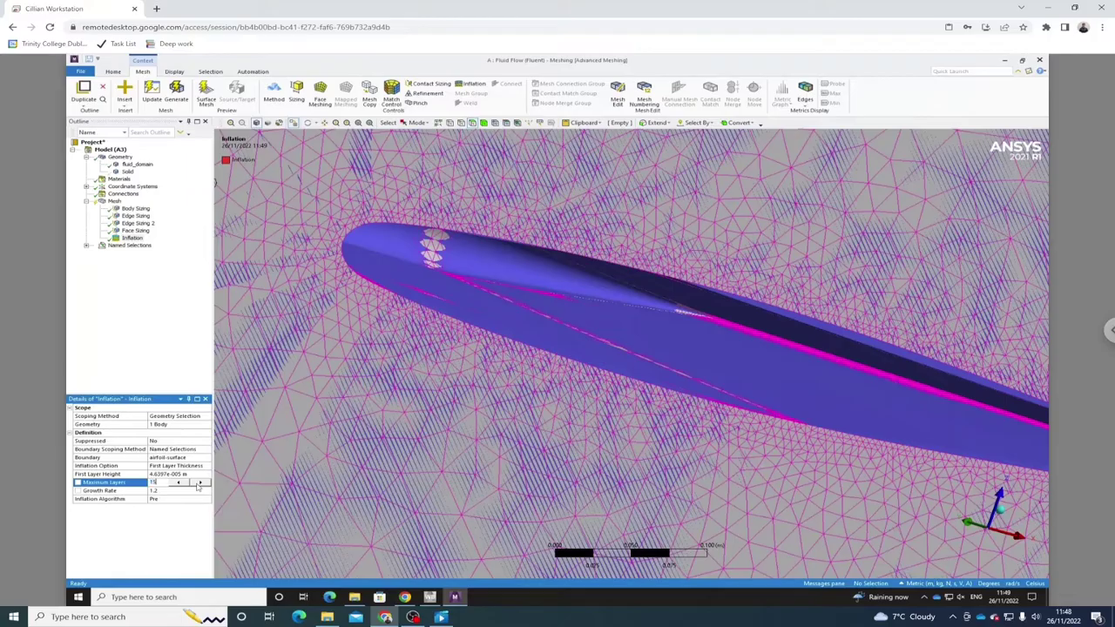
{"action": "type", "text": "15"}
{"action": "key", "text": "Return"}
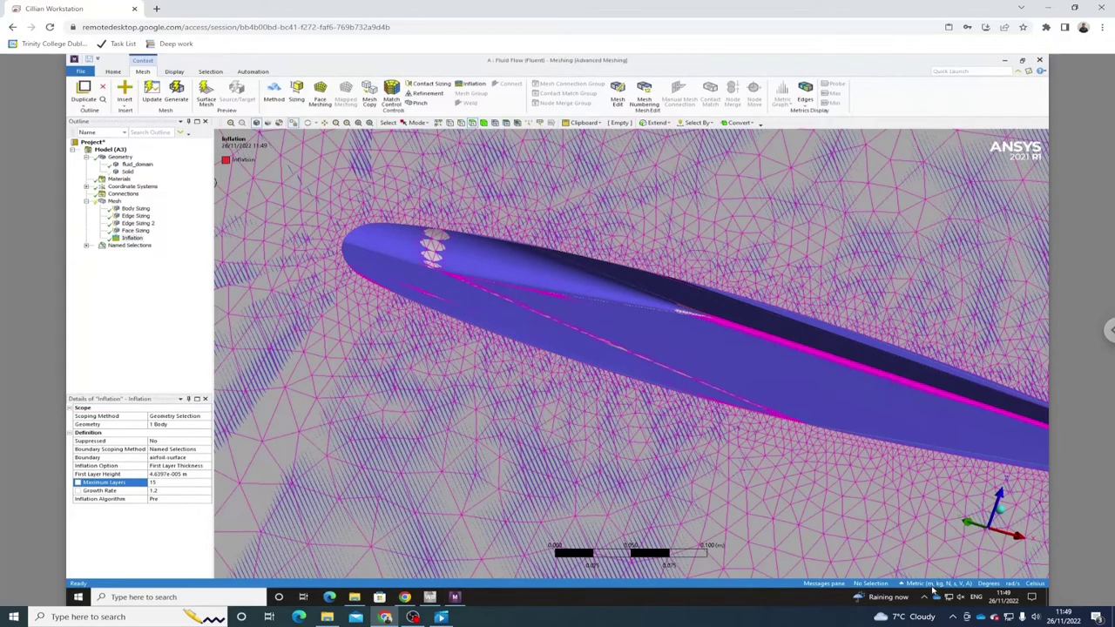
Return the unit system to Metric (mm, kg, N, s, mV, mA) and regenerate the wing mesh.
{"action": "left_click", "coordinate": [941, 582]}
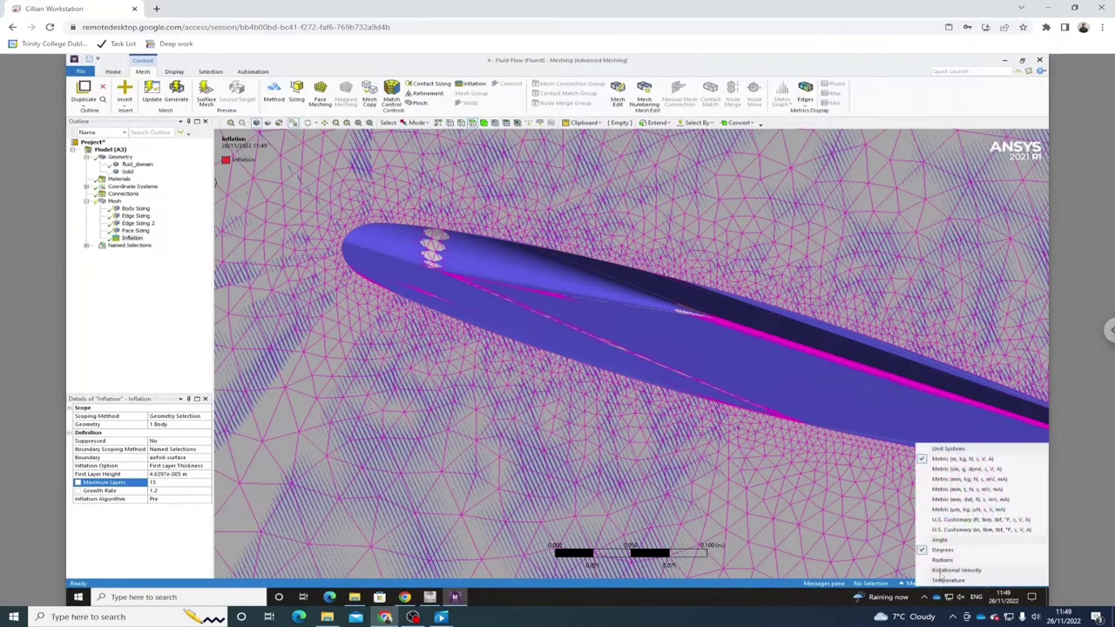
{"action": "left_click", "coordinate": [967, 479]}
{"action": "left_click", "coordinate": [114, 201]}
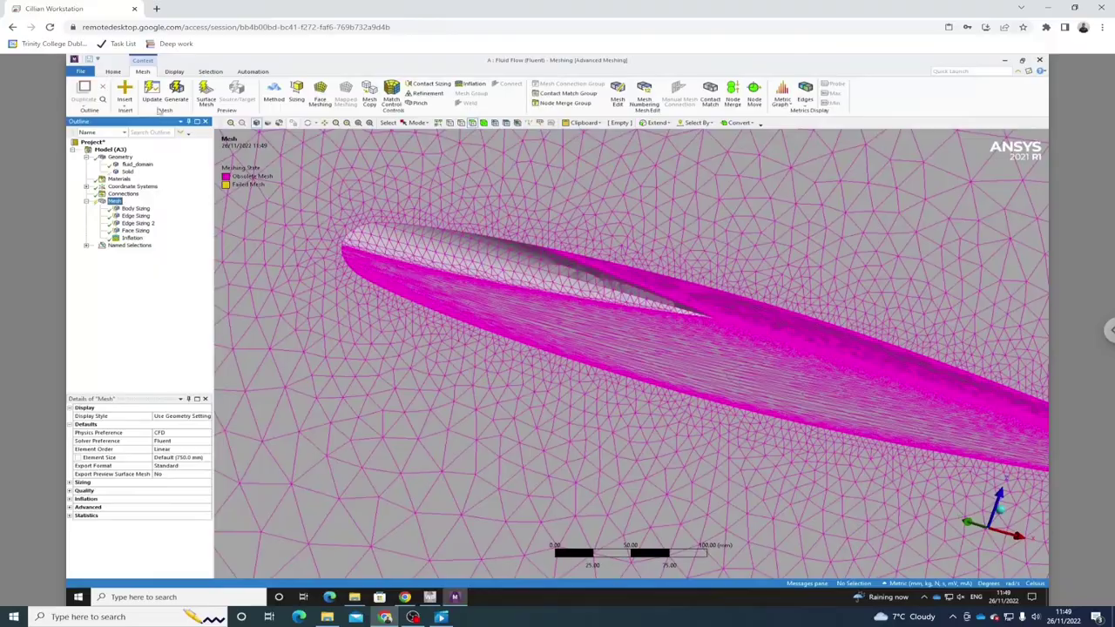
{"action": "left_click", "coordinate": [175, 95]}
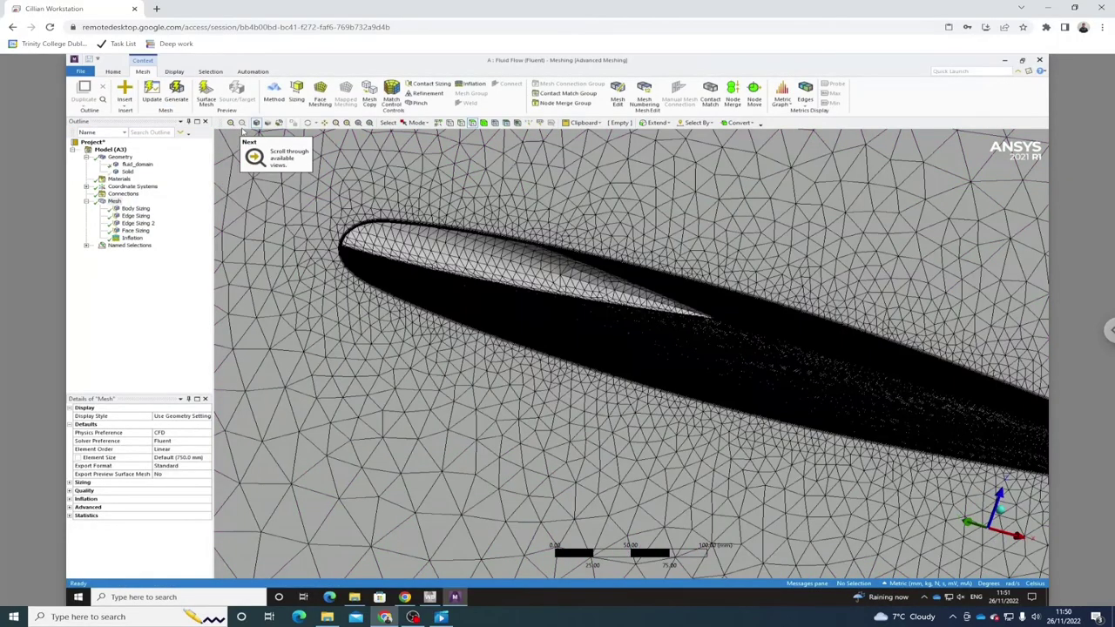
{"action": "middle_click_drag", "start_coordinate": [418, 239], "coordinate": [357, 223]}
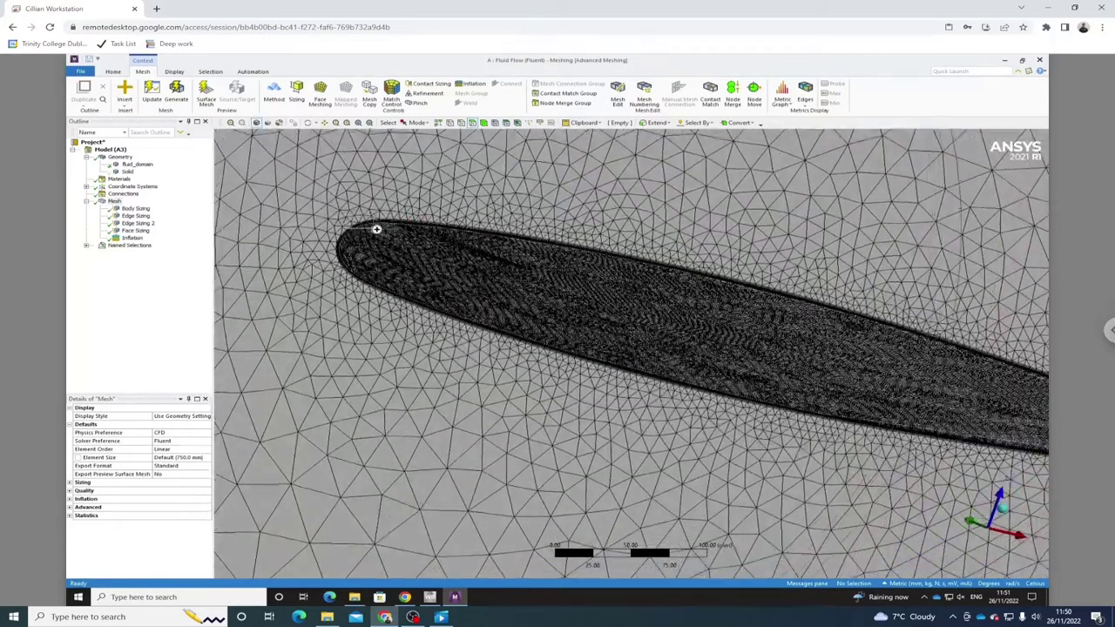
Examine the inflation layers around the wing's leading edge and along its upper surface.
{"action": "scroll", "coordinate": [375, 231], "scroll_direction": "up", "scroll_amount": 5}
{"action": "middle_click_drag", "start_coordinate": [608, 363], "coordinate": [532, 369]}
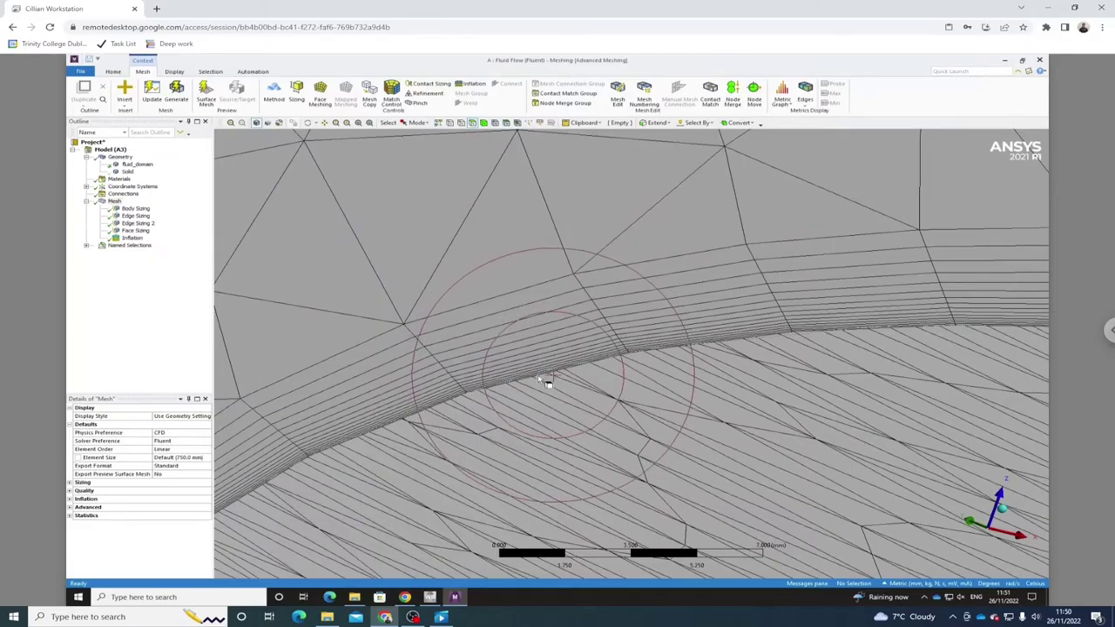
{"action": "scroll", "coordinate": [547, 376], "scroll_direction": "down", "scroll_amount": 3}
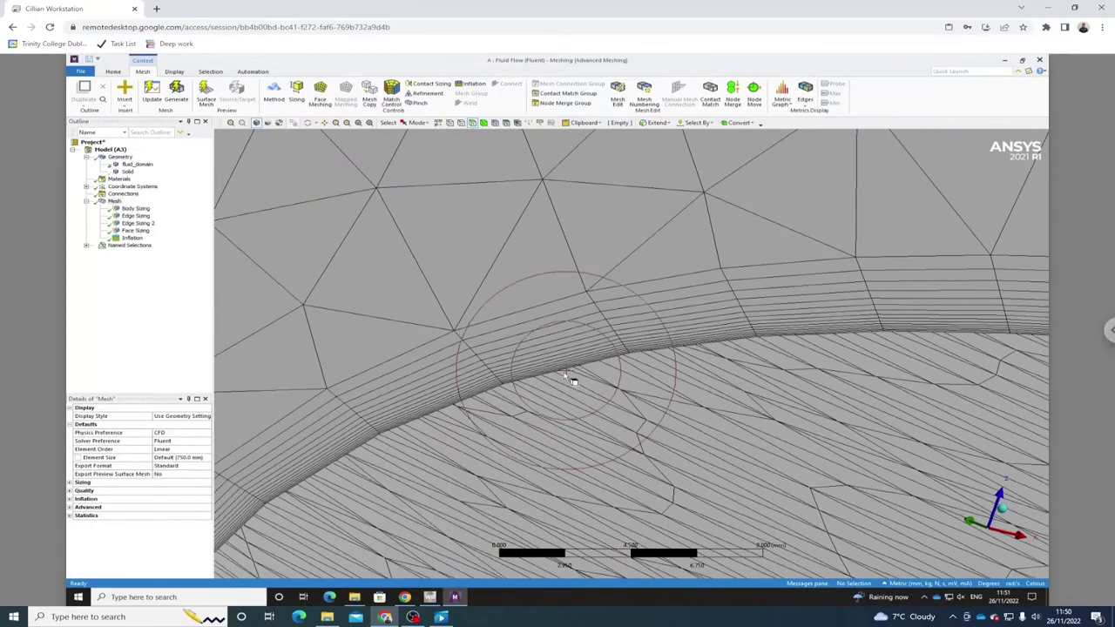
{"action": "scroll", "coordinate": [570, 366], "scroll_direction": "down", "scroll_amount": 4}
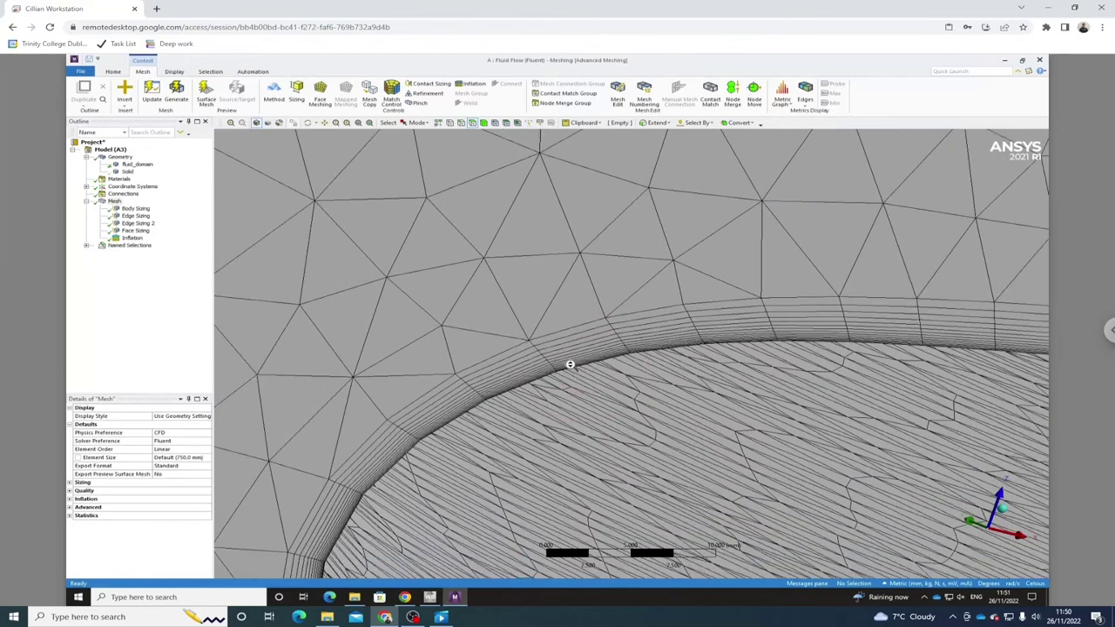
{"action": "scroll", "coordinate": [667, 363], "scroll_direction": "down", "scroll_amount": 2}
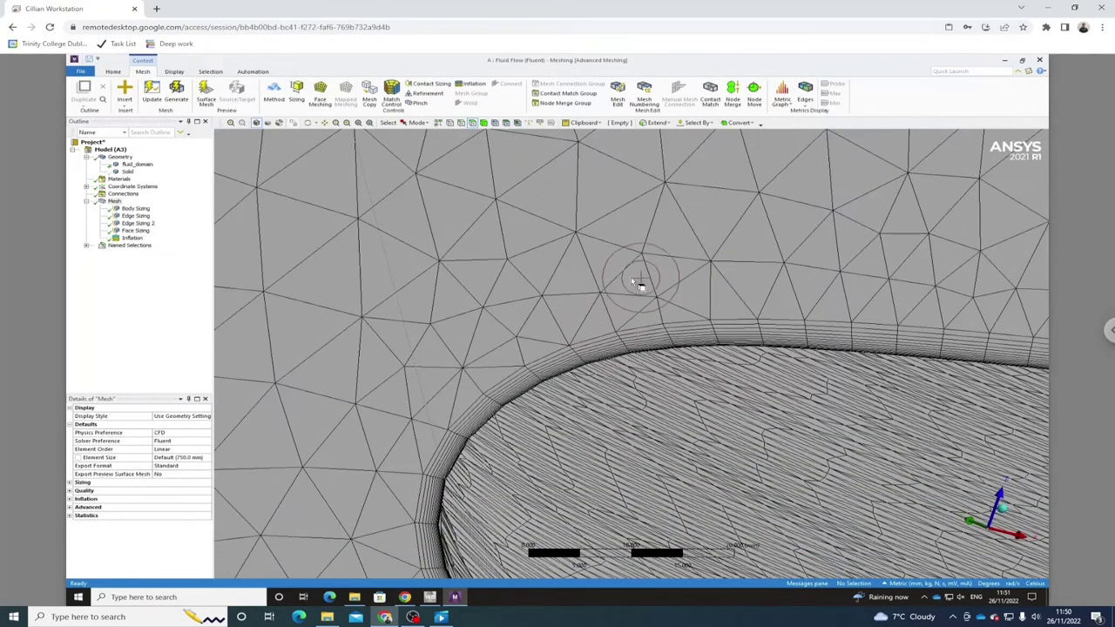
{"action": "scroll", "coordinate": [704, 349], "scroll_direction": "down", "scroll_amount": 2}
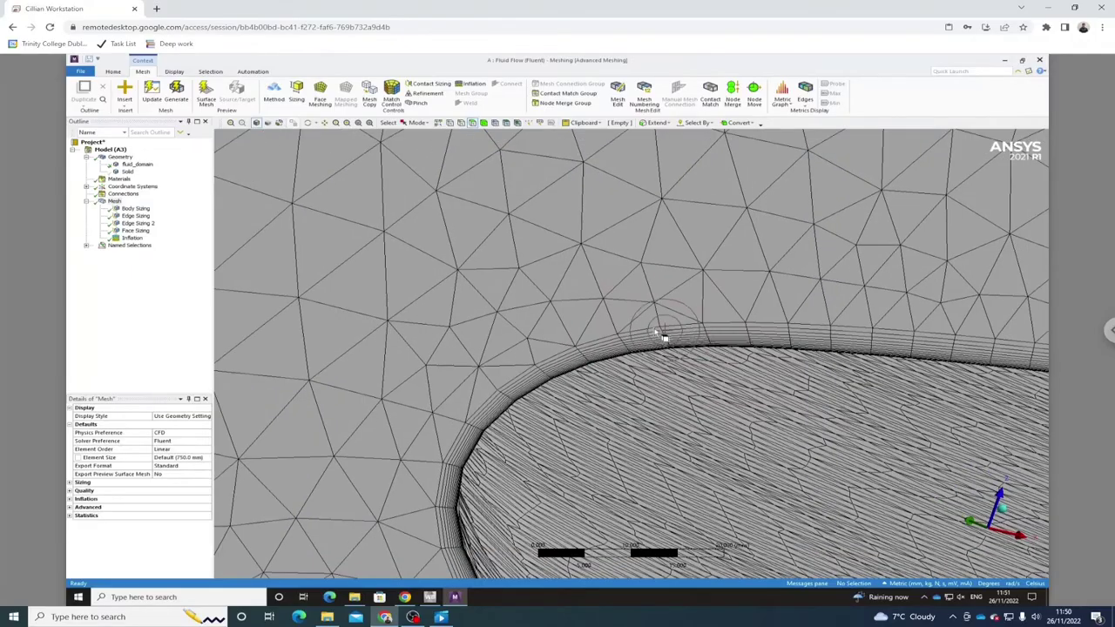
{"action": "scroll", "coordinate": [710, 348], "scroll_direction": "up", "scroll_amount": 1}
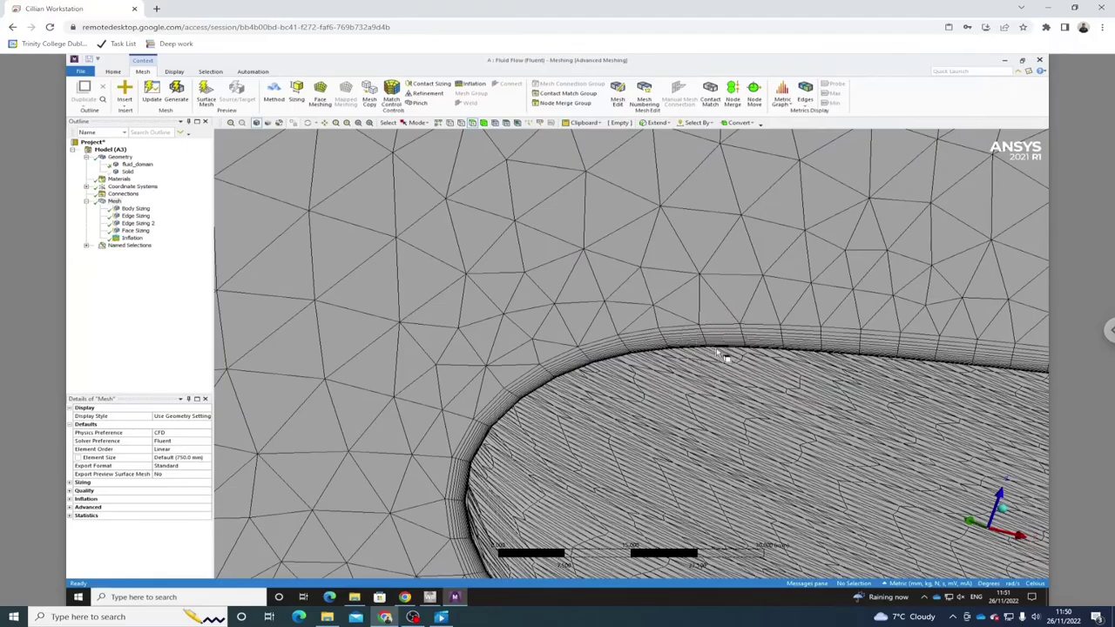
{"action": "scroll", "coordinate": [722, 353], "scroll_direction": "up", "scroll_amount": 2}
{"action": "scroll", "coordinate": [428, 279], "scroll_direction": "down", "scroll_amount": 4}
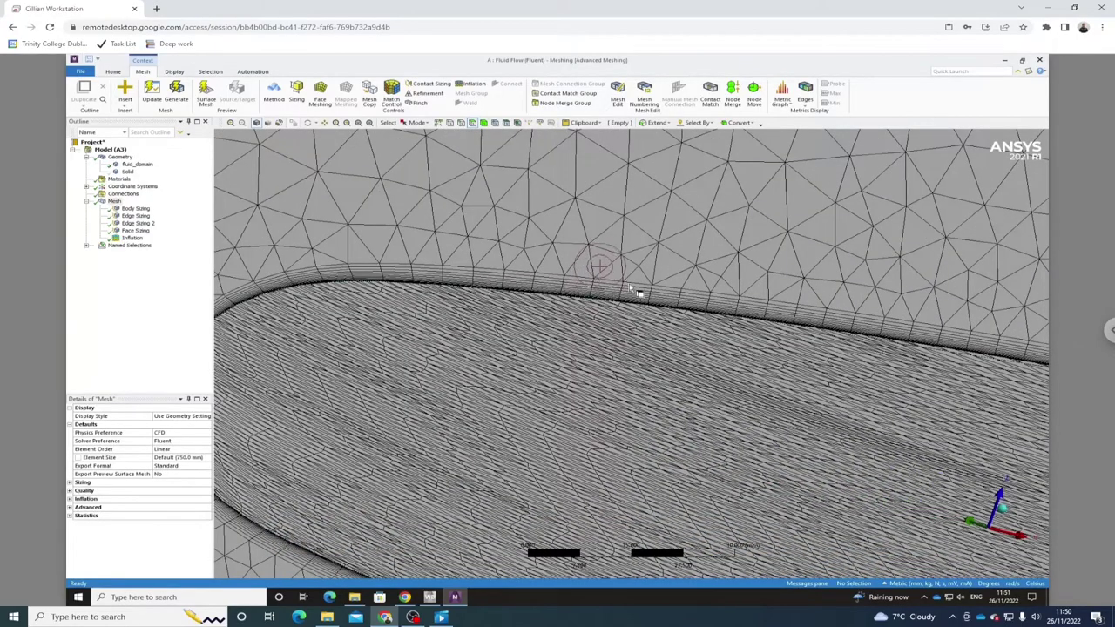
{"action": "scroll", "coordinate": [679, 310], "scroll_direction": "up", "scroll_amount": 3}
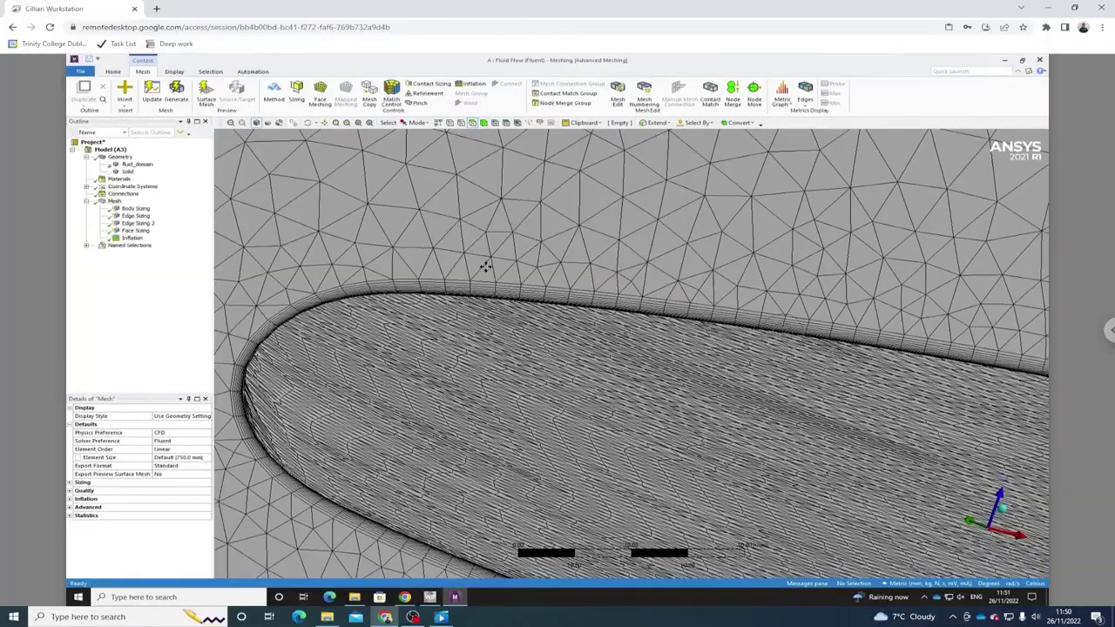
{"action": "scroll", "coordinate": [655, 315], "scroll_direction": "down", "scroll_amount": 3}
{"action": "scroll", "coordinate": [657, 317], "scroll_direction": "up", "scroll_amount": 1}
{"action": "scroll", "coordinate": [667, 311], "scroll_direction": "up", "scroll_amount": 3}
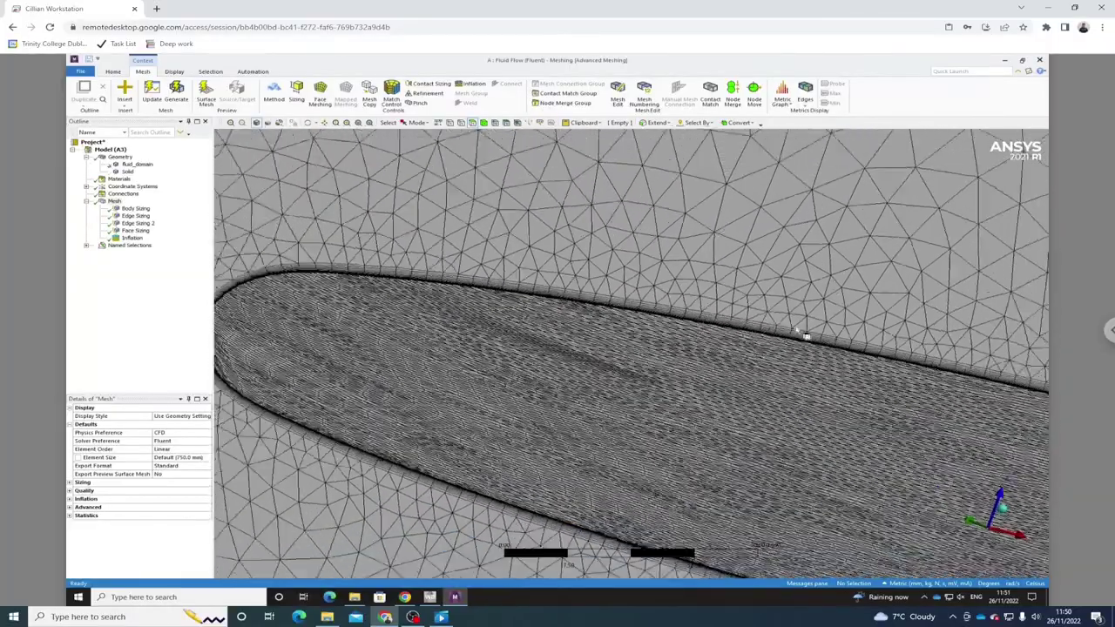
{"action": "scroll", "coordinate": [516, 250], "scroll_direction": "down", "scroll_amount": 3}
Examine the inflation layers and surrounding mesh along the rear of the wing and at its trailing edge.
{"action": "middle_click_drag", "start_coordinate": [516, 250], "coordinate": [412, 281], "text": "ctrl"}
{"action": "scroll", "coordinate": [607, 323], "scroll_direction": "up", "scroll_amount": 1}
{"action": "scroll", "coordinate": [386, 261], "scroll_direction": "up", "scroll_amount": 1}
{"action": "scroll", "coordinate": [605, 298], "scroll_direction": "up", "scroll_amount": 2}
{"action": "middle_click_drag", "start_coordinate": [606, 298], "coordinate": [710, 431], "text": "ctrl"}
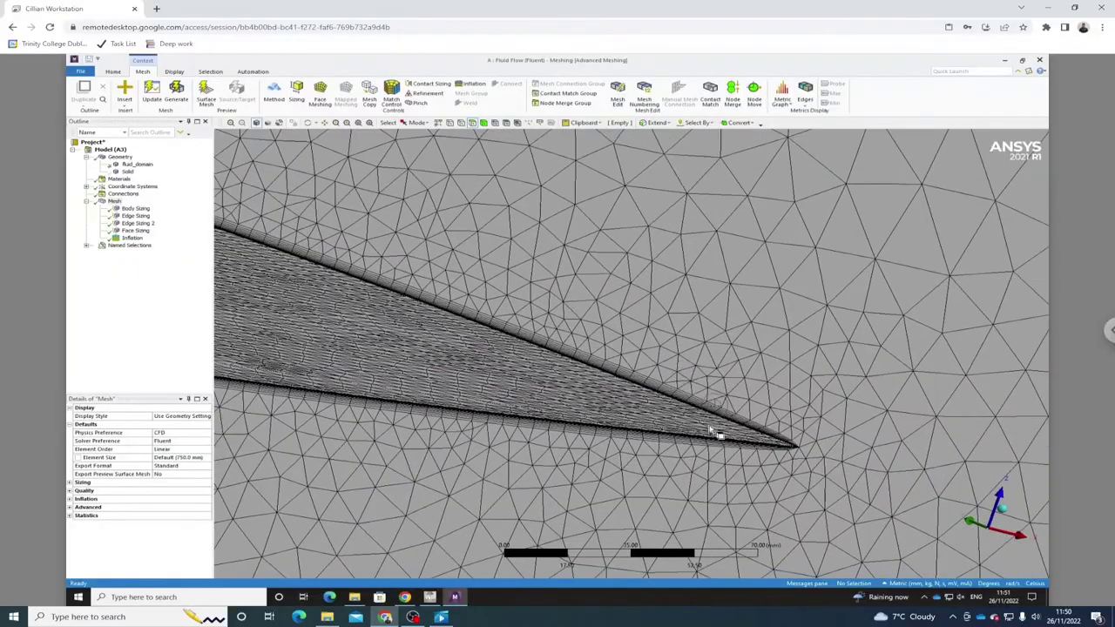
{"action": "scroll", "coordinate": [784, 460], "scroll_direction": "down", "scroll_amount": 2}
{"action": "middle_click_drag", "start_coordinate": [833, 386], "coordinate": [666, 436], "text": "ctrl"}
{"action": "scroll", "coordinate": [744, 366], "scroll_direction": "down", "scroll_amount": 1}
{"action": "middle_click_drag", "start_coordinate": [782, 298], "coordinate": [374, 159]}
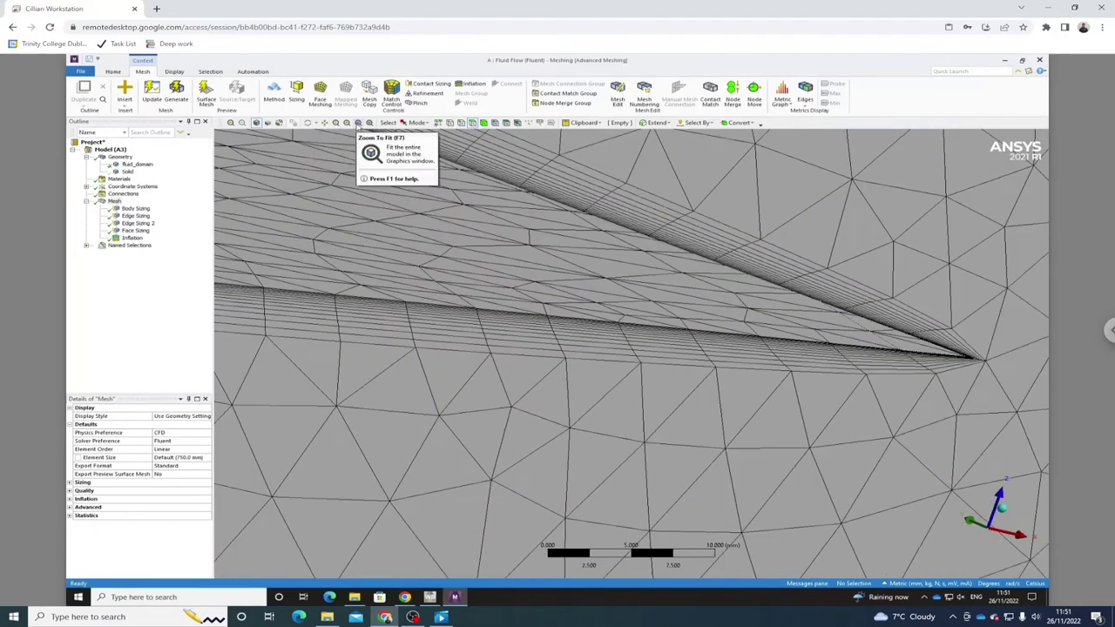
Show the whole fluid domain, check the mesh statistics for nodes and elements, and review the body sizing settings.
{"action": "left_click", "coordinate": [357, 123]}
{"action": "middle_click_drag", "start_coordinate": [604, 338], "coordinate": [764, 369]}
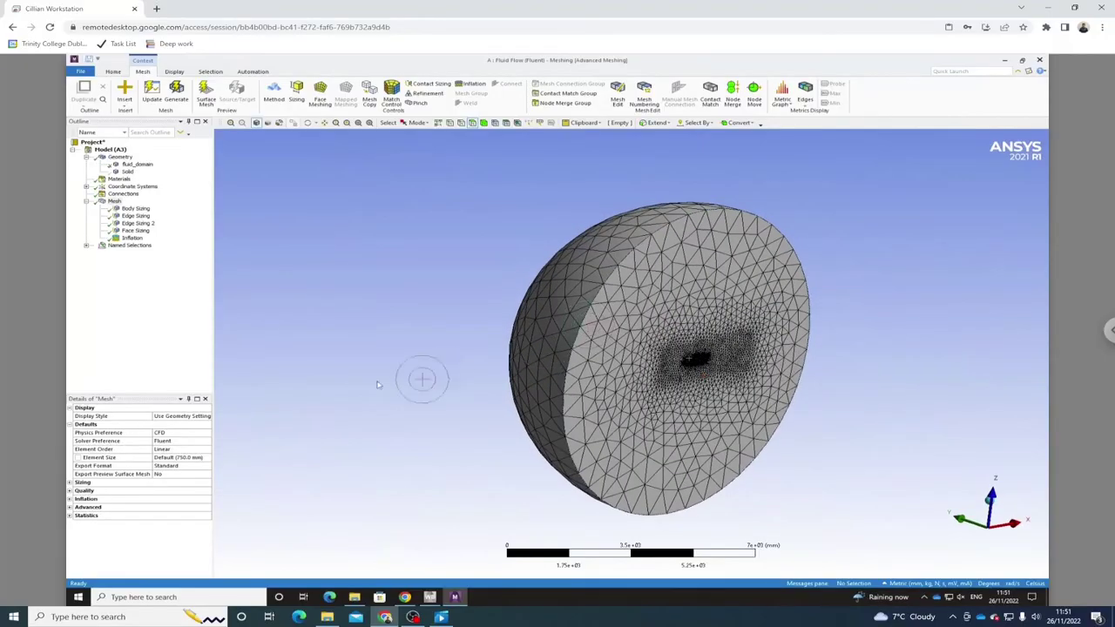
{"action": "left_click", "coordinate": [71, 516]}
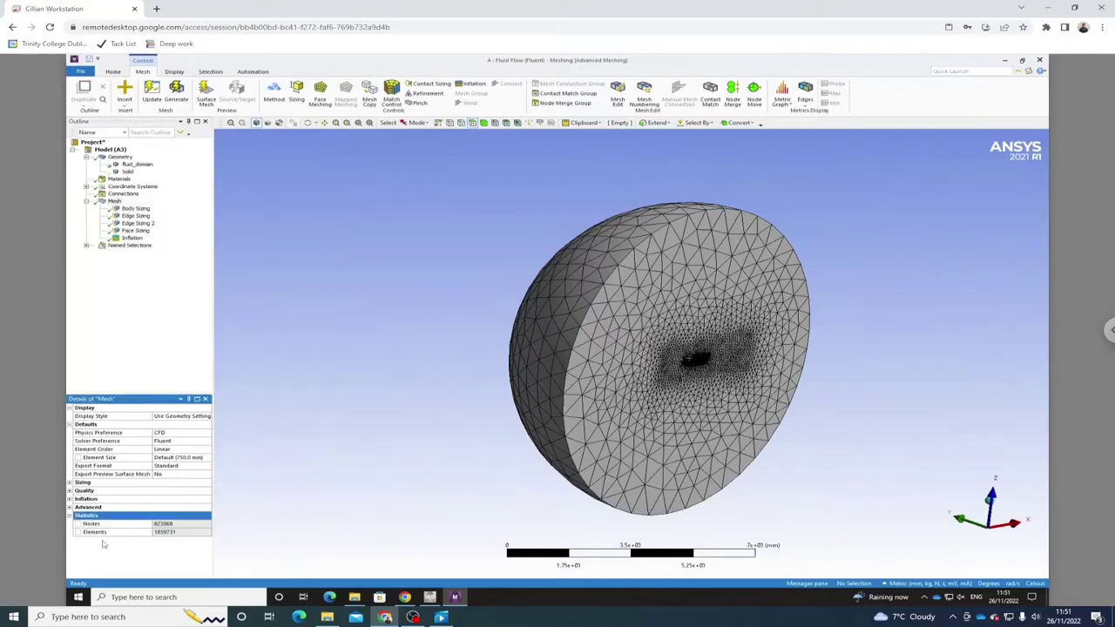
{"action": "left_click", "coordinate": [162, 532]}
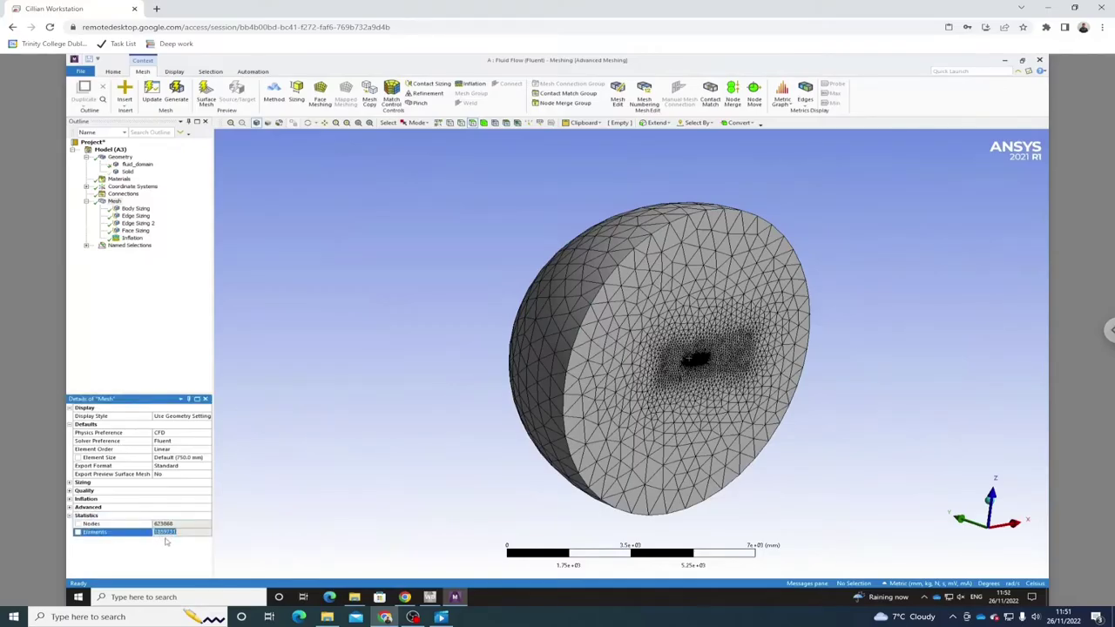
{"action": "middle_click_drag", "start_coordinate": [652, 368], "coordinate": [600, 366]}
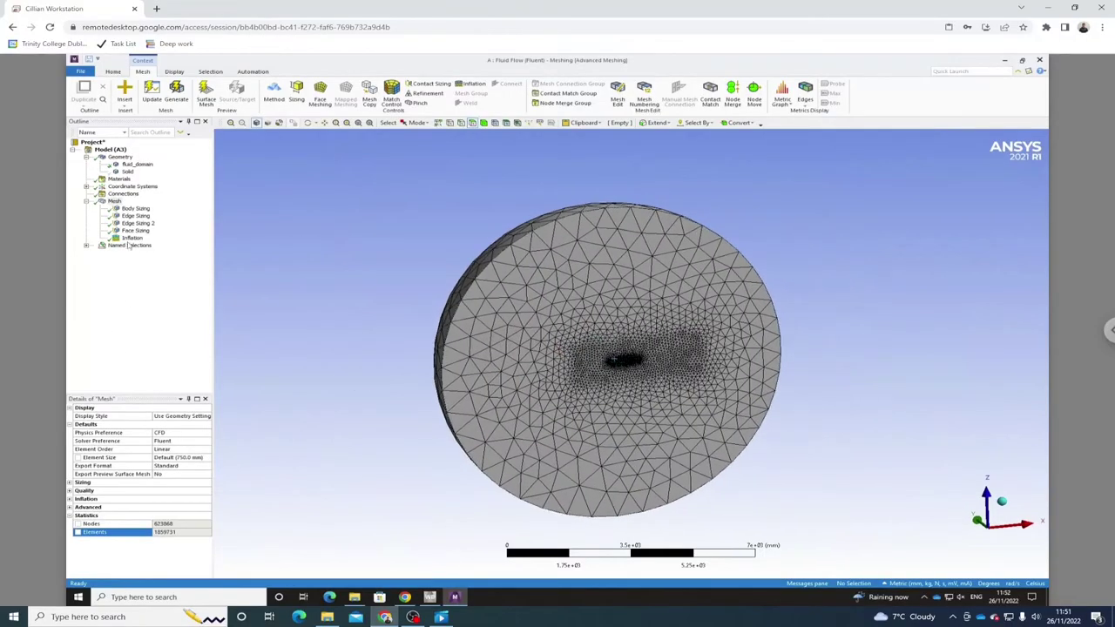
{"action": "left_click", "coordinate": [131, 209]}
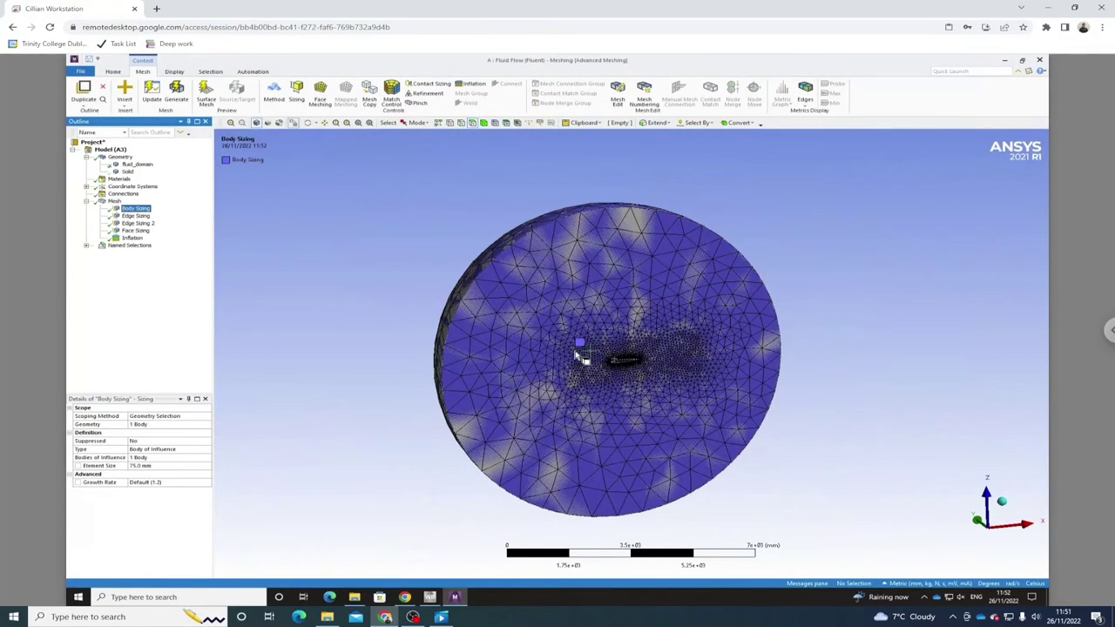
{"action": "left_click", "coordinate": [114, 202]}
{"action": "middle_click_drag", "start_coordinate": [549, 341], "coordinate": [552, 386]}
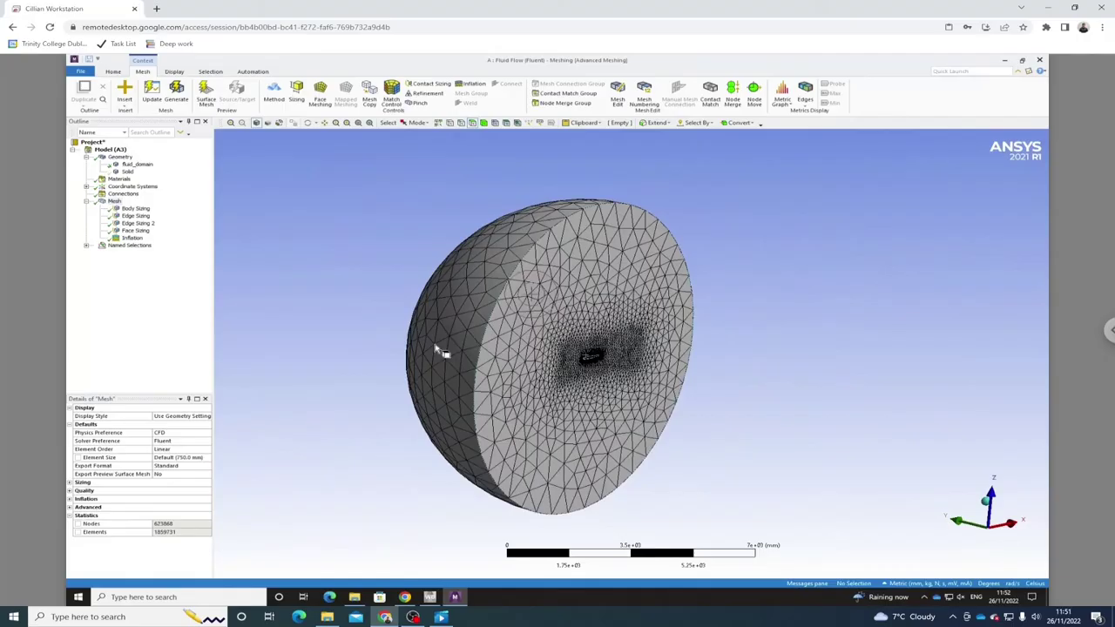
Set the global mesh element size to 400 mm and regenerate the mesh.
{"action": "left_click", "coordinate": [177, 458]}
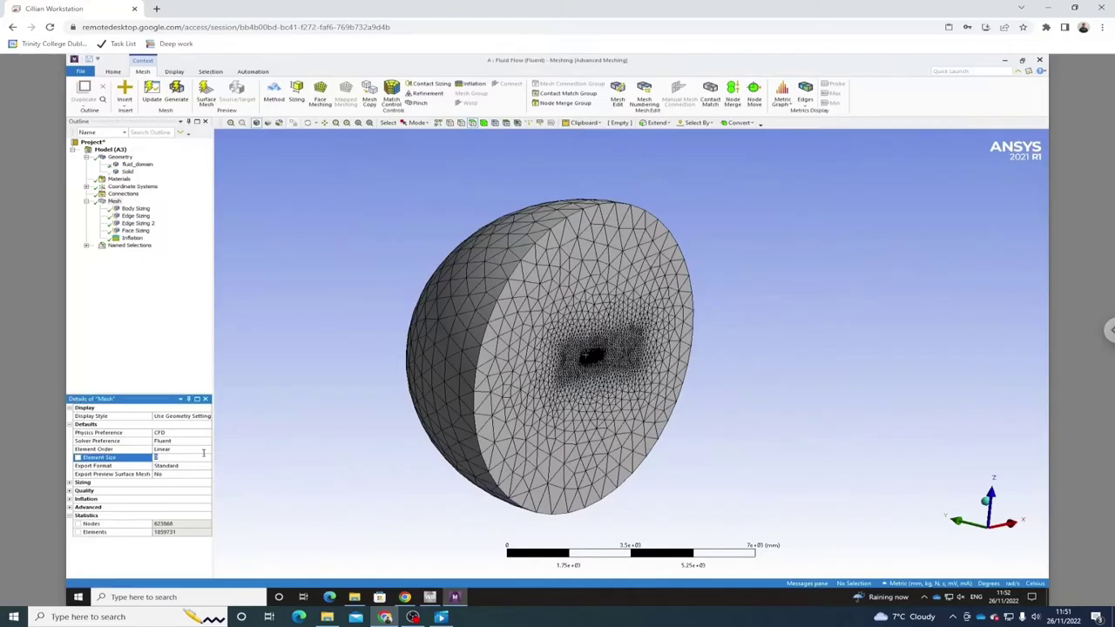
{"action": "left_click", "coordinate": [269, 313]}
{"action": "left_click", "coordinate": [135, 209]}
{"action": "left_click", "coordinate": [114, 201]}
{"action": "middle_click_drag", "start_coordinate": [517, 357], "coordinate": [557, 354]}
{"action": "left_click", "coordinate": [208, 457]}
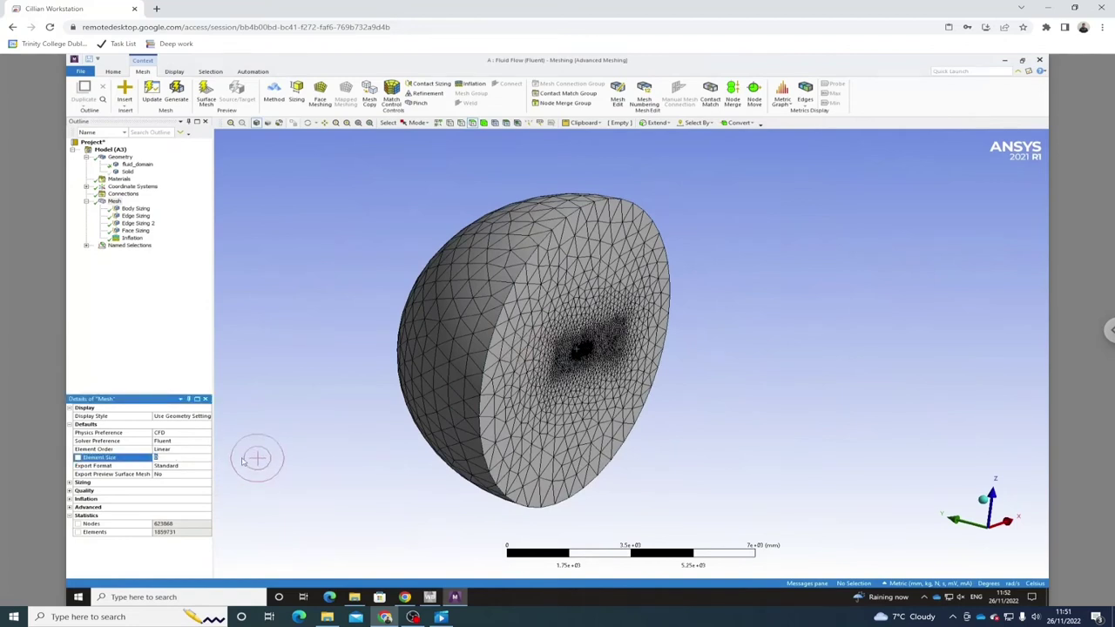
{"action": "left_click", "coordinate": [245, 461]}
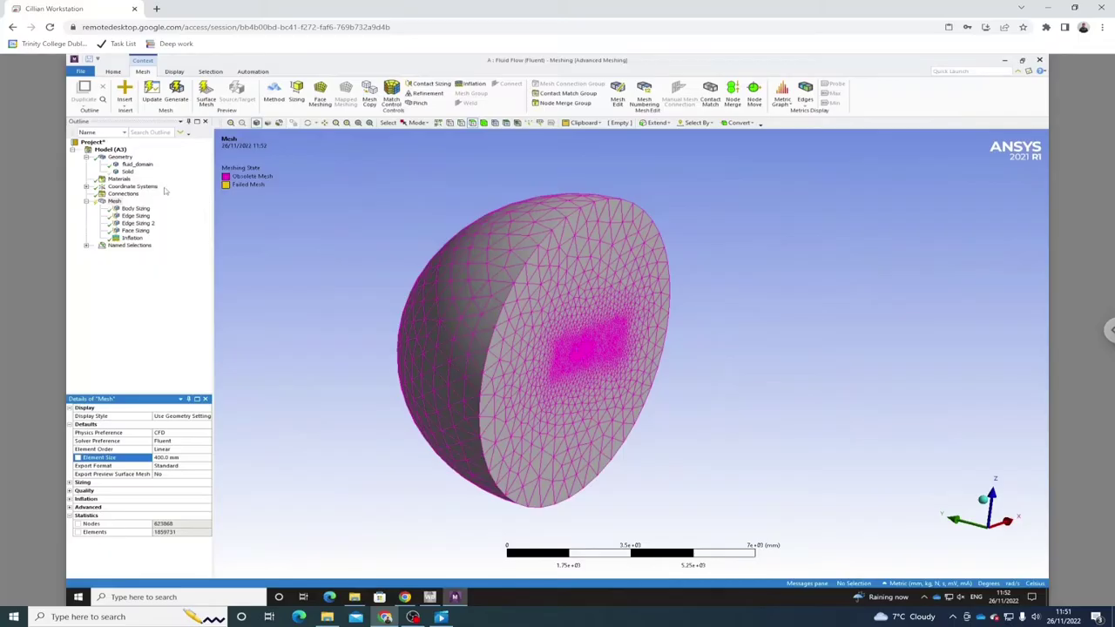
{"action": "left_click", "coordinate": [176, 91]}
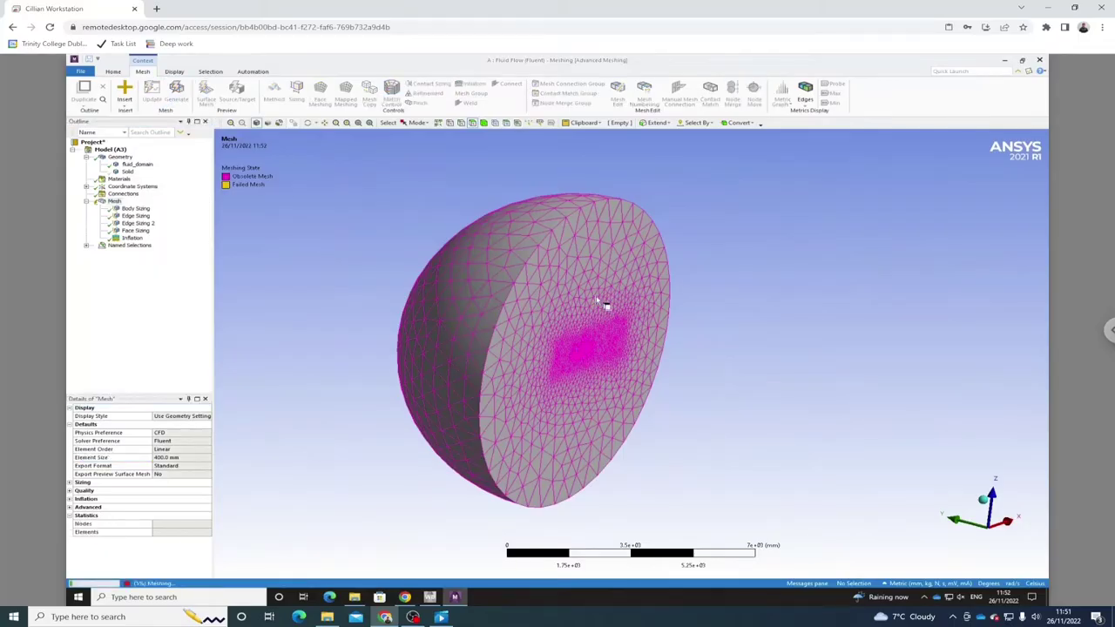
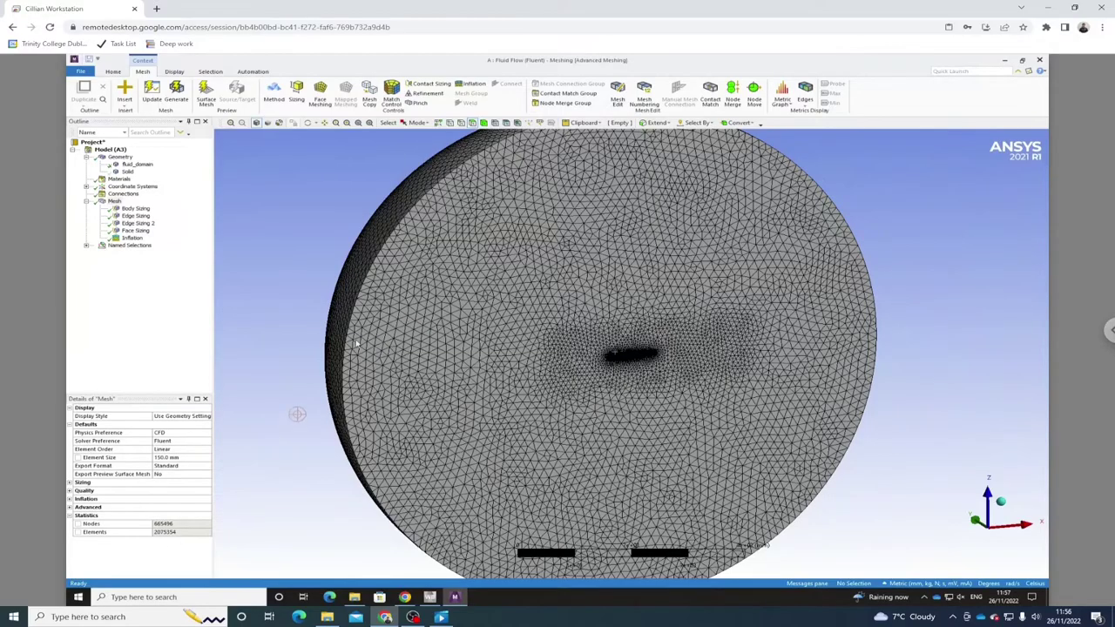
Inspect the regenerated mesh around the wing and in the far field, and review the face, edge and body sizing settings.
{"action": "middle_click_drag", "start_coordinate": [766, 324], "coordinate": [631, 318]}
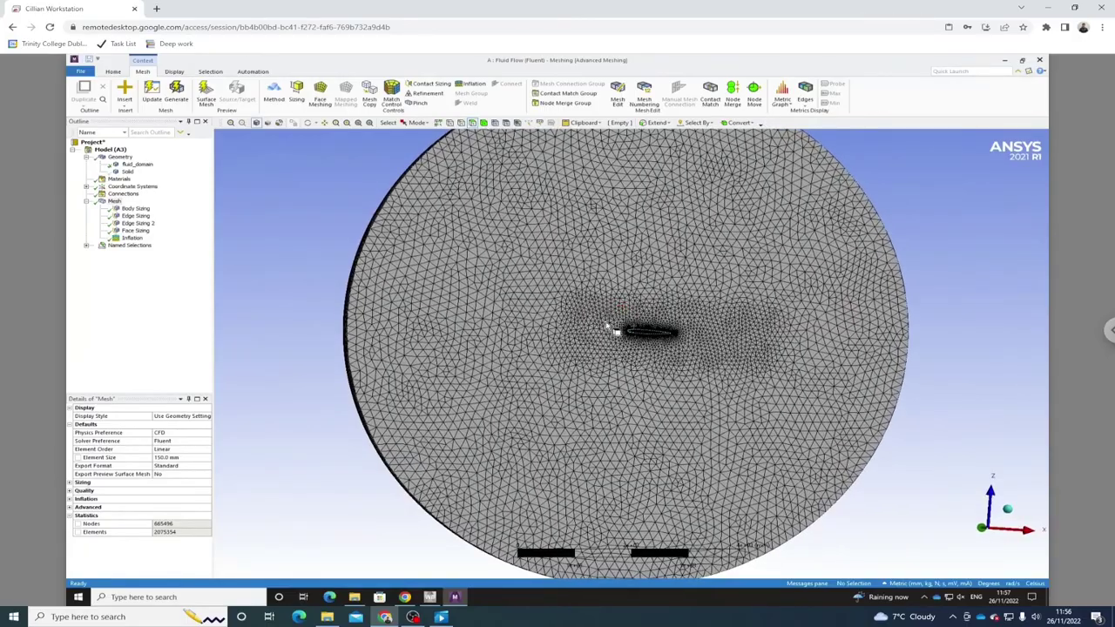
{"action": "scroll", "coordinate": [702, 356], "scroll_direction": "up", "scroll_amount": 5}
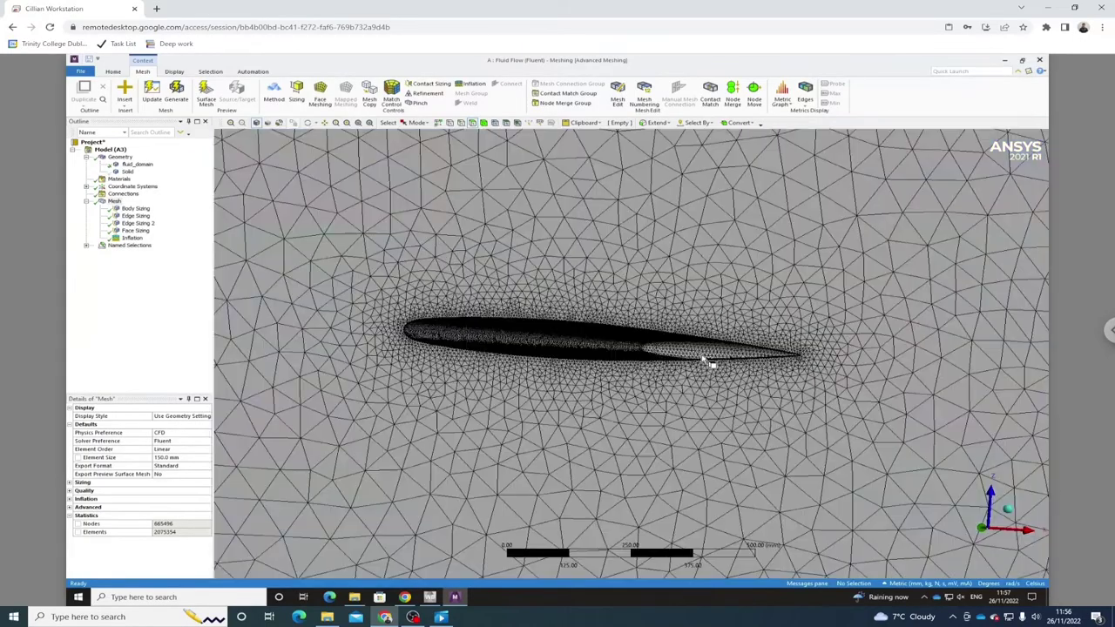
{"action": "middle_click_drag", "start_coordinate": [702, 357], "coordinate": [565, 373]}
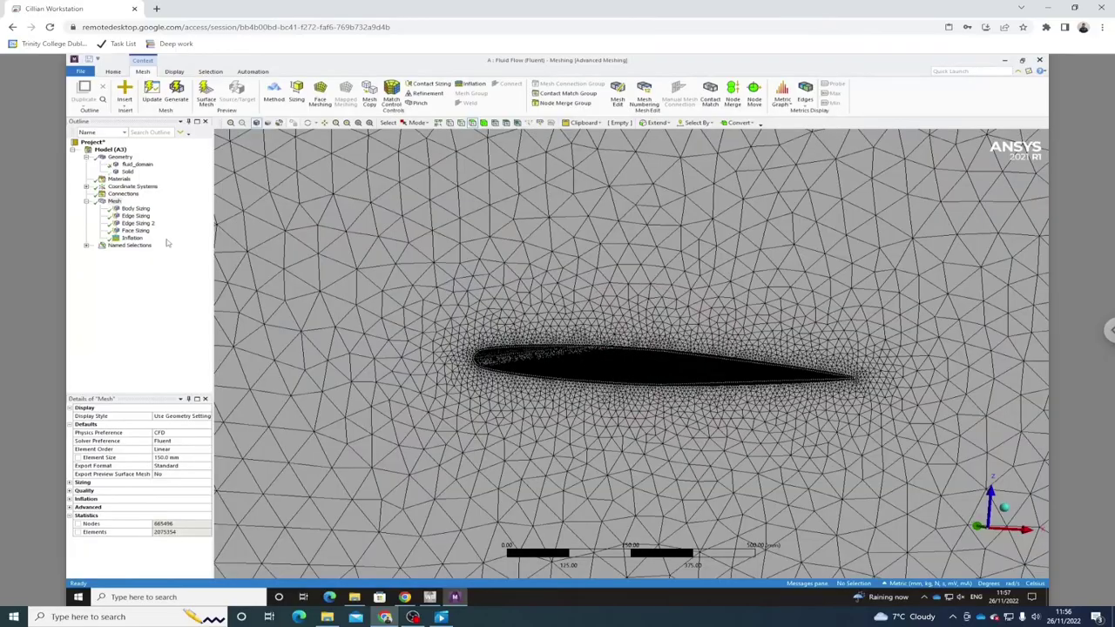
{"action": "left_click", "coordinate": [135, 231]}
{"action": "left_click", "coordinate": [139, 223]}
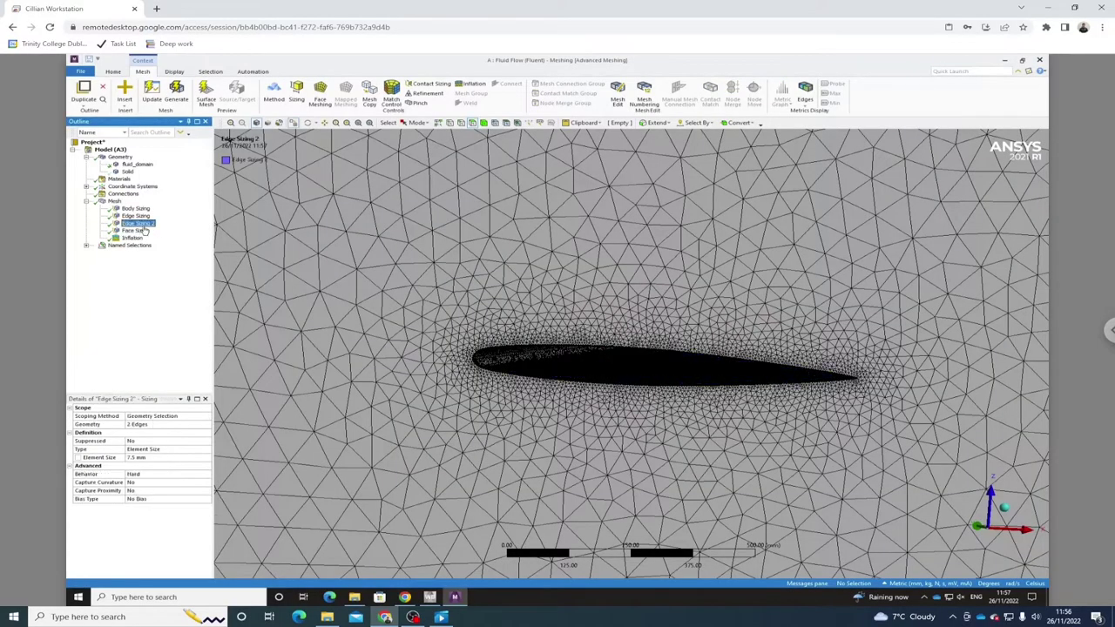
{"action": "left_click", "coordinate": [135, 216]}
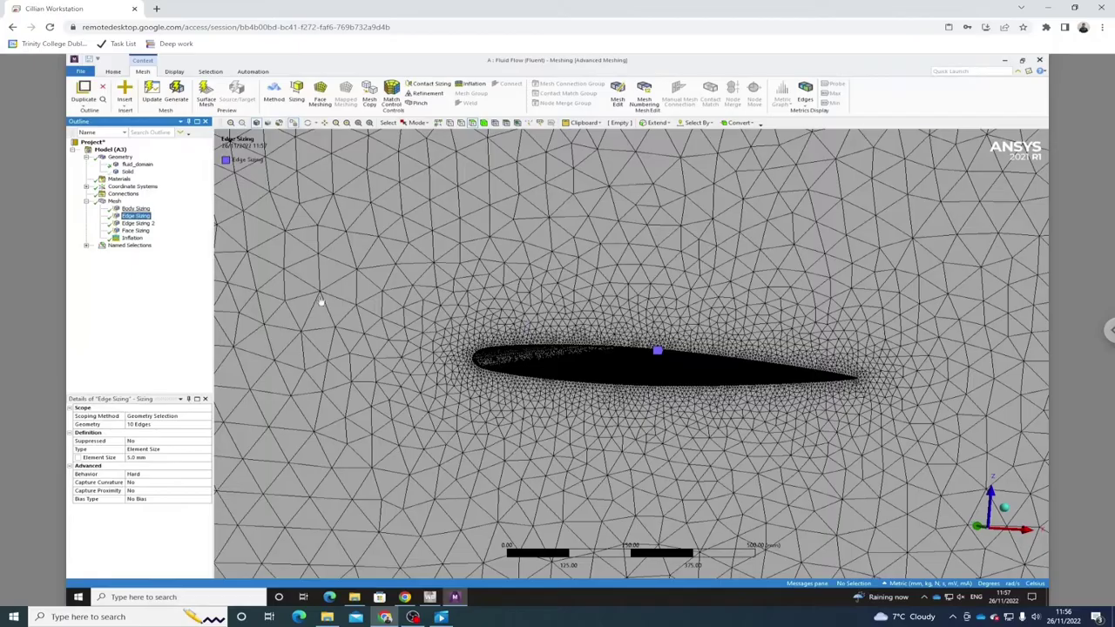
{"action": "key", "text": "Up"}
{"action": "middle_click_drag", "start_coordinate": [601, 357], "coordinate": [709, 356]}
{"action": "left_click", "coordinate": [114, 201]}
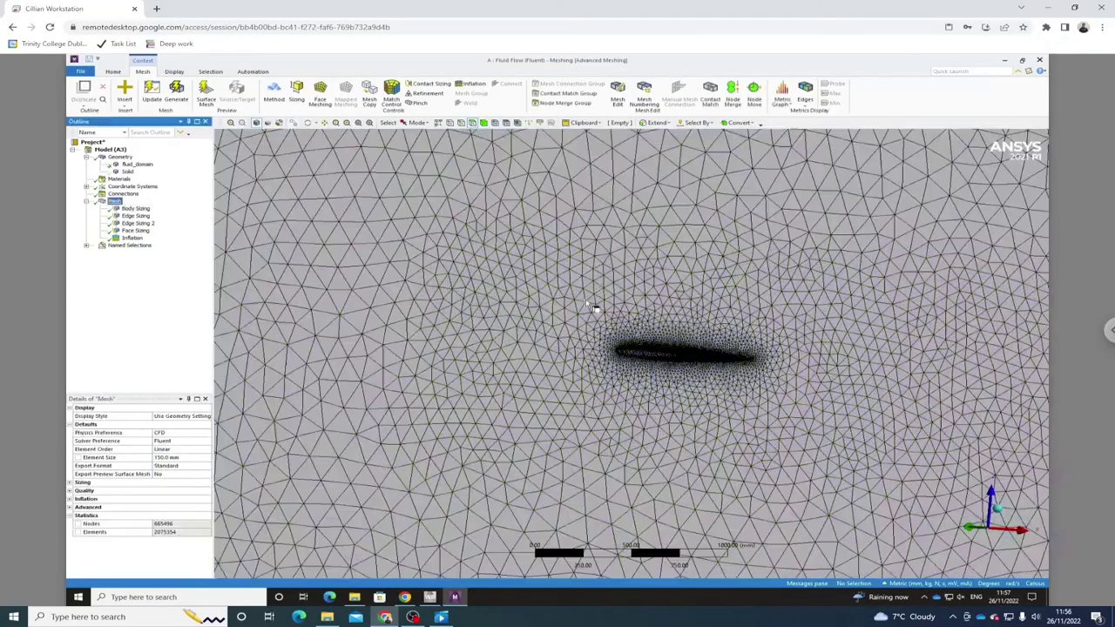
{"action": "scroll", "coordinate": [607, 315], "scroll_direction": "down", "scroll_amount": 5}
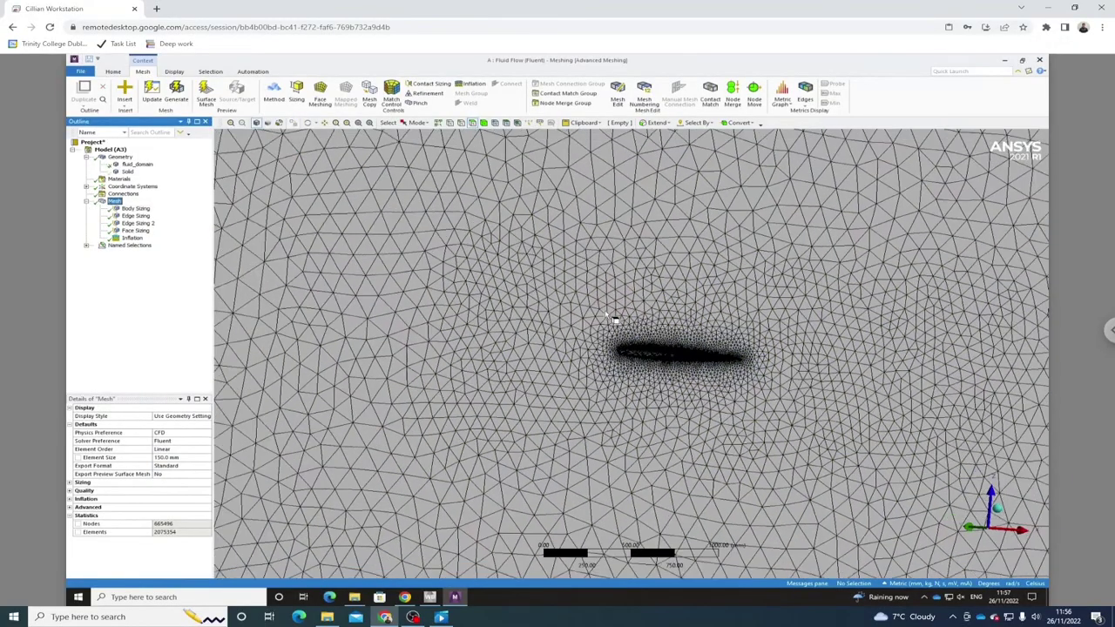
{"action": "scroll", "coordinate": [604, 322], "scroll_direction": "down", "scroll_amount": 3}
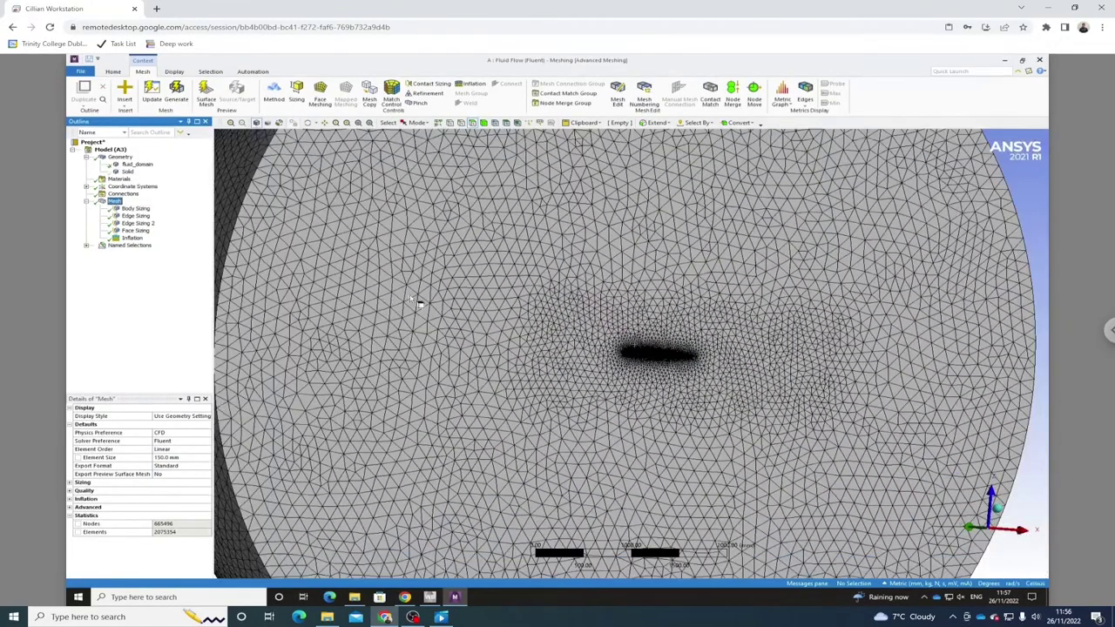
Open the airfoil-surface named selection, and check the boundary conditions in the domain diagram on the 3D ONERA M6 Wing Validation page in Chrome.
{"action": "left_click", "coordinate": [139, 253]}
{"action": "scroll", "coordinate": [630, 334], "scroll_direction": "down", "scroll_amount": 3}
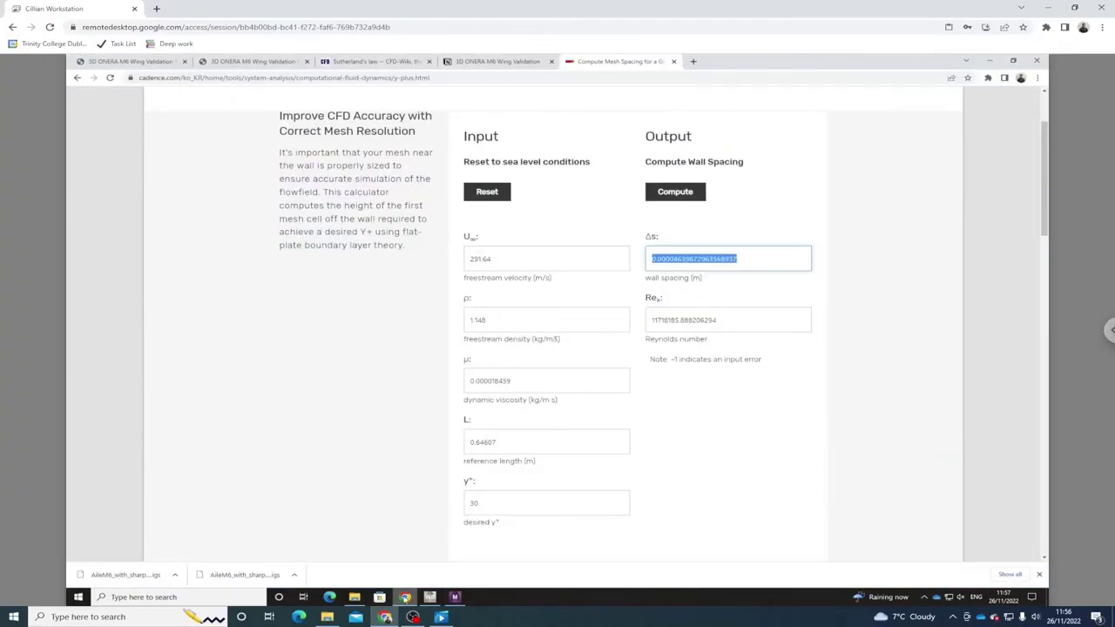
{"action": "left_click", "coordinate": [405, 596]}
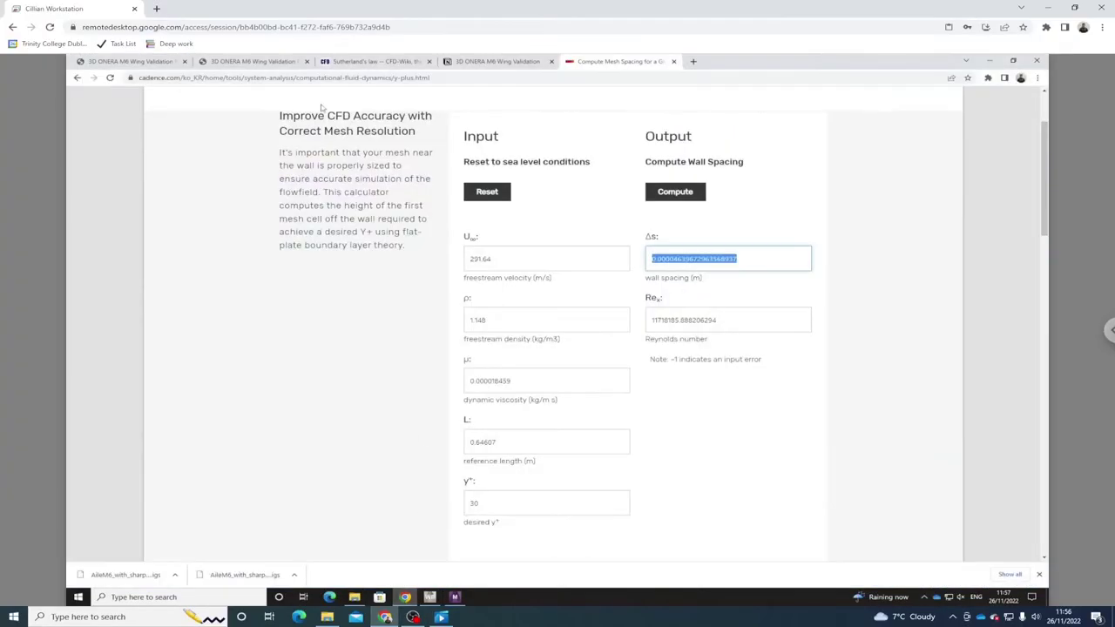
{"action": "left_click", "coordinate": [179, 65]}
{"action": "scroll", "coordinate": [352, 378], "scroll_direction": "up", "scroll_amount": 2}
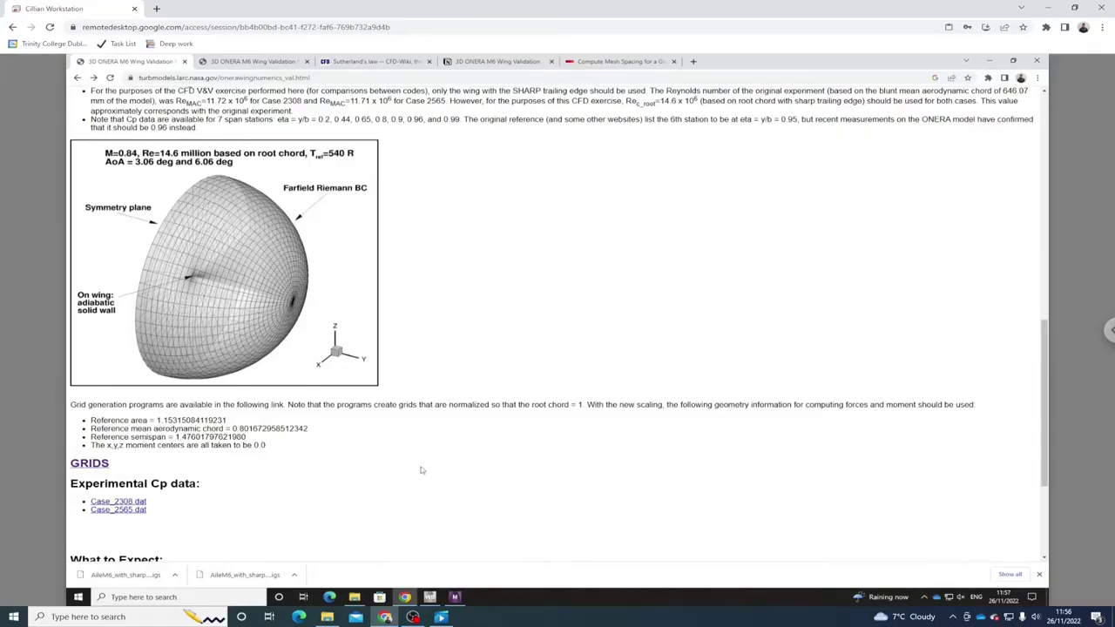
Return to ANSYS Meshing and create a named selection called symmetry on the flat circular face of the fluid domain.
{"action": "left_click", "coordinate": [455, 597]}
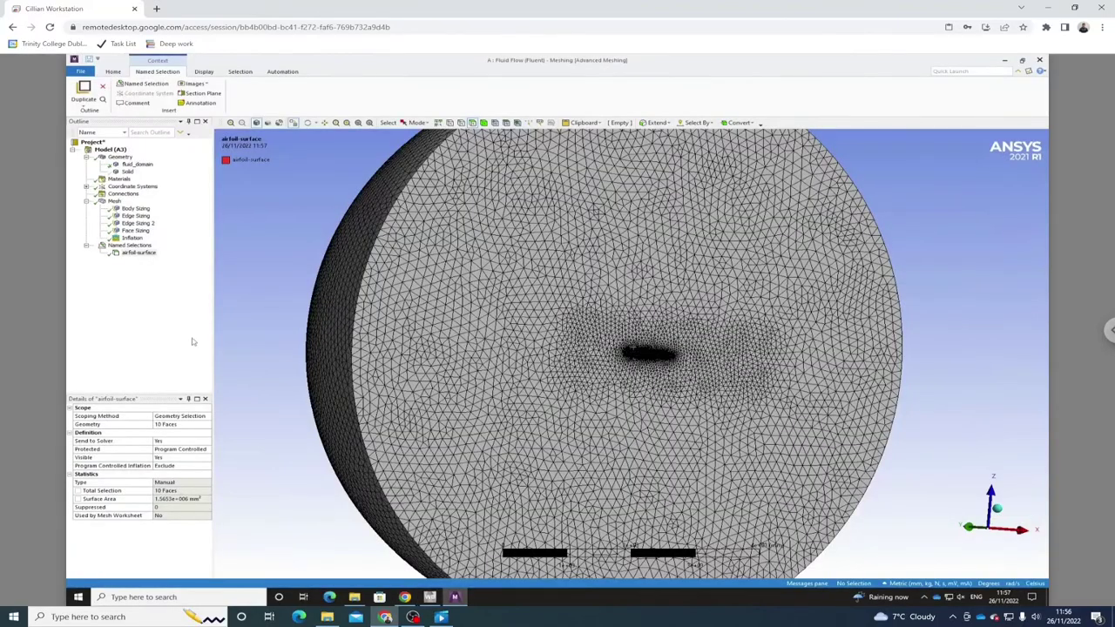
{"action": "left_click", "coordinate": [140, 253]}
{"action": "middle_click_drag", "start_coordinate": [659, 374], "coordinate": [582, 301]}
{"action": "left_click", "coordinate": [582, 300]}
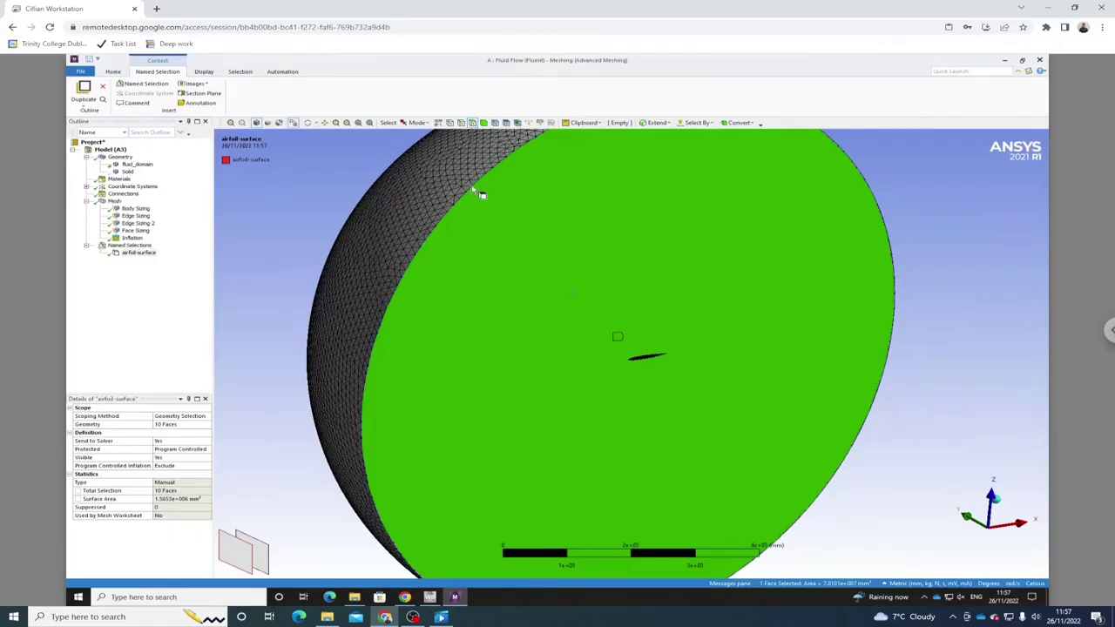
{"action": "right_click", "coordinate": [590, 289]}
{"action": "left_click", "coordinate": [640, 510]}
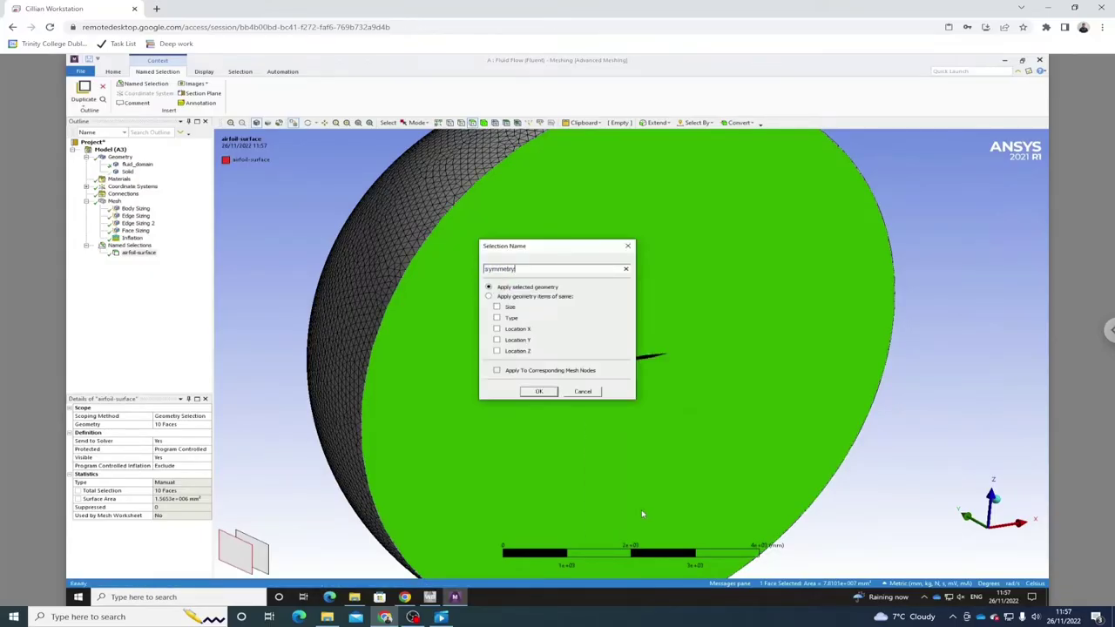
{"action": "key", "text": "Return"}
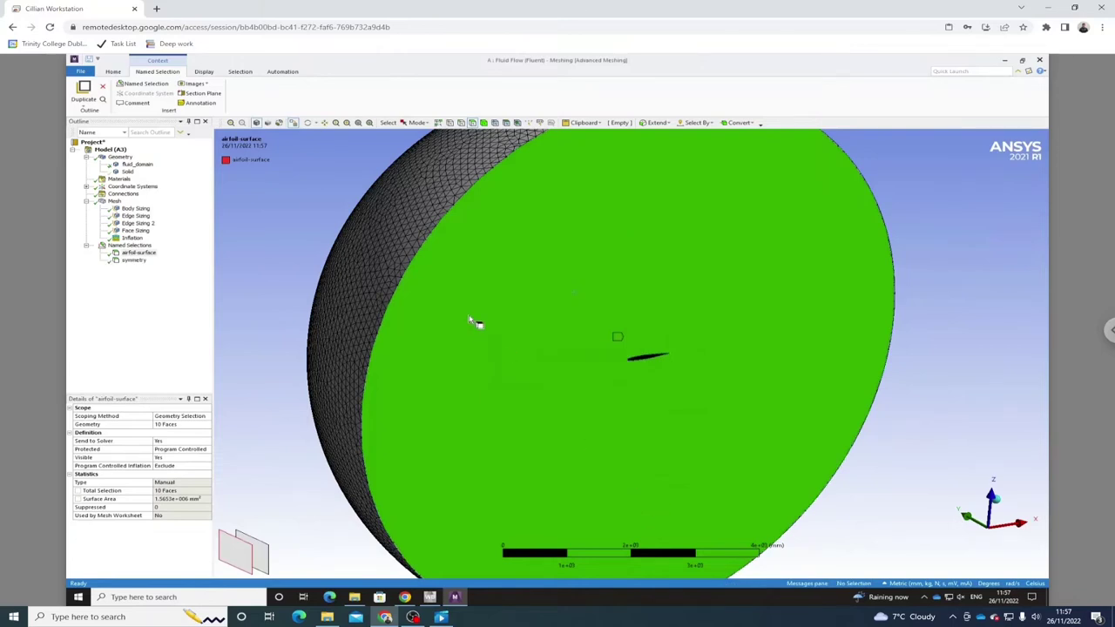
Create a named selection called farfield on the curved outer surface of the fluid domain.
{"action": "left_click", "coordinate": [400, 204]}
{"action": "right_click", "coordinate": [452, 177]}
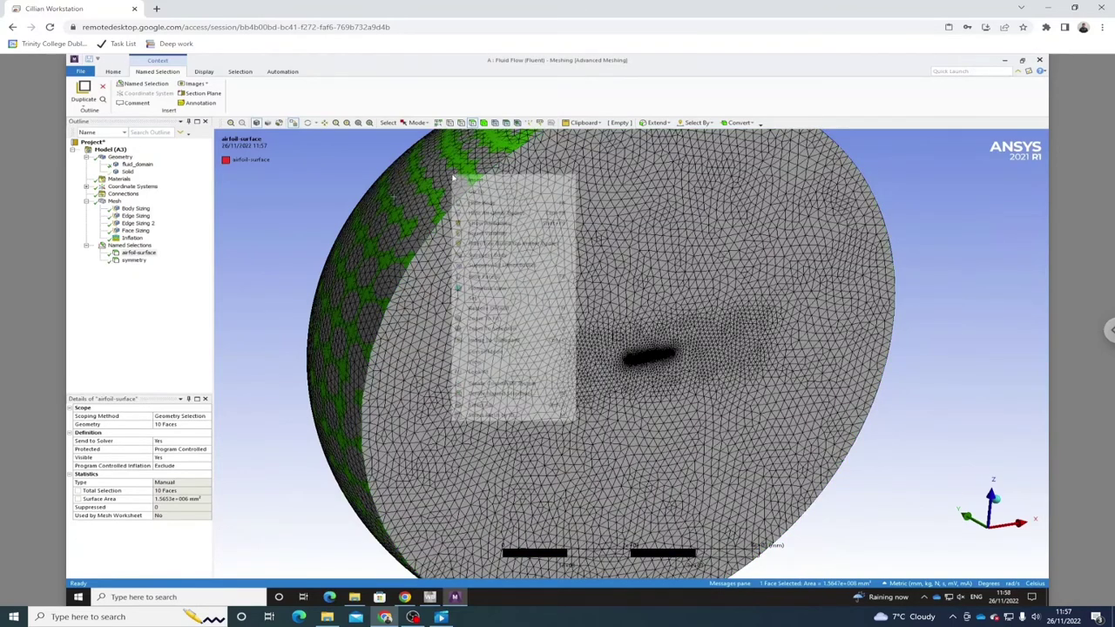
{"action": "left_click", "coordinate": [500, 392]}
{"action": "type", "text": "farfield"}
{"action": "key", "text": "Return"}
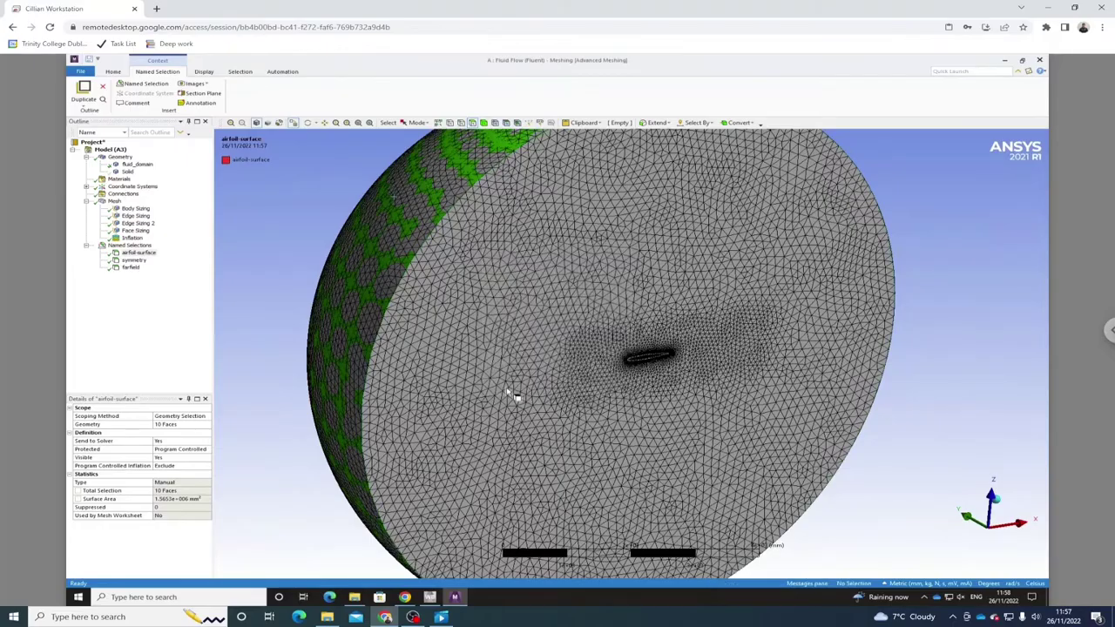
Update the mesh for transfer to Fluent and check the translation message.
{"action": "middle_click_drag", "start_coordinate": [518, 393], "coordinate": [460, 311]}
{"action": "middle_click_drag", "start_coordinate": [626, 320], "coordinate": [673, 331]}
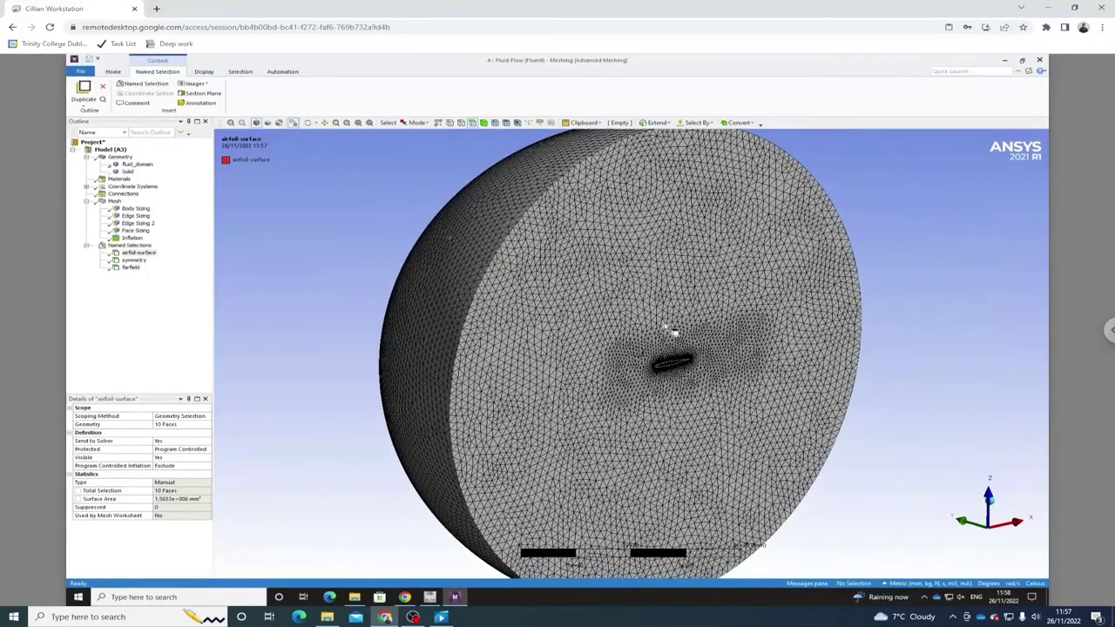
{"action": "left_click", "coordinate": [114, 73]}
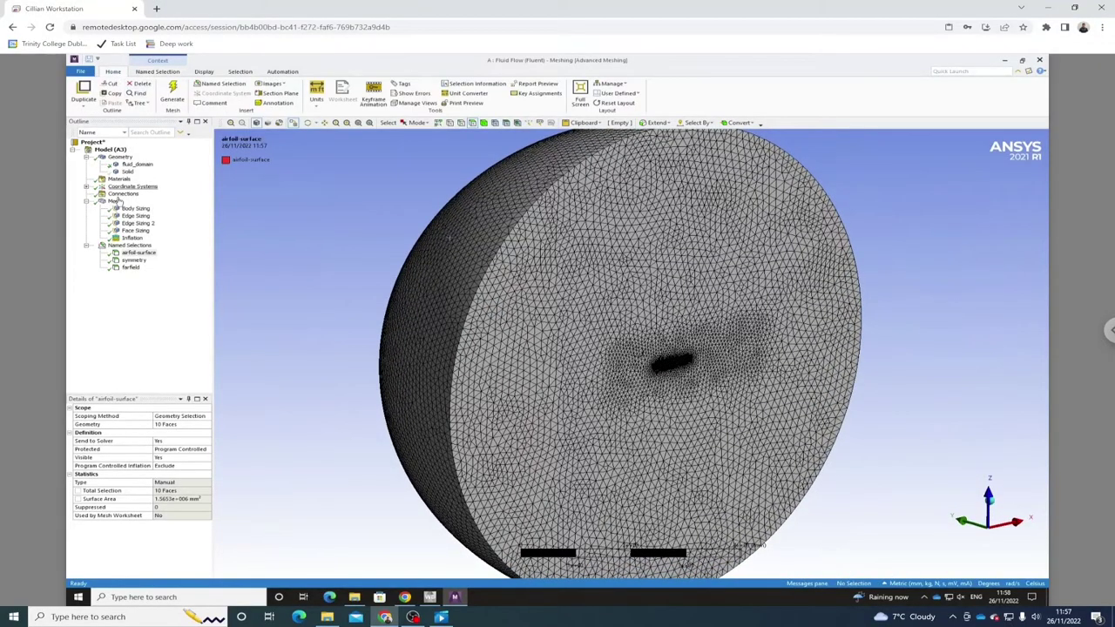
{"action": "left_click", "coordinate": [116, 202]}
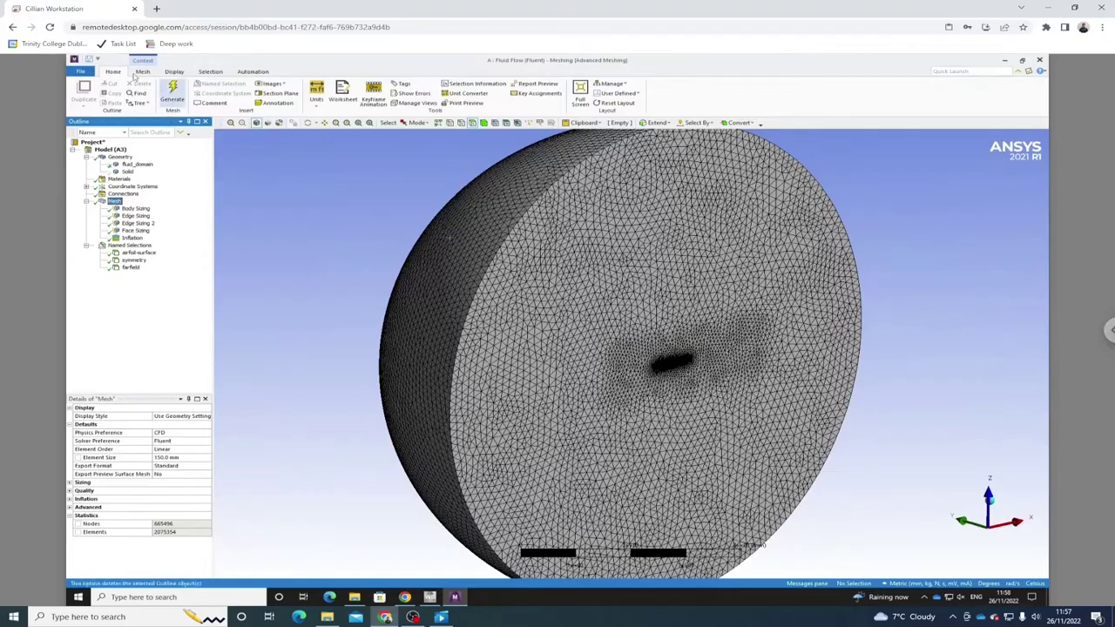
{"action": "left_click", "coordinate": [142, 72]}
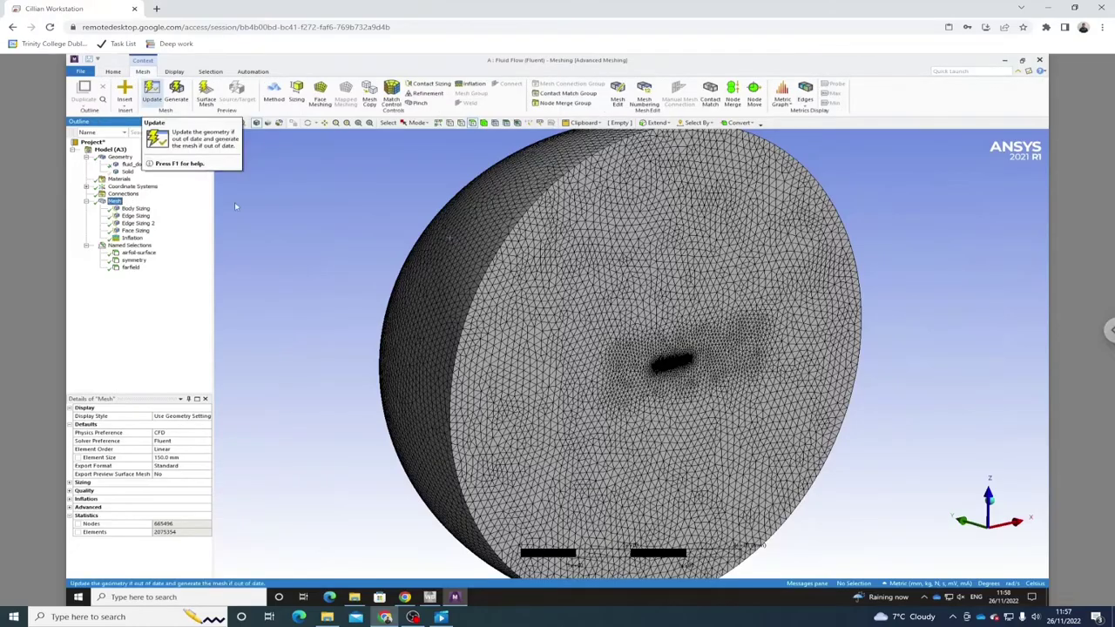
{"action": "left_click", "coordinate": [429, 598]}
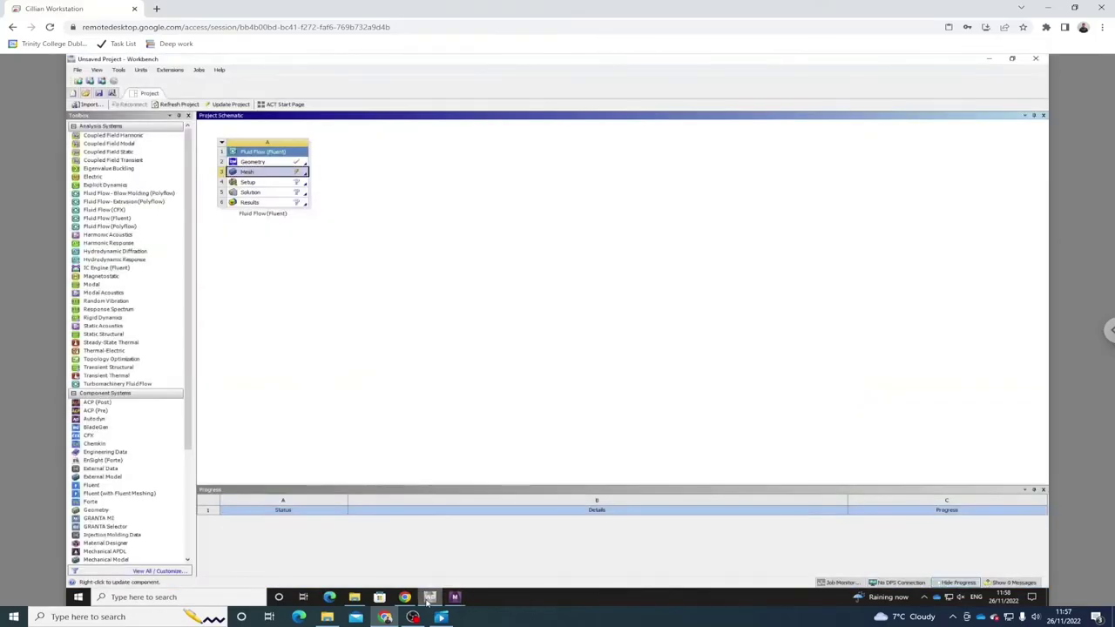
{"action": "left_click", "coordinate": [430, 597]}
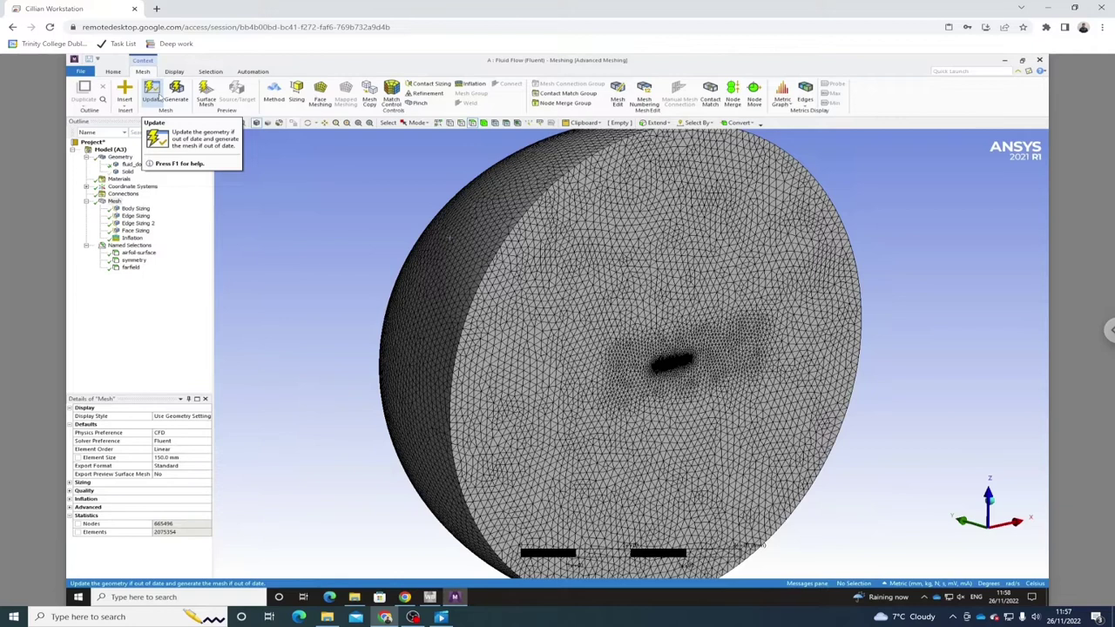
{"action": "left_click", "coordinate": [155, 96]}
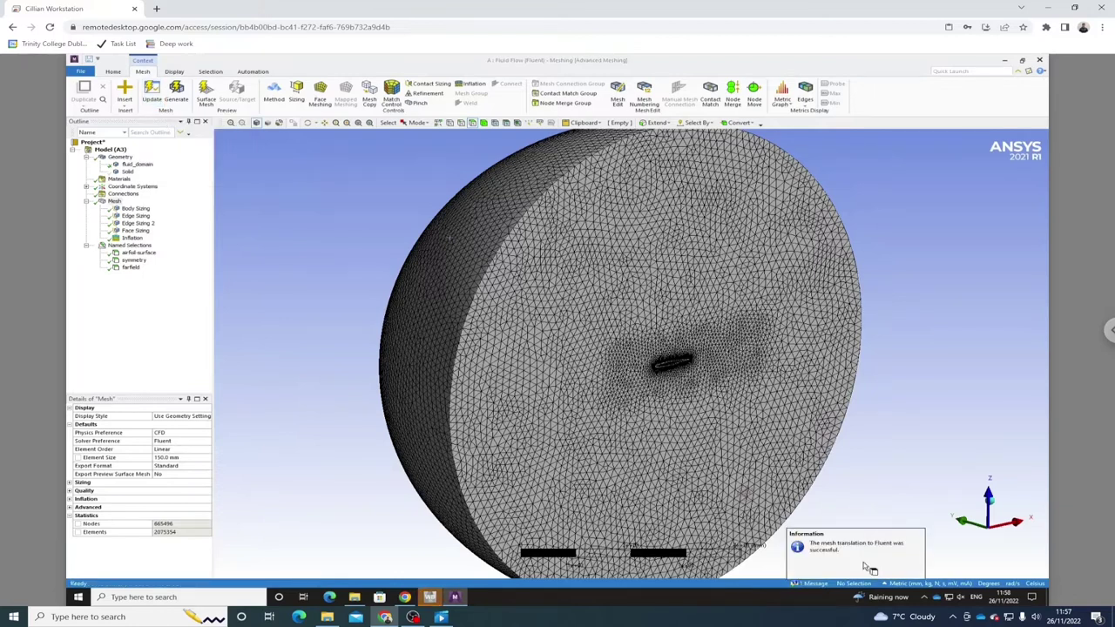
{"action": "left_click", "coordinate": [815, 583]}
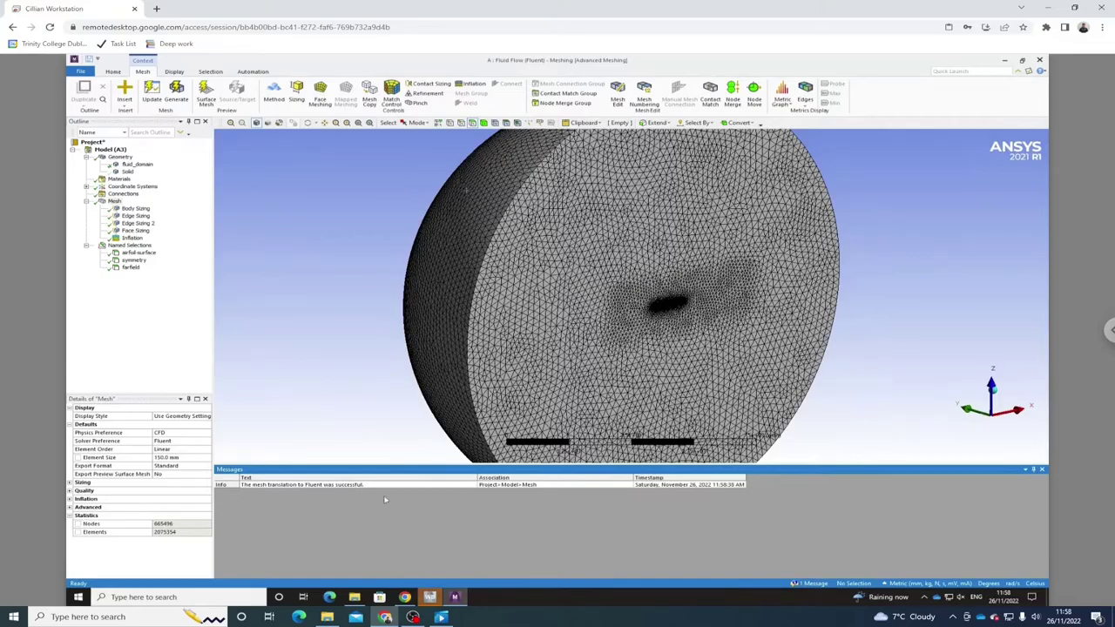
{"action": "left_click", "coordinate": [1041, 471]}
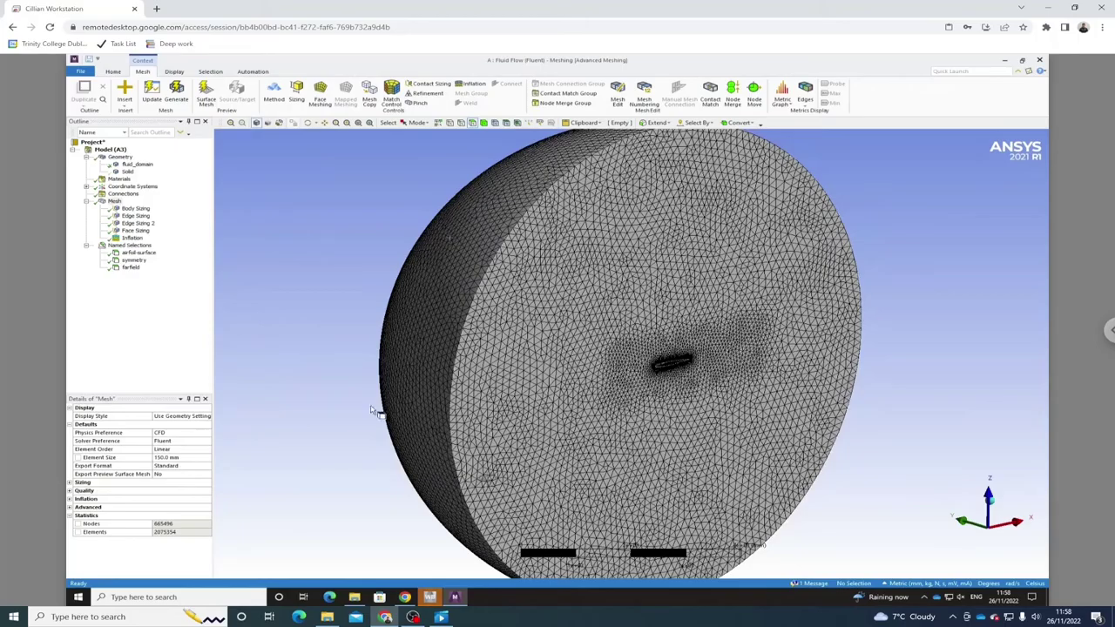
Close ANSYS Meshing, return to the Workbench project schematic and dismiss its messages.
{"action": "left_click", "coordinate": [79, 71]}
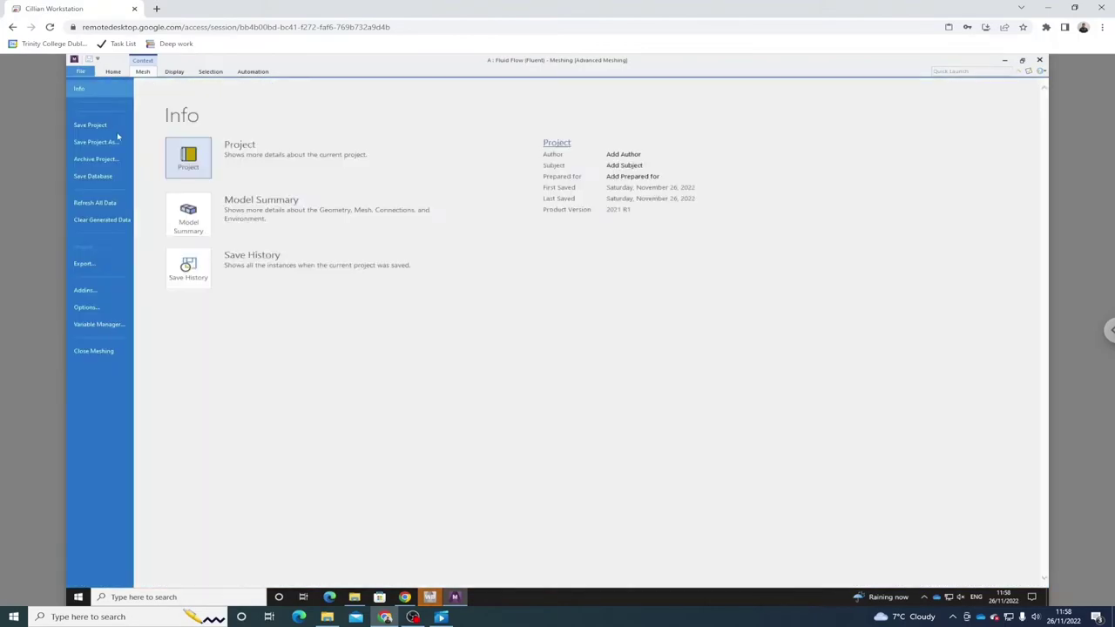
{"action": "left_click", "coordinate": [94, 351]}
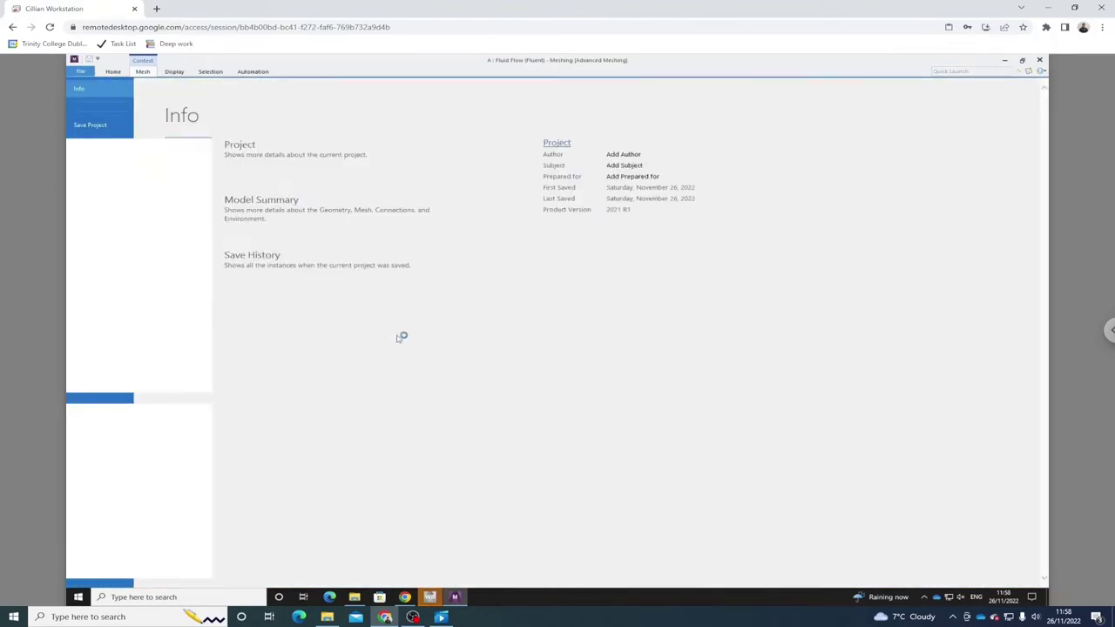
{"action": "left_click", "coordinate": [430, 597]}
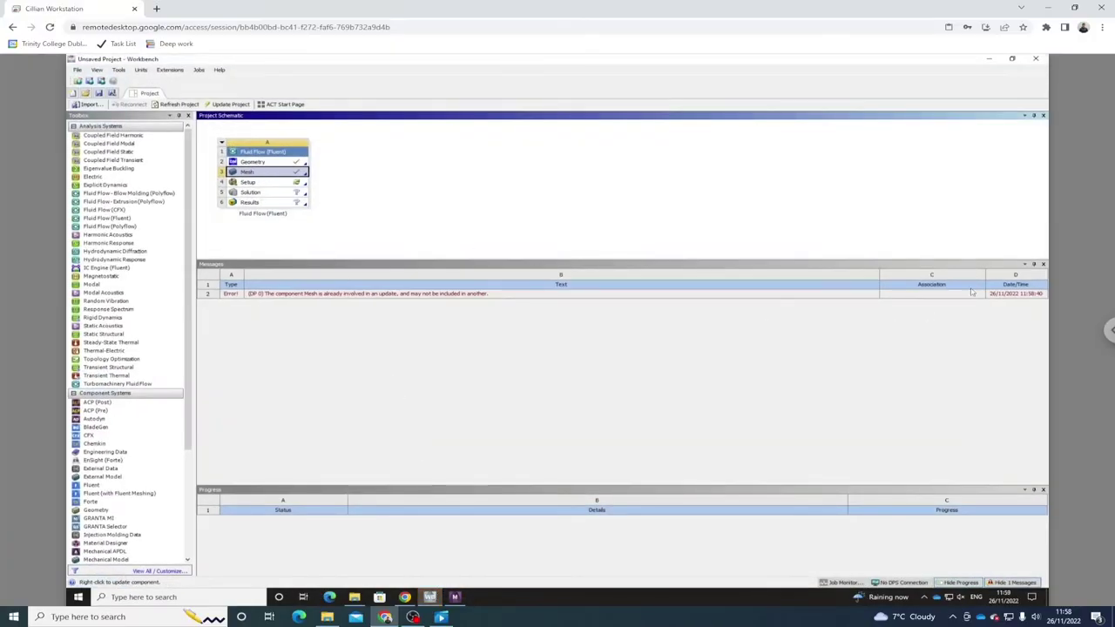
{"action": "left_click", "coordinate": [1043, 263]}
Open the Setup cell of the Fluid Flow (Fluent) system and start Fluent with Double Precision enabled.
{"action": "left_click", "coordinate": [304, 182]}
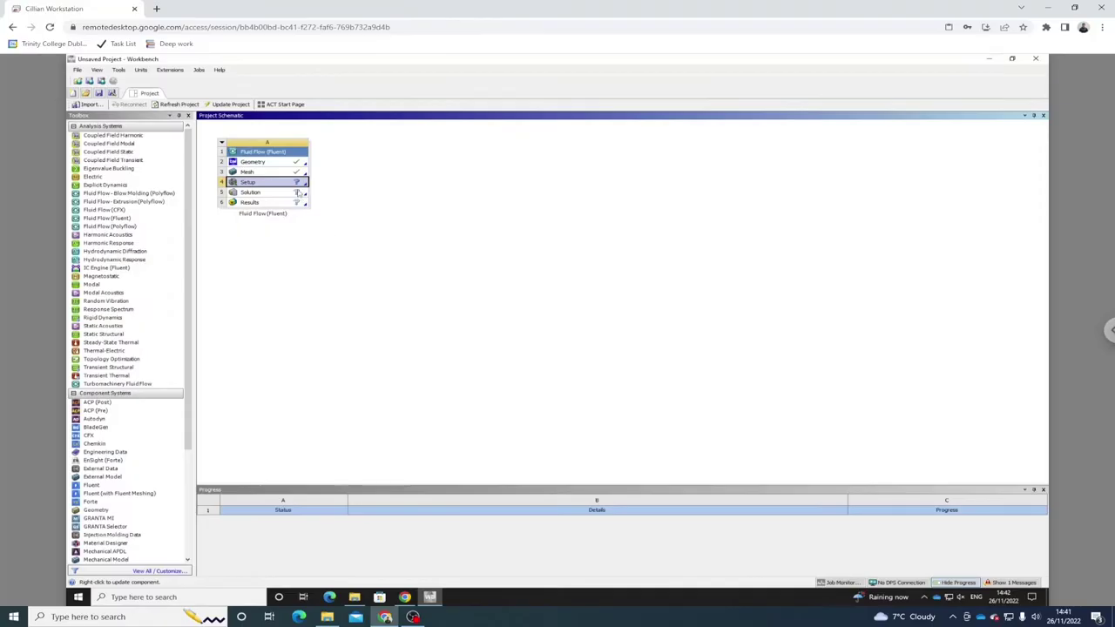
{"action": "right_click", "coordinate": [296, 186]}
{"action": "left_click", "coordinate": [306, 189]}
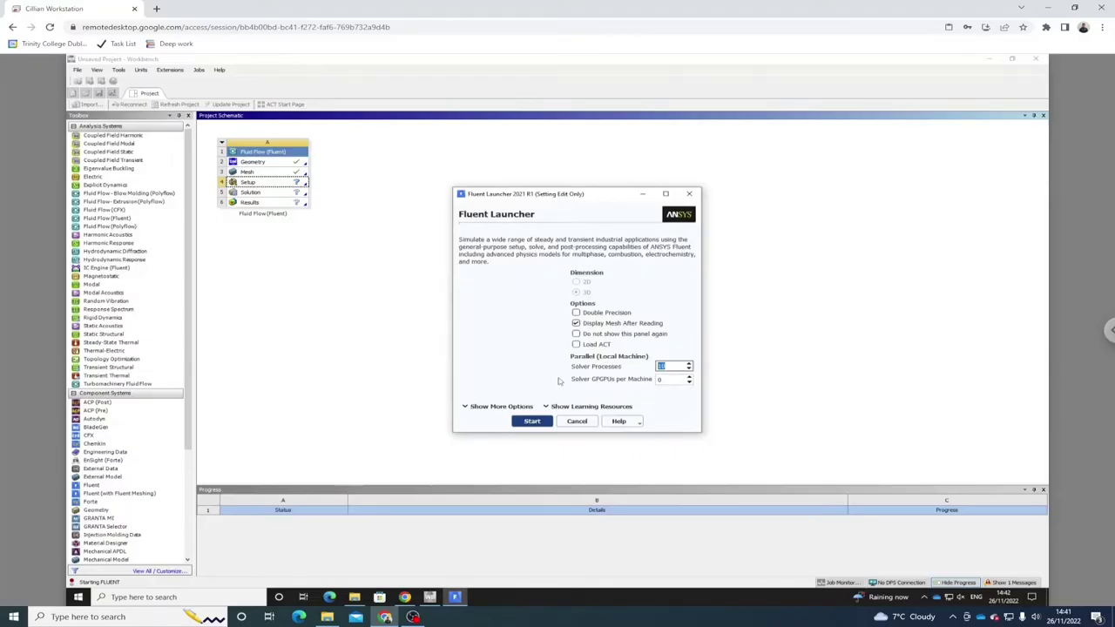
{"action": "left_click", "coordinate": [576, 315]}
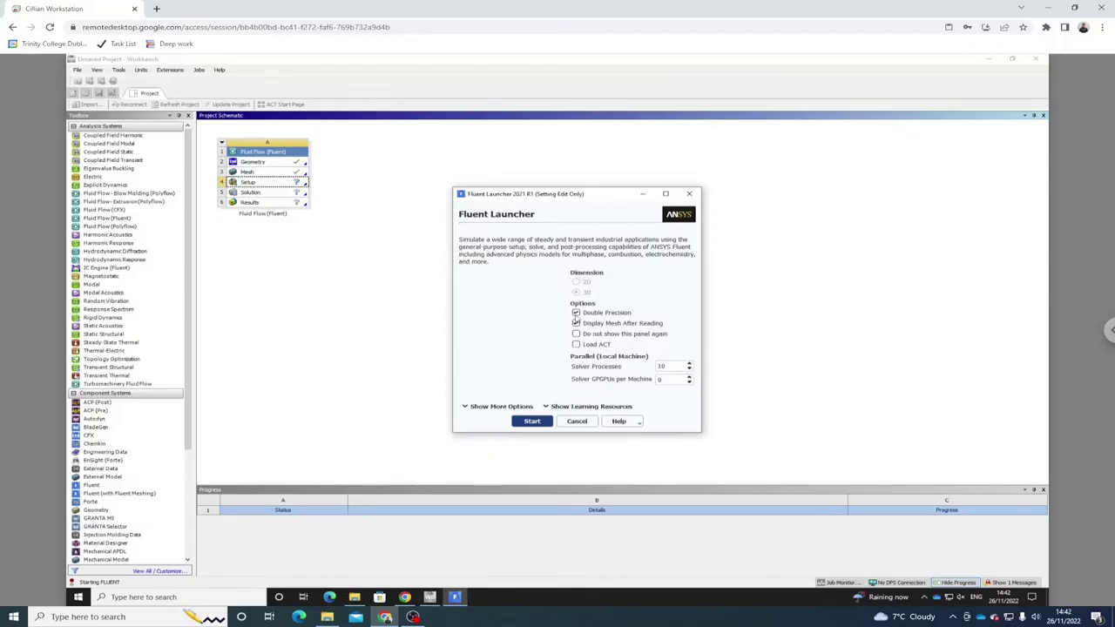
{"action": "left_click", "coordinate": [531, 422]}
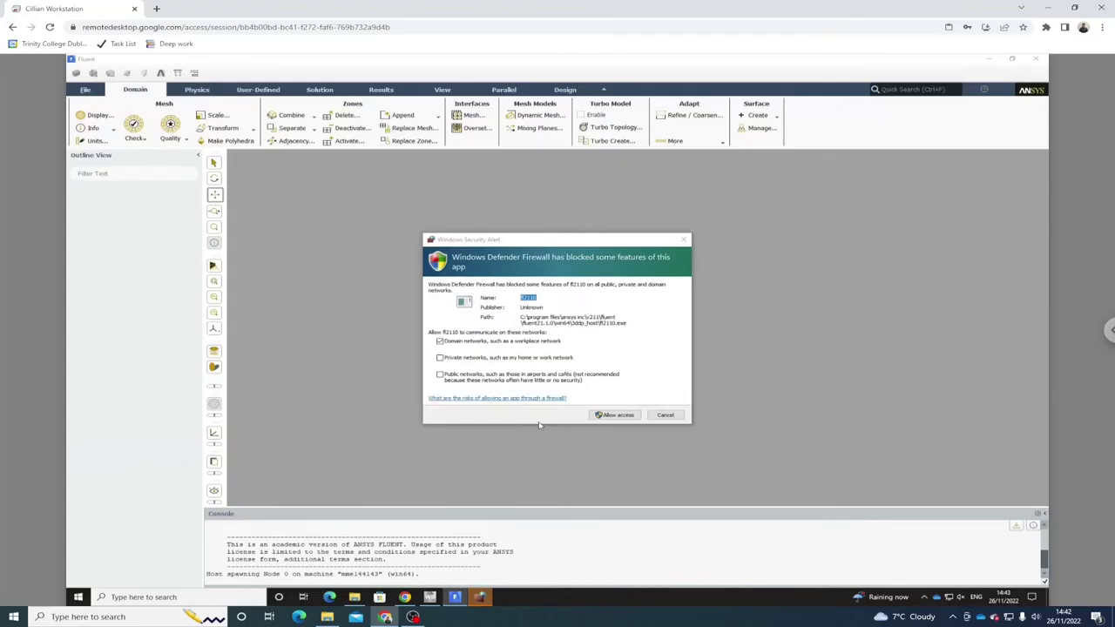
Cancel the Windows Defender Firewall alert and dismiss the Key Behavioral Changes notice in Fluent.
{"action": "left_click", "coordinate": [665, 415]}
{"action": "left_click", "coordinate": [664, 414]}
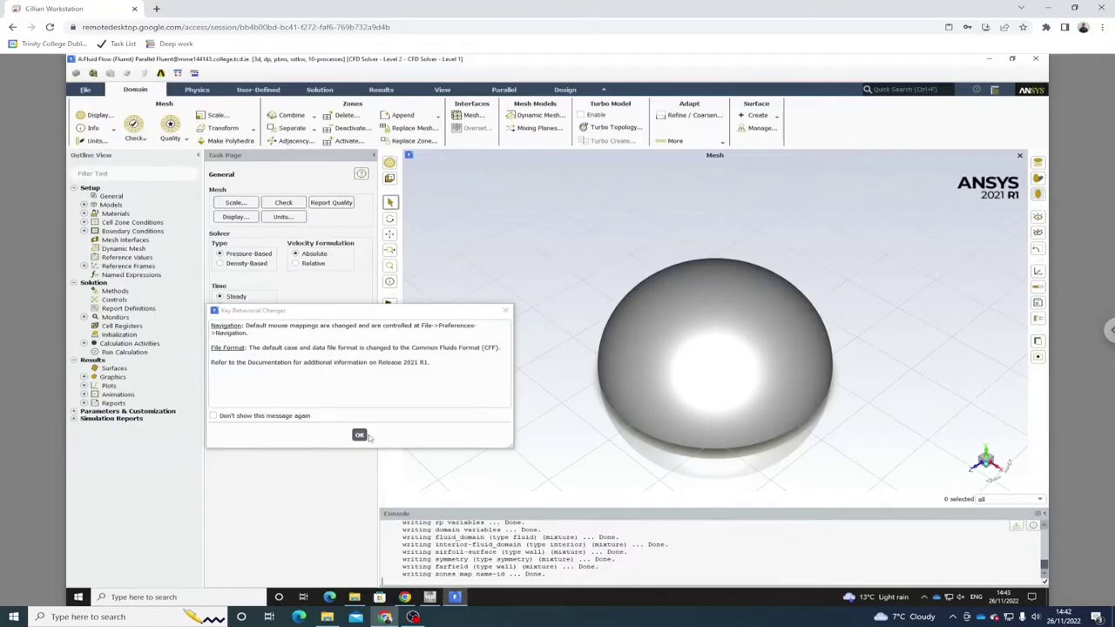
{"action": "left_click", "coordinate": [359, 435]}
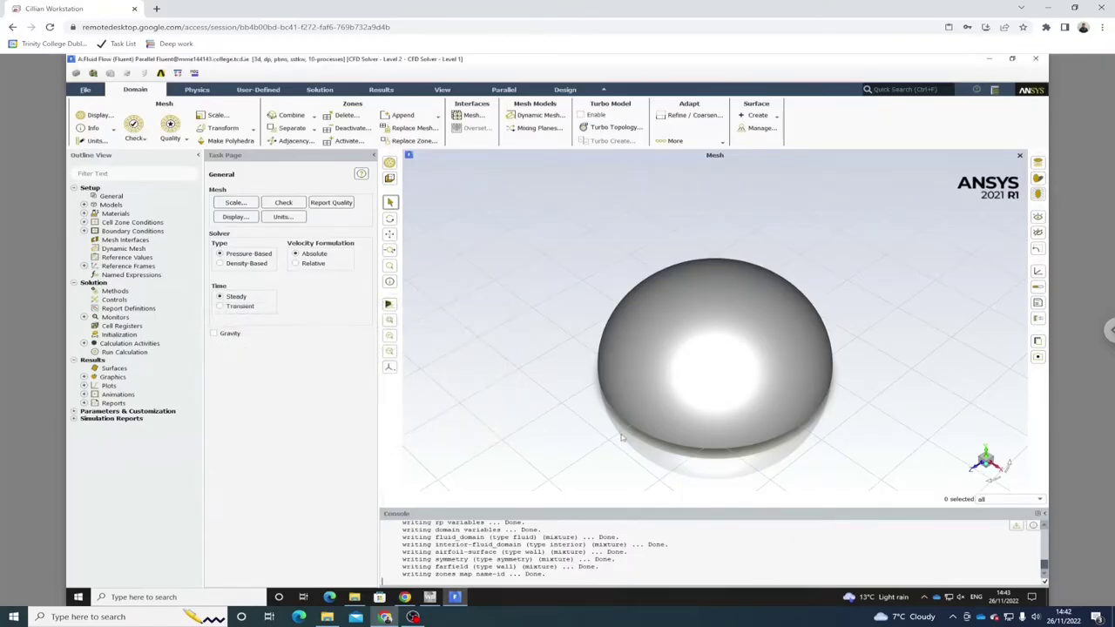
Choose the Spalart-Allmaras (1 eqn) turbulence model in the viscous model settings.
{"action": "left_click_drag", "start_coordinate": [703, 357], "coordinate": [714, 299]}
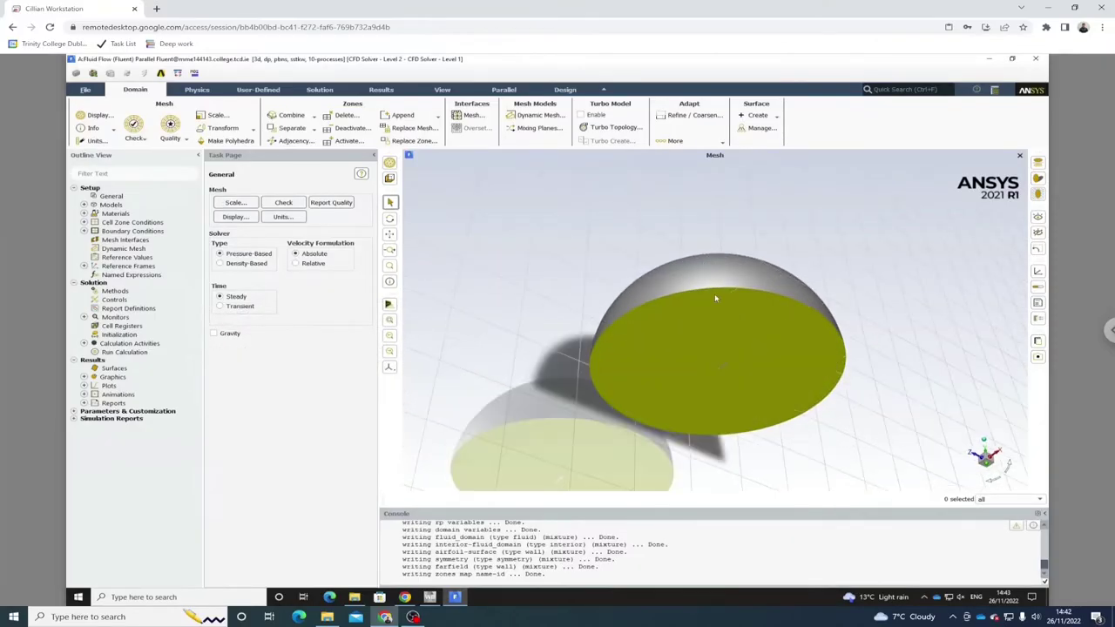
{"action": "left_click_drag", "start_coordinate": [721, 344], "coordinate": [641, 308]}
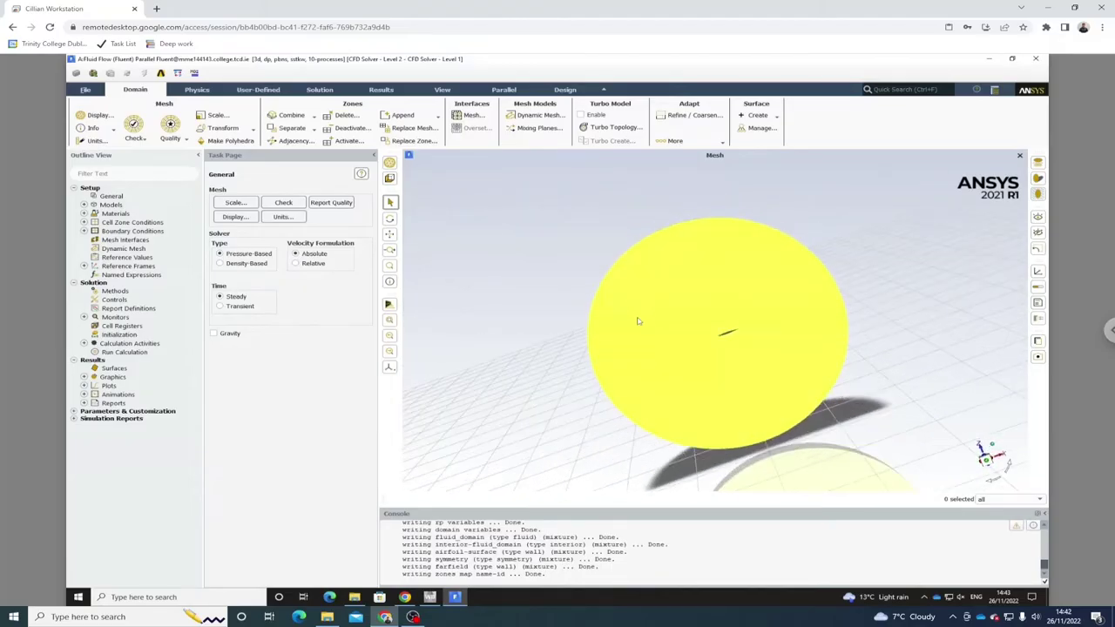
{"action": "left_click_drag", "start_coordinate": [732, 333], "coordinate": [745, 355]}
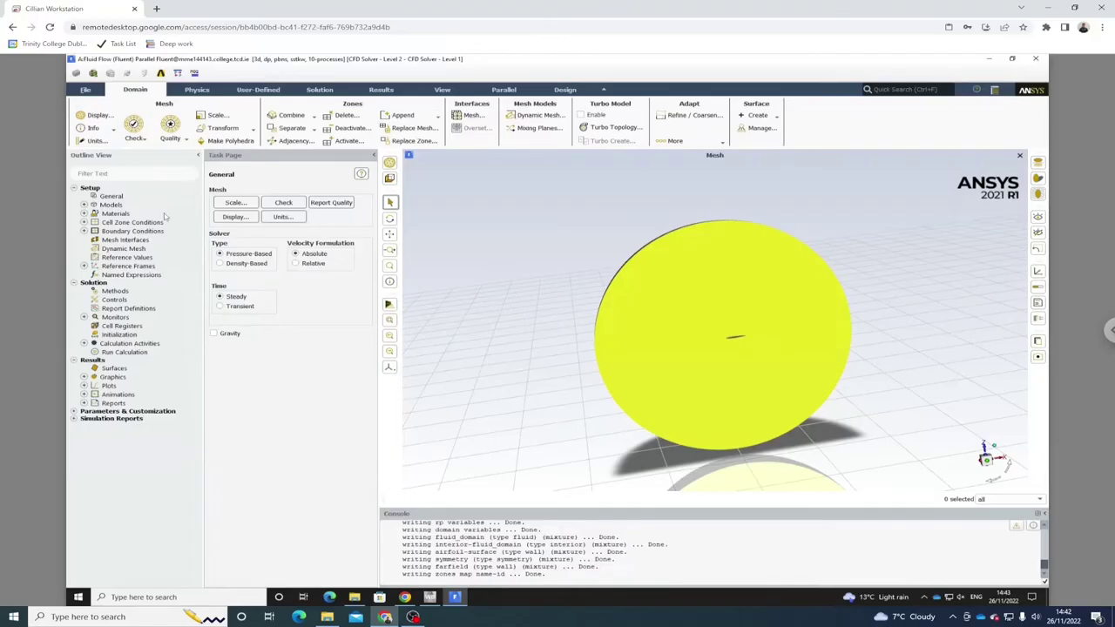
{"action": "left_click", "coordinate": [83, 204]}
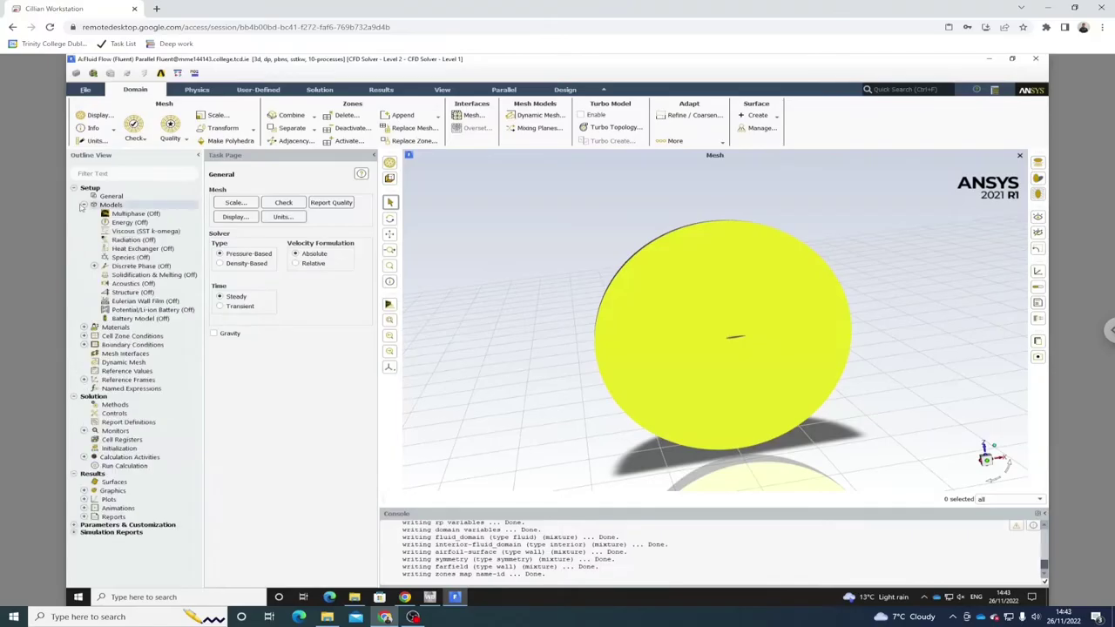
{"action": "double_click", "coordinate": [141, 230]}
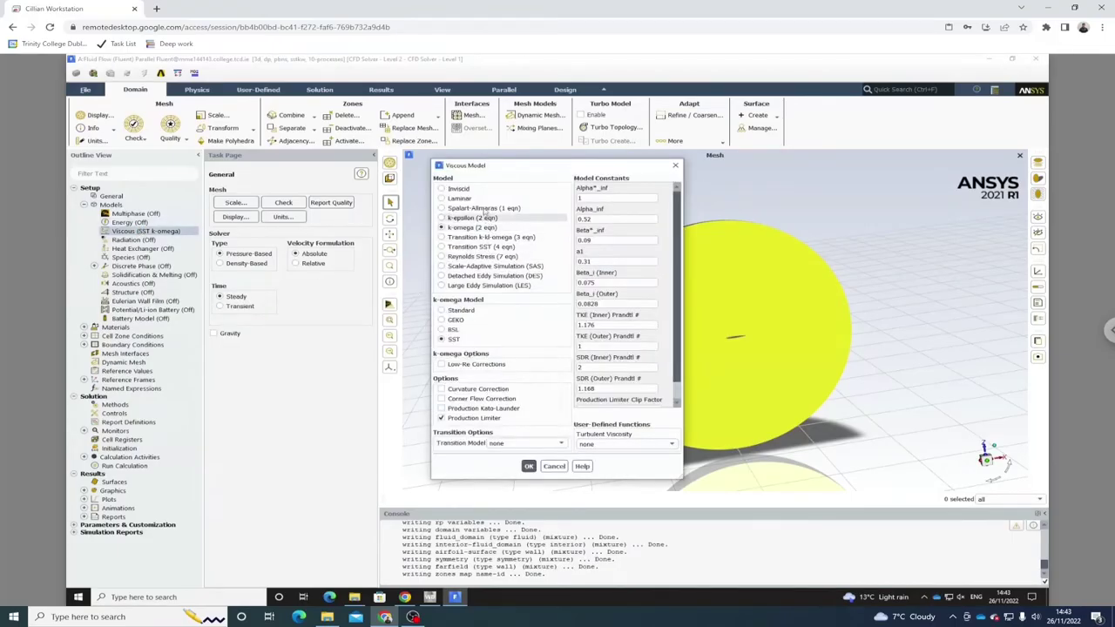
{"action": "left_click", "coordinate": [483, 208]}
Check the turbulence model used for the ONERA M6 validation on the SA-neg Model Results page in Chrome.
{"action": "left_click", "coordinate": [405, 596]}
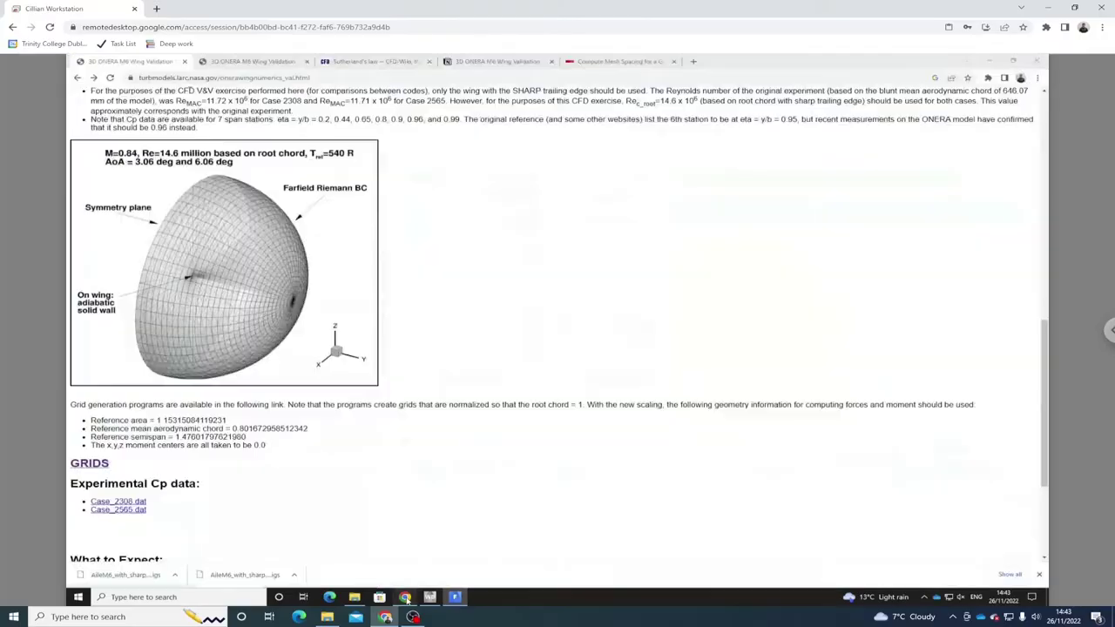
{"action": "scroll", "coordinate": [198, 477], "scroll_direction": "down", "scroll_amount": 3}
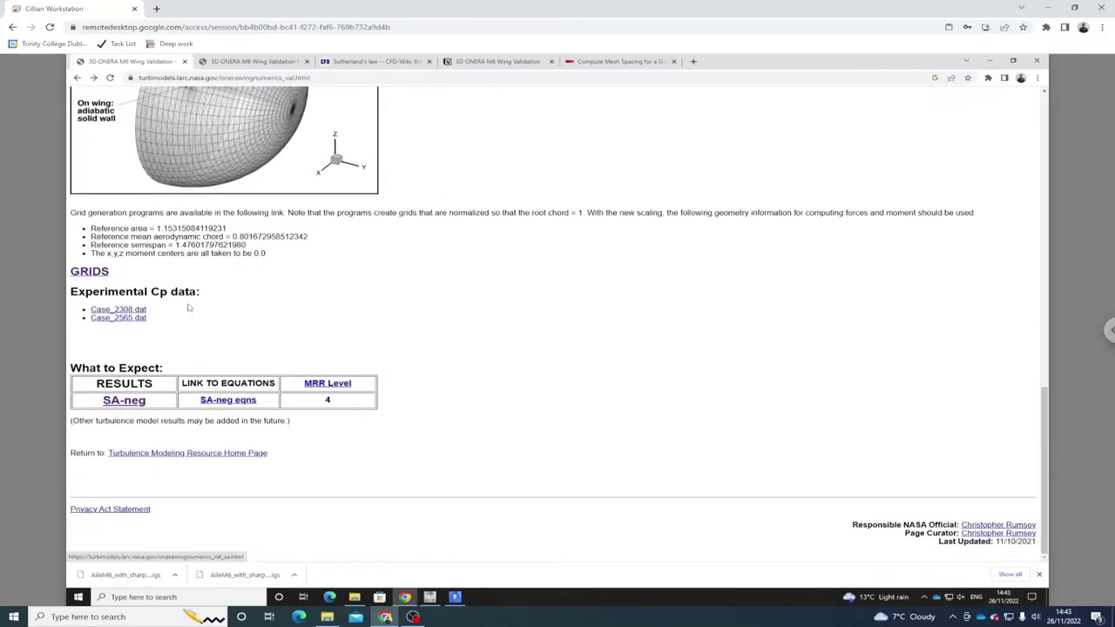
{"action": "left_click", "coordinate": [253, 63]}
{"action": "scroll", "coordinate": [288, 230], "scroll_direction": "up", "scroll_amount": 1}
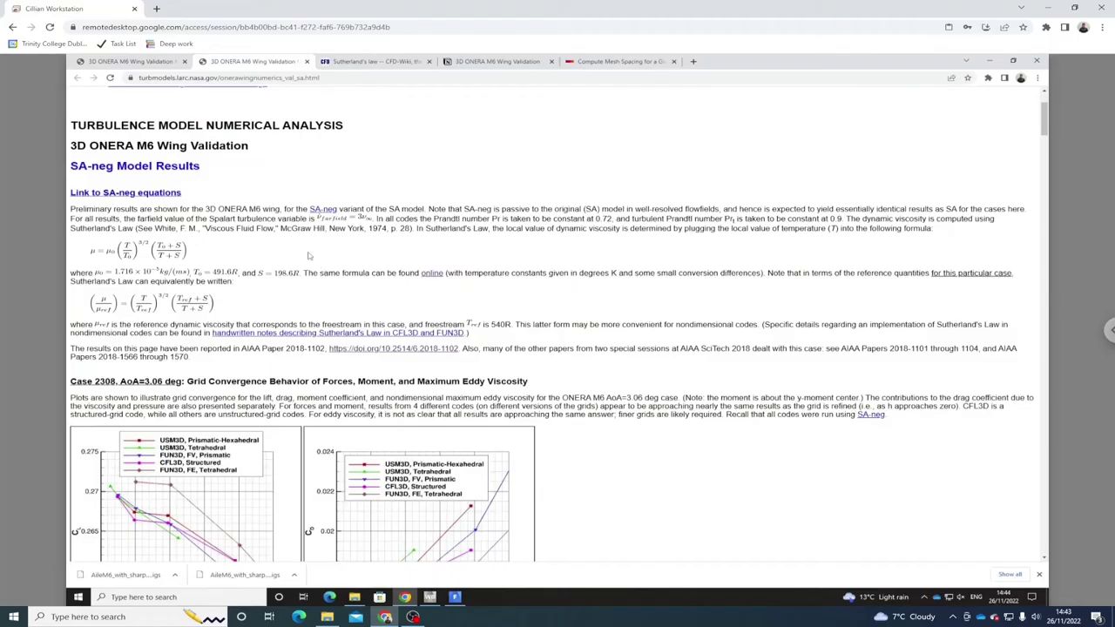
Back in Fluent, set Spalart-Allmaras production to Strain/Vorticity-Based and apply the viscous model settings.
{"action": "left_click", "coordinate": [454, 598]}
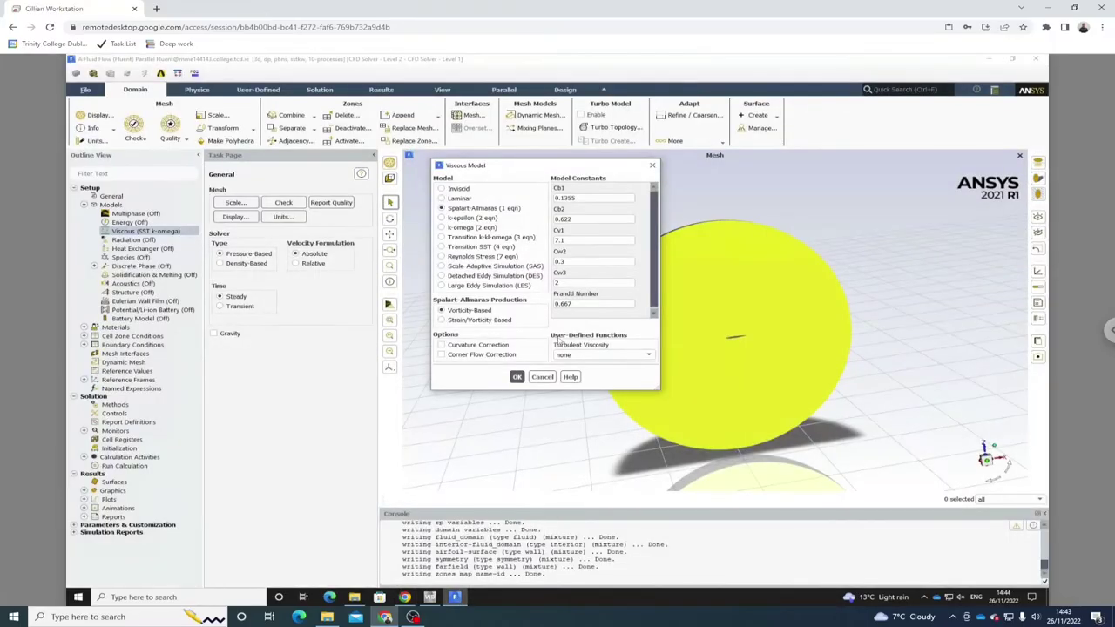
{"action": "left_click", "coordinate": [449, 320]}
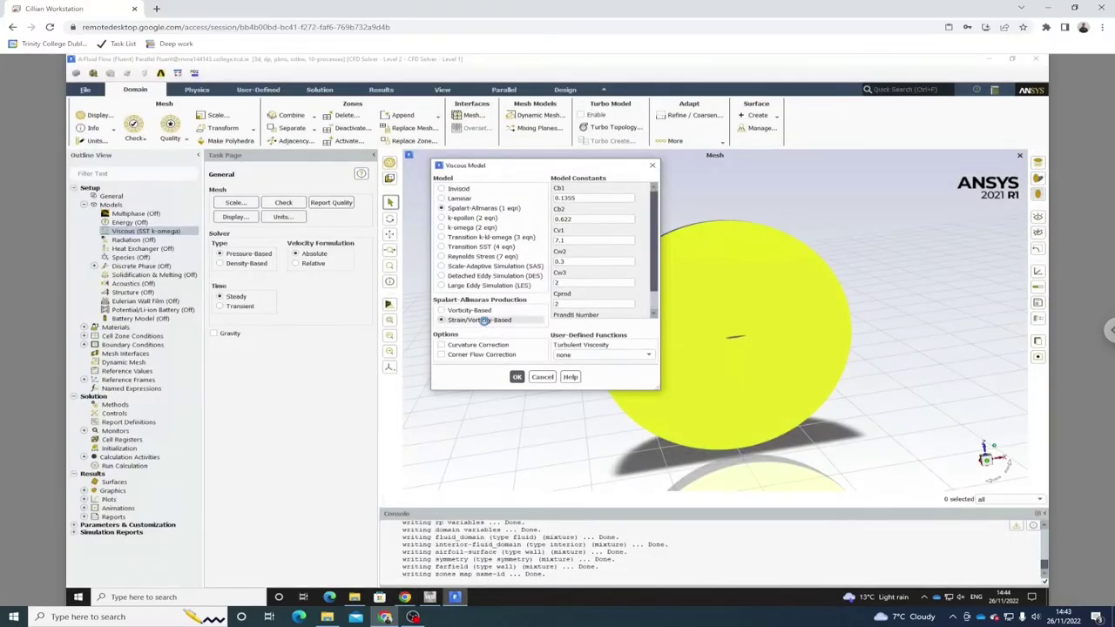
{"action": "left_click", "coordinate": [516, 376]}
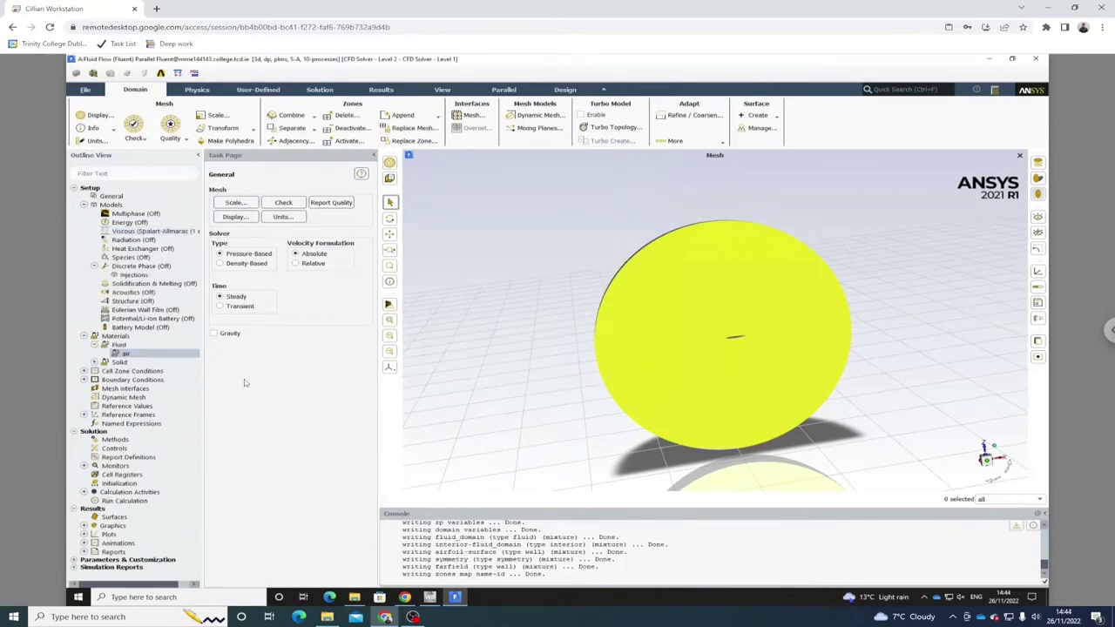
{"action": "double_click", "coordinate": [162, 355]}
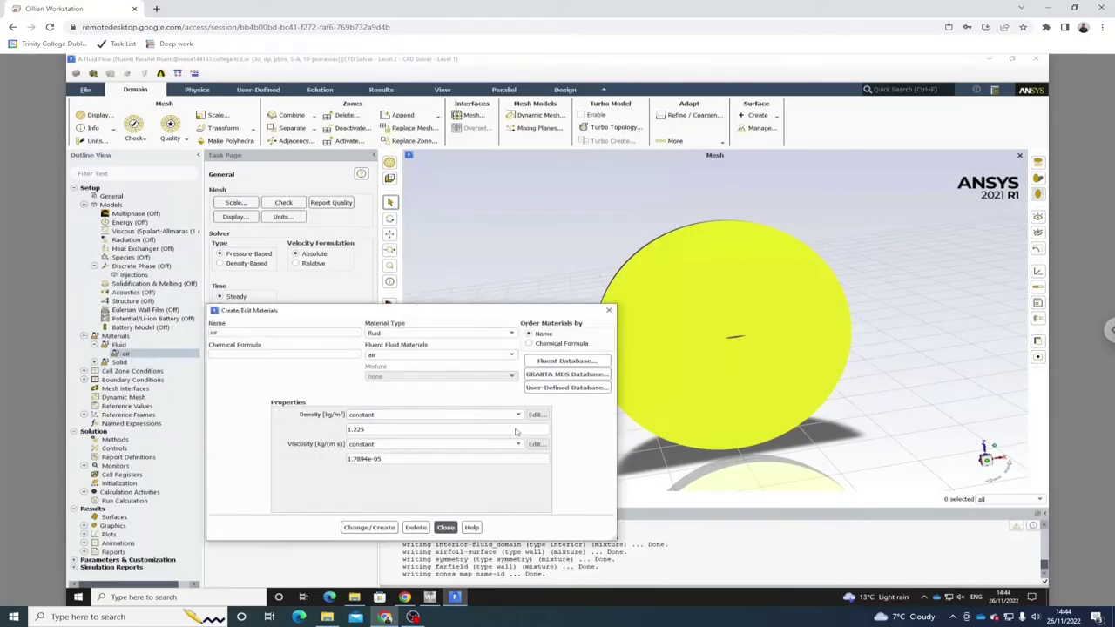
{"action": "left_click", "coordinate": [518, 415]}
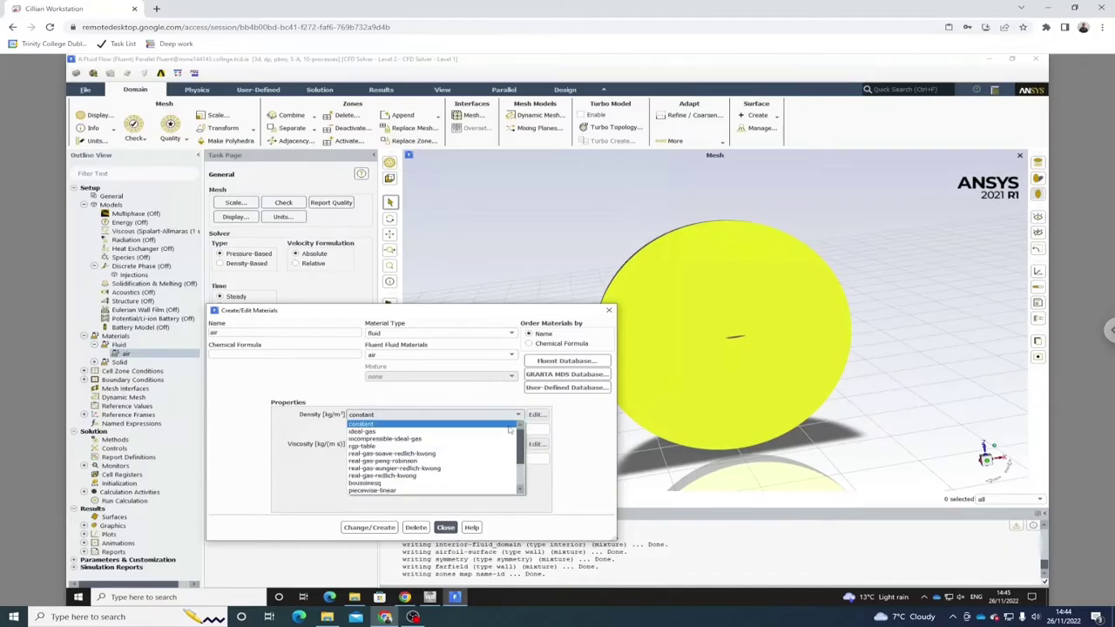
{"action": "left_click", "coordinate": [481, 433]}
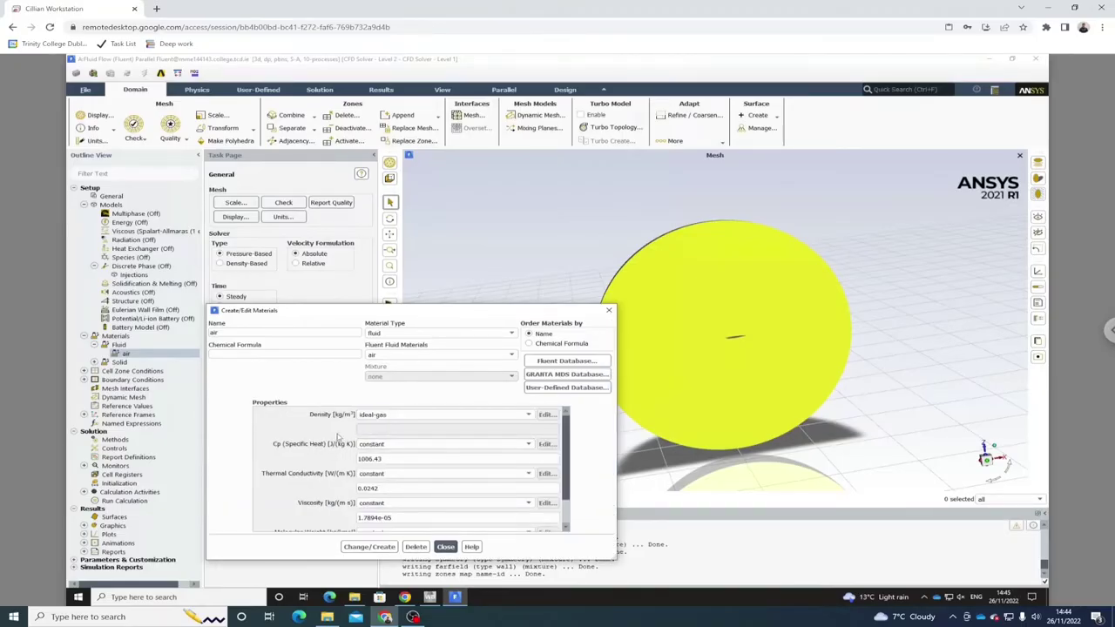
{"action": "left_click", "coordinate": [497, 509]}
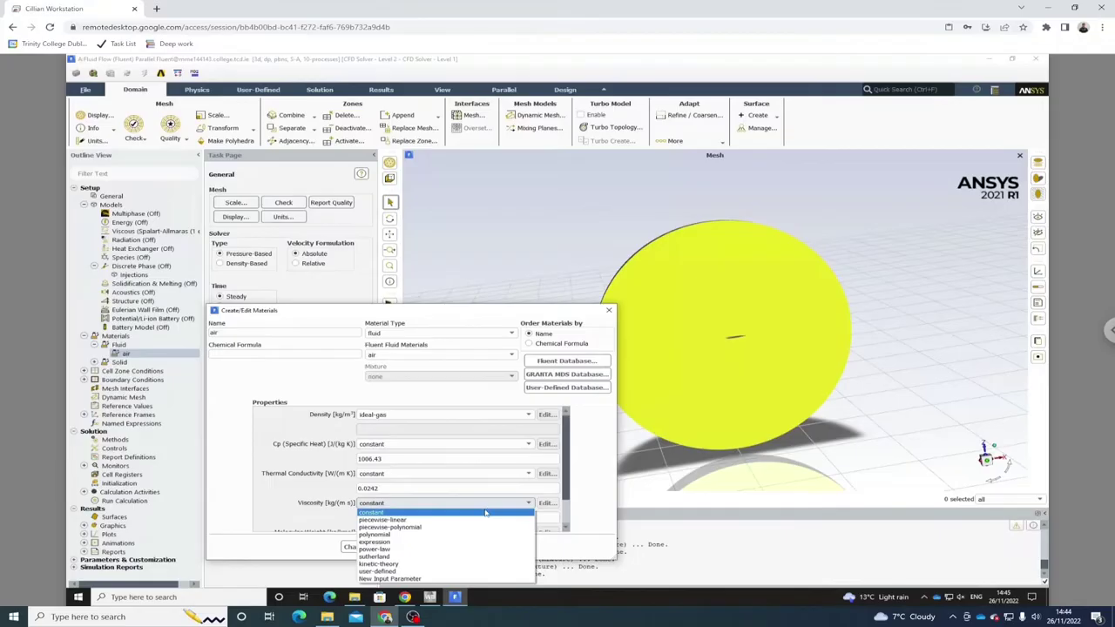
{"action": "left_click", "coordinate": [394, 557]}
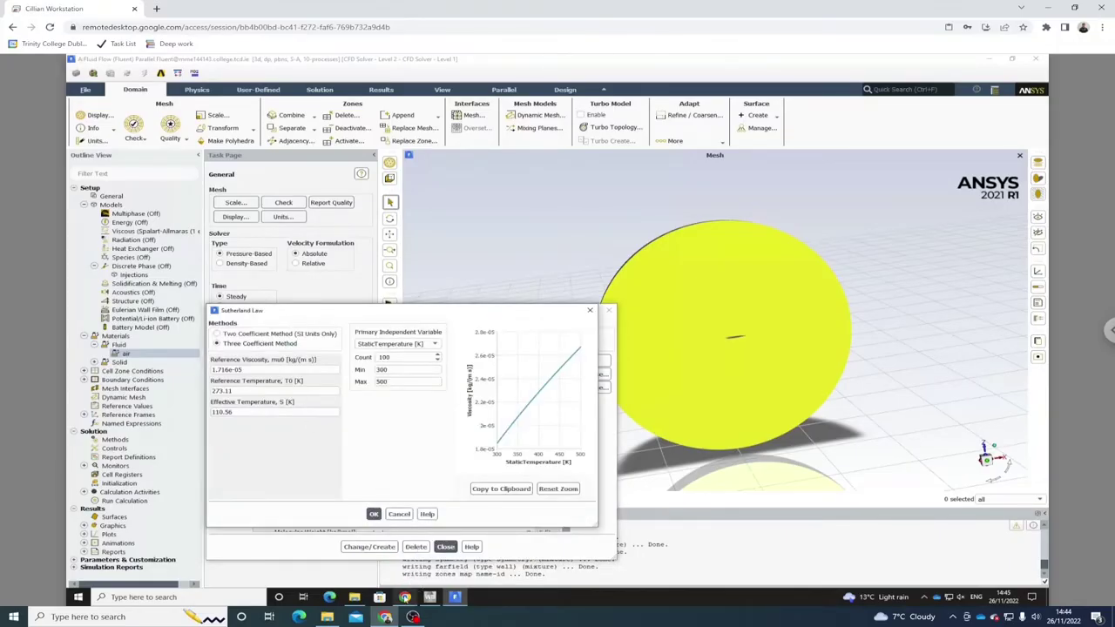
{"action": "left_click", "coordinate": [405, 598]}
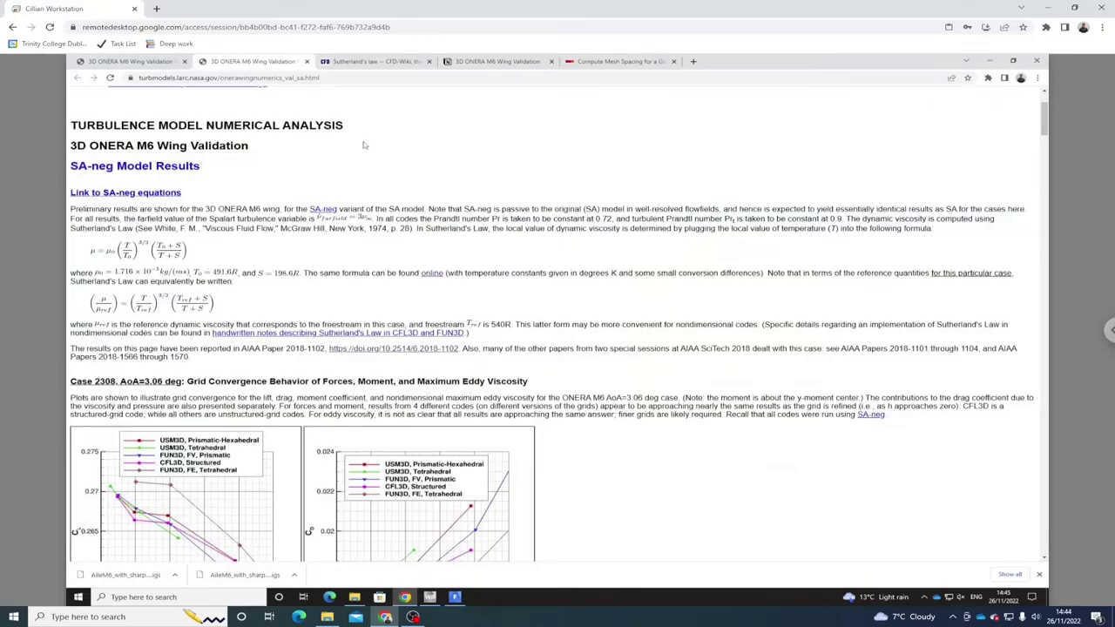
{"action": "left_click", "coordinate": [375, 62]}
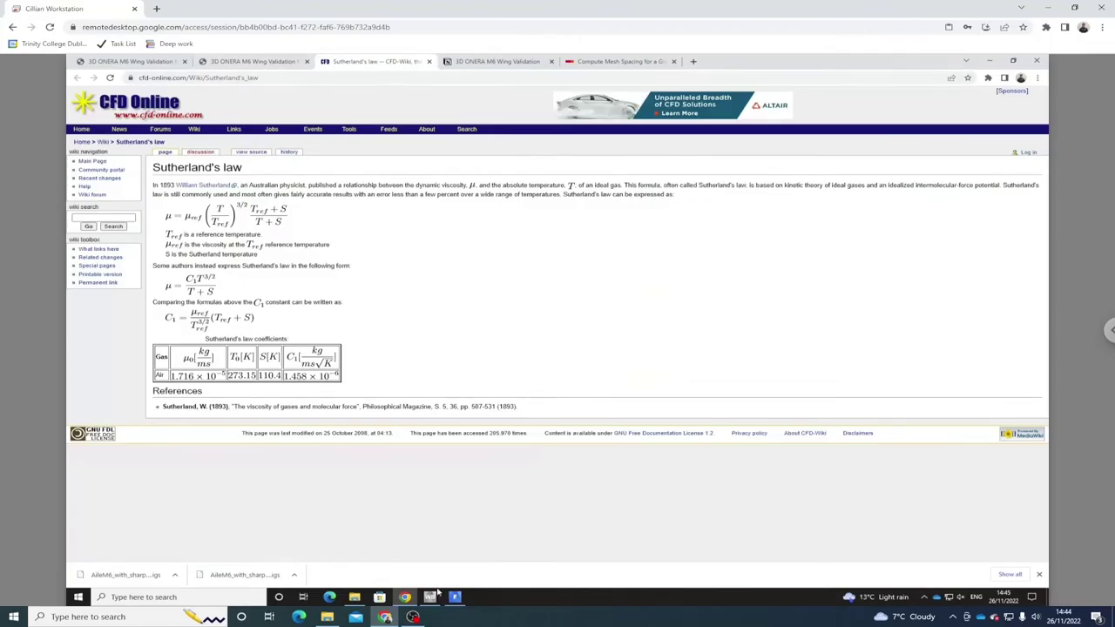
{"action": "left_click", "coordinate": [262, 64]}
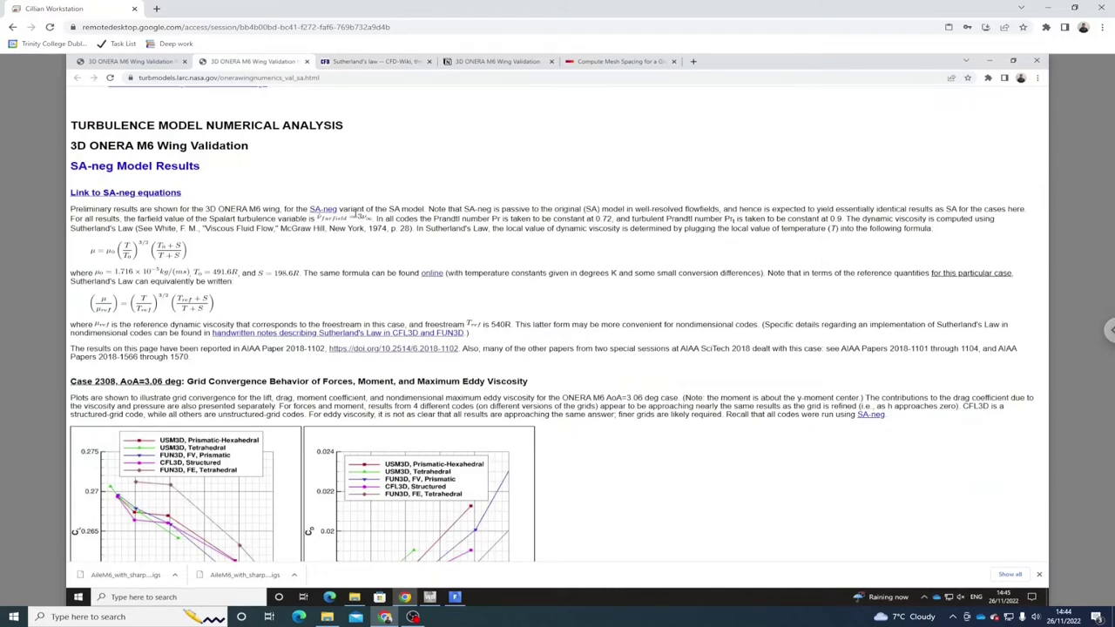
{"action": "left_click", "coordinate": [455, 597]}
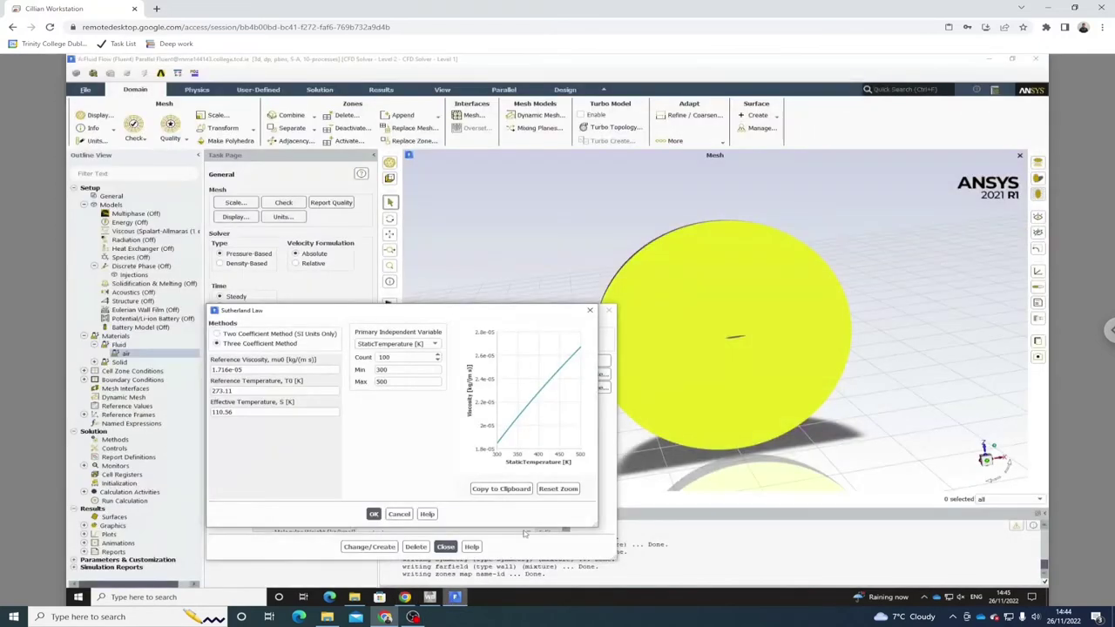
{"action": "left_click", "coordinate": [590, 312]}
{"action": "left_click", "coordinate": [604, 310]}
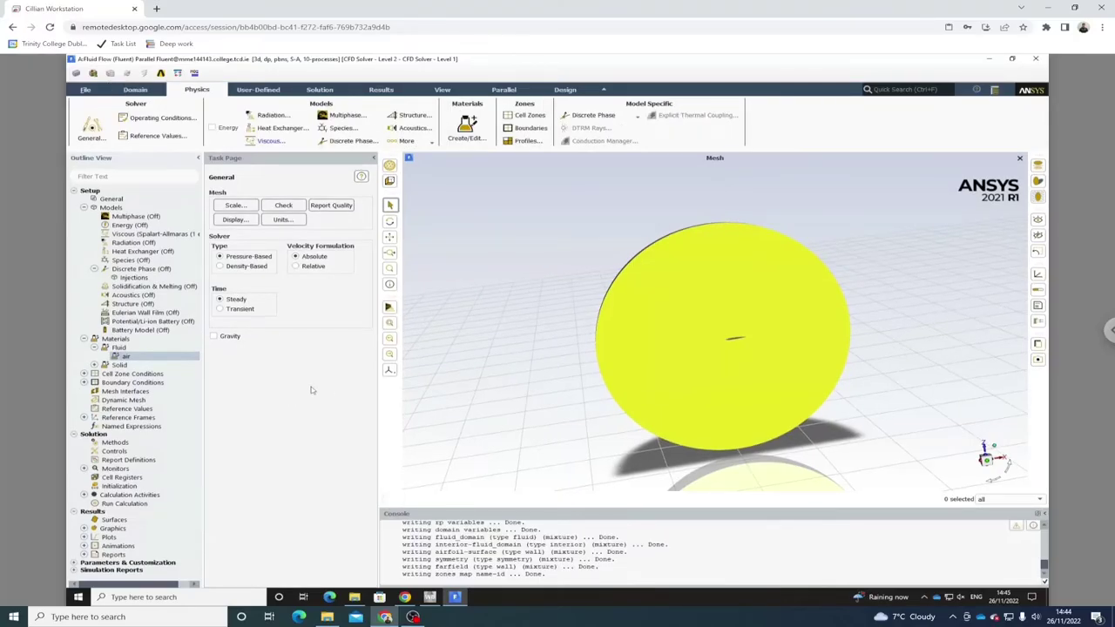
Edit the air material, setting its density to ideal-gas and its viscosity to sutherland.
{"action": "right_click", "coordinate": [157, 358]}
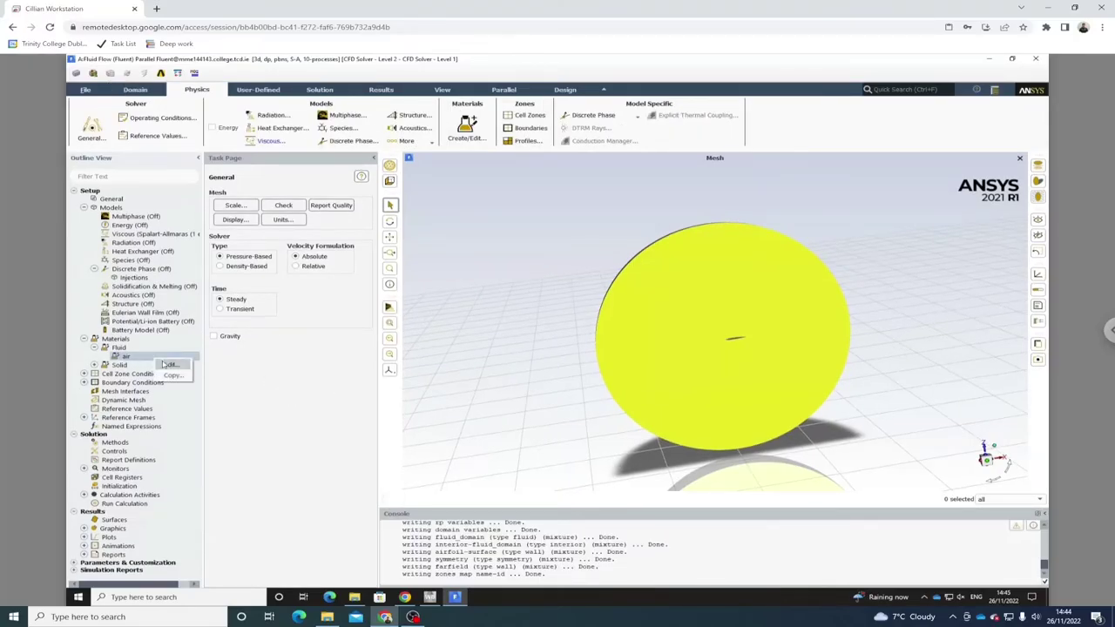
{"action": "left_click", "coordinate": [168, 364]}
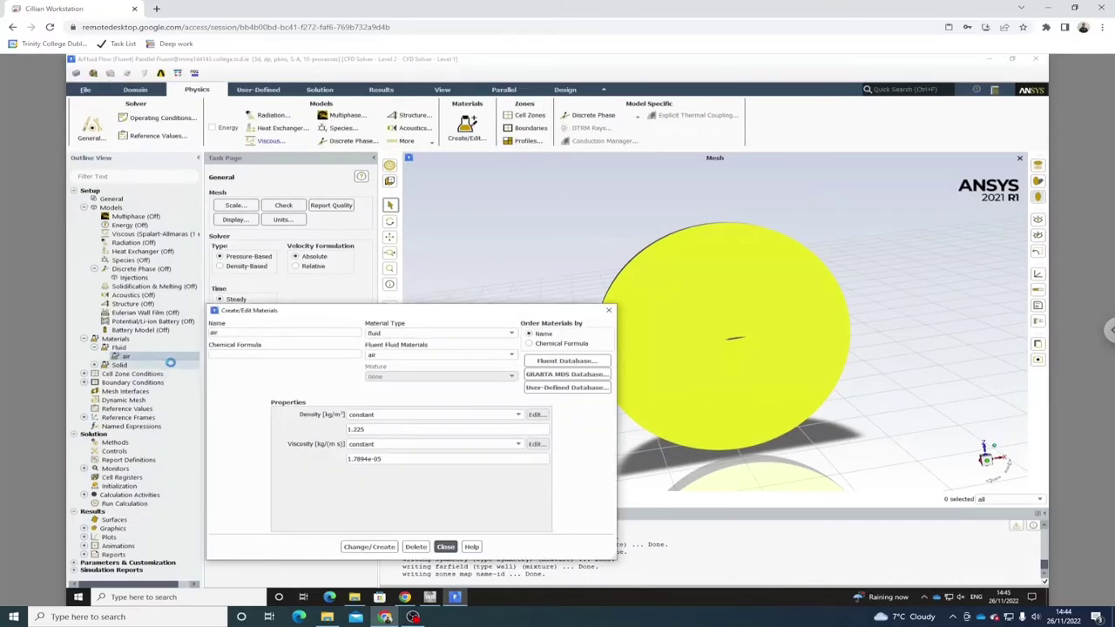
{"action": "left_click", "coordinate": [462, 415]}
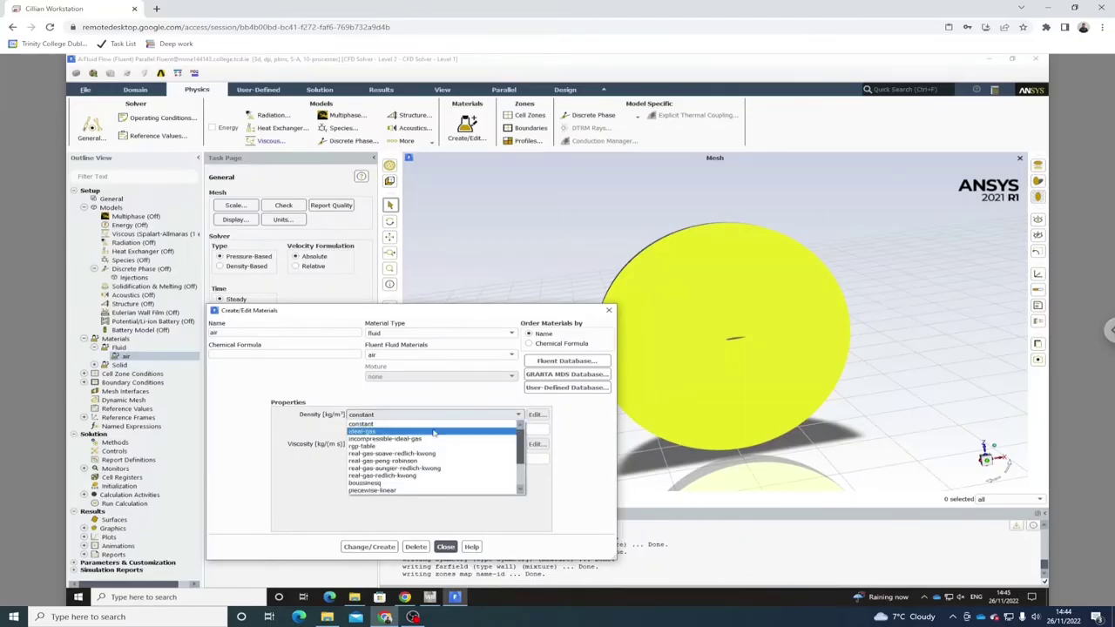
{"action": "left_click", "coordinate": [437, 432]}
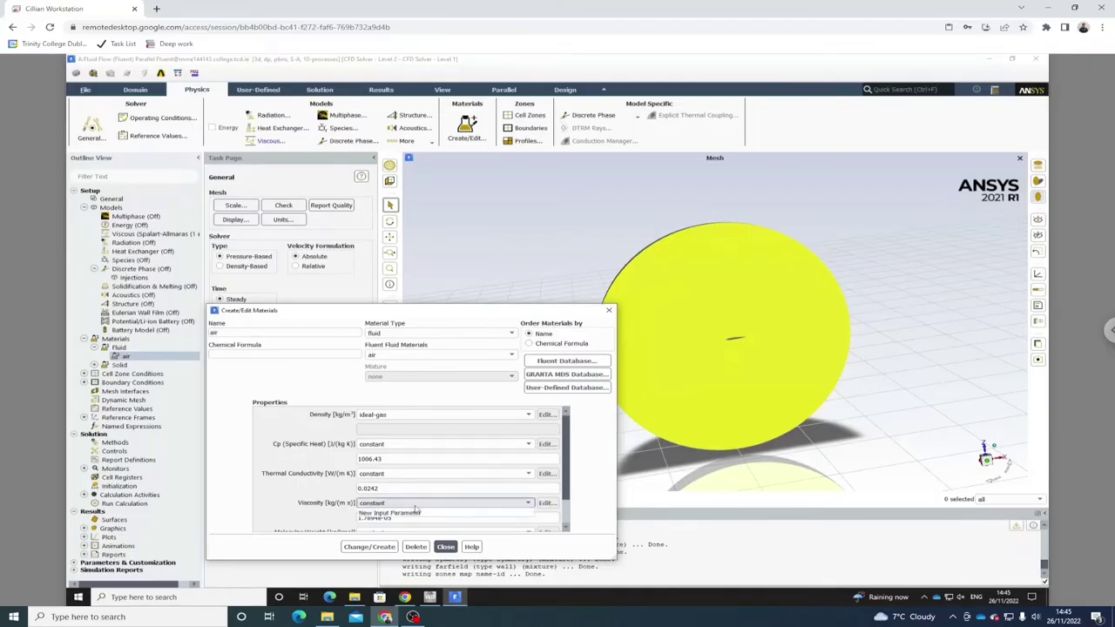
{"action": "left_click", "coordinate": [416, 505]}
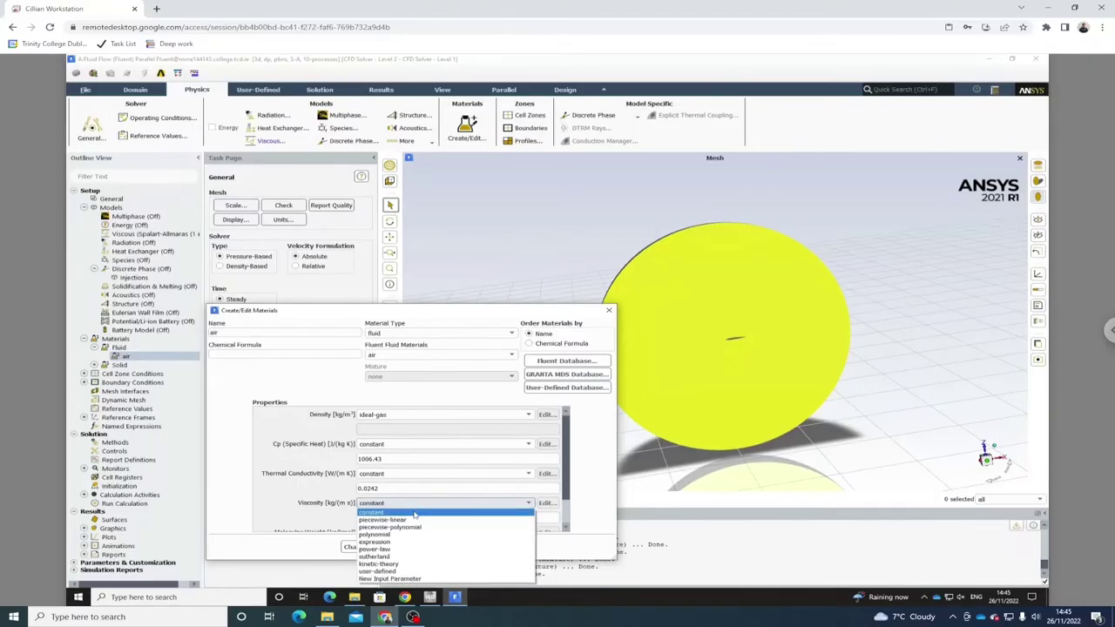
{"action": "left_click", "coordinate": [392, 556]}
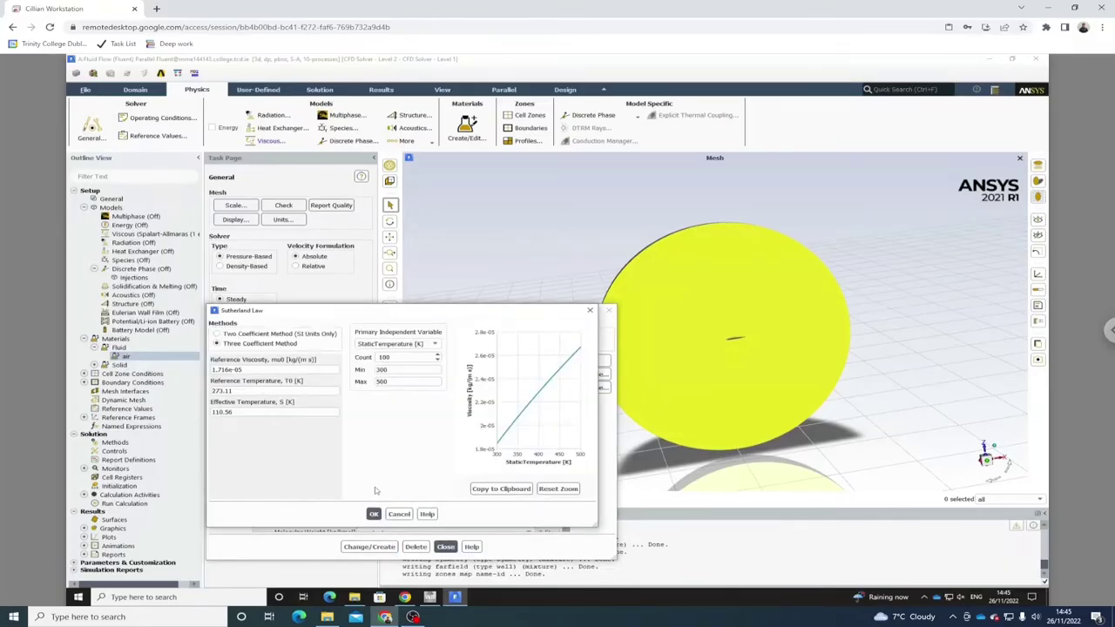
Look up Sutherland's law coefficients for air on CFD-Wiki in Chrome, and set the reference temperature T0 to 273.15 K in Fluent.
{"action": "left_click", "coordinate": [405, 597]}
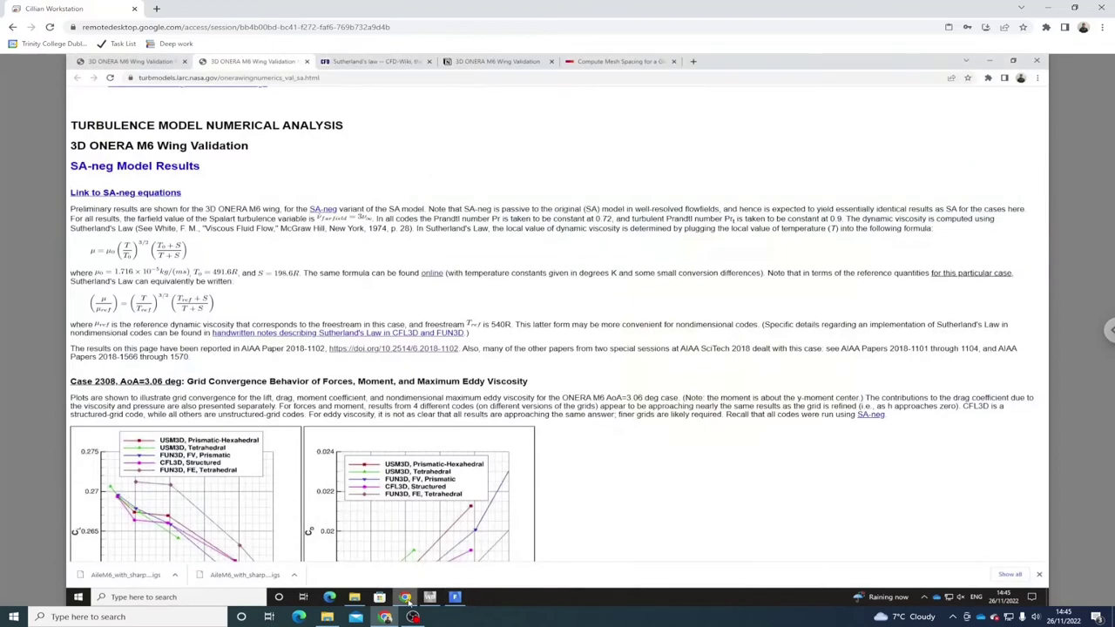
{"action": "left_click", "coordinate": [376, 61]}
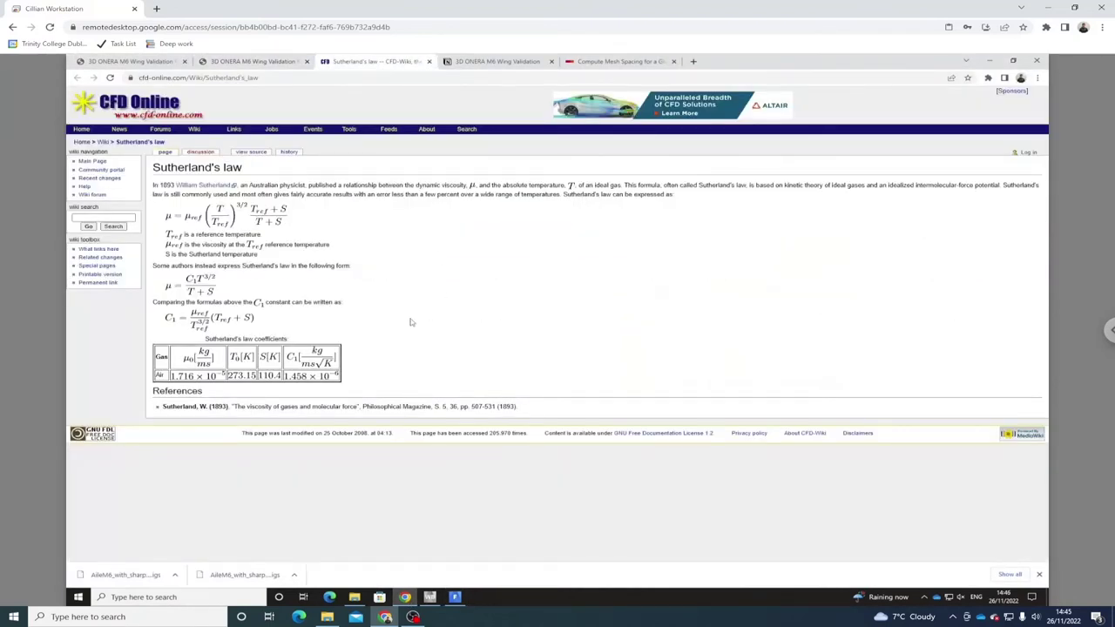
{"action": "left_click", "coordinate": [455, 598]}
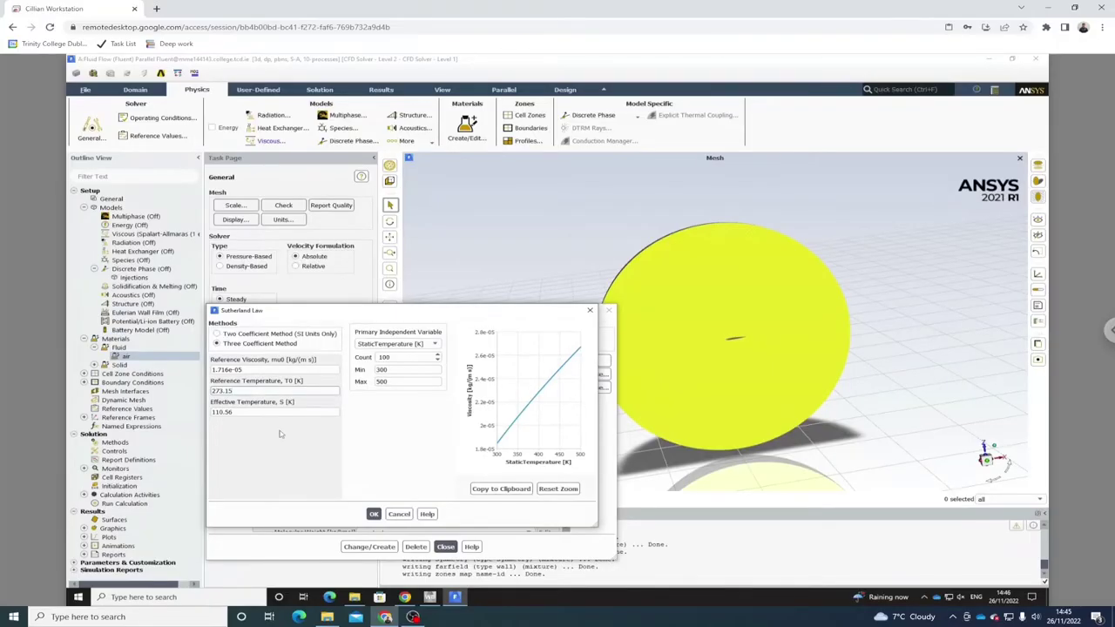
Recheck the CFD-Wiki coefficients, set Sutherland's effective temperature S to 110.4 K, and apply the air material changes.
{"action": "left_click", "coordinate": [406, 598]}
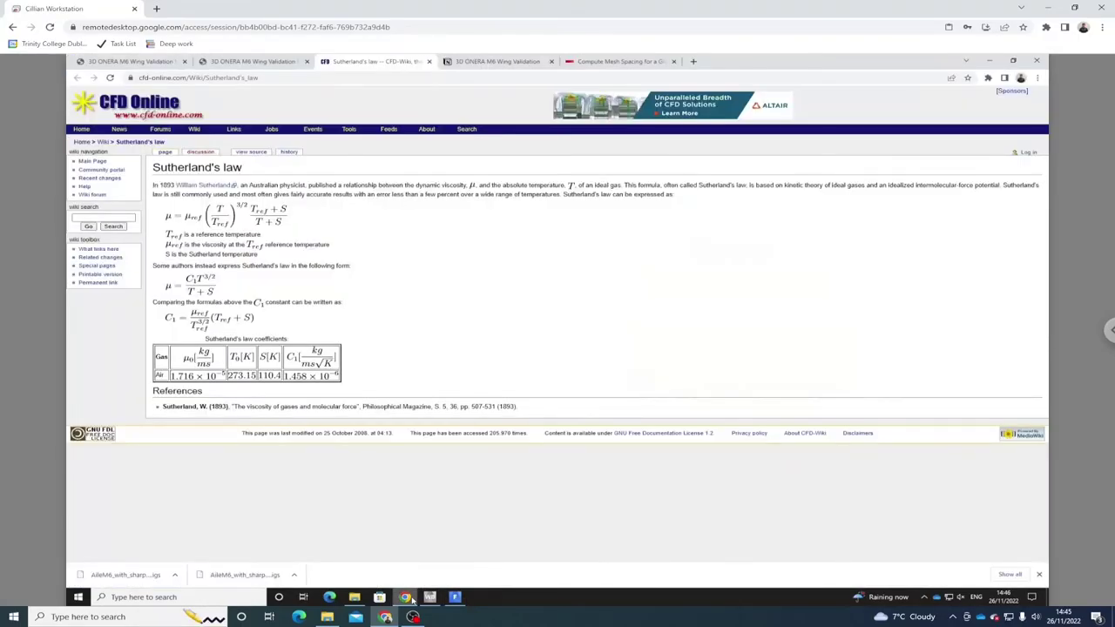
{"action": "left_click", "coordinate": [406, 598]}
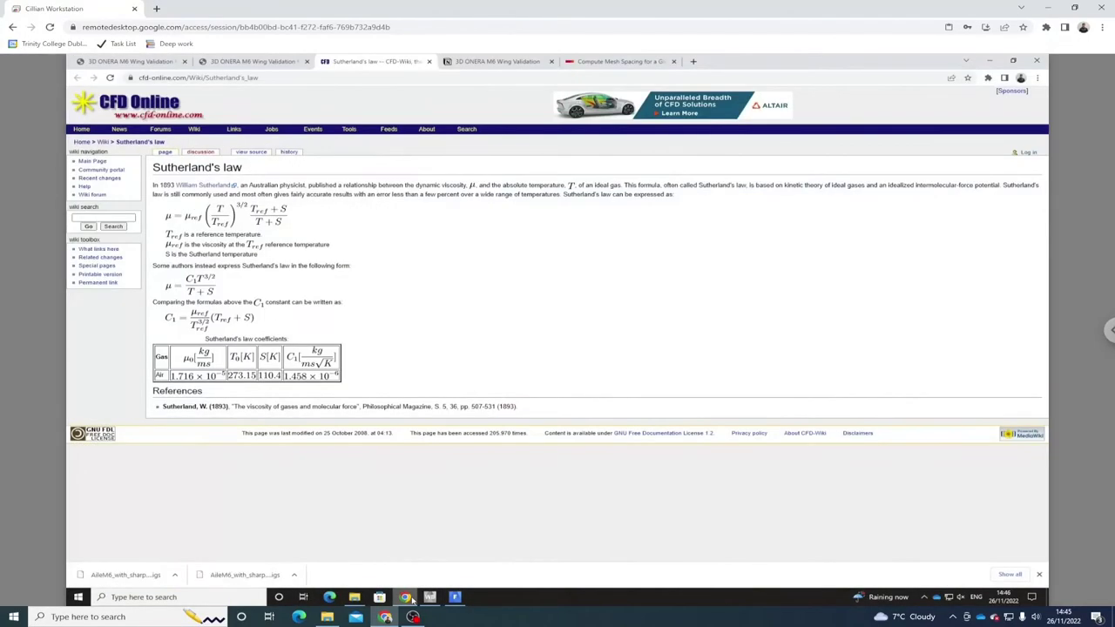
{"action": "left_click", "coordinate": [413, 601]}
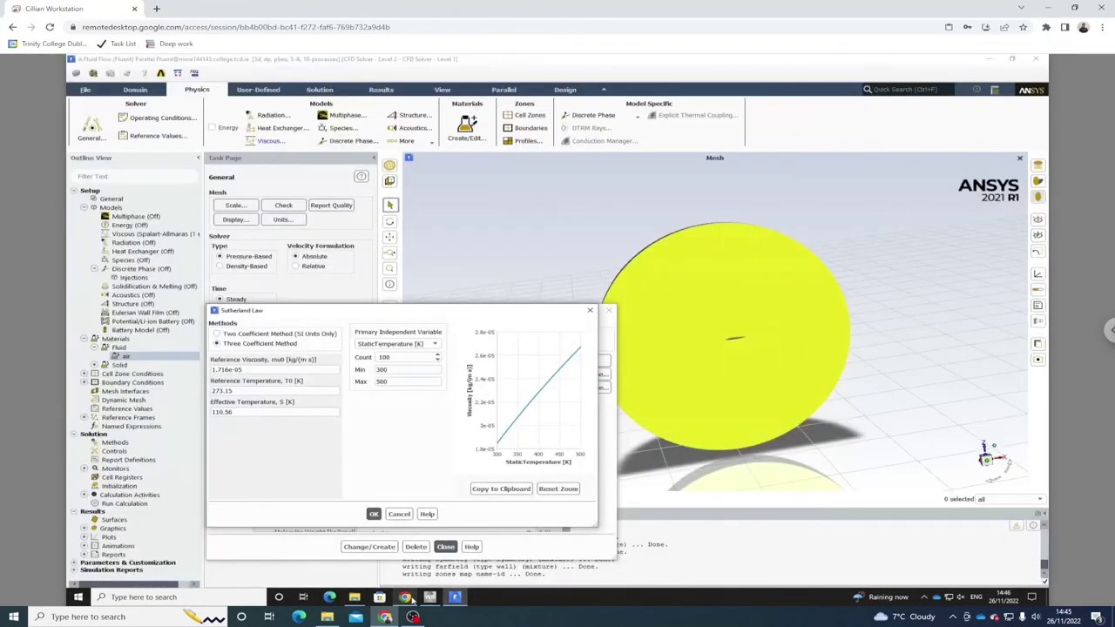
{"action": "left_click", "coordinate": [413, 601]}
{"action": "left_click", "coordinate": [413, 601]}
{"action": "left_click", "coordinate": [255, 412]}
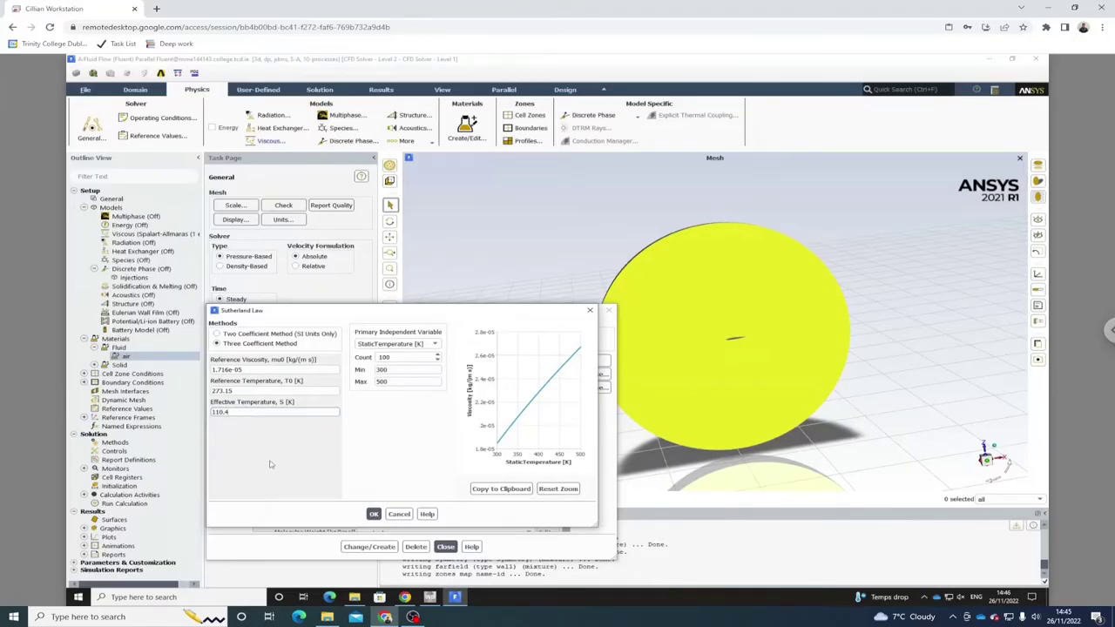
{"action": "left_click", "coordinate": [374, 514]}
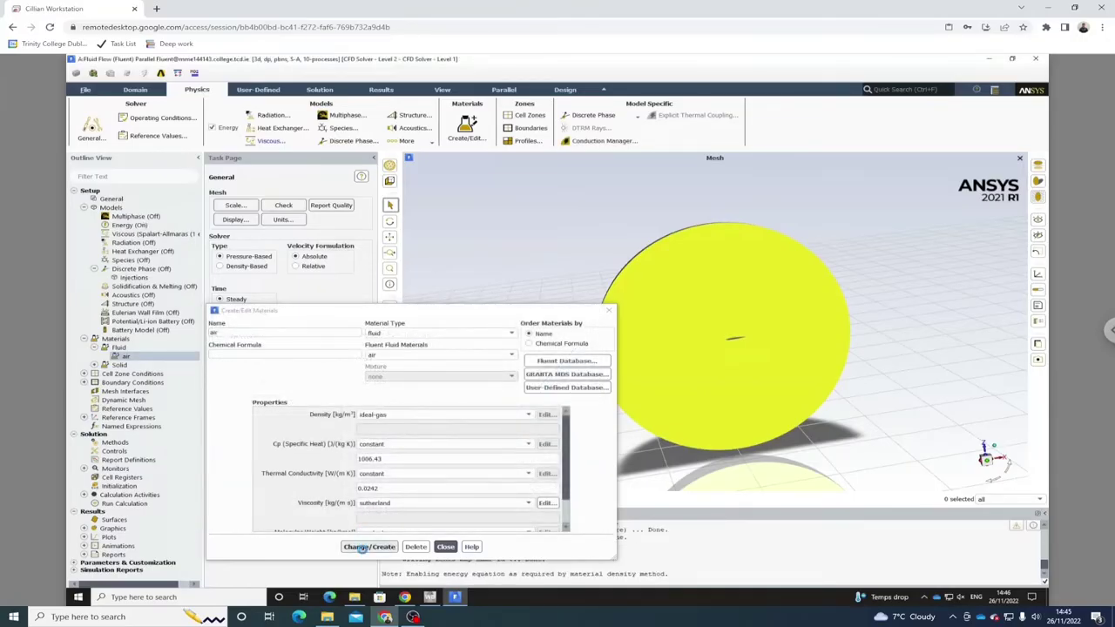
{"action": "left_click", "coordinate": [364, 547]}
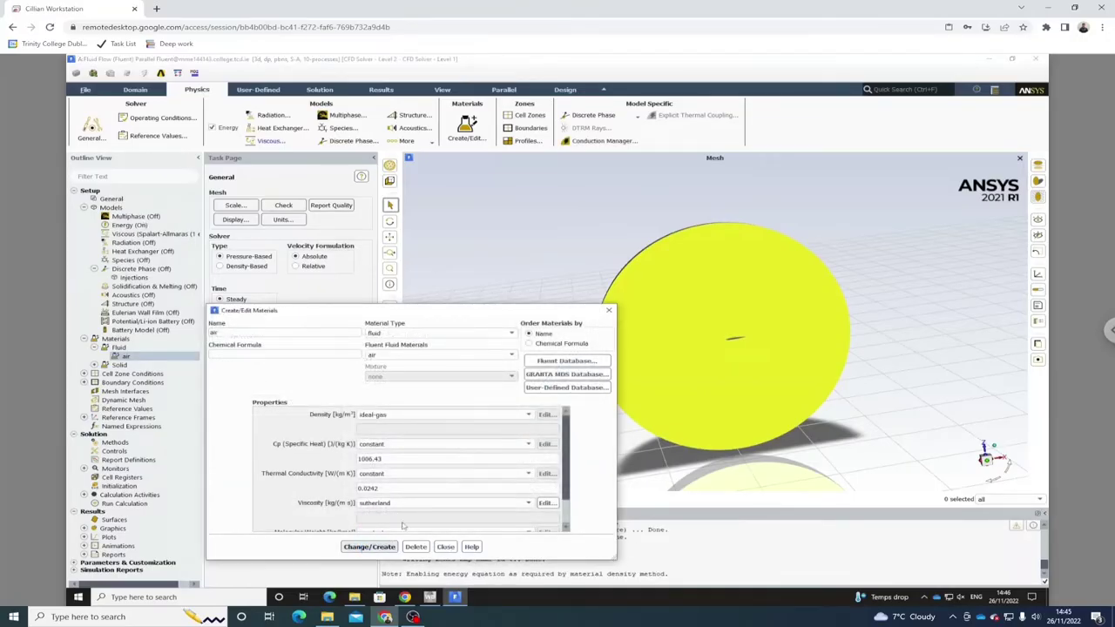
{"action": "left_click", "coordinate": [608, 311]}
In Chrome, examine the NASA wing validation pages for the test case flow conditions, reference geometry, and the Case 2308 angle of attack.
{"action": "left_click", "coordinate": [405, 599]}
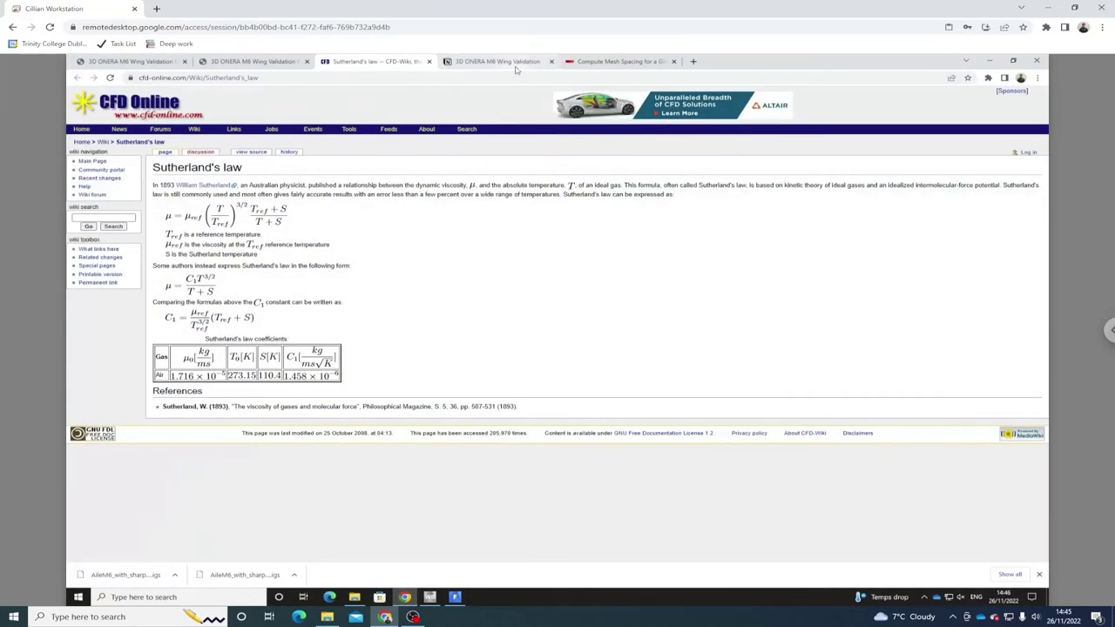
{"action": "left_click", "coordinate": [521, 64]}
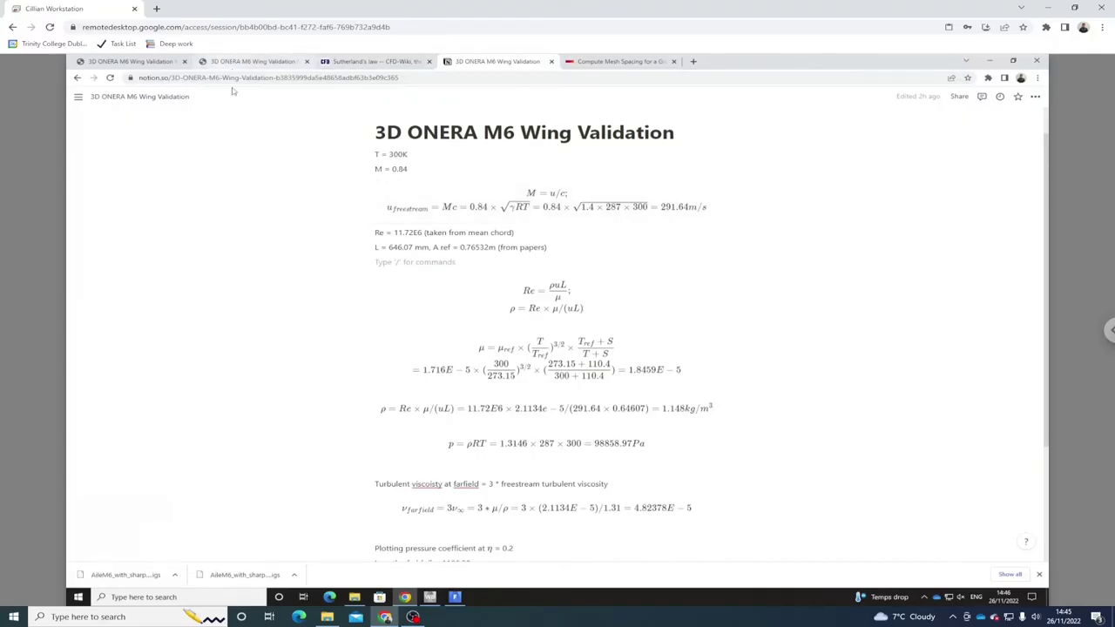
{"action": "left_click", "coordinate": [250, 61]}
{"action": "scroll", "coordinate": [189, 311], "scroll_direction": "down", "scroll_amount": 1}
{"action": "key", "text": "ctrl+shift+Tab"}
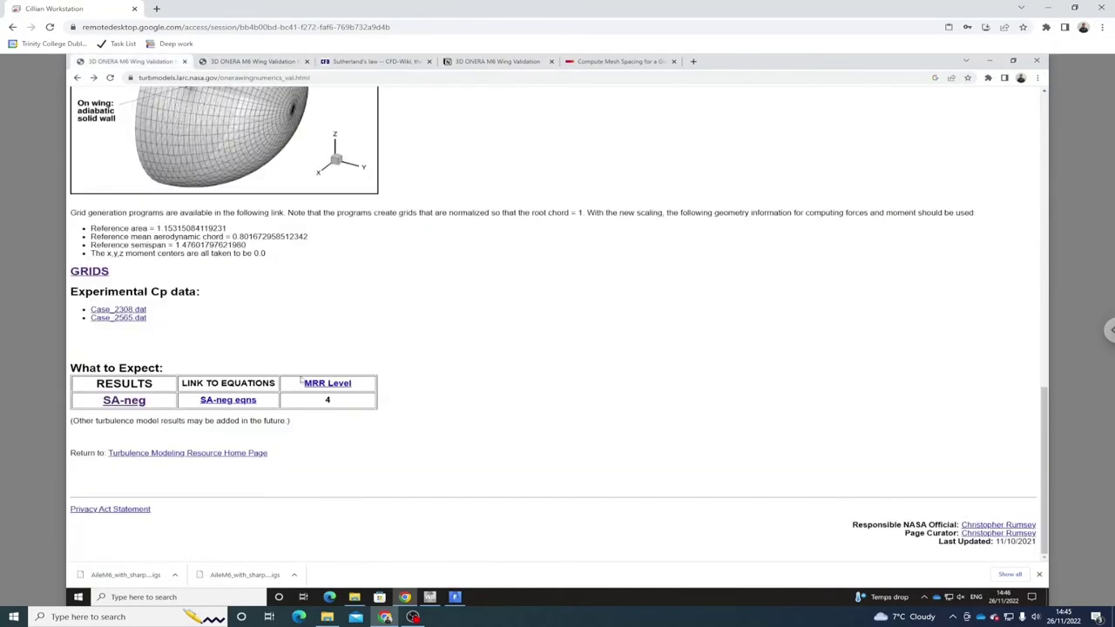
{"action": "scroll", "coordinate": [289, 325], "scroll_direction": "up", "scroll_amount": 3}
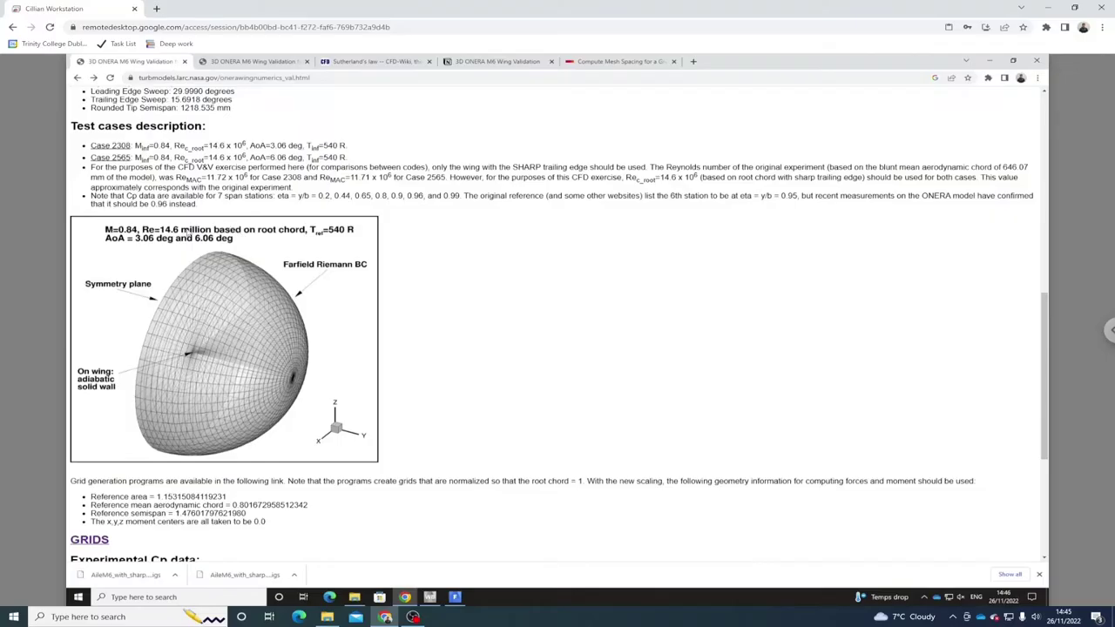
{"action": "scroll", "coordinate": [203, 380], "scroll_direction": "down", "scroll_amount": 1}
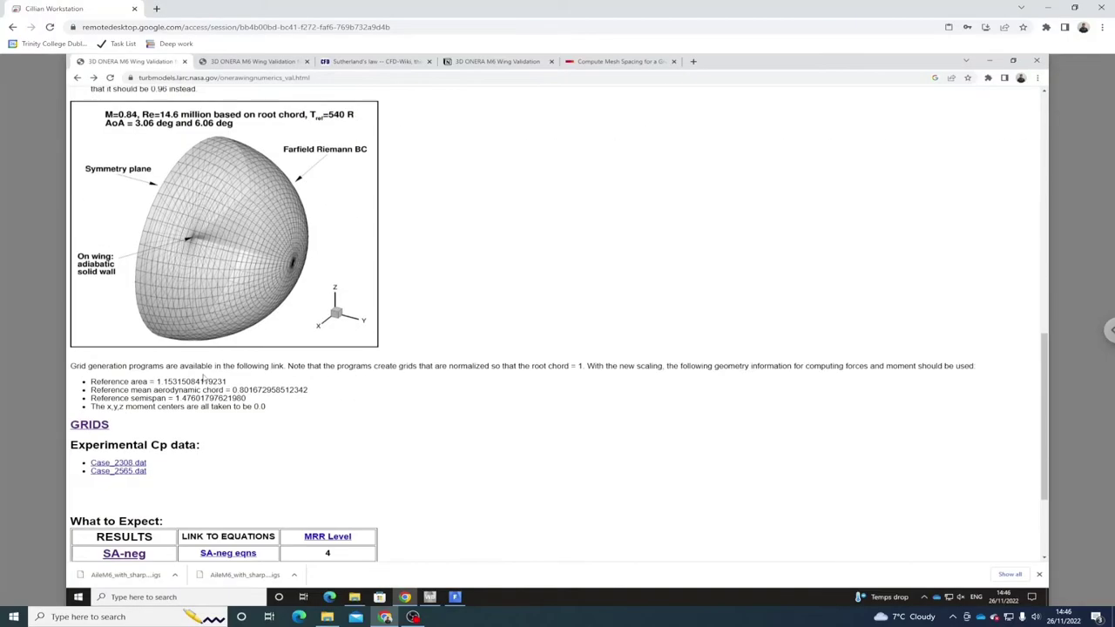
{"action": "scroll", "coordinate": [203, 373], "scroll_direction": "up", "scroll_amount": 1}
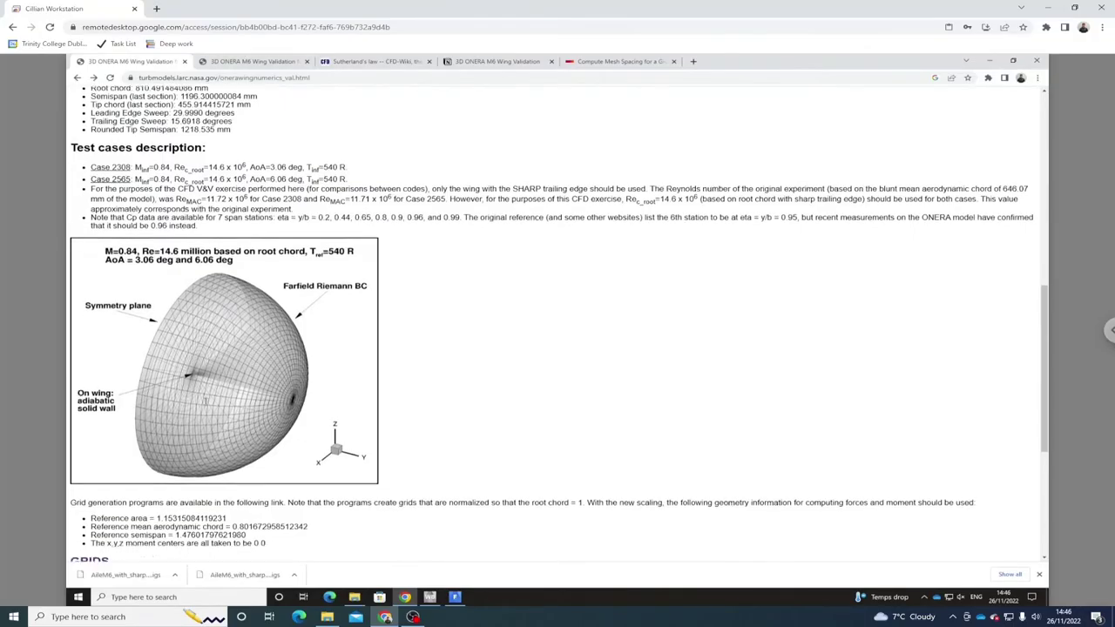
{"action": "scroll", "coordinate": [130, 478], "scroll_direction": "down", "scroll_amount": 2}
{"action": "left_click", "coordinate": [231, 61]}
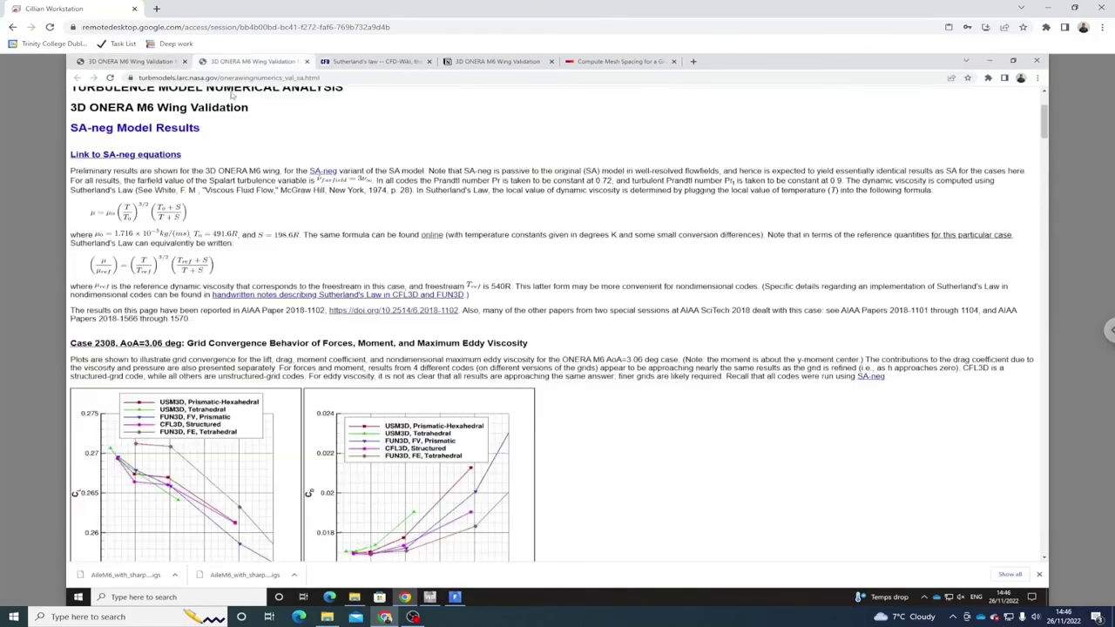
{"action": "left_click_drag", "start_coordinate": [145, 343], "coordinate": [156, 343]}
{"action": "left_click", "coordinate": [175, 356]}
Review the 3D ONERA M6 Wing Validation notes in Notion for the freestream velocity, viscosity, density, pressure and farfield turbulent viscosity calculations.
{"action": "left_click", "coordinate": [447, 61]}
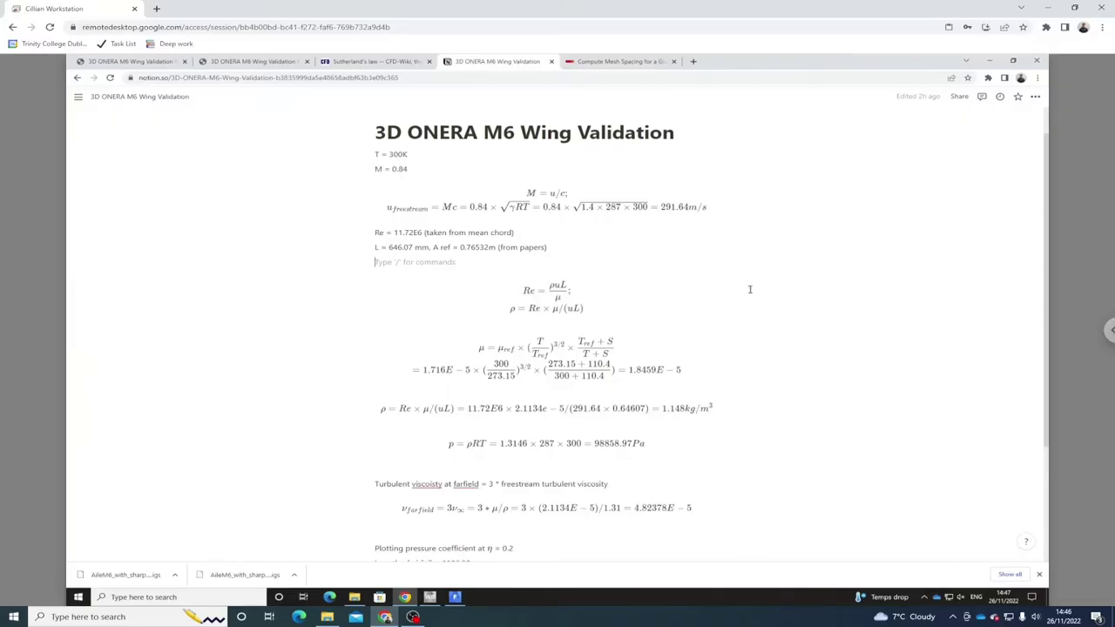
{"action": "scroll", "coordinate": [759, 296], "scroll_direction": "down", "scroll_amount": 1}
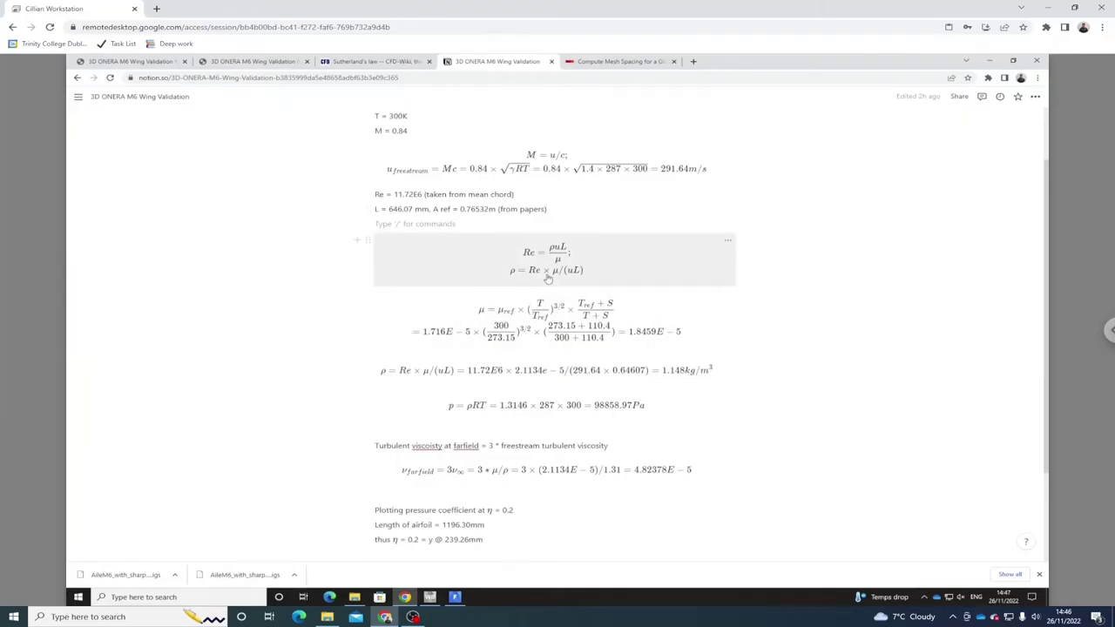
{"action": "left_click", "coordinate": [455, 596]}
{"action": "left_click", "coordinate": [456, 596]}
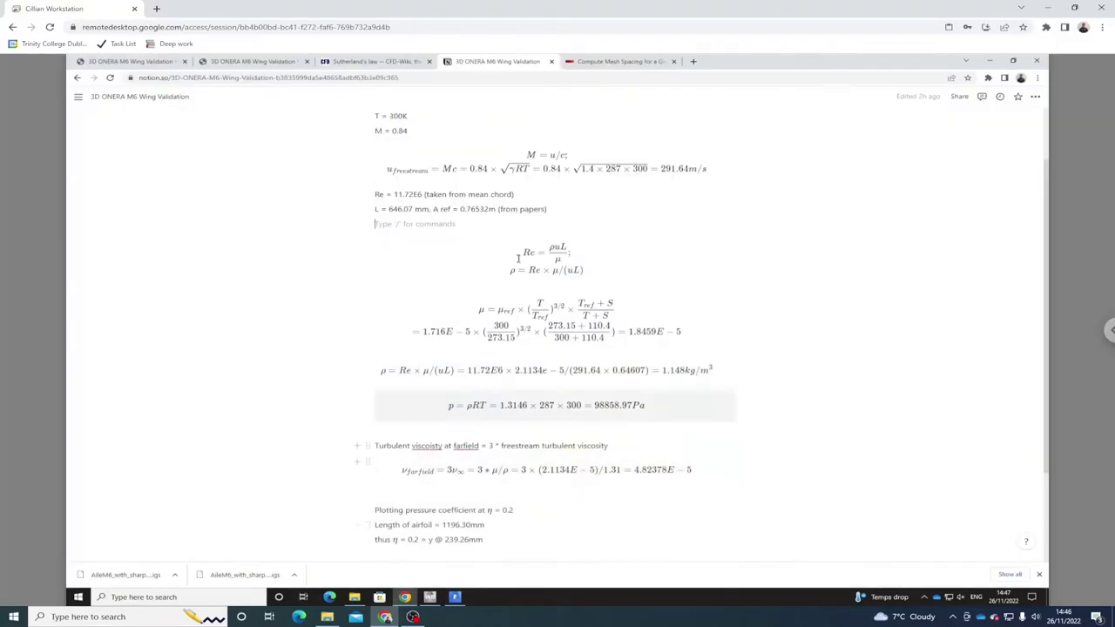
Examine the freestream pressure equation in the Notion notes and copy its result, 98858.97.
{"action": "scroll", "coordinate": [503, 368], "scroll_direction": "down", "scroll_amount": 1}
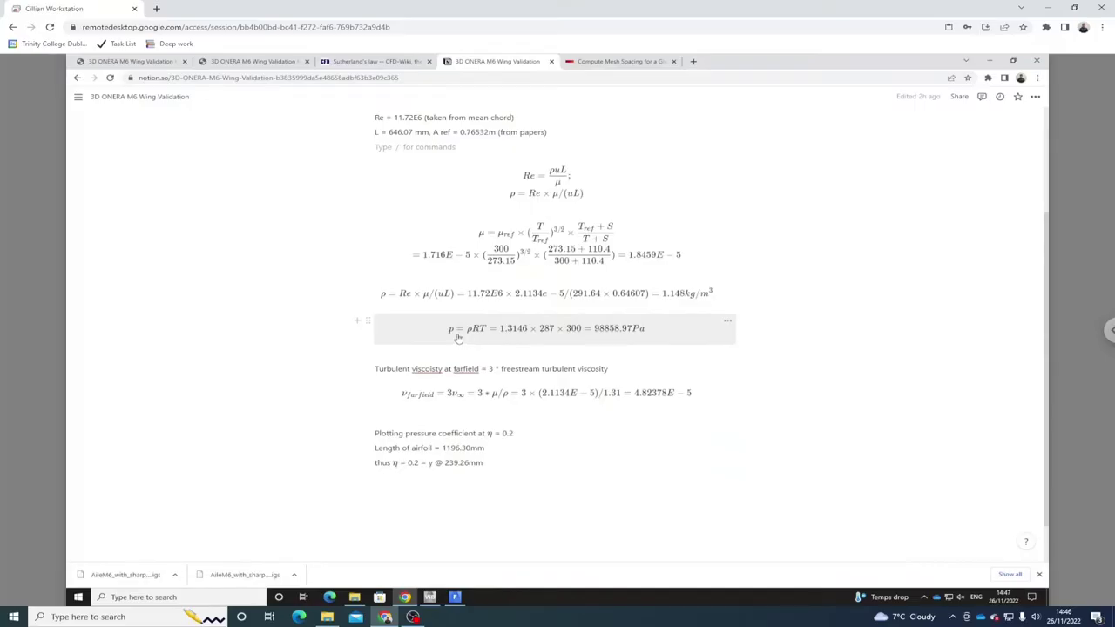
{"action": "left_click", "coordinate": [602, 338]}
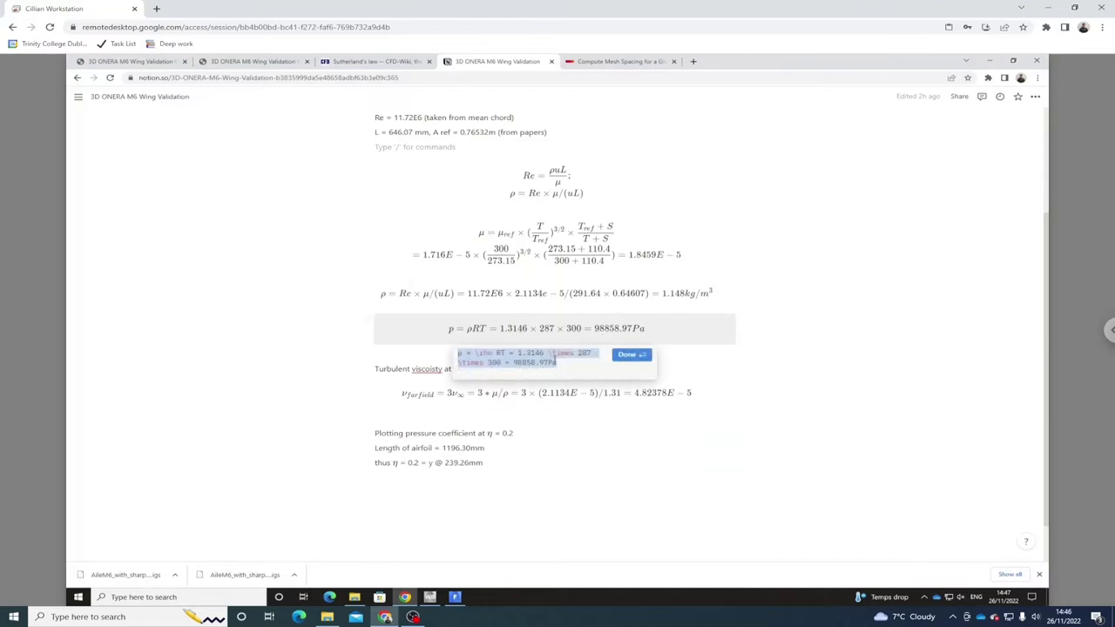
{"action": "left_click", "coordinate": [535, 364]}
{"action": "left_click_drag", "start_coordinate": [515, 363], "coordinate": [547, 363]}
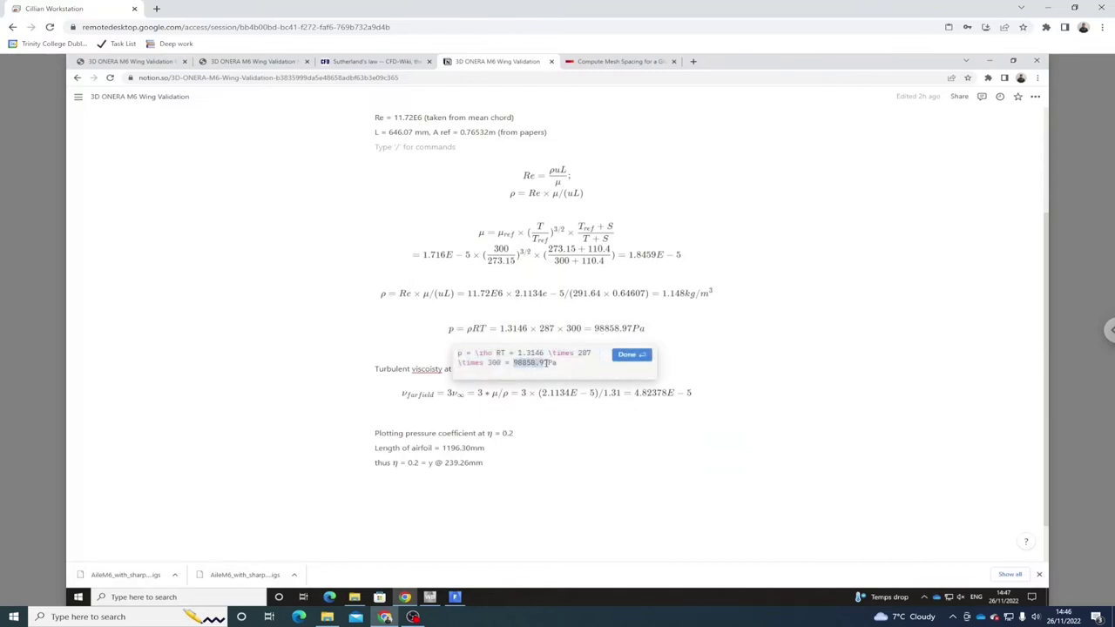
{"action": "left_click", "coordinate": [626, 356]}
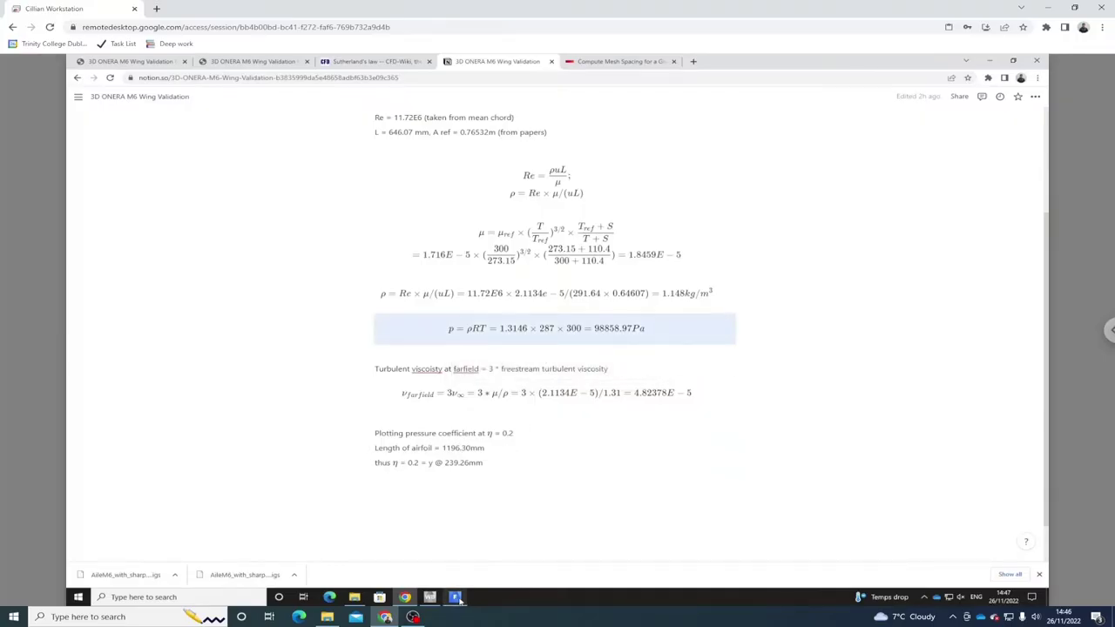
{"action": "mouse_move", "coordinate": [456, 597]}
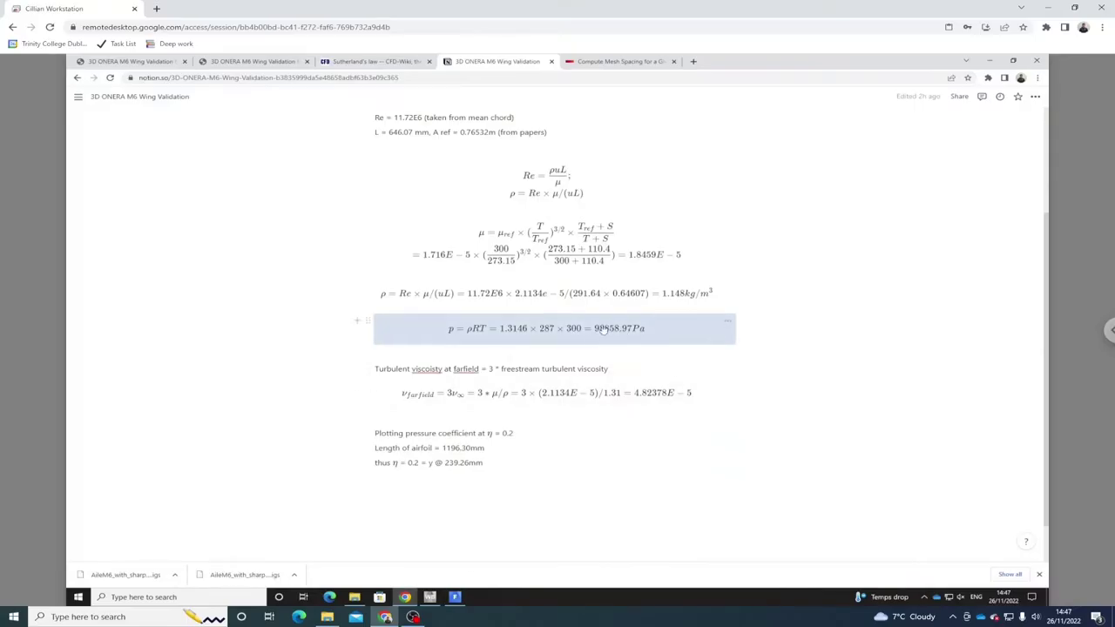
Switch to Fluent and set the operating pressure to 0 Pa in the boundary operating conditions.
{"action": "left_click", "coordinate": [458, 597]}
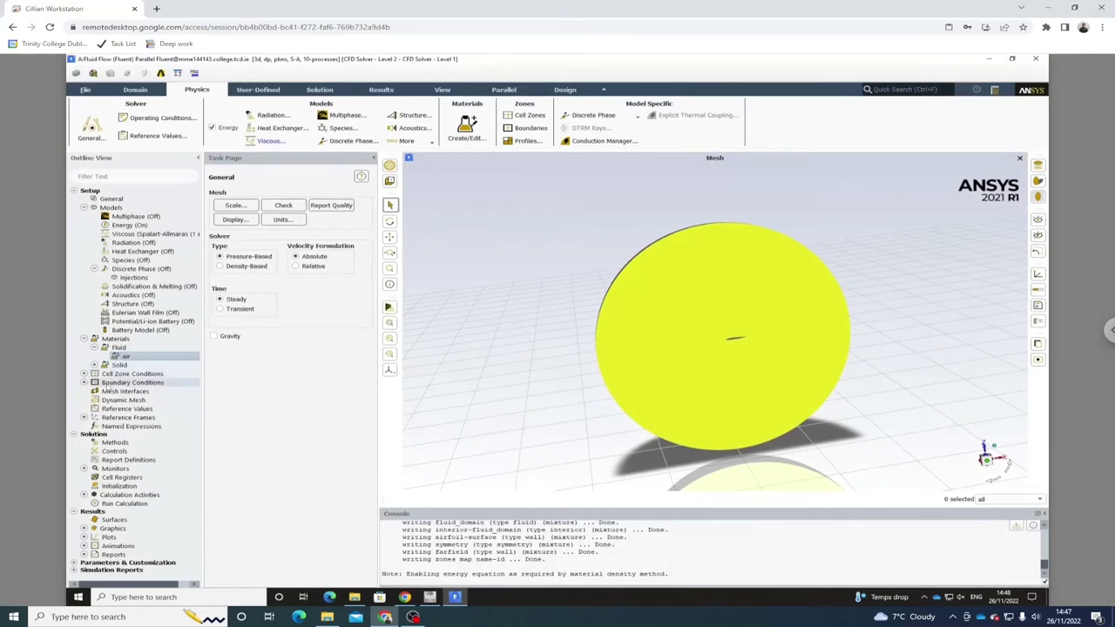
{"action": "double_click", "coordinate": [107, 384]}
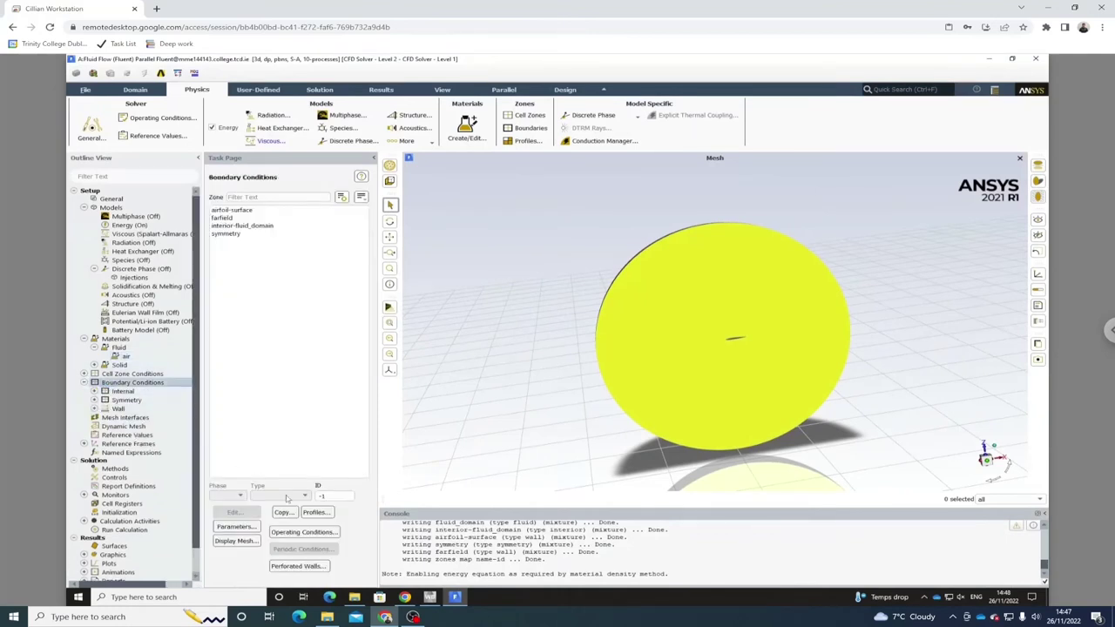
{"action": "left_click", "coordinate": [296, 532]}
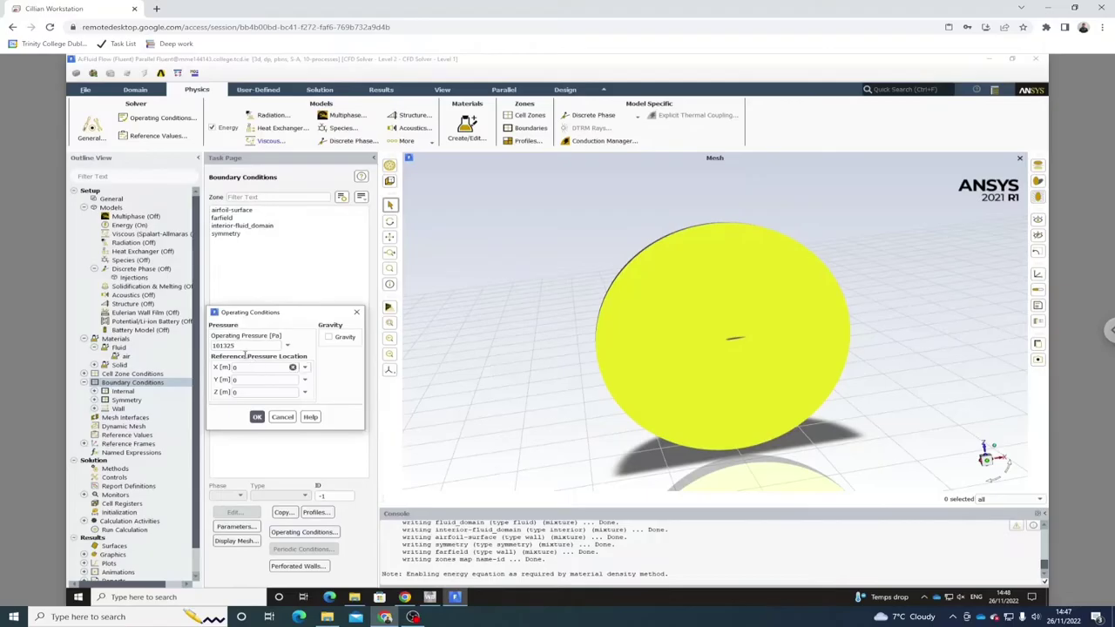
{"action": "double_click", "coordinate": [247, 345]}
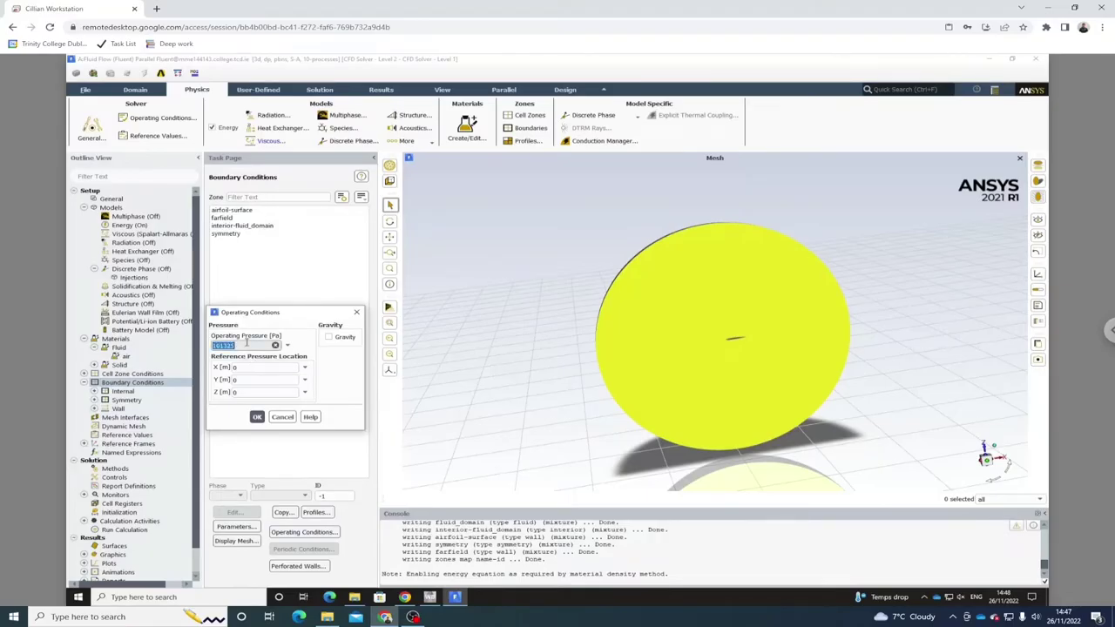
{"action": "type", "text": "0"}
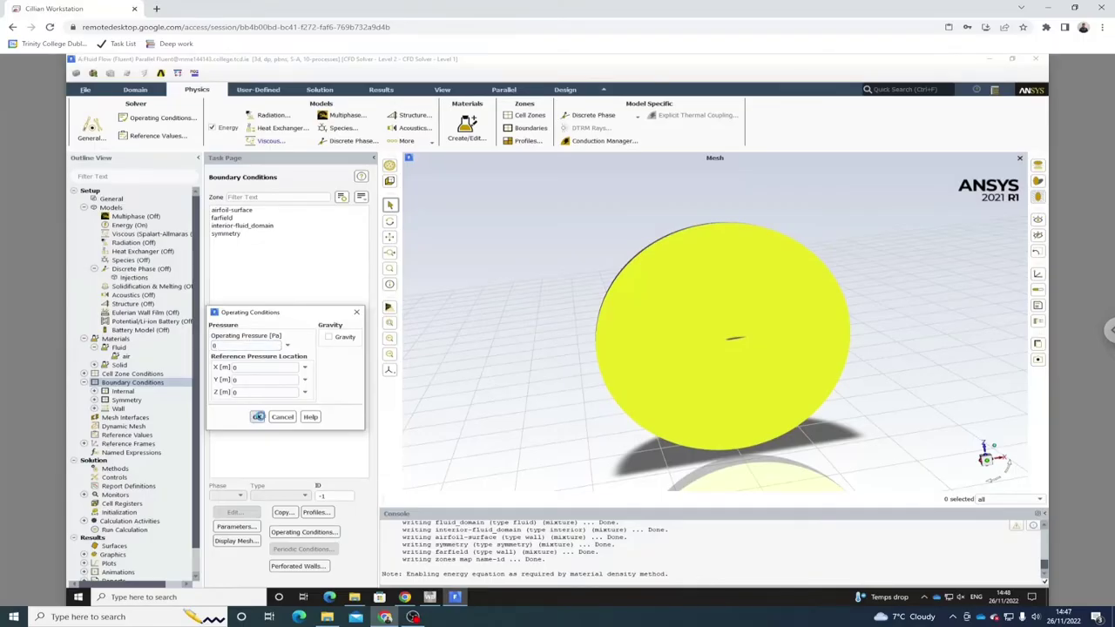
{"action": "left_click", "coordinate": [258, 416]}
Inspect the settings of the interior-fluid_domain zone under the internal boundary conditions.
{"action": "left_click", "coordinate": [95, 391]}
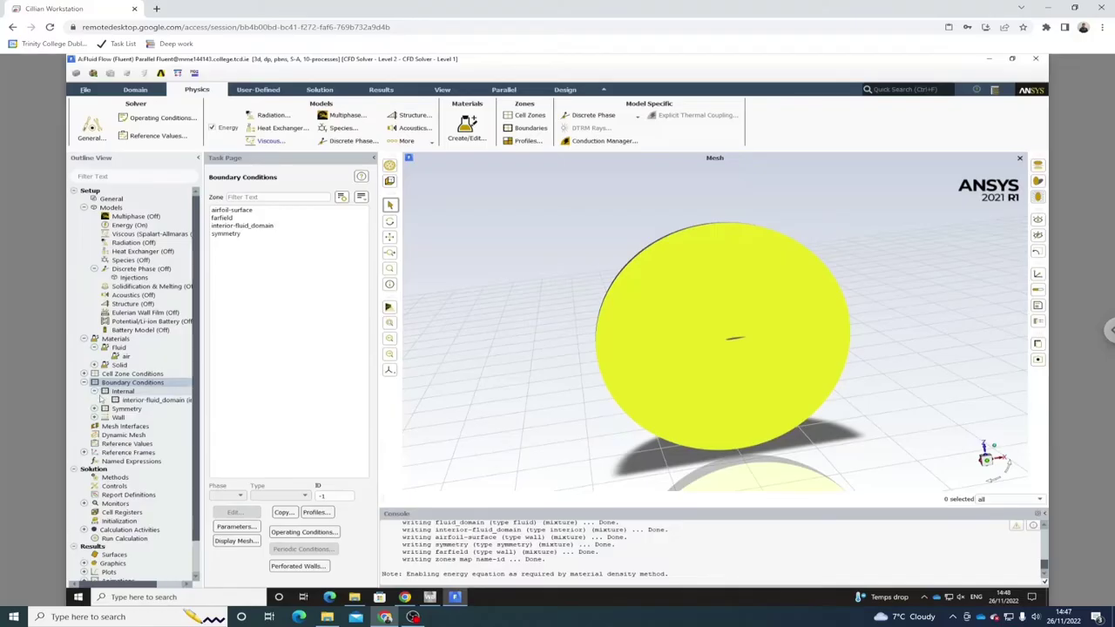
{"action": "right_click", "coordinate": [122, 400]}
{"action": "left_click", "coordinate": [134, 410]}
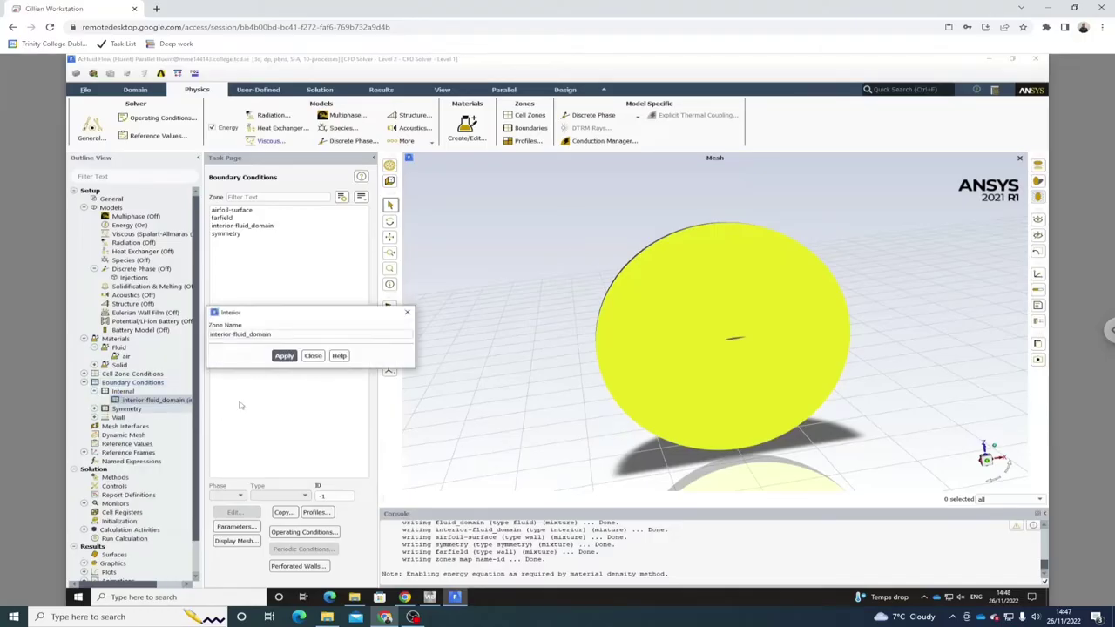
{"action": "left_click", "coordinate": [407, 312]}
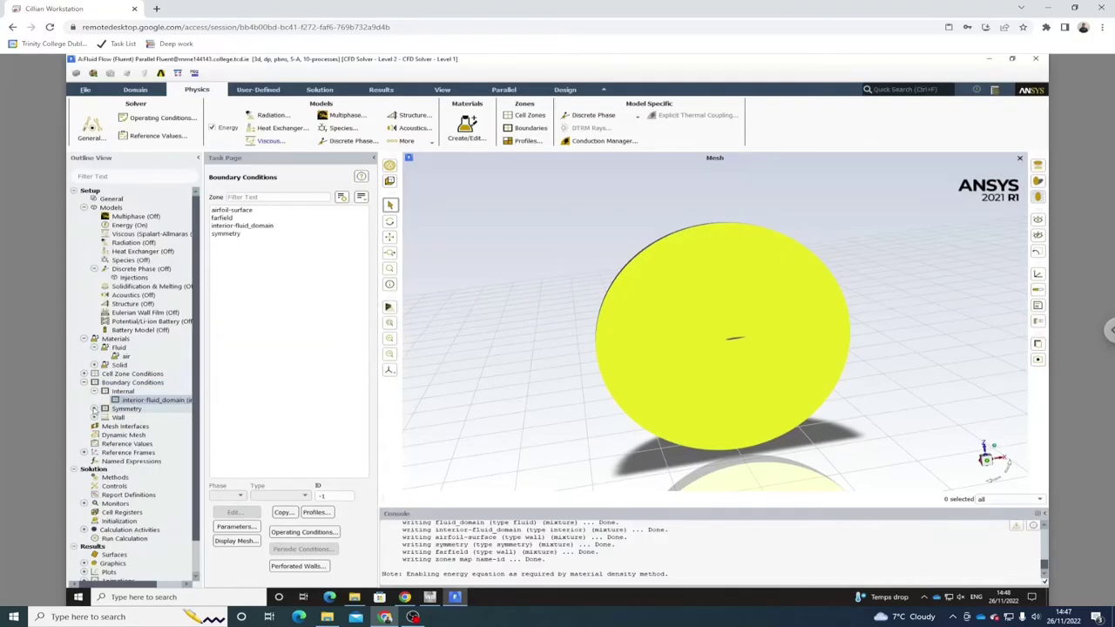
Change the farfield boundary from a wall to the pressure-far-field type.
{"action": "left_click", "coordinate": [94, 409]}
{"action": "left_click", "coordinate": [94, 426]}
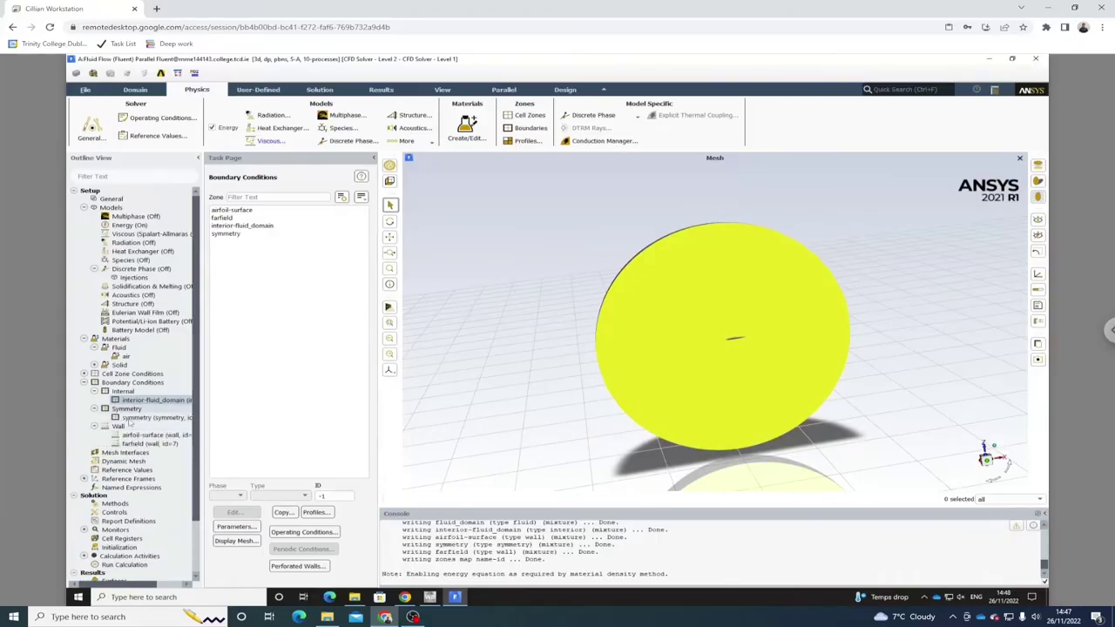
{"action": "right_click", "coordinate": [135, 444]}
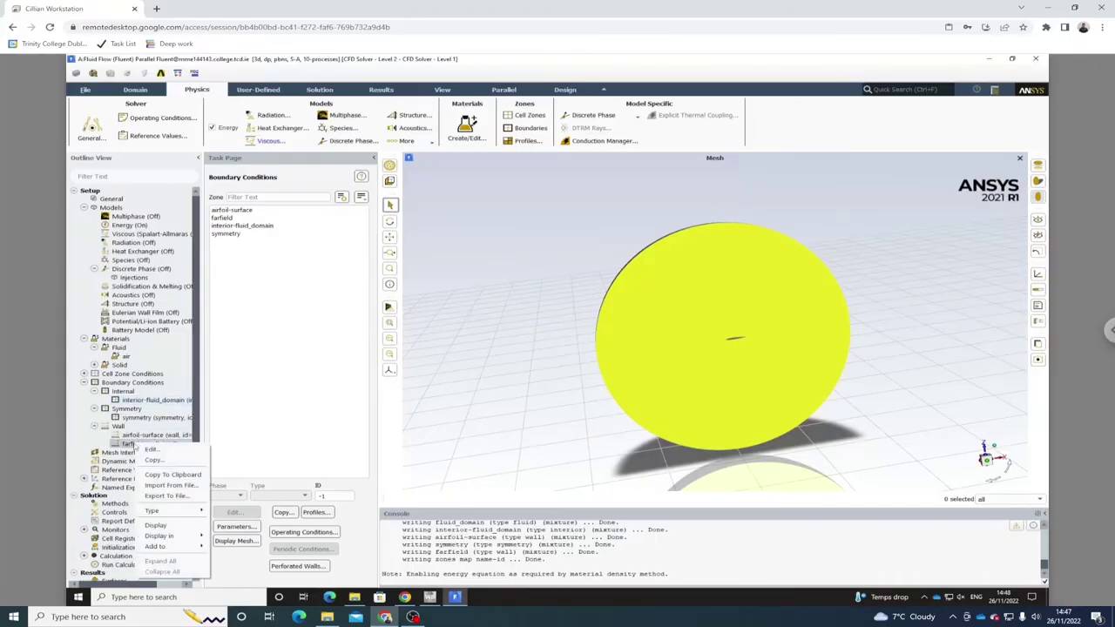
{"action": "mouse_move", "coordinate": [152, 511]}
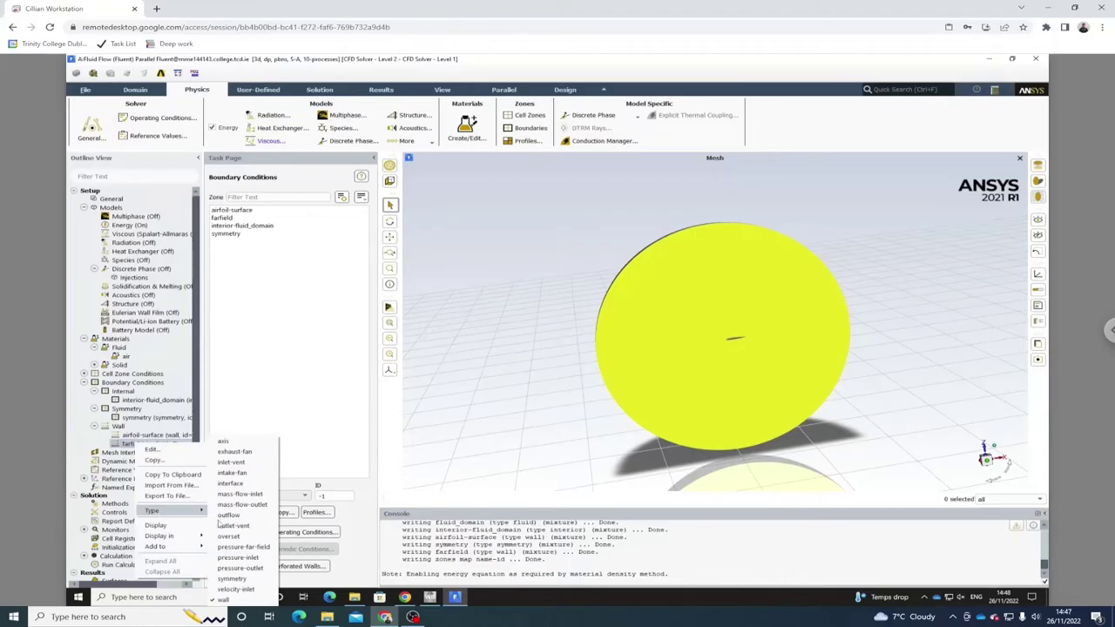
{"action": "left_click", "coordinate": [257, 547]}
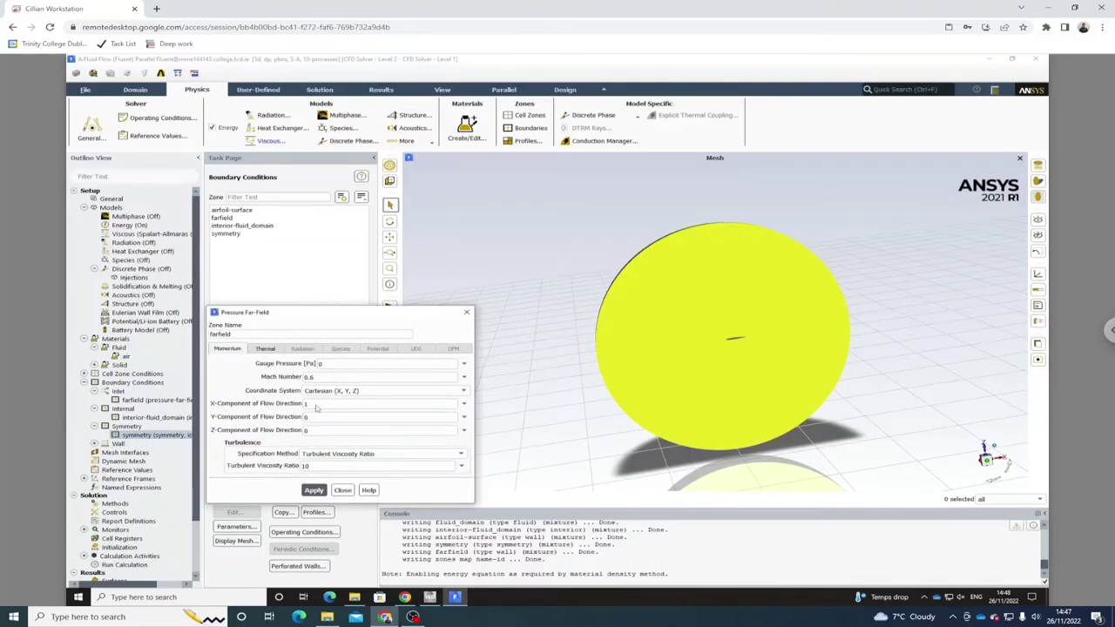
Copy the pressure result from the Notion notes in Chrome and set the farfield gauge pressure to 98858.97 Pa in Fluent.
{"action": "left_click", "coordinate": [336, 364]}
{"action": "left_click", "coordinate": [405, 598]}
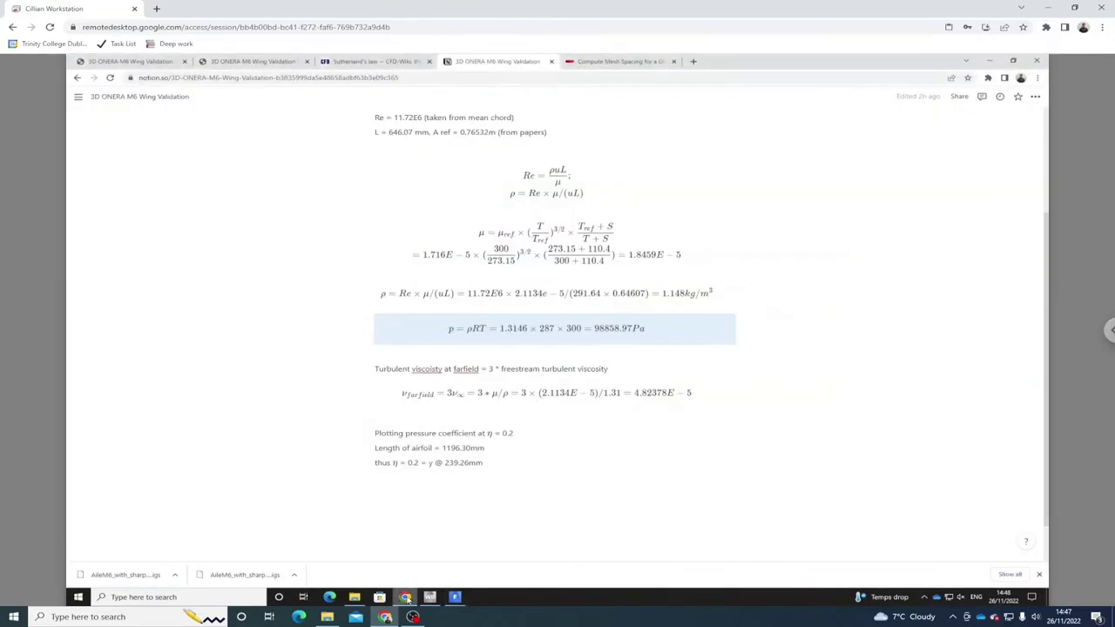
{"action": "left_click", "coordinate": [634, 338]}
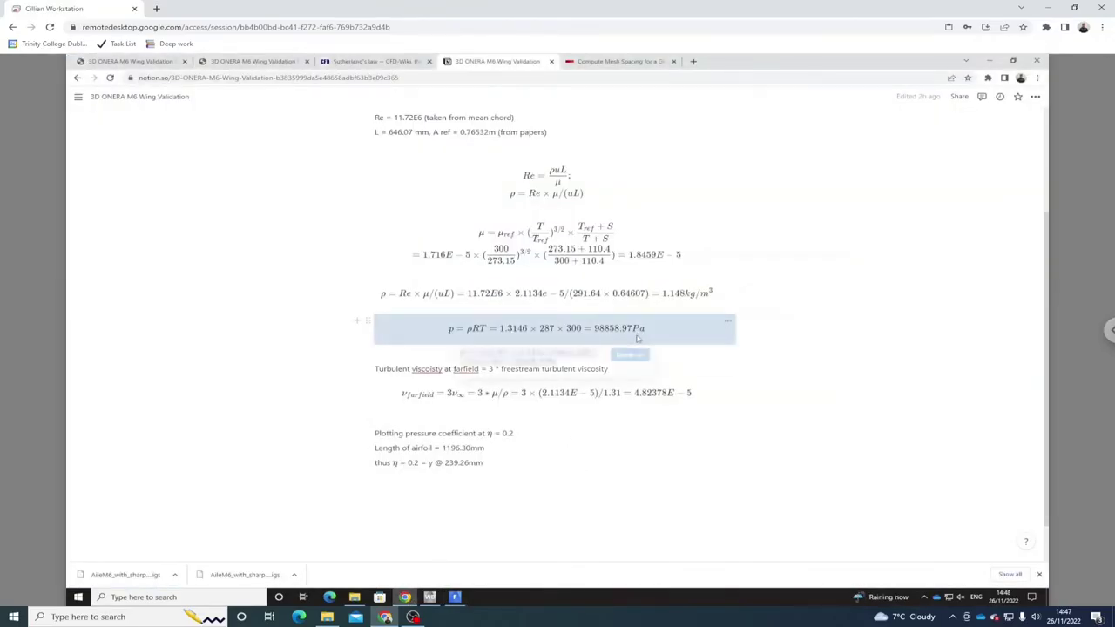
{"action": "key", "text": "Right"}
{"action": "left_click_drag", "start_coordinate": [514, 365], "coordinate": [546, 368]}
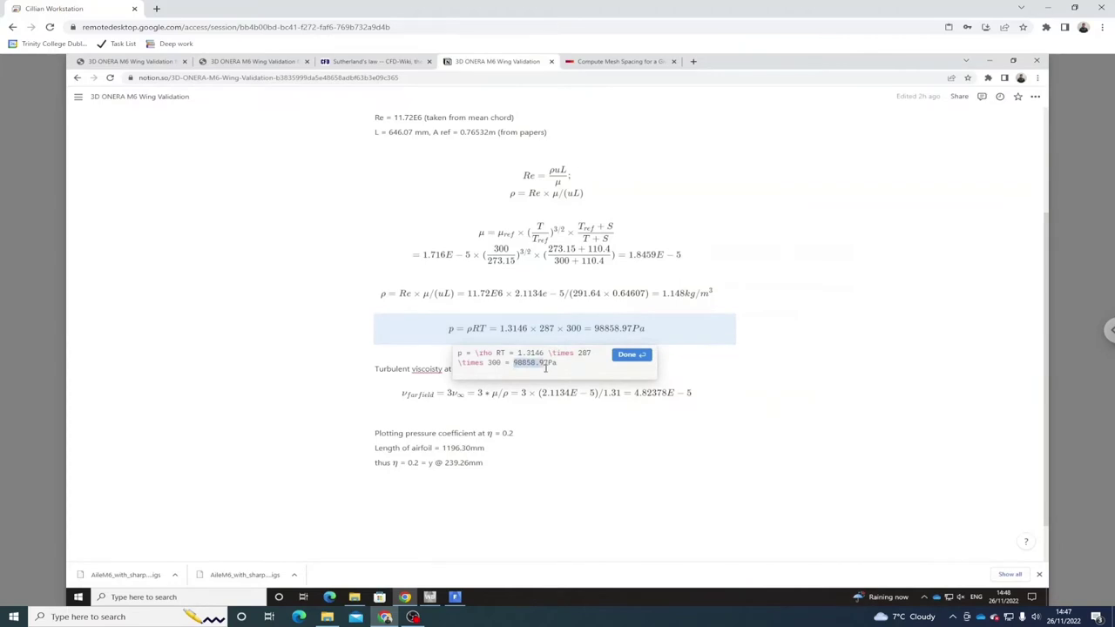
{"action": "left_click", "coordinate": [622, 356]}
{"action": "left_click", "coordinate": [454, 597]}
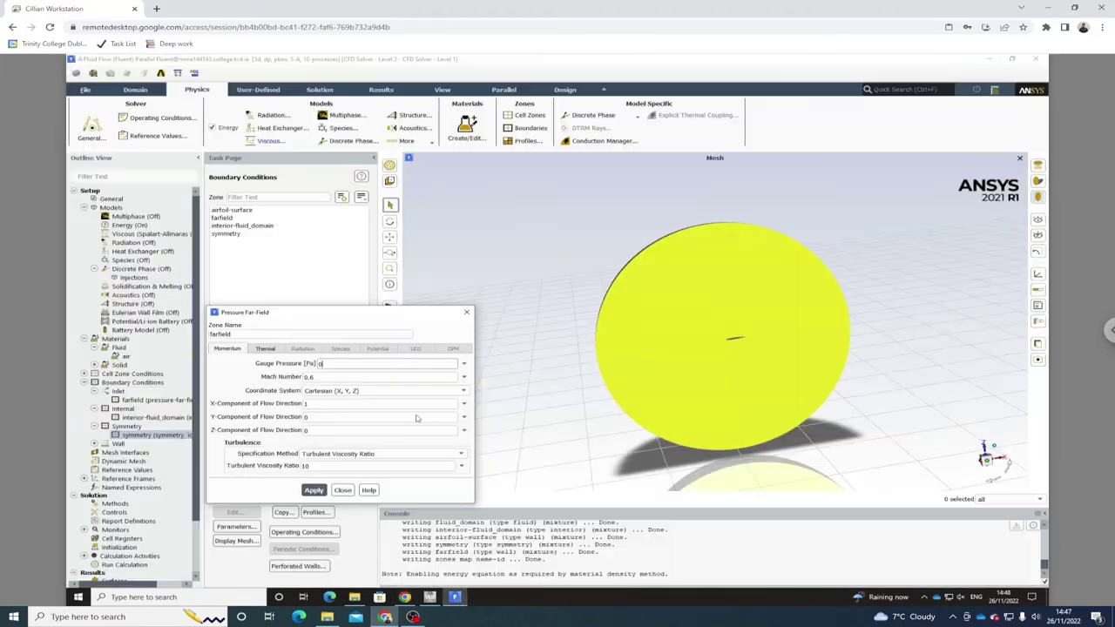
{"action": "double_click", "coordinate": [319, 364]}
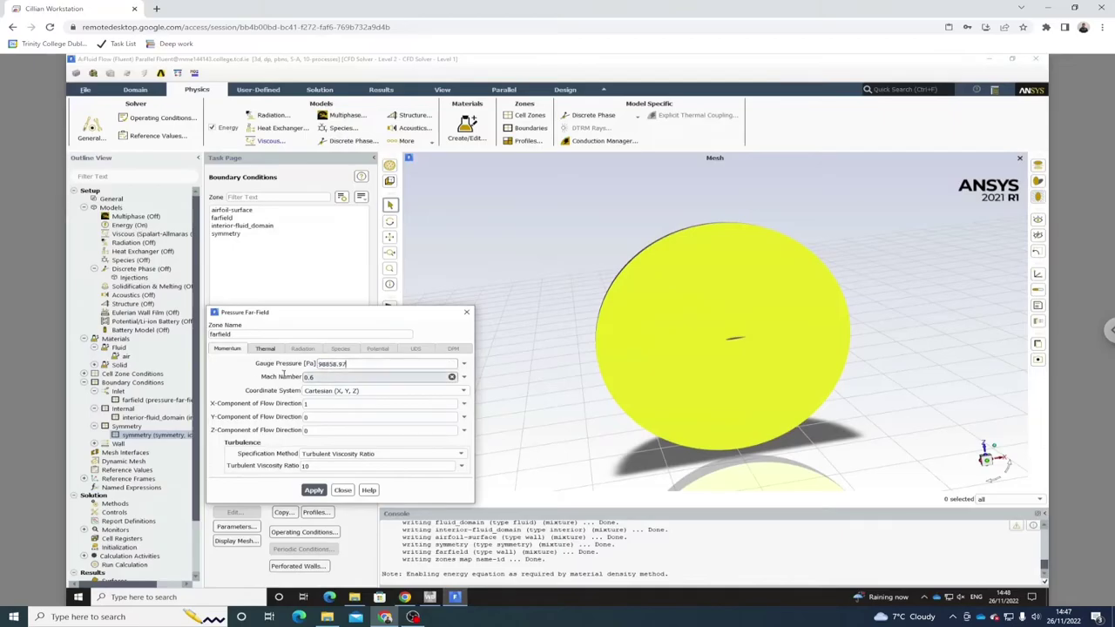
Set the farfield Mach number to 0.84.
{"action": "left_click", "coordinate": [263, 349]}
{"action": "left_click", "coordinate": [227, 349]}
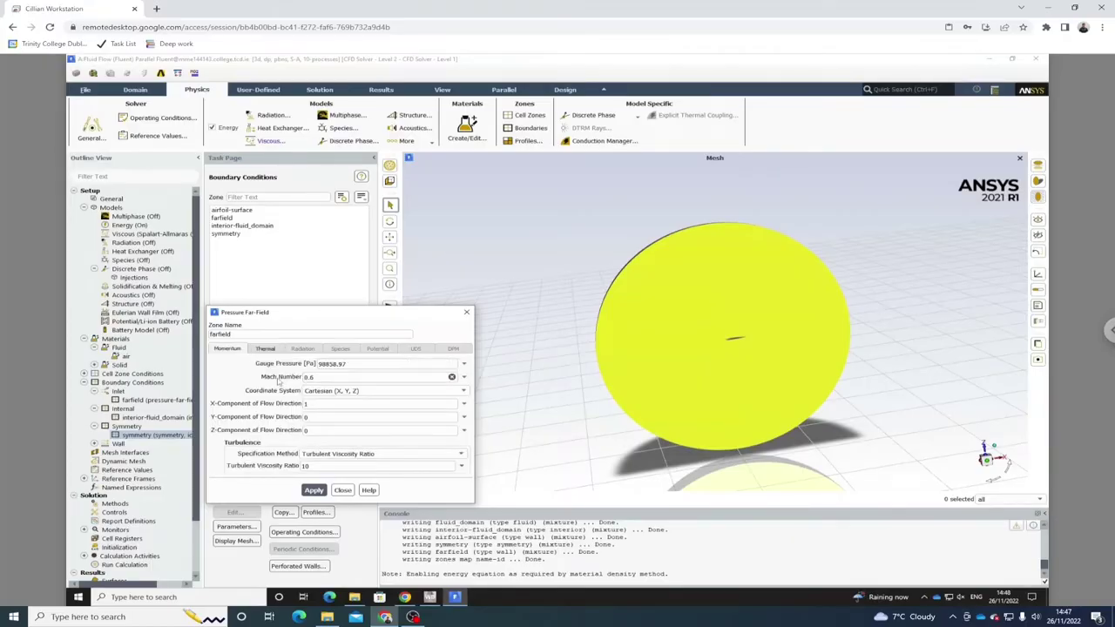
{"action": "key", "text": "BackSpace"}
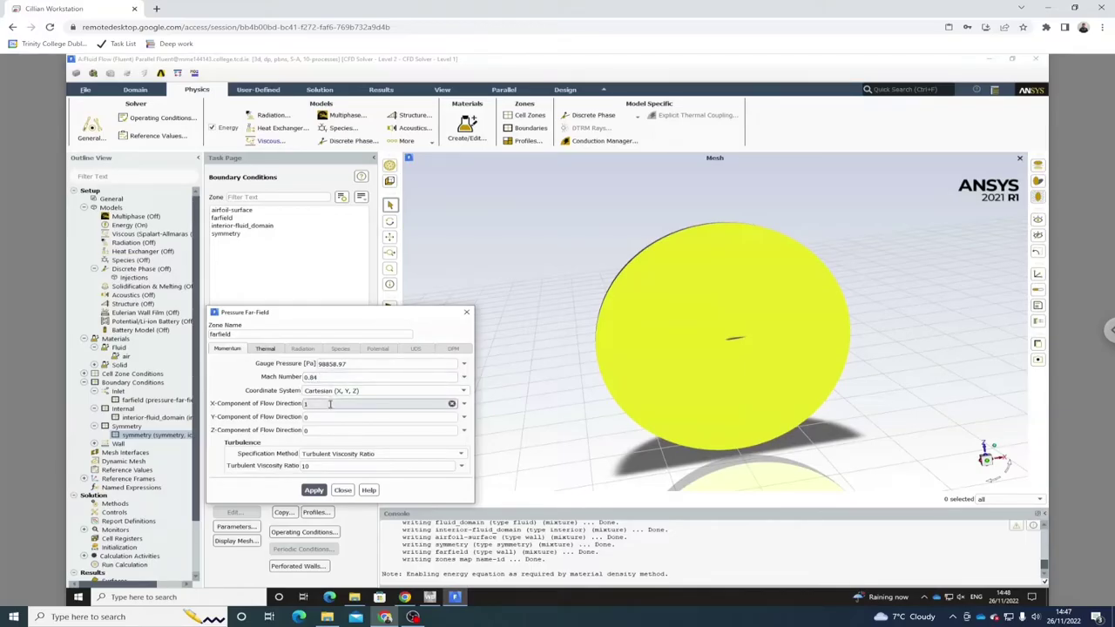
In Chrome, calculate cos 3.06 deg with a Google search in a new tab and copy the result.
{"action": "mouse_move", "coordinate": [405, 598]}
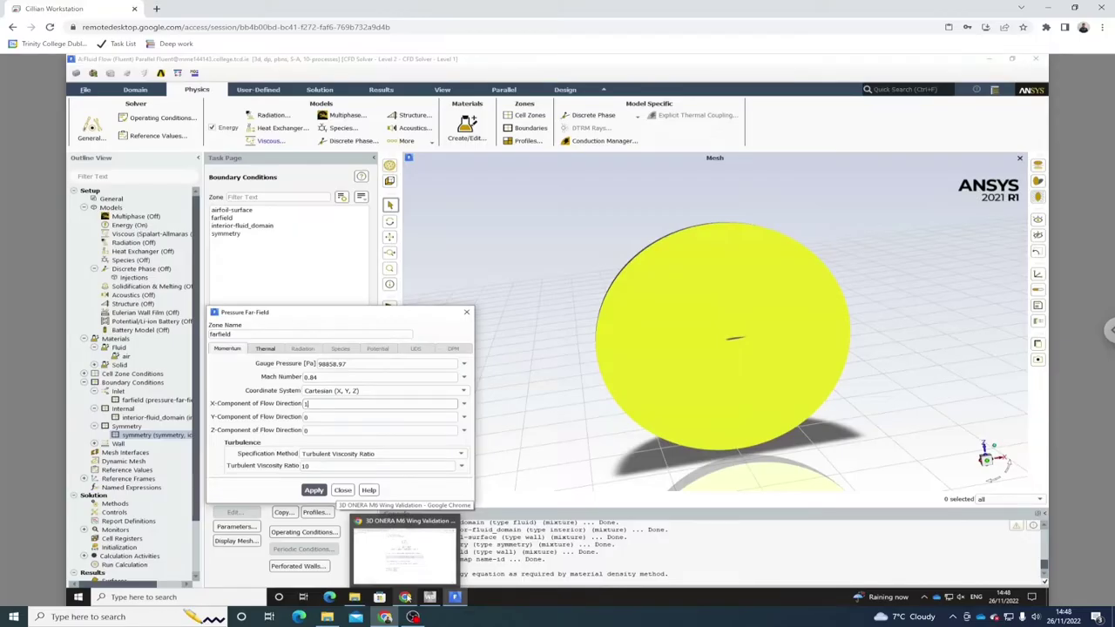
{"action": "left_click", "coordinate": [403, 549]}
{"action": "left_click", "coordinate": [692, 61]}
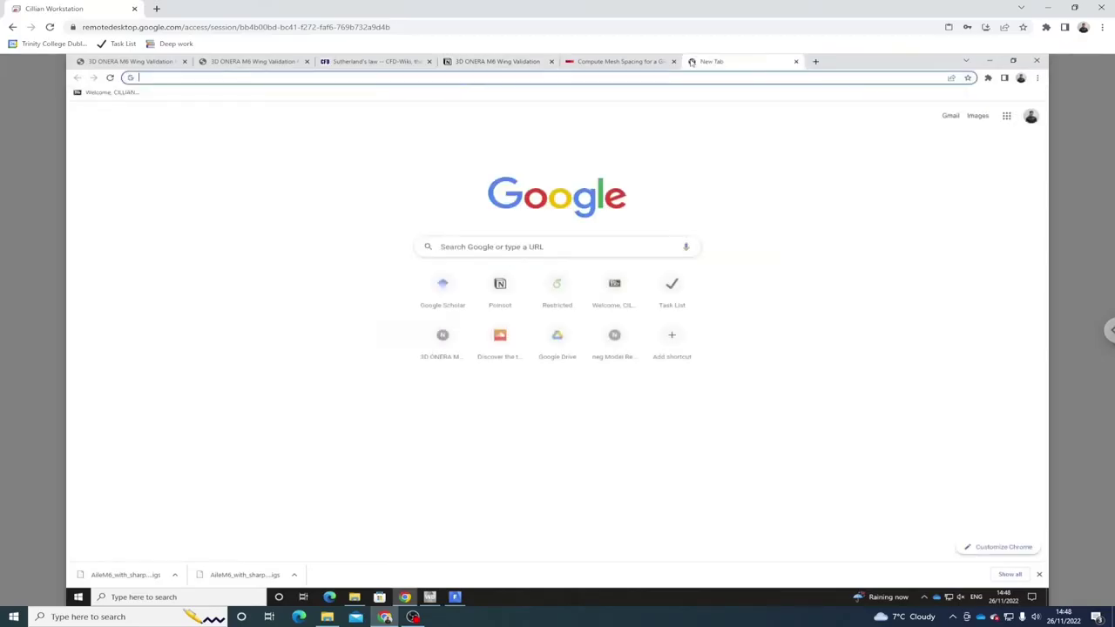
{"action": "type", "text": "cos"}
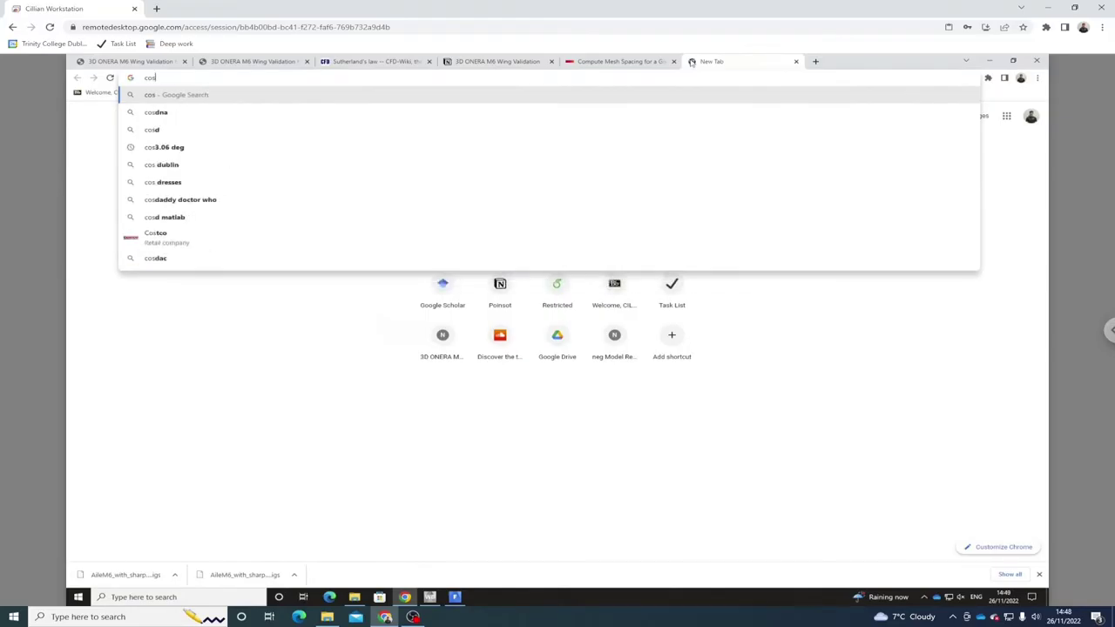
{"action": "key", "text": "Down"}
{"action": "key", "text": "Return"}
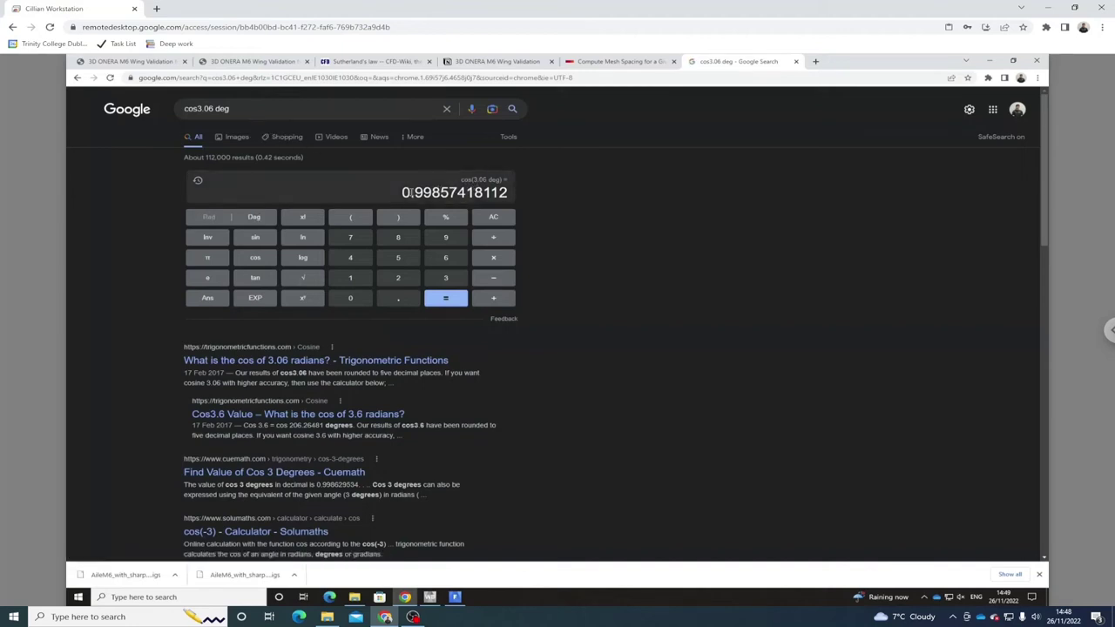
{"action": "left_click_drag", "start_coordinate": [401, 192], "coordinate": [510, 195]}
{"action": "key", "text": "ctrl+c"}
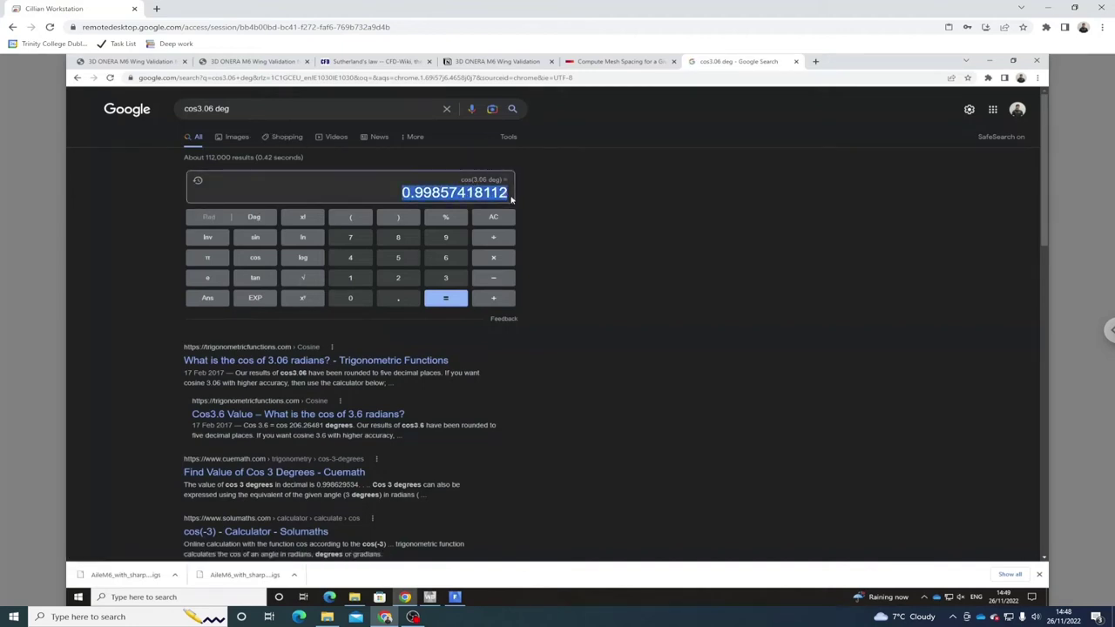
Back in Fluent, set the X-component of the farfield flow direction to 0.99857418112.
{"action": "left_click", "coordinate": [455, 597]}
{"action": "left_click", "coordinate": [329, 403]}
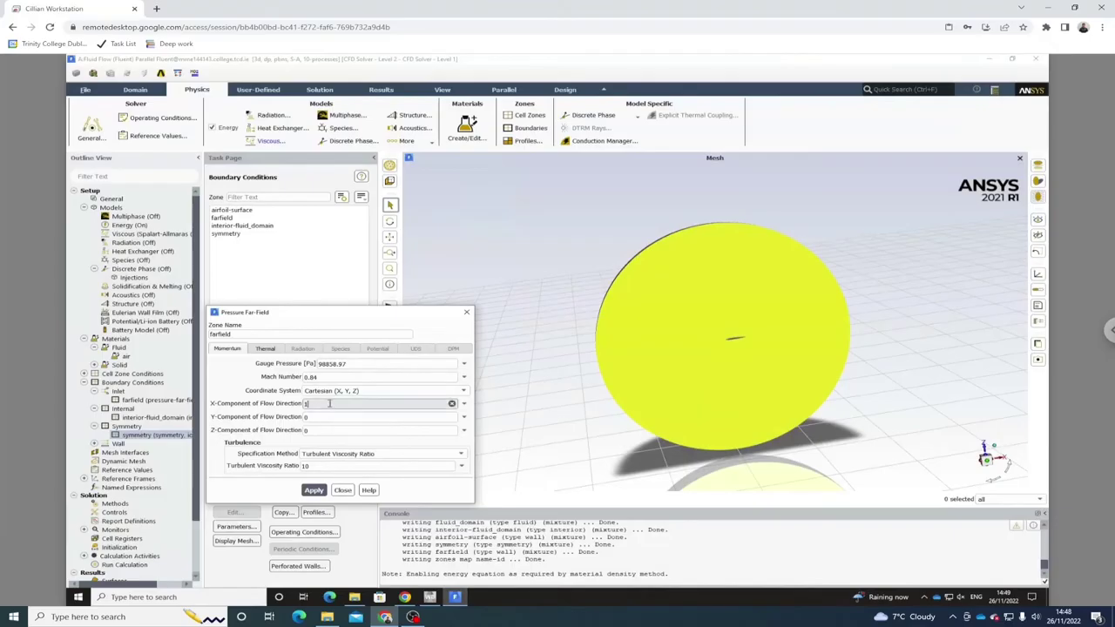
{"action": "key", "text": "ctrl+v"}
Examine the meshed domain and wing orientation against the axes to identify the farfield's vertical flow component.
{"action": "left_click_drag", "start_coordinate": [792, 324], "coordinate": [715, 382]}
{"action": "left_click_drag", "start_coordinate": [815, 333], "coordinate": [839, 427]}
{"action": "left_click_drag", "start_coordinate": [727, 337], "coordinate": [711, 362]}
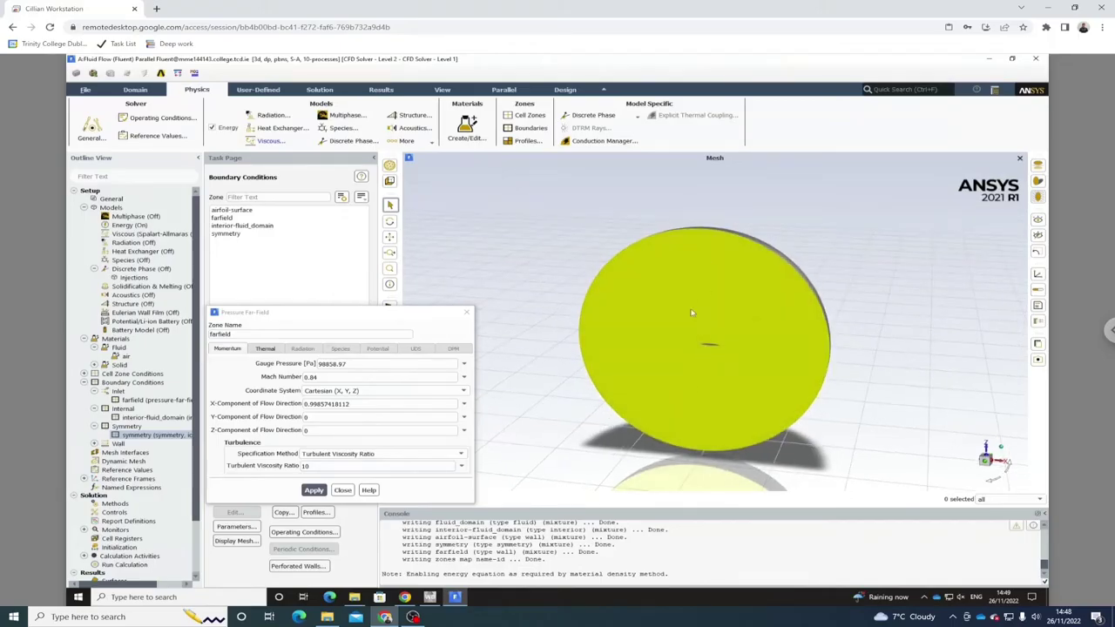
{"action": "left_click_drag", "start_coordinate": [692, 312], "coordinate": [661, 297]}
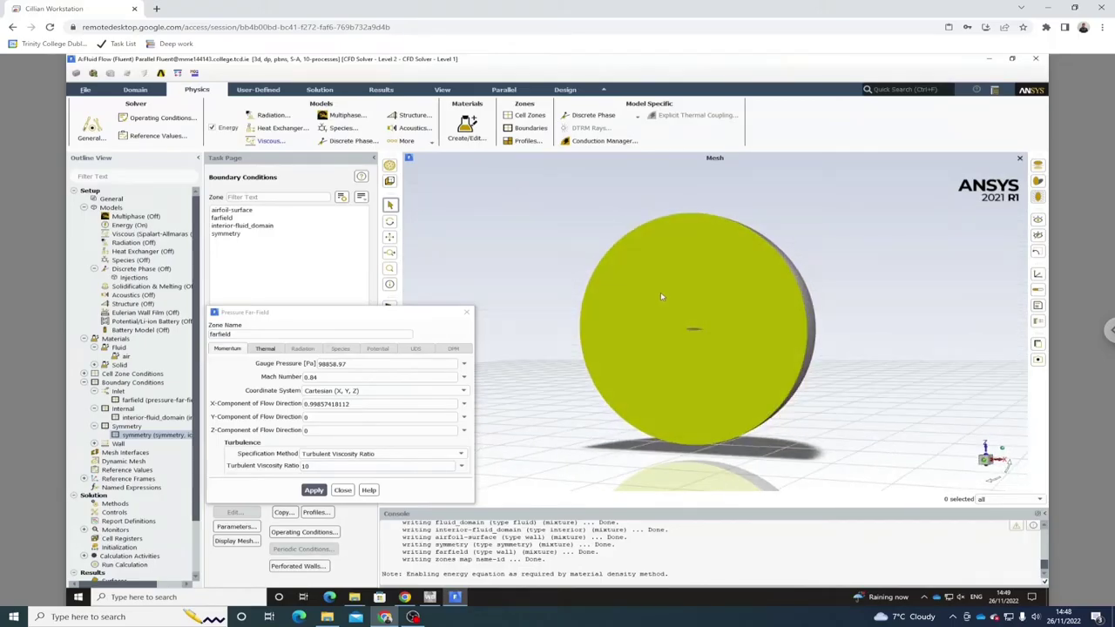
{"action": "left_click", "coordinate": [327, 431]}
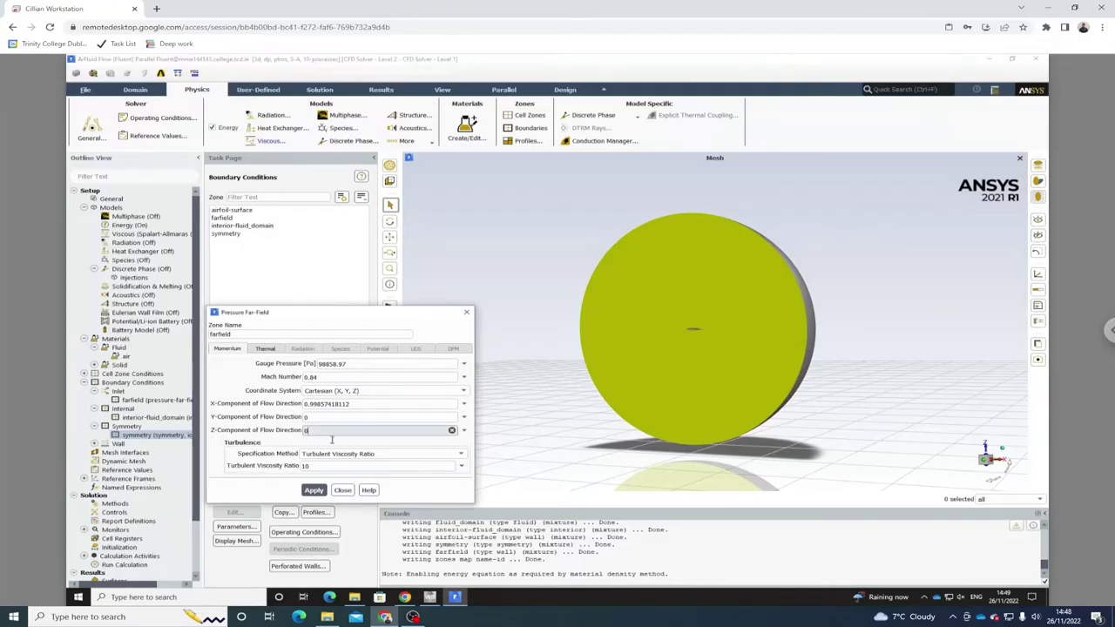
{"action": "double_click", "coordinate": [319, 430]}
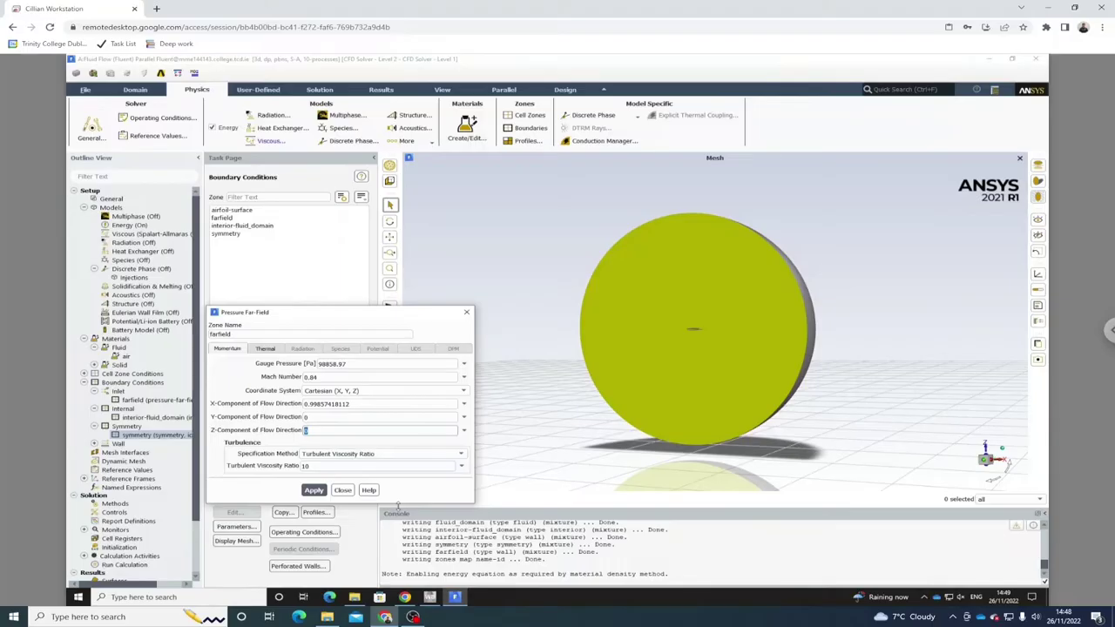
{"action": "left_click_drag", "start_coordinate": [726, 322], "coordinate": [654, 344]}
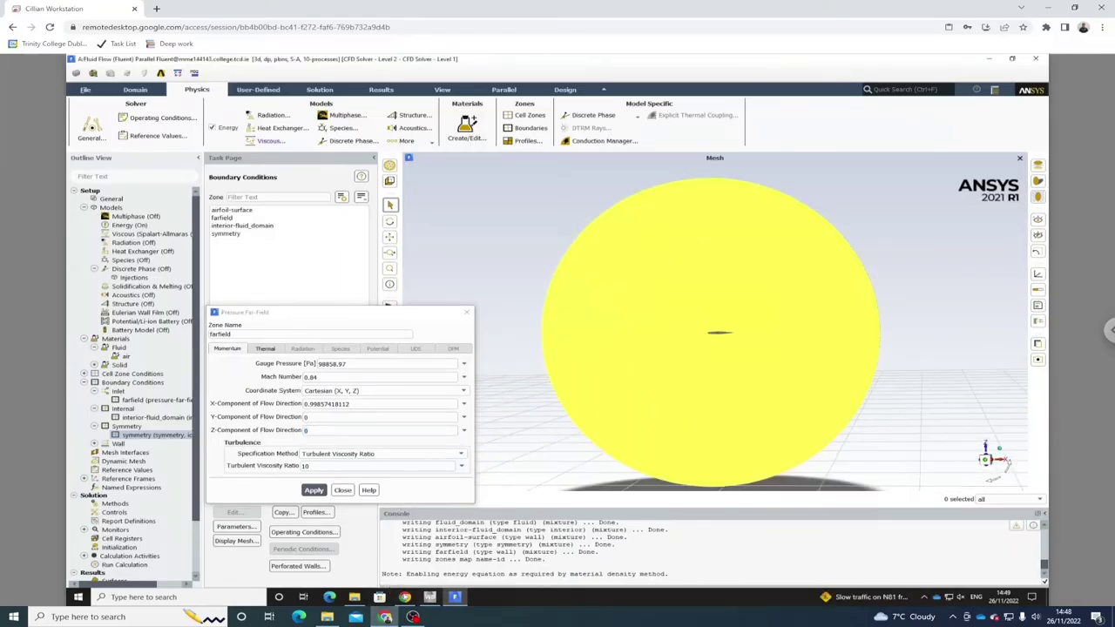
In Chrome, change the Google search to sin3.06 deg and copy the calculated result.
{"action": "left_click", "coordinate": [405, 597]}
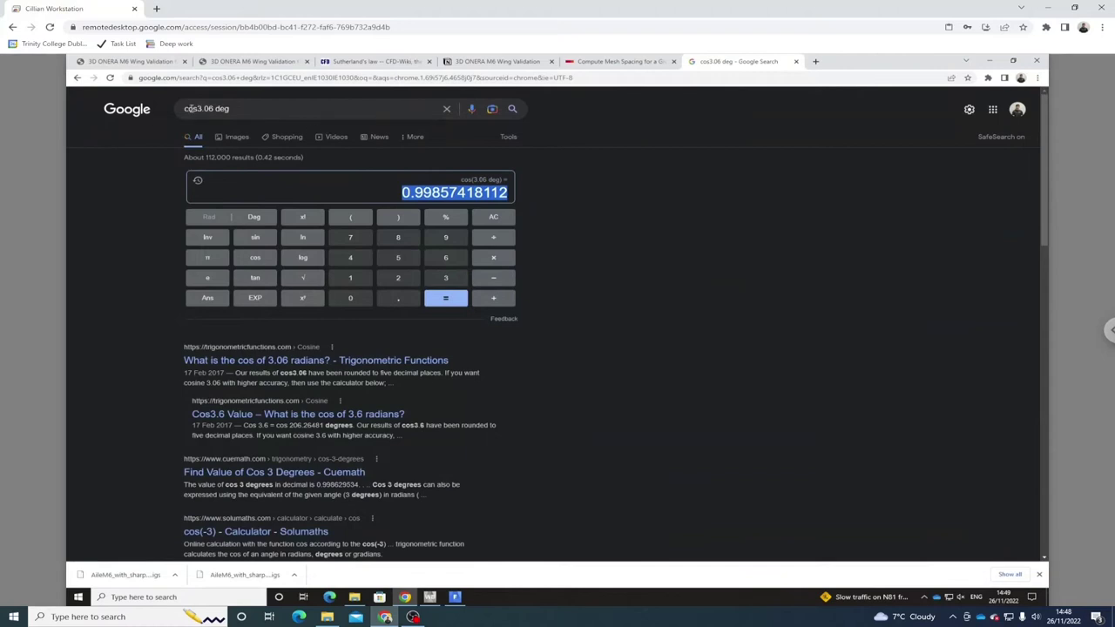
{"action": "left_click", "coordinate": [189, 108]}
{"action": "key", "text": "BackSpace"}
{"action": "key", "text": "BackSpace"}
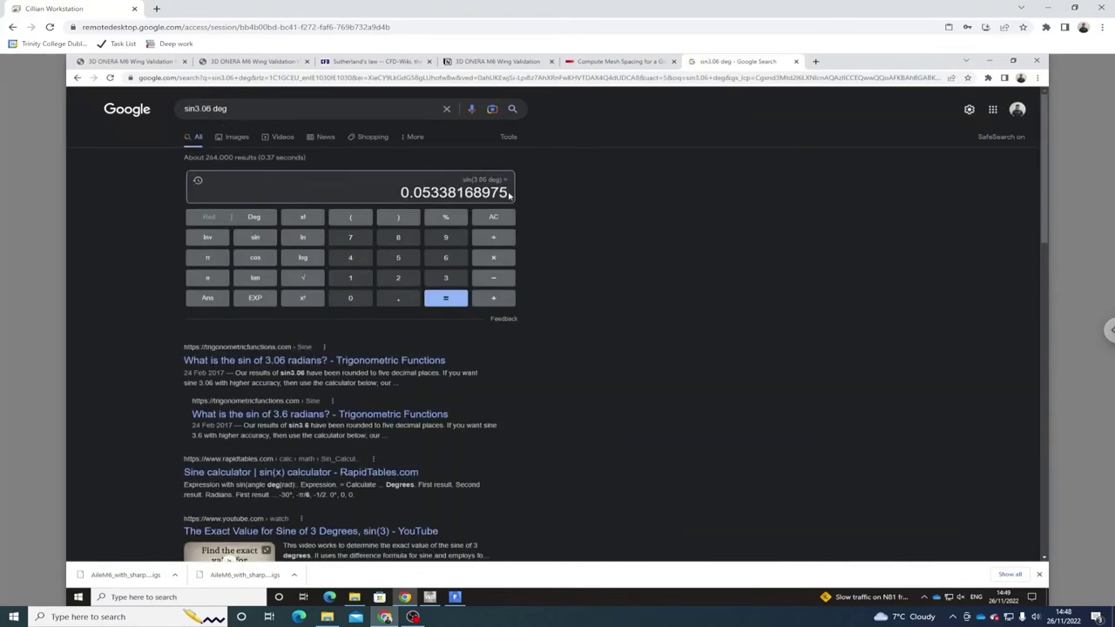
{"action": "left_click_drag", "start_coordinate": [508, 193], "coordinate": [400, 193]}
{"action": "key", "text": "ctrl+c"}
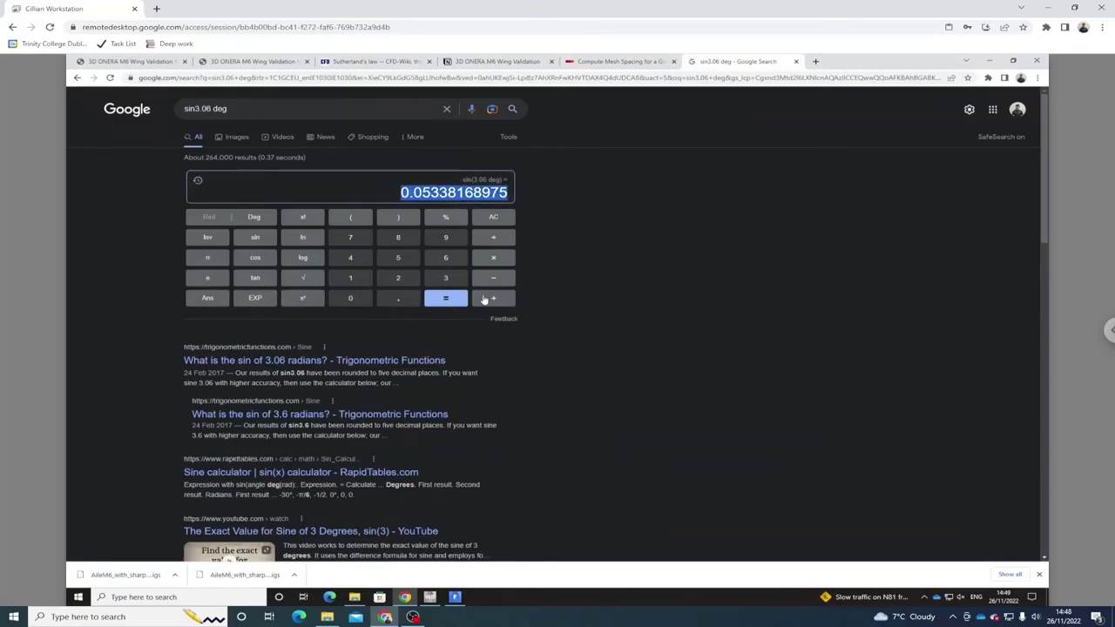
Back in Fluent, set the Z-component of the farfield flow direction to 0.05338168975.
{"action": "left_click", "coordinate": [455, 597]}
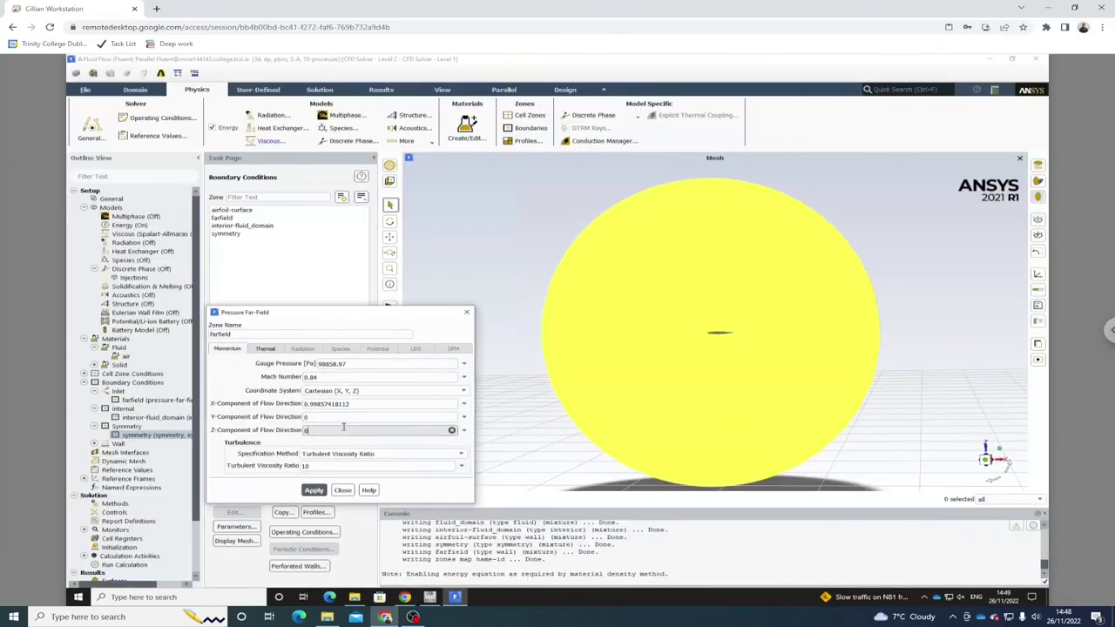
{"action": "left_click", "coordinate": [353, 417]}
{"action": "double_click", "coordinate": [331, 431]}
{"action": "key", "text": "ctrl+v"}
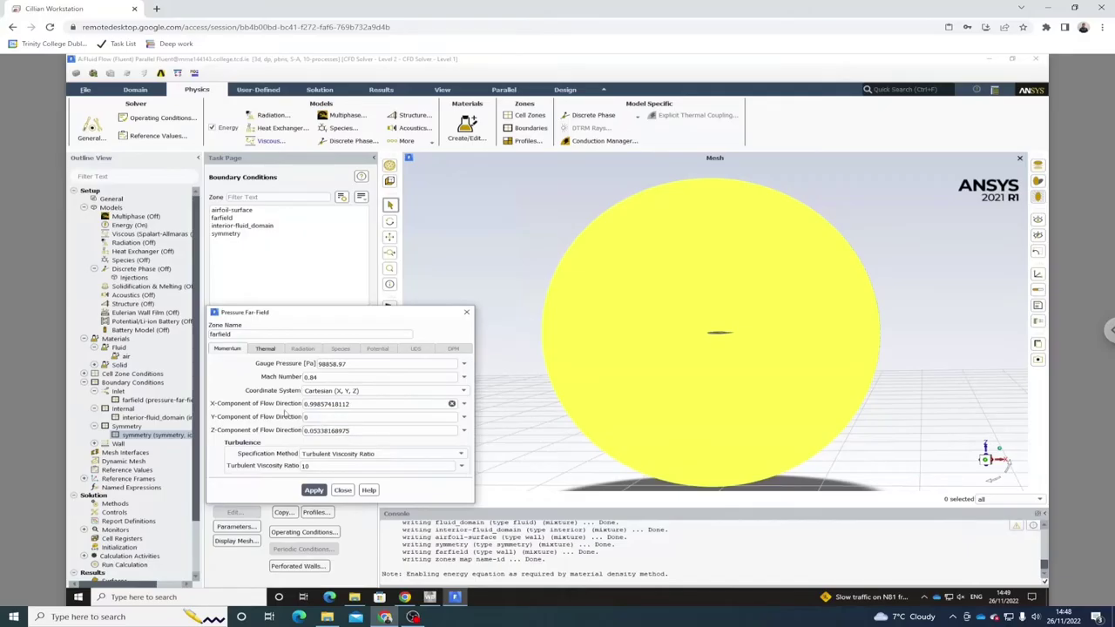
In Chrome, review the NASA ONERA M6 validation pages and the Notion notes for the farfield turbulent viscosity.
{"action": "left_click", "coordinate": [405, 596]}
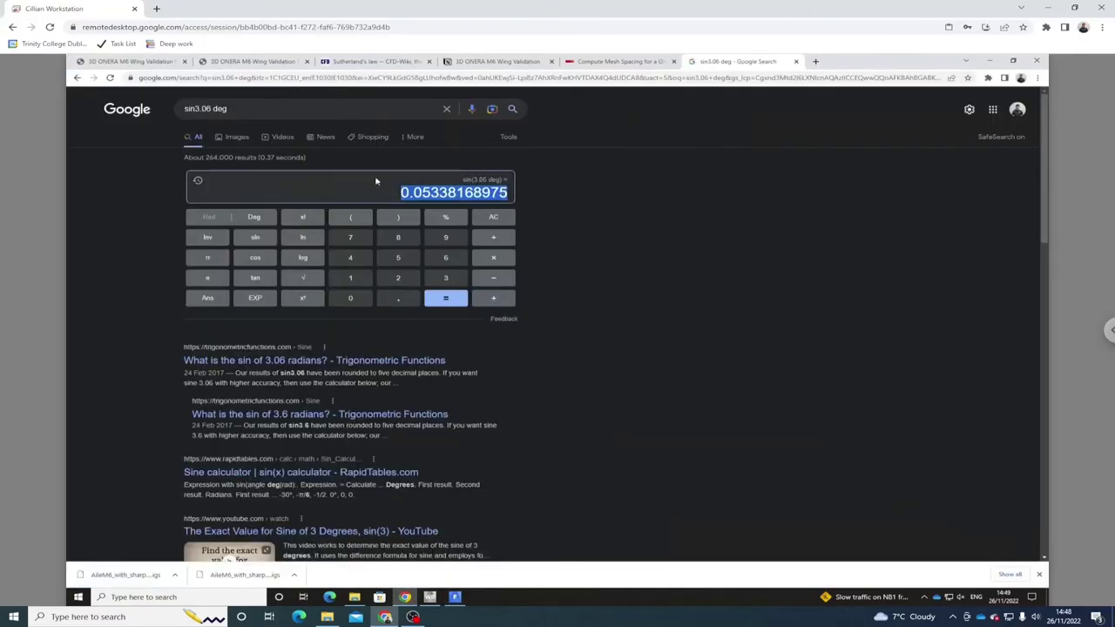
{"action": "left_click", "coordinate": [138, 63]}
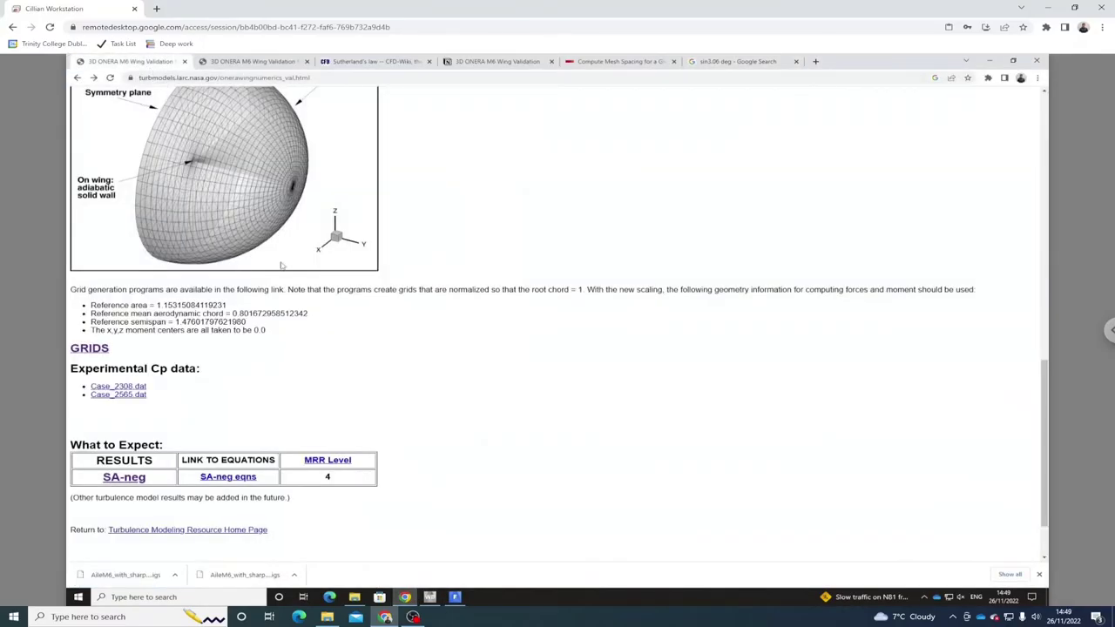
{"action": "left_click", "coordinate": [250, 61]}
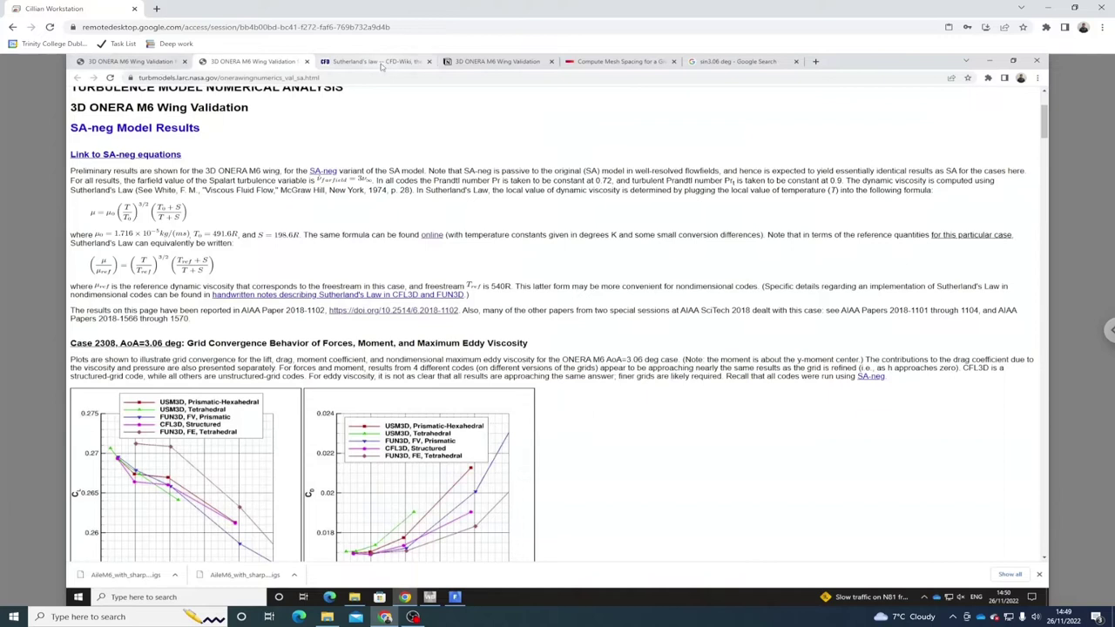
{"action": "left_click", "coordinate": [488, 66]}
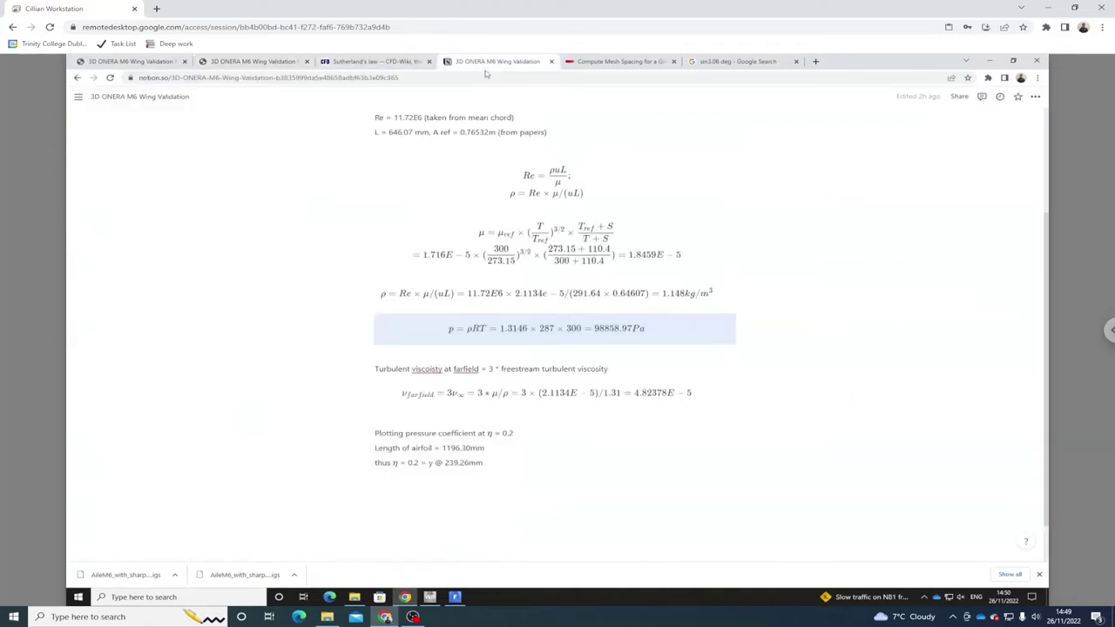
{"action": "left_click", "coordinate": [543, 425]}
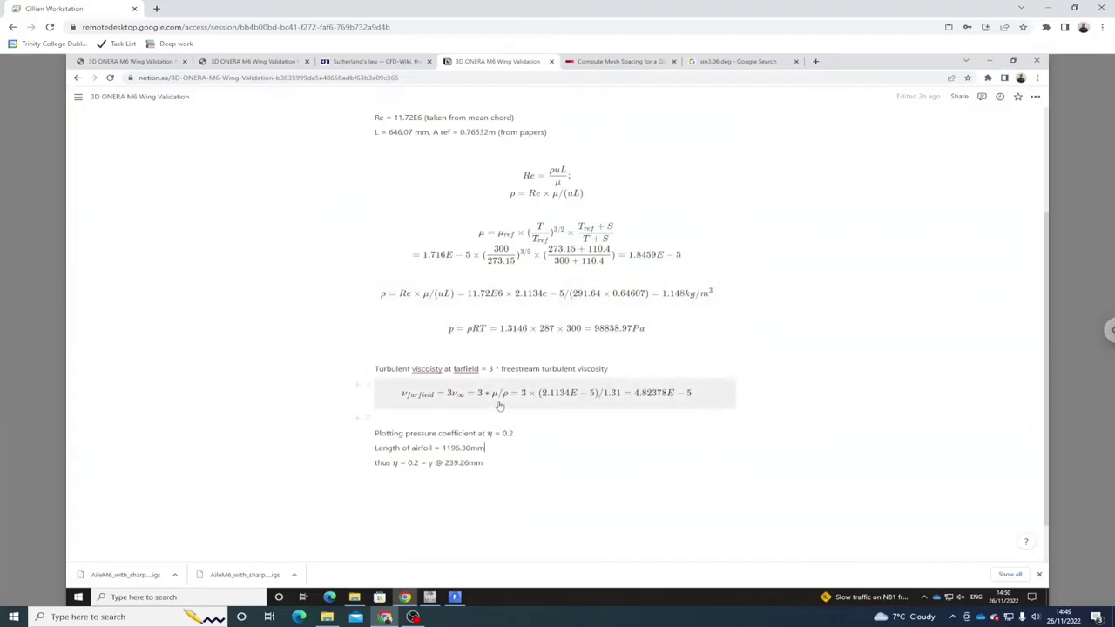
{"action": "left_click", "coordinate": [624, 406]}
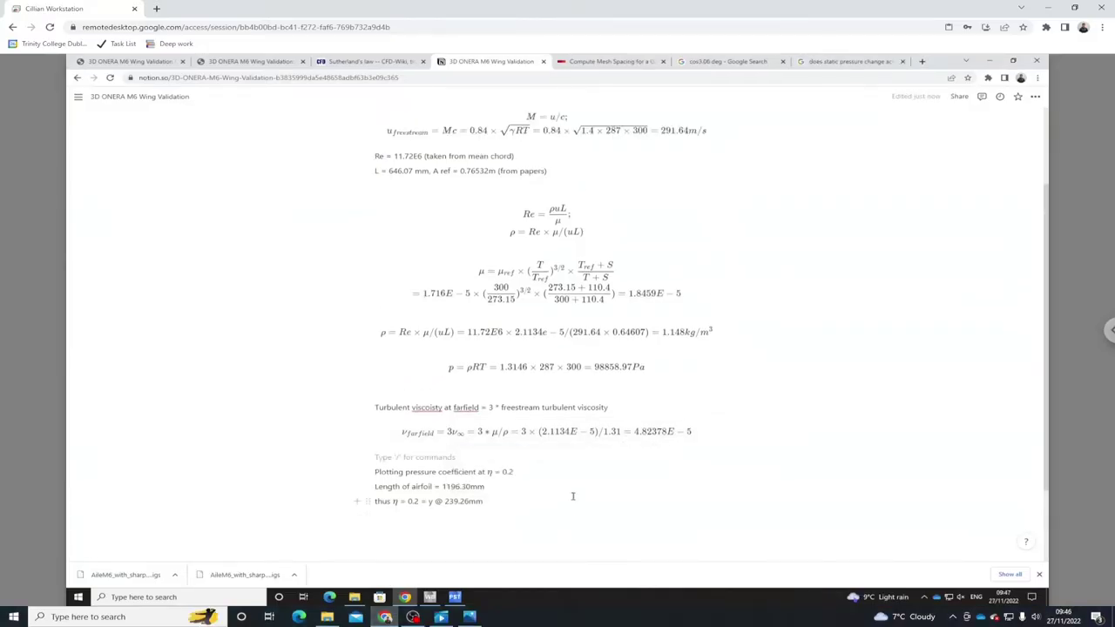
Edit the farfield turbulent viscosity equation in the Notion notes to use a viscosity of 1.8459E-5 and a density of 1.148.
{"action": "left_click", "coordinate": [545, 438]}
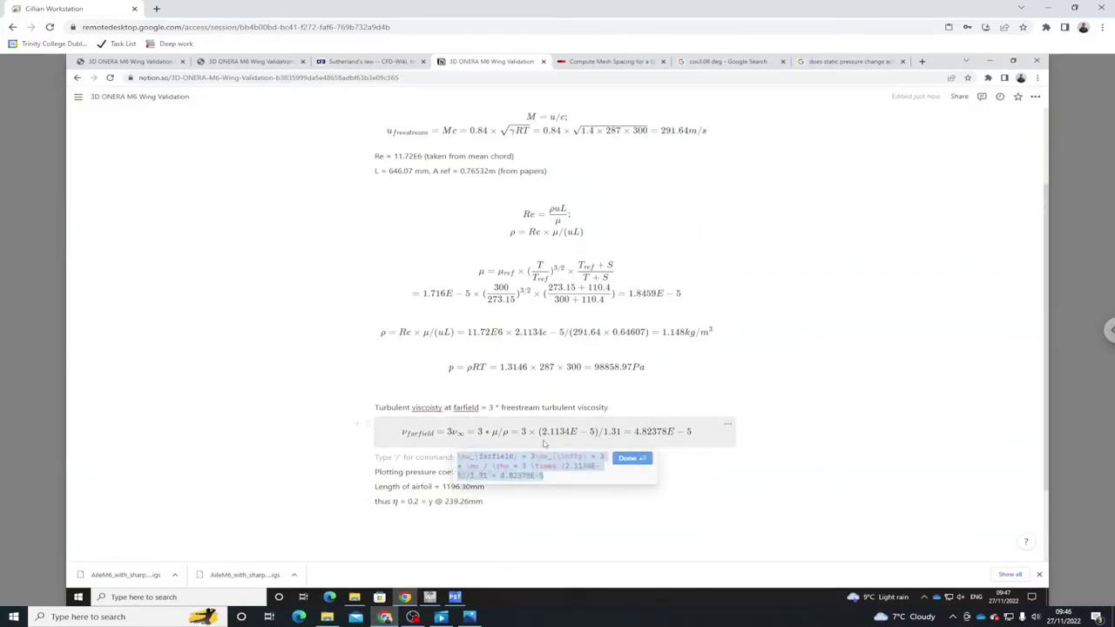
{"action": "left_click", "coordinate": [562, 471]}
{"action": "left_click_drag", "start_coordinate": [581, 468], "coordinate": [593, 467]}
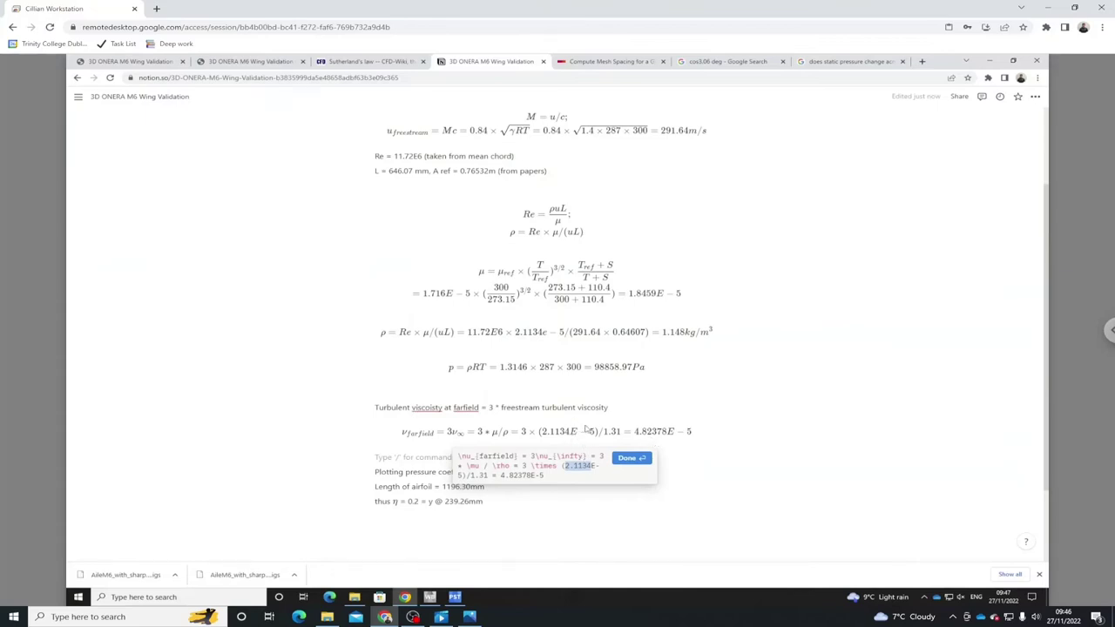
{"action": "type", "text": "1.8459"}
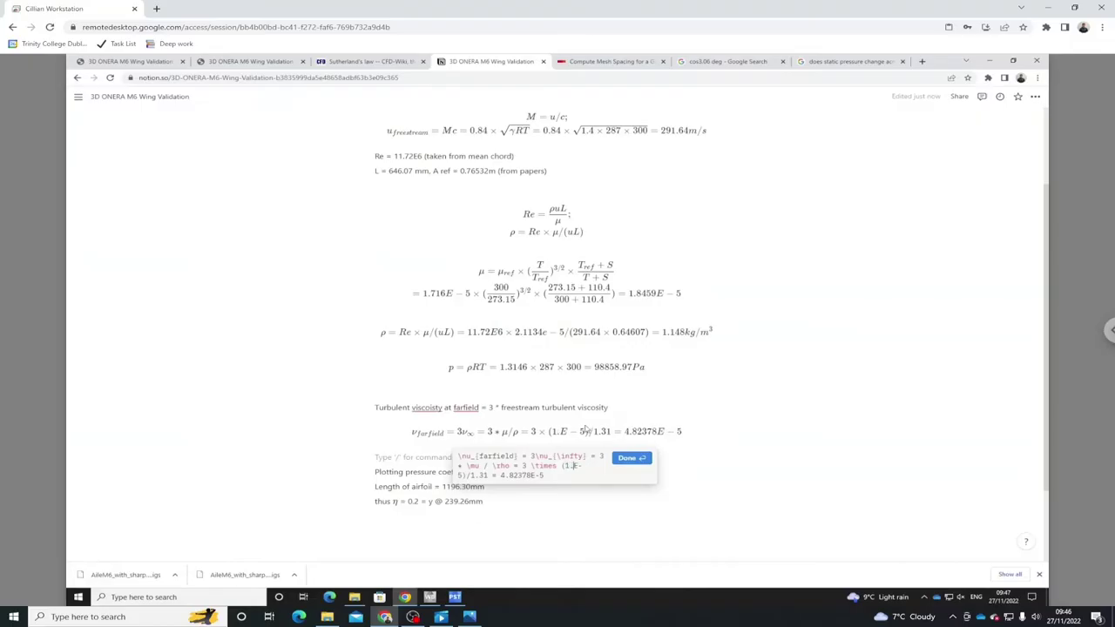
{"action": "left_click_drag", "start_coordinate": [472, 475], "coordinate": [487, 476]}
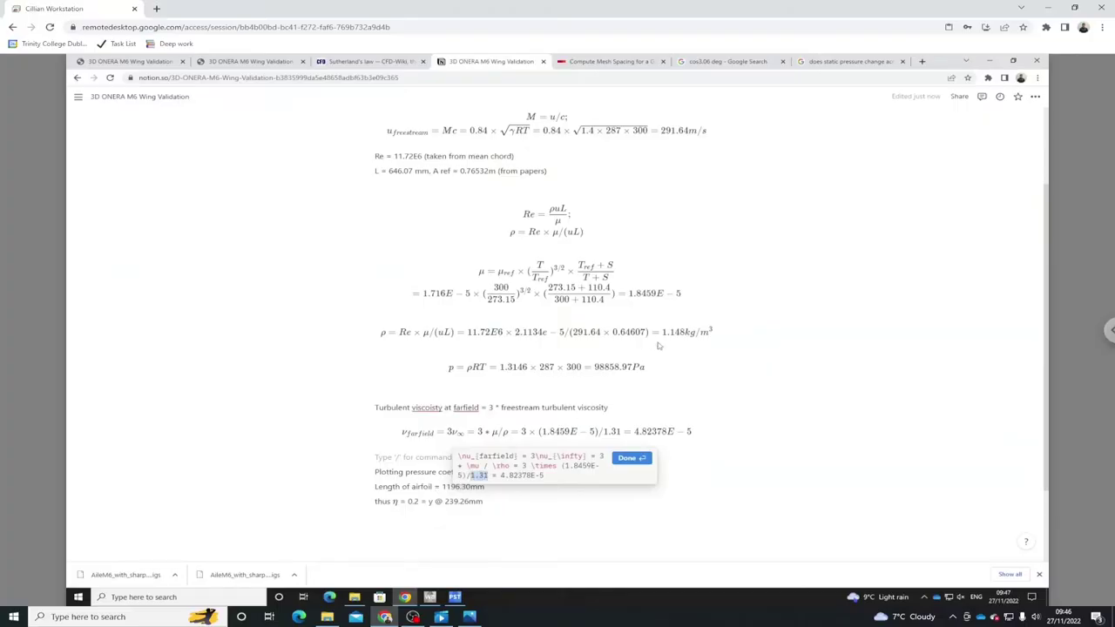
{"action": "type", "text": "1.148"}
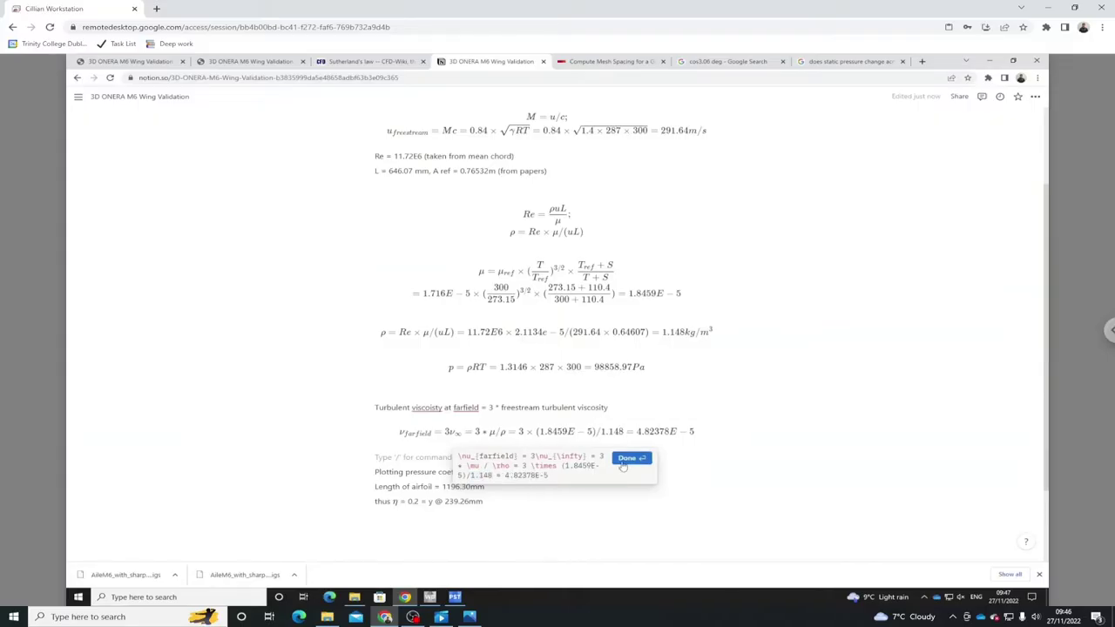
{"action": "left_click", "coordinate": [620, 460]}
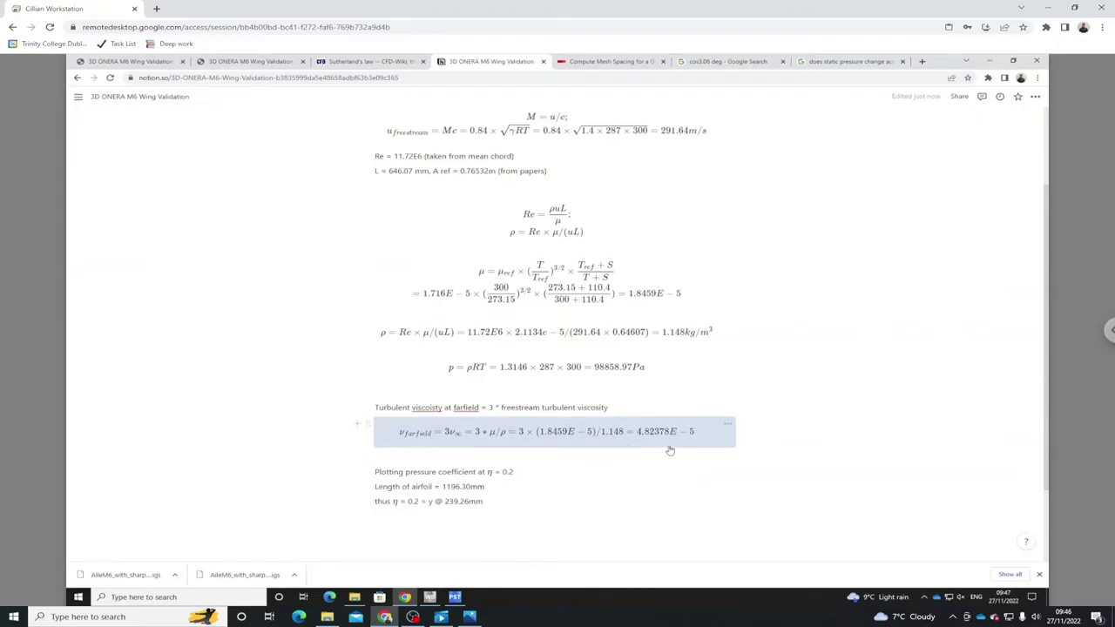
Copy the farfield viscosity result from the notes and apply it in Fluent as a Modified Turbulent Viscosity of 4.82378E-5 m²/s for the farfield.
{"action": "left_click_drag", "start_coordinate": [550, 436], "coordinate": [502, 437]}
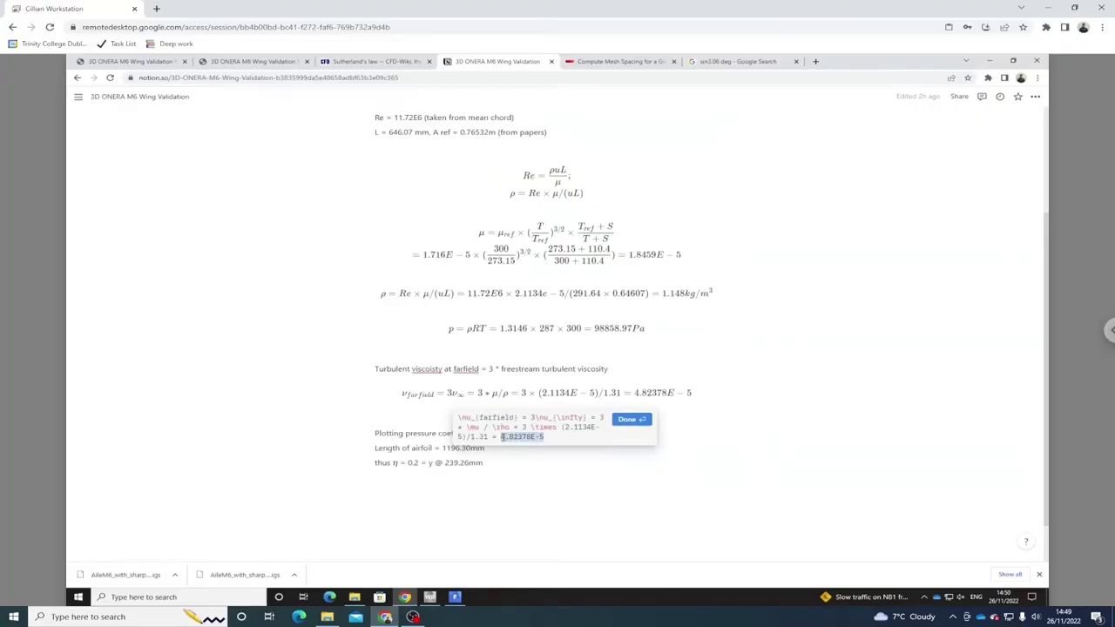
{"action": "left_click", "coordinate": [631, 419]}
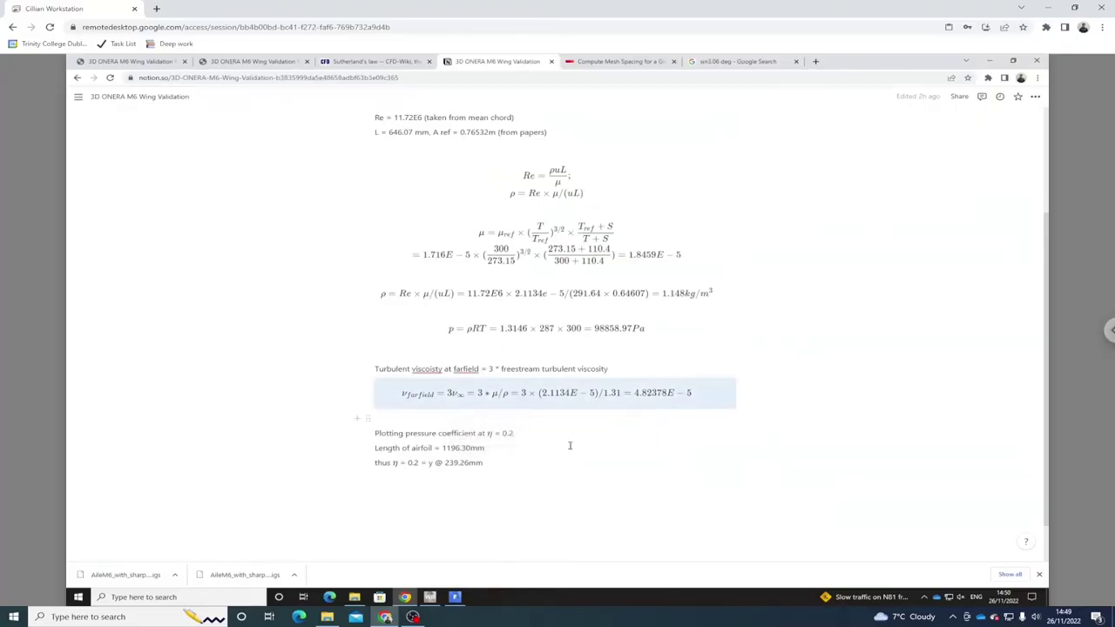
{"action": "left_click", "coordinate": [456, 597]}
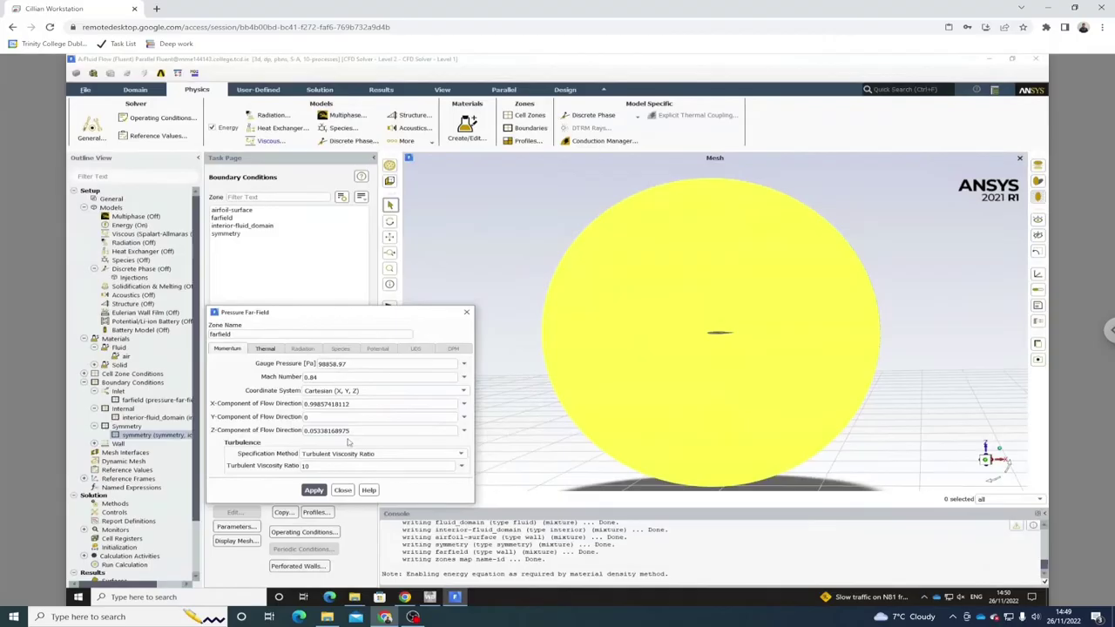
{"action": "left_click", "coordinate": [455, 454]}
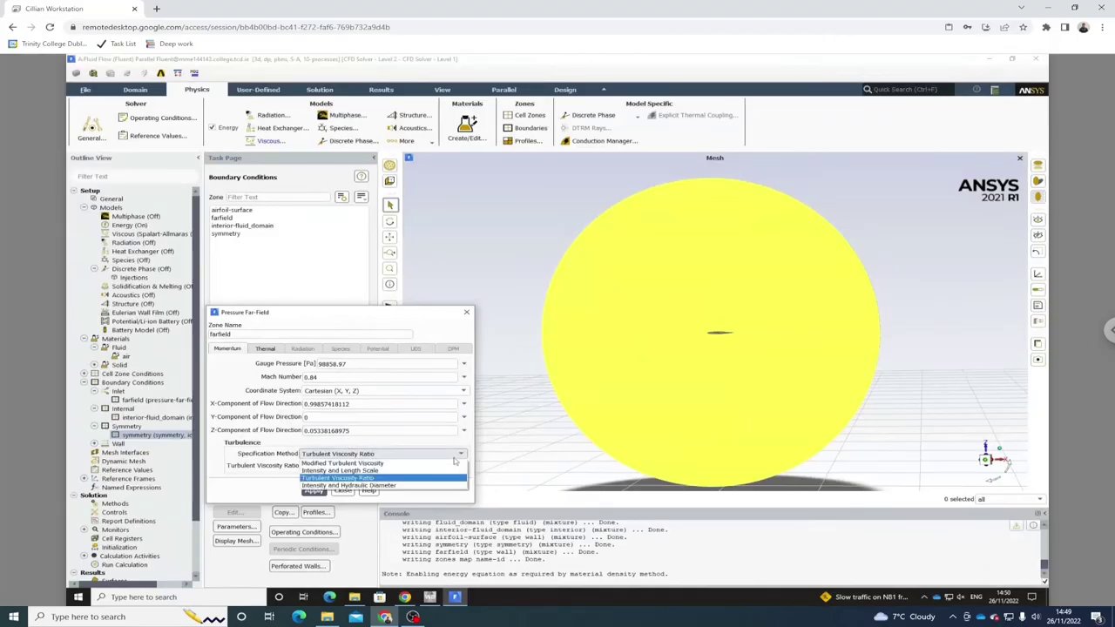
{"action": "left_click", "coordinate": [401, 464]}
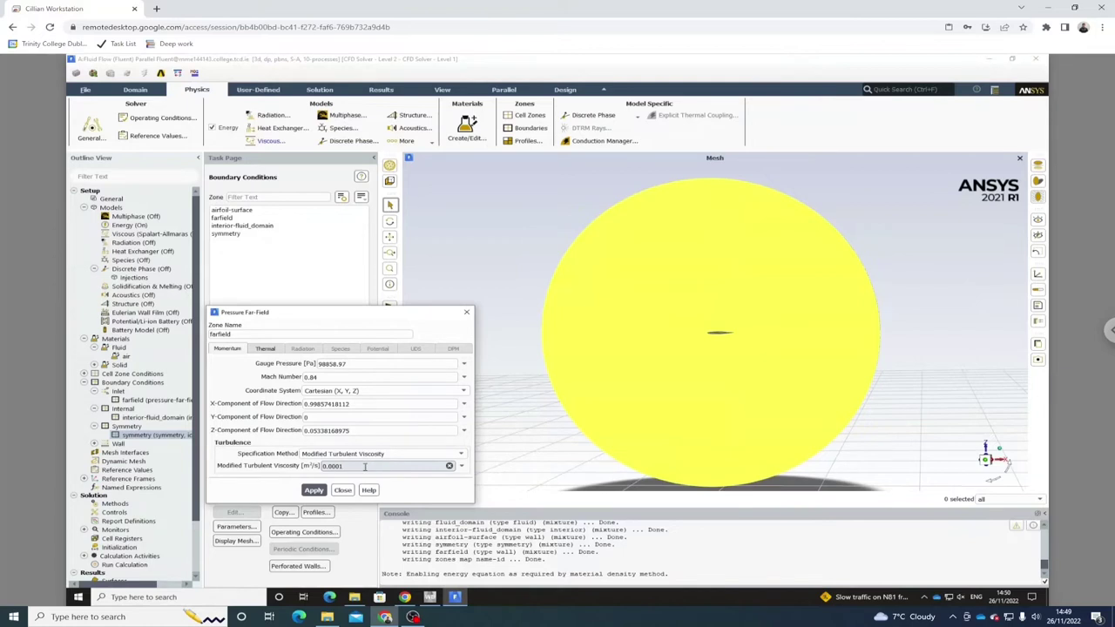
{"action": "left_click_drag", "start_coordinate": [364, 466], "coordinate": [303, 468]}
{"action": "type", "text": "4.82378E-5"}
{"action": "left_click", "coordinate": [311, 491]}
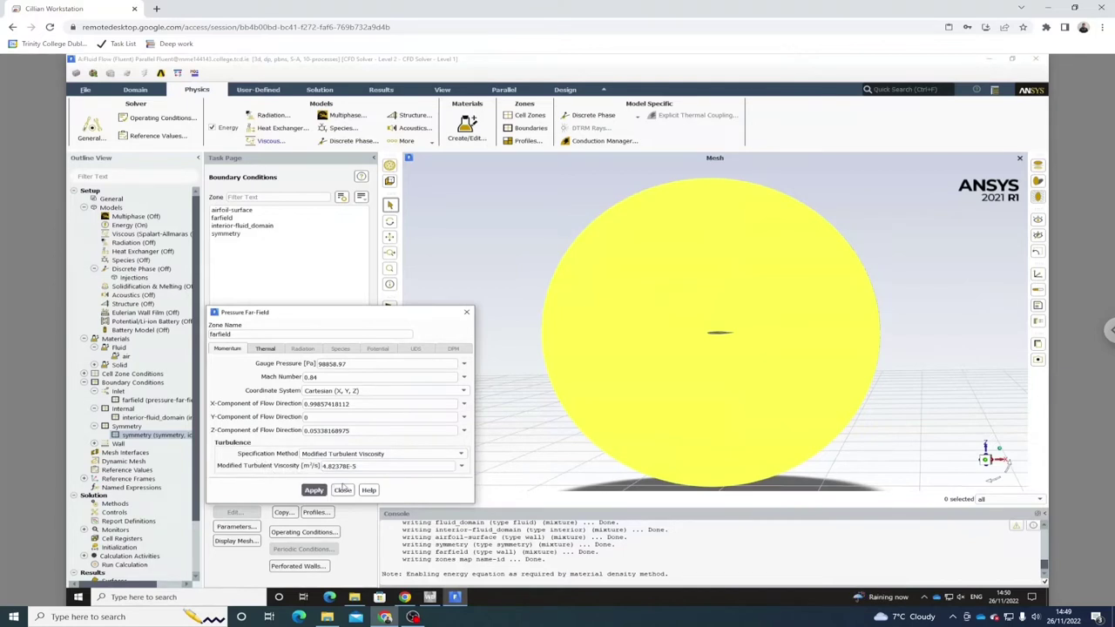
{"action": "left_click", "coordinate": [343, 490]}
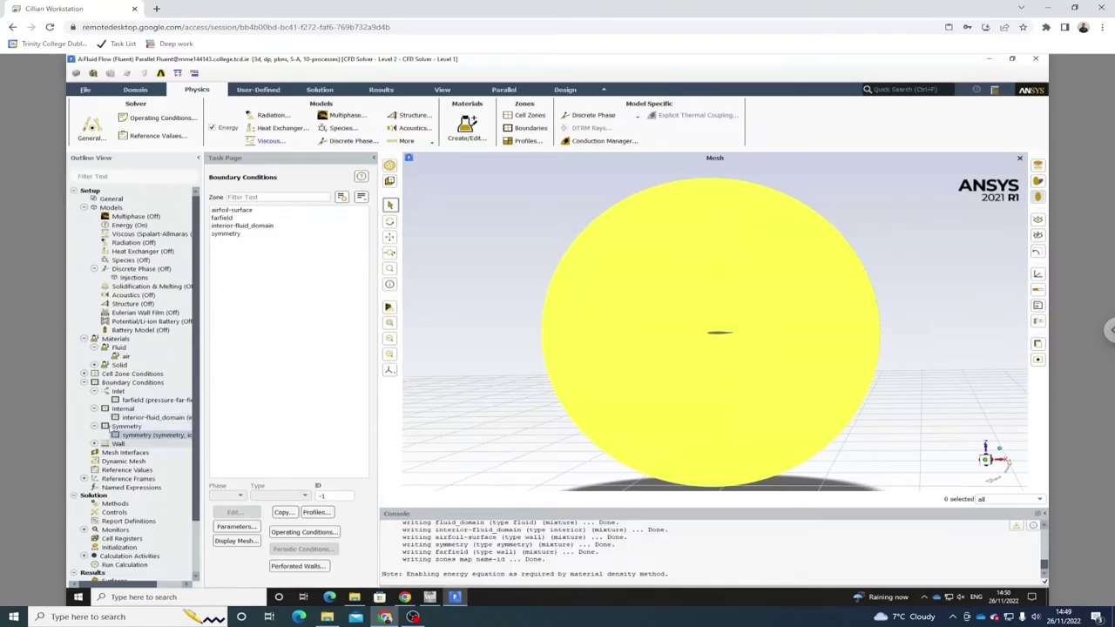
Edit the airfoil-surface wall boundary and apply a thermal condition of Temperature at 300 K.
{"action": "left_click", "coordinate": [94, 444]}
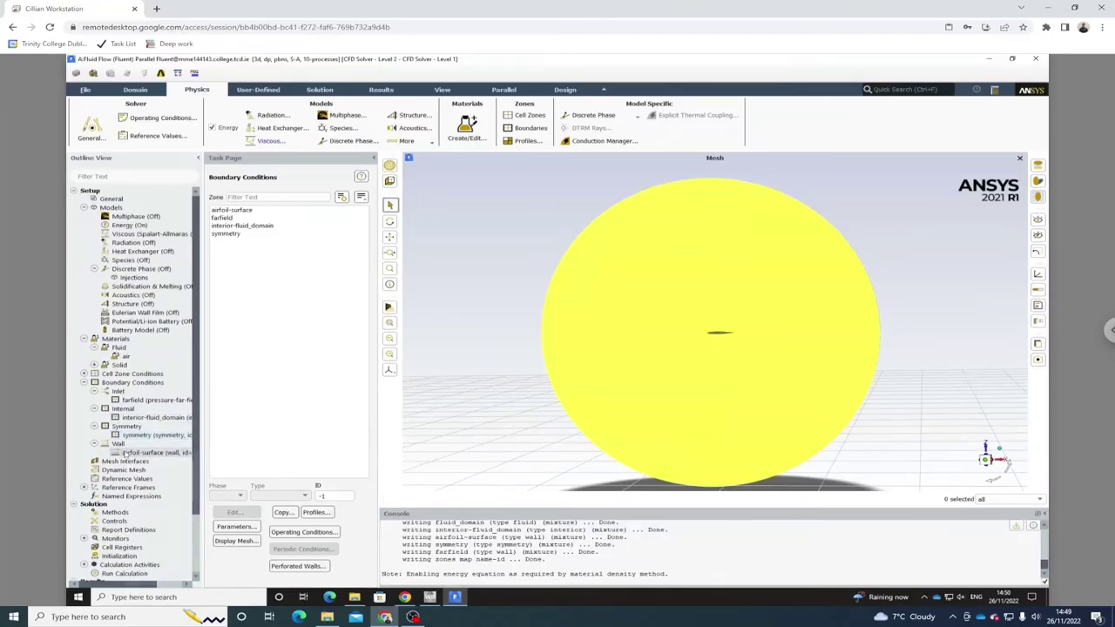
{"action": "right_click", "coordinate": [126, 452]}
{"action": "mouse_move", "coordinate": [157, 520]}
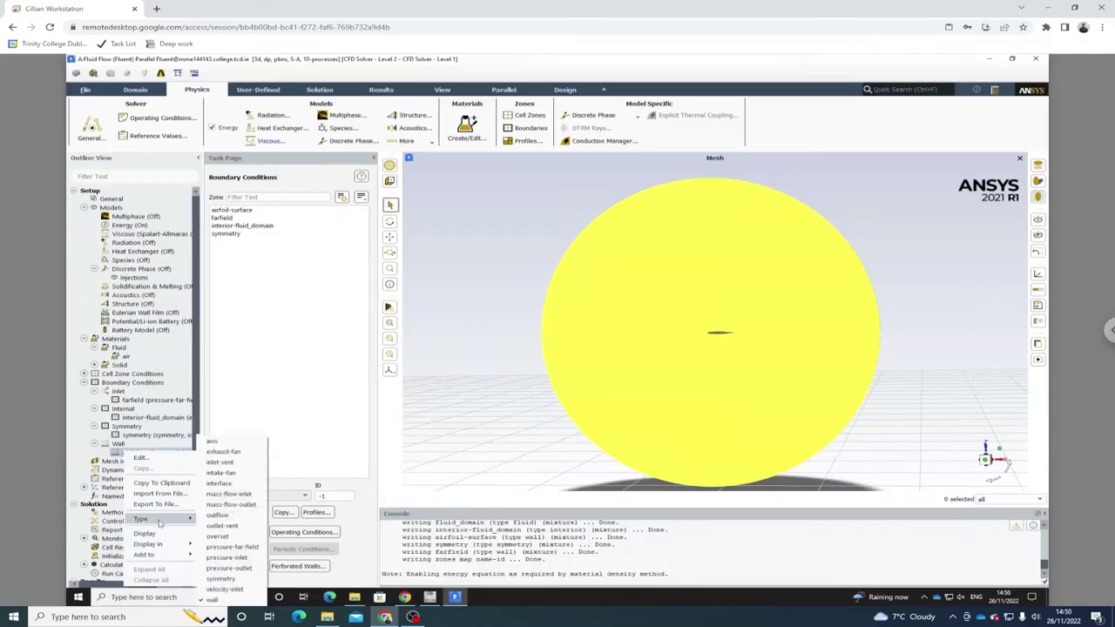
{"action": "left_click", "coordinate": [146, 458]}
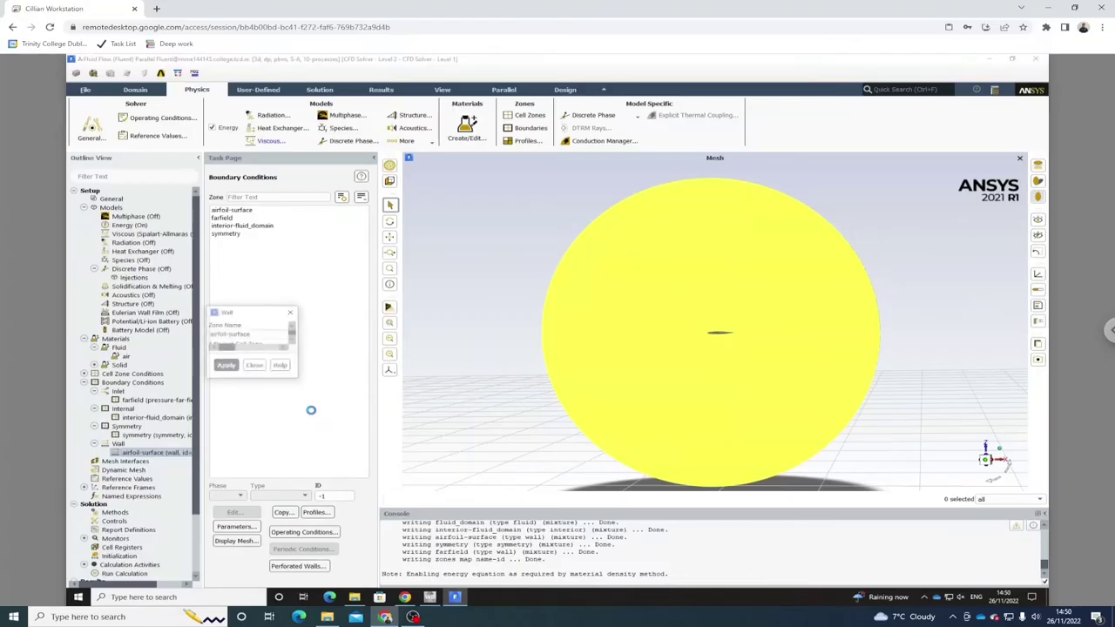
{"action": "left_click", "coordinate": [265, 366]}
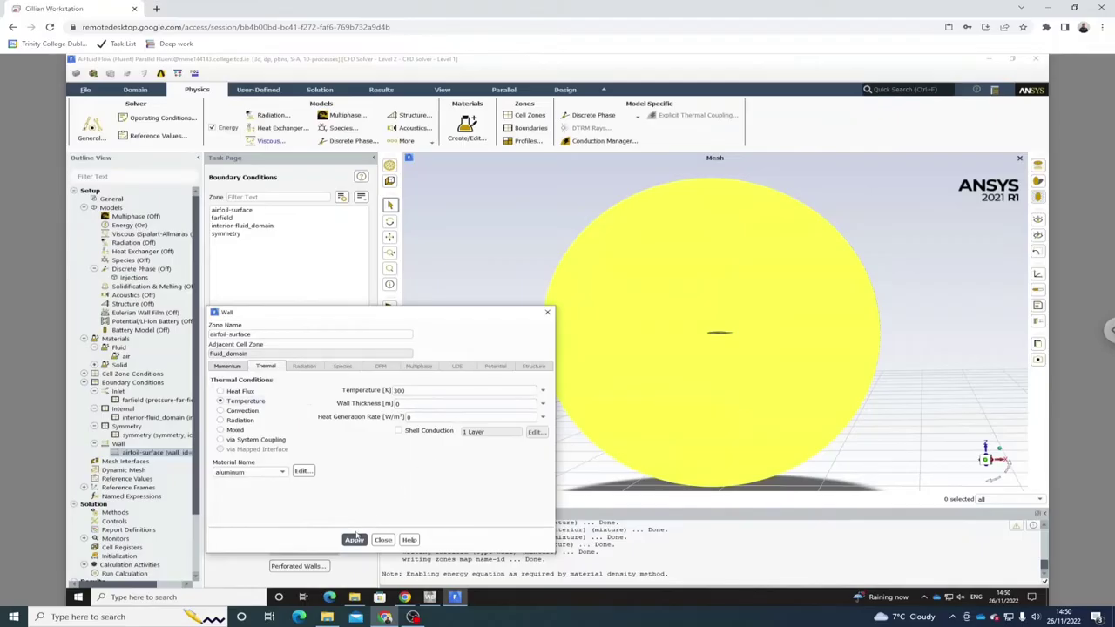
{"action": "left_click", "coordinate": [383, 539]}
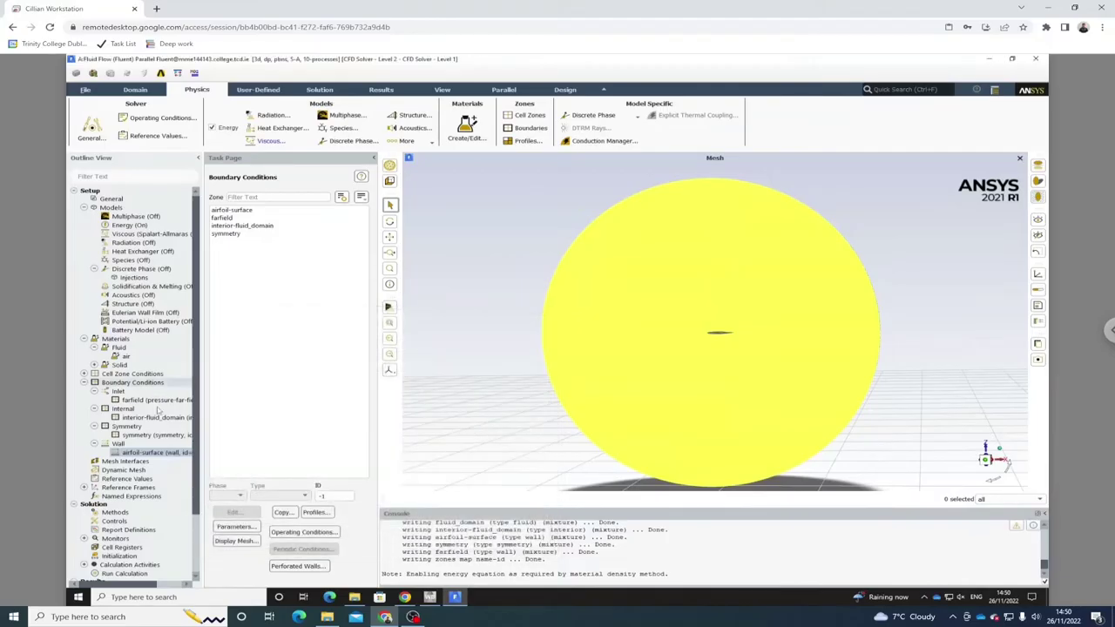
{"action": "right_click", "coordinate": [150, 420]}
{"action": "left_click", "coordinate": [194, 451]}
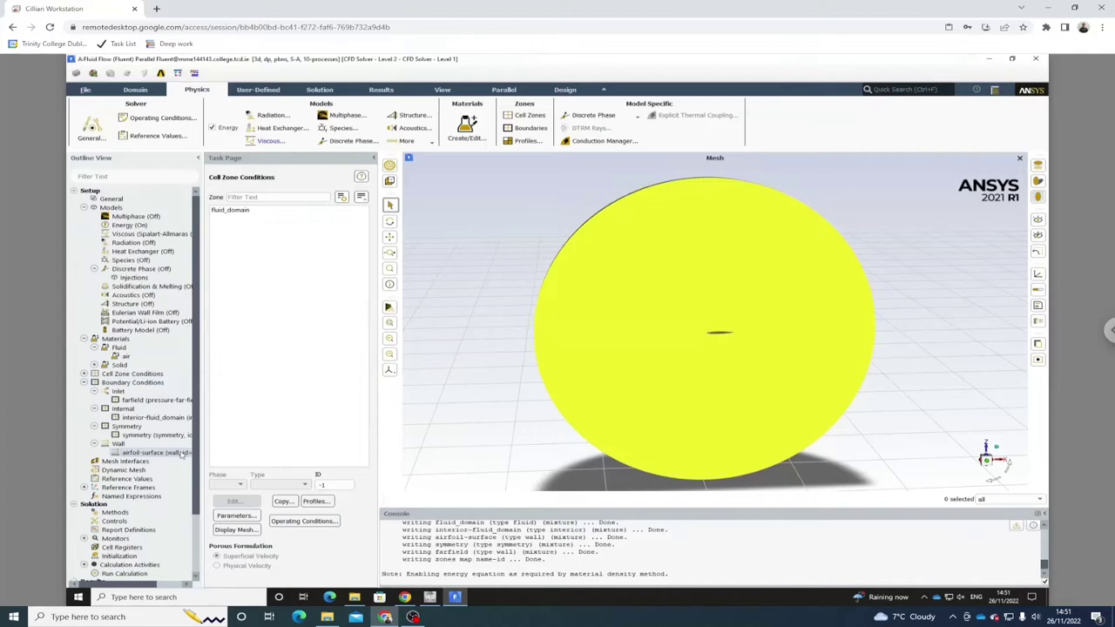
Check the thermal condition of the airfoil-surface wall and open the reference values settings.
{"action": "double_click", "coordinate": [181, 454]}
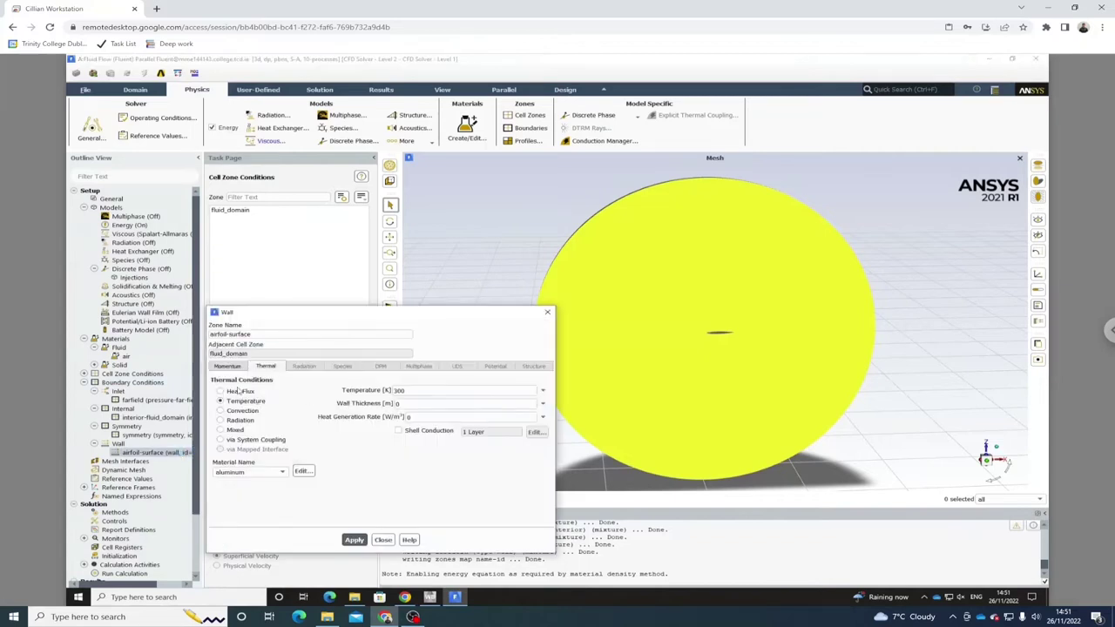
{"action": "left_click", "coordinate": [383, 541]}
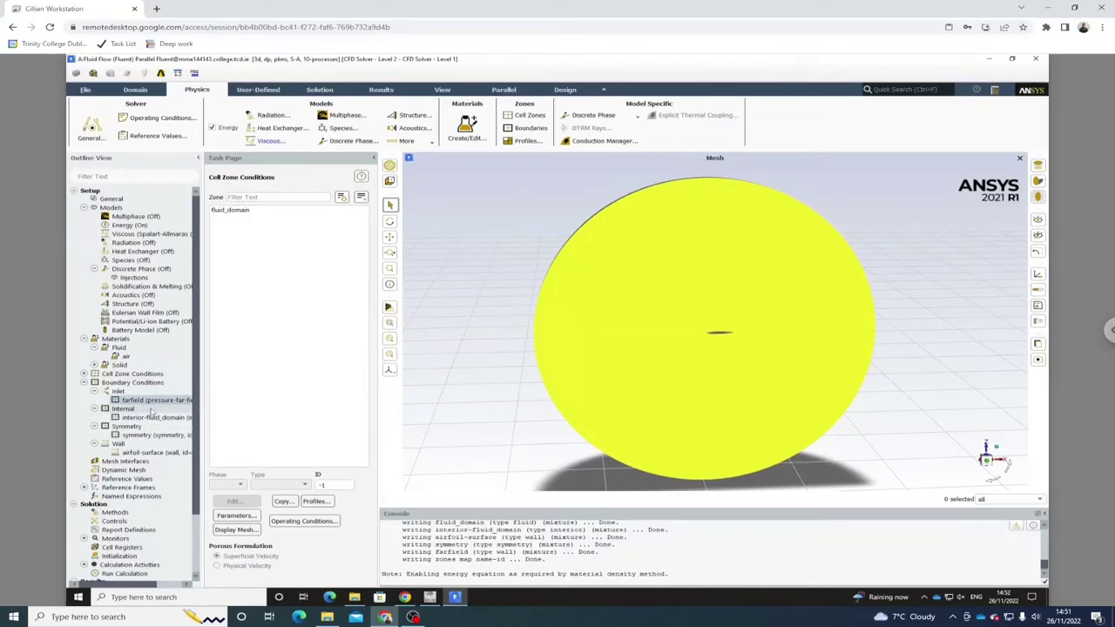
{"action": "left_click", "coordinate": [111, 478]}
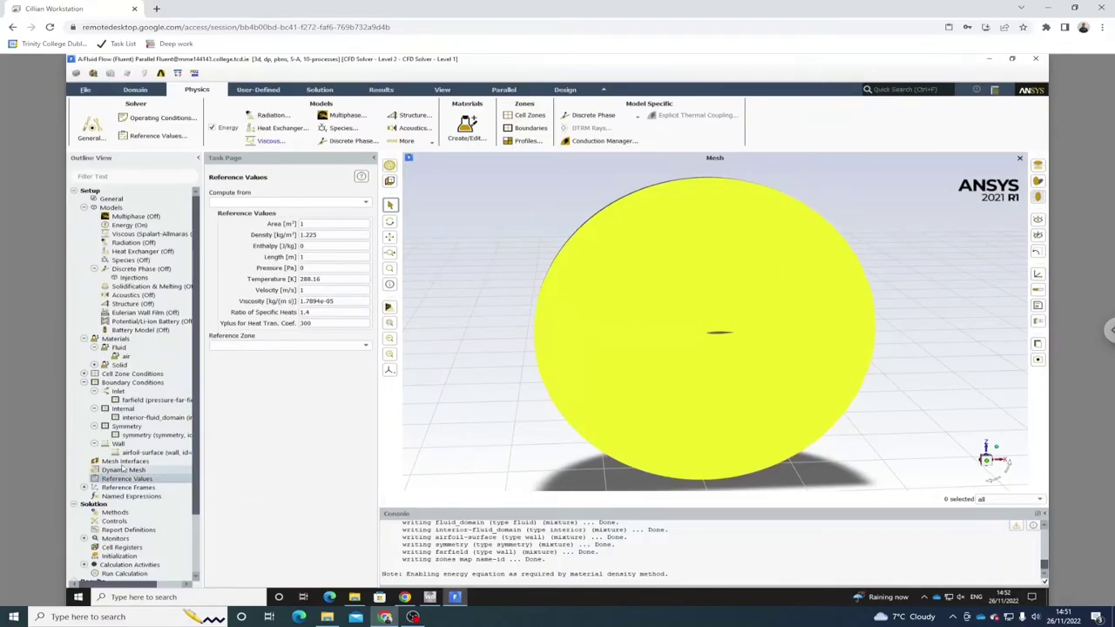
{"action": "left_click", "coordinate": [362, 204]}
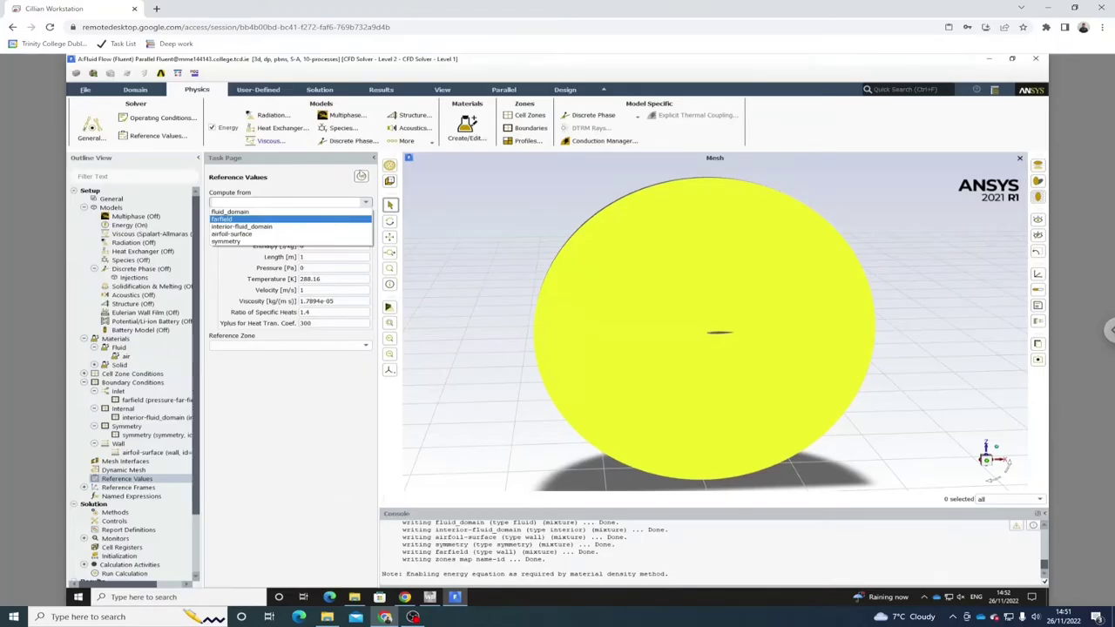
{"action": "left_click", "coordinate": [319, 200]}
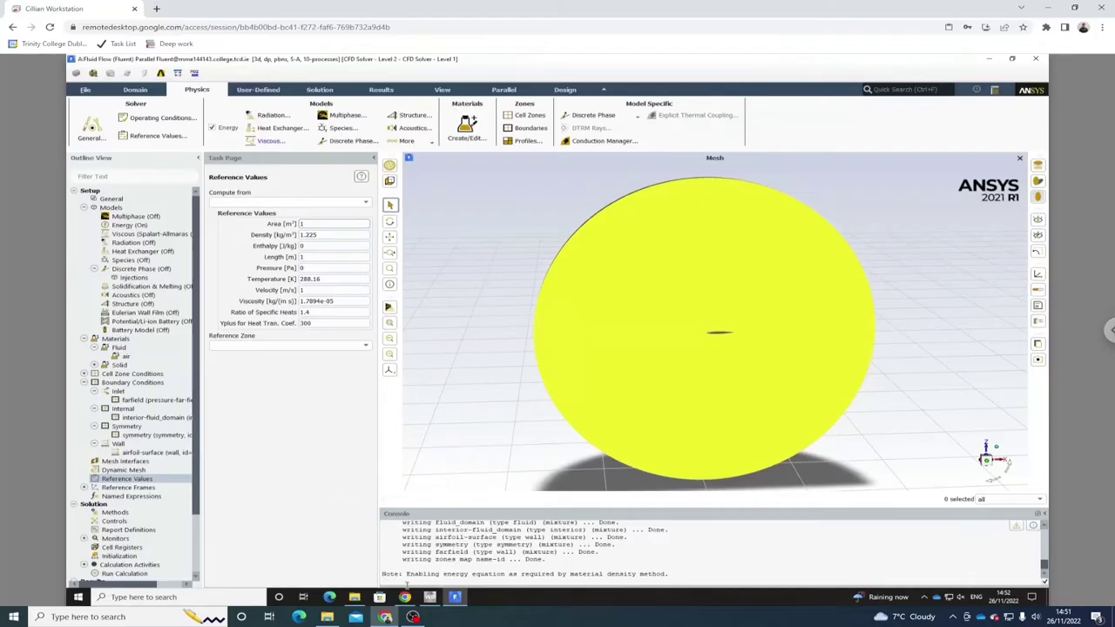
Look up the reference length and reference area in the Notion notes and the NASA ONERA M6 pages in Chrome.
{"action": "left_click", "coordinate": [406, 598]}
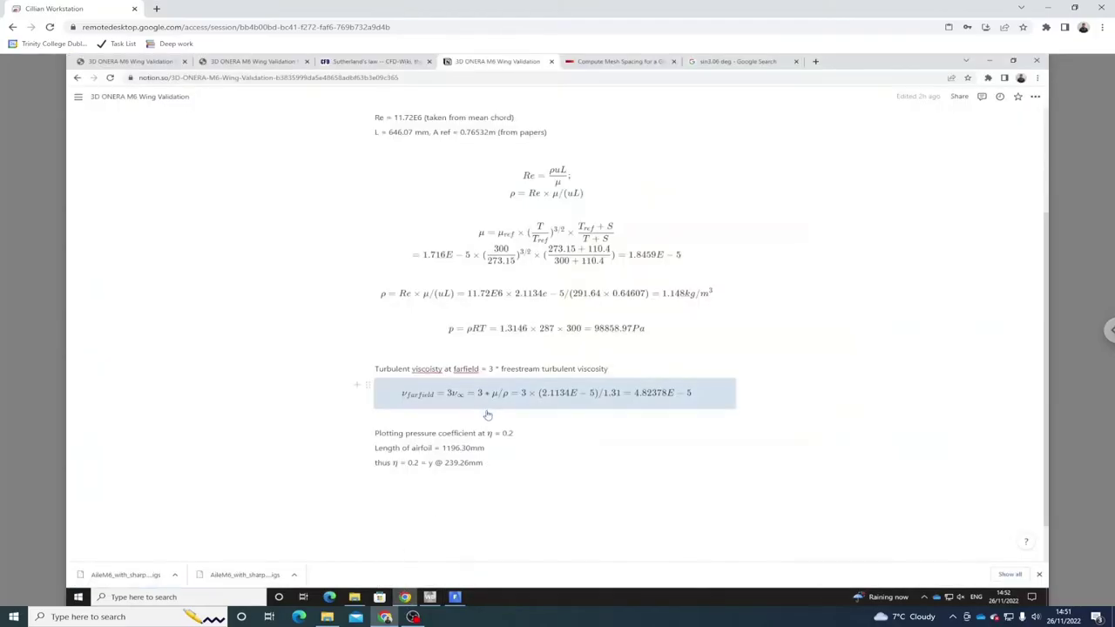
{"action": "scroll", "coordinate": [419, 416], "scroll_direction": "up", "scroll_amount": 3}
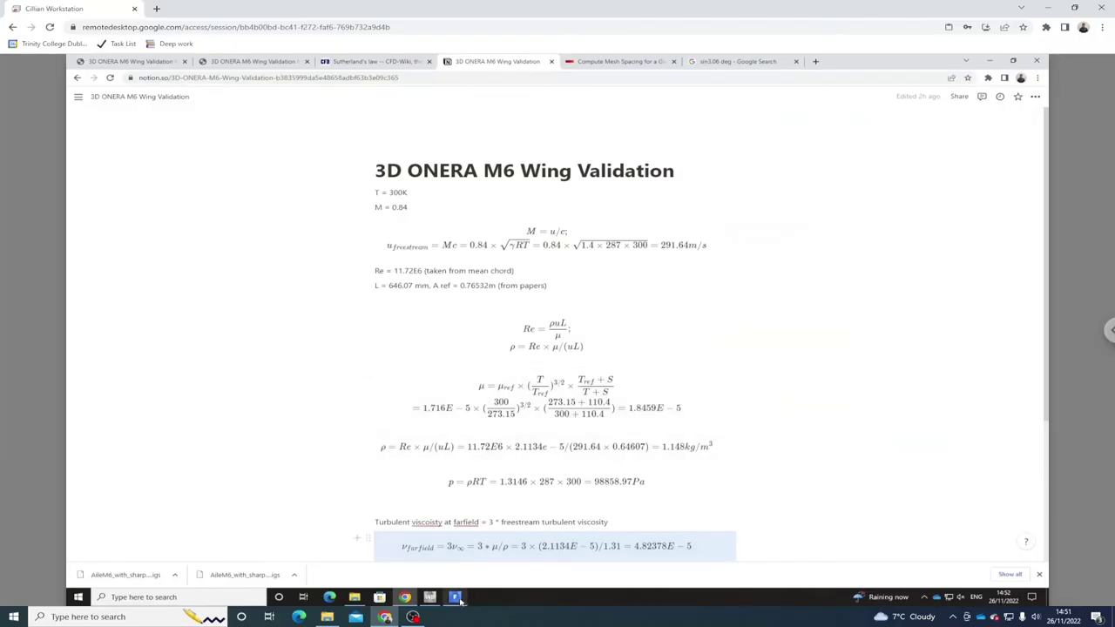
{"action": "scroll", "coordinate": [488, 424], "scroll_direction": "down", "scroll_amount": 3}
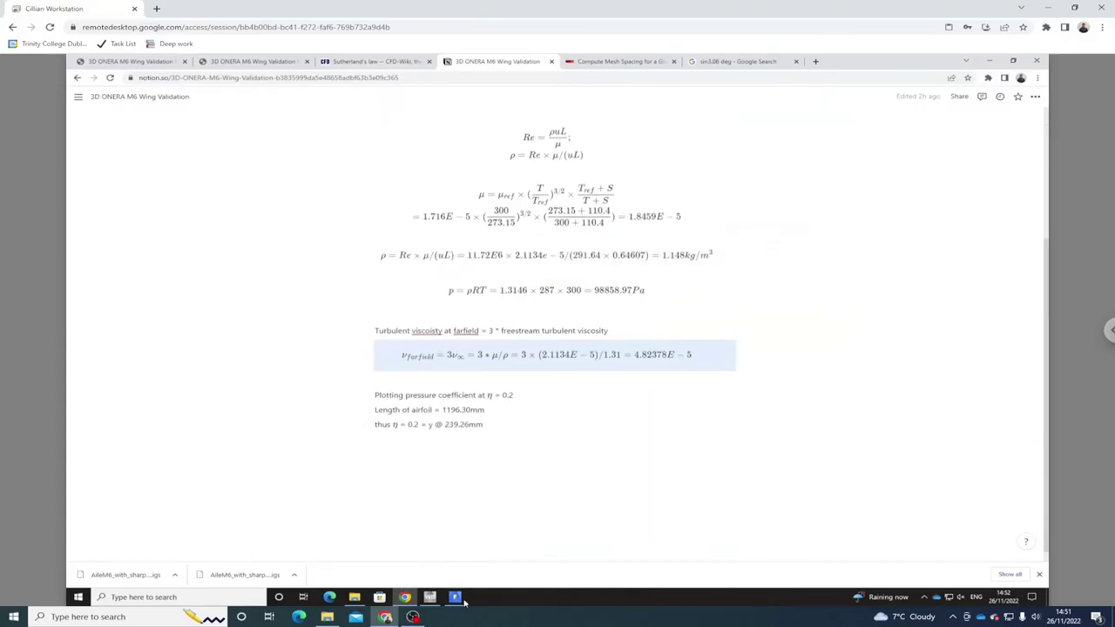
{"action": "left_click", "coordinate": [457, 599]}
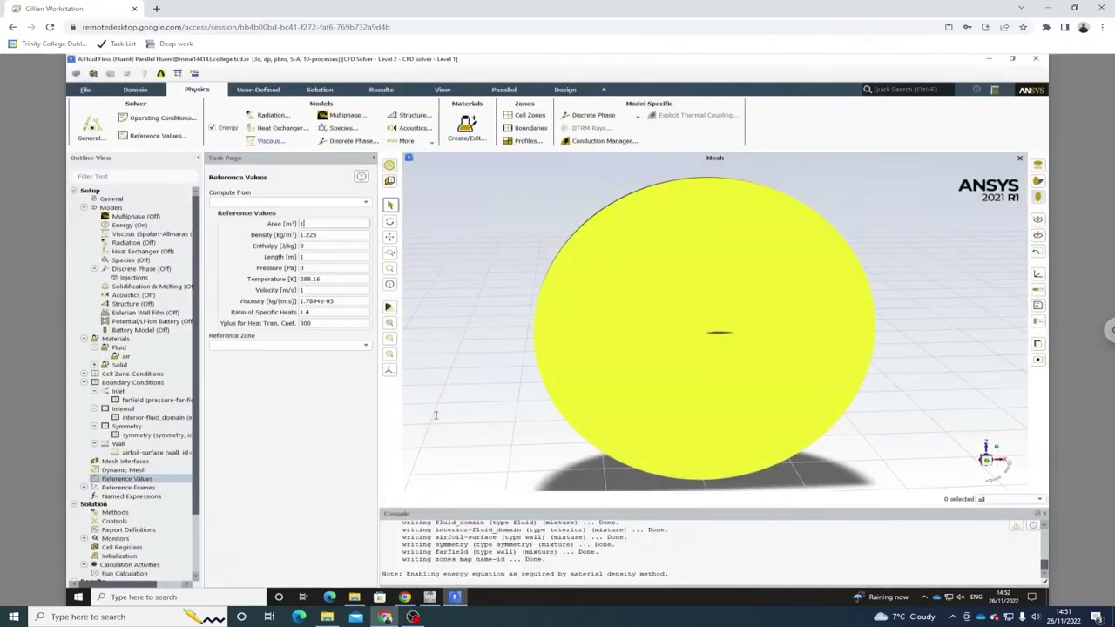
{"action": "left_click", "coordinate": [409, 598]}
{"action": "scroll", "coordinate": [528, 427], "scroll_direction": "up", "scroll_amount": 5}
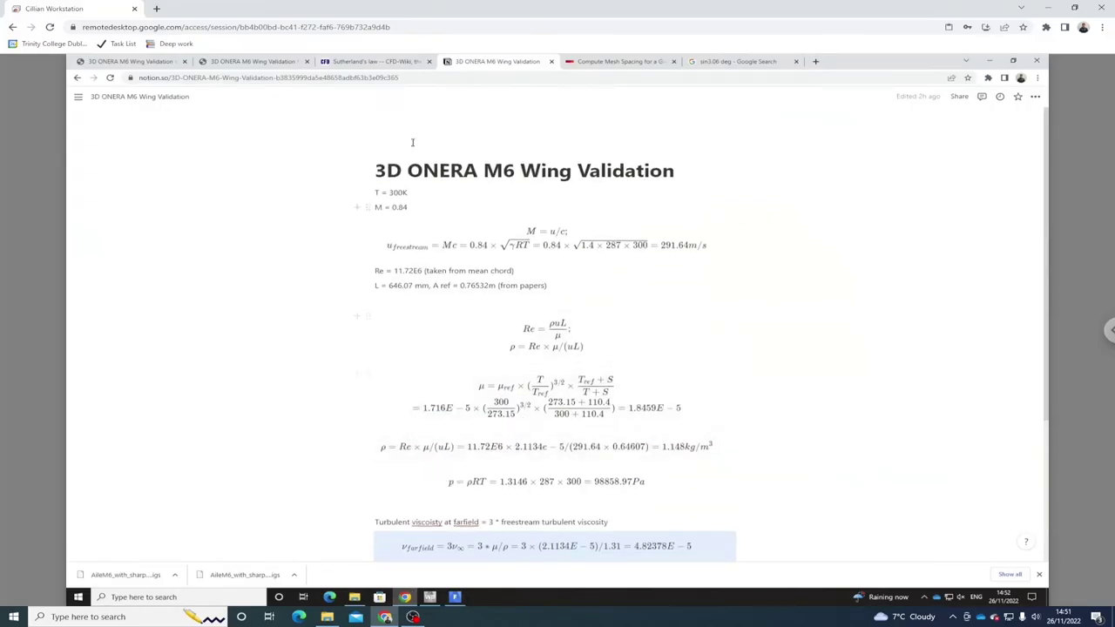
{"action": "left_click", "coordinate": [293, 65]}
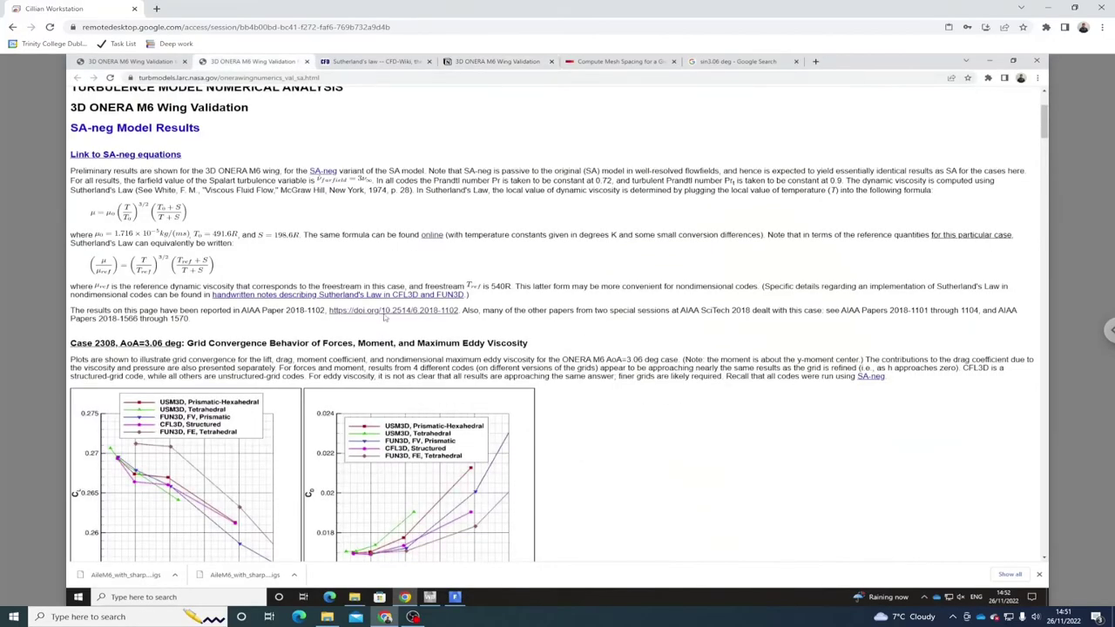
{"action": "left_click", "coordinate": [127, 63]}
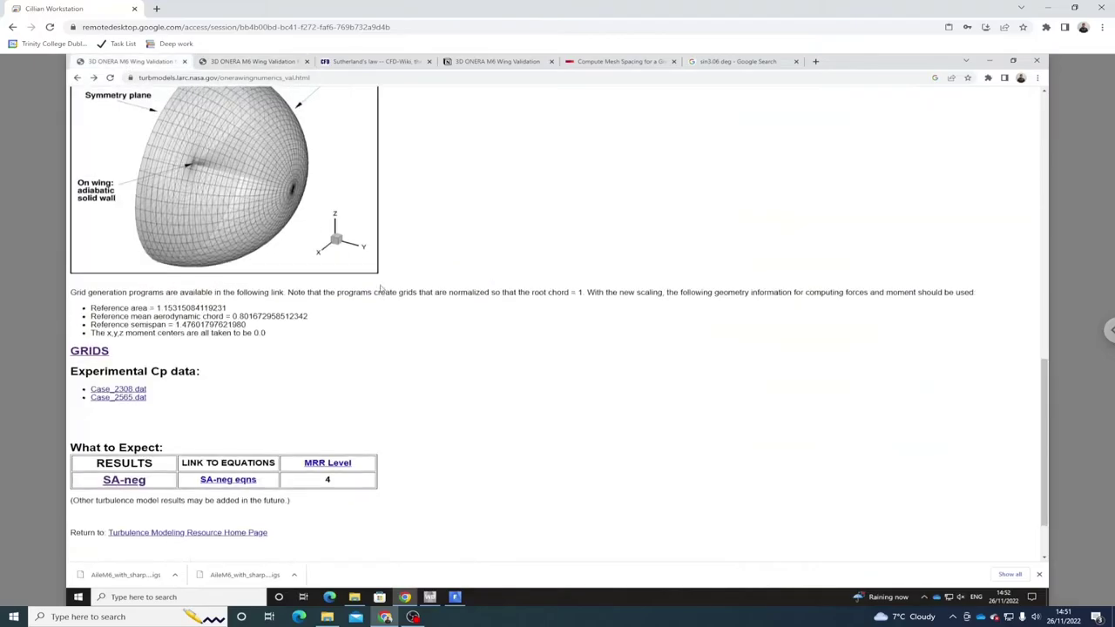
{"action": "scroll", "coordinate": [511, 294], "scroll_direction": "up", "scroll_amount": 4}
{"action": "scroll", "coordinate": [510, 294], "scroll_direction": "up", "scroll_amount": 5}
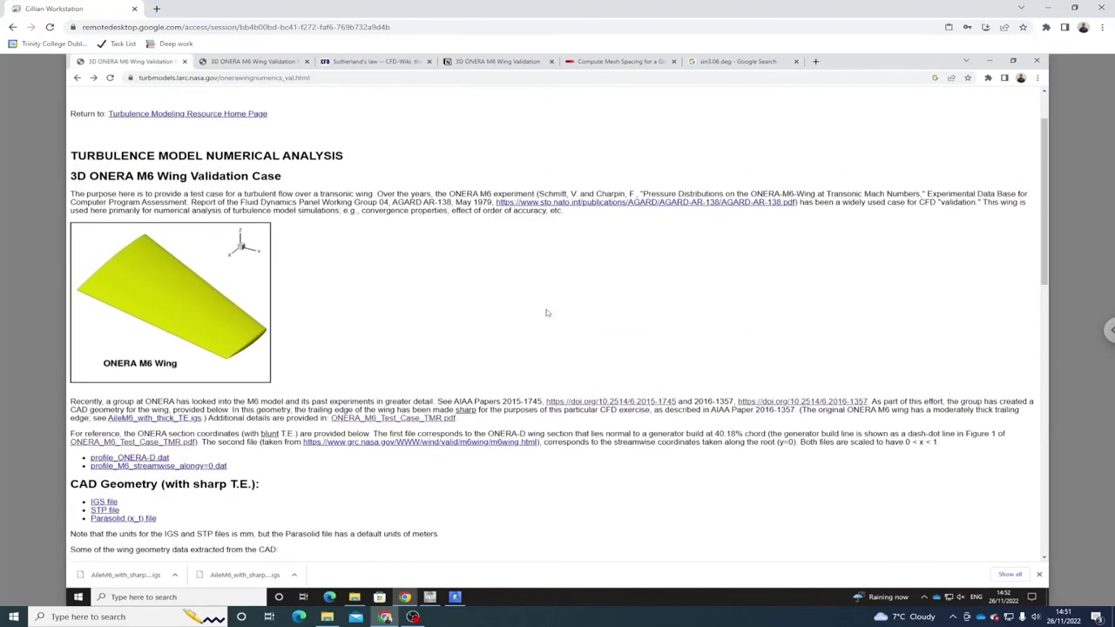
{"action": "left_click", "coordinate": [275, 66]}
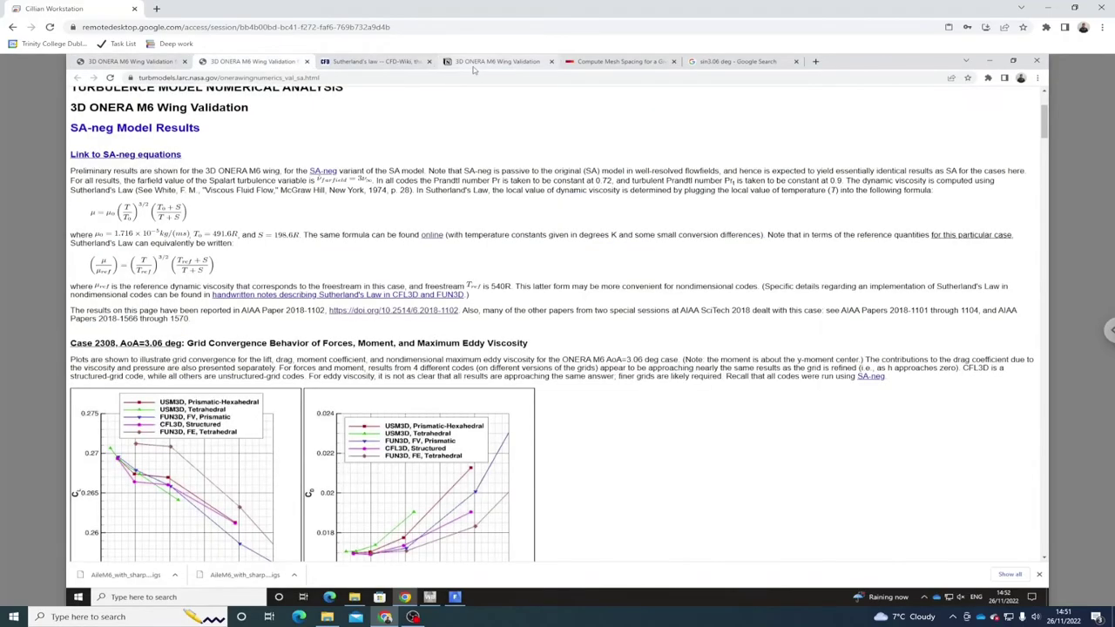
{"action": "left_click", "coordinate": [474, 66]}
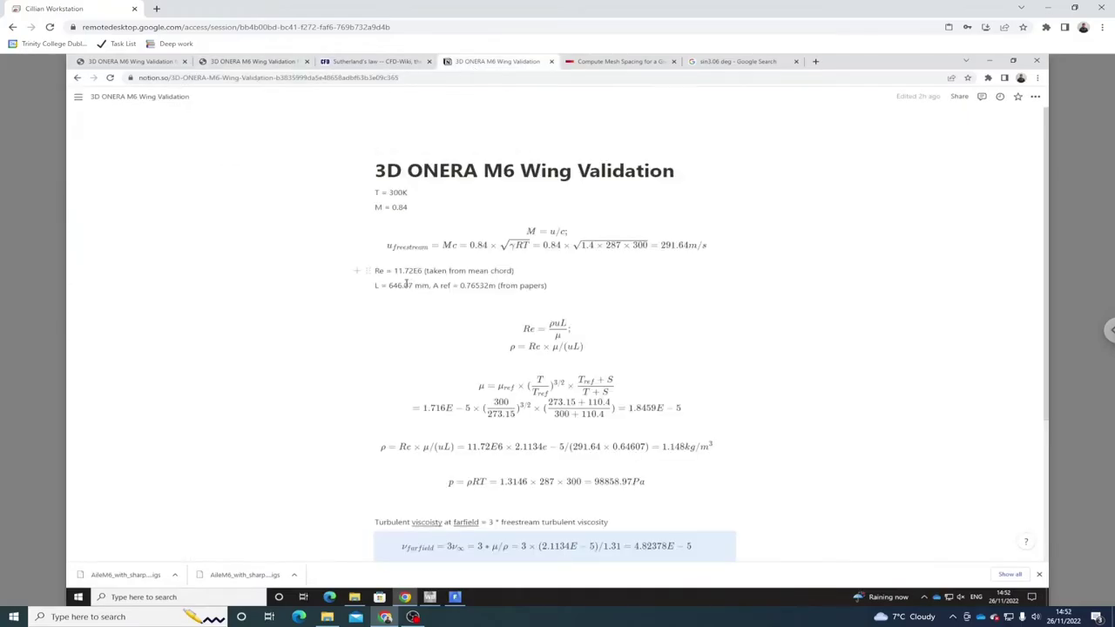
Copy the mean chord length from the Notion notes and set the reference length in Fluent to 0.64607 m.
{"action": "left_click_drag", "start_coordinate": [391, 287], "coordinate": [412, 285]}
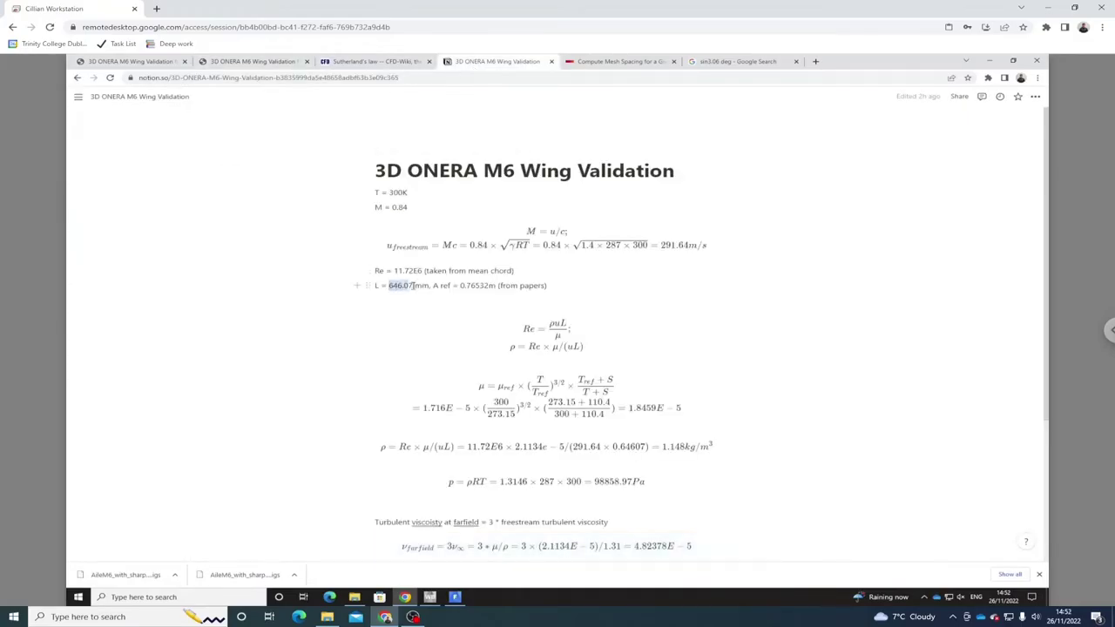
{"action": "right_click", "coordinate": [404, 285]}
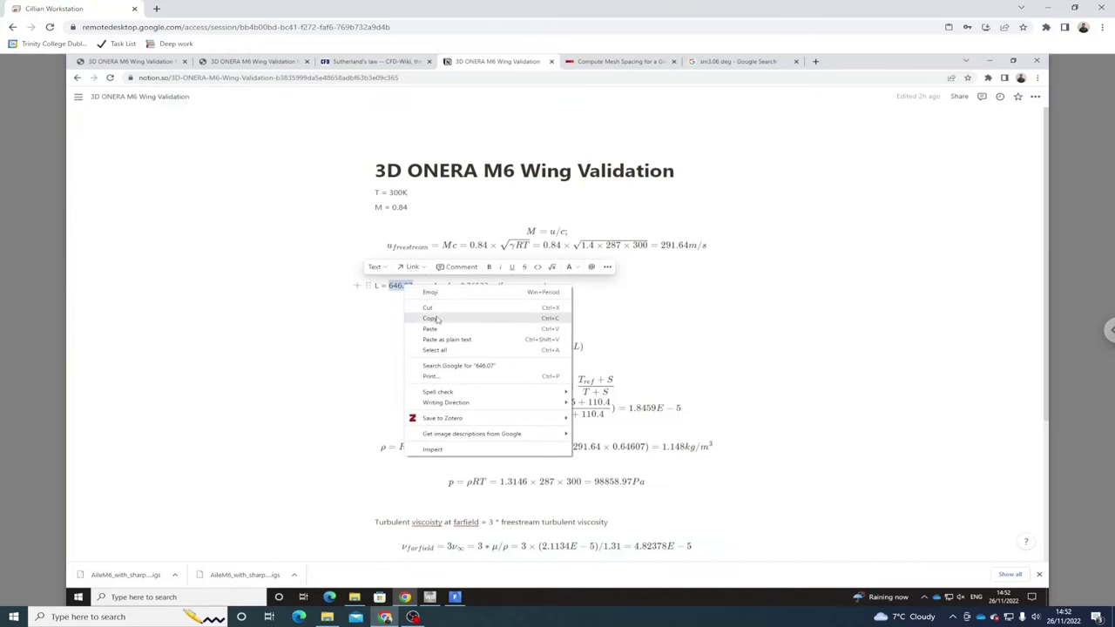
{"action": "left_click", "coordinate": [434, 317]}
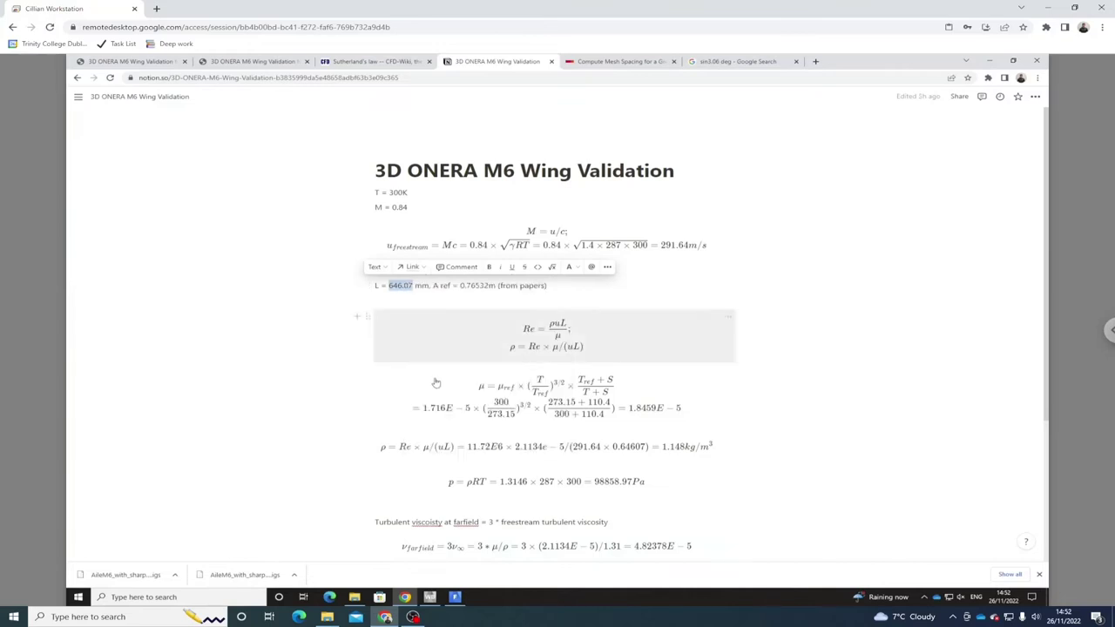
{"action": "left_click", "coordinate": [454, 597]}
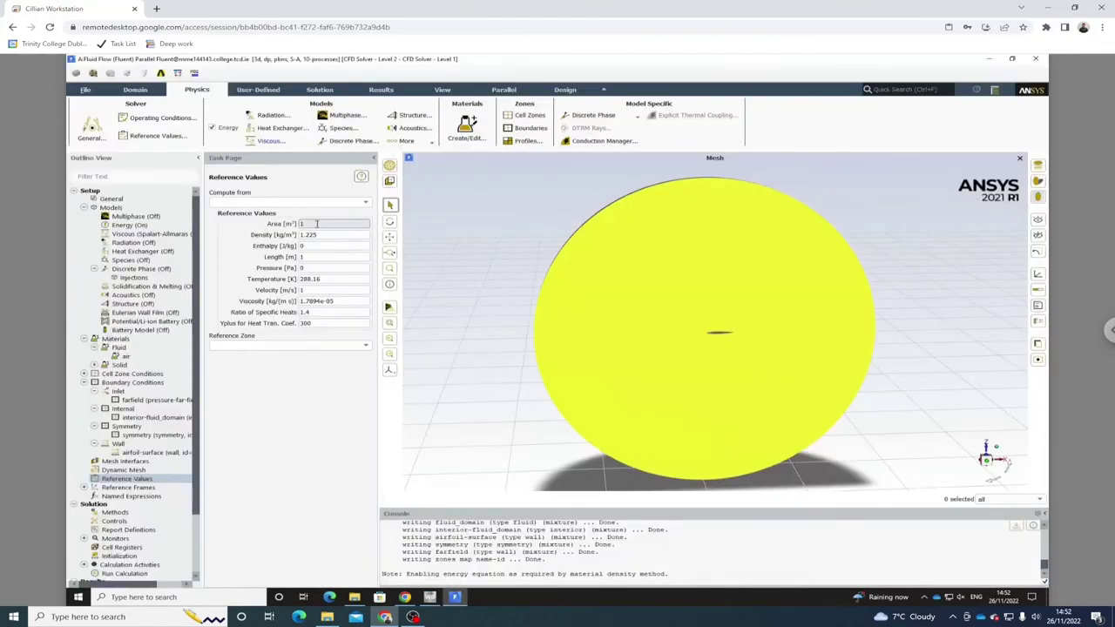
{"action": "left_click", "coordinate": [317, 254]}
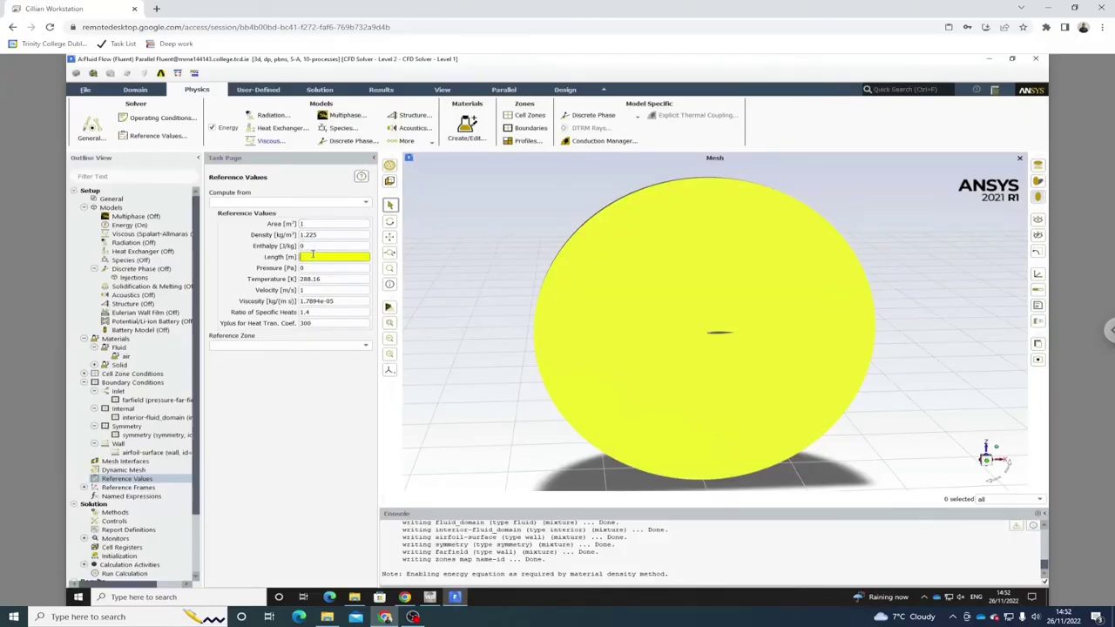
{"action": "type", "text": "0.64607"}
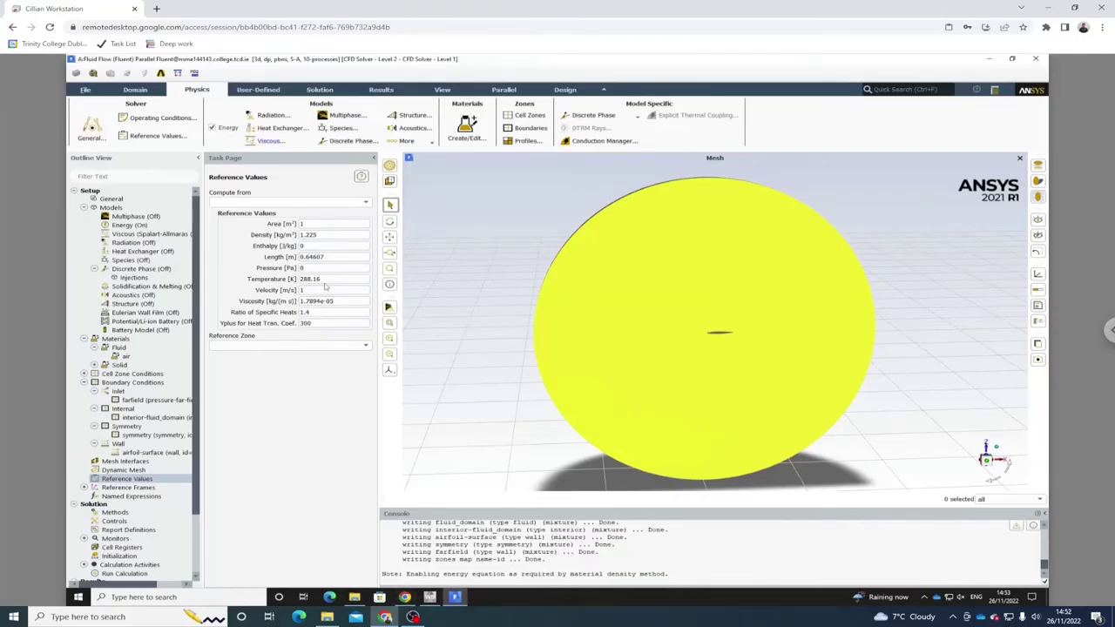
Set Fluent's reference area to 0.76532 m² from the notes and compute the remaining reference values from the farfield.
{"action": "left_click", "coordinate": [331, 223]}
{"action": "left_click", "coordinate": [405, 597]}
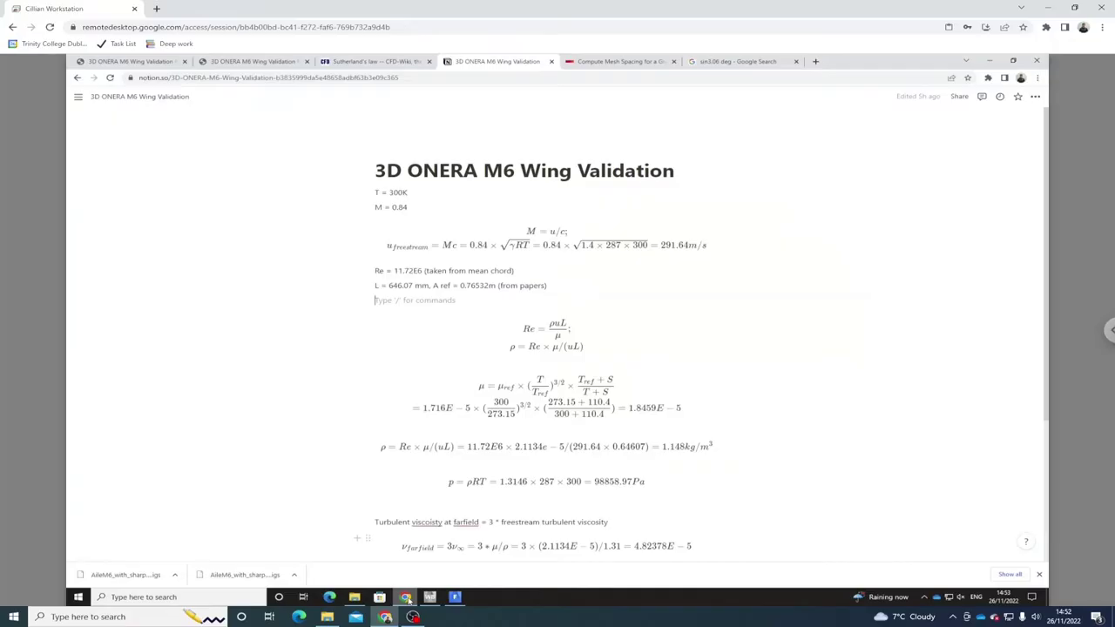
{"action": "left_click_drag", "start_coordinate": [460, 286], "coordinate": [492, 288]}
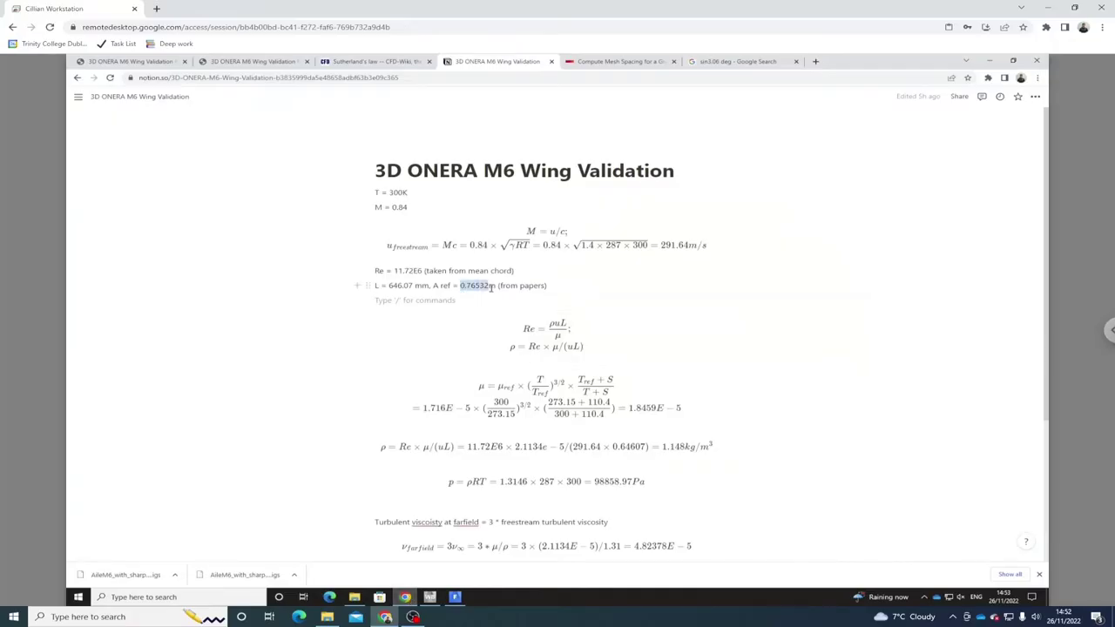
{"action": "left_click", "coordinate": [454, 597]}
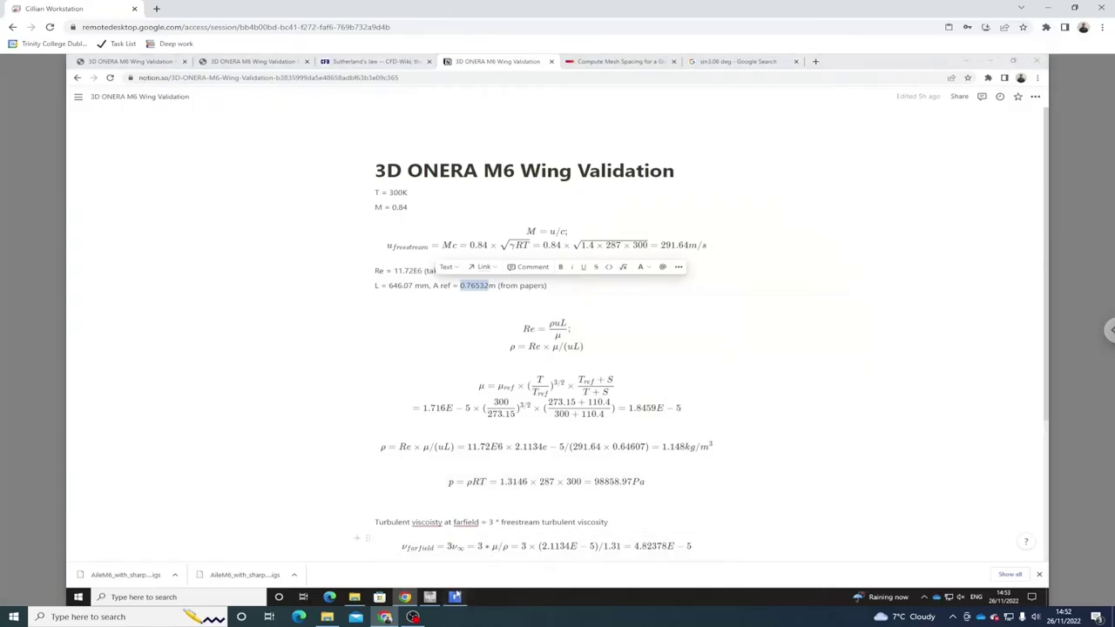
{"action": "key", "text": "ctrl+v"}
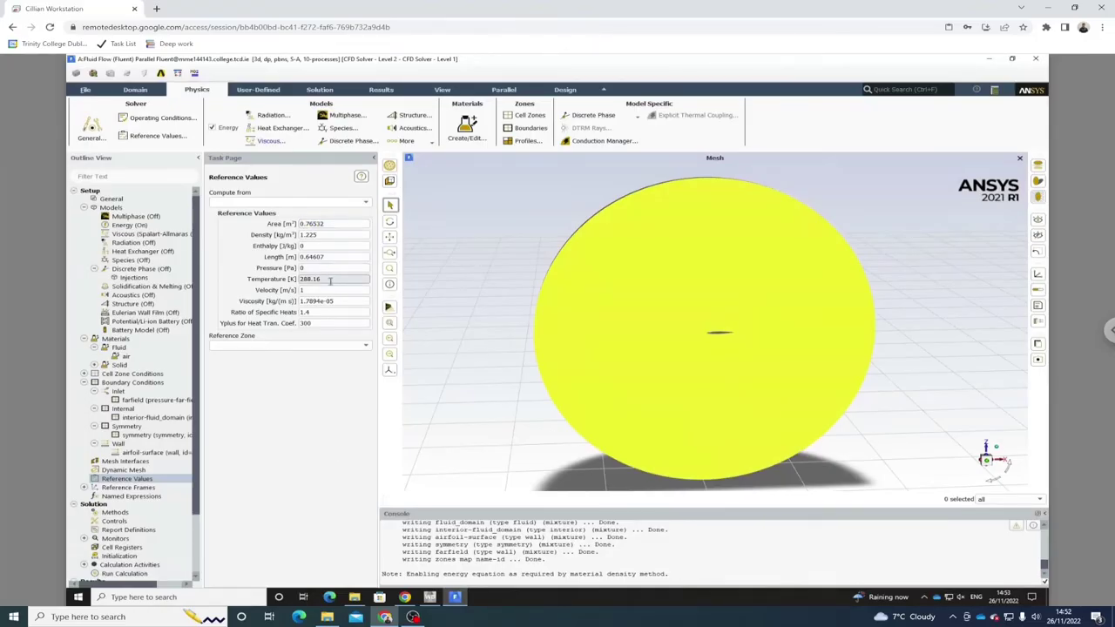
{"action": "left_click", "coordinate": [266, 202]}
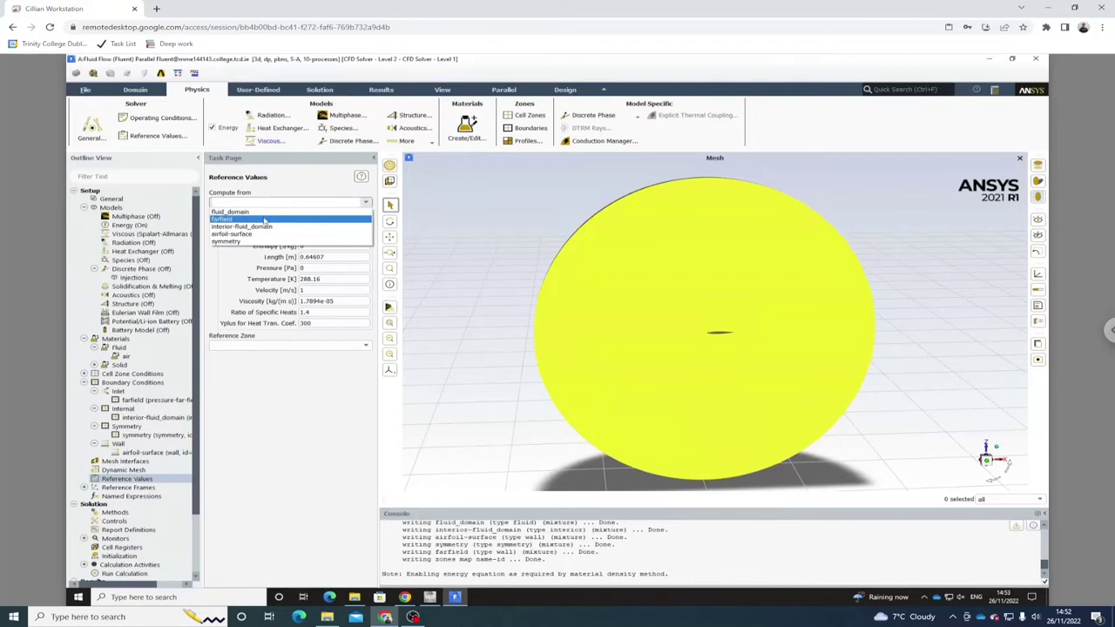
{"action": "left_click", "coordinate": [265, 219]}
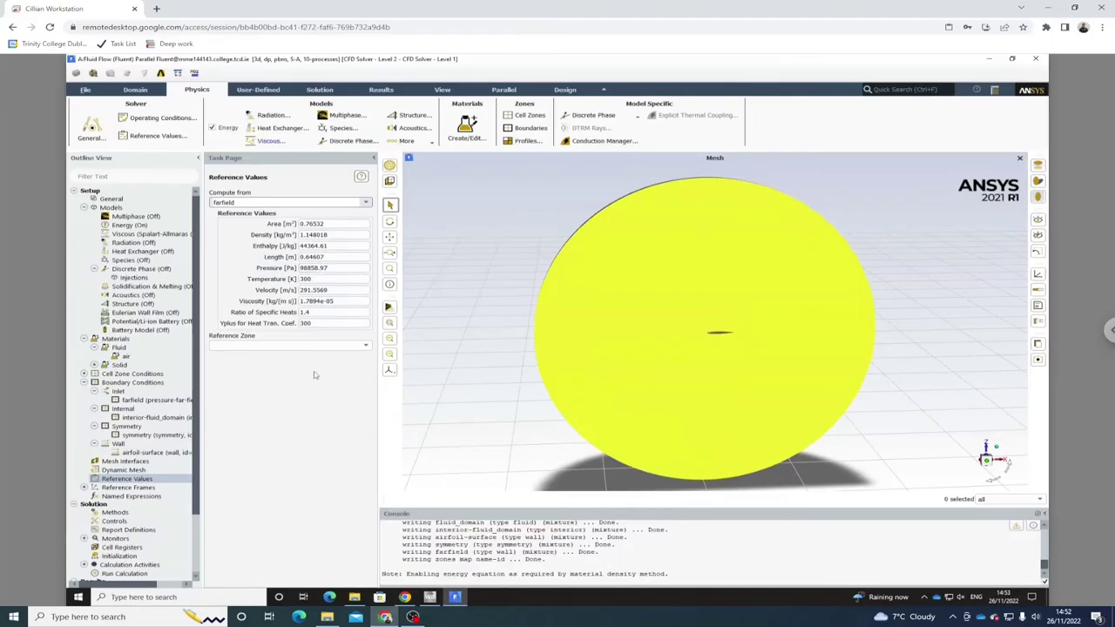
Compare the farfield-computed reference values in Fluent with the calculated flow properties in the Notion notes.
{"action": "double_click", "coordinate": [337, 234]}
{"action": "left_click", "coordinate": [405, 596]}
{"action": "left_click", "coordinate": [658, 437]}
{"action": "key", "text": "Escape"}
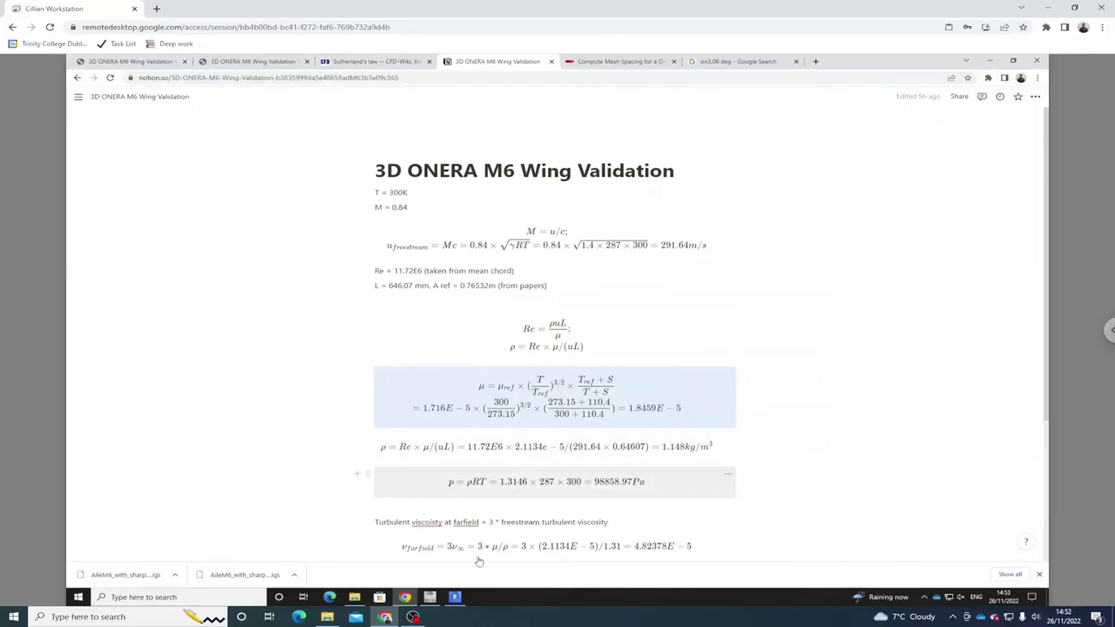
{"action": "left_click", "coordinate": [455, 597]}
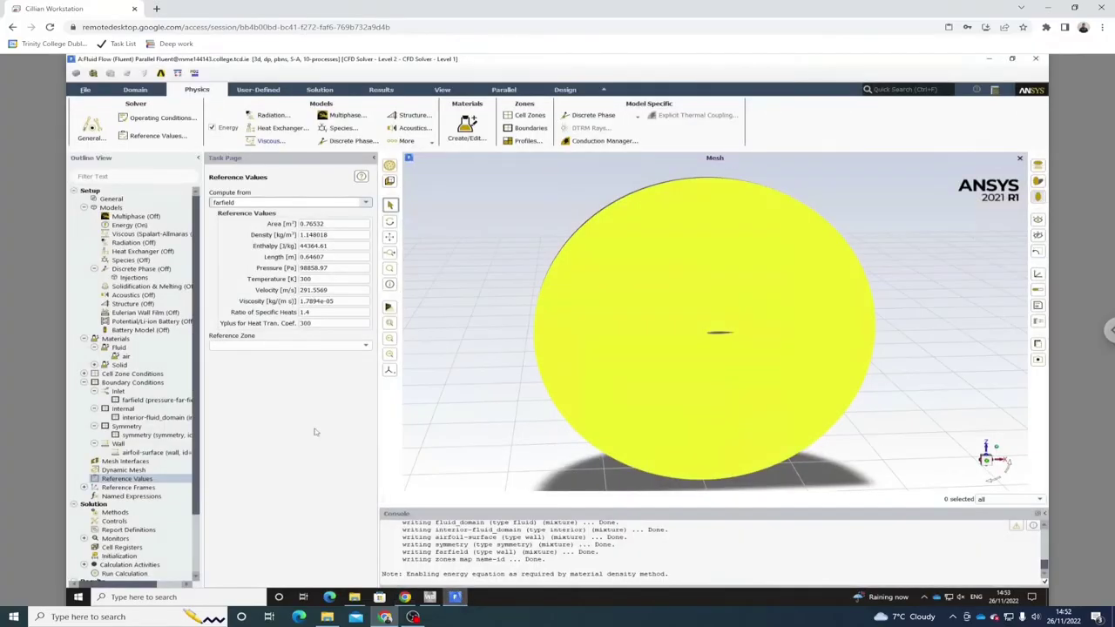
{"action": "left_click", "coordinate": [336, 290]}
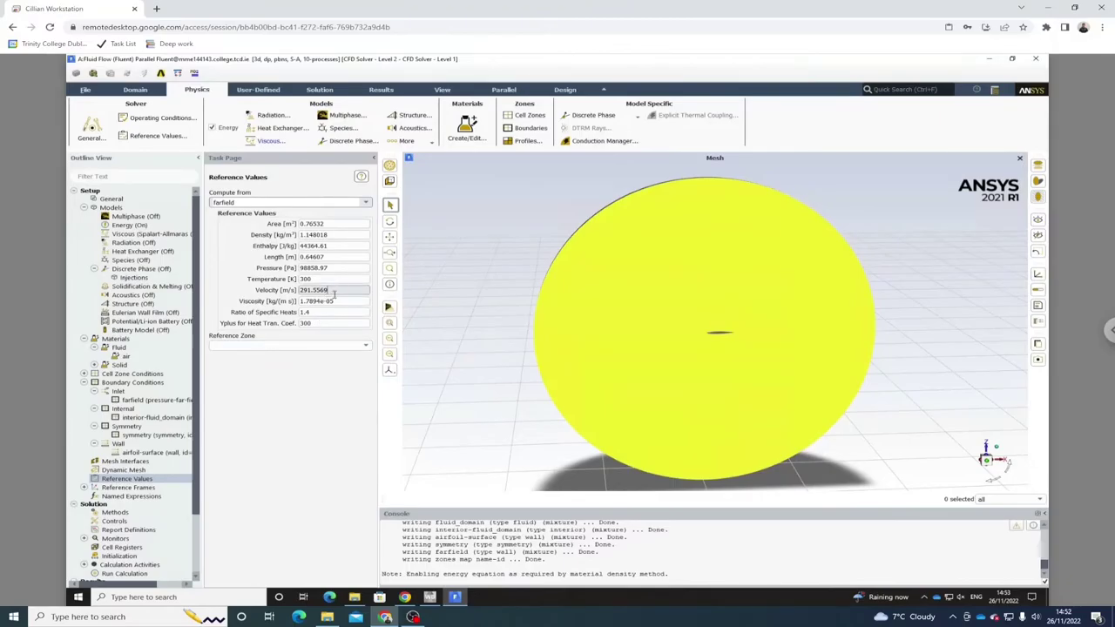
Switch to the 3D ONERA M6 Wing Validation notes in Chrome and copy the viscosity result 1.8459E-5 from the Sutherland equation.
{"action": "left_click", "coordinate": [405, 598]}
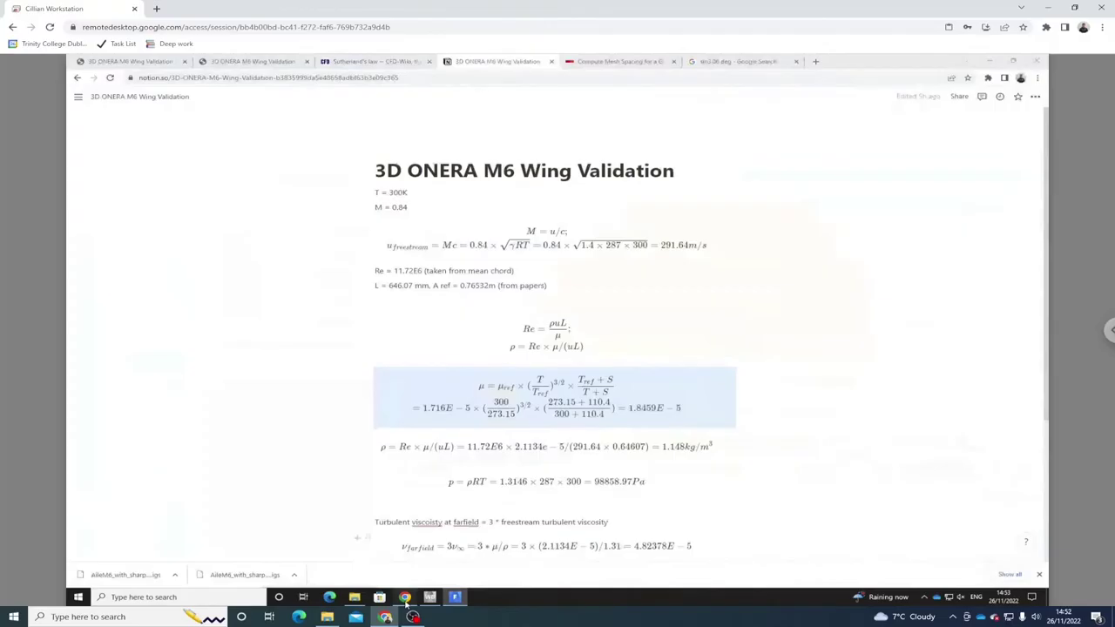
{"action": "scroll", "coordinate": [527, 449], "scroll_direction": "down", "scroll_amount": 1}
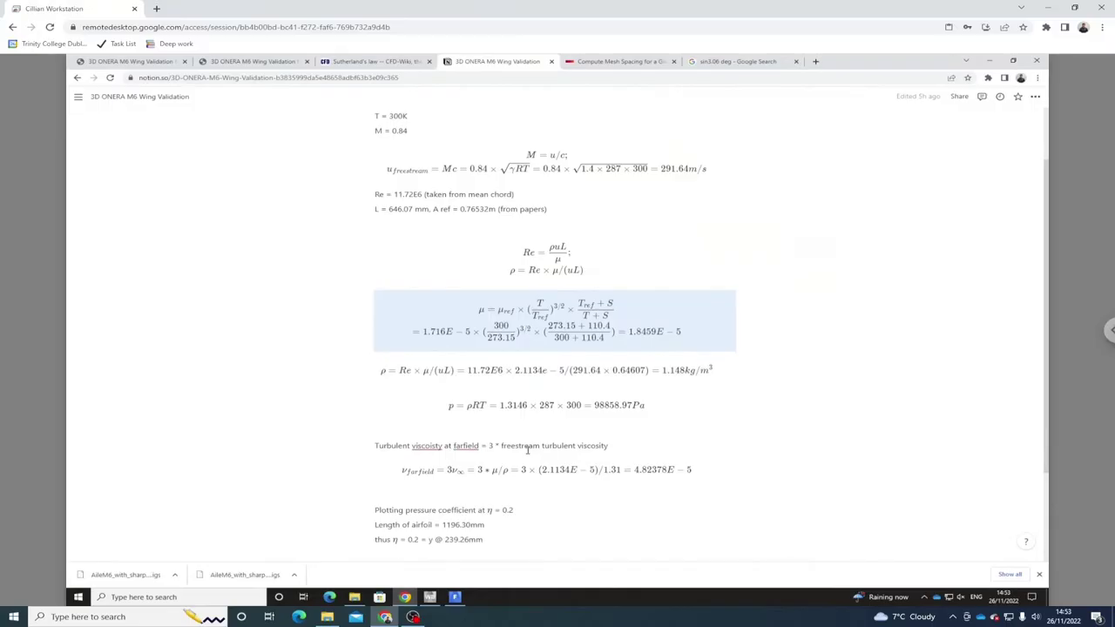
{"action": "scroll", "coordinate": [527, 449], "scroll_direction": "down", "scroll_amount": 1}
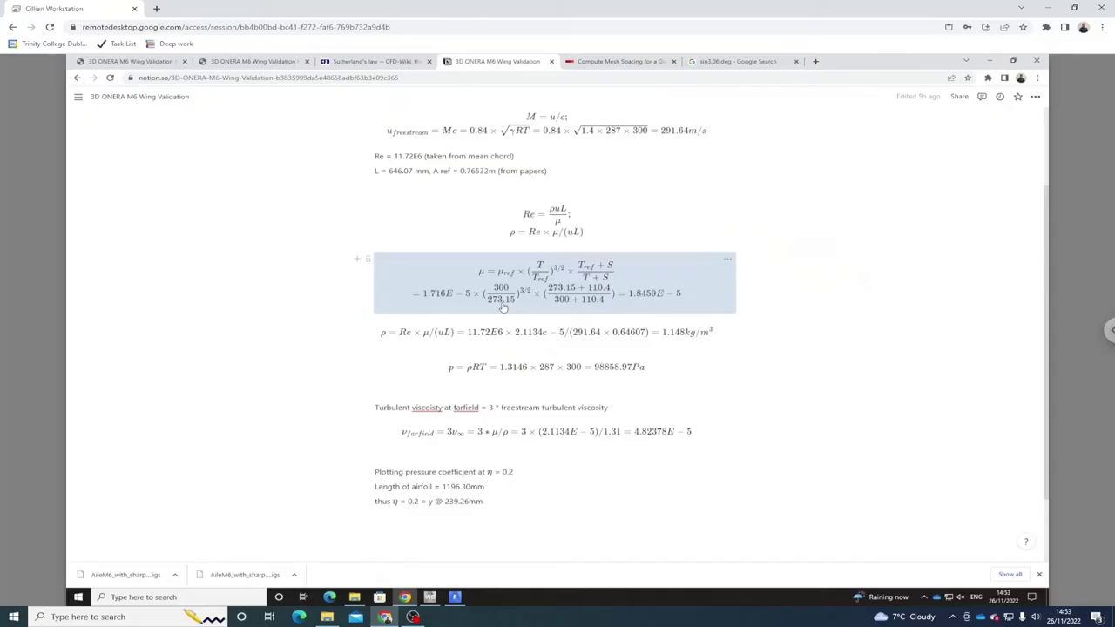
{"action": "left_click", "coordinate": [669, 285]}
{"action": "left_click", "coordinate": [562, 363]}
{"action": "left_click", "coordinate": [460, 381], "text": "shift"}
{"action": "left_click", "coordinate": [631, 324]}
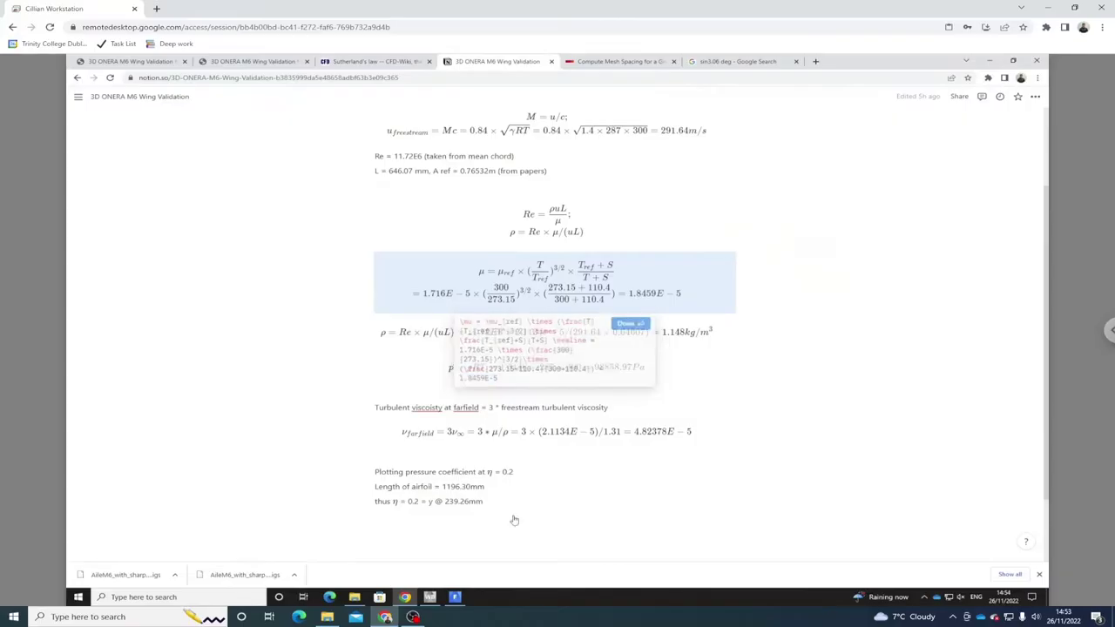
Switch back to Fluent and set the reference viscosity to 1.8459E-5 kg/(m s).
{"action": "left_click", "coordinate": [454, 597]}
{"action": "triple_click", "coordinate": [331, 301]}
{"action": "key", "text": "ctrl+v"}
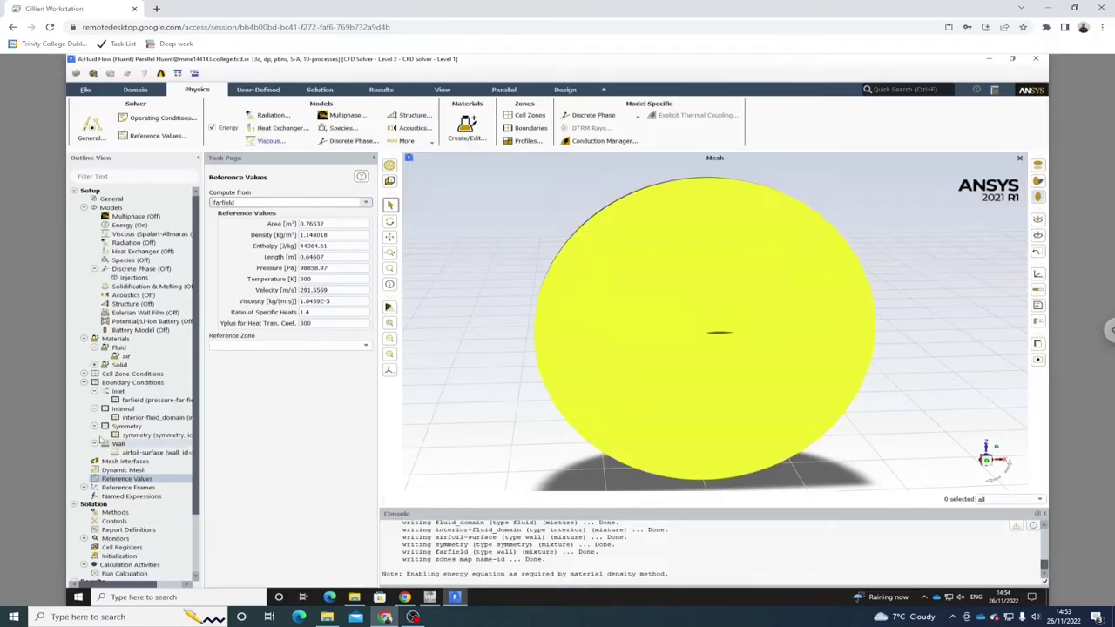
Create a new drag force report definition and select airfoil-surface as its zone.
{"action": "scroll", "coordinate": [130, 475], "scroll_direction": "down", "scroll_amount": 1}
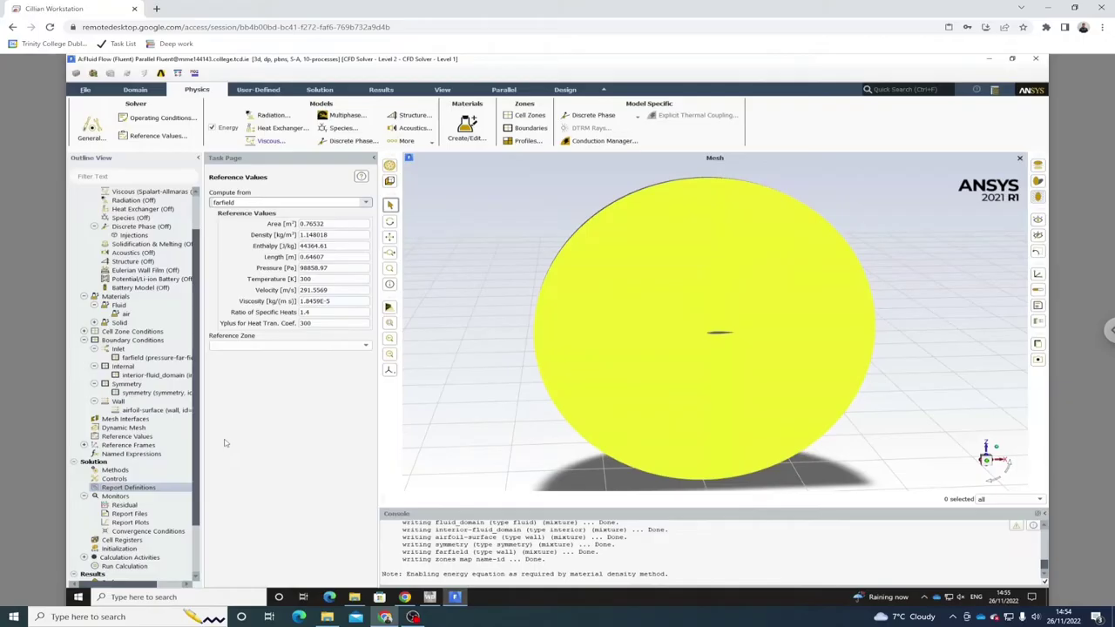
{"action": "right_click", "coordinate": [184, 488]}
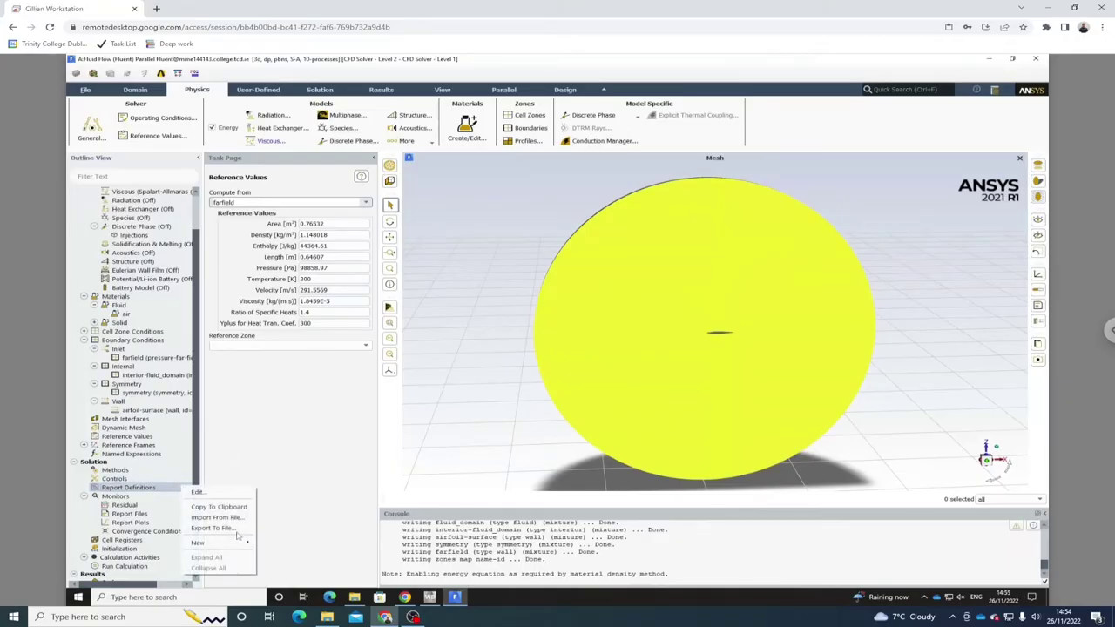
{"action": "mouse_move", "coordinate": [222, 542]}
{"action": "mouse_move", "coordinate": [290, 568]}
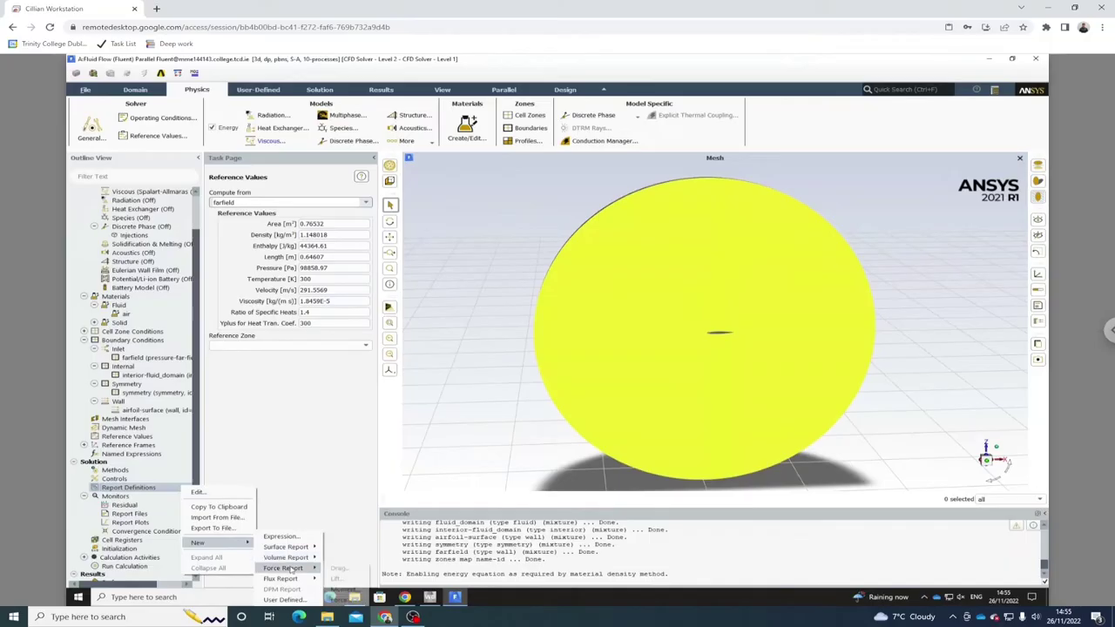
{"action": "left_click", "coordinate": [342, 567]}
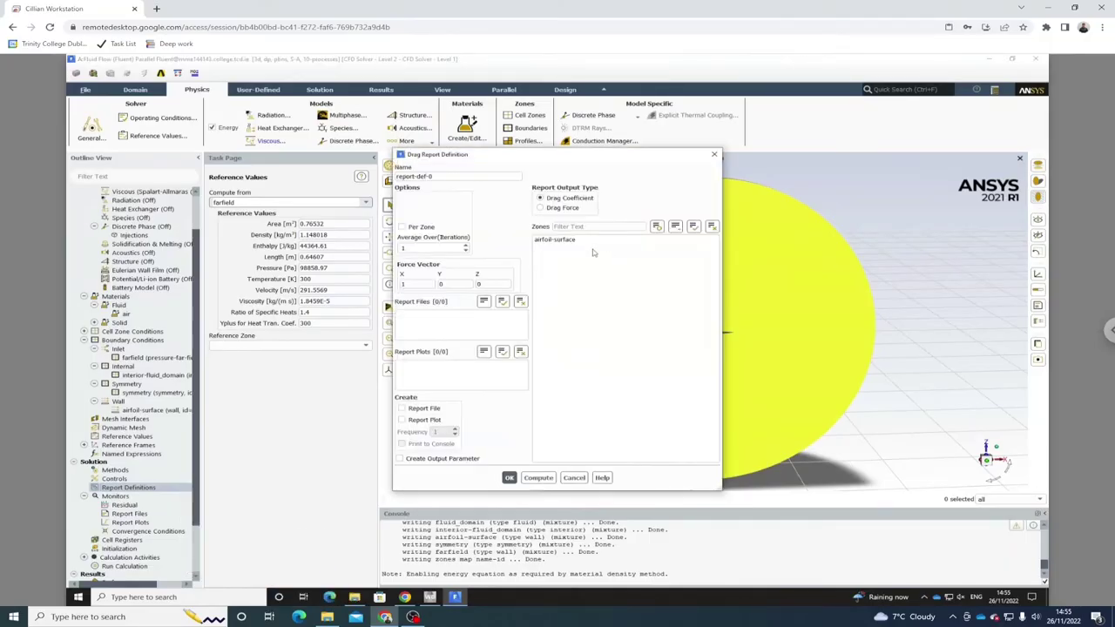
{"action": "left_click", "coordinate": [562, 239]}
Set the drag force vector's X component to 0.99857418112, taken from the cos 3.06 deg calculation in Chrome.
{"action": "double_click", "coordinate": [430, 285]}
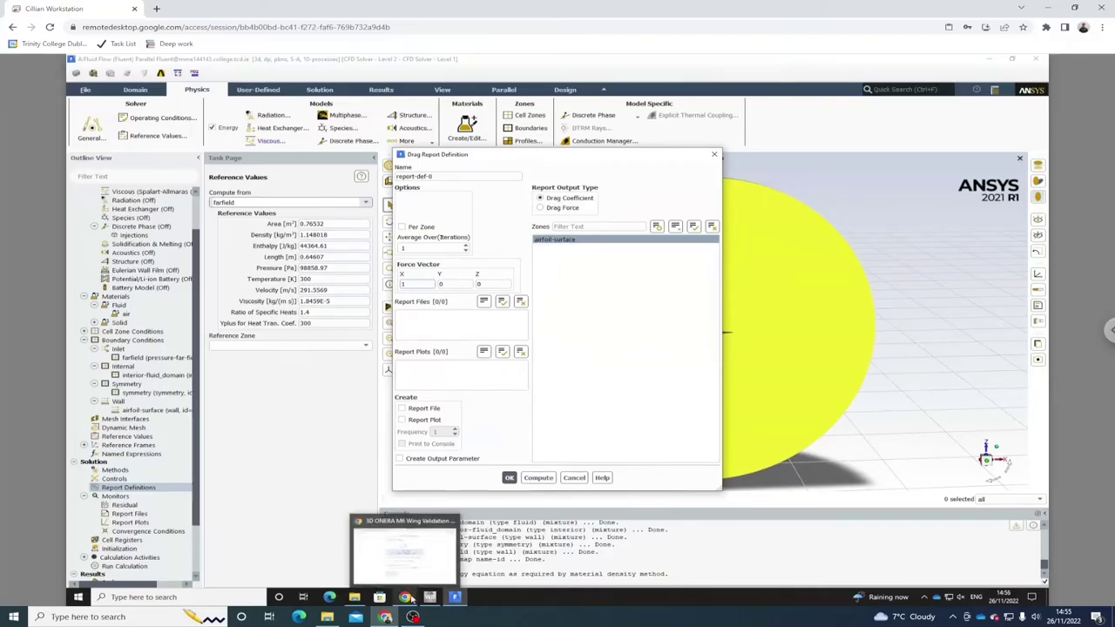
{"action": "left_click", "coordinate": [407, 598]}
{"action": "left_click", "coordinate": [747, 62]}
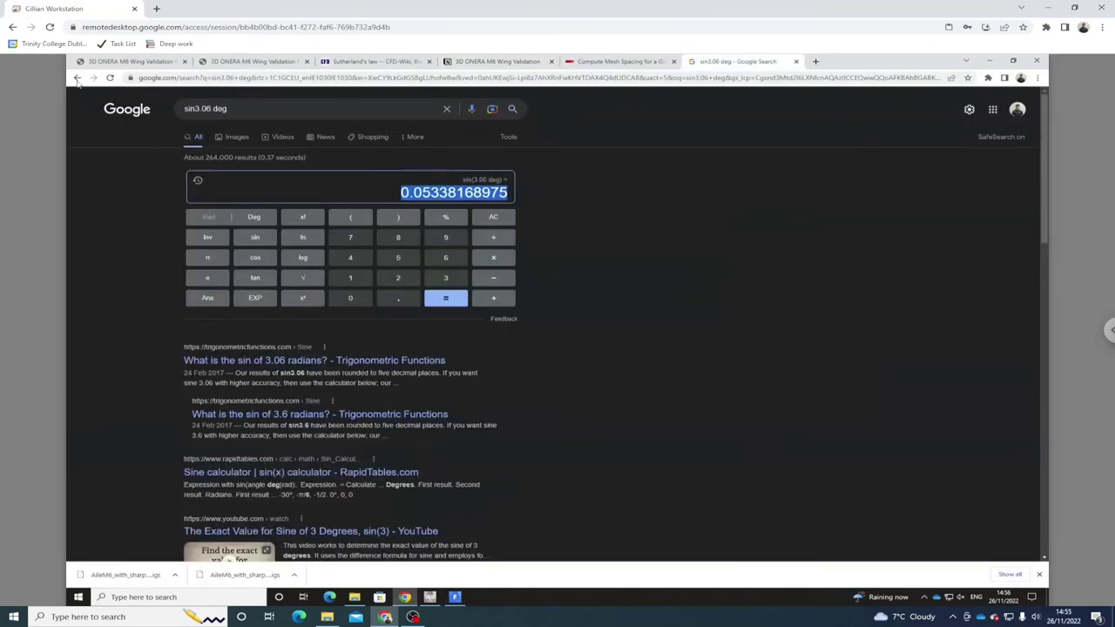
{"action": "left_click", "coordinate": [77, 78]}
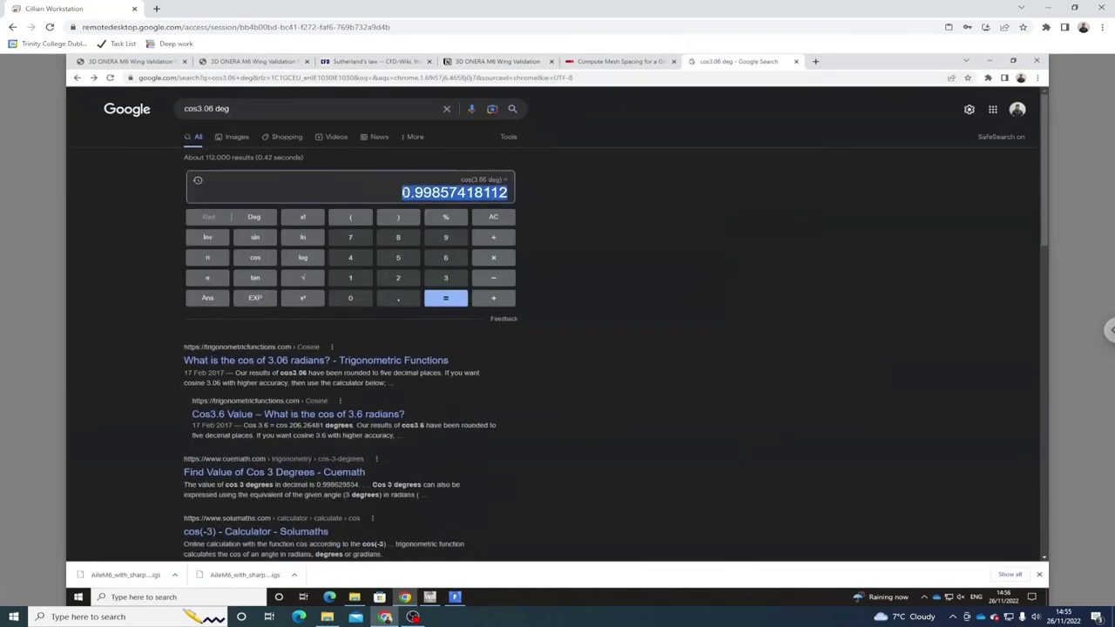
{"action": "left_click", "coordinate": [454, 597]}
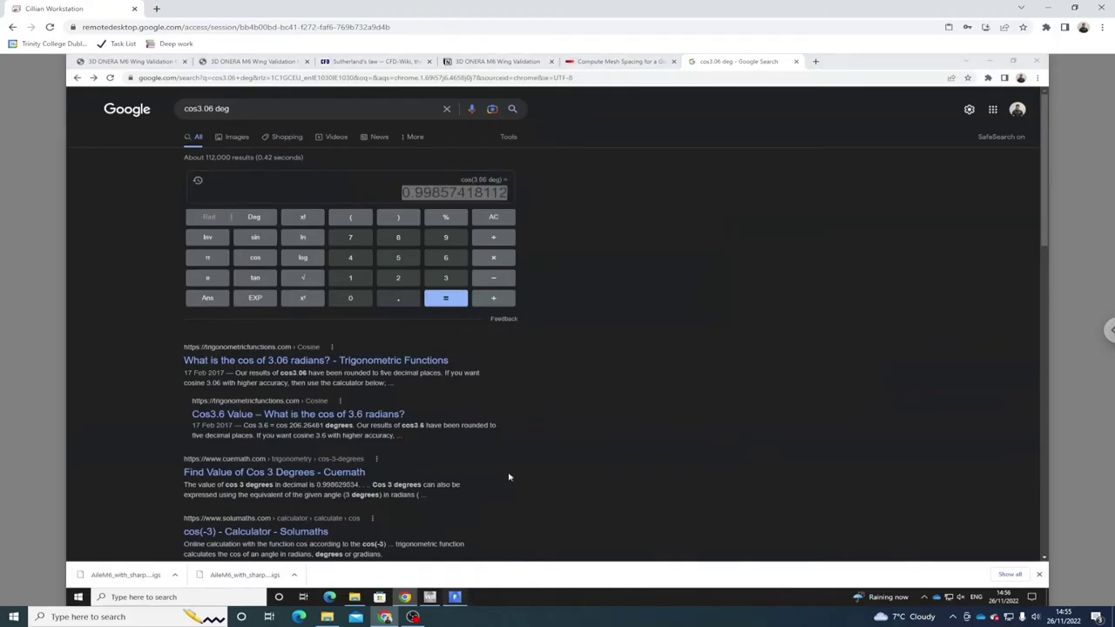
{"action": "double_click", "coordinate": [417, 284]}
{"action": "type", "text": "0.99857418112"}
Set the drag force vector's Z component to 0.05338168975, copied from the sin 3.06 deg calculation in Chrome.
{"action": "double_click", "coordinate": [481, 284]}
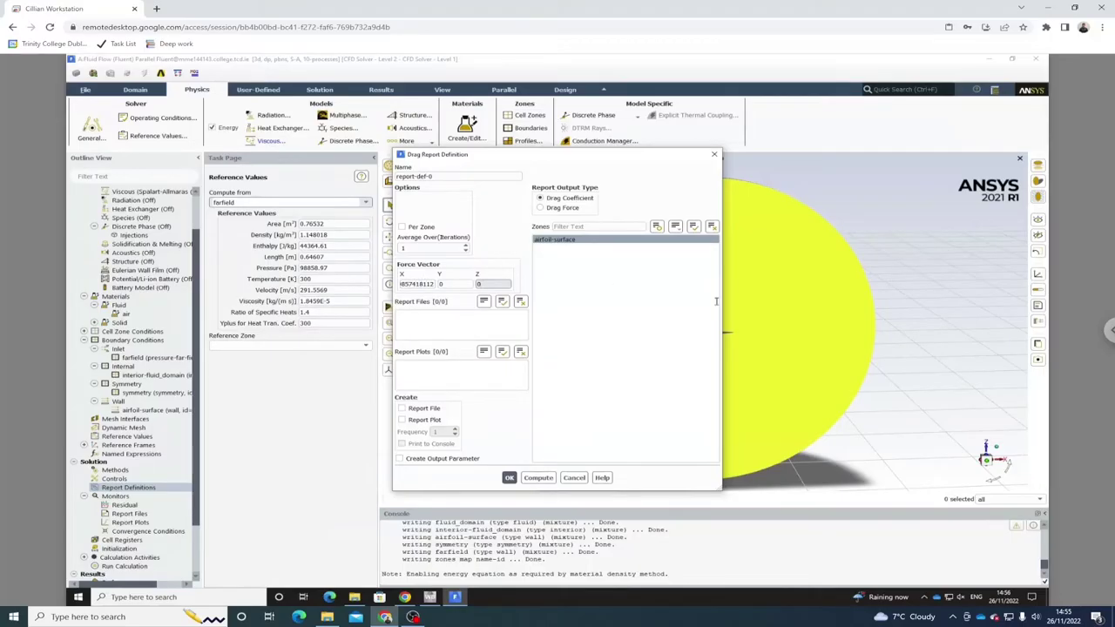
{"action": "left_click", "coordinate": [405, 596]}
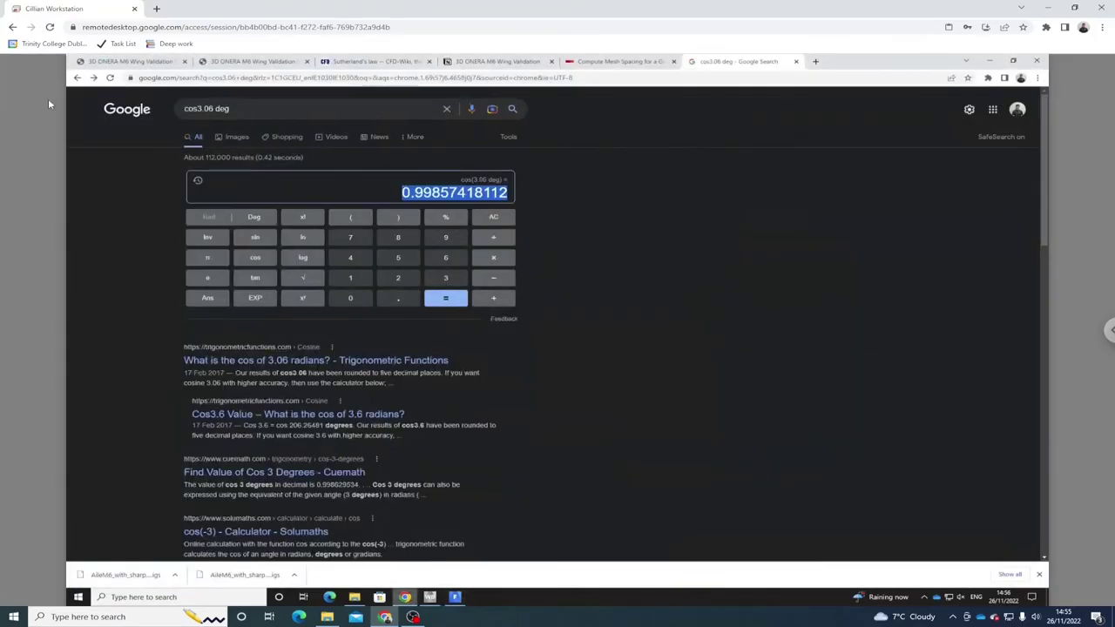
{"action": "left_click", "coordinate": [79, 77]}
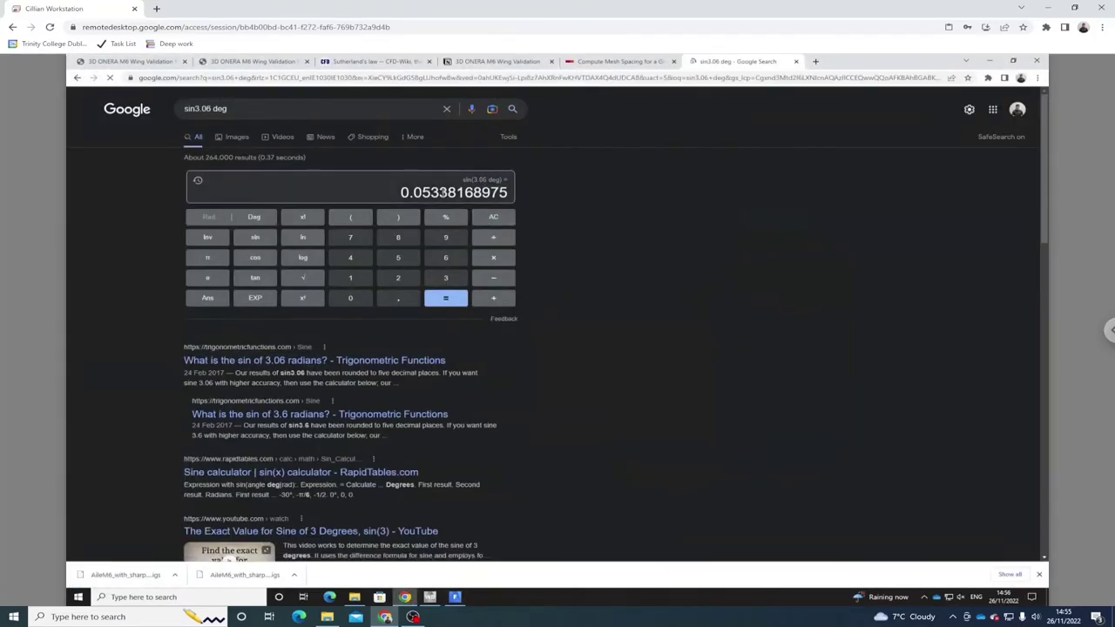
{"action": "left_click_drag", "start_coordinate": [406, 193], "coordinate": [522, 205]}
{"action": "key", "text": "ctrl+c"}
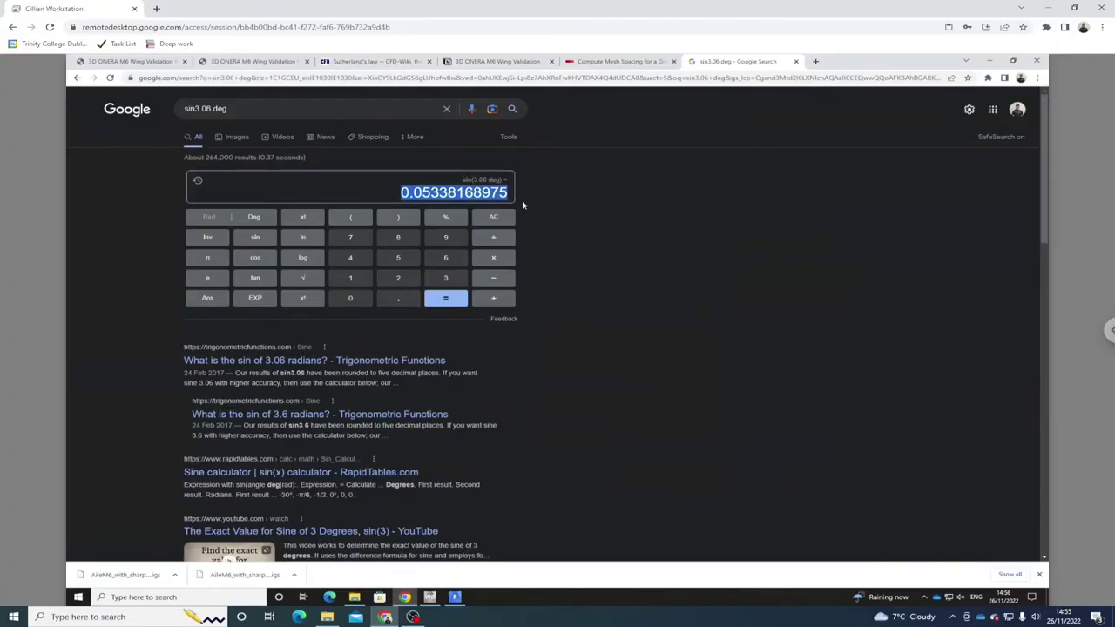
{"action": "left_click", "coordinate": [455, 597]}
{"action": "left_click", "coordinate": [492, 284]}
{"action": "key", "text": "ctrl+v"}
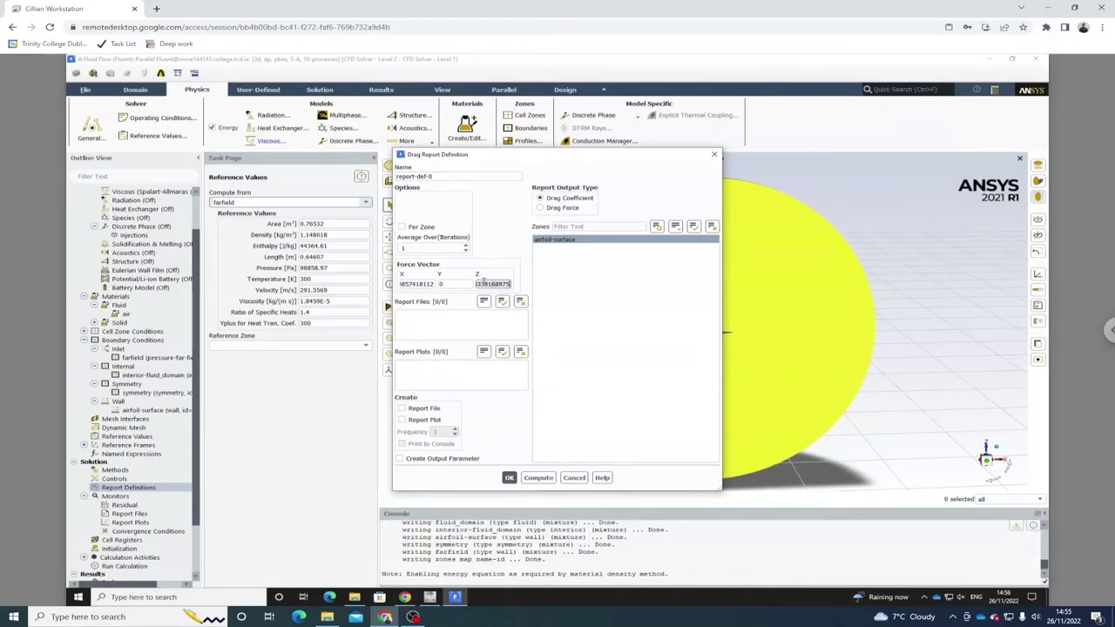
Name the drag report drag_coeff, enable its report file, report plot and console printing, and accept the definition.
{"action": "left_click", "coordinate": [414, 176]}
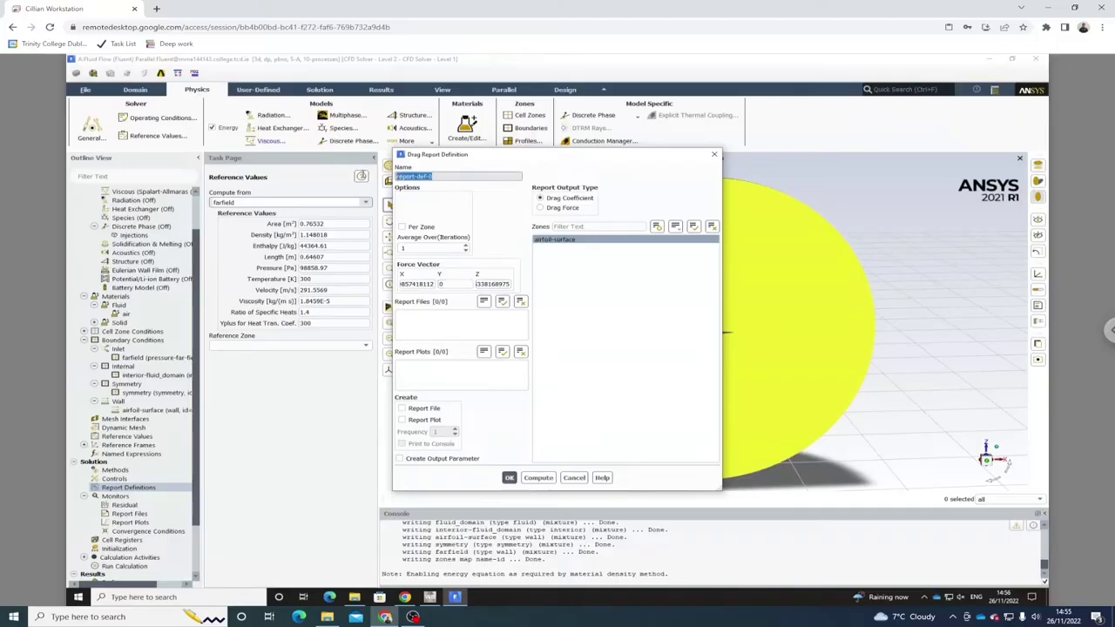
{"action": "type", "text": "drag_c"}
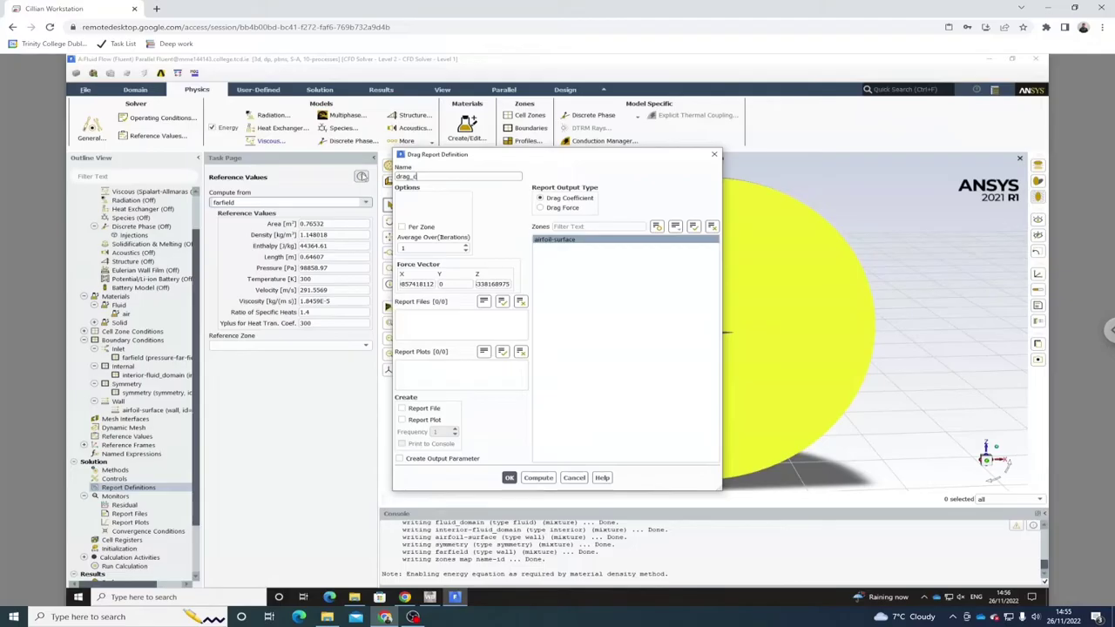
{"action": "type", "text": "oeff"}
{"action": "left_click", "coordinate": [423, 408]}
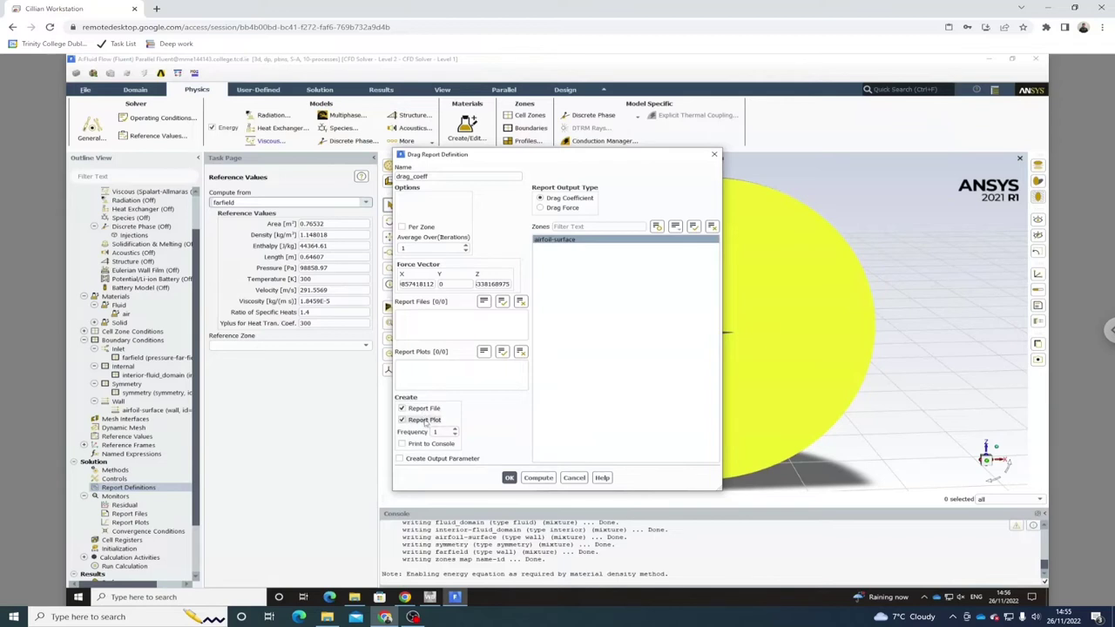
{"action": "left_click", "coordinate": [426, 444]}
{"action": "left_click", "coordinate": [510, 479]}
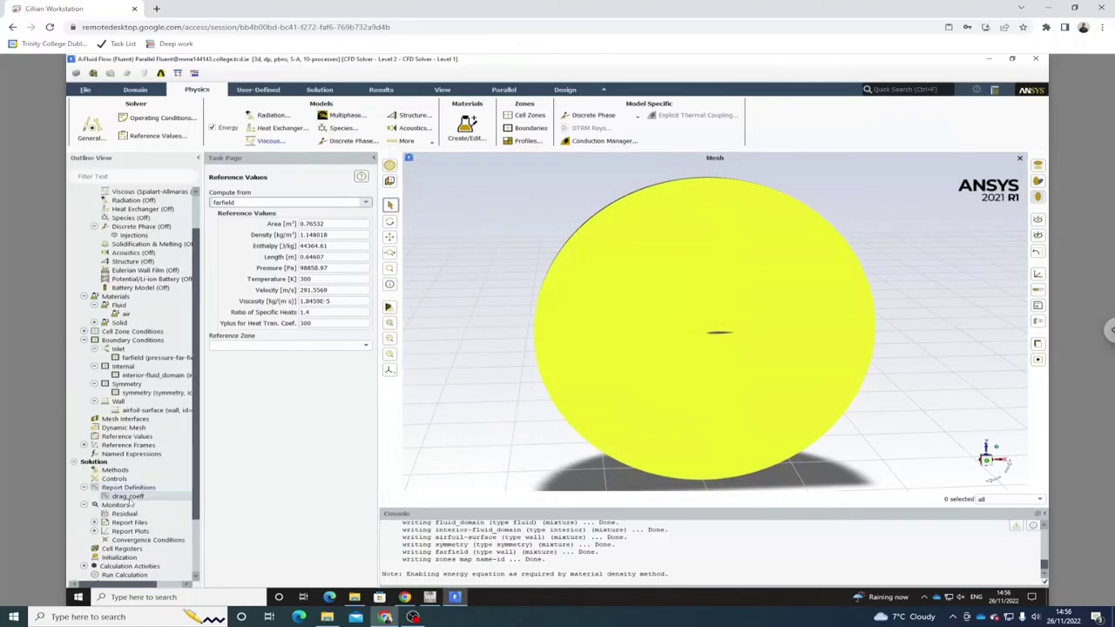
Create a new lift force report definition and select airfoil-surface as its zone.
{"action": "scroll", "coordinate": [129, 496], "scroll_direction": "down", "scroll_amount": 2}
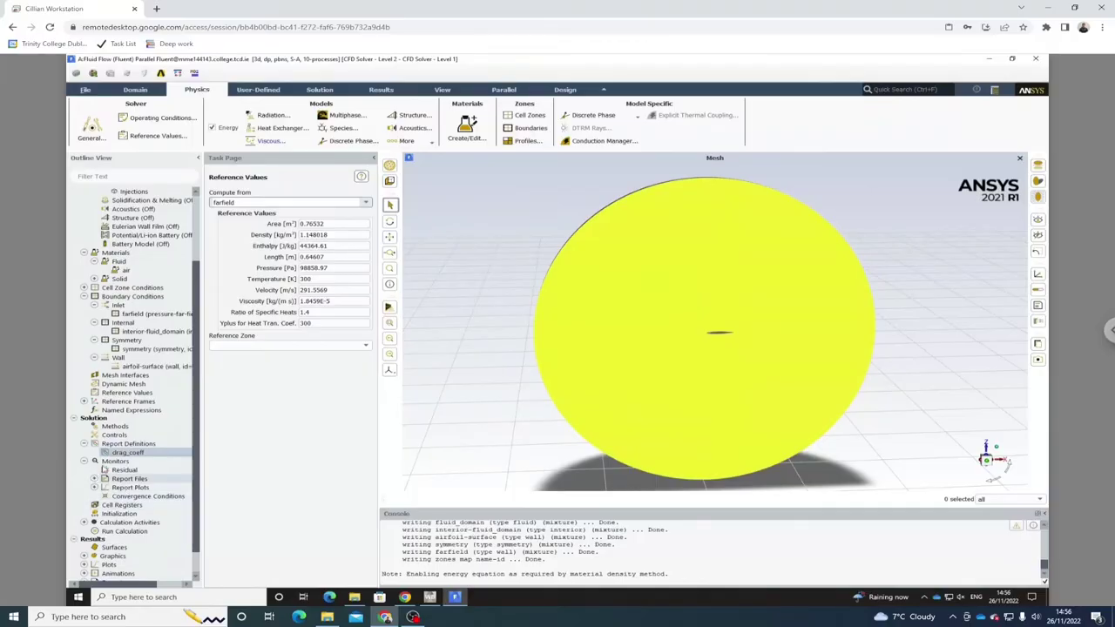
{"action": "left_click", "coordinate": [94, 478]}
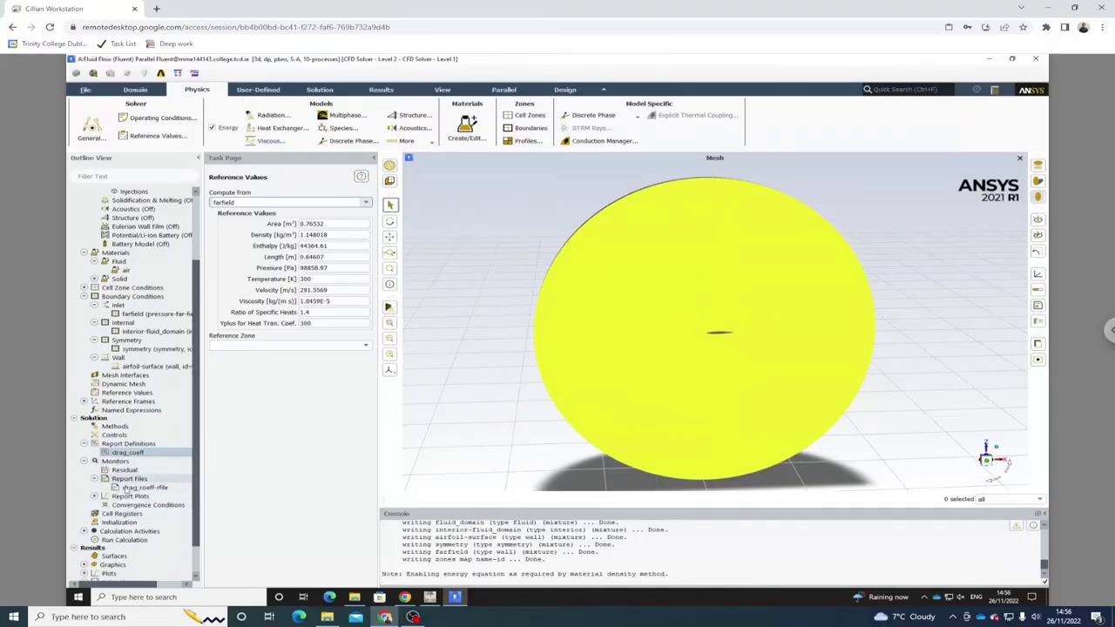
{"action": "right_click", "coordinate": [146, 445]}
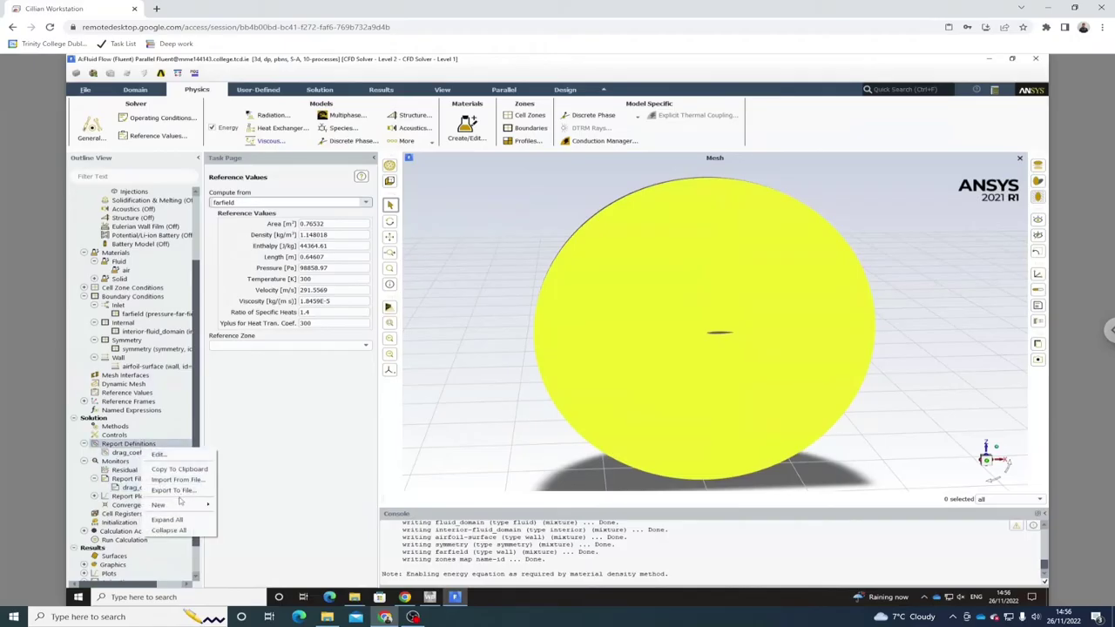
{"action": "mouse_move", "coordinate": [188, 505]}
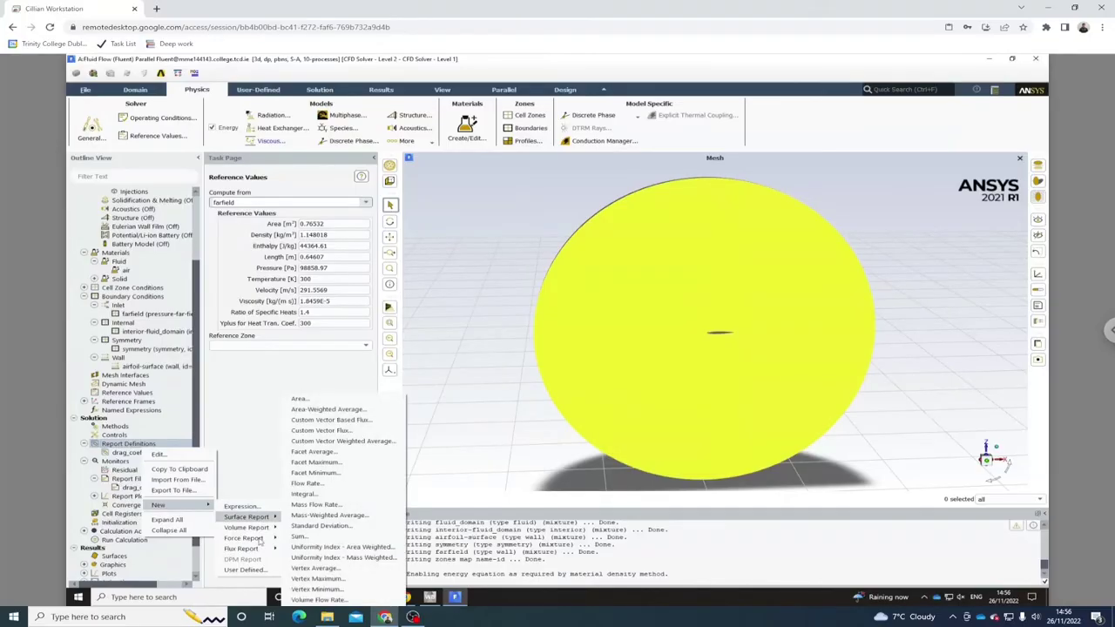
{"action": "mouse_move", "coordinate": [259, 544]}
{"action": "left_click", "coordinate": [298, 549]}
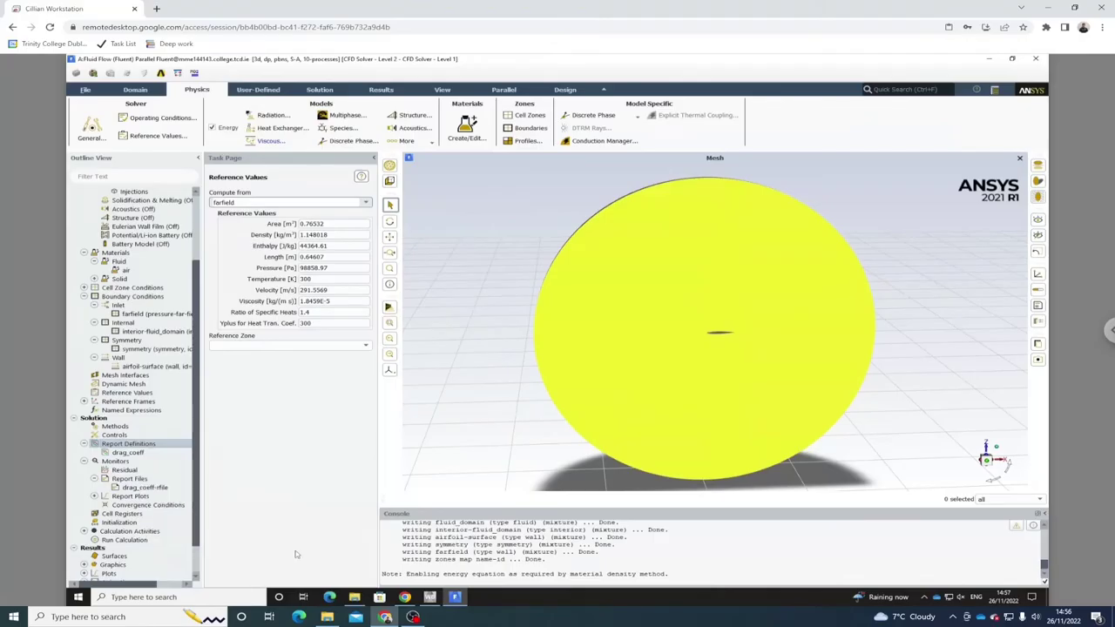
{"action": "left_click", "coordinate": [558, 240]}
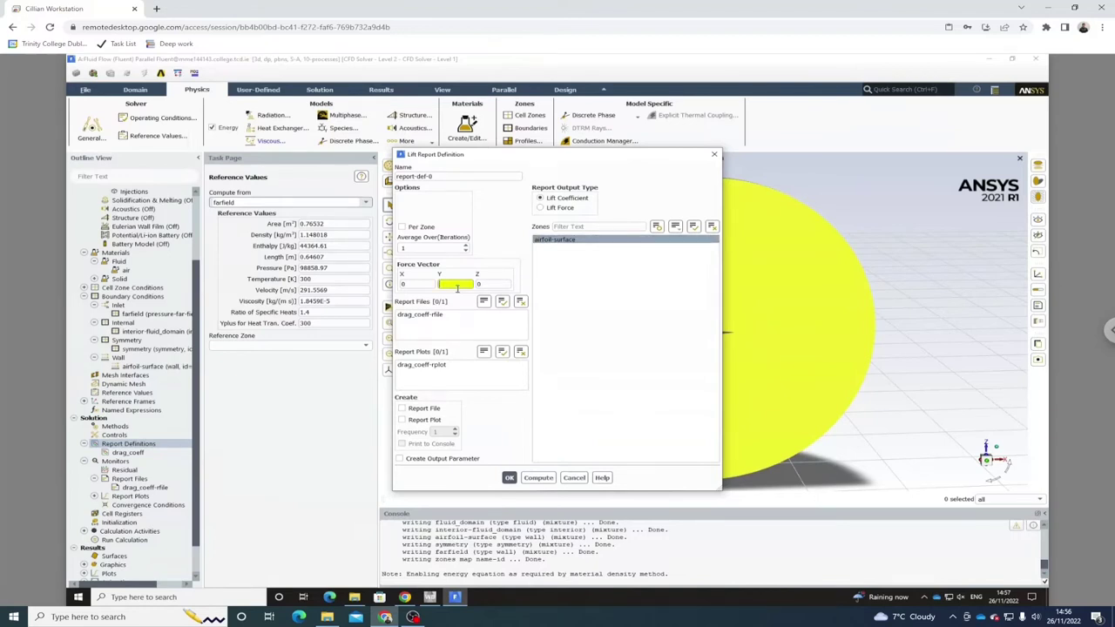
Set the lift force vector's X component to 0.05338168975, the sine of 3.06 degrees shown in Chrome, with Y at 0.
{"action": "key", "text": "Tab"}
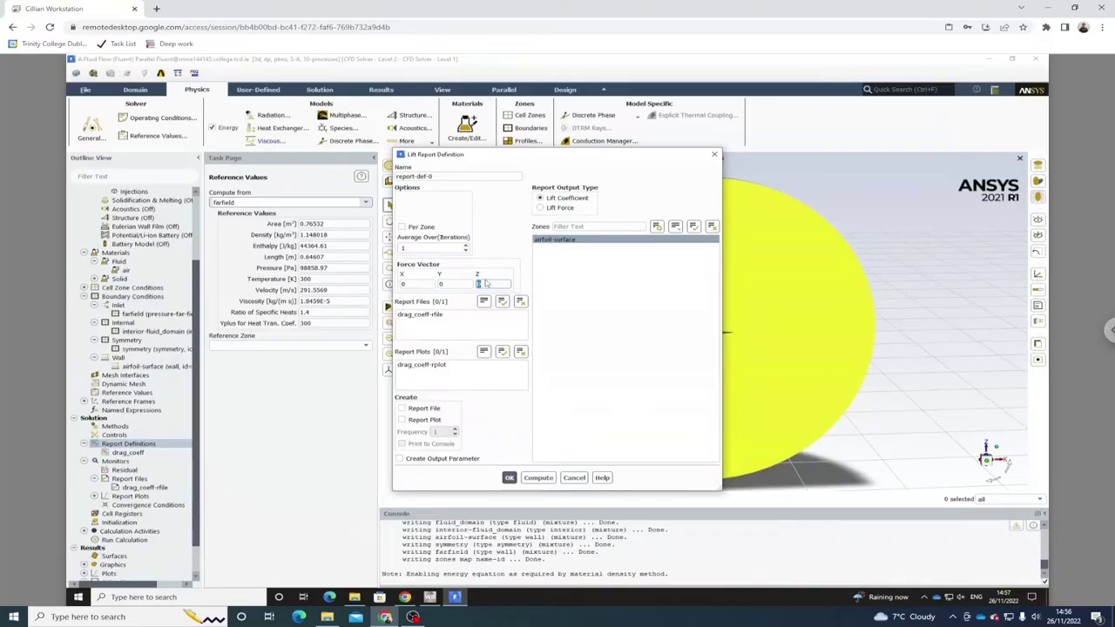
{"action": "double_click", "coordinate": [426, 284]}
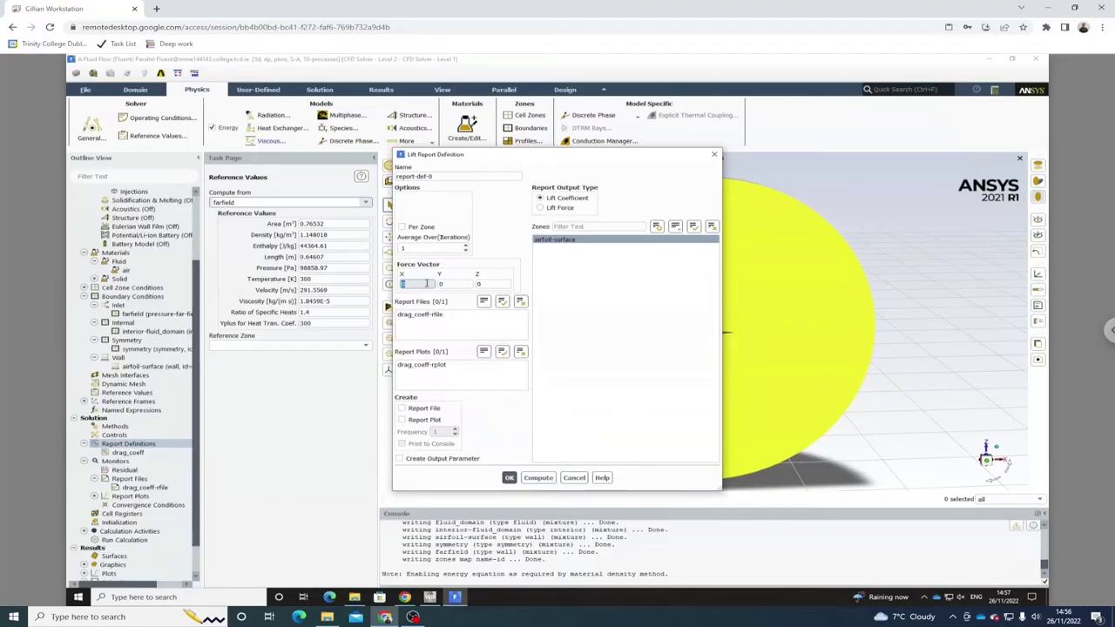
{"action": "double_click", "coordinate": [481, 284]}
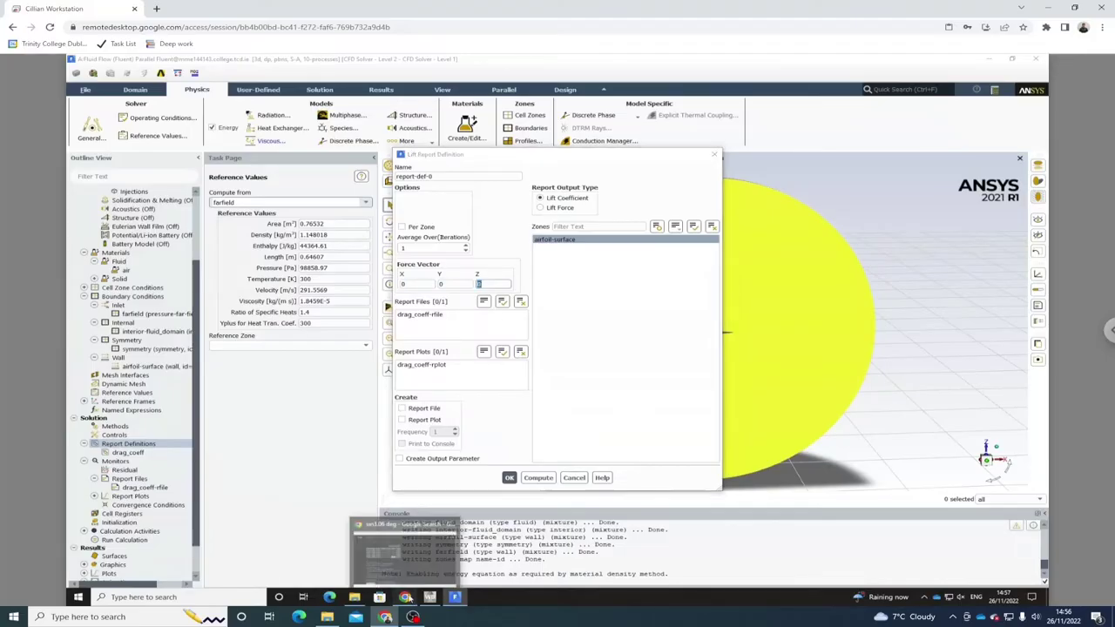
{"action": "left_click", "coordinate": [406, 597]}
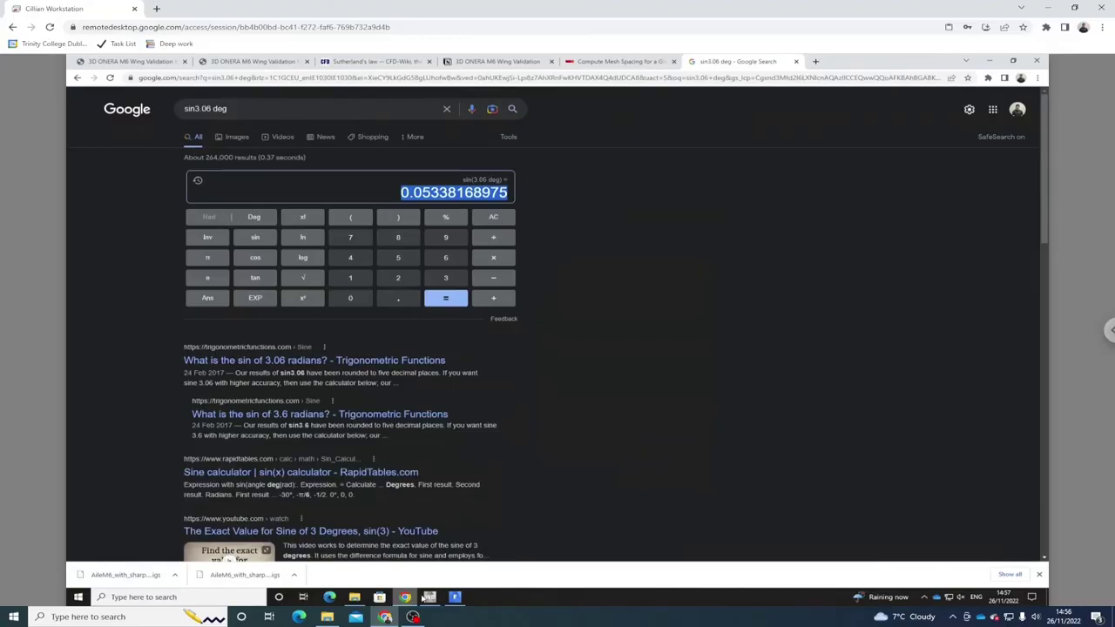
{"action": "mouse_move", "coordinate": [455, 596]}
{"action": "left_click", "coordinate": [457, 546]}
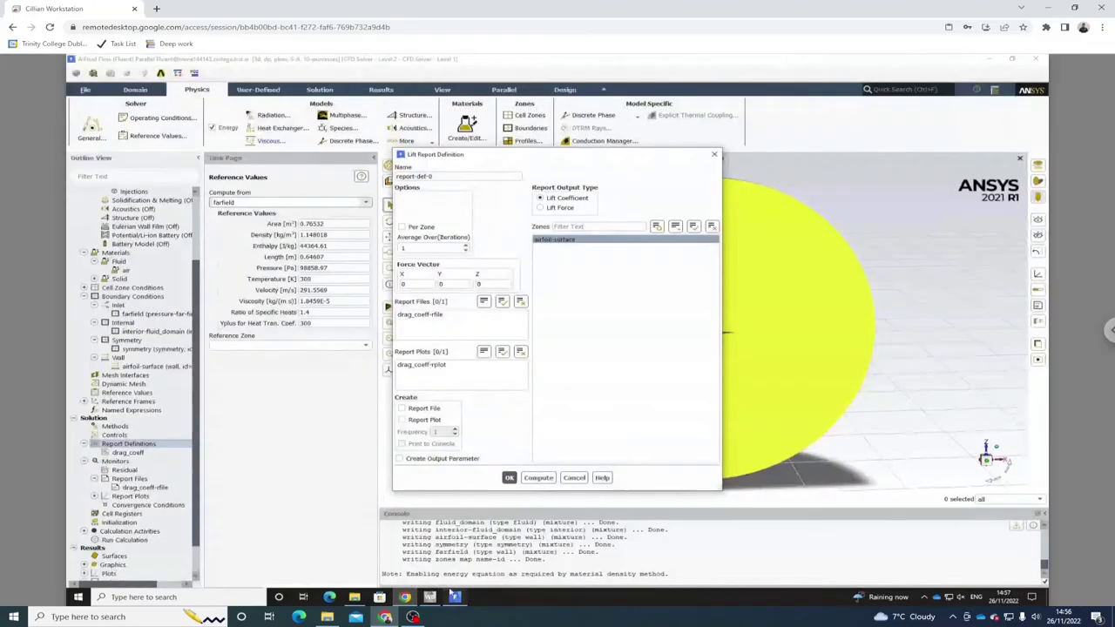
{"action": "double_click", "coordinate": [409, 284]}
{"action": "key", "text": "BackSpace"}
{"action": "key", "text": "ctrl+v"}
Set the lift force vector's Z component to 0.99857418112, copied from the cos 3.06 deg calculation in Chrome.
{"action": "double_click", "coordinate": [481, 285]}
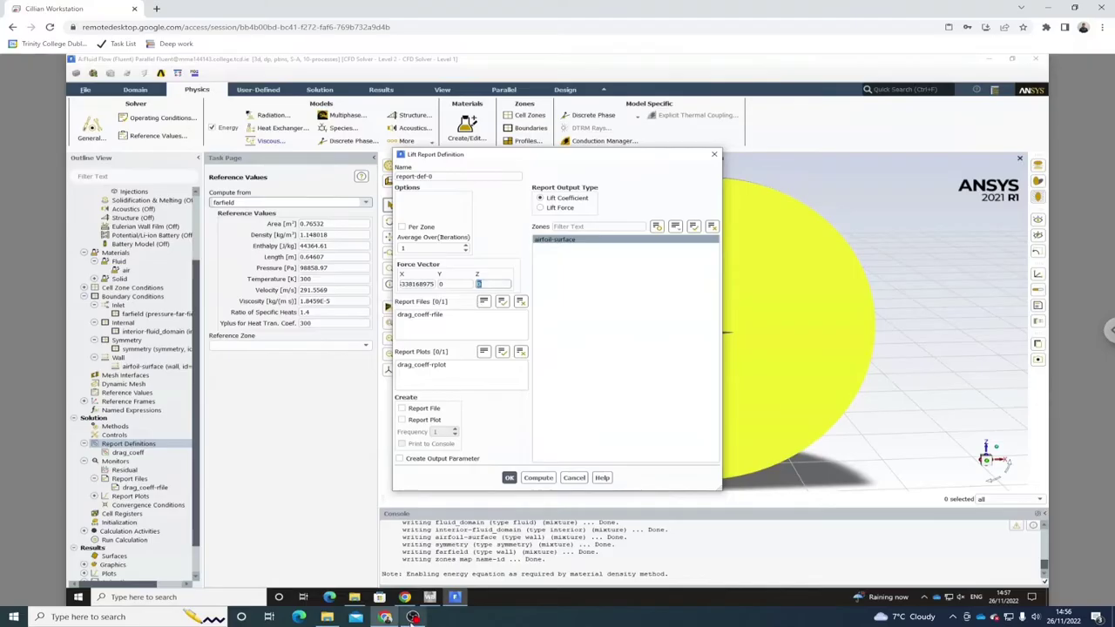
{"action": "left_click", "coordinate": [405, 596]}
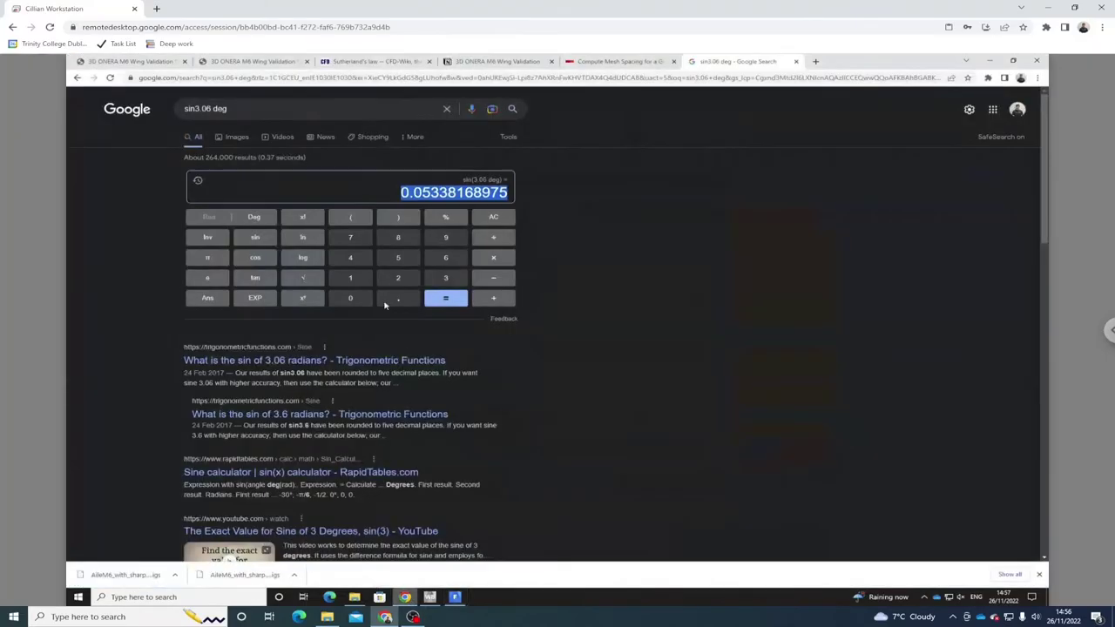
{"action": "left_click", "coordinate": [76, 78]}
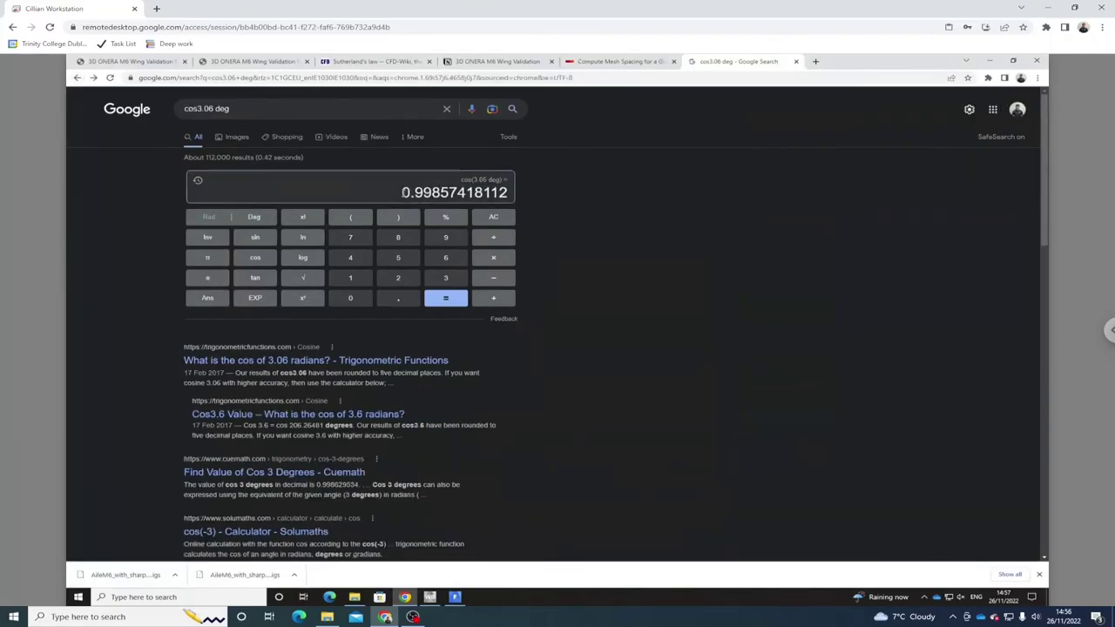
{"action": "left_click_drag", "start_coordinate": [401, 192], "coordinate": [514, 210]}
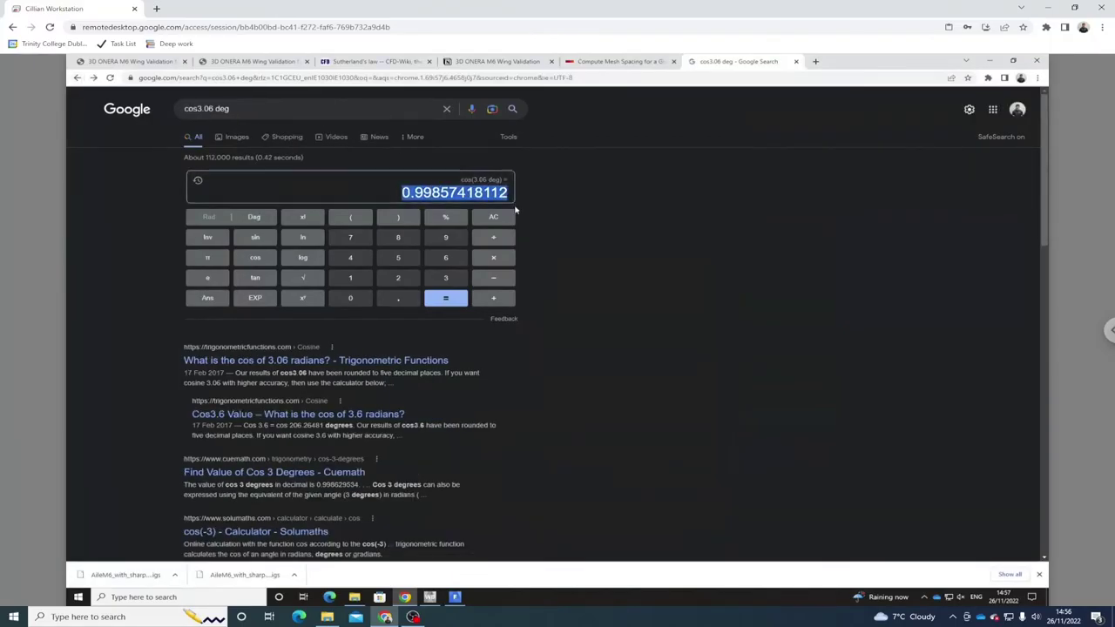
{"action": "left_click", "coordinate": [455, 598]}
{"action": "double_click", "coordinate": [500, 285]}
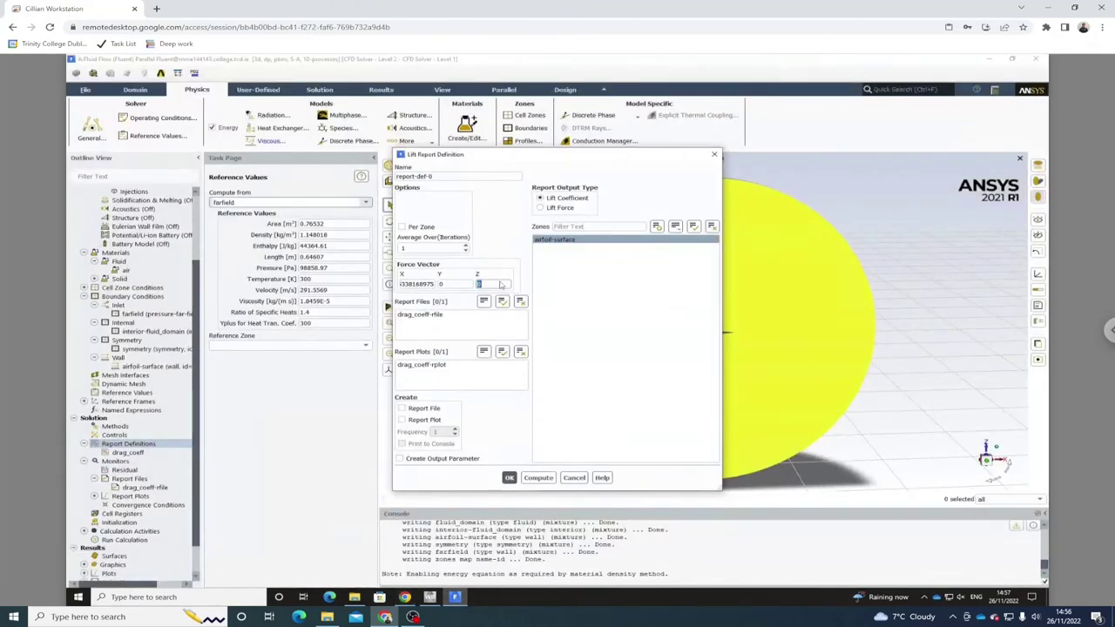
{"action": "key", "text": "ctrl+v"}
Name the lift report lift_coeff, enable its report file, report plot and console printing, and accept the definition.
{"action": "left_click", "coordinate": [450, 175]}
{"action": "double_click", "coordinate": [451, 175]}
{"action": "type", "text": "lift"}
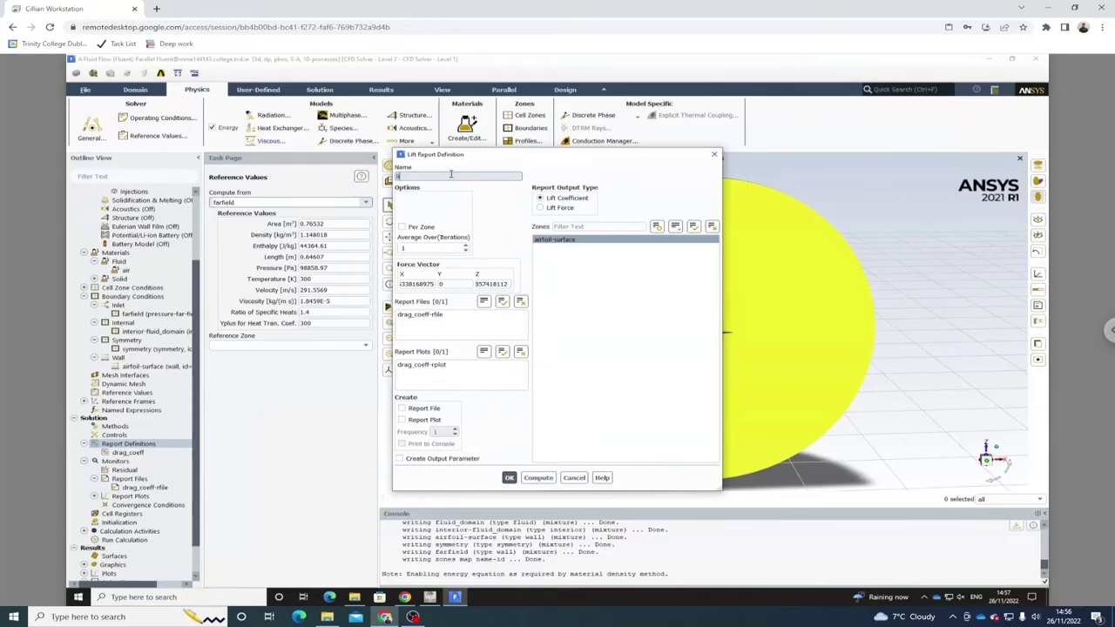
{"action": "type", "text": "_coeff"}
{"action": "left_click", "coordinate": [418, 409]}
{"action": "left_click", "coordinate": [423, 420]}
{"action": "left_click", "coordinate": [421, 443]}
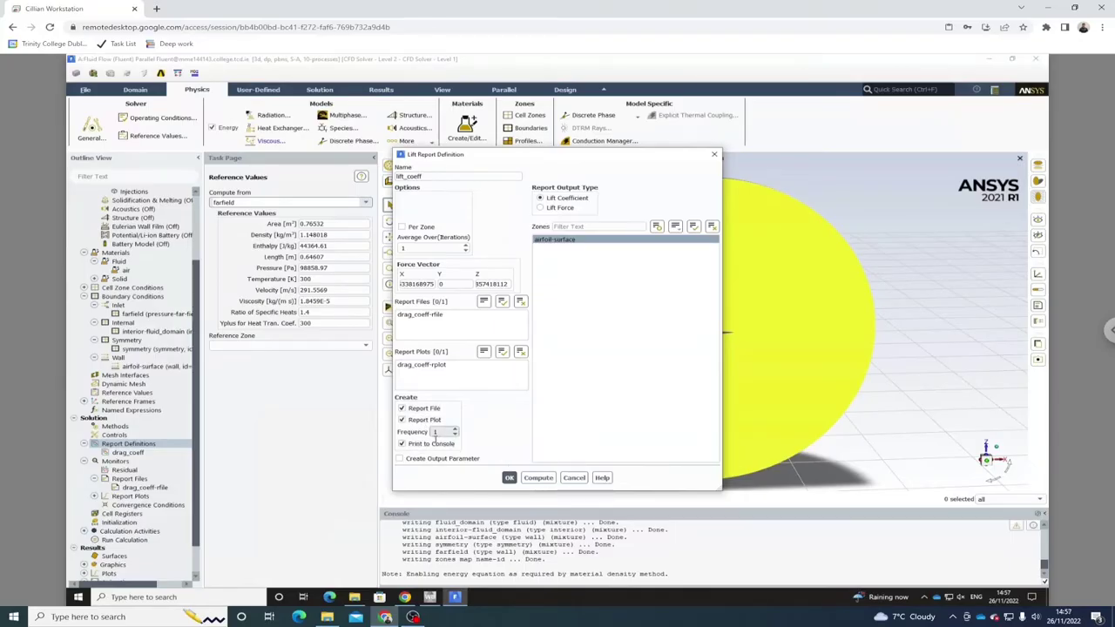
{"action": "left_click", "coordinate": [509, 477]}
{"action": "scroll", "coordinate": [140, 480], "scroll_direction": "down", "scroll_amount": 2}
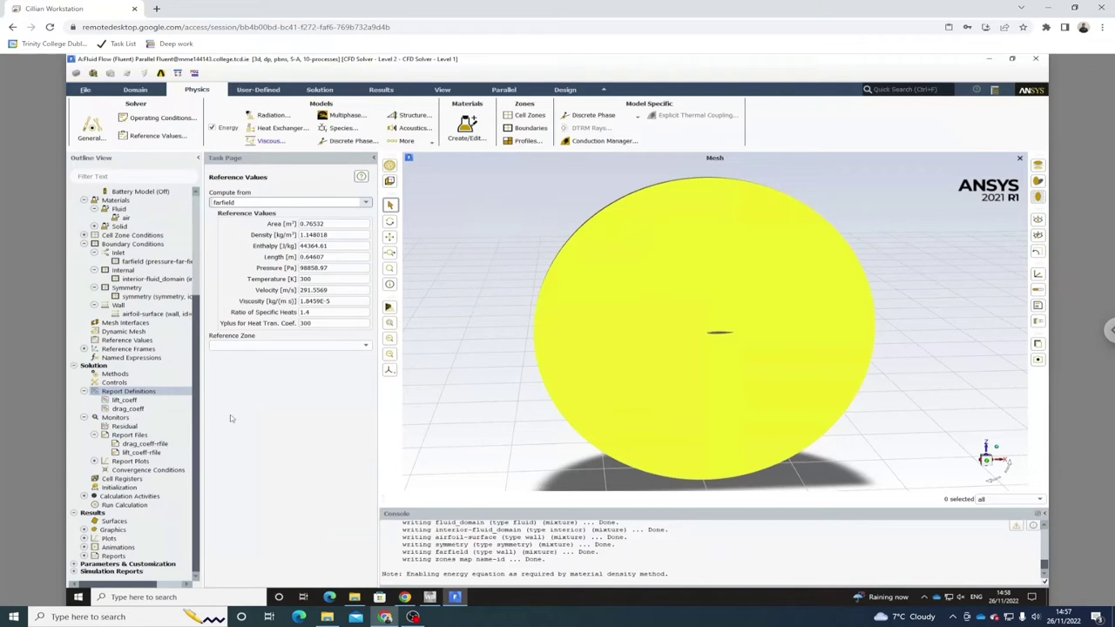
Examine the Default Format for I/O options in the general preferences and close them without changes.
{"action": "left_click", "coordinate": [86, 90]}
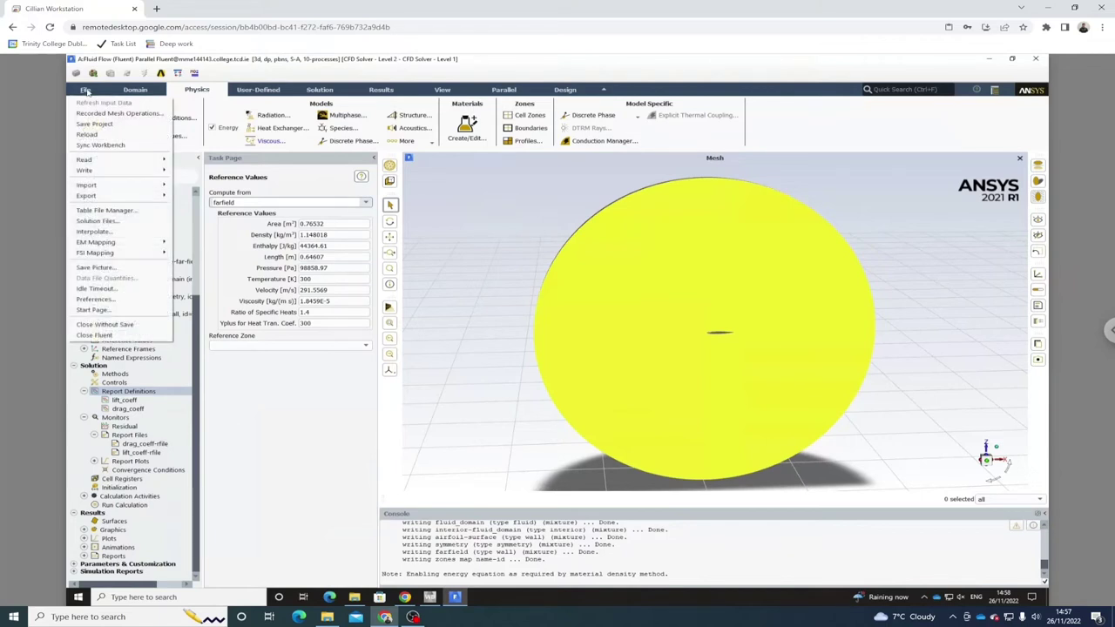
{"action": "left_click", "coordinate": [103, 307]}
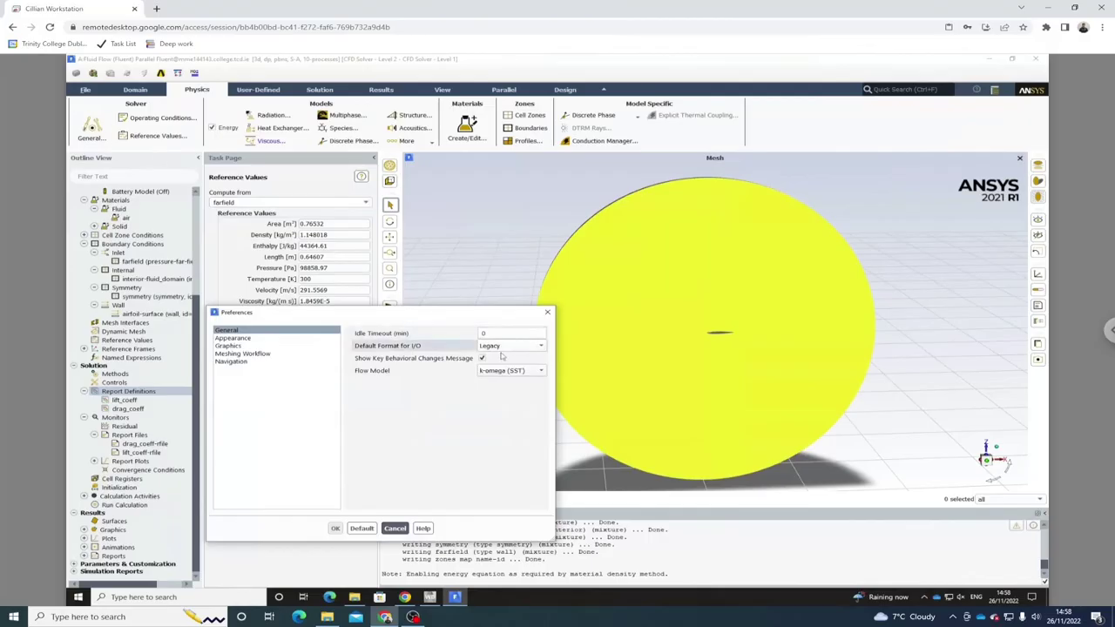
{"action": "left_click", "coordinate": [533, 346]}
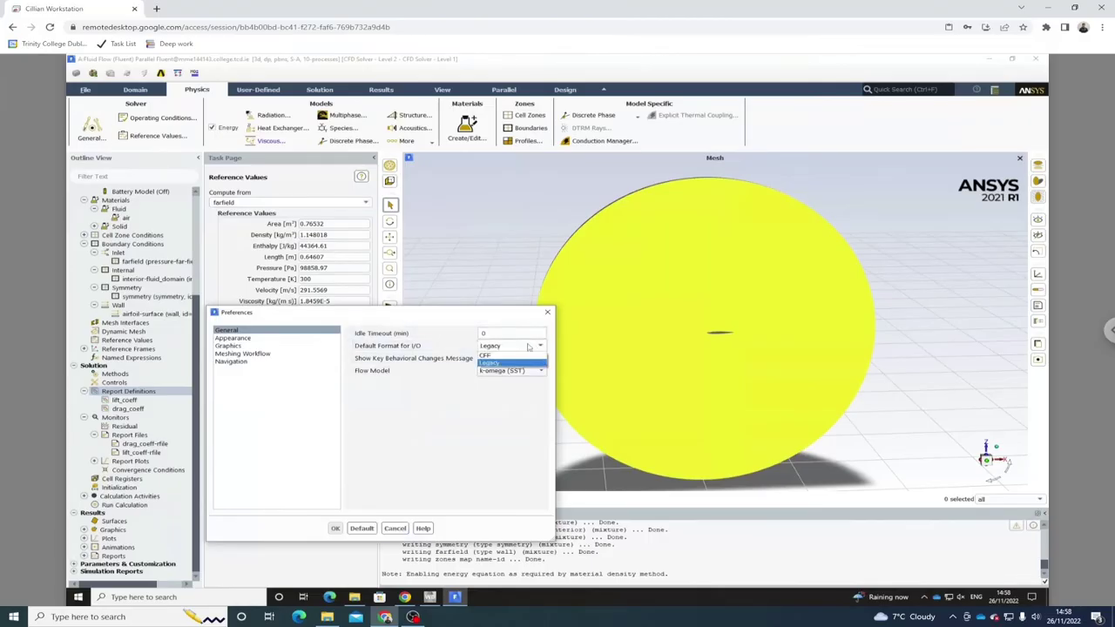
{"action": "left_click", "coordinate": [431, 409]}
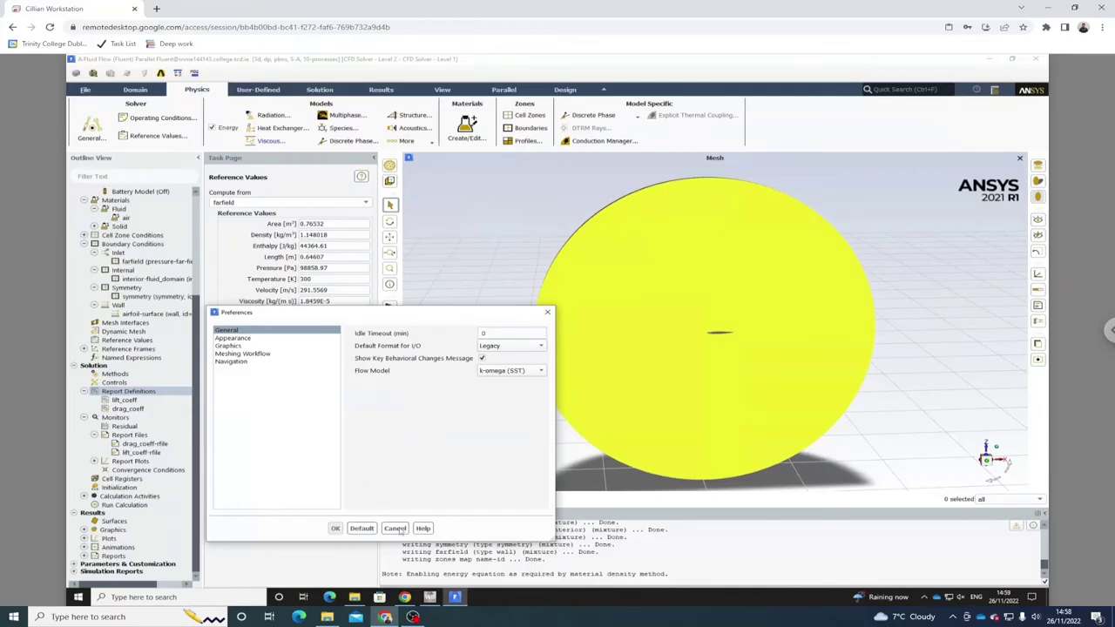
{"action": "left_click", "coordinate": [371, 531]}
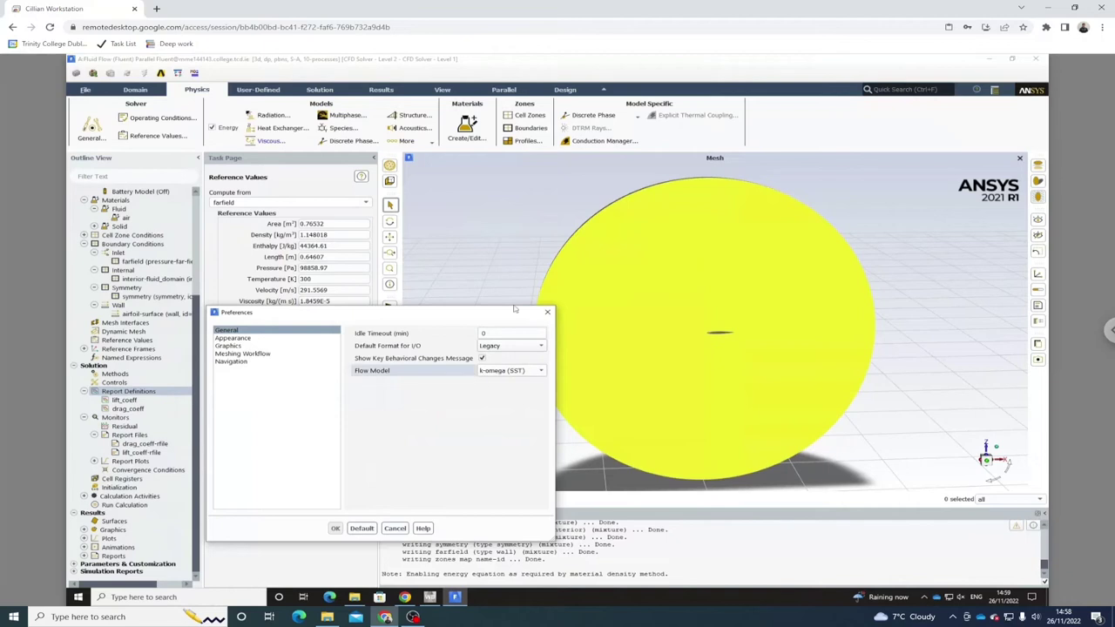
{"action": "left_click", "coordinate": [395, 529]}
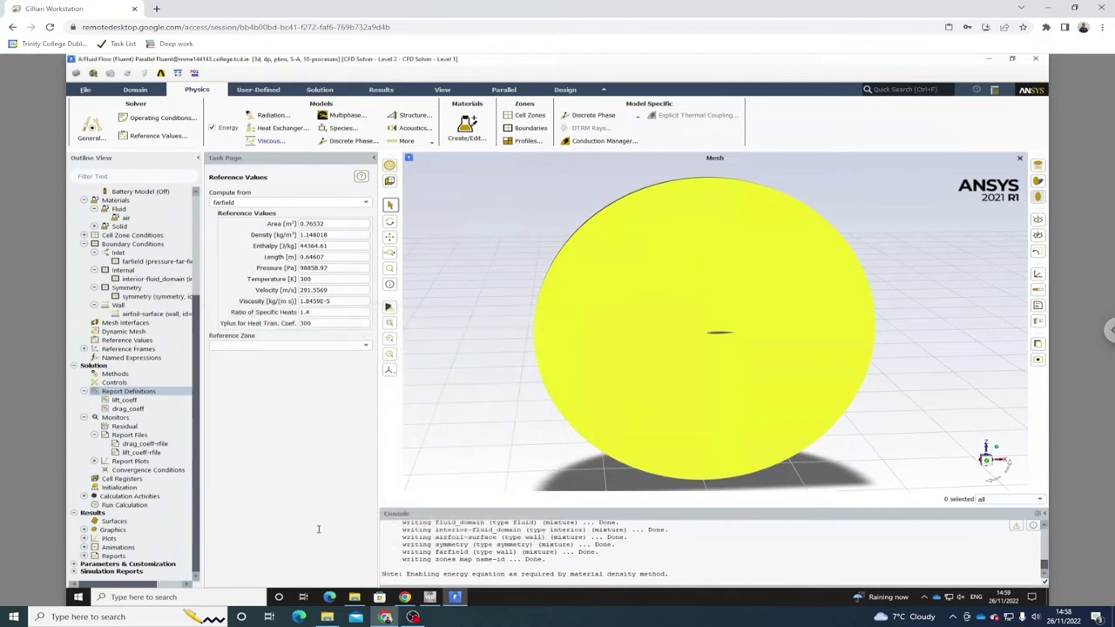
Initialize the solution using Standard Initialization with values computed from farfield.
{"action": "left_click", "coordinate": [125, 503]}
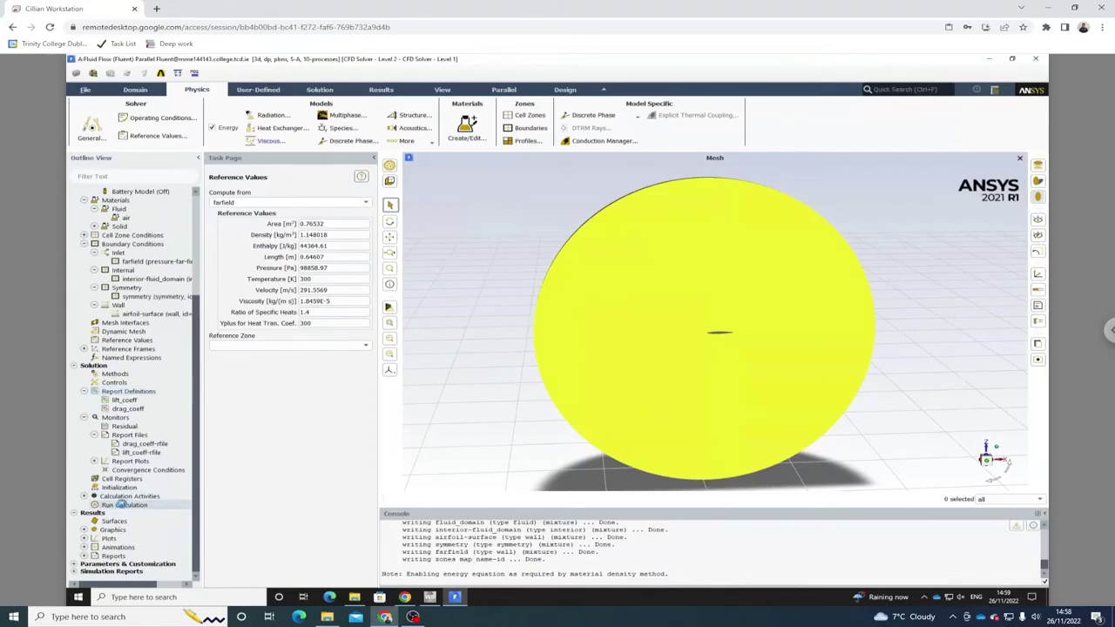
{"action": "double_click", "coordinate": [123, 504]}
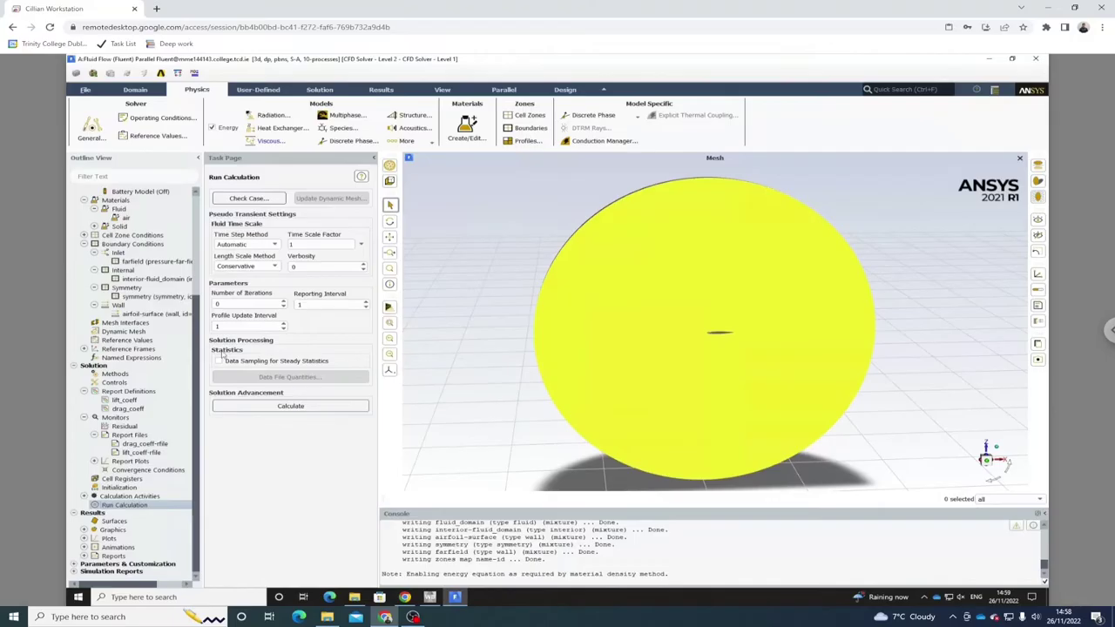
{"action": "left_click", "coordinate": [307, 92]}
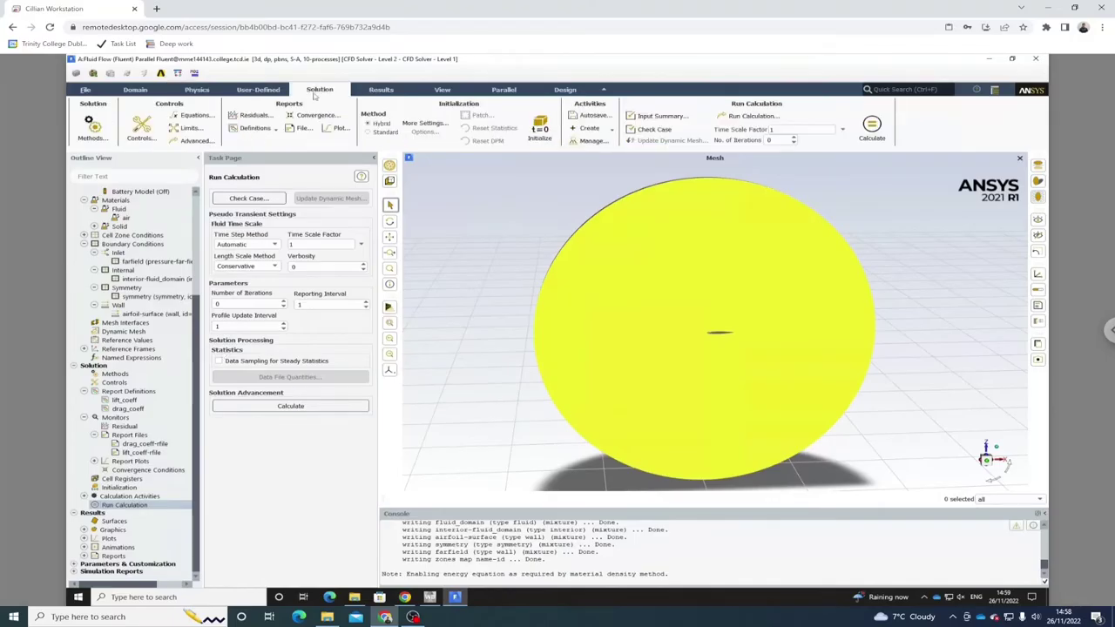
{"action": "left_click", "coordinate": [119, 488]}
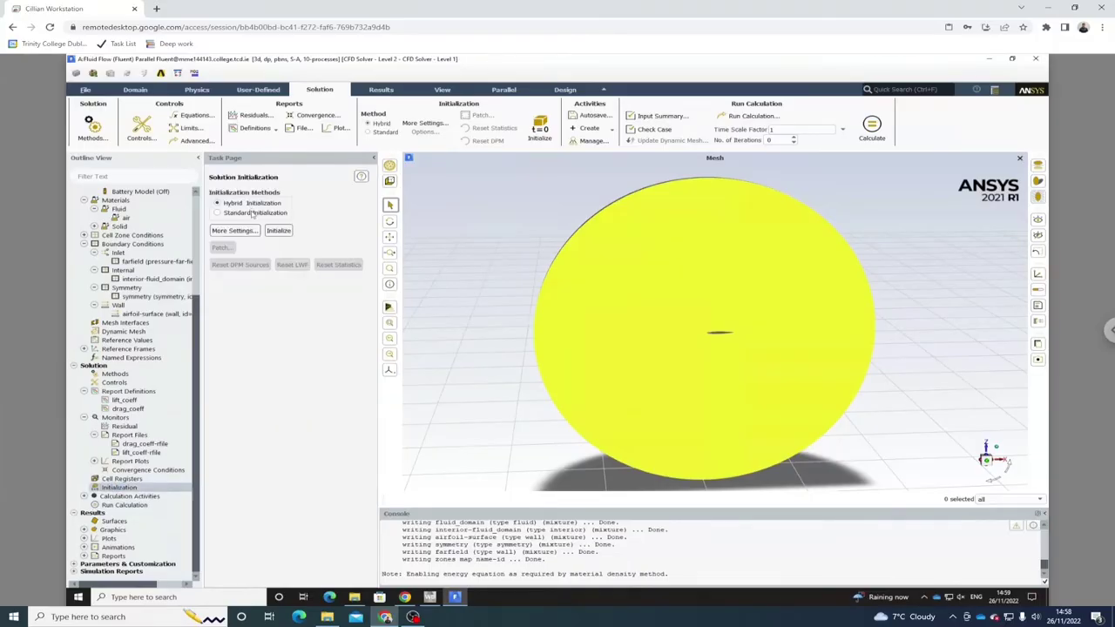
{"action": "left_click", "coordinate": [251, 212]}
{"action": "left_click", "coordinate": [261, 235]}
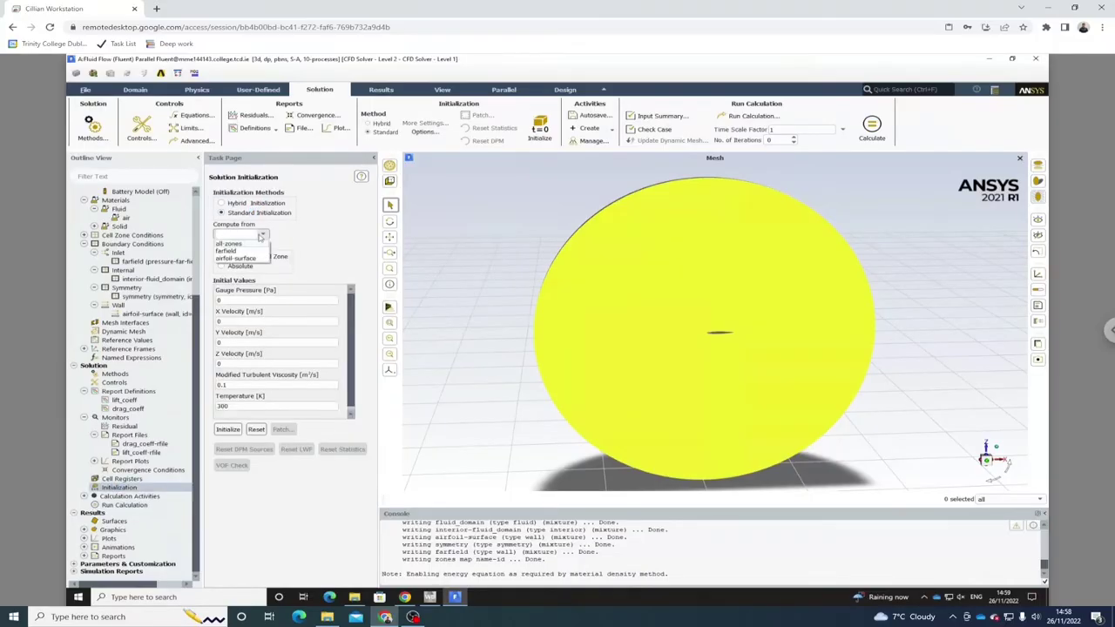
{"action": "left_click", "coordinate": [252, 250]}
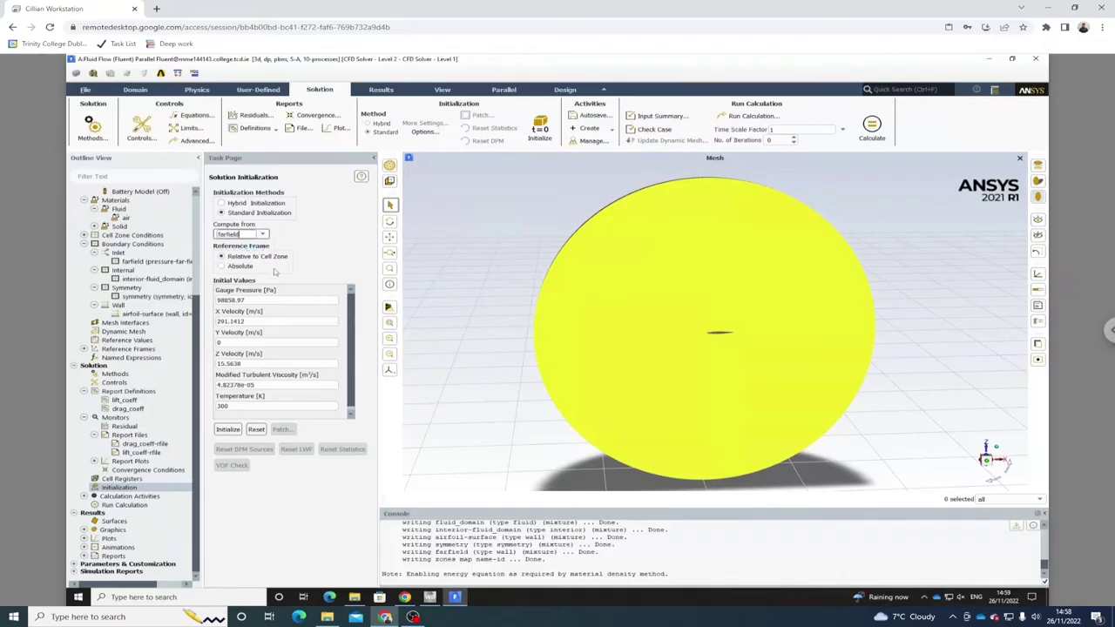
{"action": "left_click", "coordinate": [228, 429]}
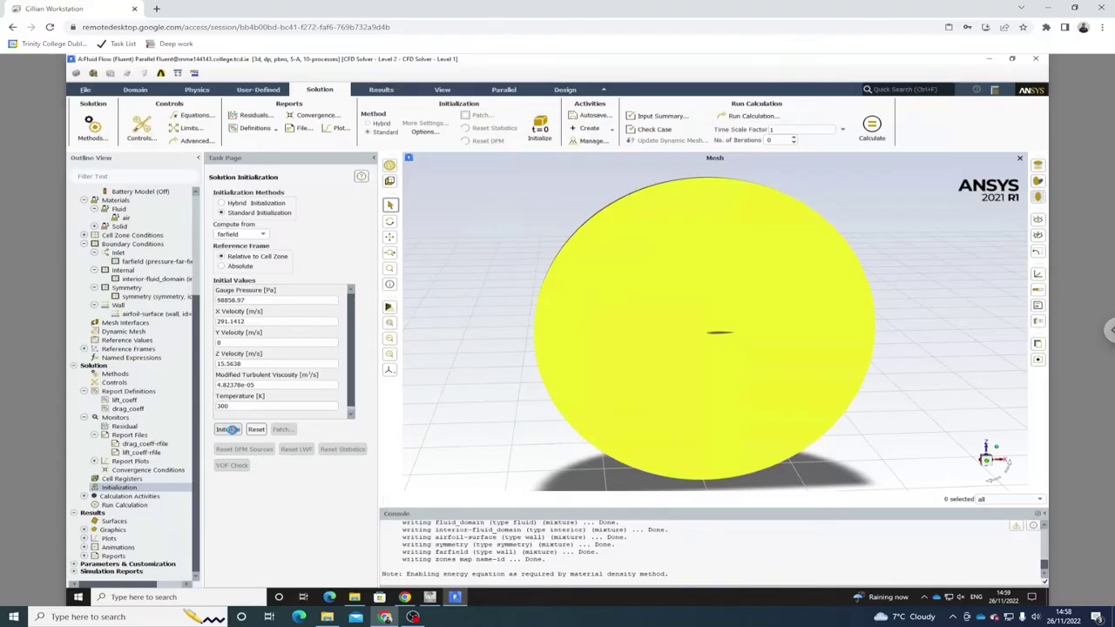
Add Pressure Coefficient and Mach Number as additional data file quantities for the calculation.
{"action": "left_click", "coordinate": [149, 507]}
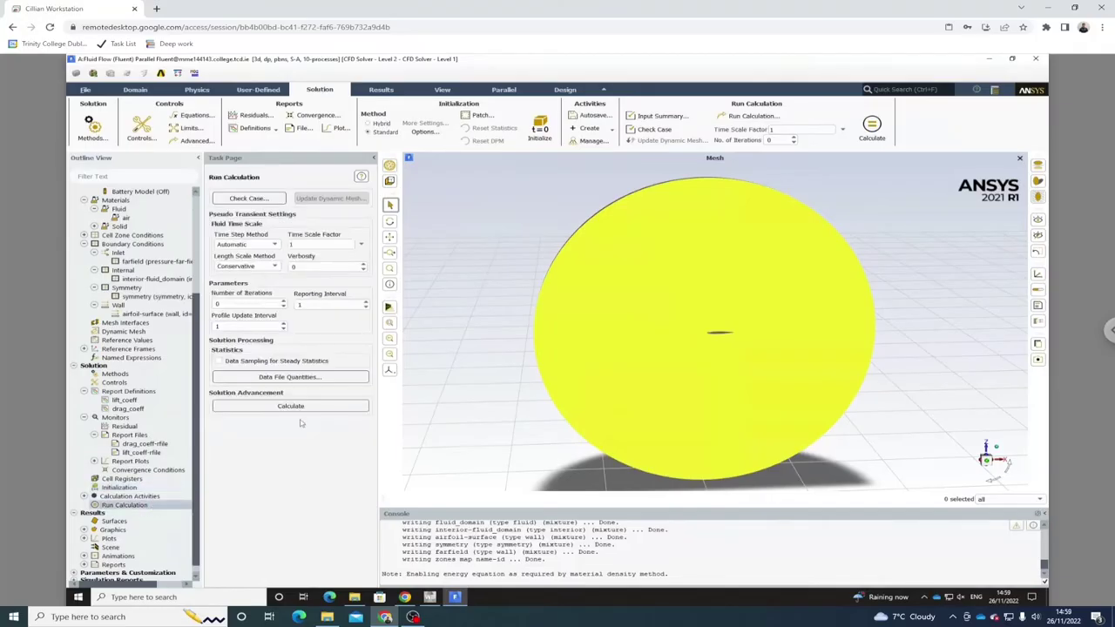
{"action": "left_click", "coordinate": [296, 378]}
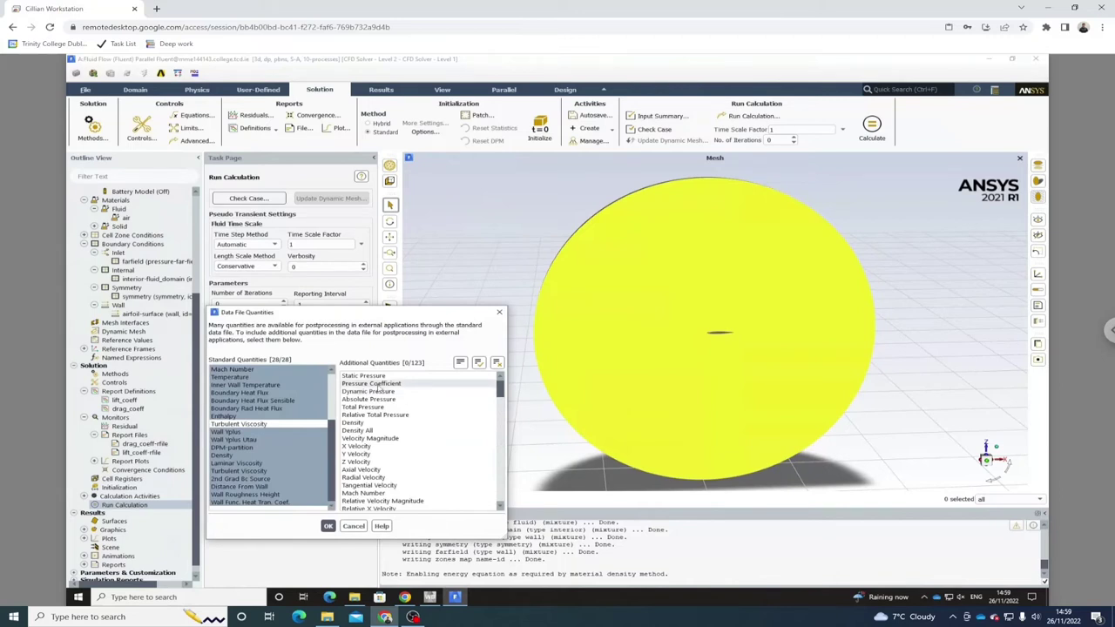
{"action": "left_click", "coordinate": [371, 385]}
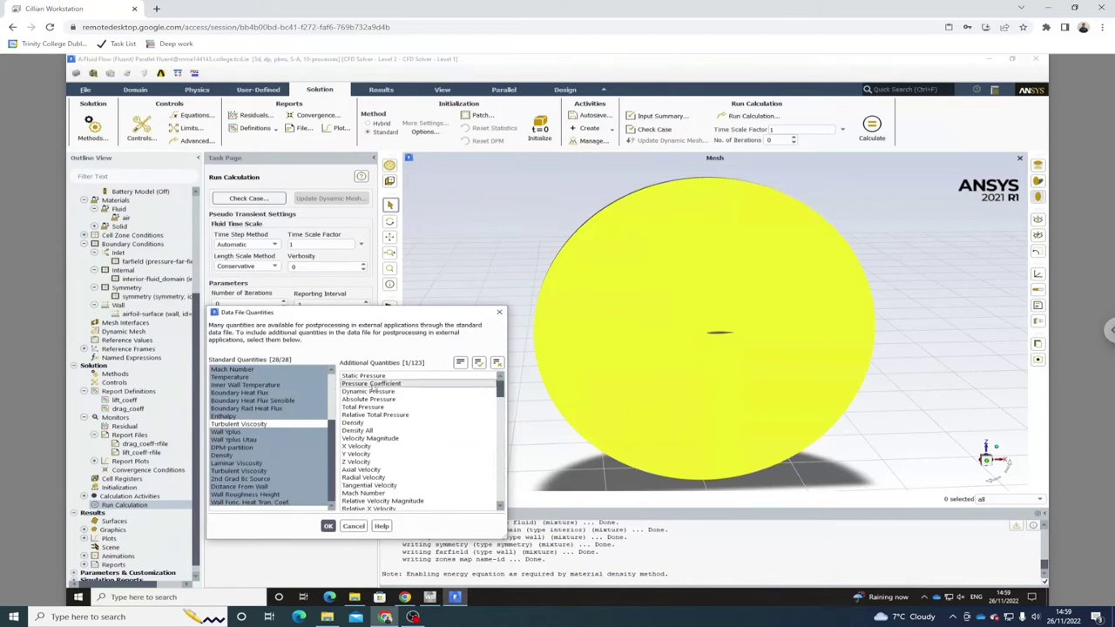
{"action": "left_click", "coordinate": [364, 493]}
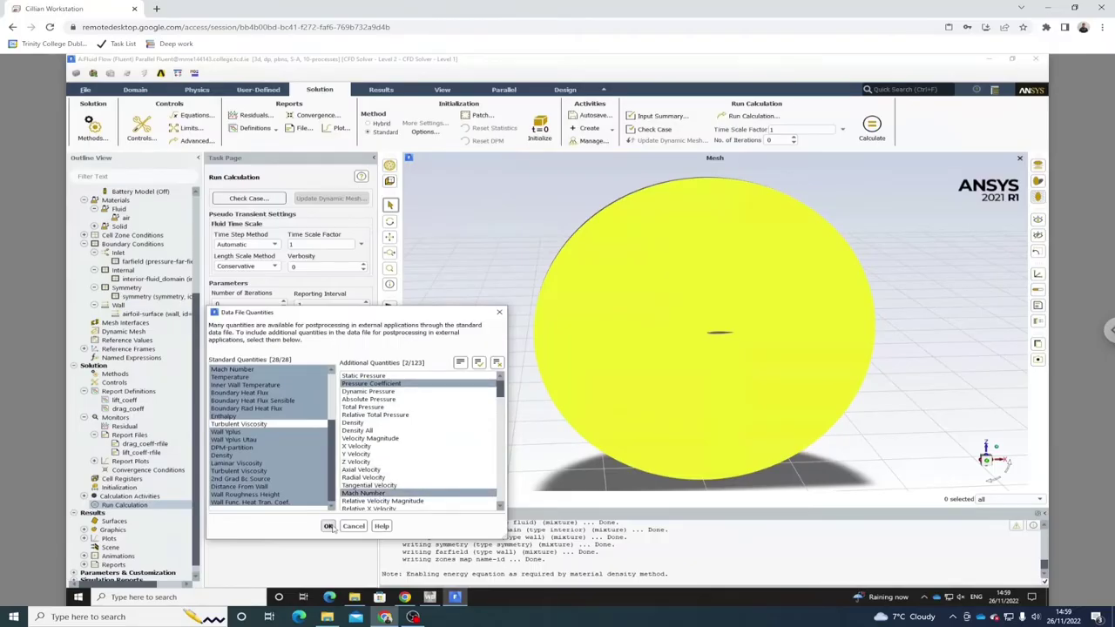
{"action": "left_click", "coordinate": [328, 526]}
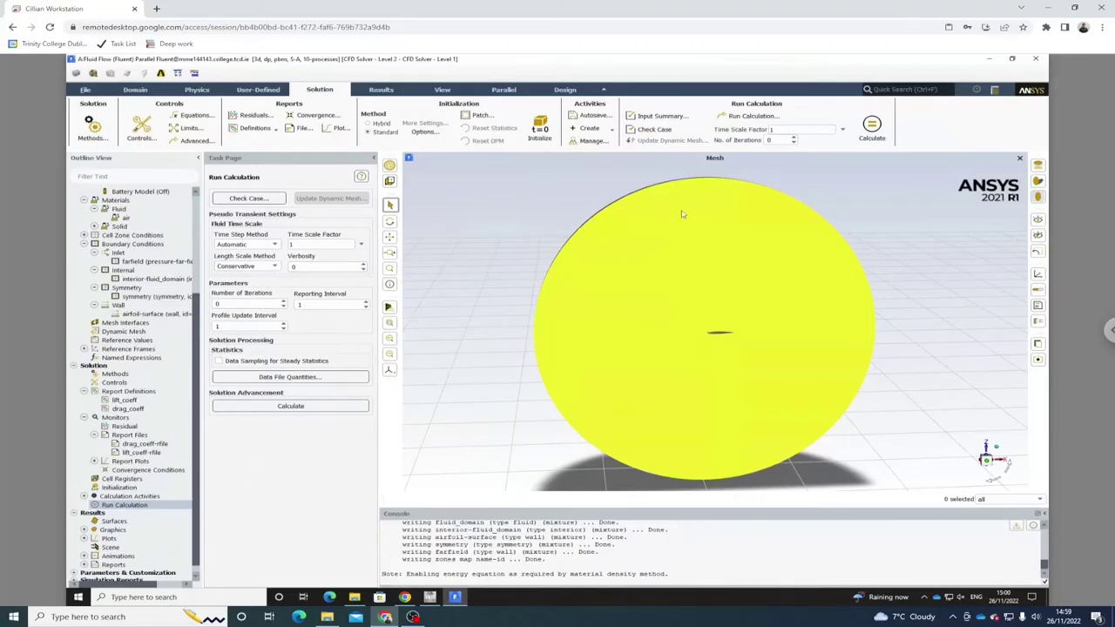
Set the number of iterations for the calculation to 500.
{"action": "double_click", "coordinate": [778, 140]}
{"action": "type", "text": "500"}
{"action": "key", "text": "Return"}
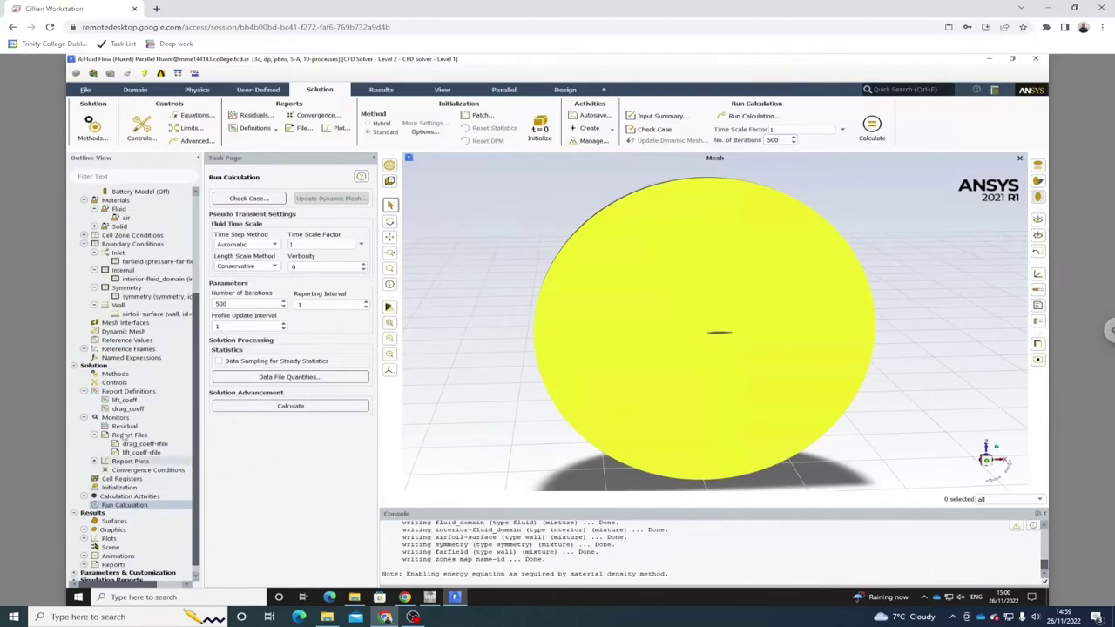
Review the absolute convergence criteria in the residual monitors and accept them as they are.
{"action": "double_click", "coordinate": [123, 426]}
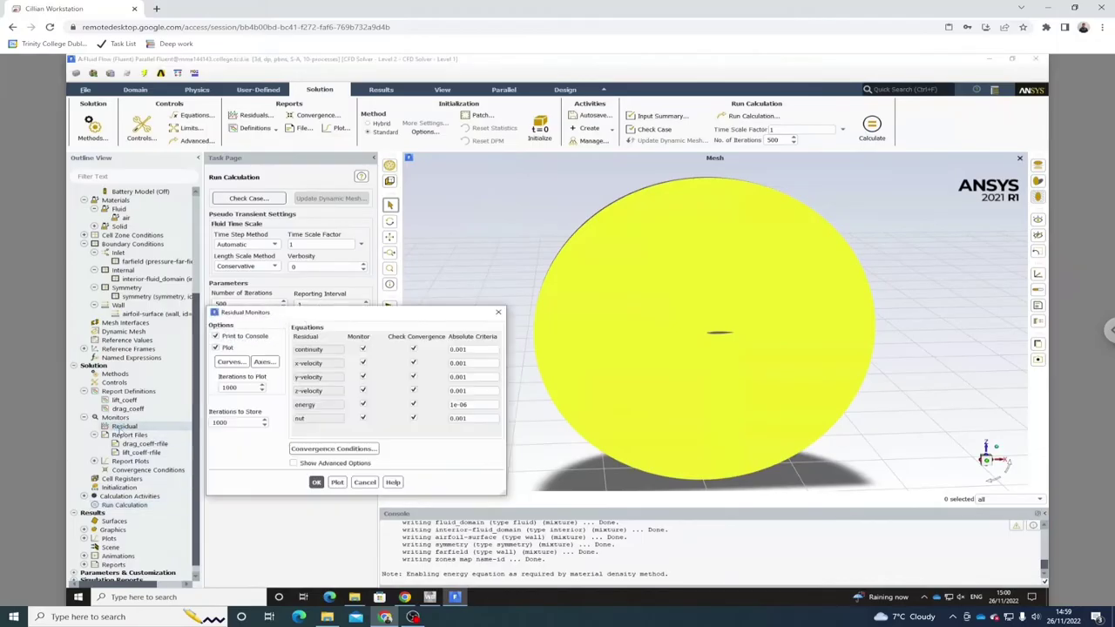
{"action": "left_click", "coordinate": [478, 351]}
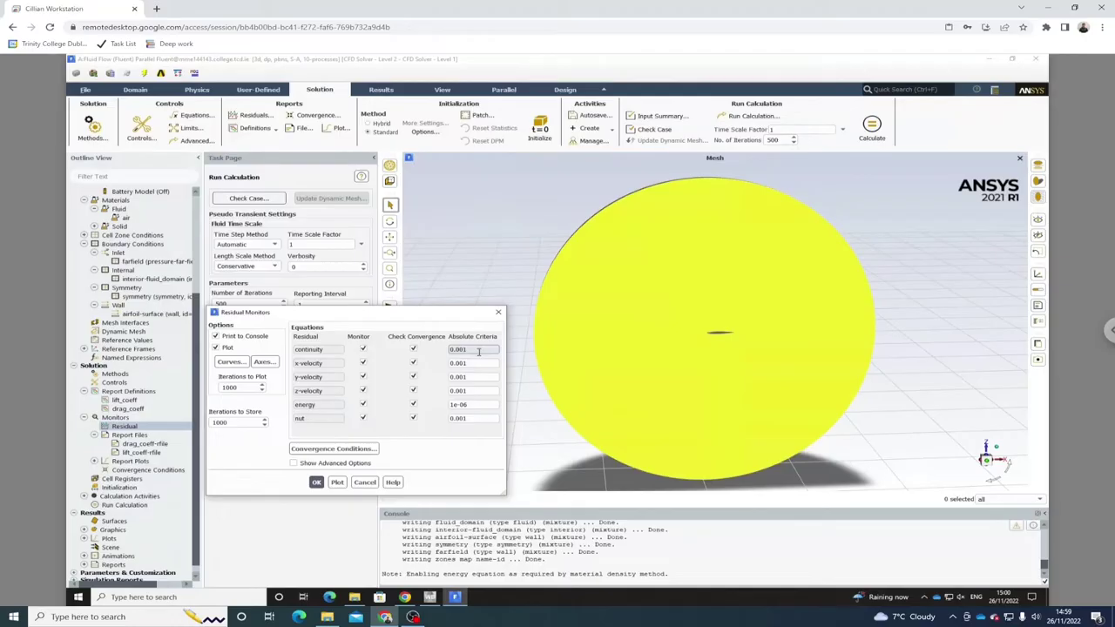
{"action": "left_click", "coordinate": [319, 483]}
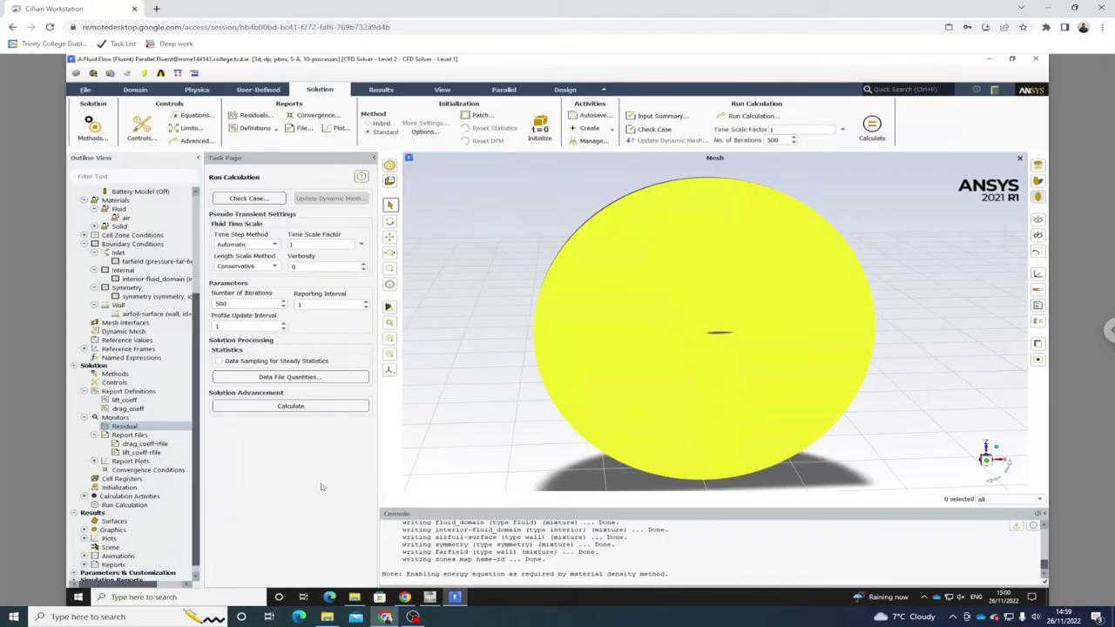
Start the calculation and monitor the scaled residuals, drag coefficient and lift coefficient plots as it runs.
{"action": "left_click", "coordinate": [878, 136]}
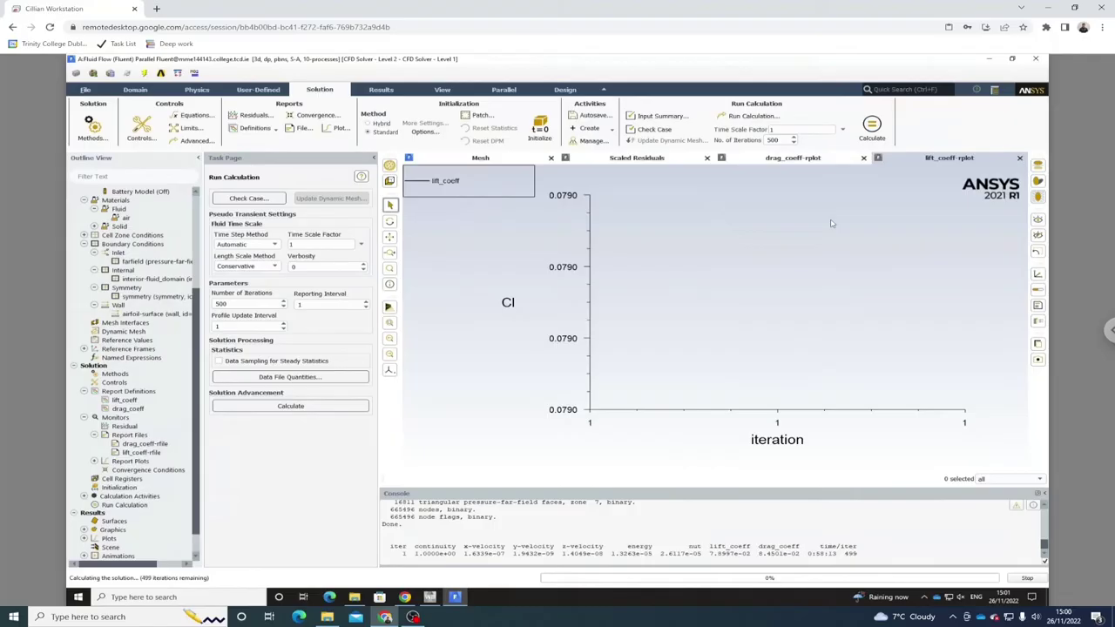
{"action": "left_click", "coordinate": [661, 161]}
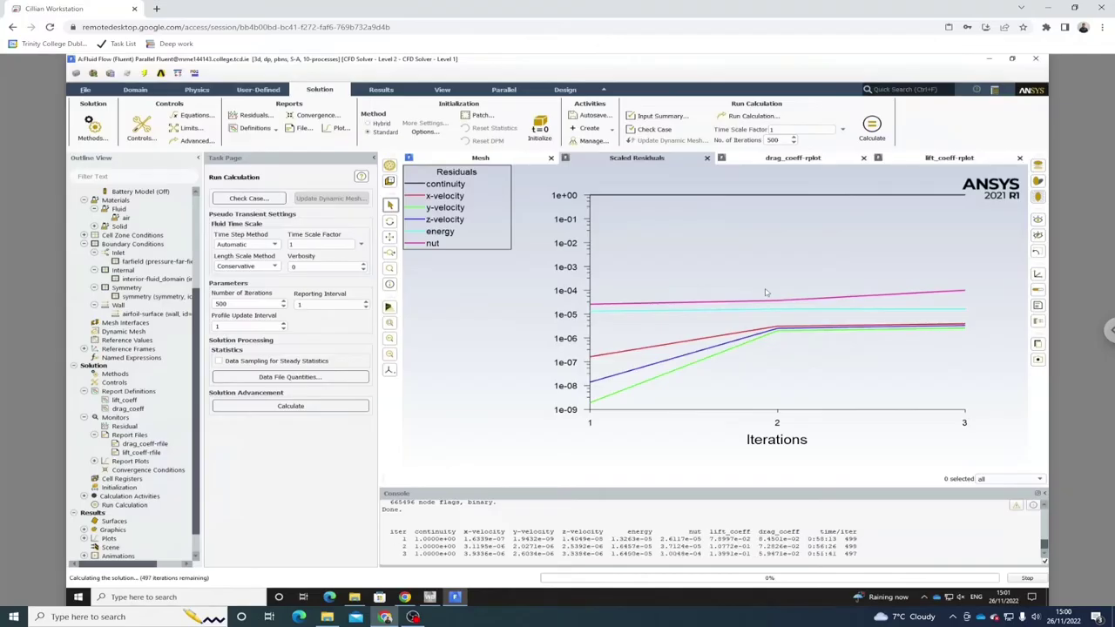
{"action": "left_click", "coordinate": [792, 161]}
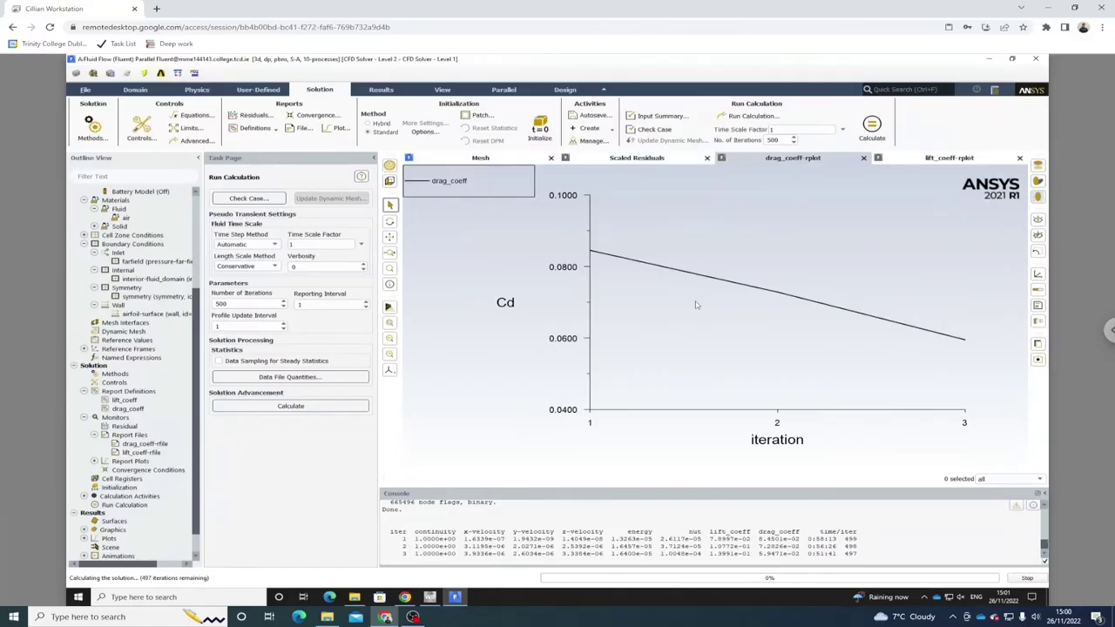
{"action": "left_click", "coordinate": [947, 159]}
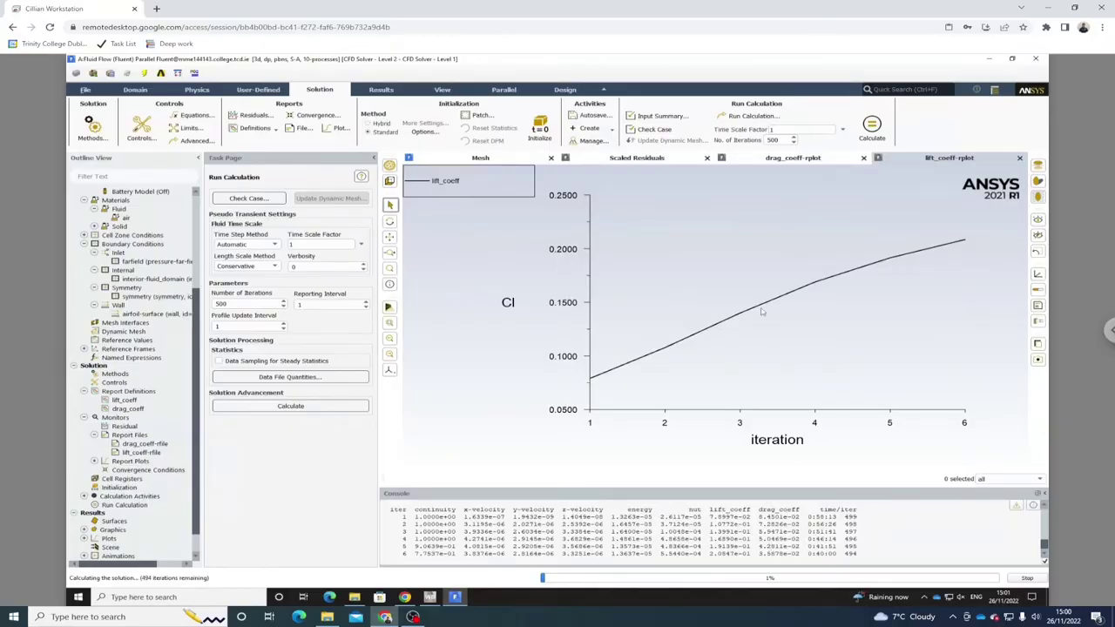
{"action": "left_click", "coordinate": [796, 160]}
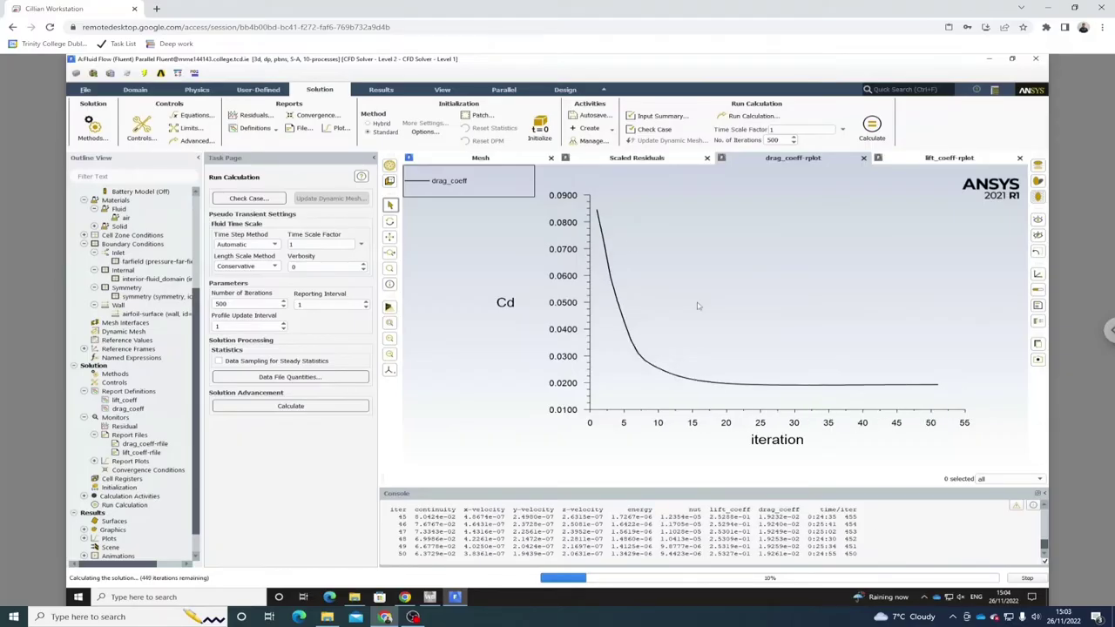
Compare the running lift coefficient plot with the NASA ONERA M6 reference plots for the 3.06 degree case, checking the scaled residuals and drag coefficient too.
{"action": "left_click", "coordinate": [928, 160]}
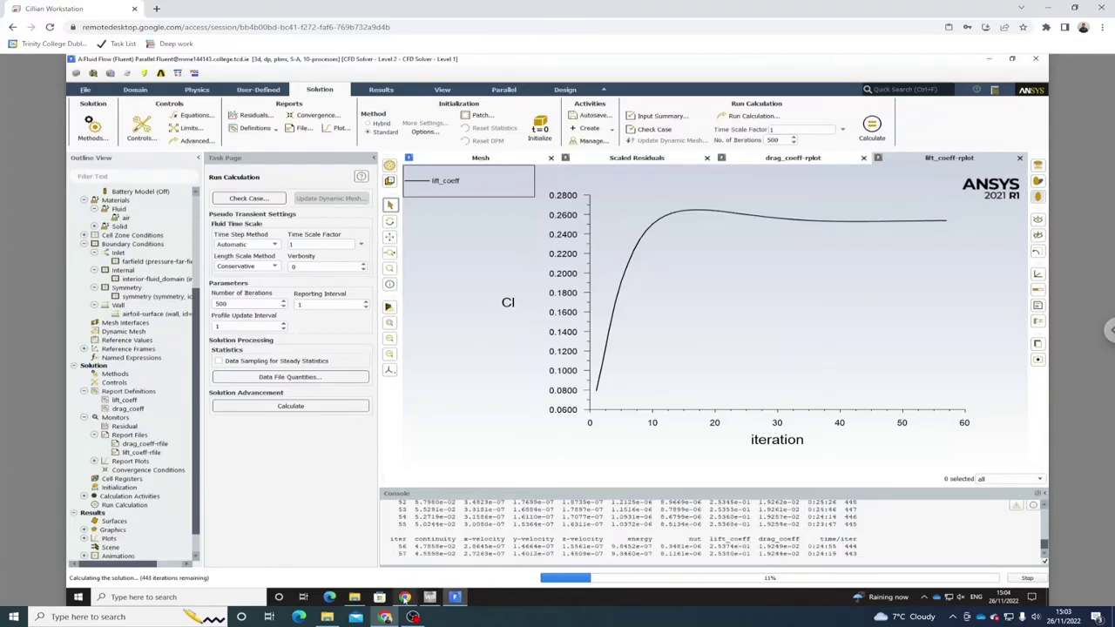
{"action": "left_click", "coordinate": [406, 596]}
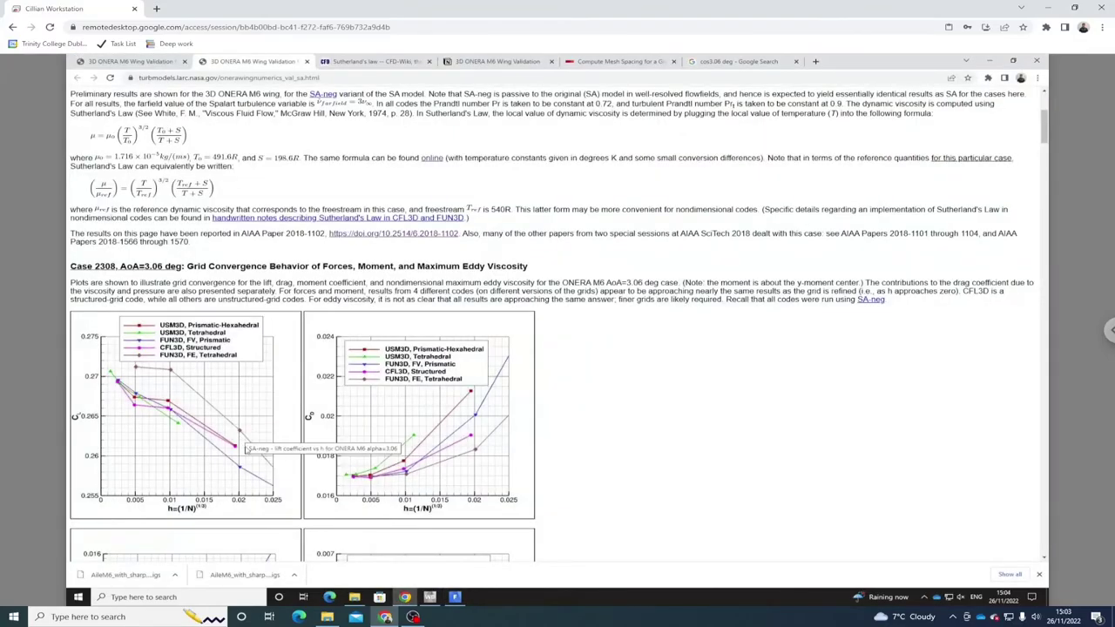
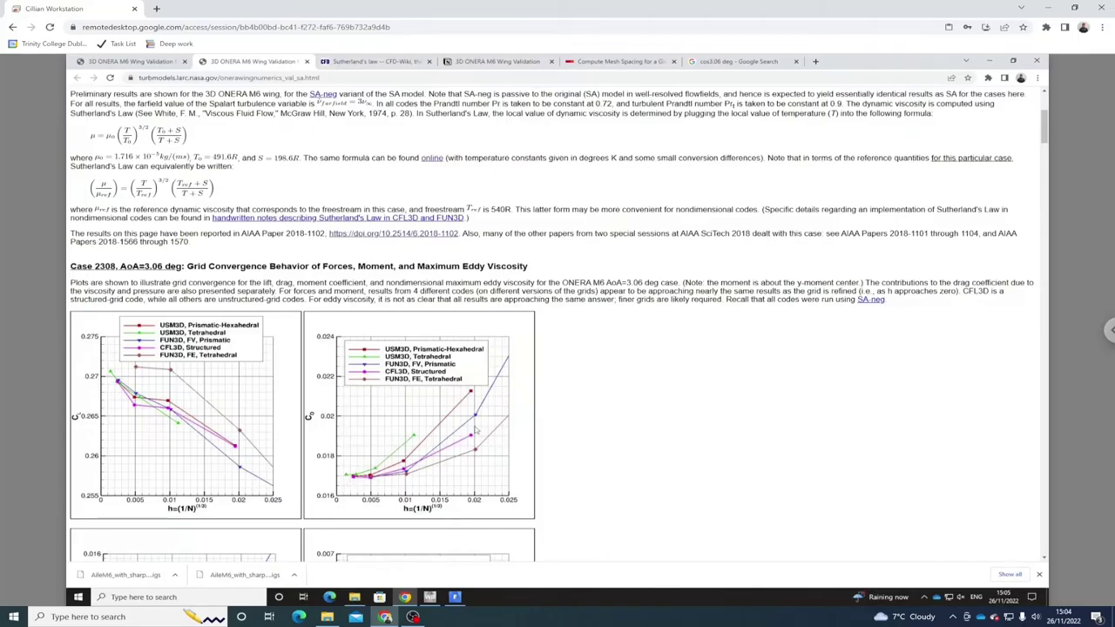
{"action": "left_click", "coordinate": [457, 598]}
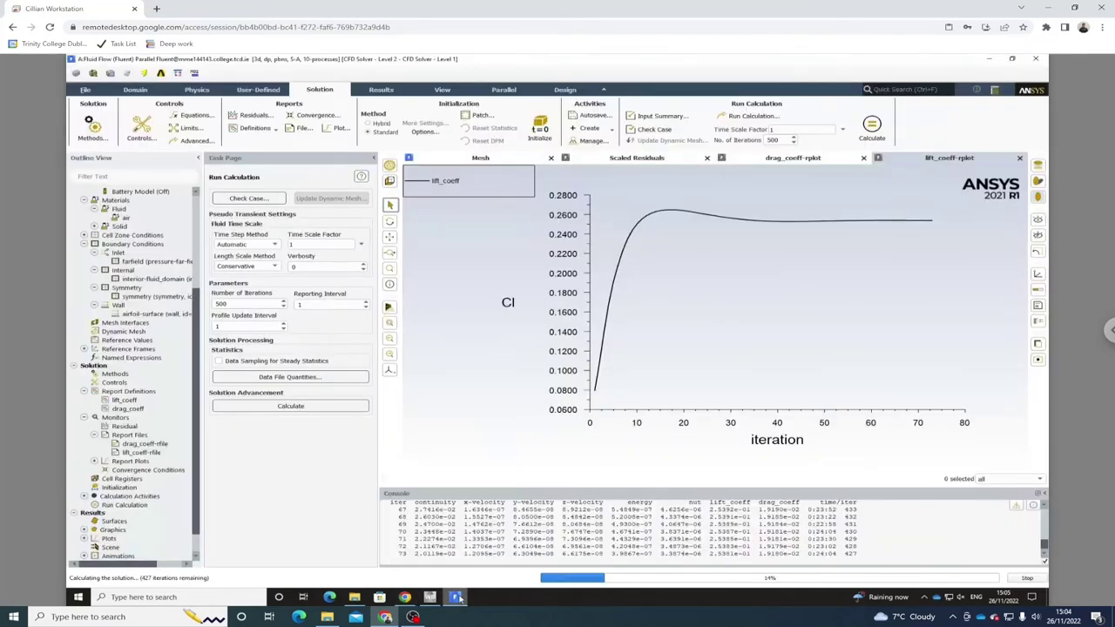
{"action": "left_click", "coordinate": [456, 597]}
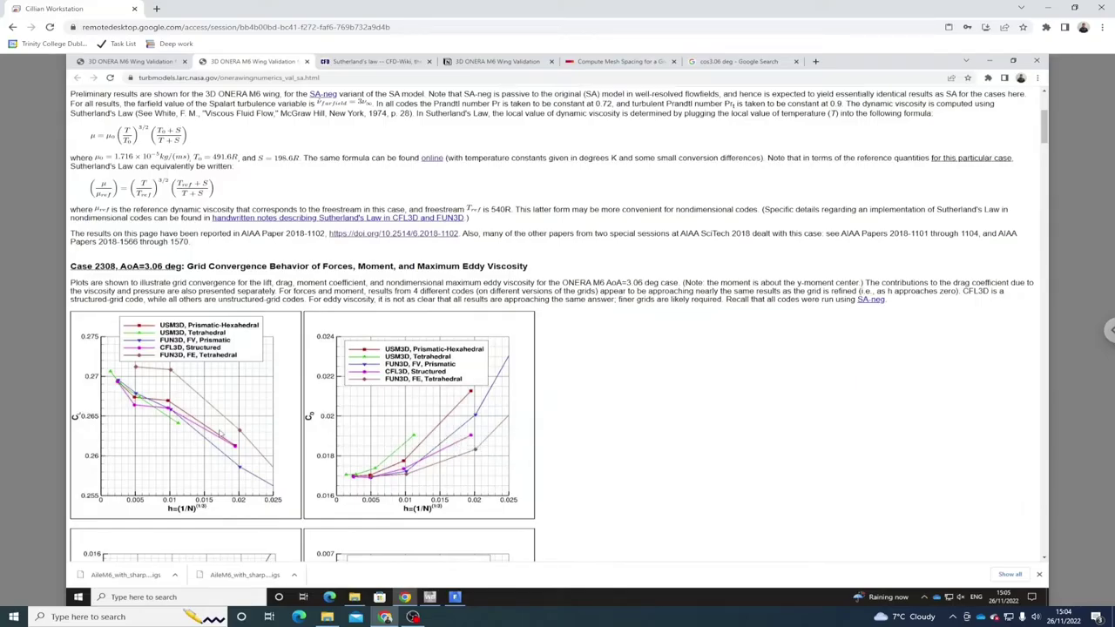
{"action": "left_click", "coordinate": [459, 598]}
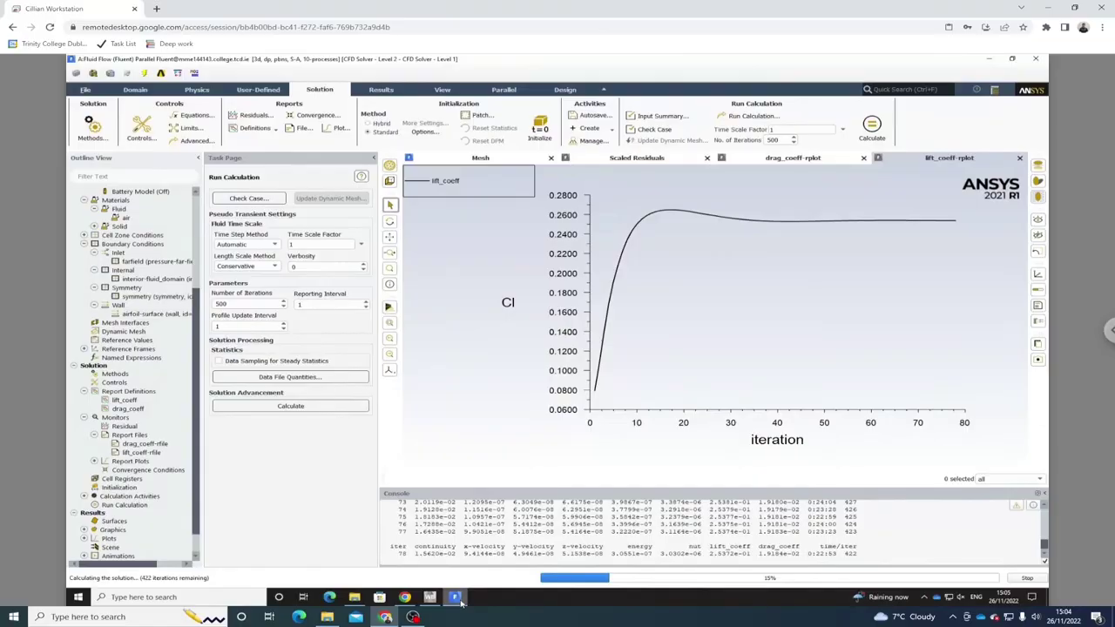
{"action": "left_click", "coordinate": [460, 599]}
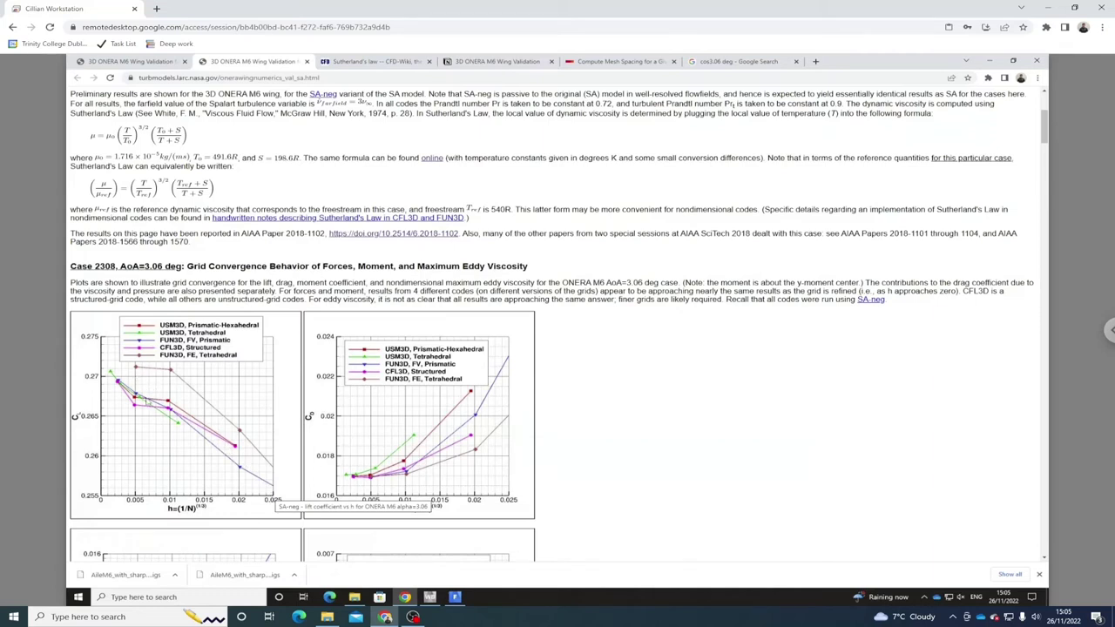
{"action": "left_click", "coordinate": [462, 602]}
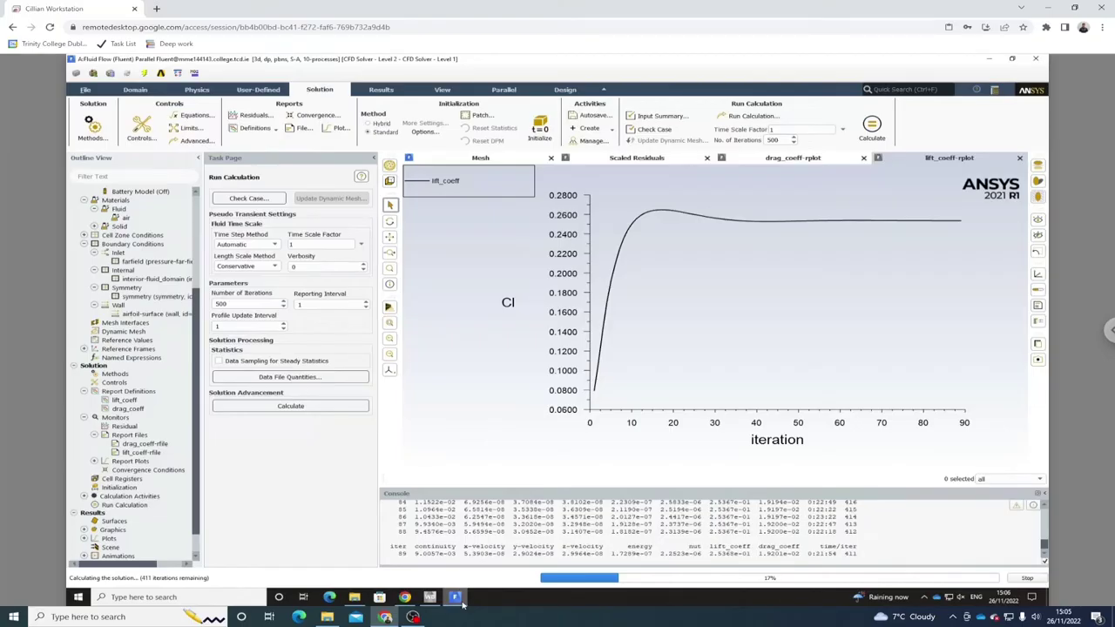
{"action": "left_click", "coordinate": [665, 160]}
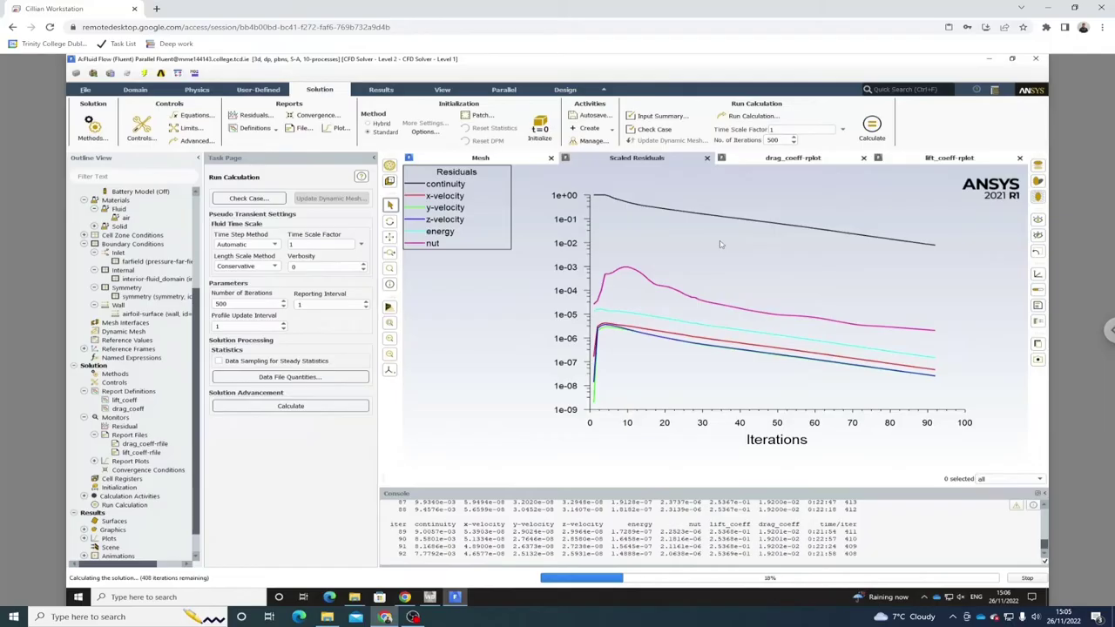
{"action": "left_click", "coordinate": [777, 161]}
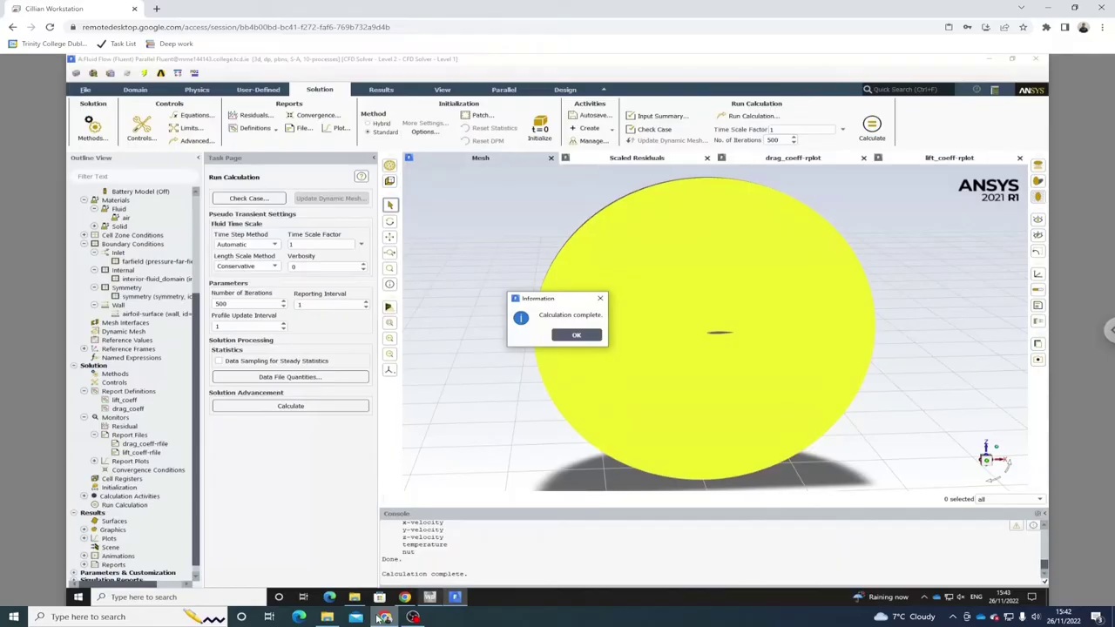
Acknowledge the finished calculation and close Fluent.
{"action": "left_click", "coordinate": [575, 335]}
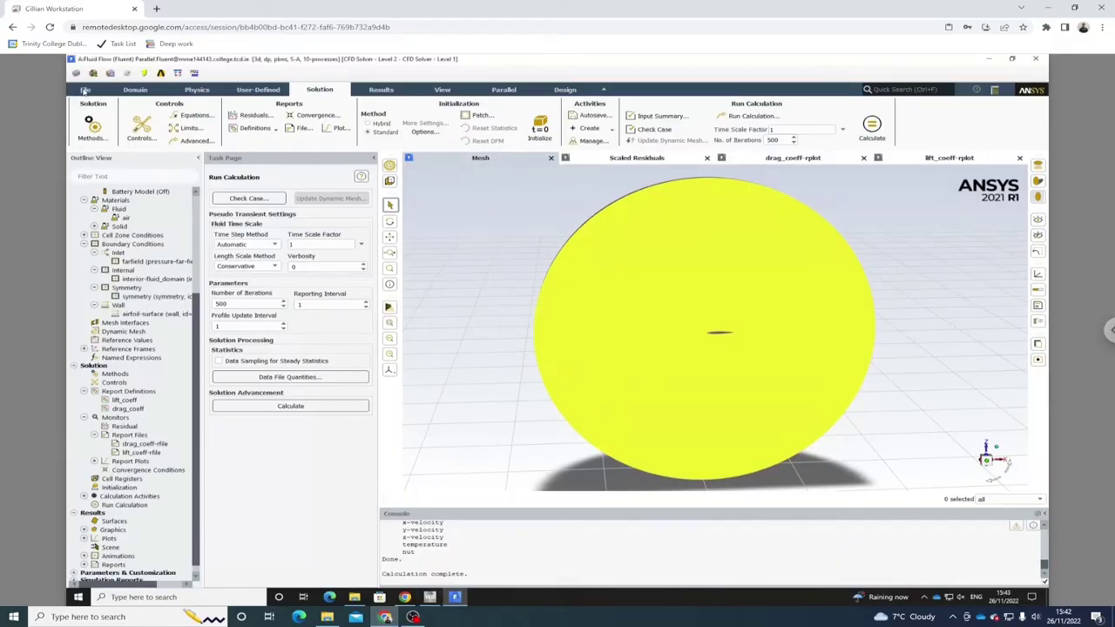
{"action": "left_click", "coordinate": [85, 92]}
{"action": "left_click", "coordinate": [111, 336]}
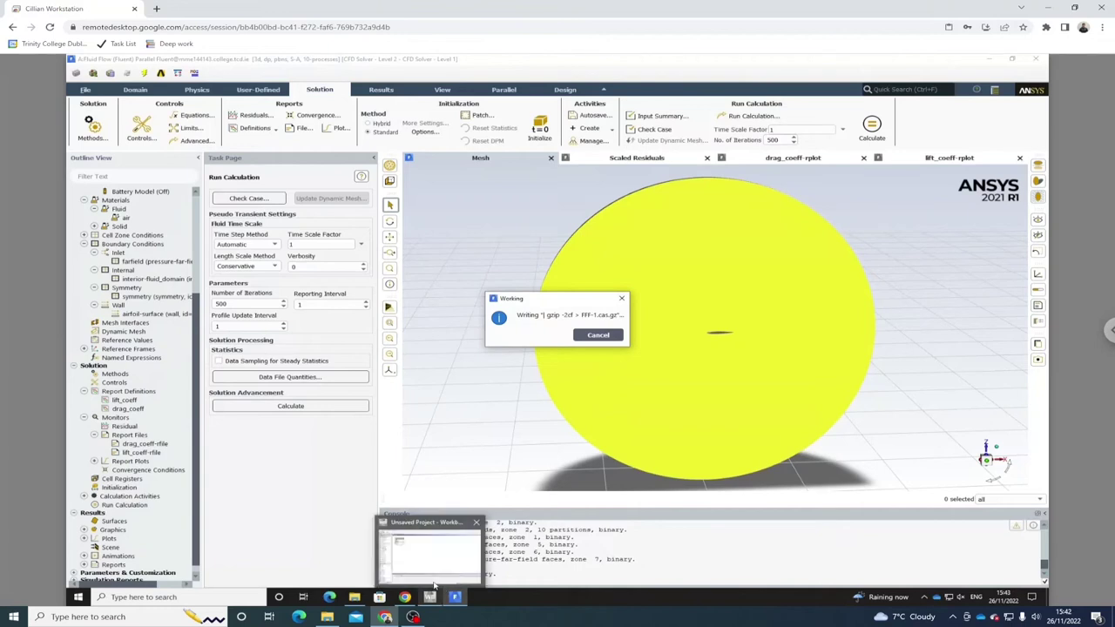
Switch to Workbench, start saving the project under a new name, and create a folder named 3d_onemara_wing in Documents.
{"action": "left_click", "coordinate": [431, 593]}
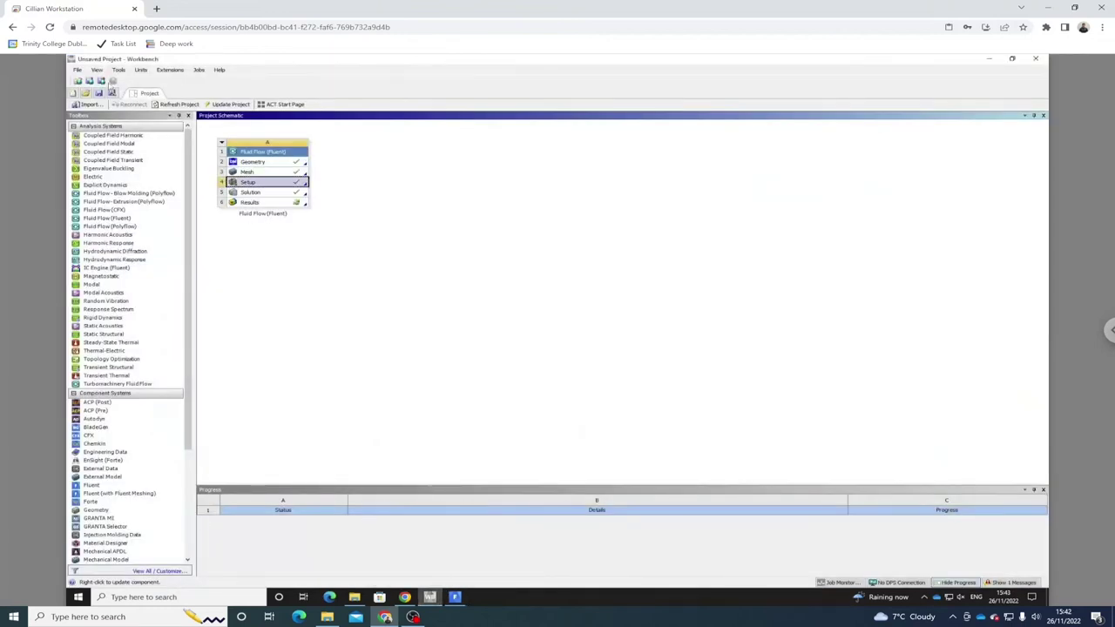
{"action": "left_click", "coordinate": [77, 70]}
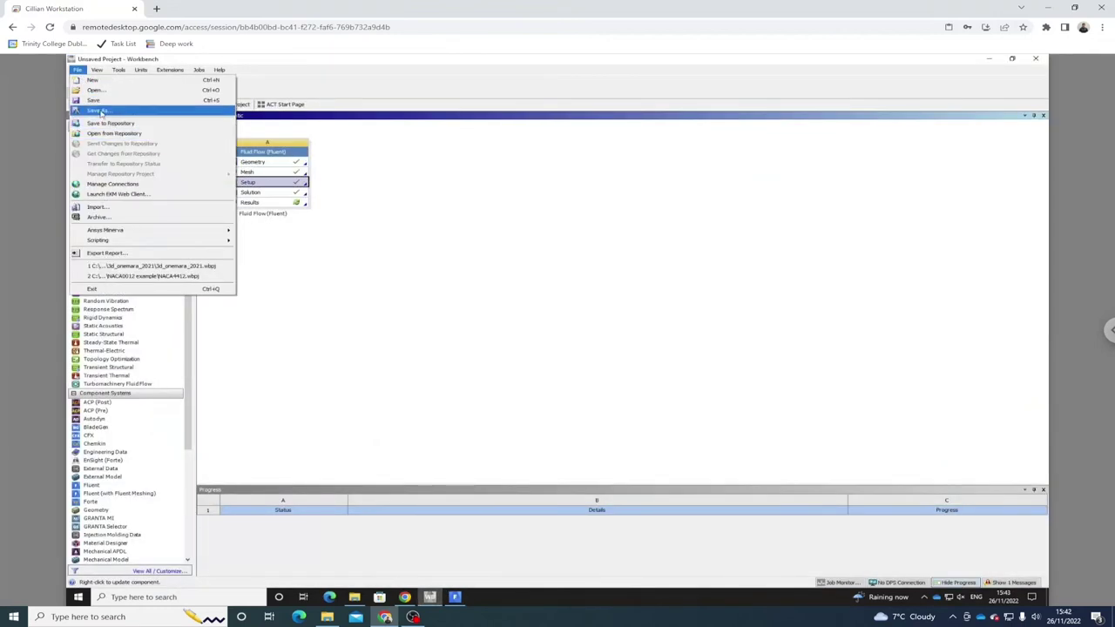
{"action": "left_click", "coordinate": [100, 110]}
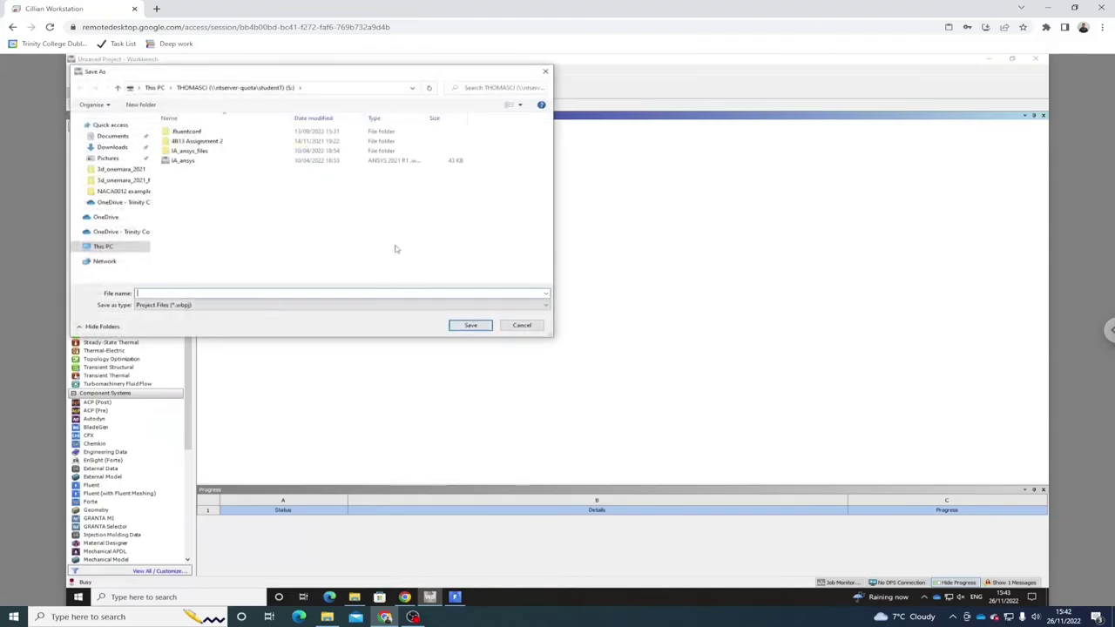
{"action": "left_click", "coordinate": [112, 137]}
{"action": "right_click", "coordinate": [209, 190]}
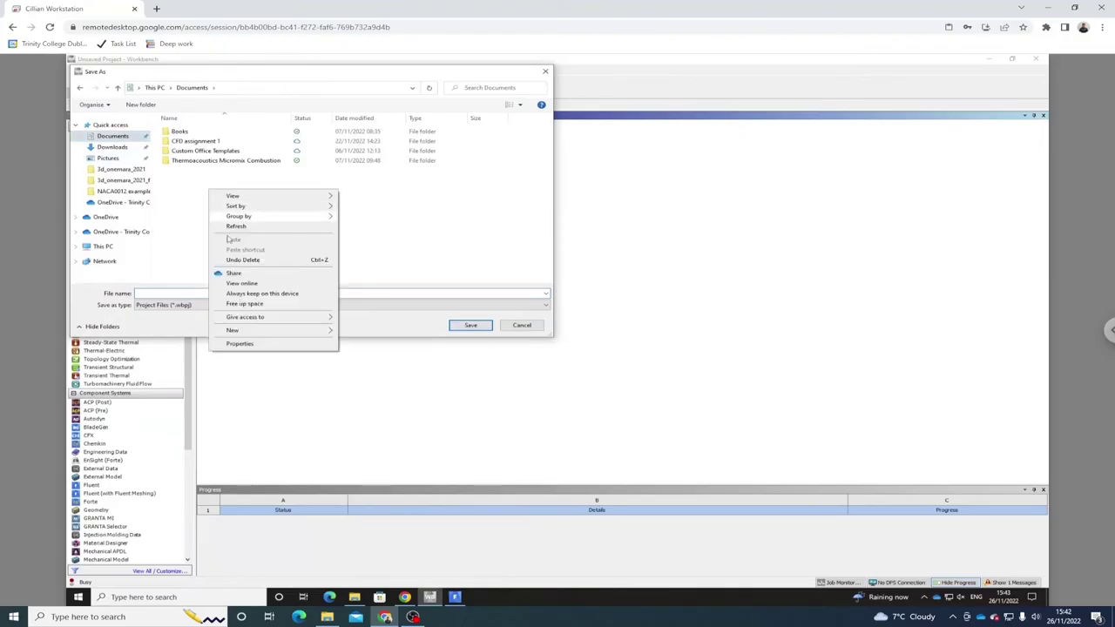
{"action": "key", "text": "Escape"}
{"action": "key", "text": "Escape"}
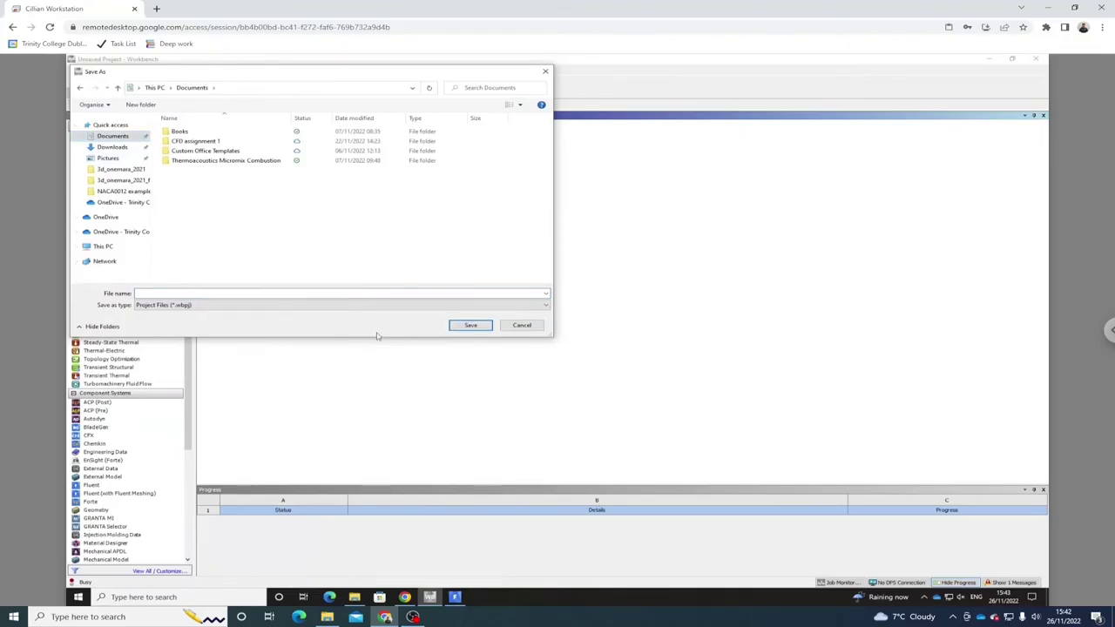
{"action": "right_click", "coordinate": [262, 231]}
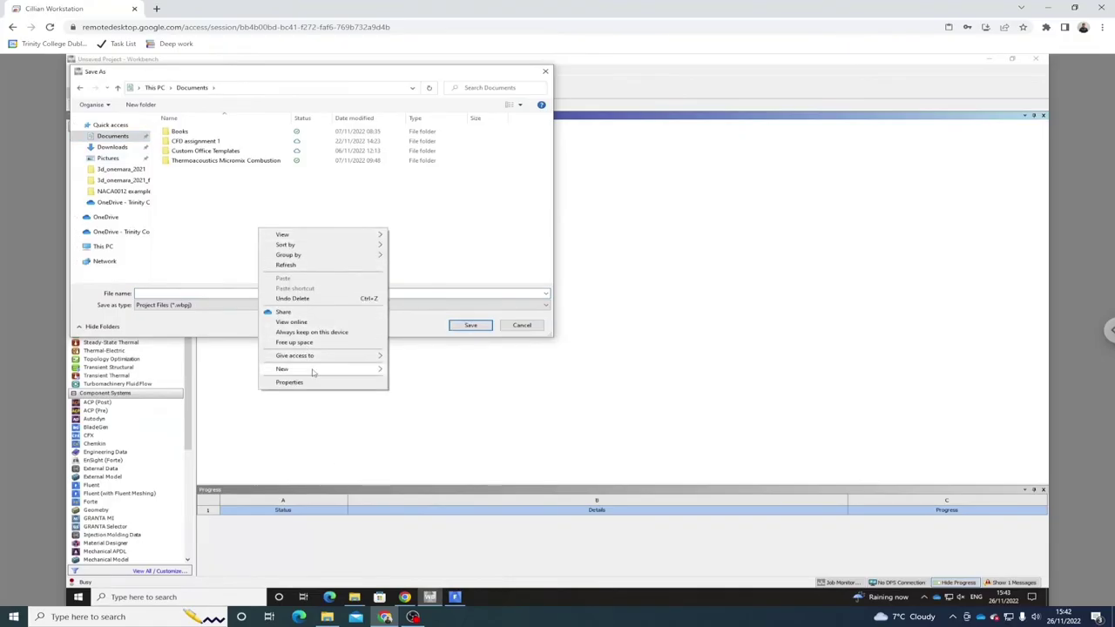
{"action": "mouse_move", "coordinate": [311, 370]}
{"action": "left_click", "coordinate": [409, 370]}
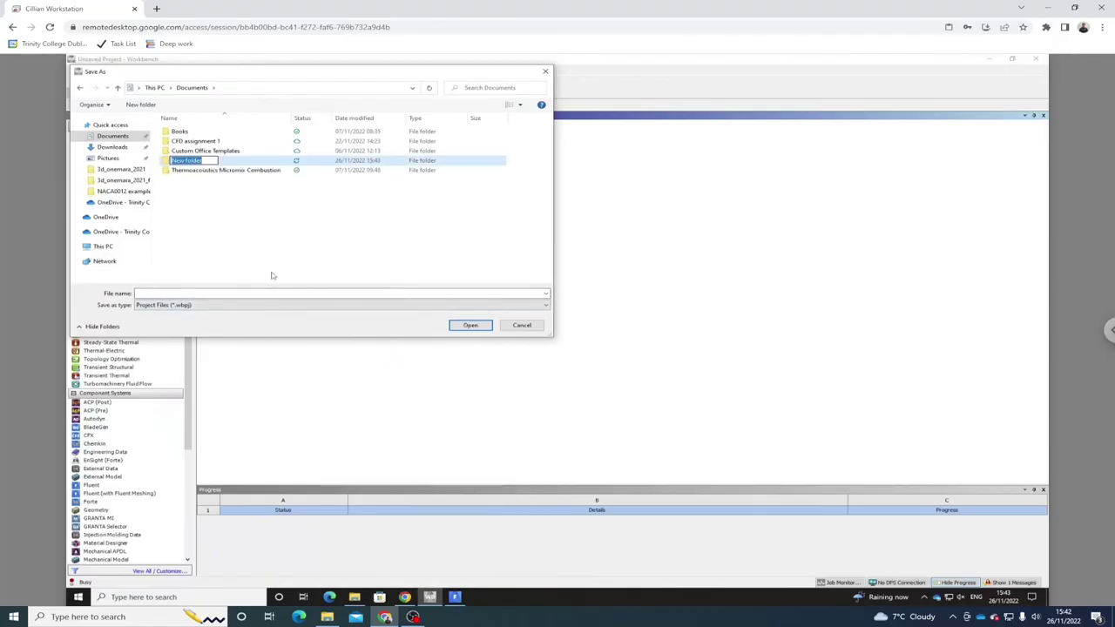
{"action": "type", "text": "3d_onemara_wing"}
{"action": "left_click", "coordinate": [267, 269]}
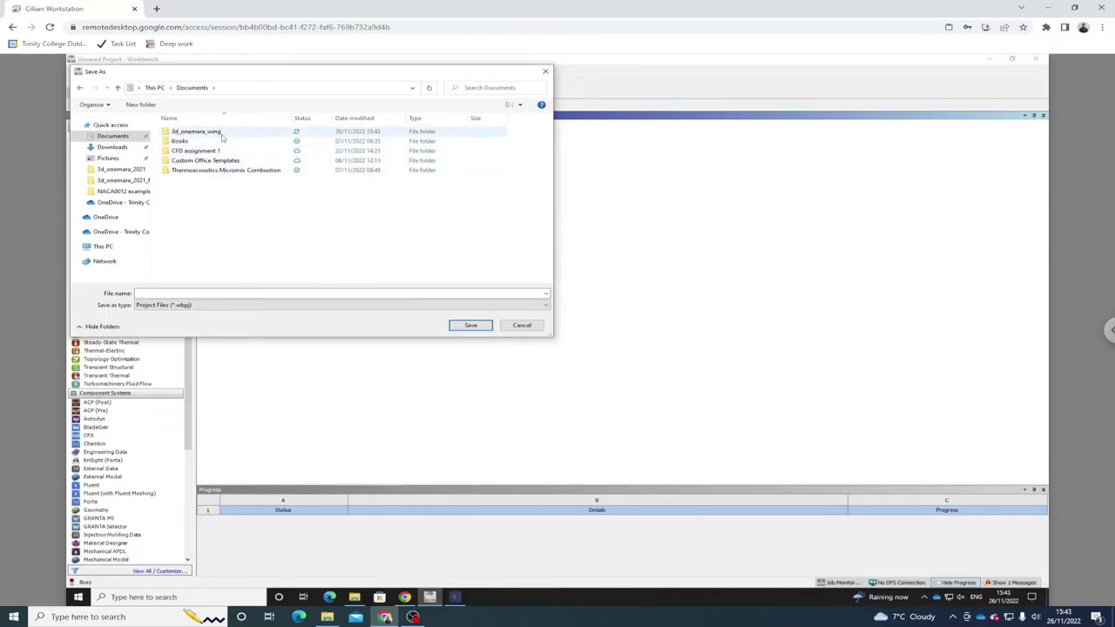
Save the project as 3d_onemara_wing inside the new 3d_onemara_wing folder.
{"action": "double_click", "coordinate": [196, 131]}
{"action": "left_click", "coordinate": [188, 293]}
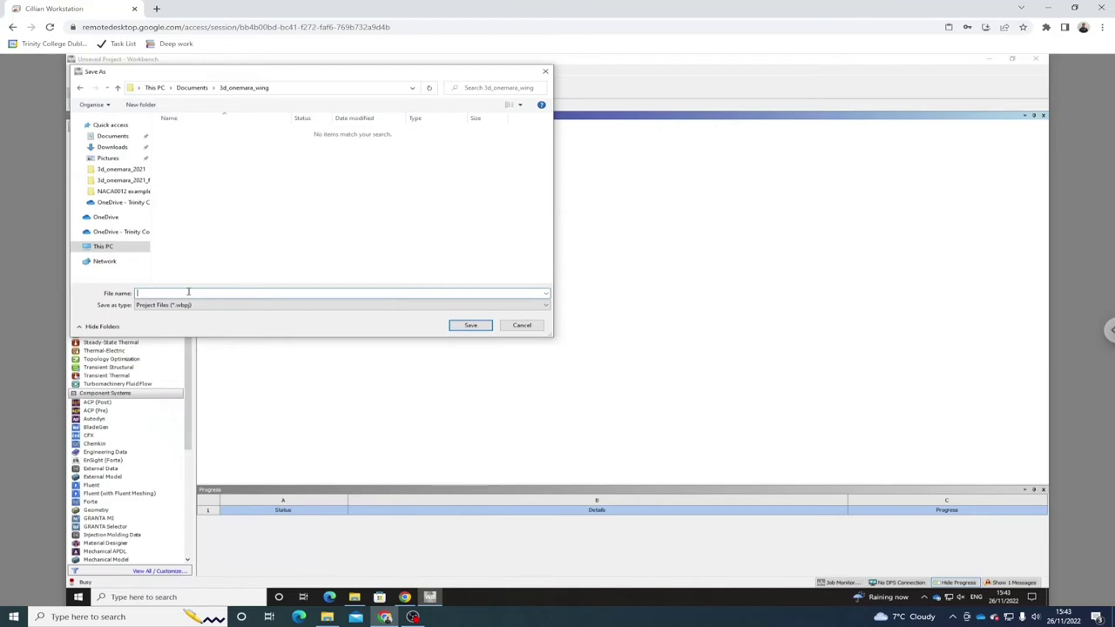
{"action": "type", "text": "3d_onemara_wing"}
{"action": "key", "text": "Return"}
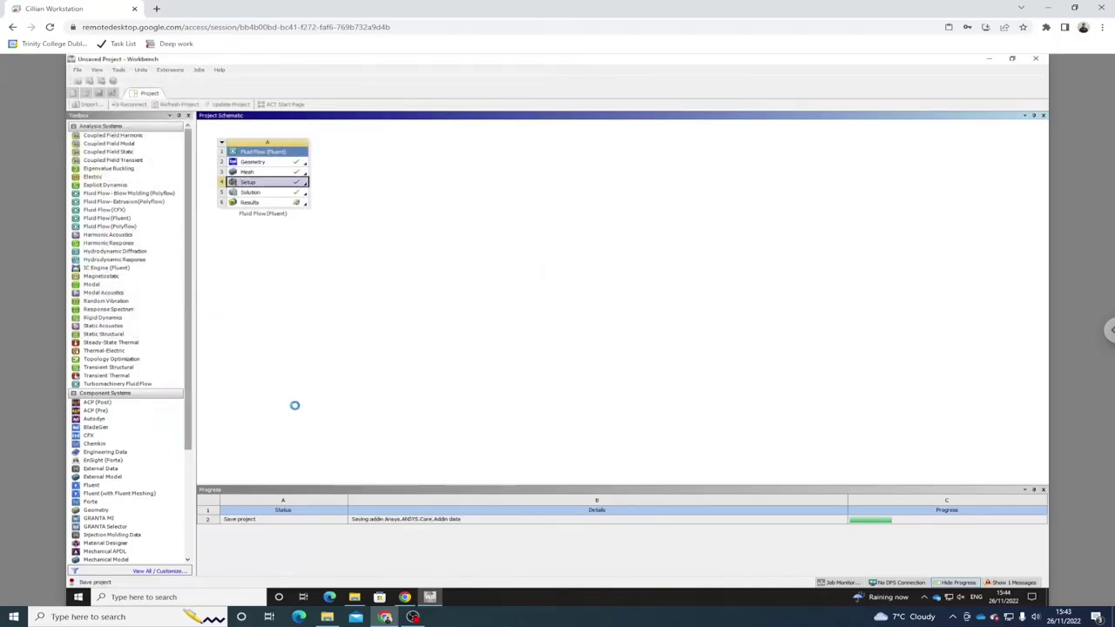
Examine the project file and its accompanying folders in Documents > 3d_onemara_wing using File Explorer, then close it.
{"action": "left_click", "coordinate": [355, 597]}
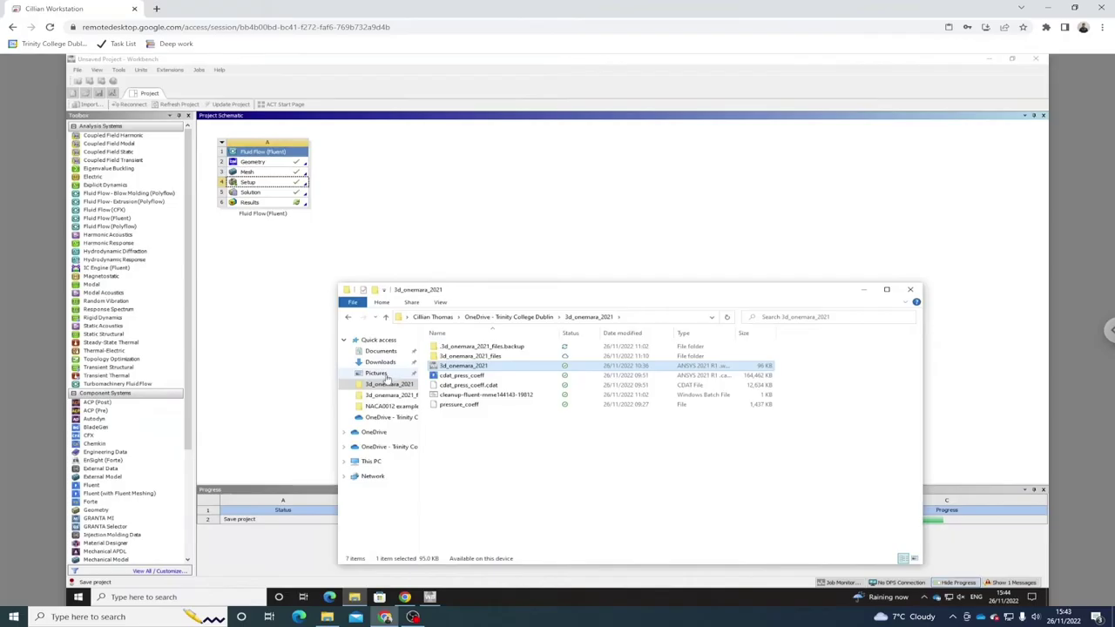
{"action": "left_click", "coordinate": [379, 351]}
{"action": "double_click", "coordinate": [471, 347]}
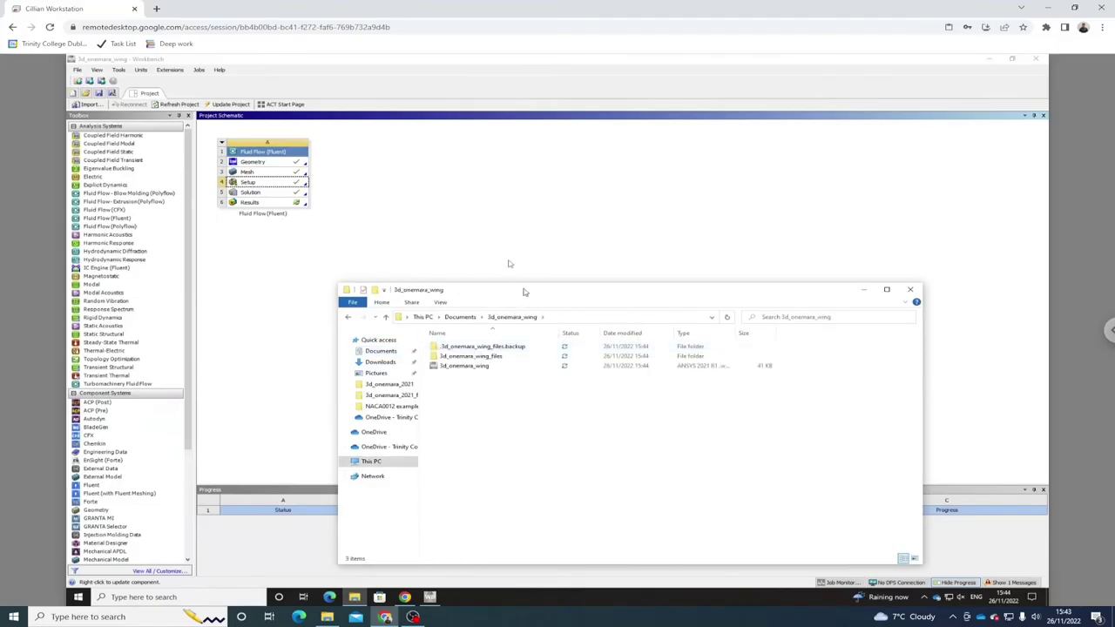
{"action": "left_click_drag", "start_coordinate": [514, 289], "coordinate": [483, 208]}
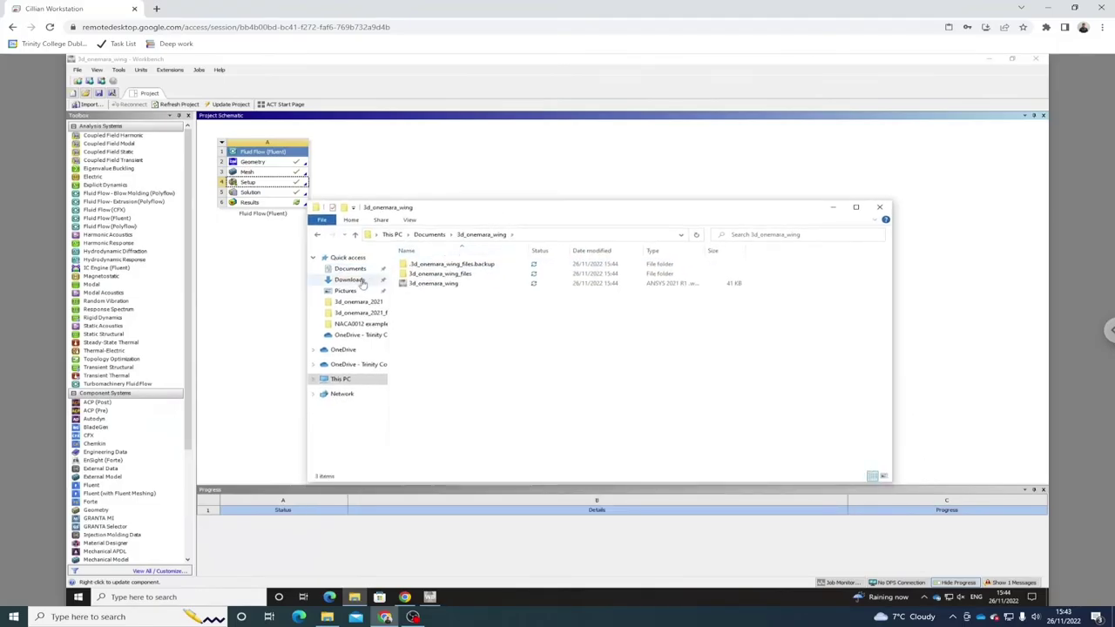
{"action": "left_click", "coordinate": [430, 235]}
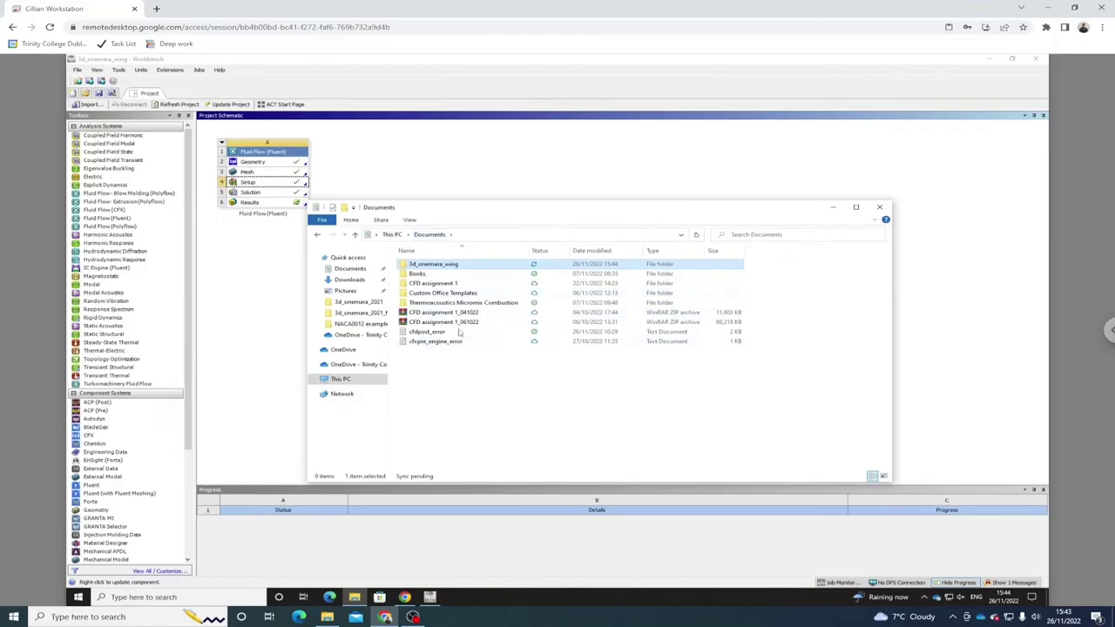
{"action": "left_click", "coordinate": [349, 279]}
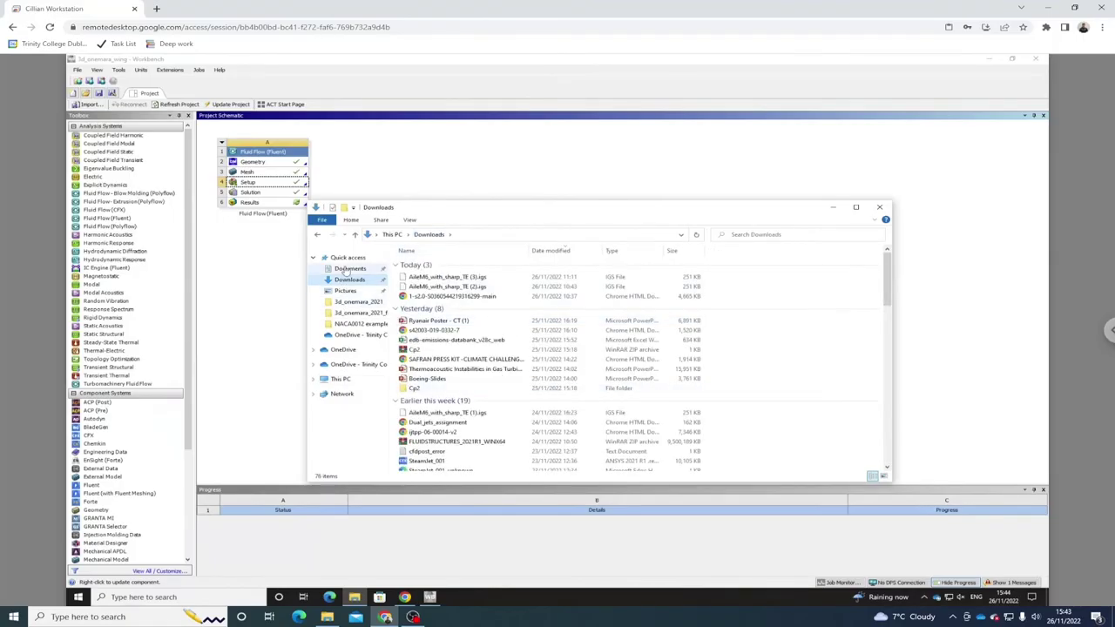
{"action": "left_click", "coordinate": [349, 269]}
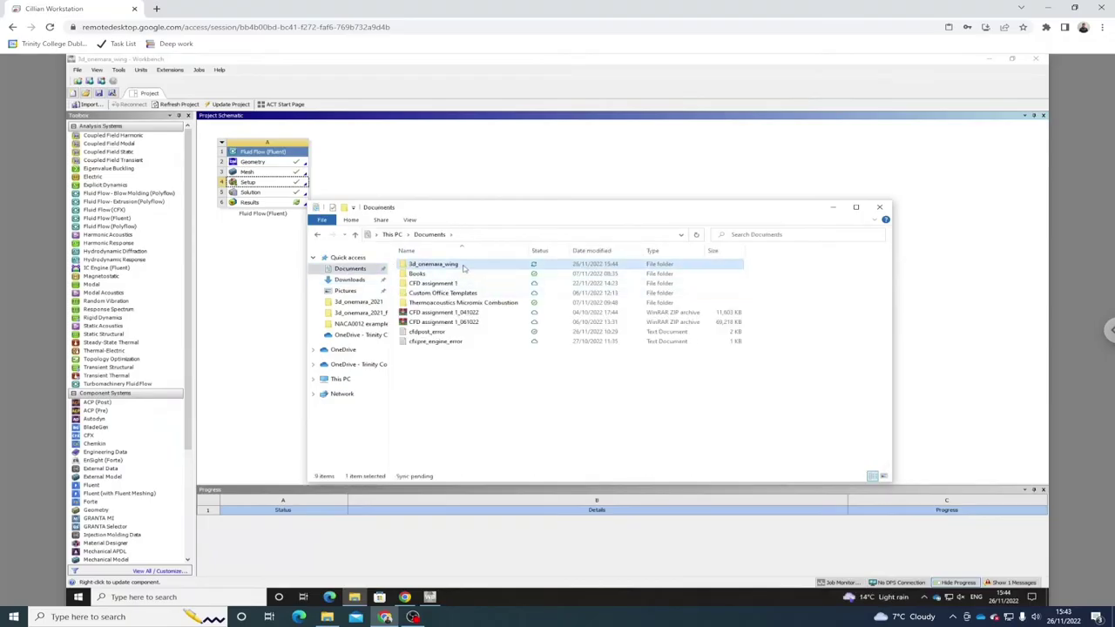
{"action": "double_click", "coordinate": [462, 264]}
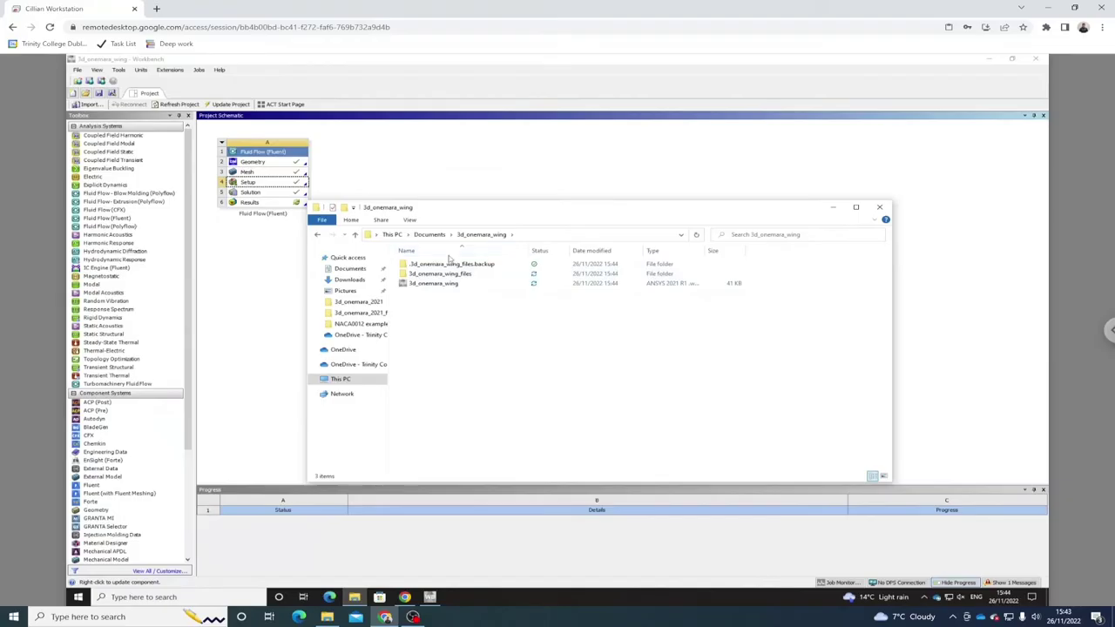
{"action": "left_click", "coordinate": [450, 276]}
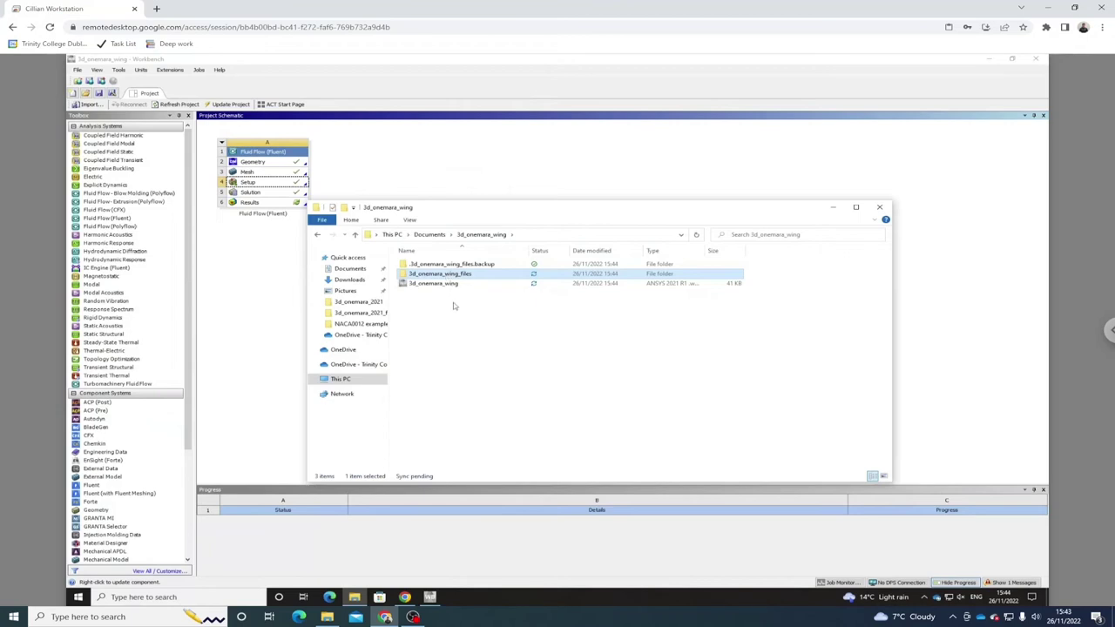
{"action": "left_click", "coordinate": [453, 305]}
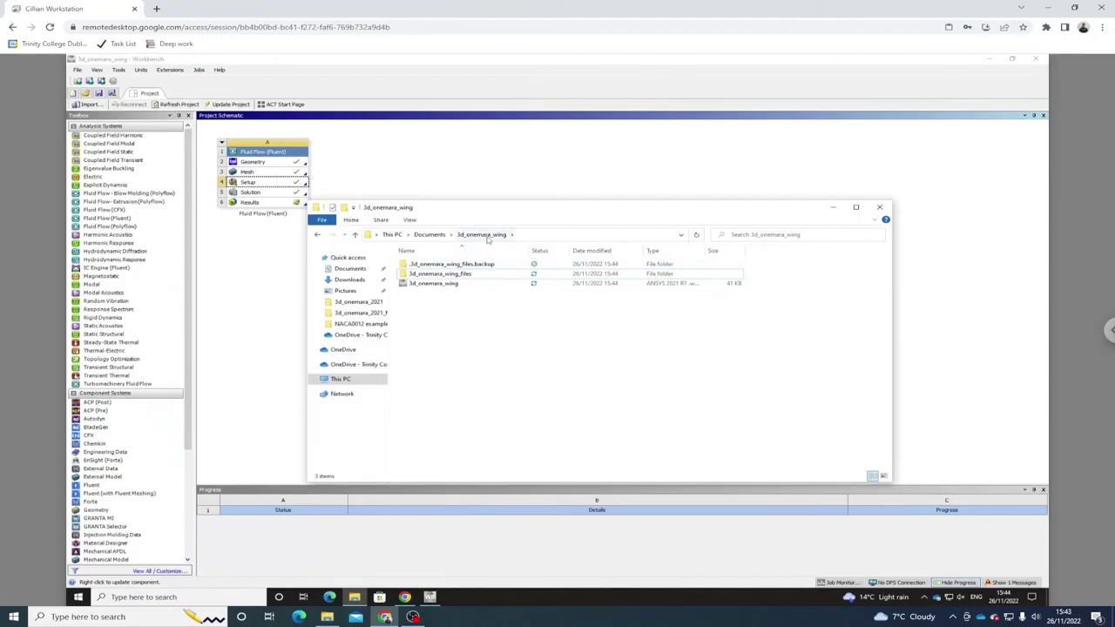
{"action": "left_click", "coordinate": [457, 273]}
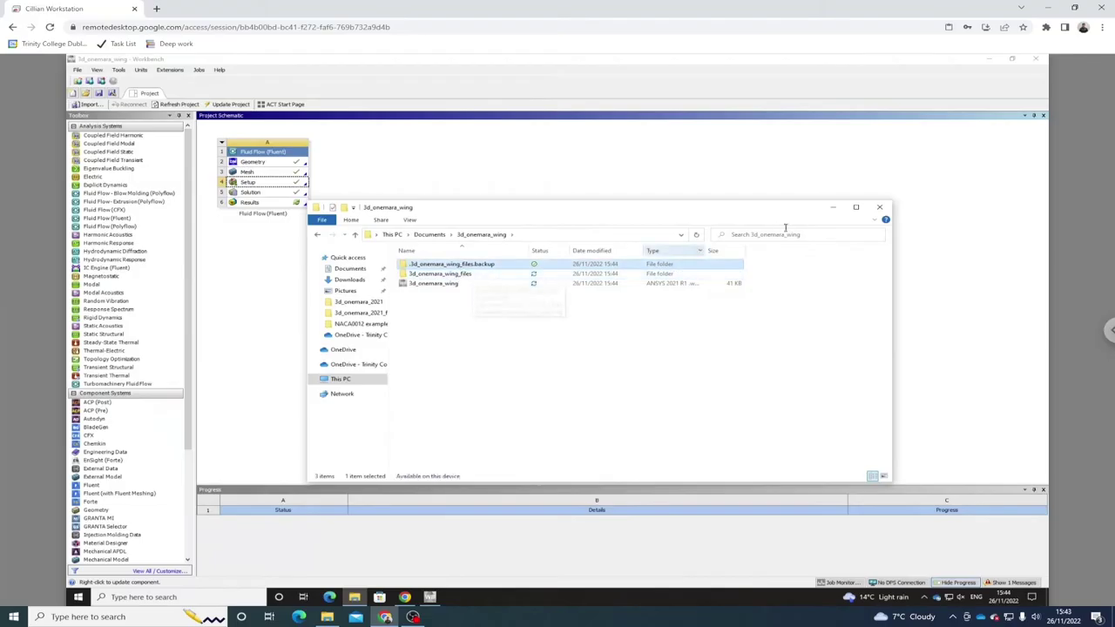
{"action": "left_click", "coordinate": [880, 208]}
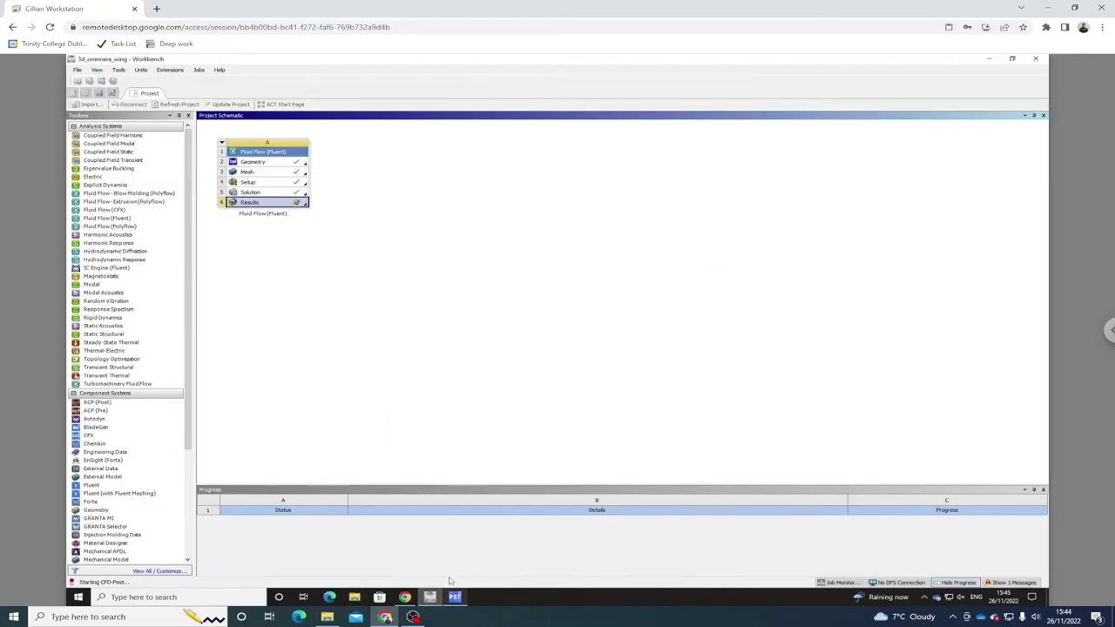
Open the Solution cell of the Fluid Flow system for editing in Fluent.
{"action": "right_click", "coordinate": [259, 192]}
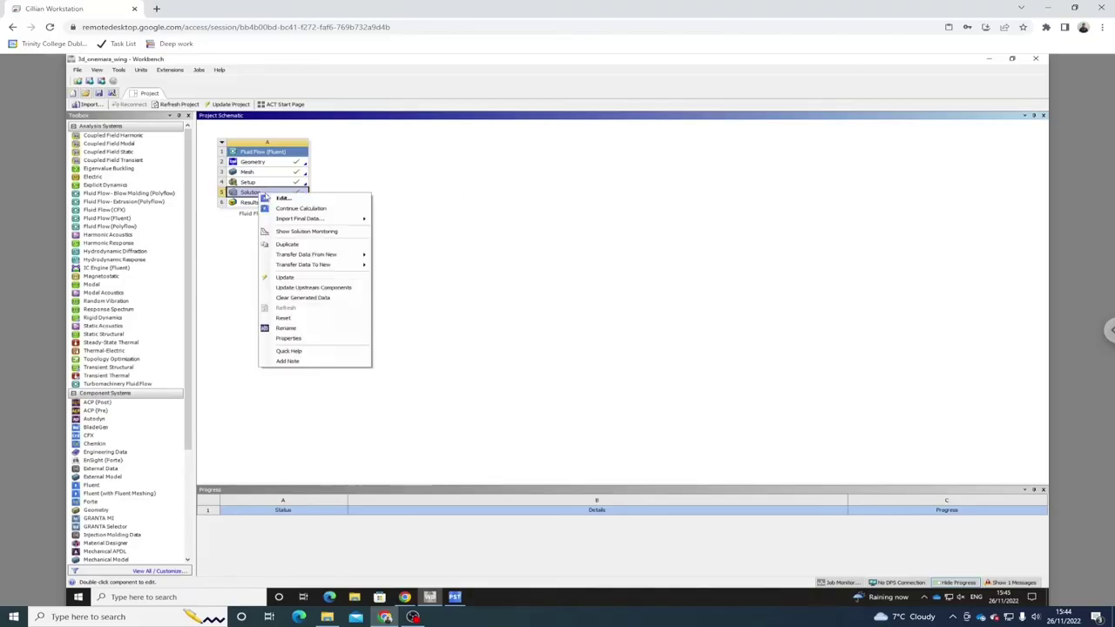
{"action": "left_click", "coordinate": [281, 198]}
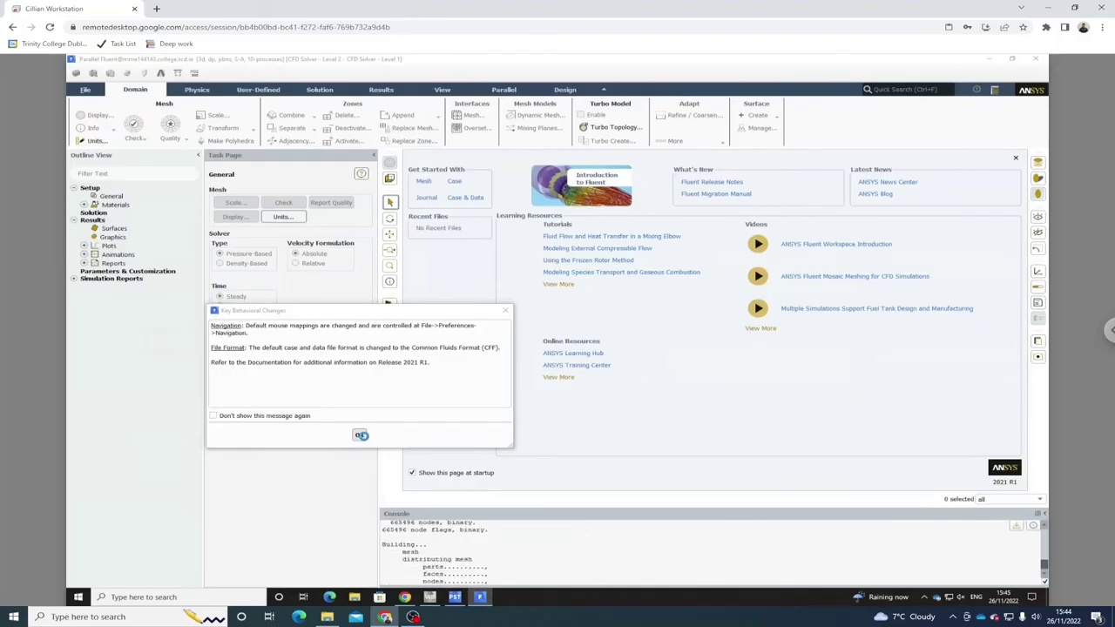
Dismiss the Key Behavioral Changes notice and orient the mesh display so the domain's symmetry plane faces the viewer.
{"action": "left_click", "coordinate": [361, 434]}
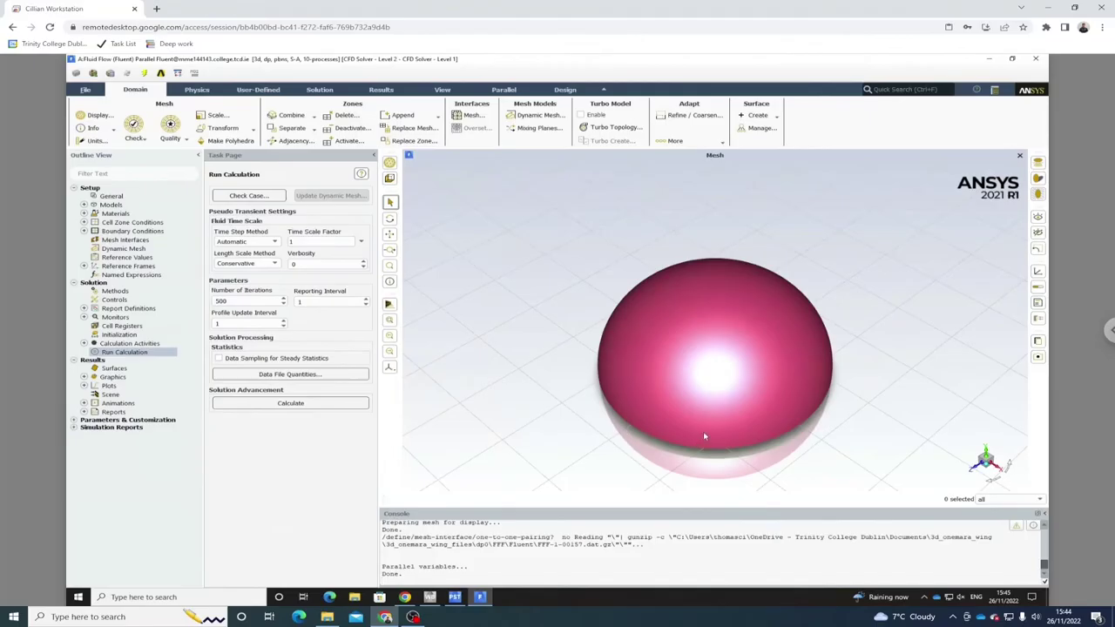
{"action": "left_click_drag", "start_coordinate": [703, 431], "coordinate": [681, 305]}
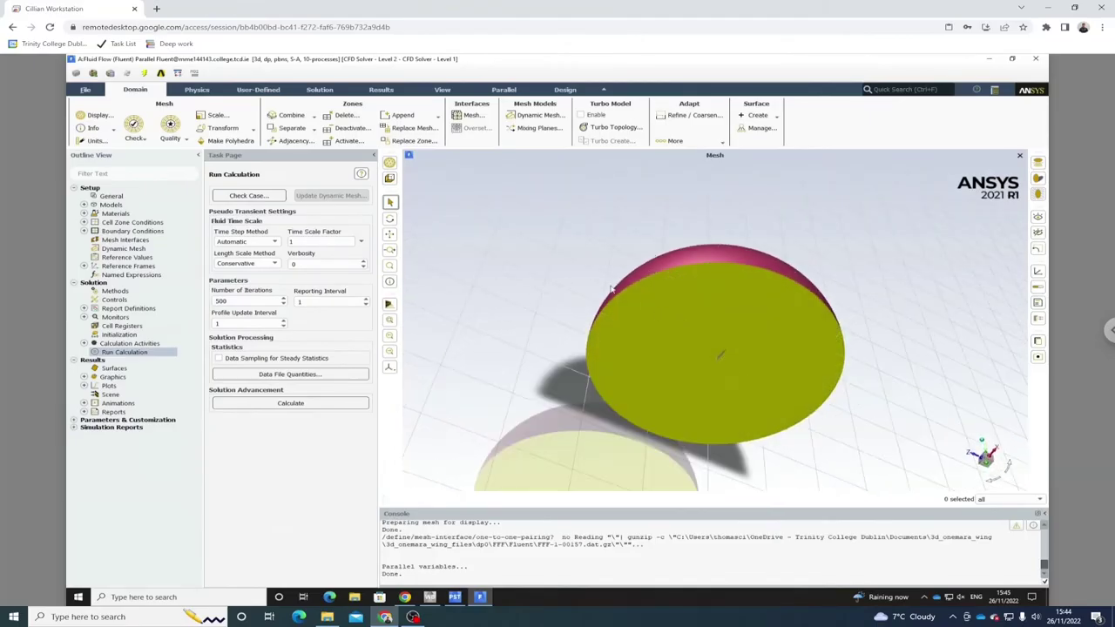
{"action": "left_click_drag", "start_coordinate": [611, 289], "coordinate": [757, 353]}
{"action": "left_click_drag", "start_coordinate": [647, 284], "coordinate": [797, 371]}
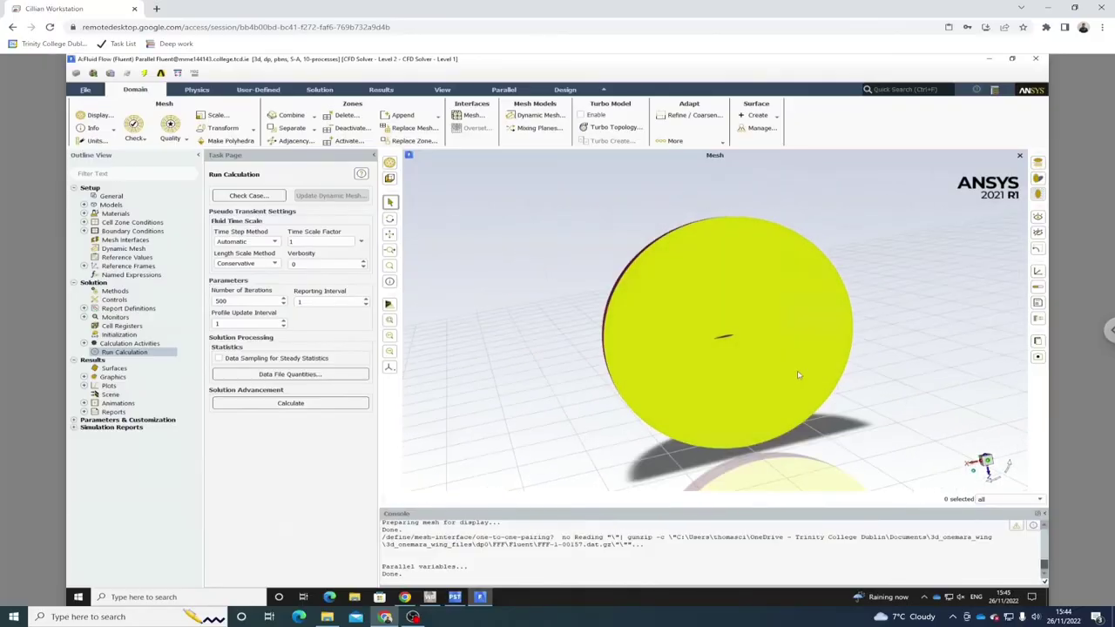
Create and display a contour named velocity_contour showing Velocity Magnitude on the symmetry surface.
{"action": "left_click", "coordinate": [84, 376]}
{"action": "right_click", "coordinate": [133, 396]}
{"action": "left_click", "coordinate": [149, 400]}
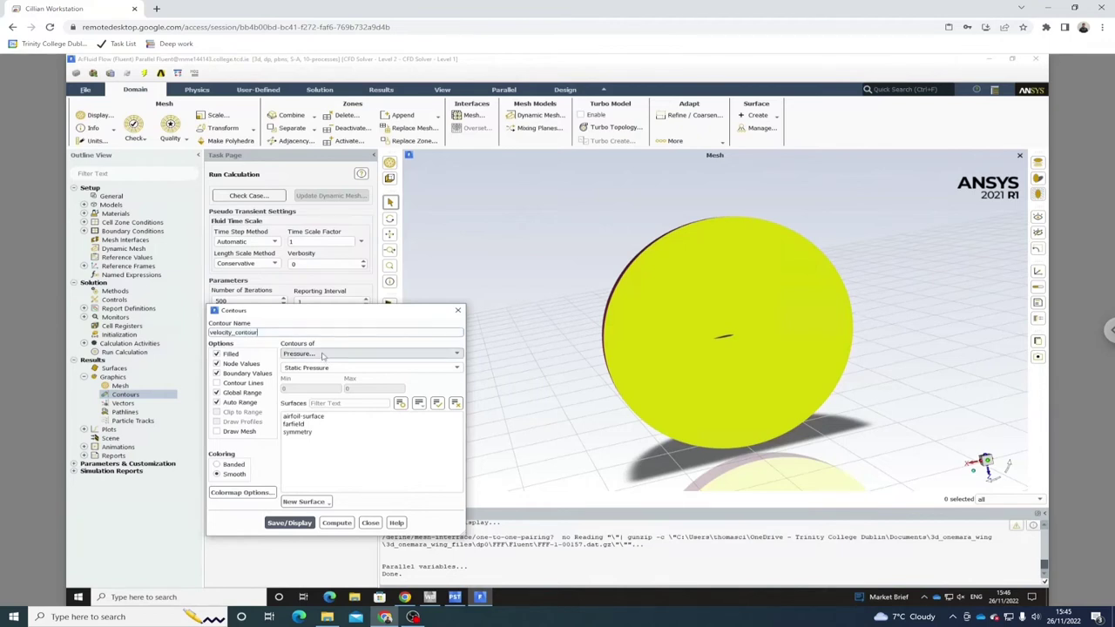
{"action": "left_click", "coordinate": [323, 355]}
{"action": "left_click", "coordinate": [300, 377]}
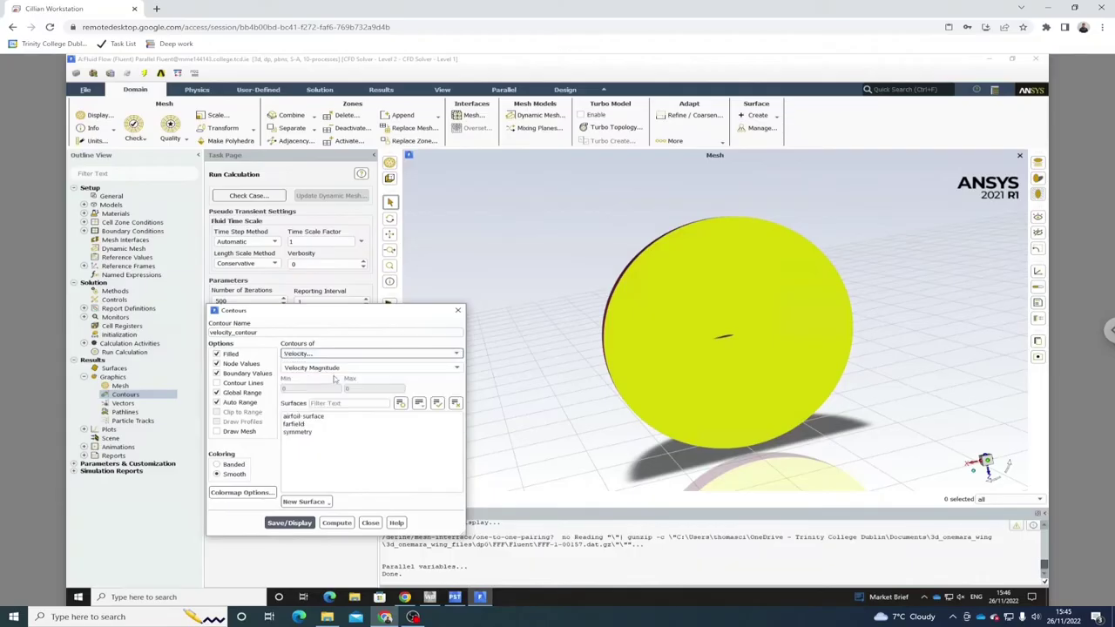
{"action": "left_click", "coordinate": [319, 417]}
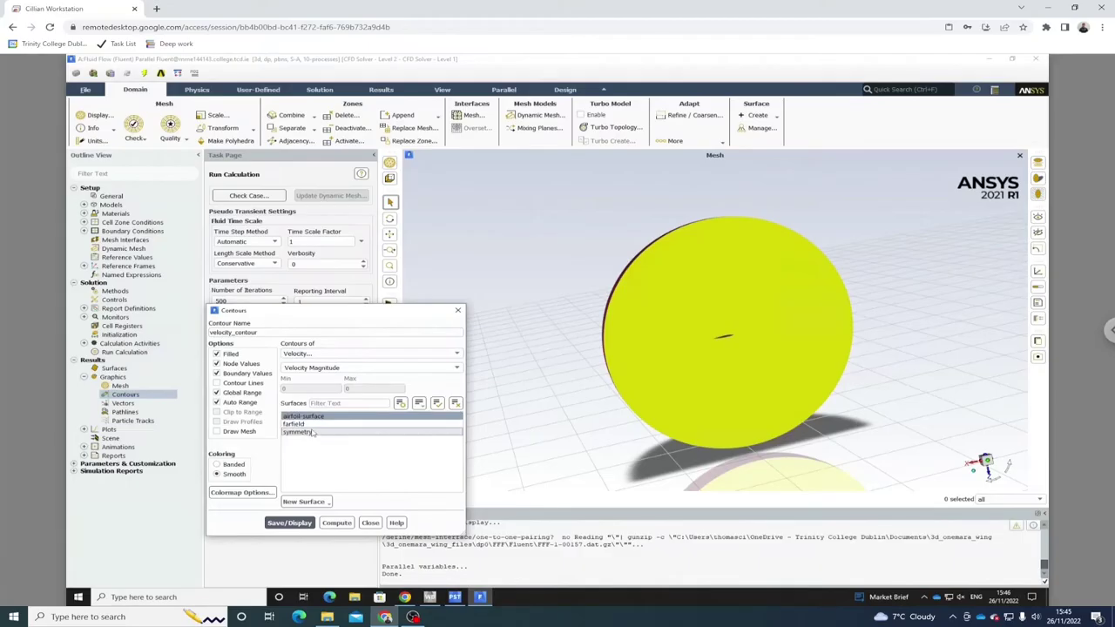
{"action": "left_click", "coordinate": [312, 432]}
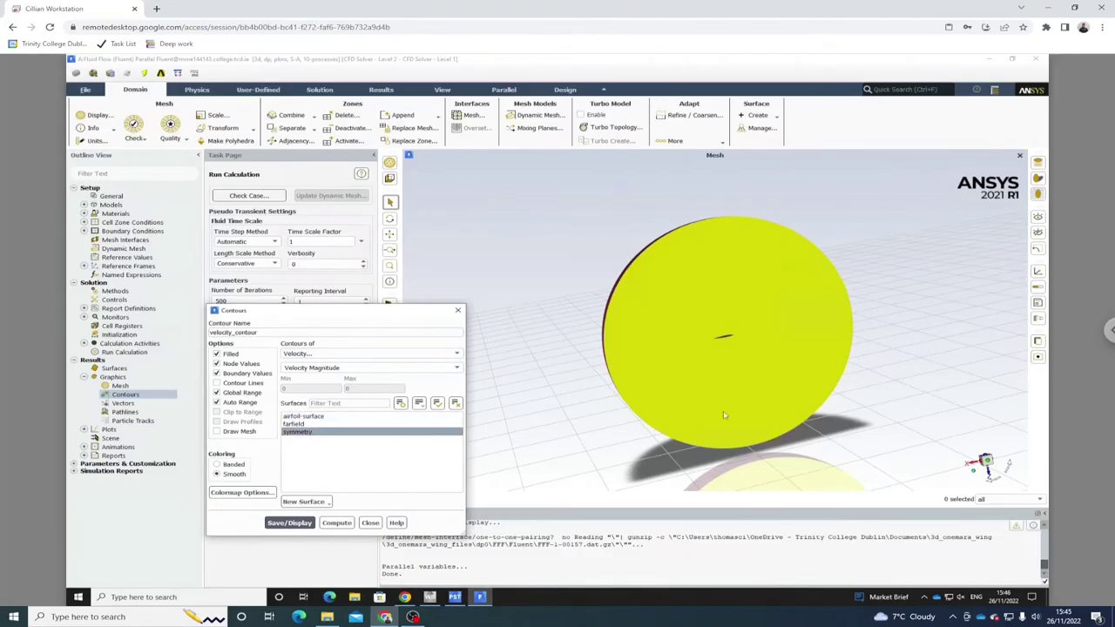
{"action": "left_click", "coordinate": [289, 522]}
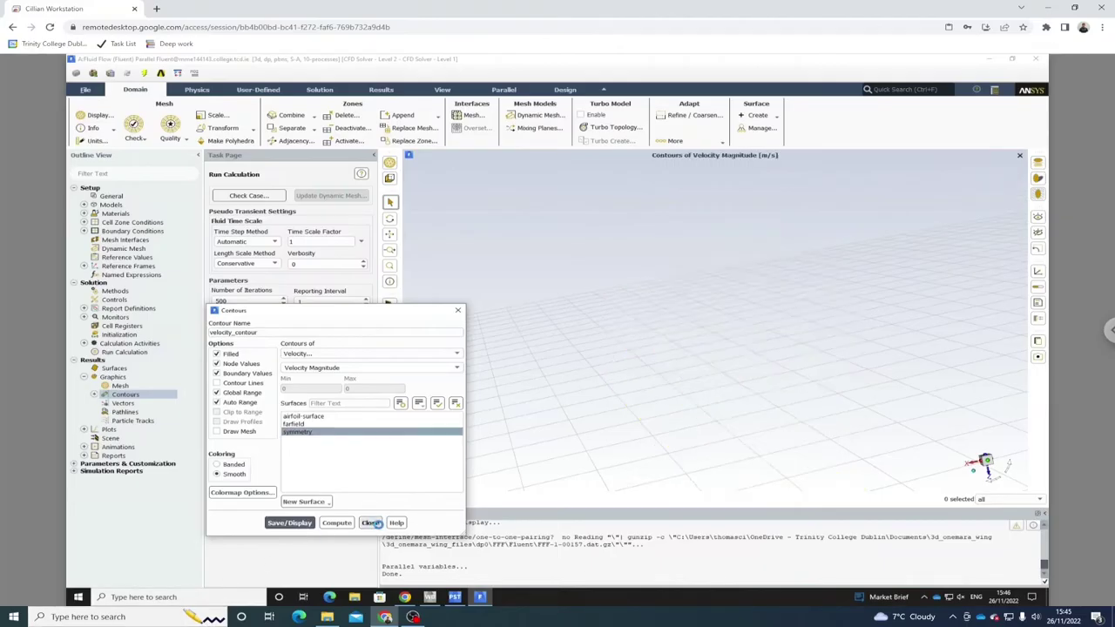
{"action": "left_click", "coordinate": [370, 523]}
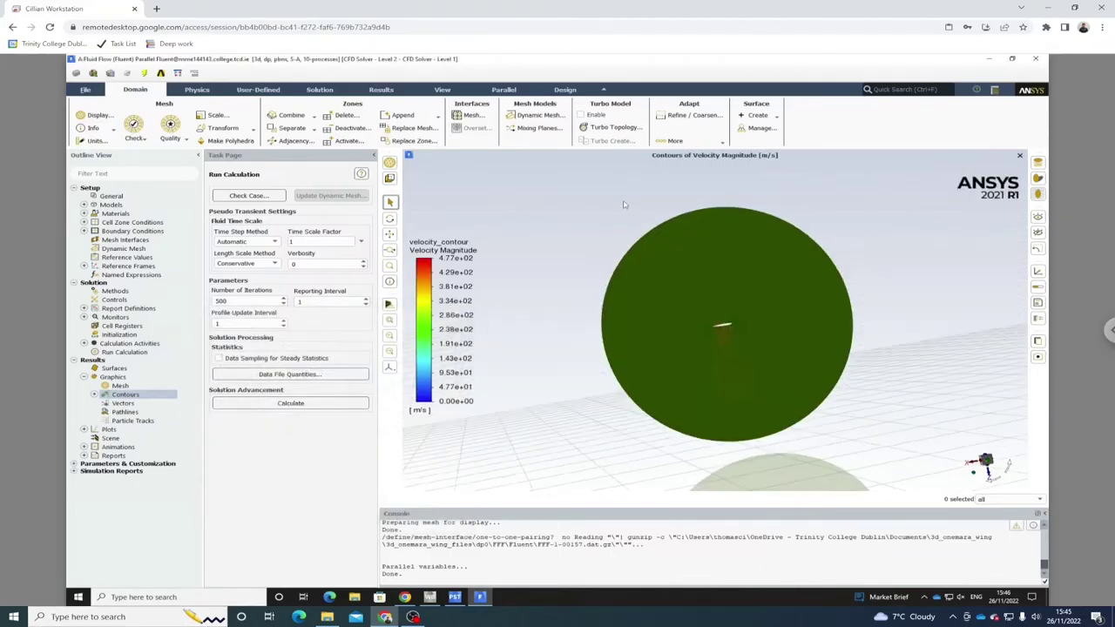
Set the Y direction of light 0 to -1 and apply the new lighting to the contour display.
{"action": "left_click_drag", "start_coordinate": [470, 488], "coordinate": [468, 362]}
{"action": "left_click_drag", "start_coordinate": [761, 288], "coordinate": [800, 283]}
{"action": "left_click_drag", "start_coordinate": [743, 307], "coordinate": [763, 279]}
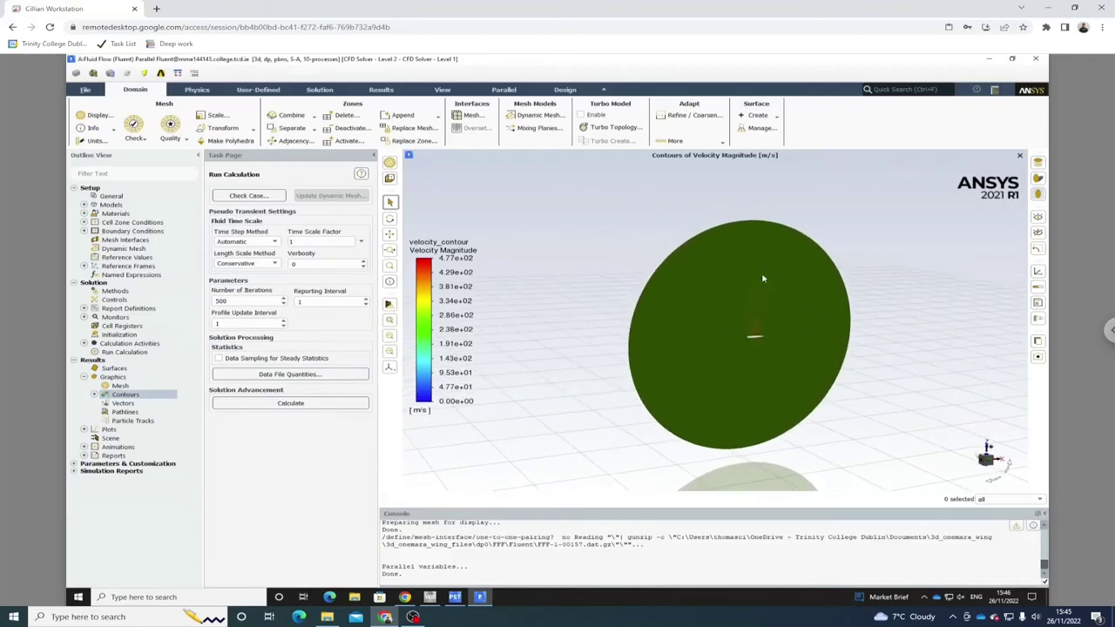
{"action": "left_click", "coordinate": [443, 89]}
{"action": "left_click", "coordinate": [248, 114]}
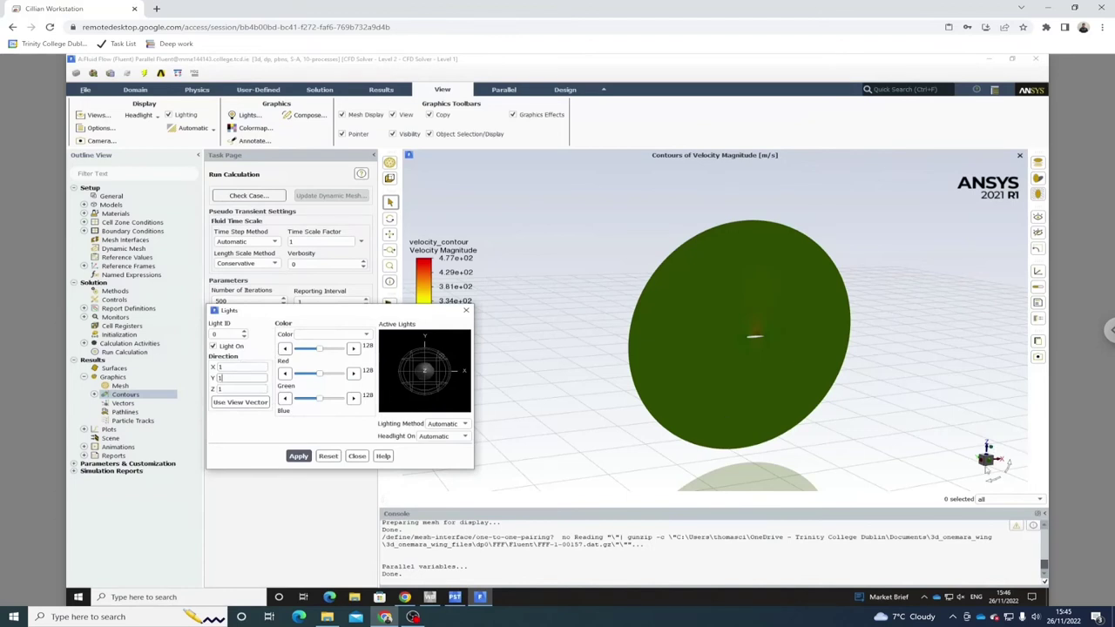
{"action": "left_click", "coordinate": [219, 378]}
{"action": "type", "text": "-"}
{"action": "left_click", "coordinate": [307, 460]}
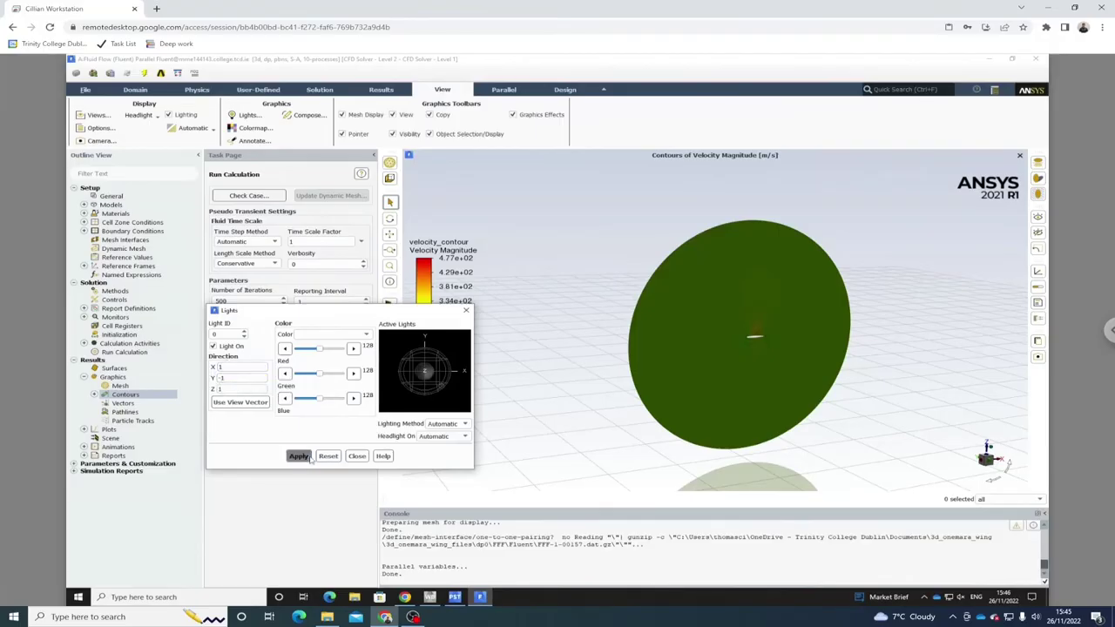
{"action": "left_click", "coordinate": [466, 310]}
Examine the velocity contours around the airfoil section, including the upper surface, the near-wall layer and the trailing edge.
{"action": "left_click_drag", "start_coordinate": [891, 318], "coordinate": [723, 299]}
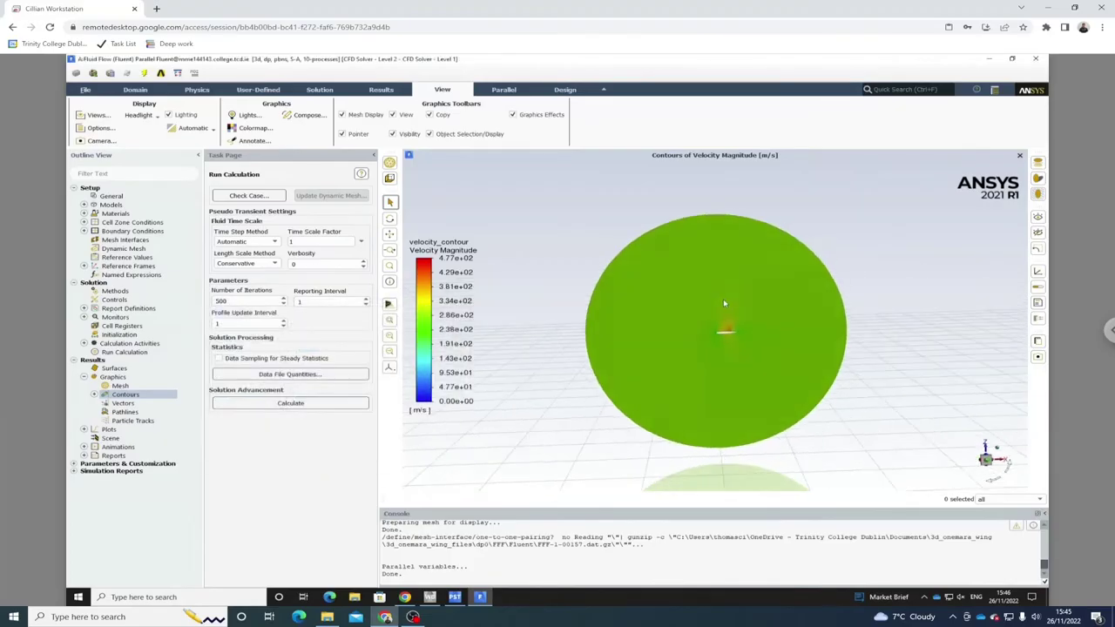
{"action": "scroll", "coordinate": [723, 303], "scroll_direction": "up", "scroll_amount": 5}
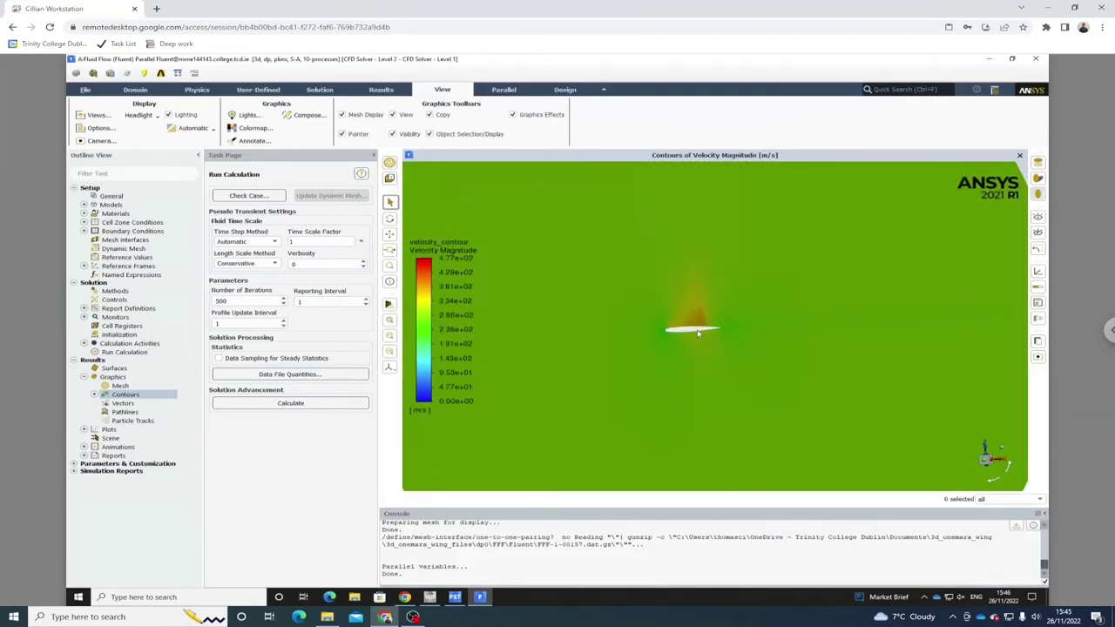
{"action": "scroll", "coordinate": [711, 331], "scroll_direction": "up", "scroll_amount": 6}
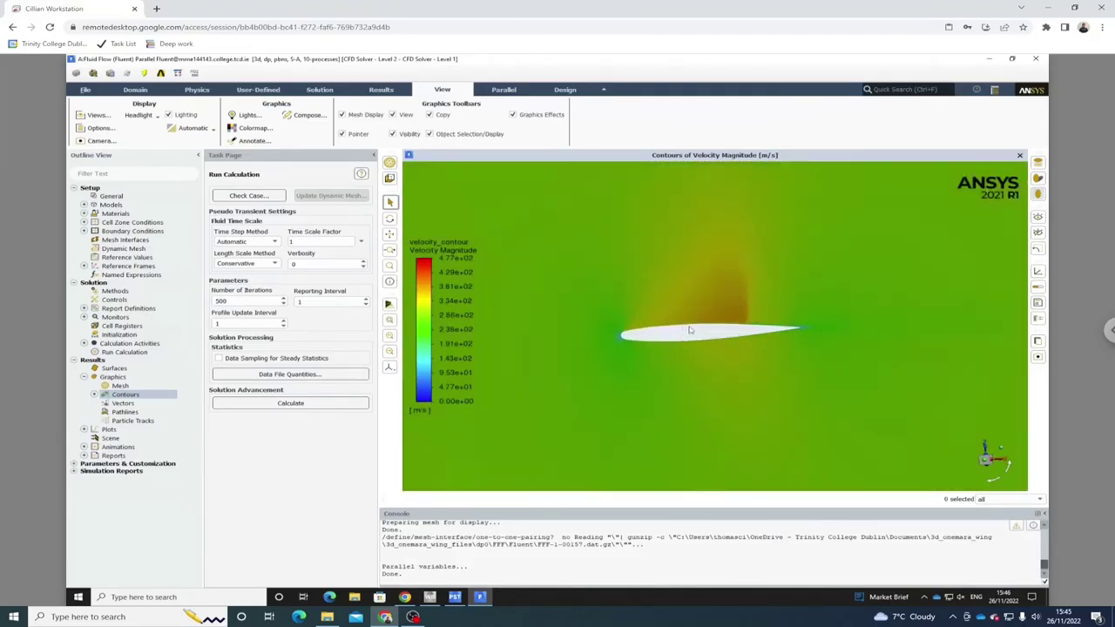
{"action": "scroll", "coordinate": [849, 330], "scroll_direction": "up", "scroll_amount": 4}
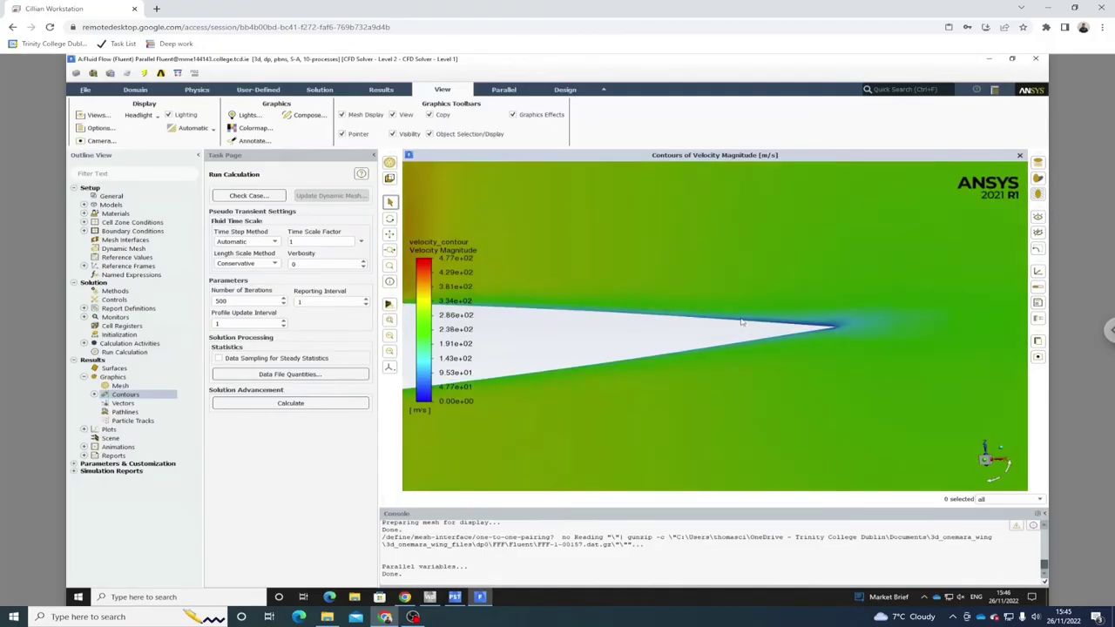
{"action": "scroll", "coordinate": [749, 345], "scroll_direction": "up", "scroll_amount": 5}
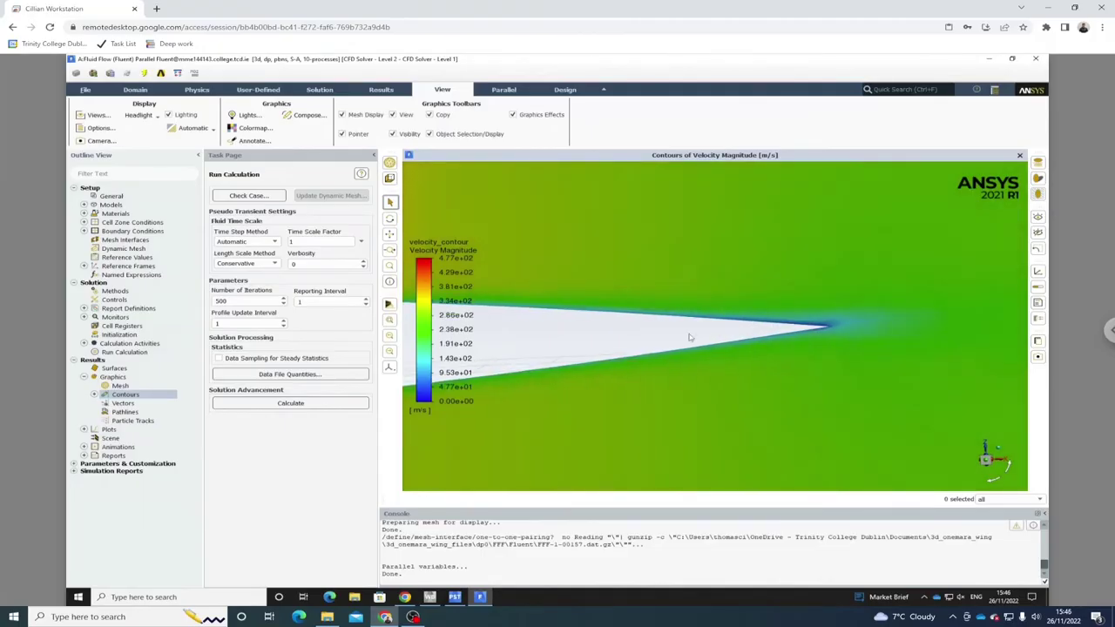
{"action": "scroll", "coordinate": [658, 285], "scroll_direction": "up", "scroll_amount": 4}
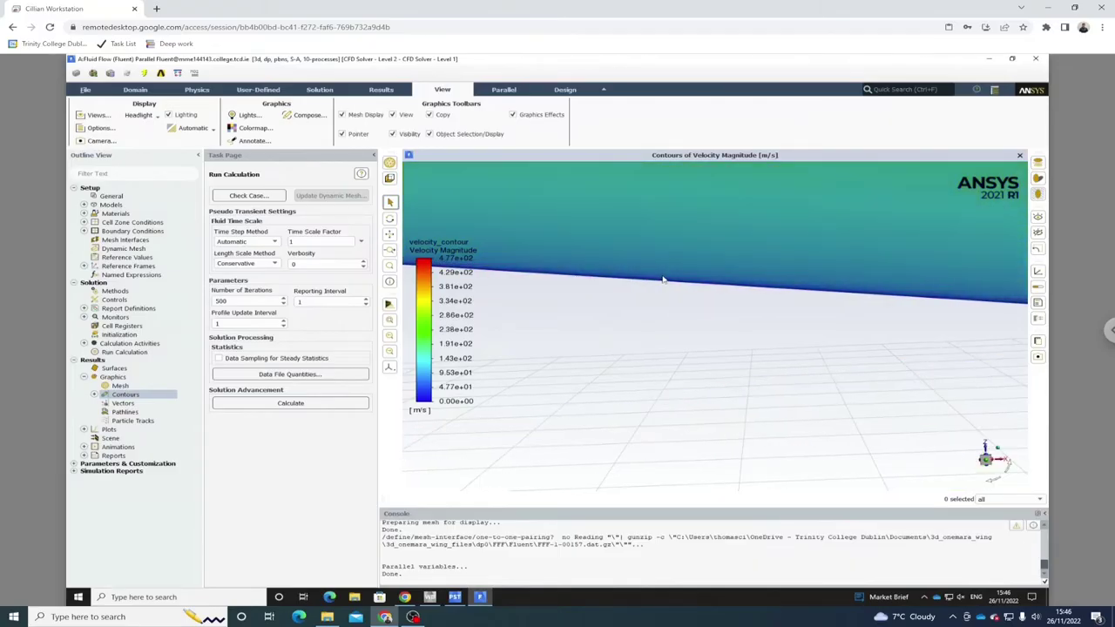
{"action": "scroll", "coordinate": [662, 279], "scroll_direction": "down", "scroll_amount": 6}
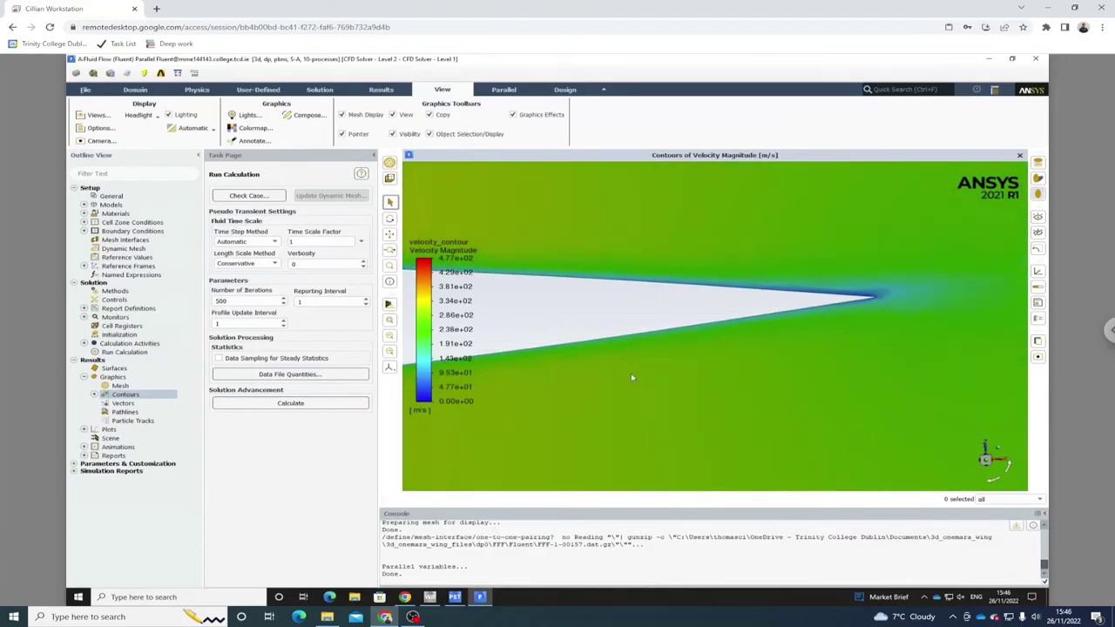
{"action": "scroll", "coordinate": [724, 262], "scroll_direction": "up", "scroll_amount": 6}
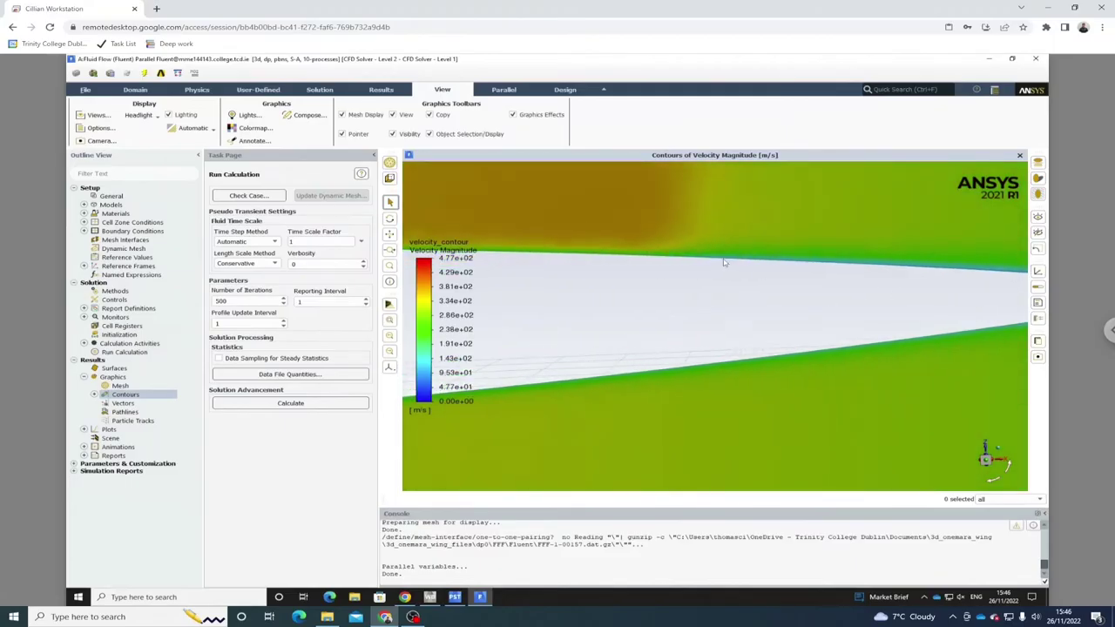
{"action": "scroll", "coordinate": [767, 269], "scroll_direction": "down", "scroll_amount": 5}
{"action": "scroll", "coordinate": [810, 275], "scroll_direction": "up", "scroll_amount": 2}
{"action": "scroll", "coordinate": [729, 258], "scroll_direction": "down", "scroll_amount": 3}
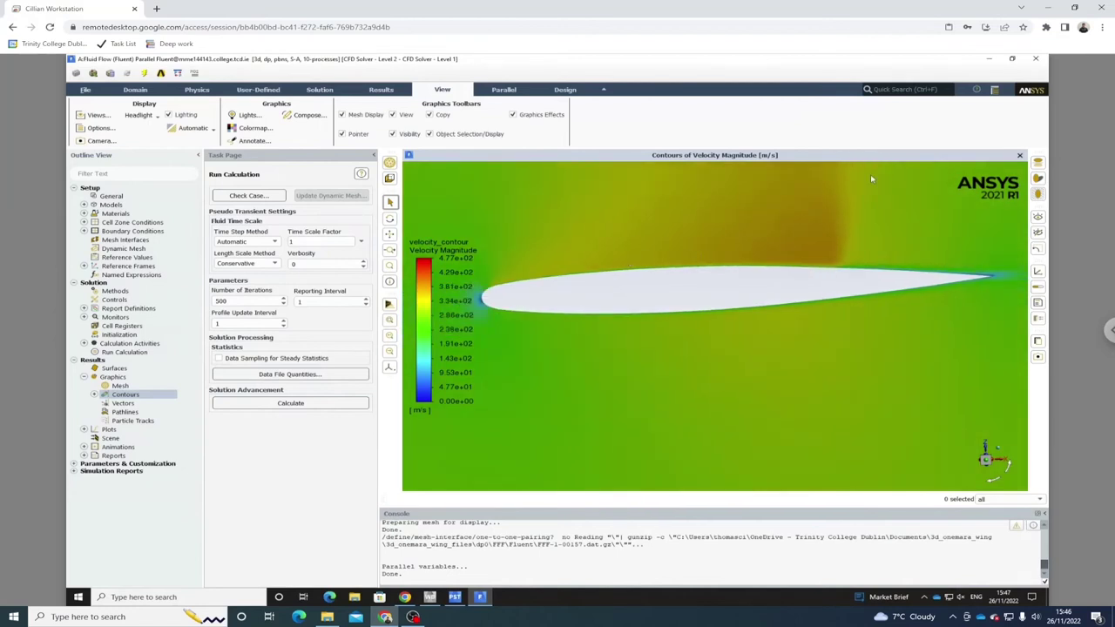
{"action": "scroll", "coordinate": [788, 248], "scroll_direction": "down", "scroll_amount": 4}
{"action": "scroll", "coordinate": [784, 253], "scroll_direction": "up", "scroll_amount": 4}
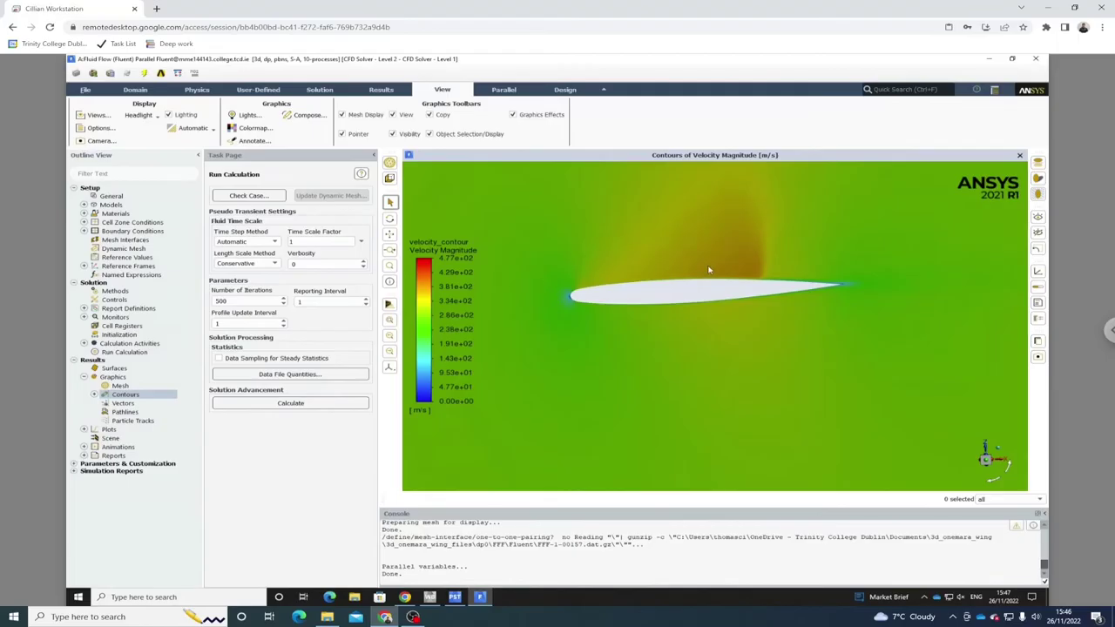
{"action": "left_click_drag", "start_coordinate": [708, 270], "coordinate": [764, 280]}
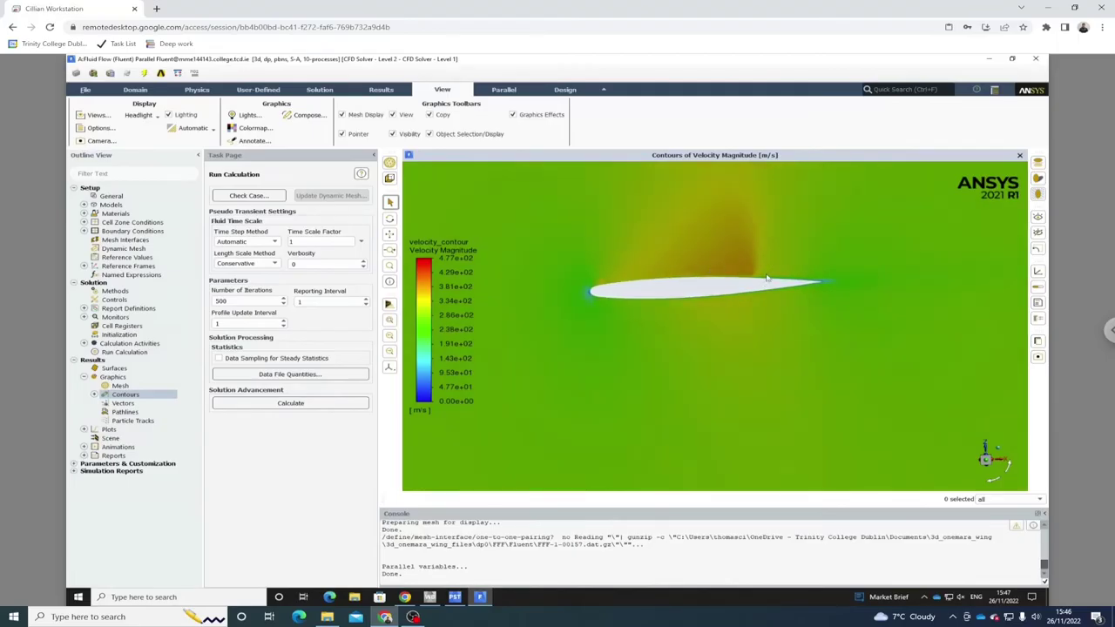
Create and display a second contour named pressure-contour showing Static Pressure on the symmetry surface.
{"action": "left_click", "coordinate": [94, 395]}
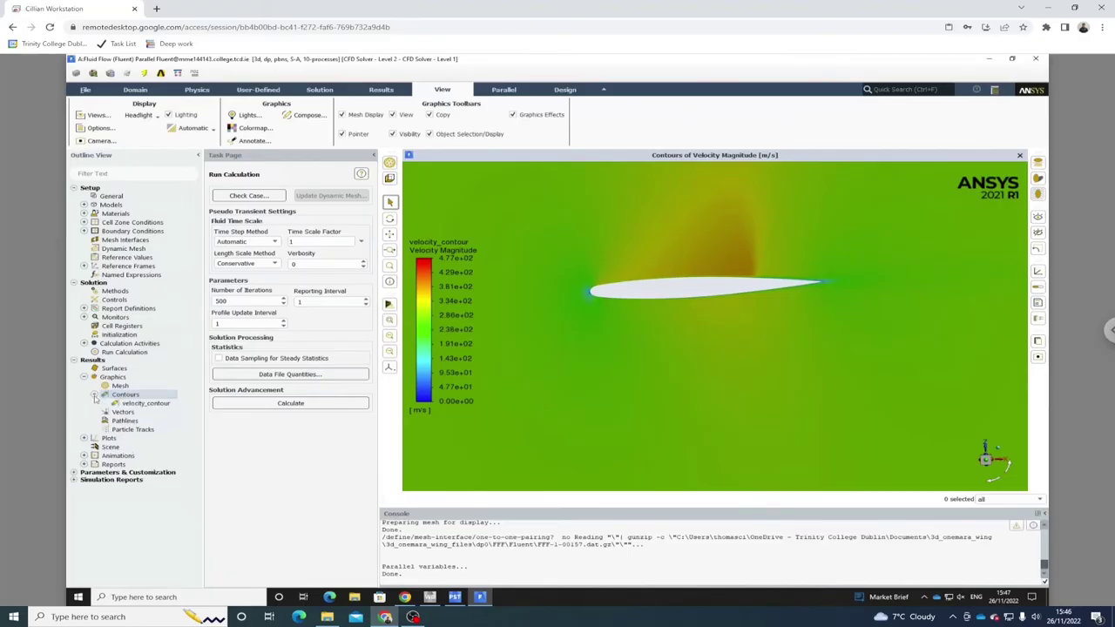
{"action": "right_click", "coordinate": [125, 396]}
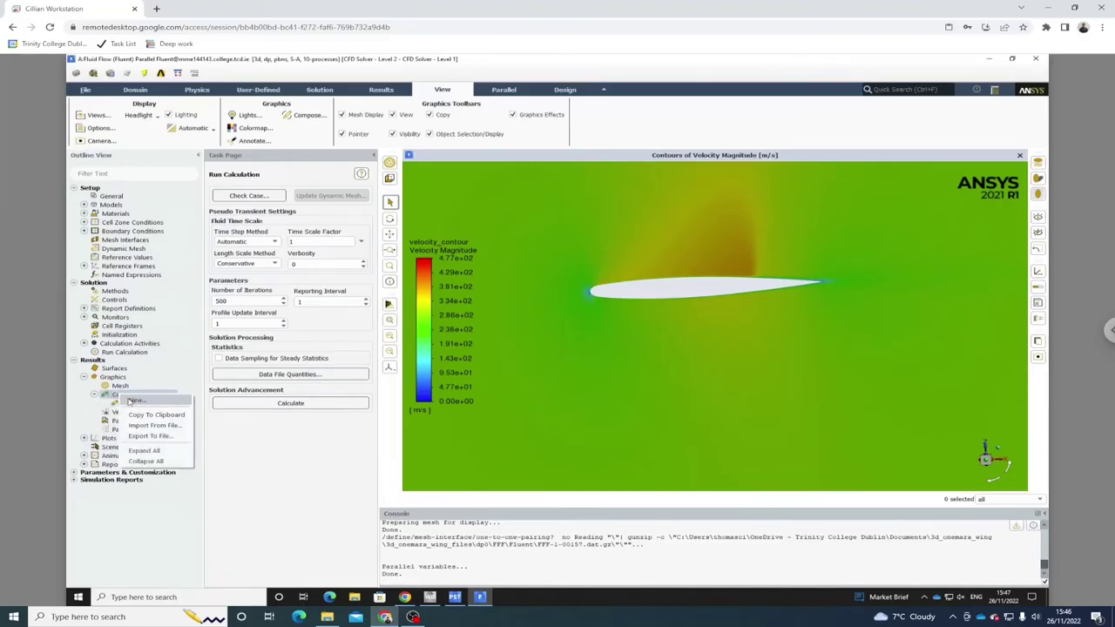
{"action": "left_click", "coordinate": [131, 400]}
{"action": "triple_click", "coordinate": [304, 333]}
{"action": "type", "text": "pressure-contour"}
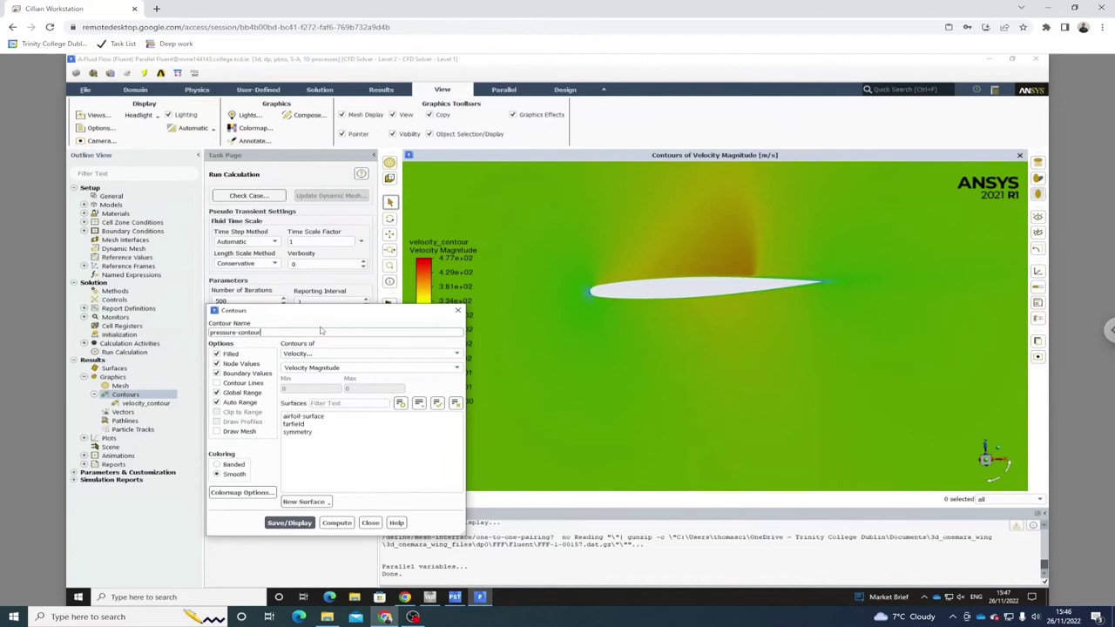
{"action": "left_click", "coordinate": [332, 354]}
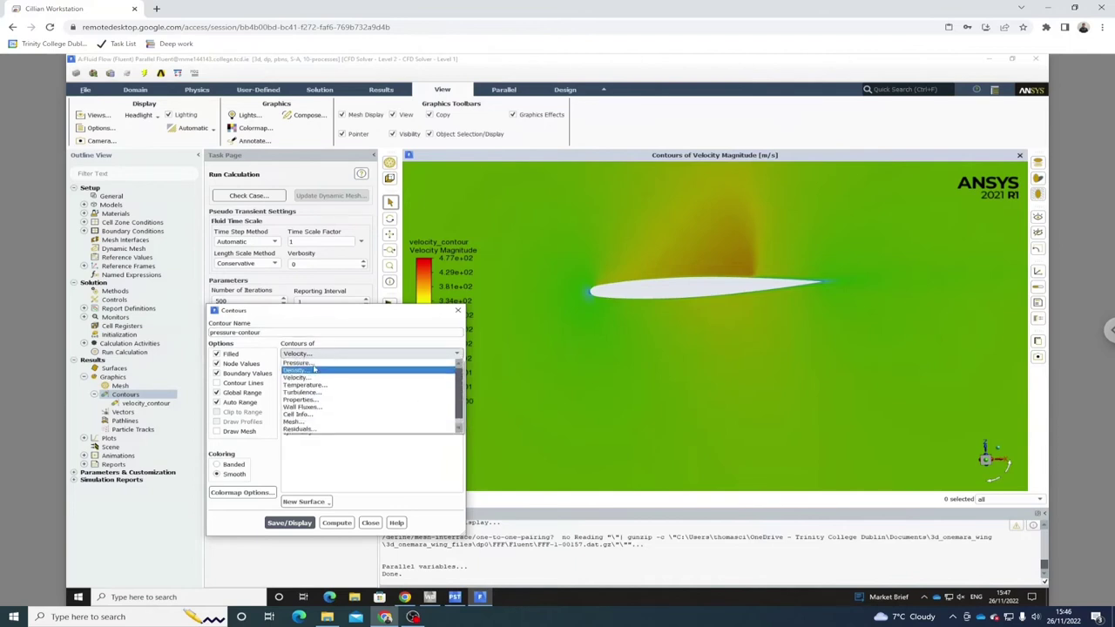
{"action": "left_click", "coordinate": [311, 367]}
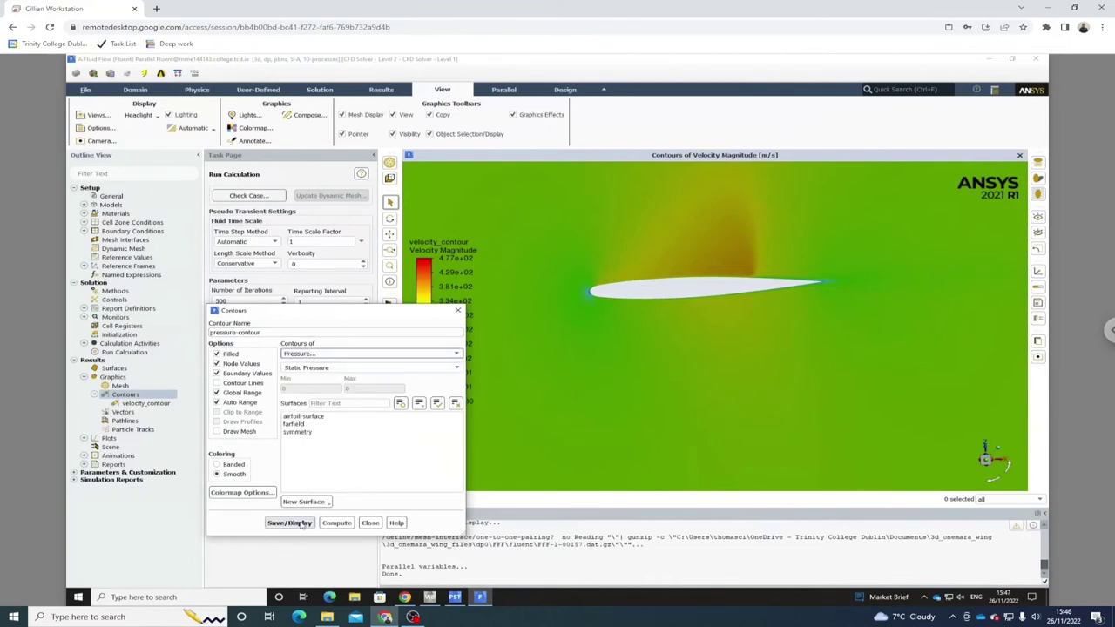
{"action": "left_click", "coordinate": [297, 432]}
{"action": "left_click", "coordinate": [290, 522]}
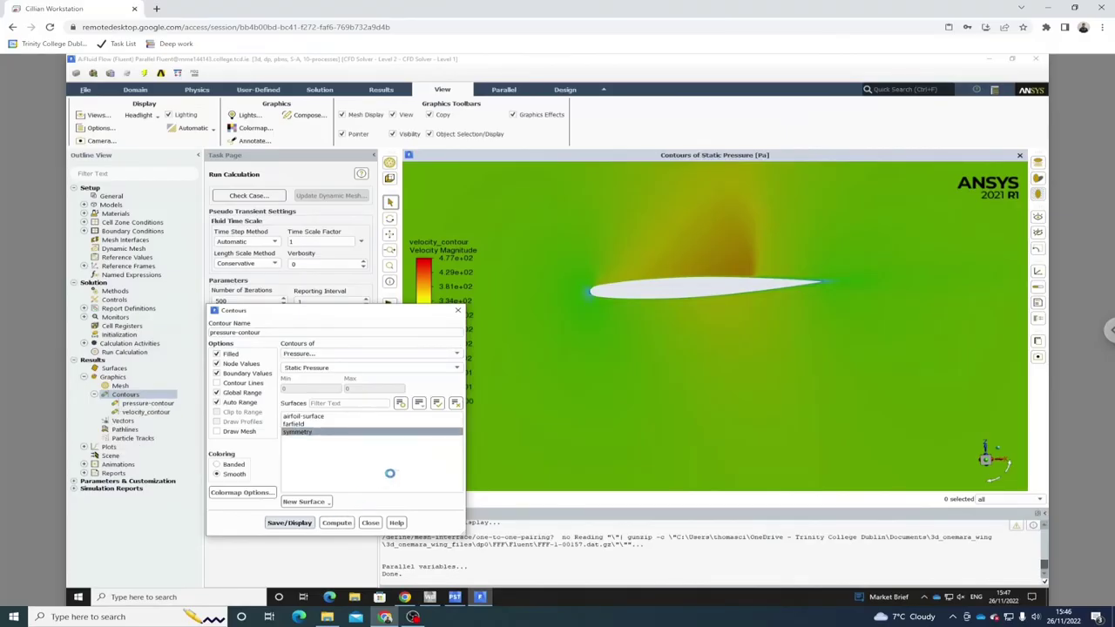
{"action": "left_click", "coordinate": [457, 310]}
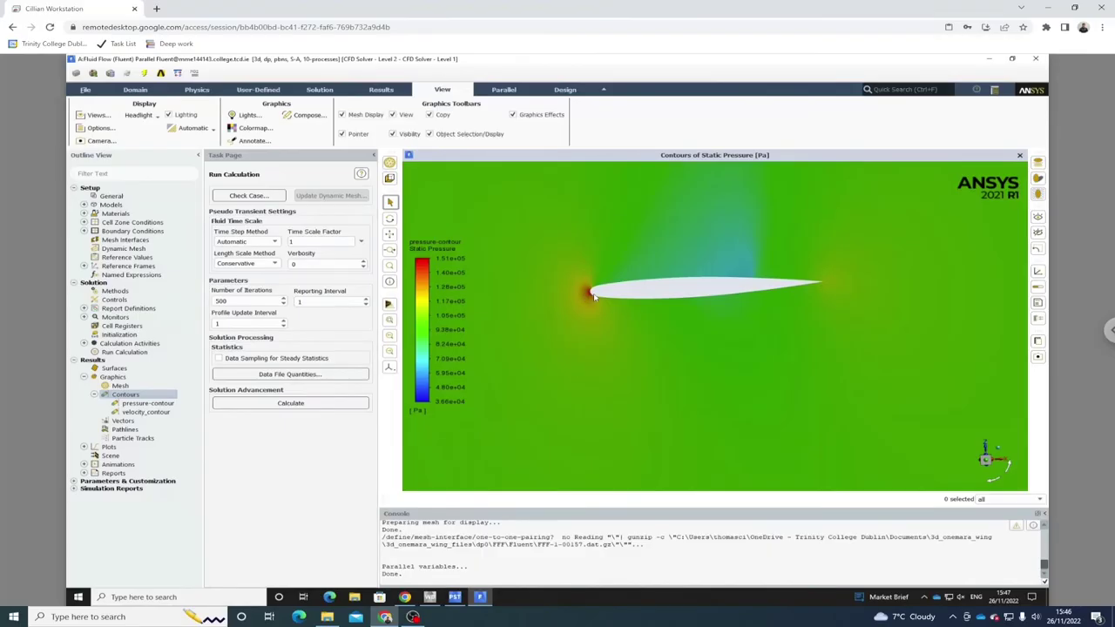
Examine the static pressure contours around the airfoil's leading edge and upper surface.
{"action": "scroll", "coordinate": [612, 298], "scroll_direction": "up", "scroll_amount": 2}
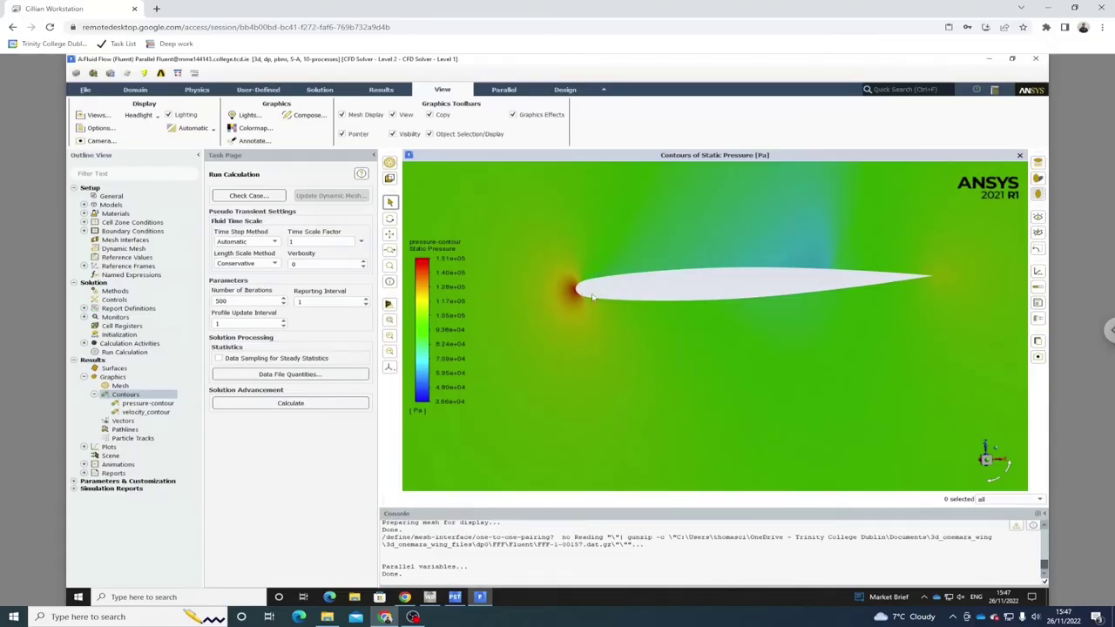
{"action": "scroll", "coordinate": [587, 297], "scroll_direction": "down", "scroll_amount": 3}
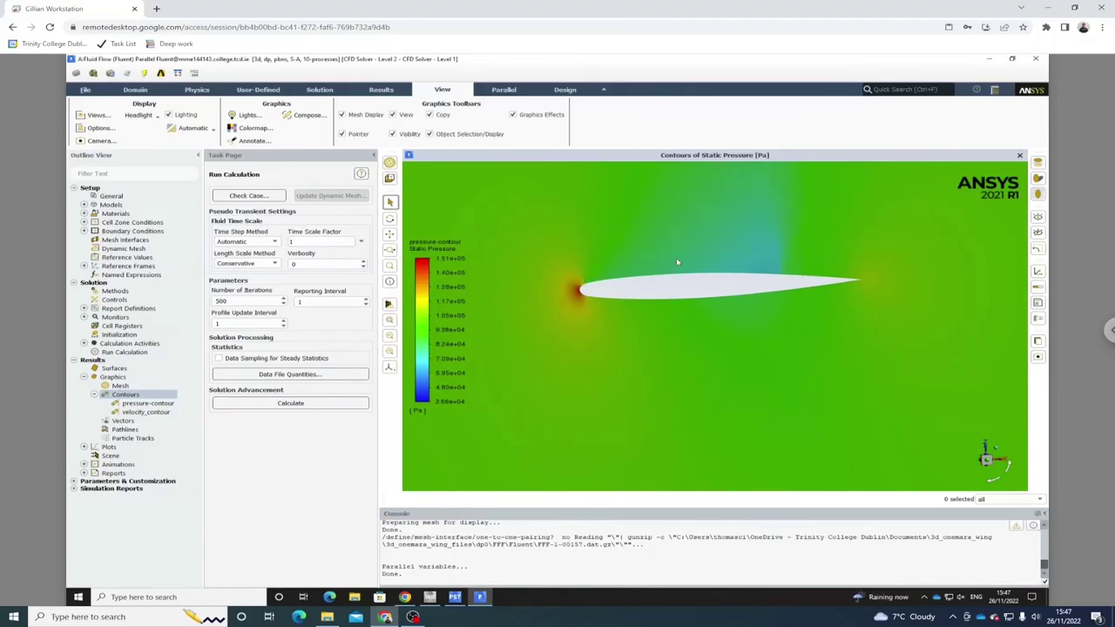
{"action": "scroll", "coordinate": [680, 267], "scroll_direction": "down", "scroll_amount": 1}
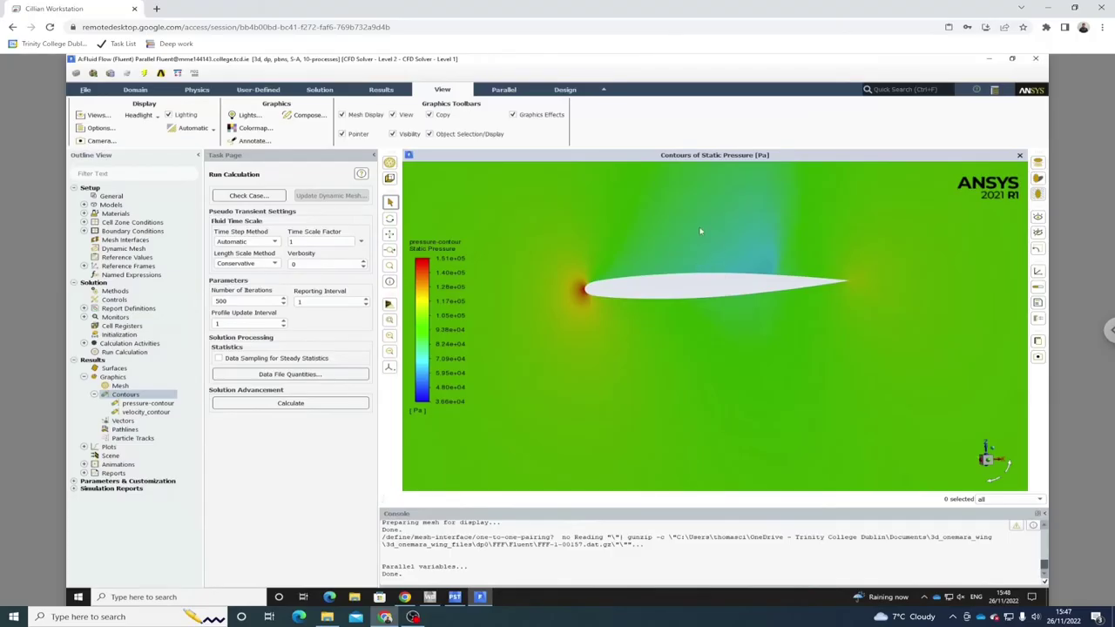
{"action": "scroll", "coordinate": [691, 284], "scroll_direction": "up", "scroll_amount": 2}
{"action": "scroll", "coordinate": [691, 284], "scroll_direction": "down", "scroll_amount": 2}
{"action": "scroll", "coordinate": [690, 284], "scroll_direction": "down", "scroll_amount": 1}
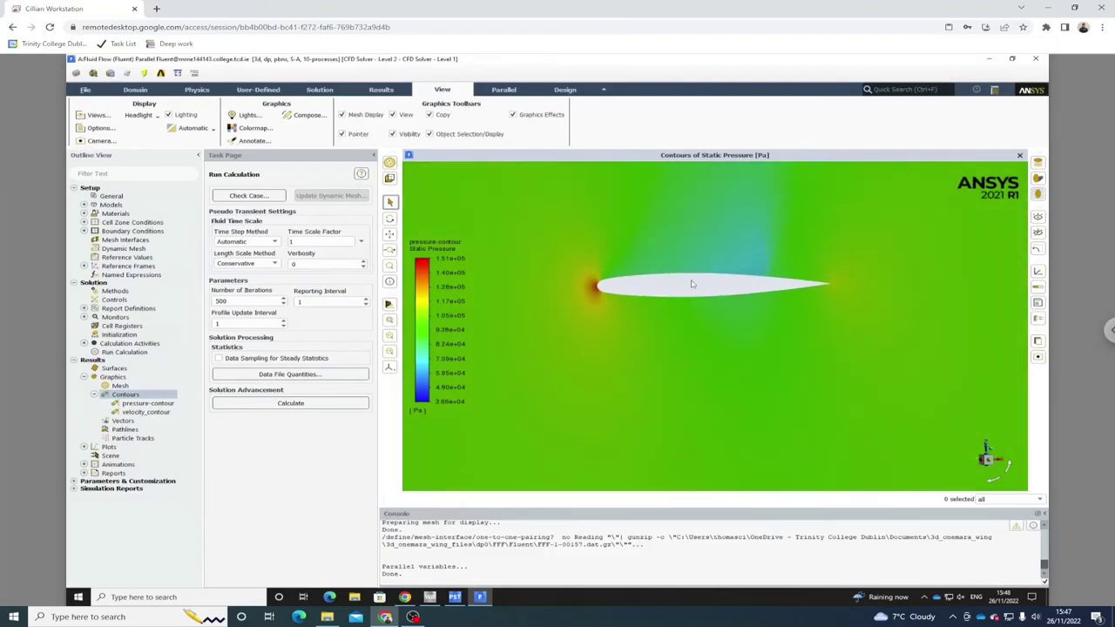
{"action": "scroll", "coordinate": [690, 282], "scroll_direction": "up", "scroll_amount": 1}
{"action": "scroll", "coordinate": [688, 277], "scroll_direction": "down", "scroll_amount": 3}
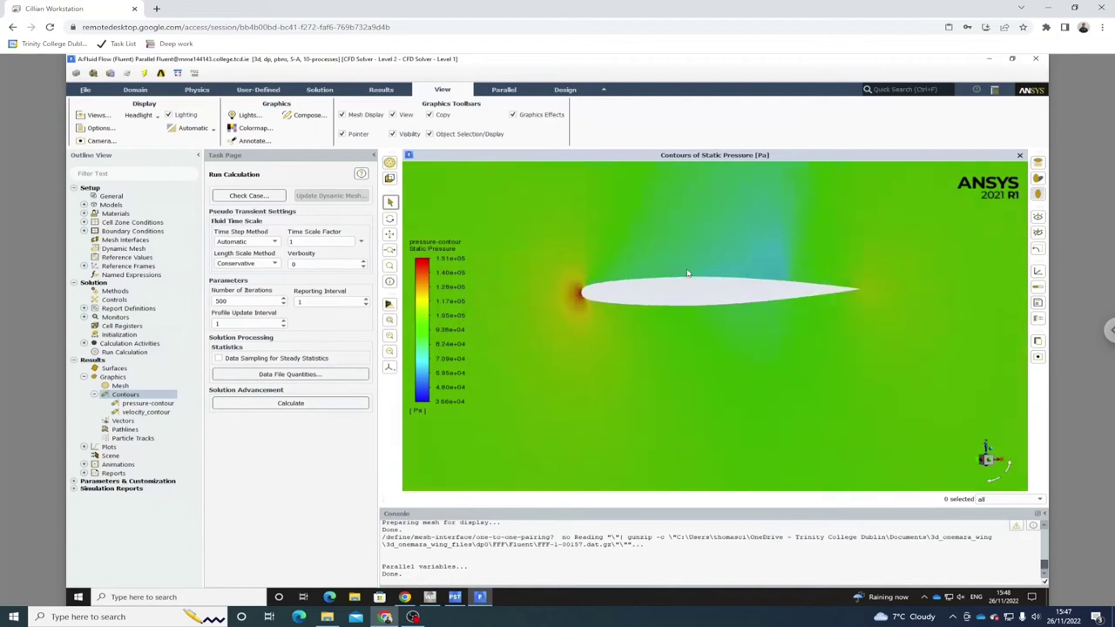
Create and display a new filled contour of Static Pressure on the airfoil-surface.
{"action": "left_click_drag", "start_coordinate": [689, 279], "coordinate": [695, 285]}
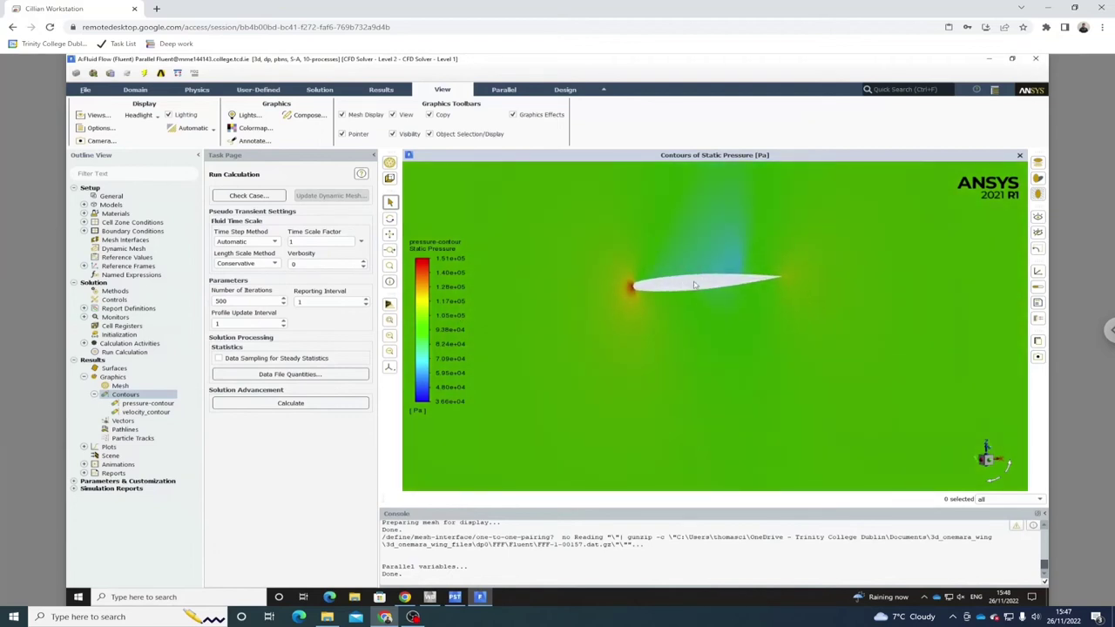
{"action": "right_click", "coordinate": [125, 394]}
{"action": "left_click", "coordinate": [149, 402]}
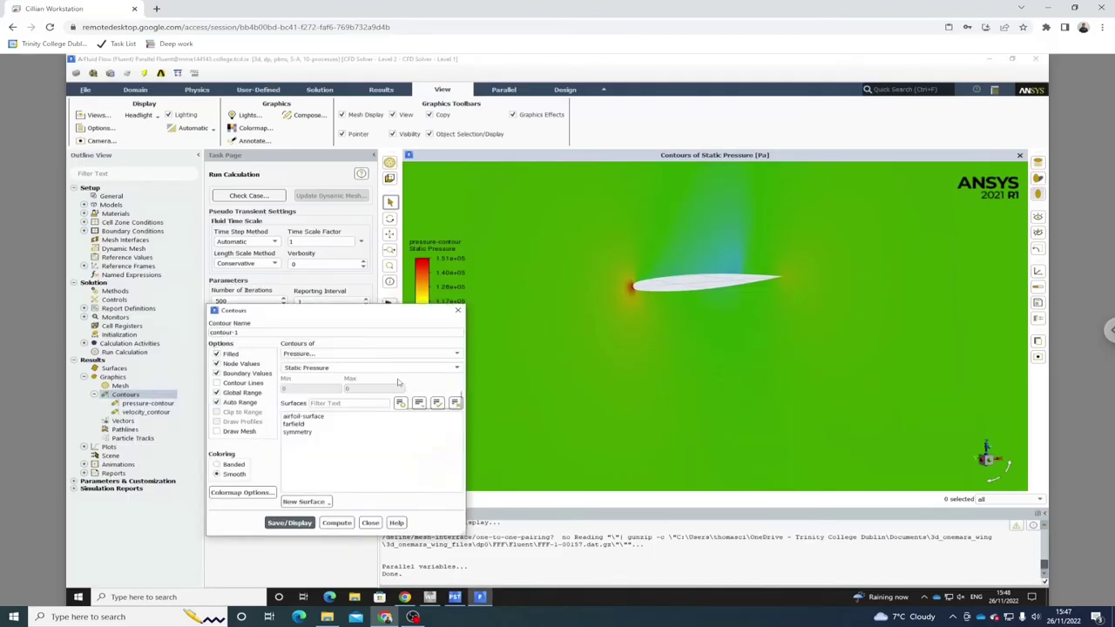
{"action": "left_click", "coordinate": [303, 416]}
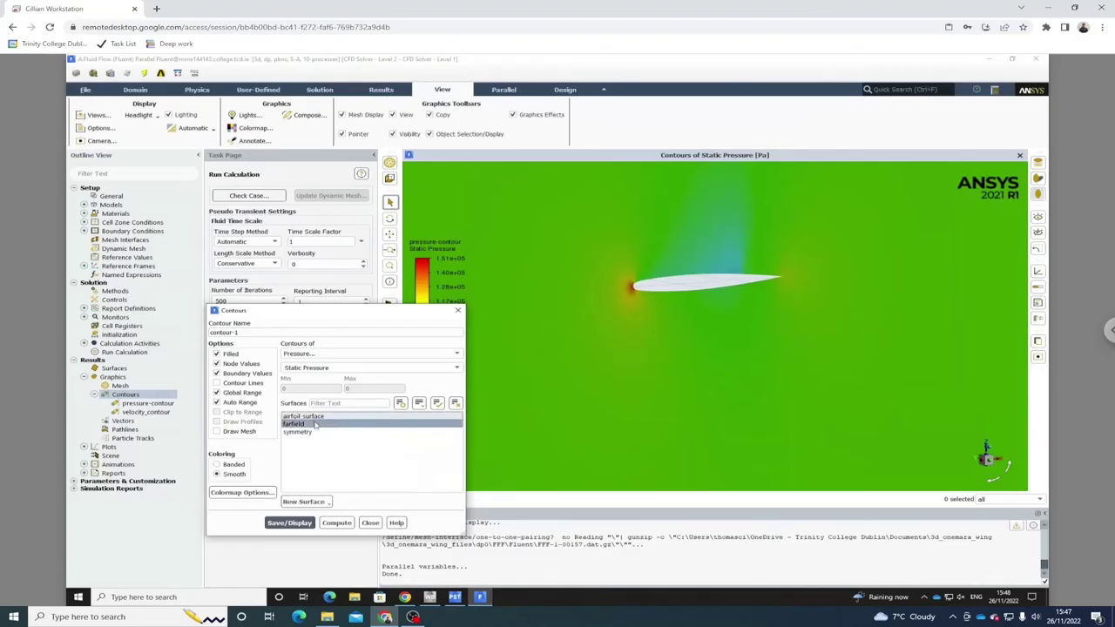
{"action": "left_click", "coordinate": [290, 523]}
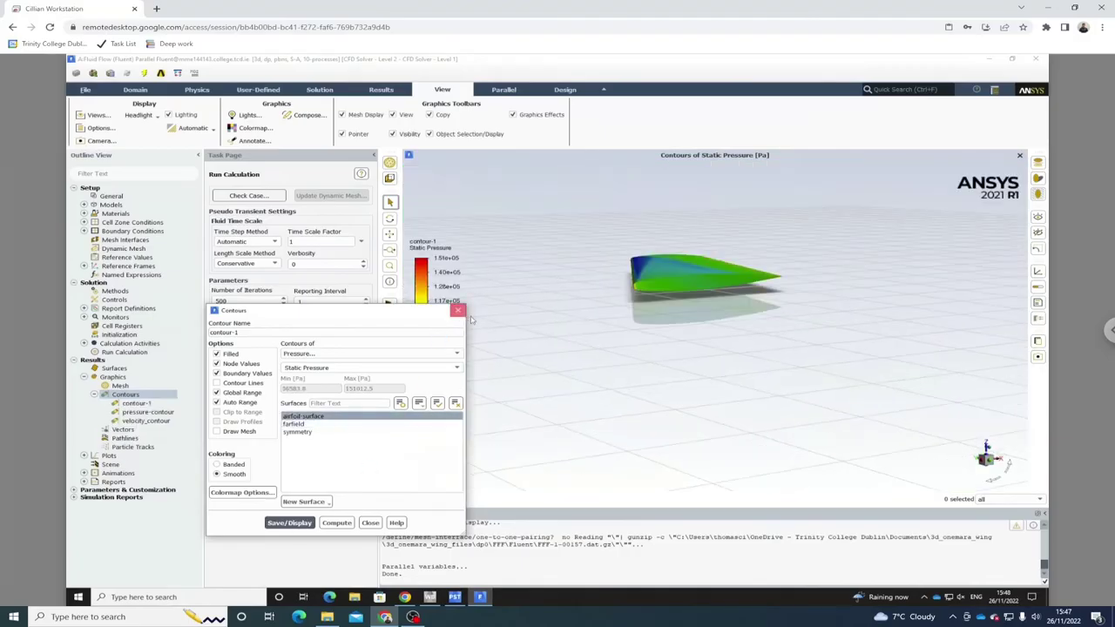
{"action": "left_click", "coordinate": [458, 310]}
Rename the wing surface pressure contour to pressure-airfoil-surface and redisplay it.
{"action": "left_click_drag", "start_coordinate": [753, 298], "coordinate": [572, 367]}
{"action": "scroll", "coordinate": [679, 295], "scroll_direction": "down", "scroll_amount": 3}
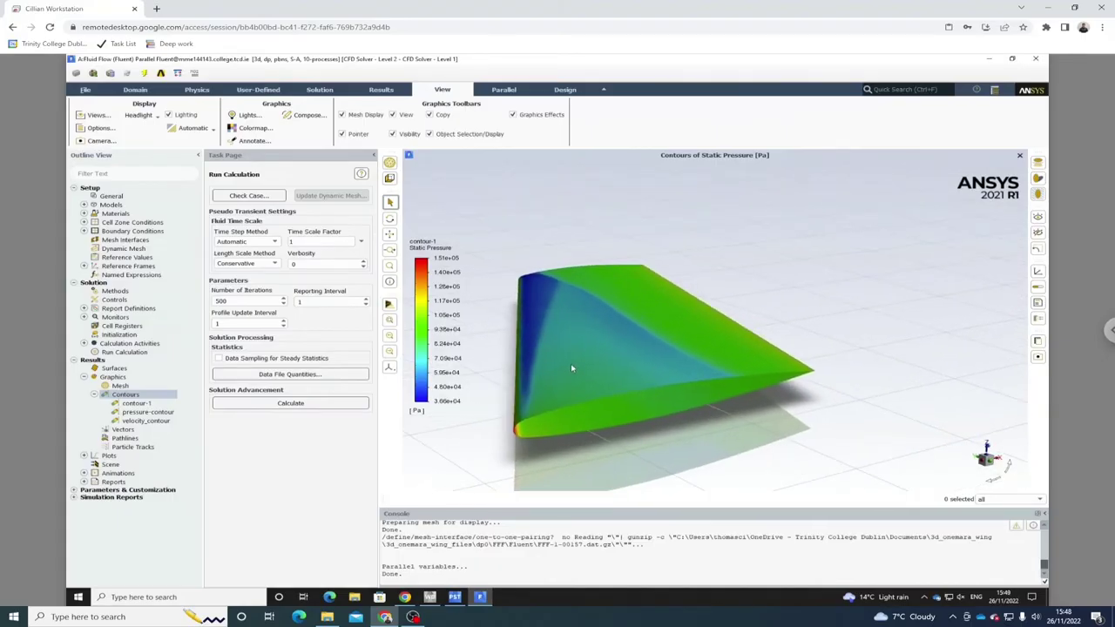
{"action": "left_click_drag", "start_coordinate": [748, 393], "coordinate": [719, 379]}
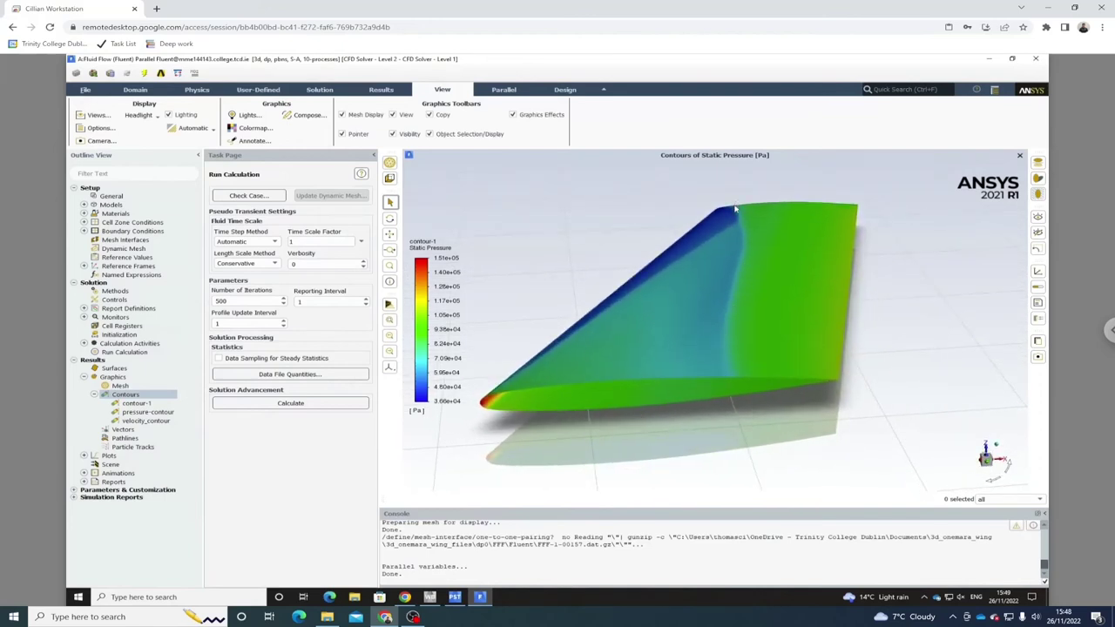
{"action": "left_click_drag", "start_coordinate": [723, 323], "coordinate": [649, 319]}
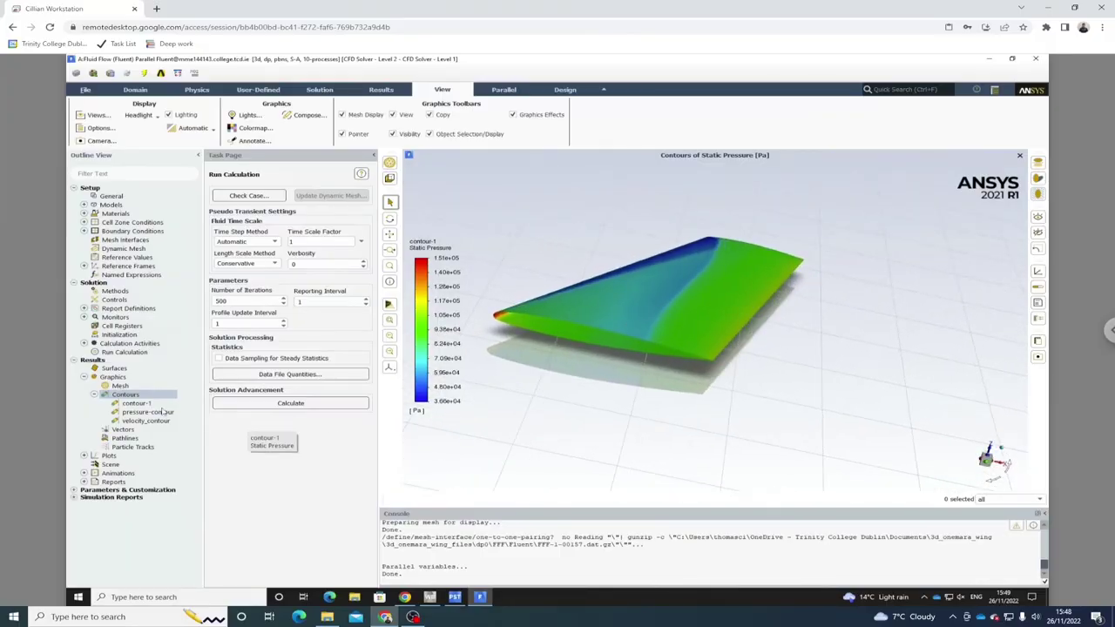
{"action": "right_click", "coordinate": [157, 403]}
{"action": "left_click", "coordinate": [183, 412]}
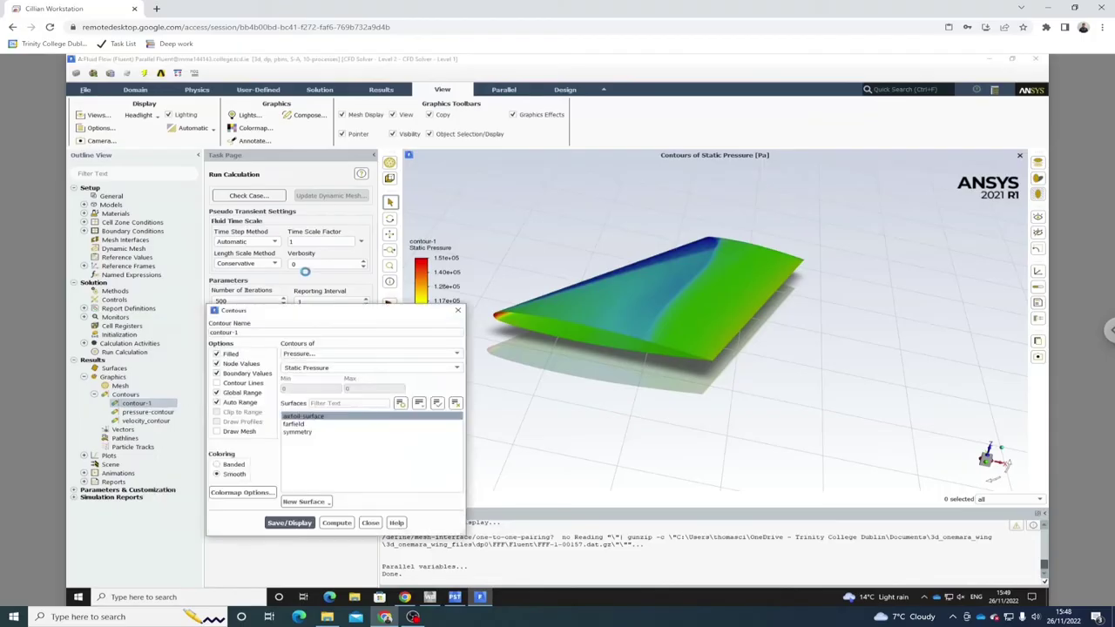
{"action": "triple_click", "coordinate": [284, 331]}
{"action": "type", "text": "pressure-airfoil-s"}
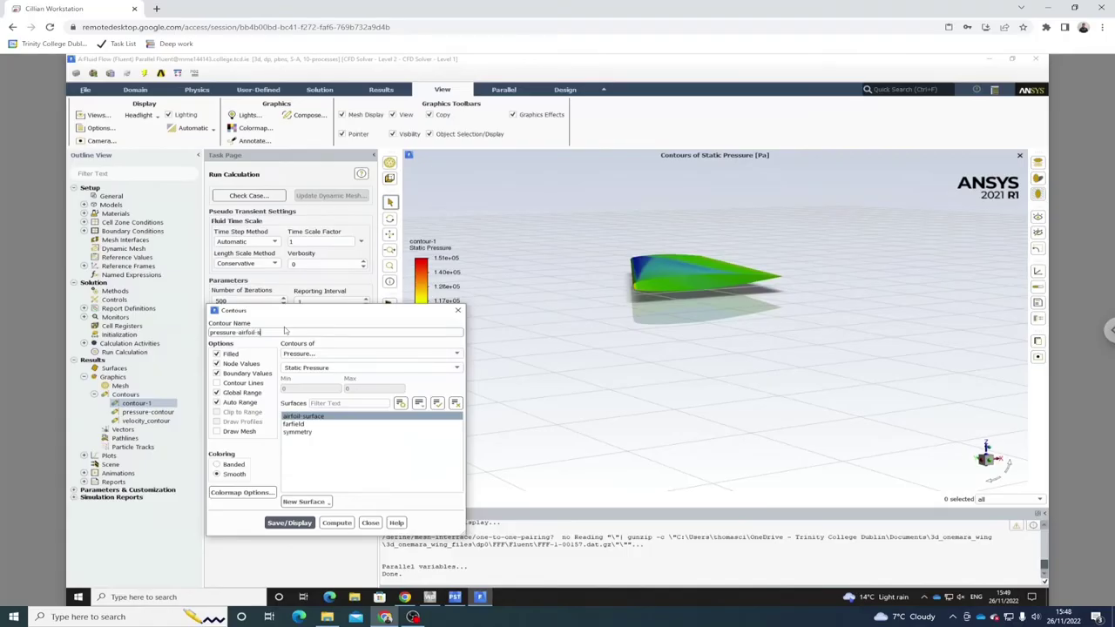
{"action": "type", "text": "urface"}
{"action": "left_click", "coordinate": [290, 522]}
{"action": "left_click", "coordinate": [458, 310]}
Compute the drag_coeff report for airfoil-surface and compare it with the drag convergence plot on the NASA page in Chrome.
{"action": "left_click_drag", "start_coordinate": [636, 262], "coordinate": [666, 275]}
{"action": "mouse_move", "coordinate": [668, 329]}
{"action": "left_mouse_down"}
{"action": "mouse_move", "coordinate": [660, 355]}
{"action": "mouse_move", "coordinate": [674, 313]}
{"action": "mouse_move", "coordinate": [650, 329]}
{"action": "left_mouse_up"}
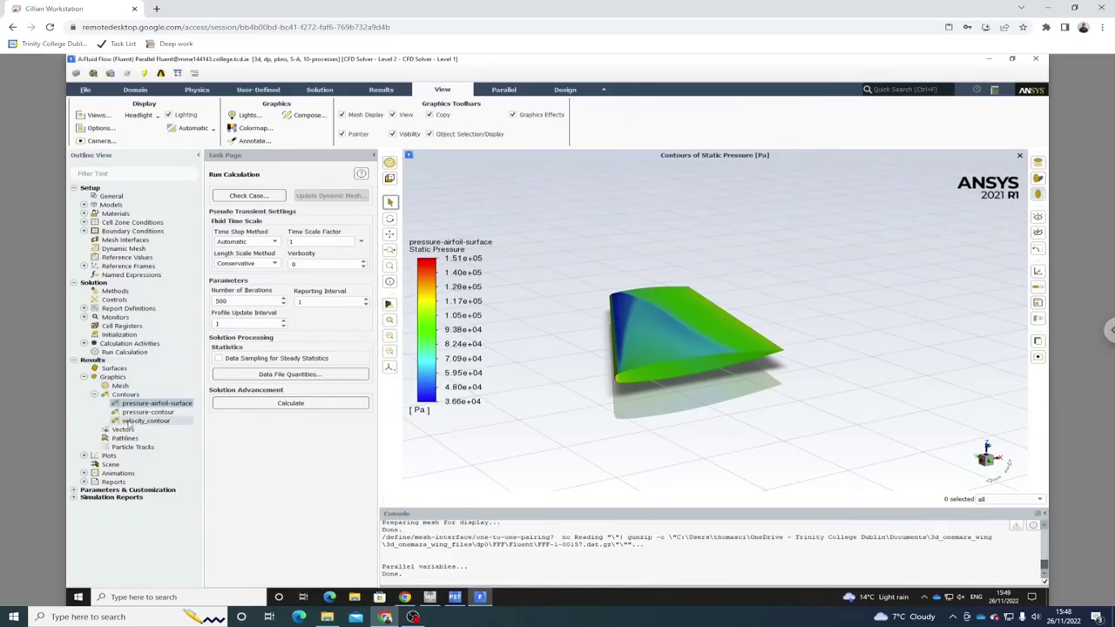
{"action": "left_click", "coordinate": [85, 309]}
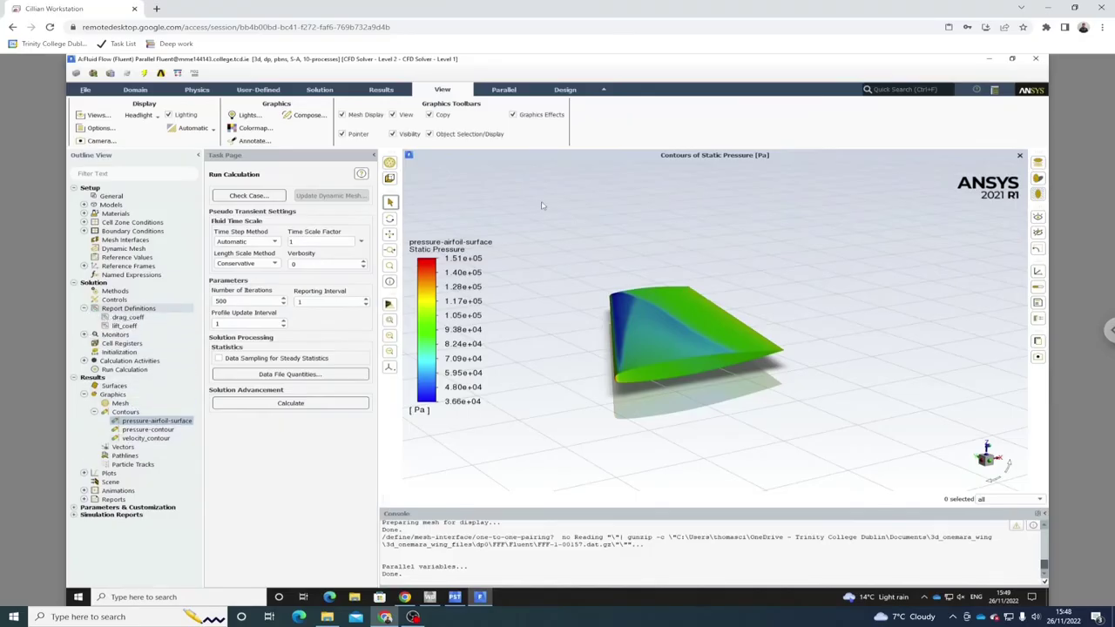
{"action": "right_click", "coordinate": [120, 326]}
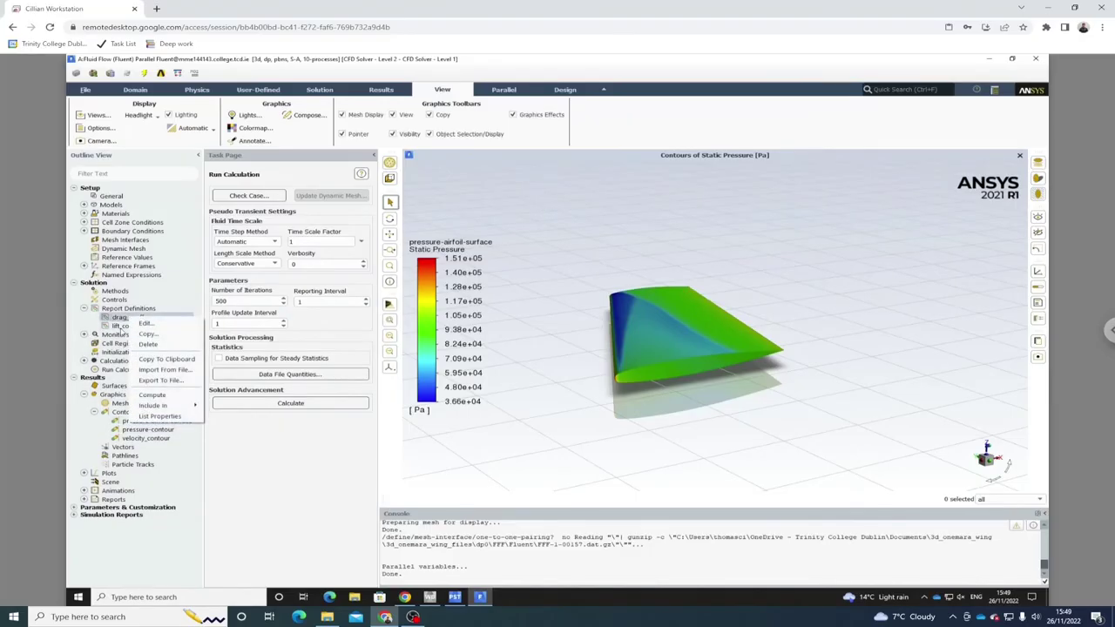
{"action": "left_click", "coordinate": [145, 323]}
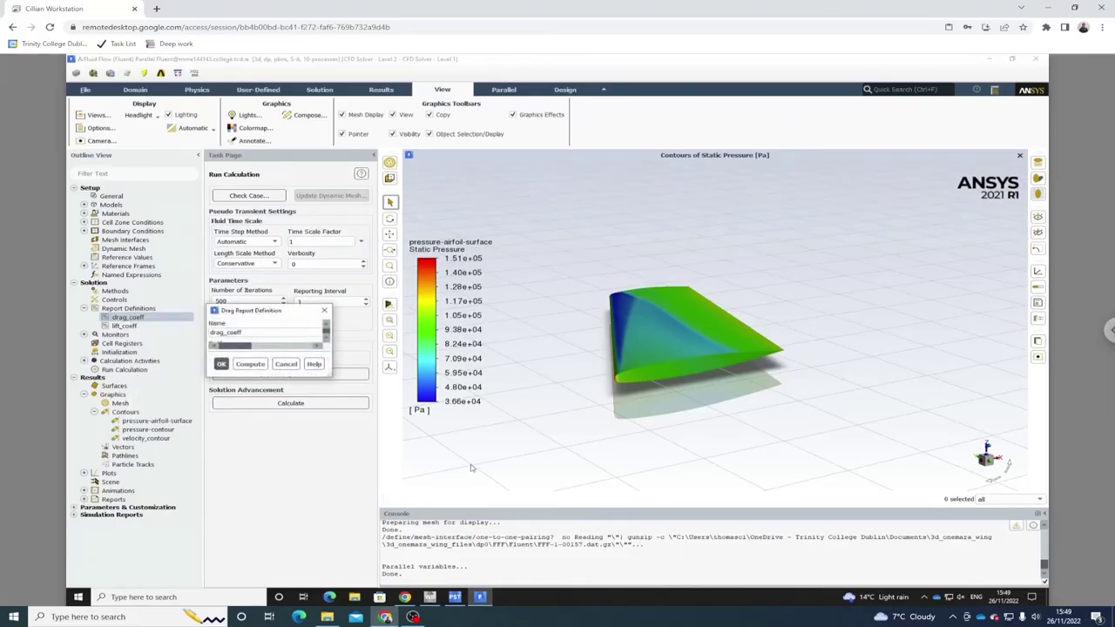
{"action": "left_click", "coordinate": [539, 447]}
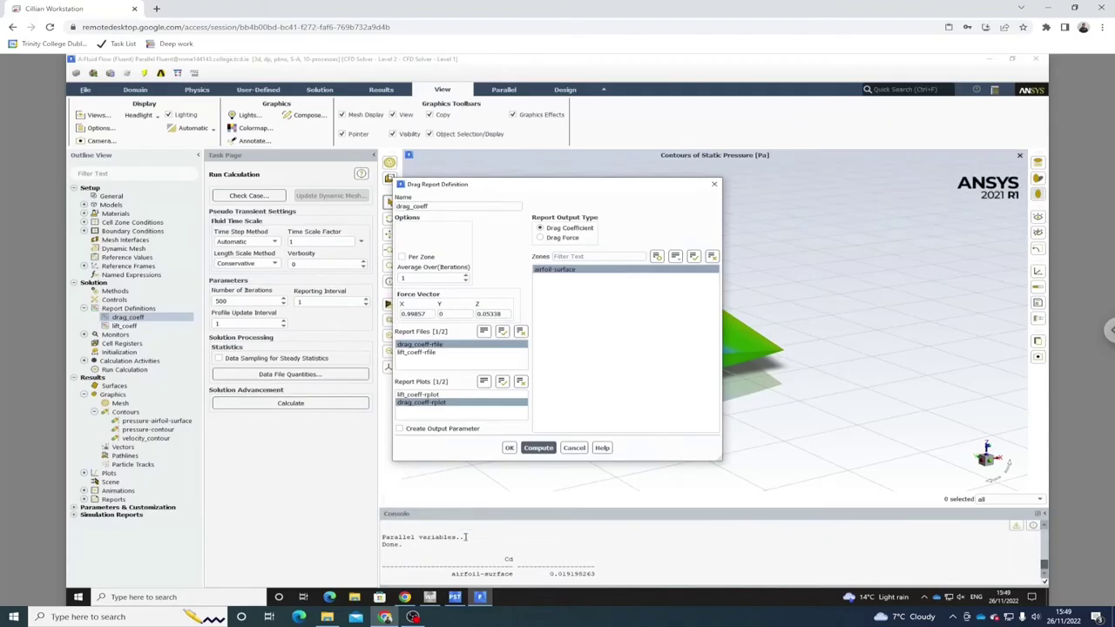
{"action": "left_click", "coordinate": [404, 597]}
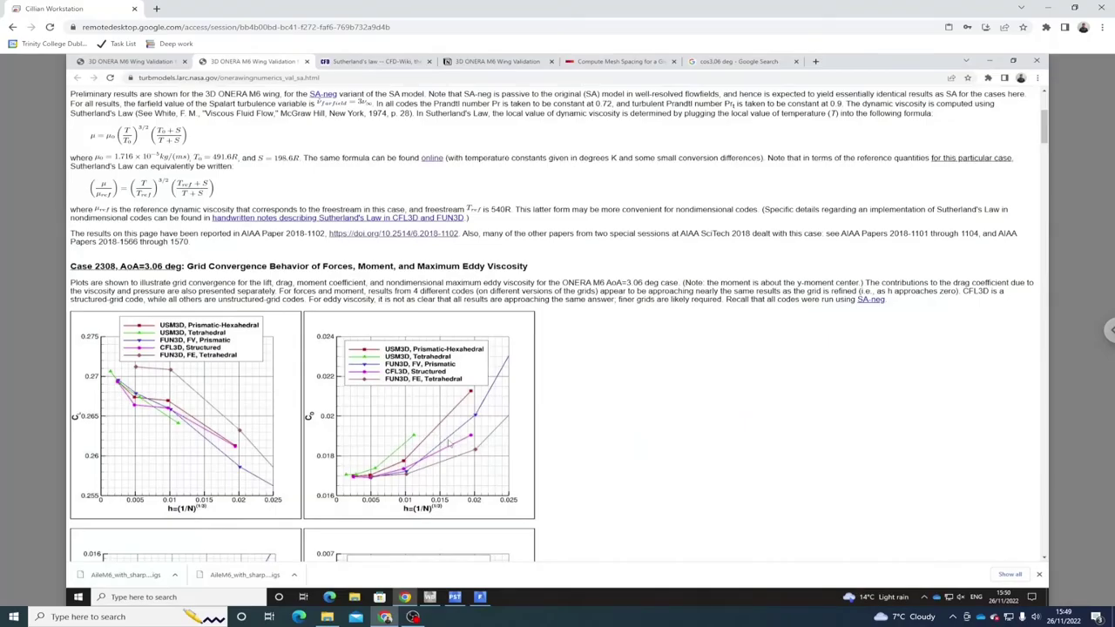
{"action": "left_click", "coordinate": [481, 597]}
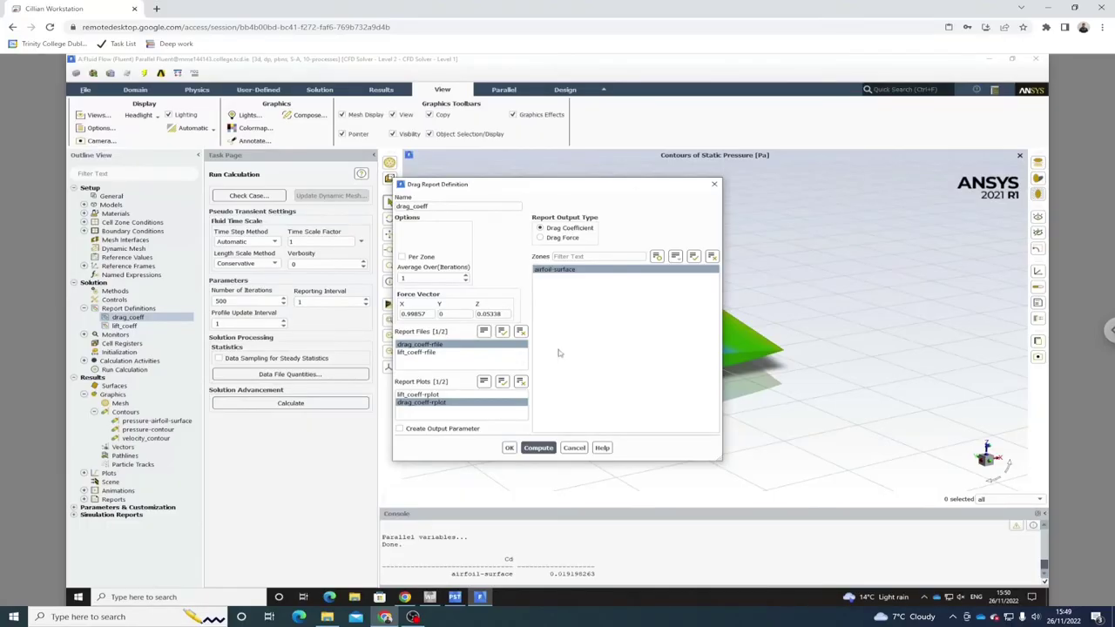
{"action": "left_click", "coordinate": [715, 184]}
Compute the lift coefficient for airfoil-surface from the lift_coeff report definition.
{"action": "right_click", "coordinate": [126, 326]}
{"action": "left_click", "coordinate": [145, 330]}
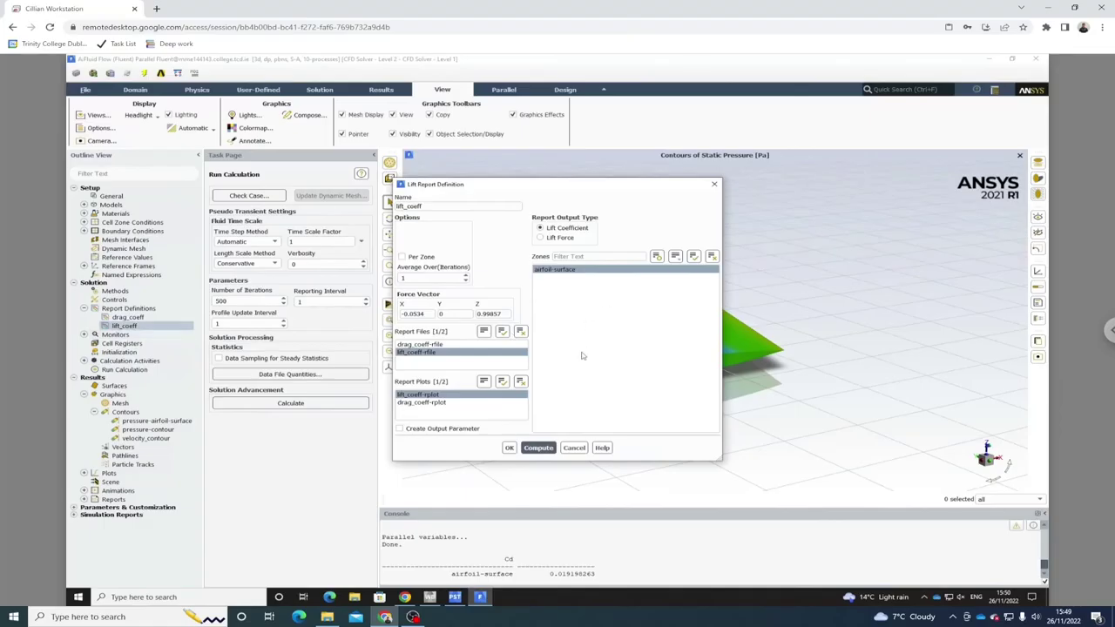
{"action": "left_click", "coordinate": [539, 448]}
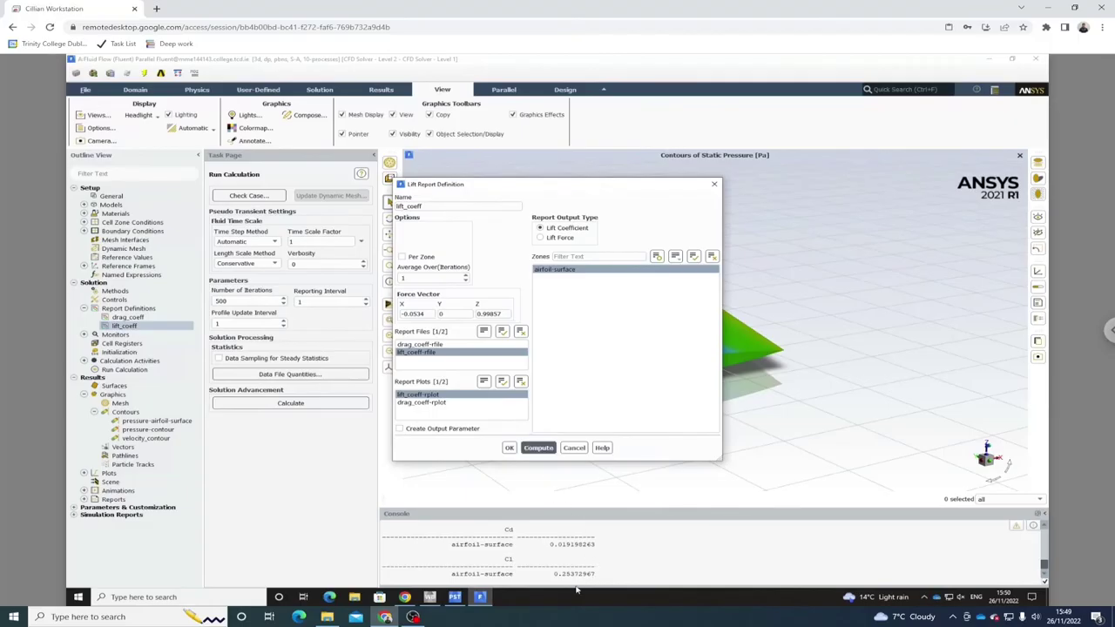
Compare the computed lift and drag coefficients with NASA's grid convergence plots in Chrome, and close the lift report definition in Fluent.
{"action": "left_click", "coordinate": [406, 597]}
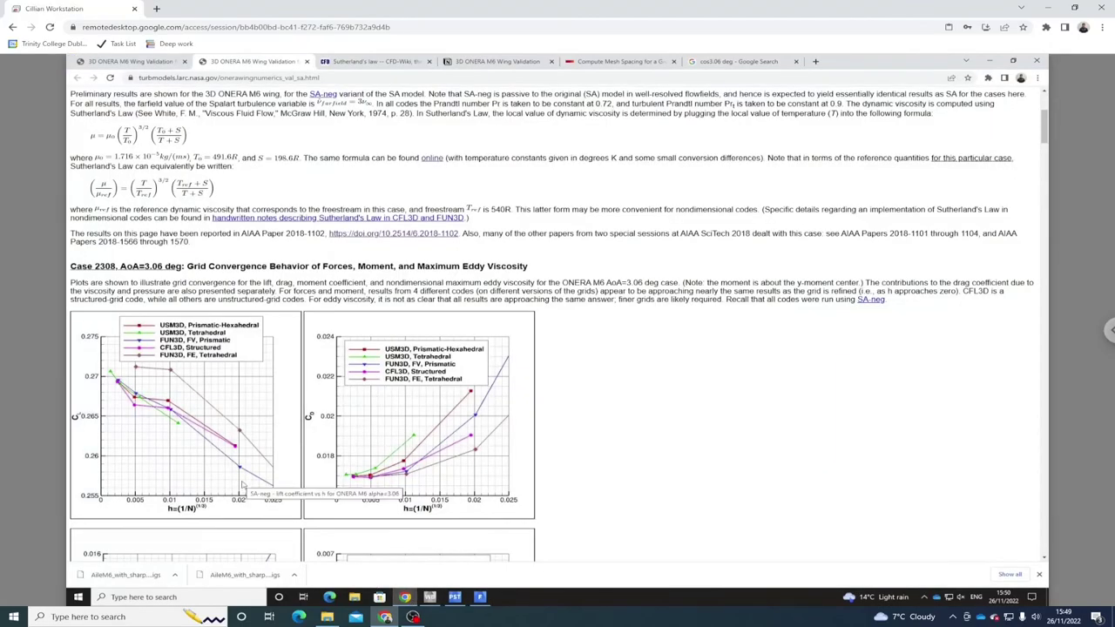
{"action": "left_click", "coordinate": [480, 597]}
{"action": "left_click", "coordinate": [480, 598]}
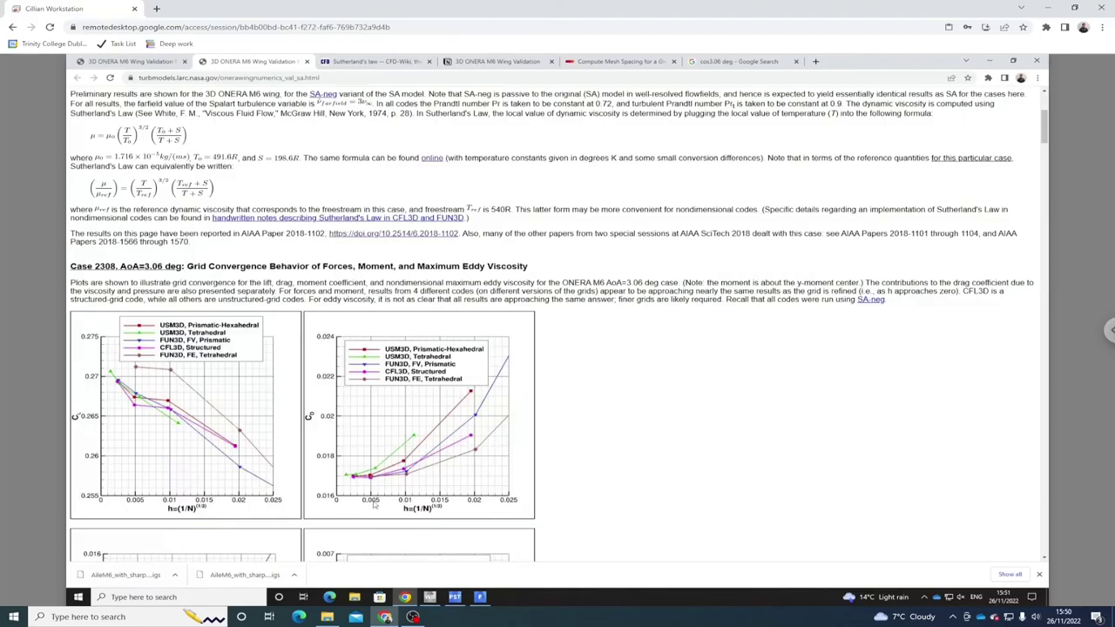
{"action": "left_click", "coordinate": [490, 597]}
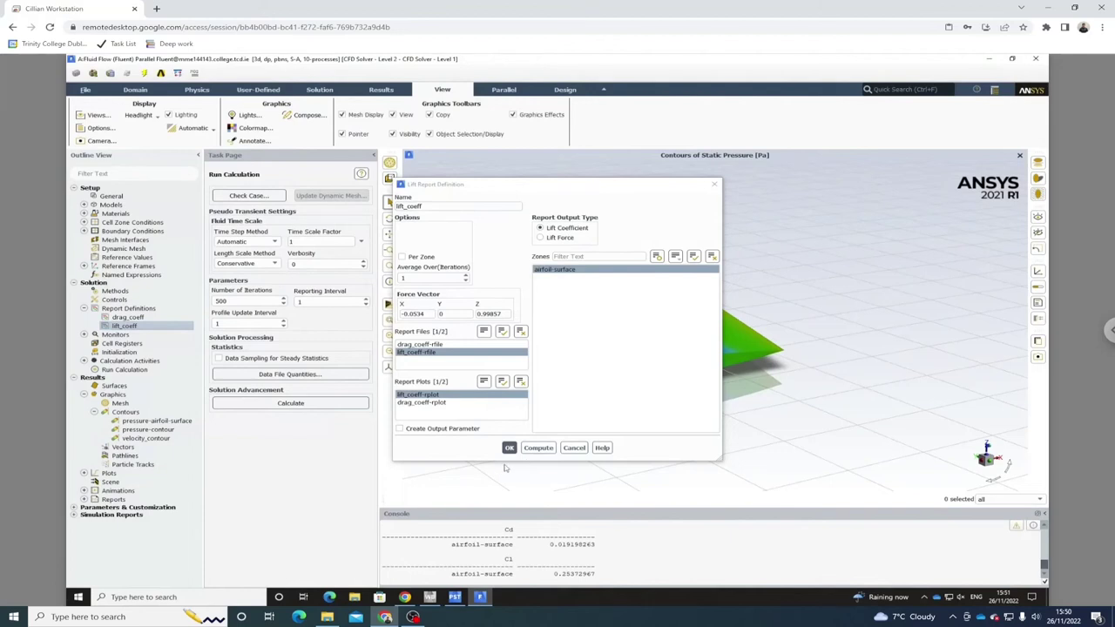
{"action": "left_click", "coordinate": [406, 596]}
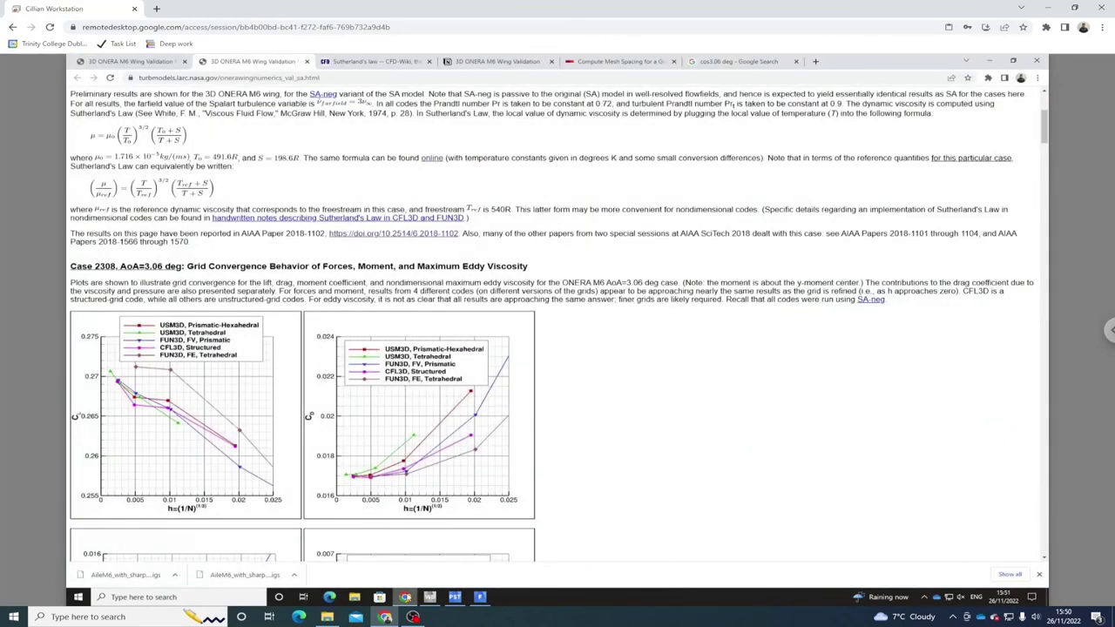
{"action": "key", "text": "alt+Tab"}
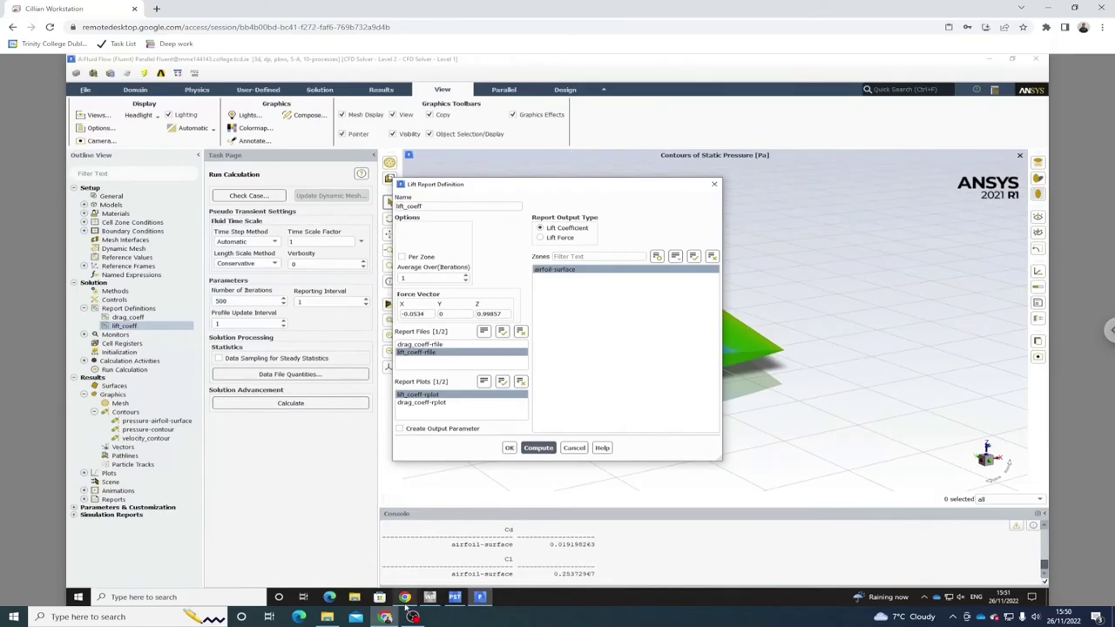
{"action": "left_click", "coordinate": [509, 447]}
Exit Fluent, applying the changed settings to current and future calculations.
{"action": "left_click_drag", "start_coordinate": [715, 342], "coordinate": [750, 363]}
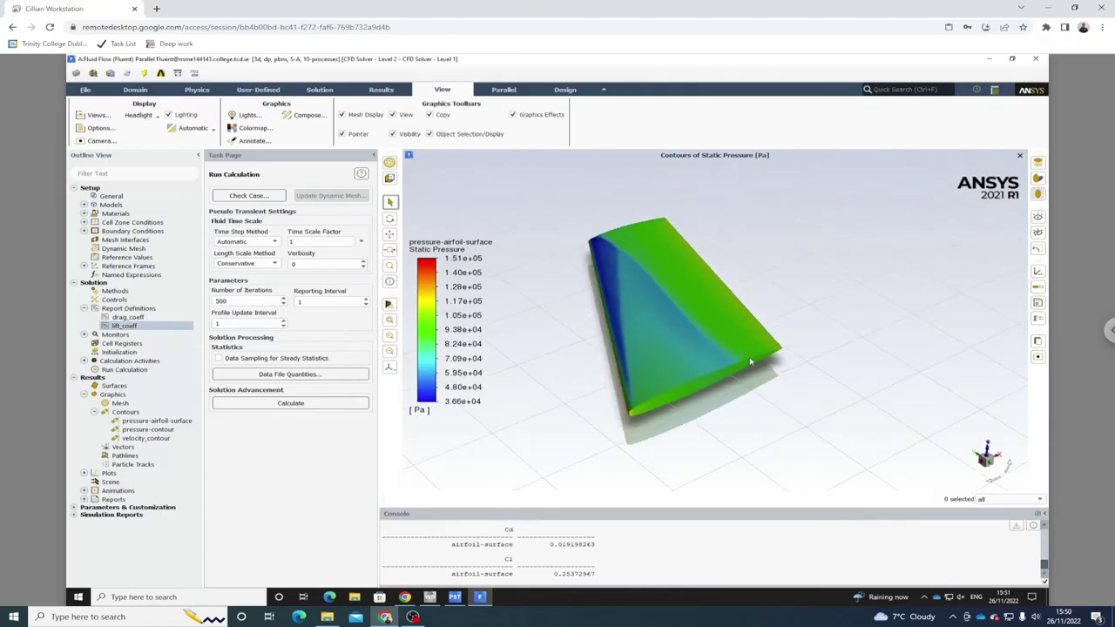
{"action": "left_click", "coordinate": [1035, 58]}
{"action": "left_click", "coordinate": [558, 337]}
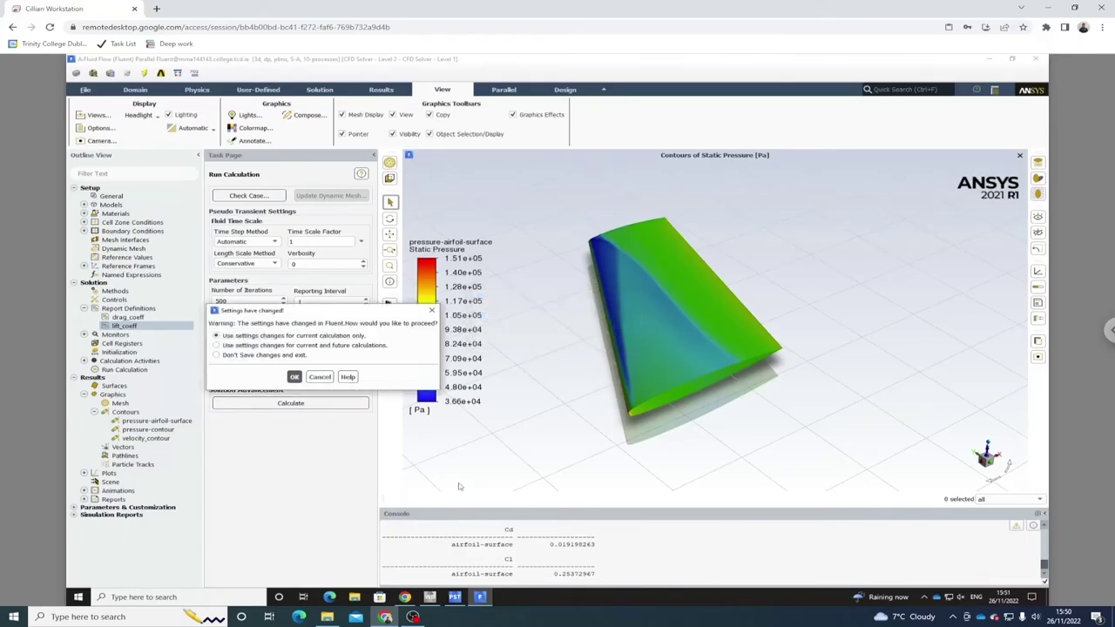
{"action": "left_click", "coordinate": [270, 347]}
{"action": "left_click", "coordinate": [294, 377]}
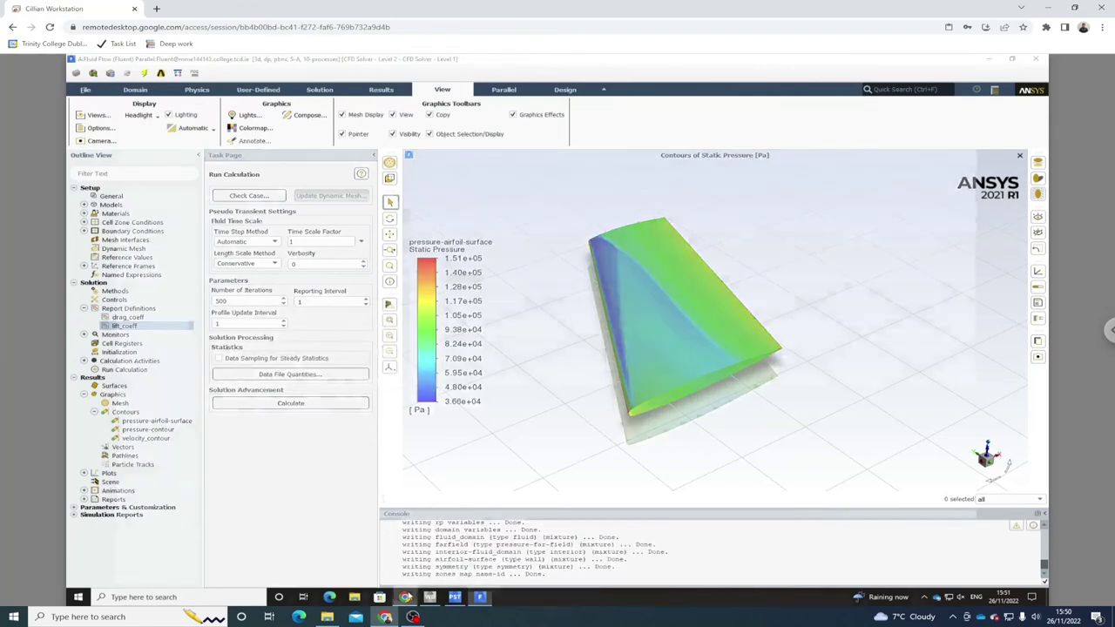
Switch to Chrome and review NASA's Case 2308 force and moment plots and the surface pressure and skin friction coefficient plots.
{"action": "left_click", "coordinate": [408, 597]}
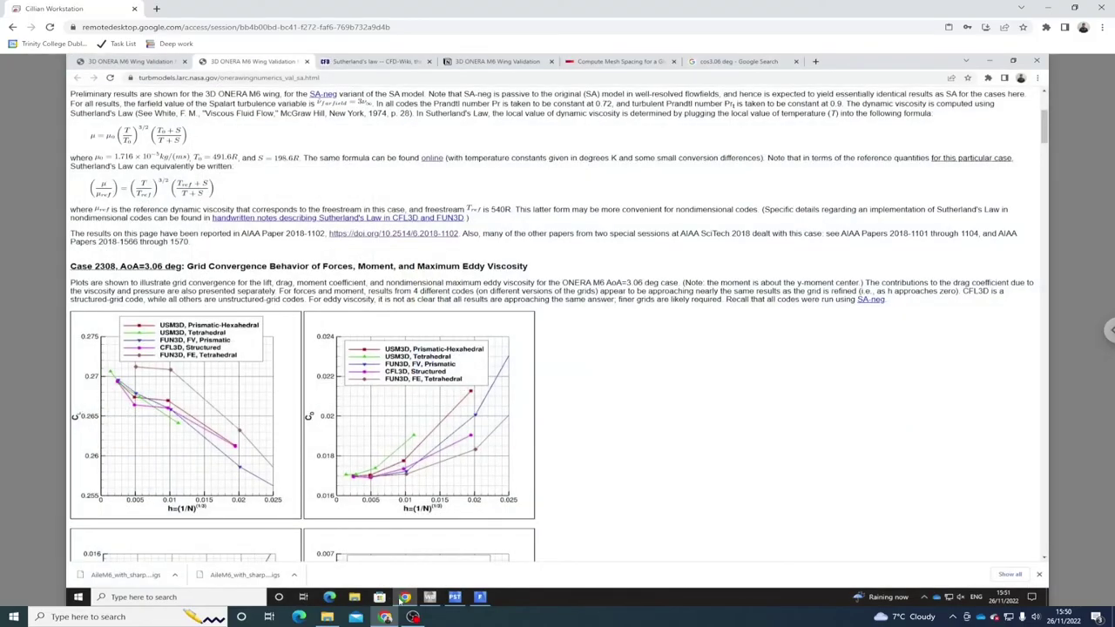
{"action": "scroll", "coordinate": [232, 402], "scroll_direction": "down", "scroll_amount": 5}
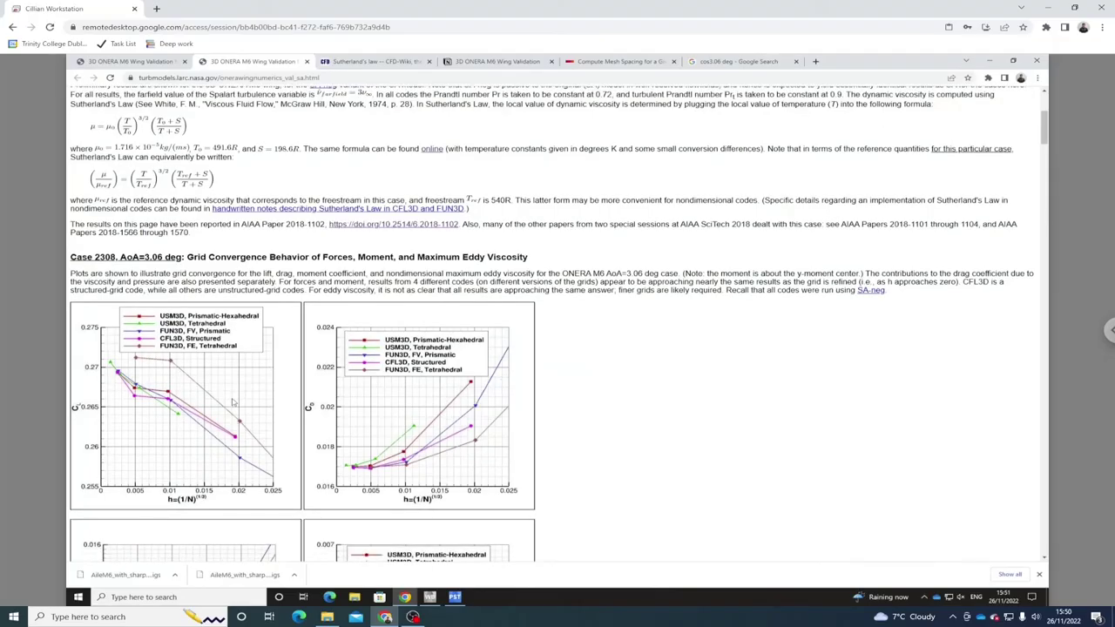
{"action": "scroll", "coordinate": [233, 400], "scroll_direction": "down", "scroll_amount": 5}
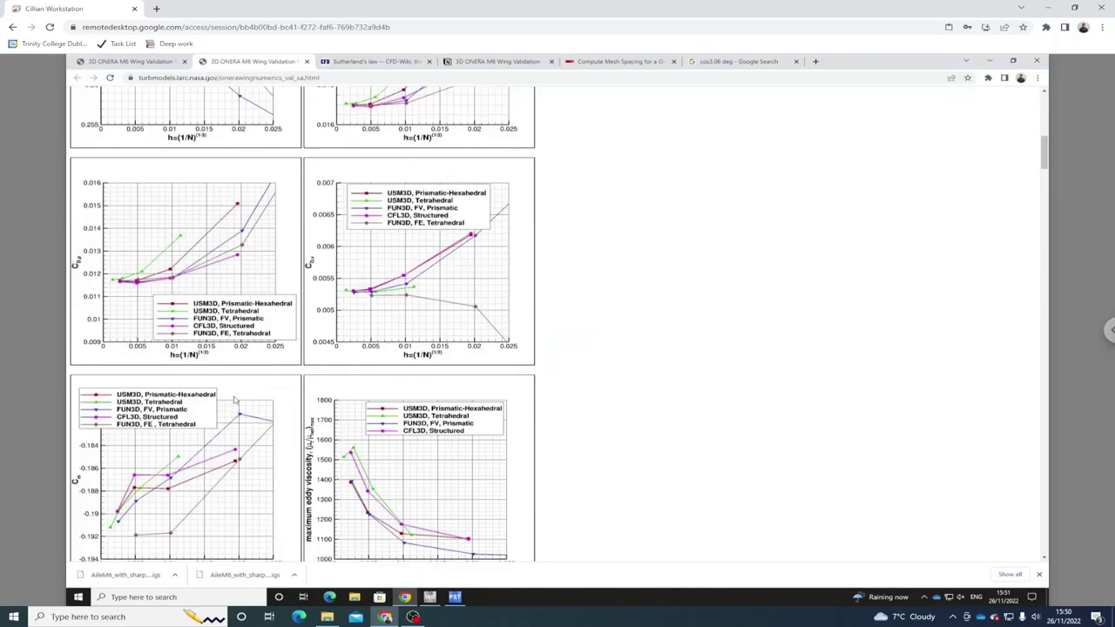
{"action": "scroll", "coordinate": [233, 399], "scroll_direction": "down", "scroll_amount": 5}
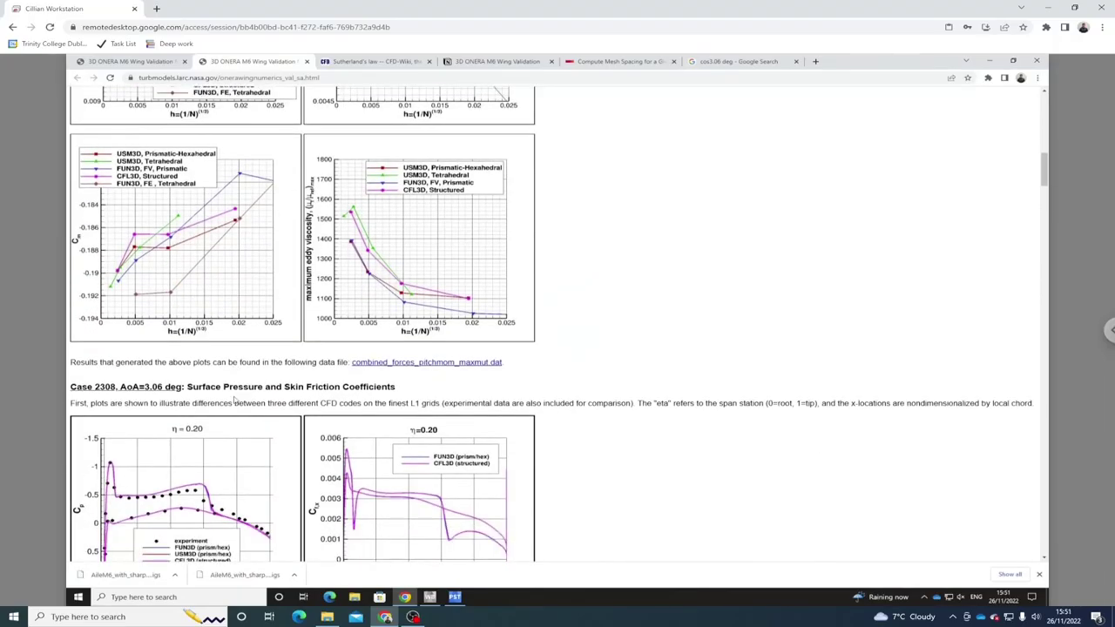
{"action": "scroll", "coordinate": [229, 335], "scroll_direction": "down", "scroll_amount": 2}
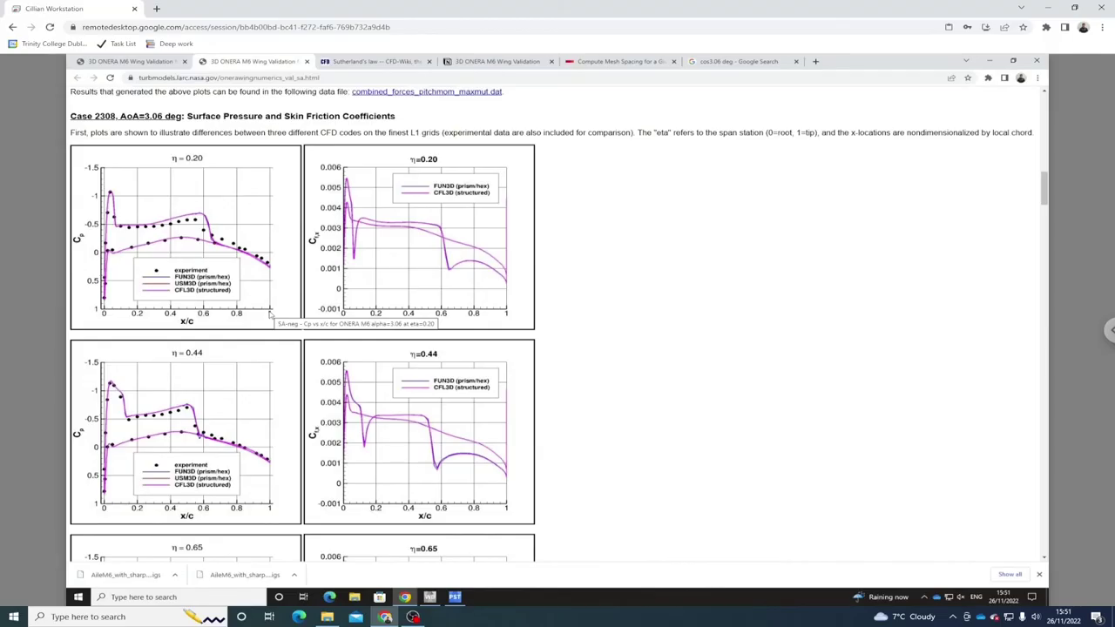
Look up the wing's semispan in NASA's validation case geometry data, and return to the surface pressure plots.
{"action": "left_click", "coordinate": [146, 63]}
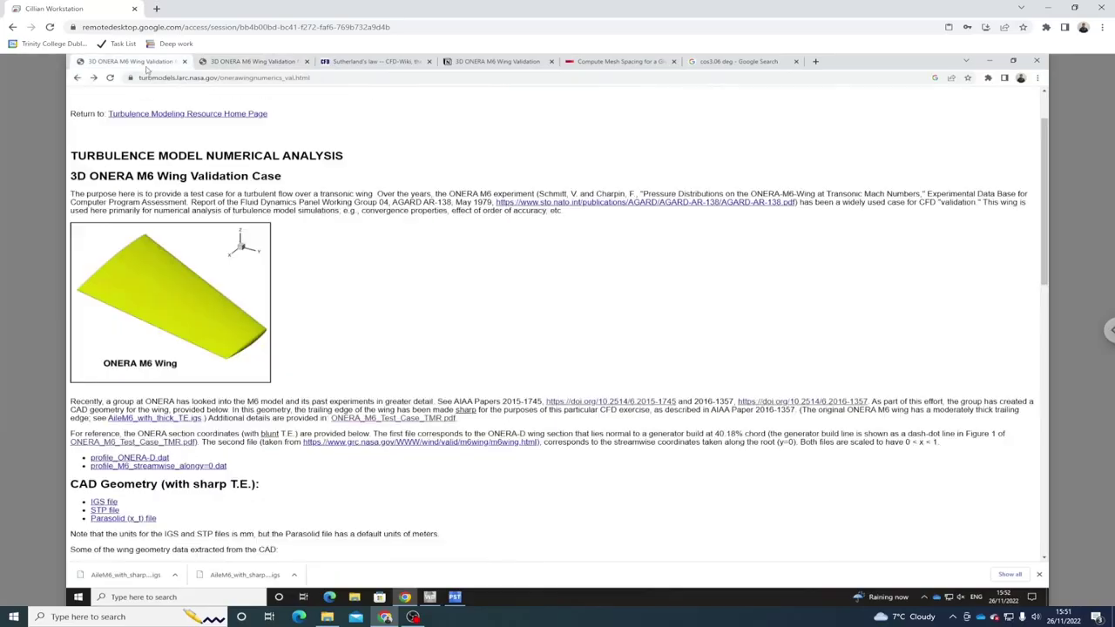
{"action": "scroll", "coordinate": [128, 394], "scroll_direction": "down", "scroll_amount": 2}
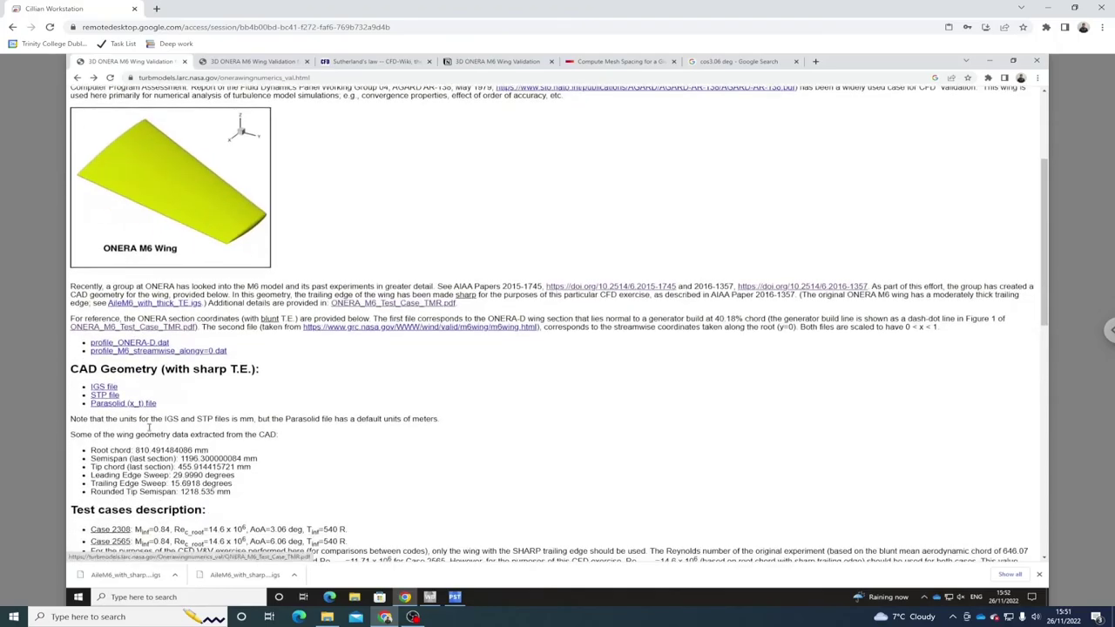
{"action": "left_click_drag", "start_coordinate": [183, 458], "coordinate": [203, 458]}
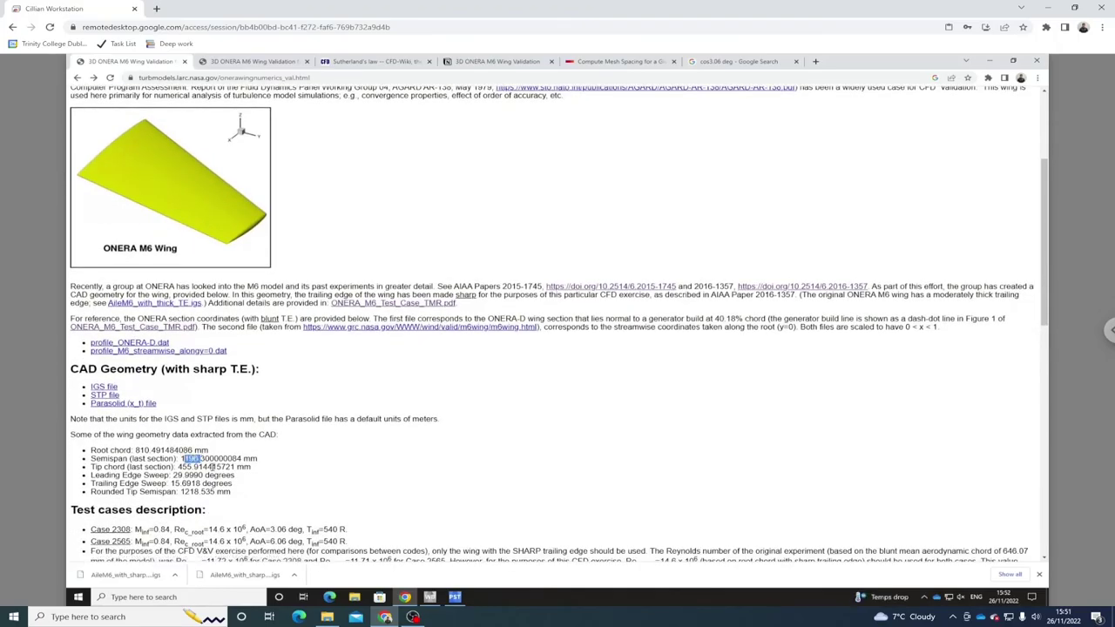
{"action": "left_click", "coordinate": [281, 492]}
{"action": "left_click", "coordinate": [252, 61]}
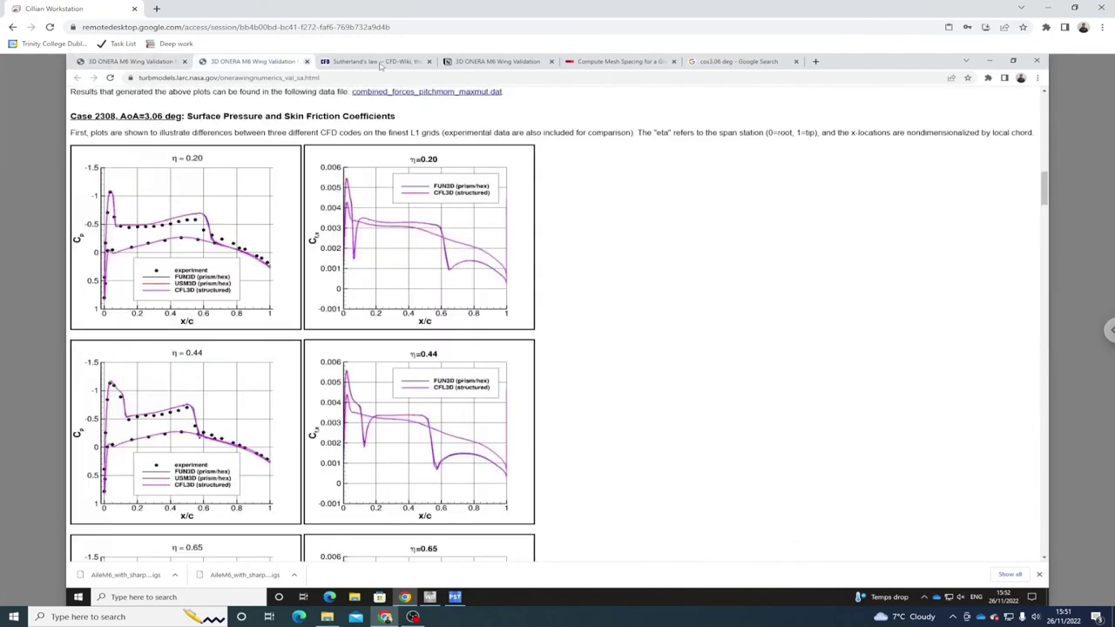
Look up the spanwise y-location for η = 0.2 in the Notion wing validation notes.
{"action": "left_click", "coordinate": [510, 63]}
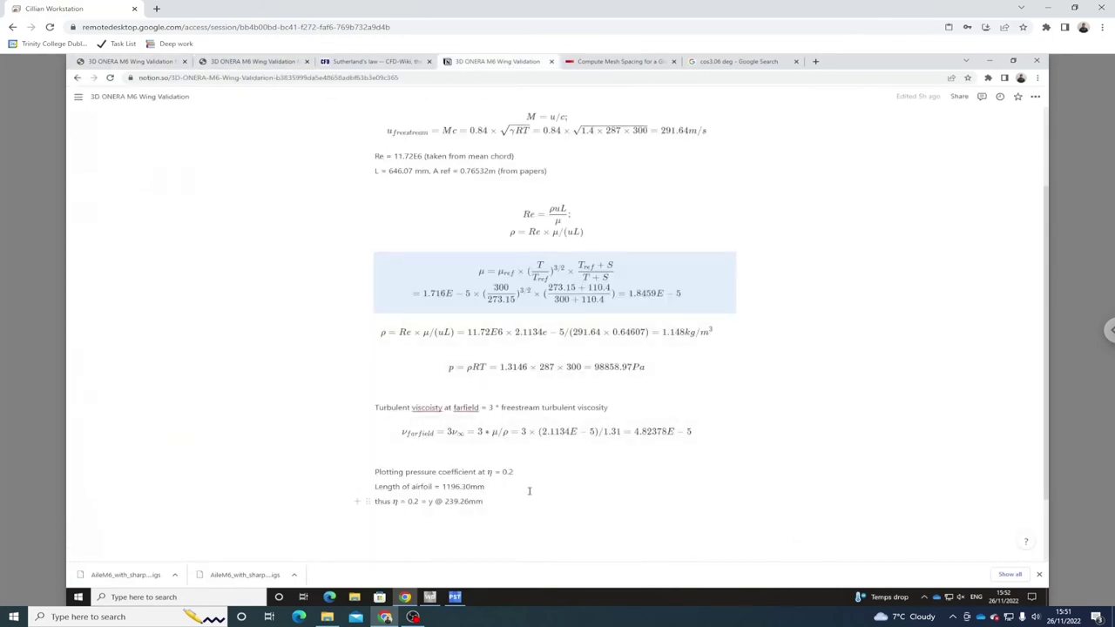
{"action": "left_click_drag", "start_coordinate": [514, 472], "coordinate": [495, 472]}
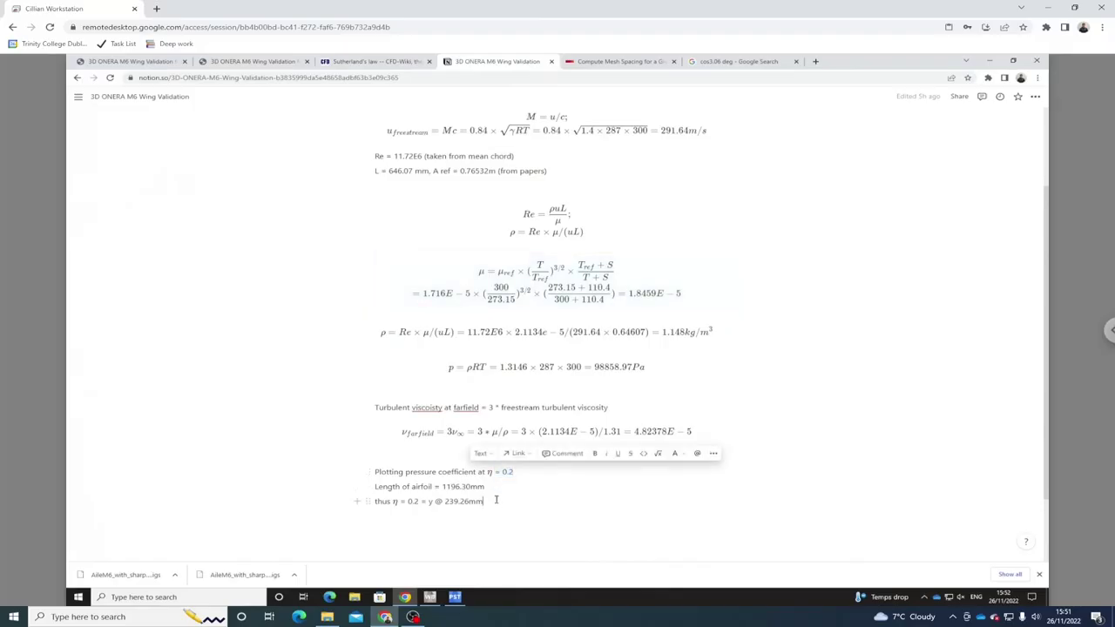
{"action": "left_click_drag", "start_coordinate": [445, 503], "coordinate": [476, 520]}
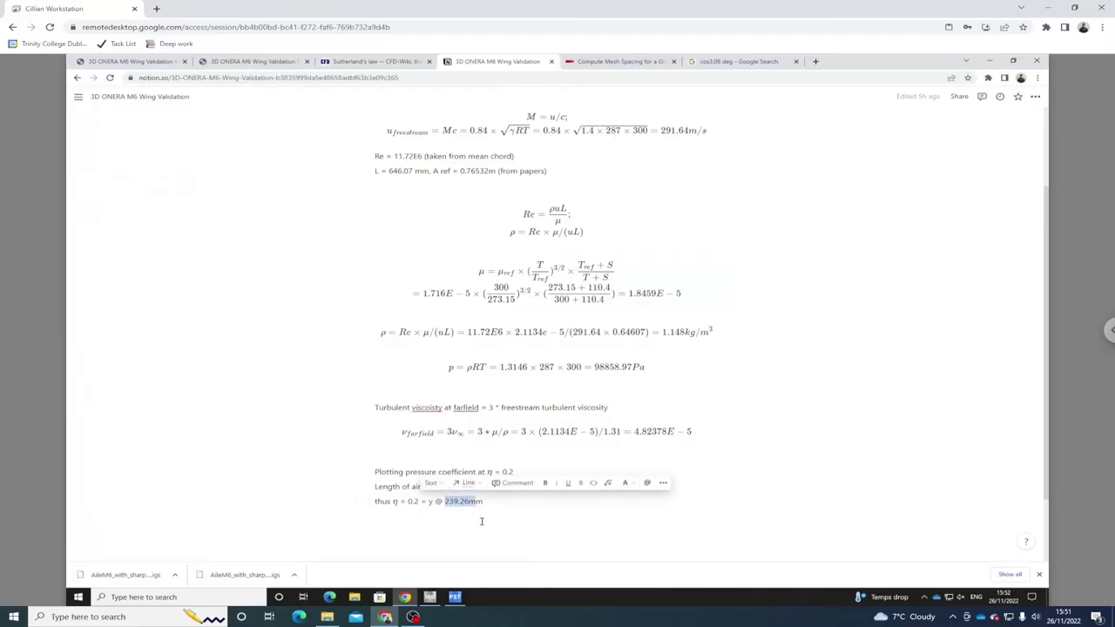
{"action": "left_click", "coordinate": [470, 531]}
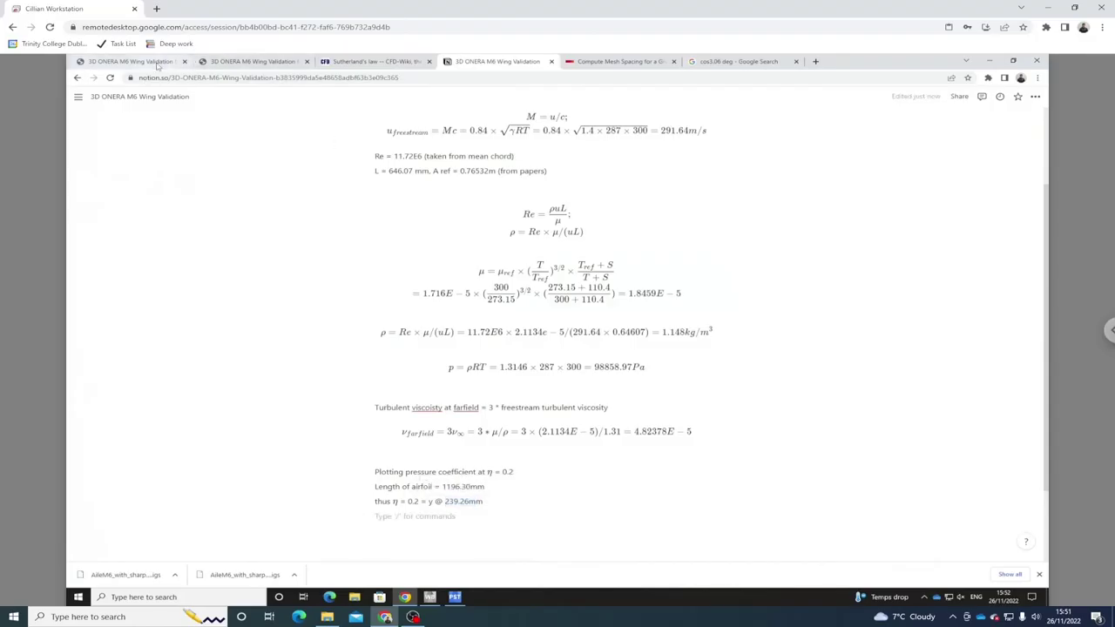
Switch to CFD-Post and examine the wing's span direction relative to the coordinate axes.
{"action": "left_click", "coordinate": [455, 599]}
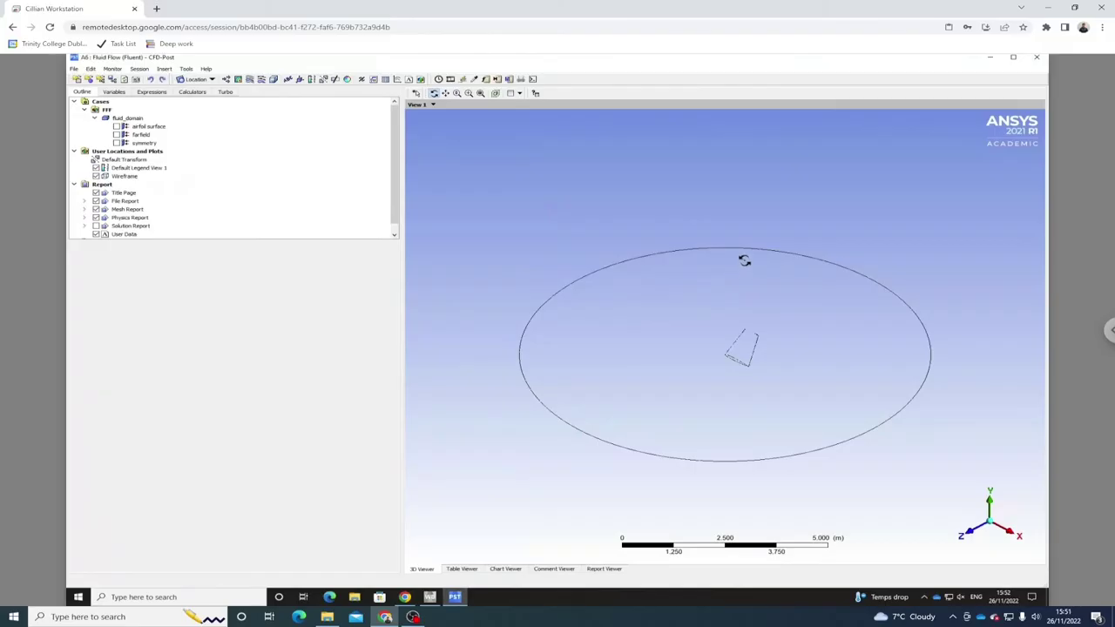
{"action": "left_click_drag", "start_coordinate": [702, 349], "coordinate": [782, 299]}
{"action": "left_click_drag", "start_coordinate": [748, 365], "coordinate": [741, 348]}
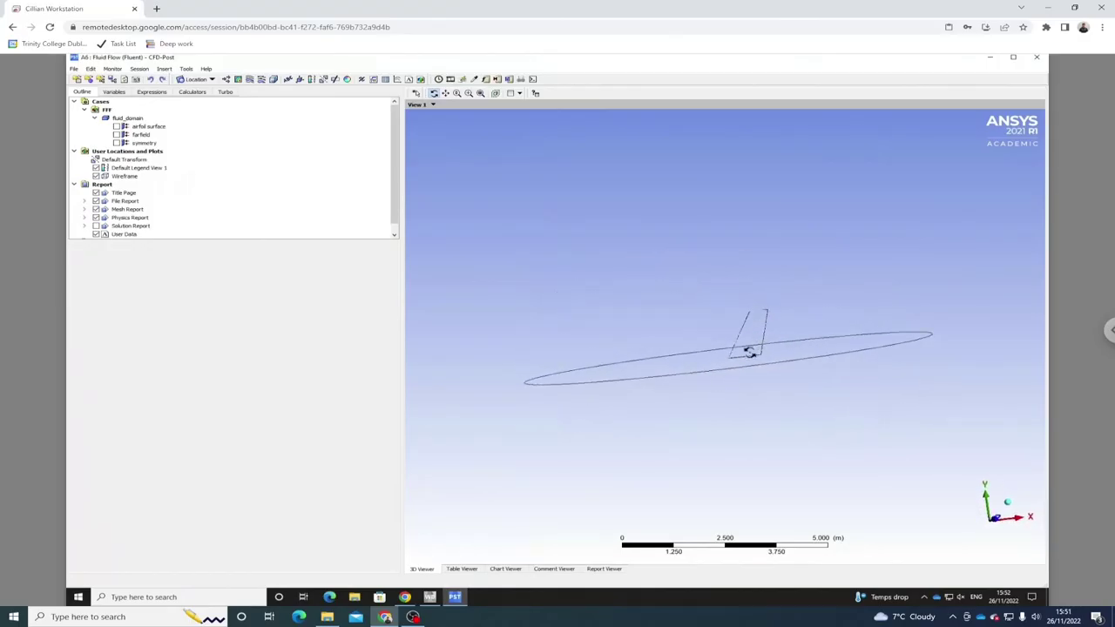
Switch to Chrome and review NASA's Case 2308 surface pressure and skin friction plots at the successive span stations.
{"action": "left_click", "coordinate": [406, 597]}
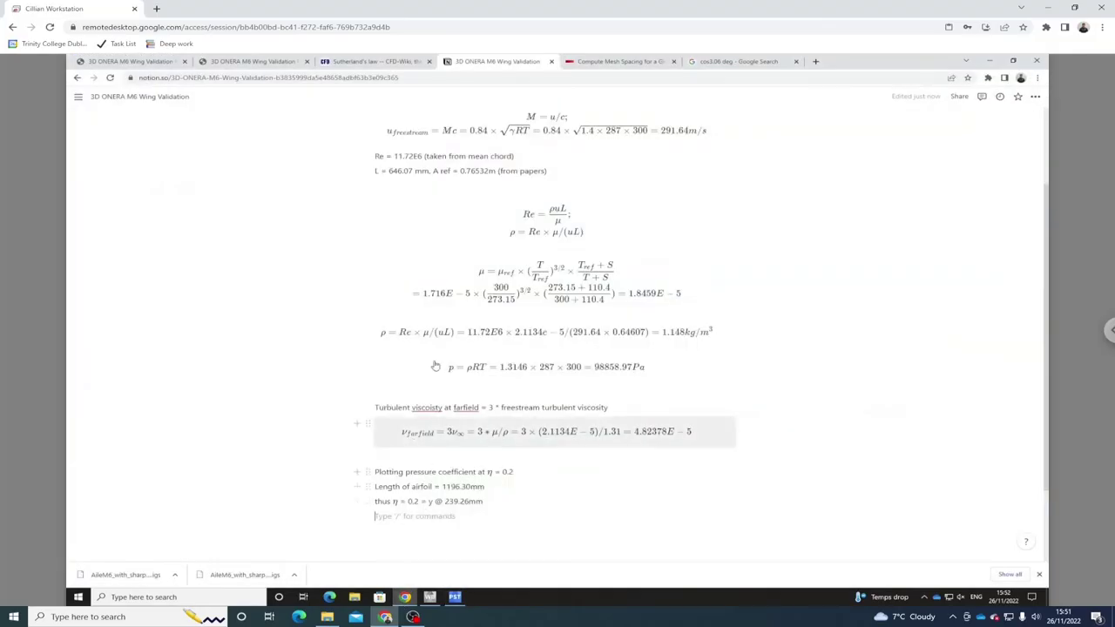
{"action": "left_click", "coordinate": [155, 61]}
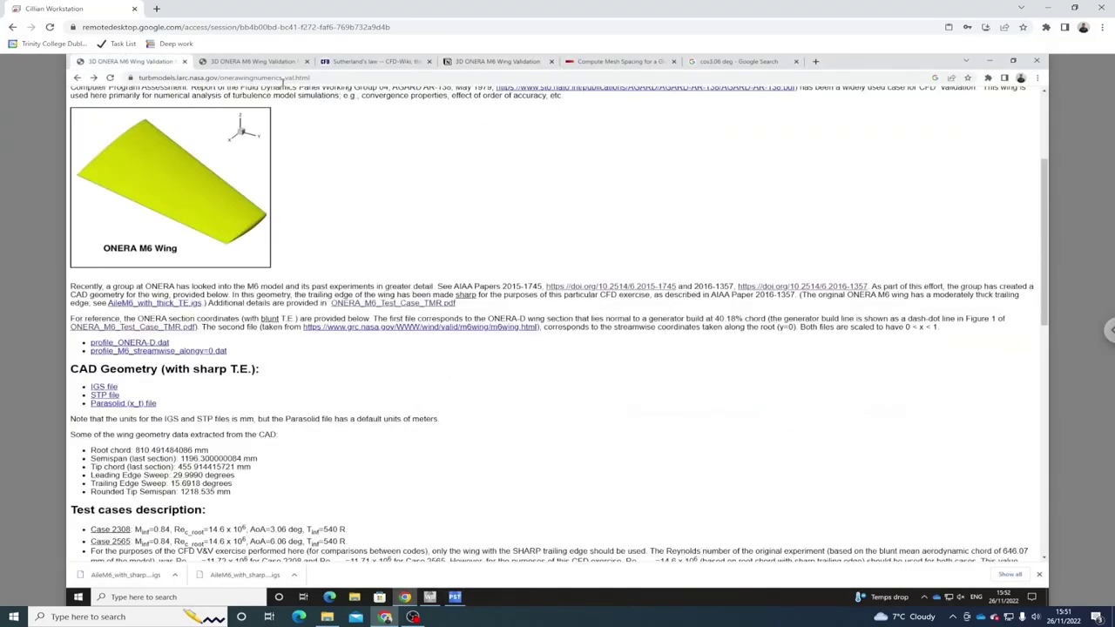
{"action": "left_click", "coordinate": [262, 62]}
{"action": "scroll", "coordinate": [283, 317], "scroll_direction": "down", "scroll_amount": 4}
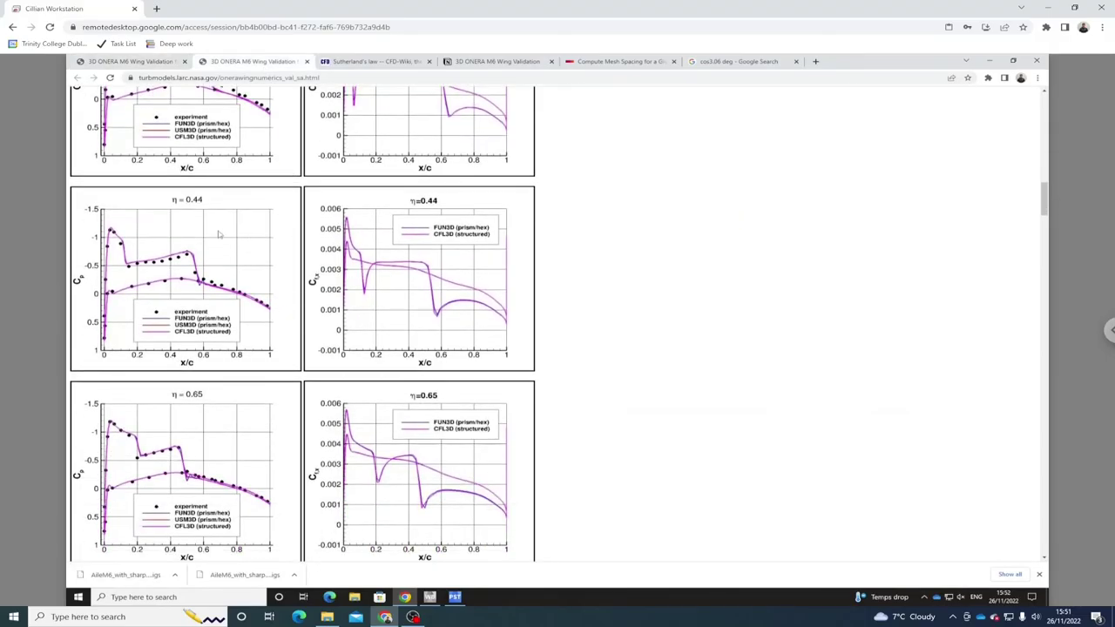
{"action": "scroll", "coordinate": [209, 370], "scroll_direction": "down", "scroll_amount": 2}
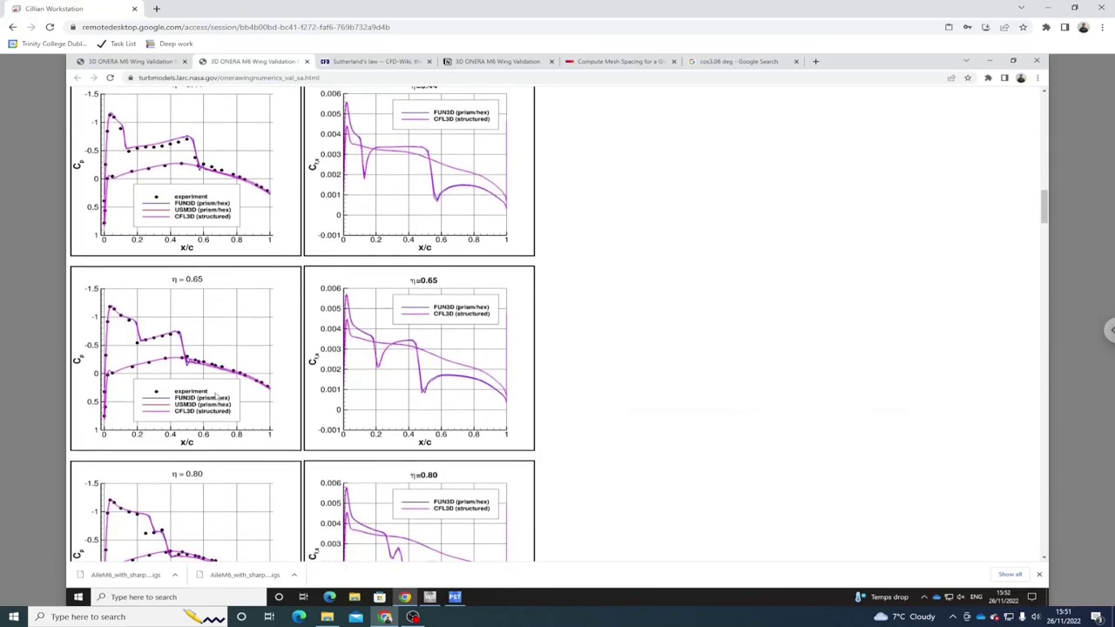
{"action": "scroll", "coordinate": [242, 383], "scroll_direction": "up", "scroll_amount": 1}
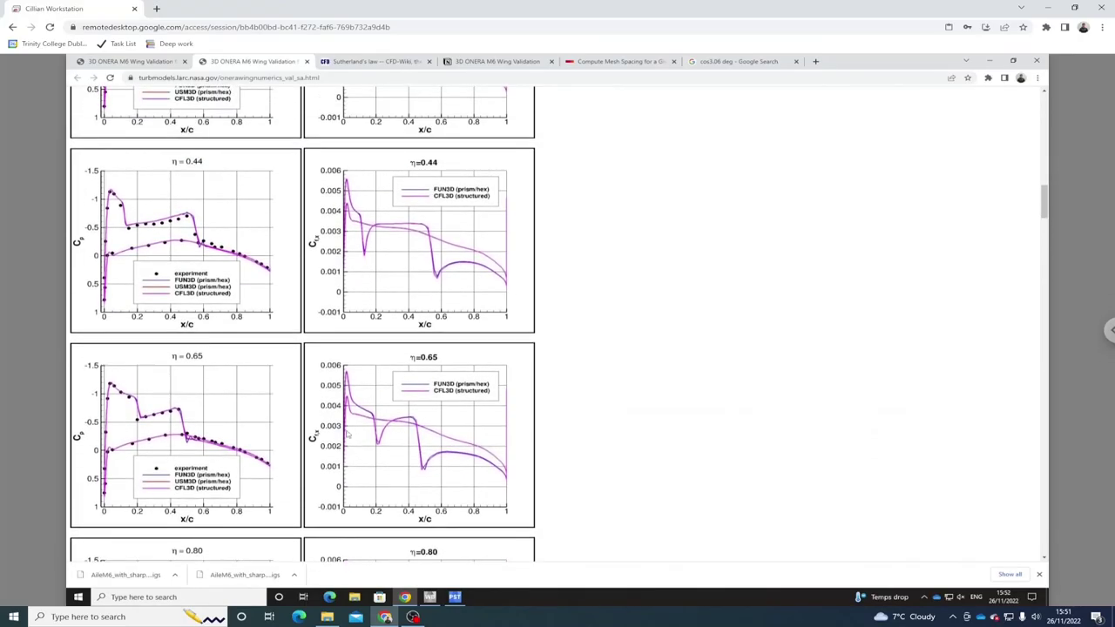
{"action": "scroll", "coordinate": [254, 419], "scroll_direction": "up", "scroll_amount": 4}
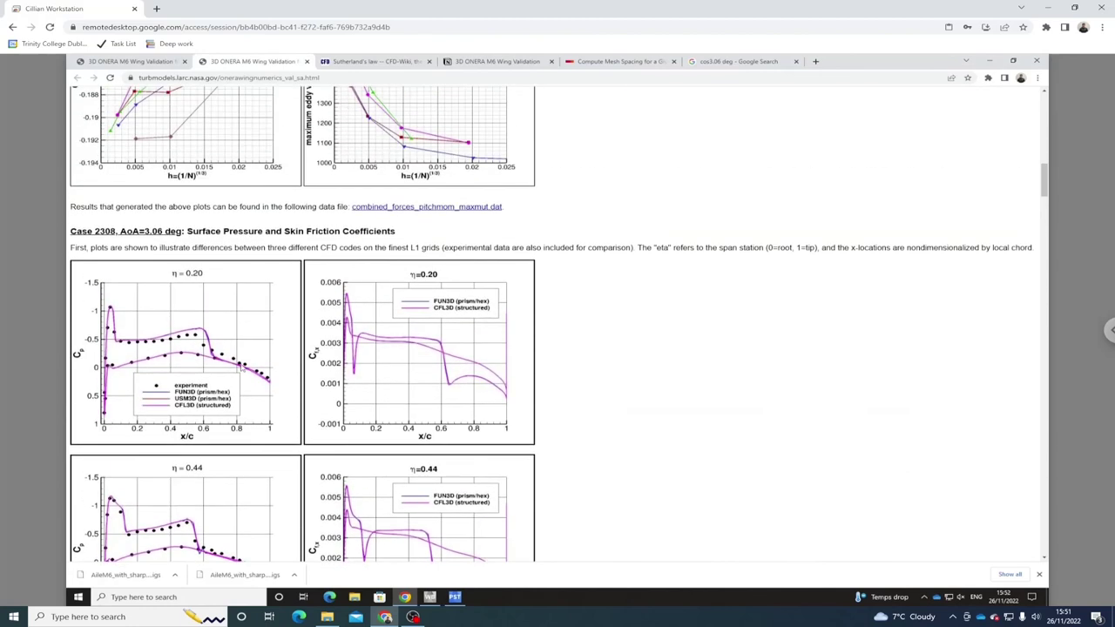
Switch to CFD-Post and insert a new plane location named "plane 20 pc".
{"action": "left_click", "coordinate": [455, 597]}
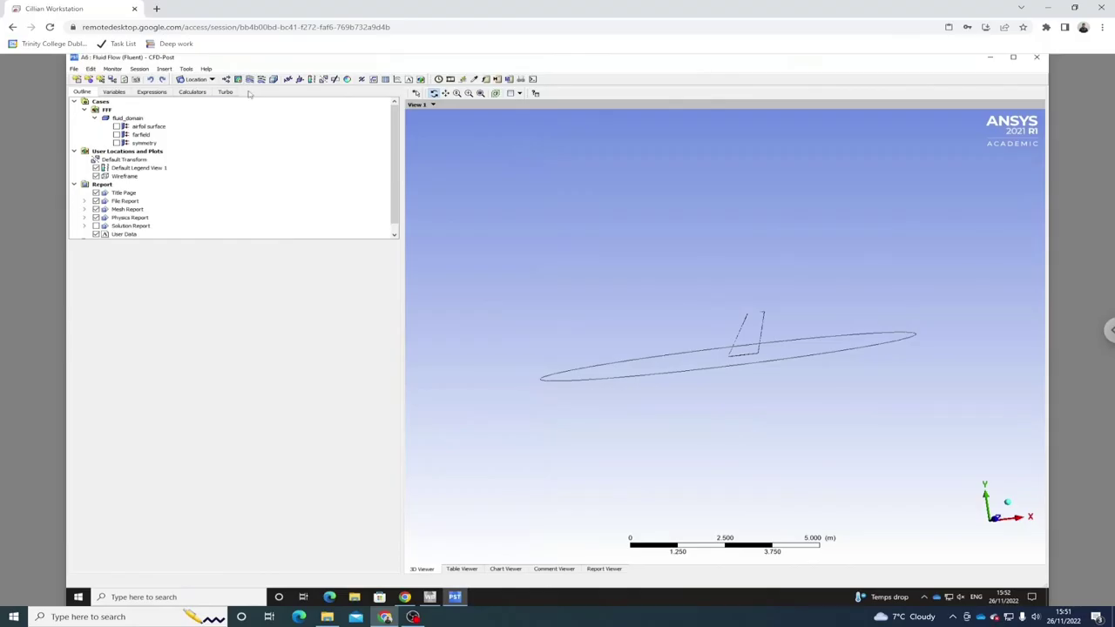
{"action": "left_click_drag", "start_coordinate": [705, 334], "coordinate": [664, 284]}
{"action": "left_click_drag", "start_coordinate": [650, 368], "coordinate": [711, 374]}
{"action": "scroll", "coordinate": [125, 190], "scroll_direction": "down", "scroll_amount": 1}
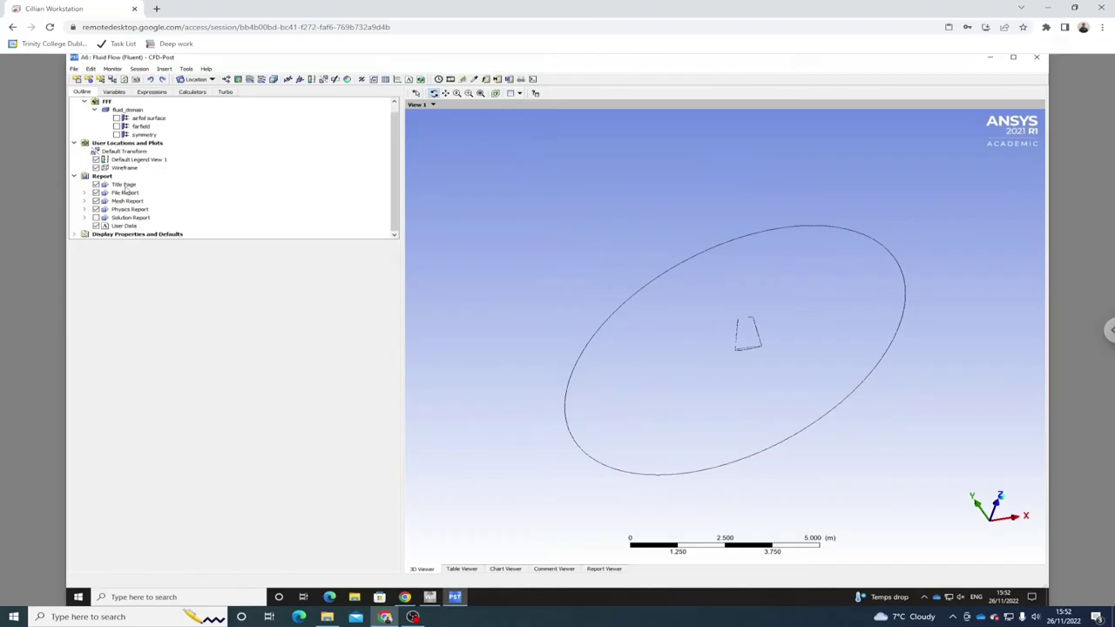
{"action": "scroll", "coordinate": [130, 188], "scroll_direction": "up", "scroll_amount": 1}
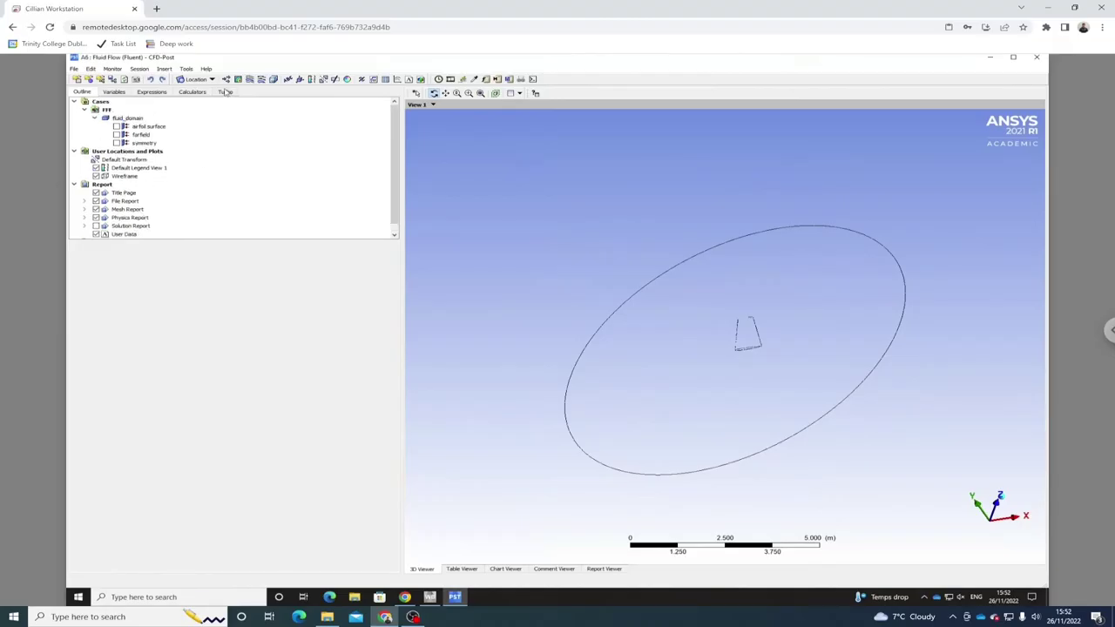
{"action": "left_click", "coordinate": [211, 79]}
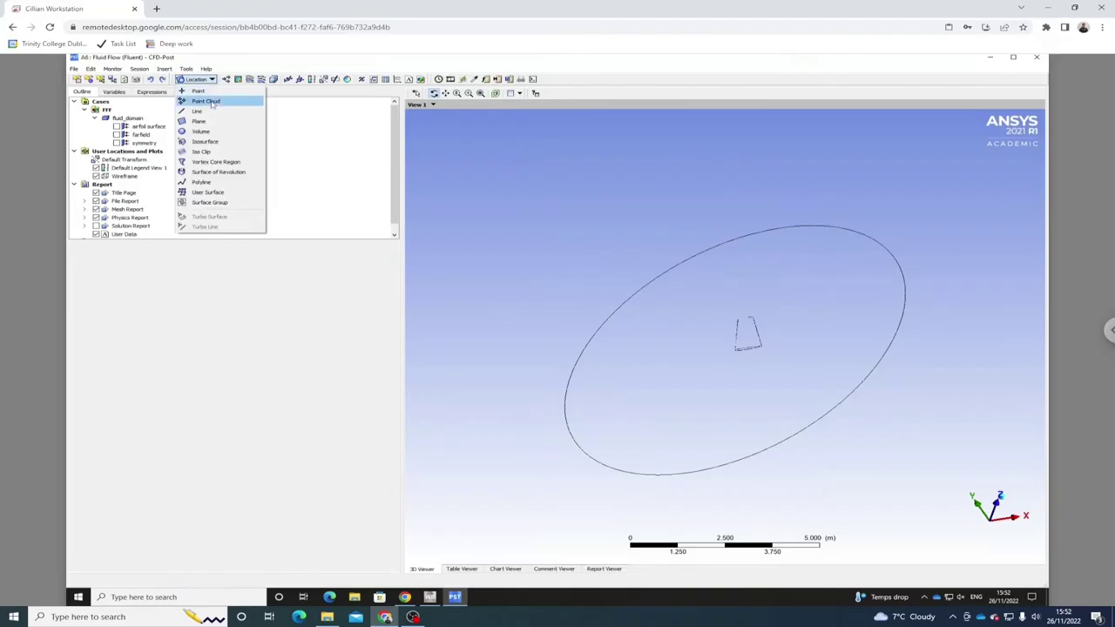
{"action": "left_click", "coordinate": [206, 116]}
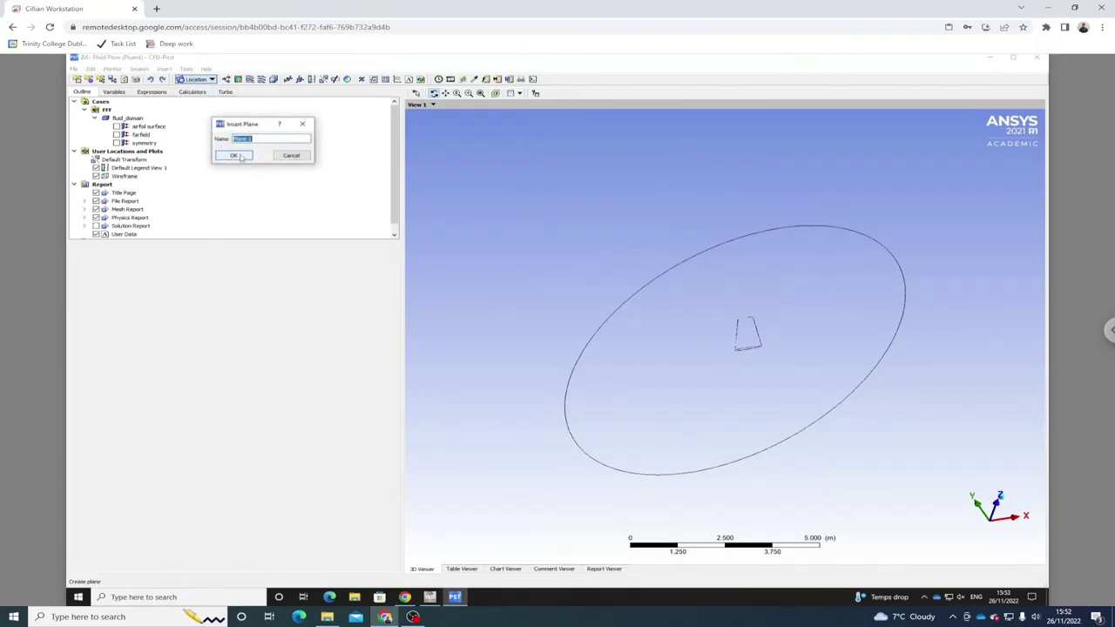
{"action": "type", "text": "plan"}
{"action": "left_click", "coordinate": [241, 156]}
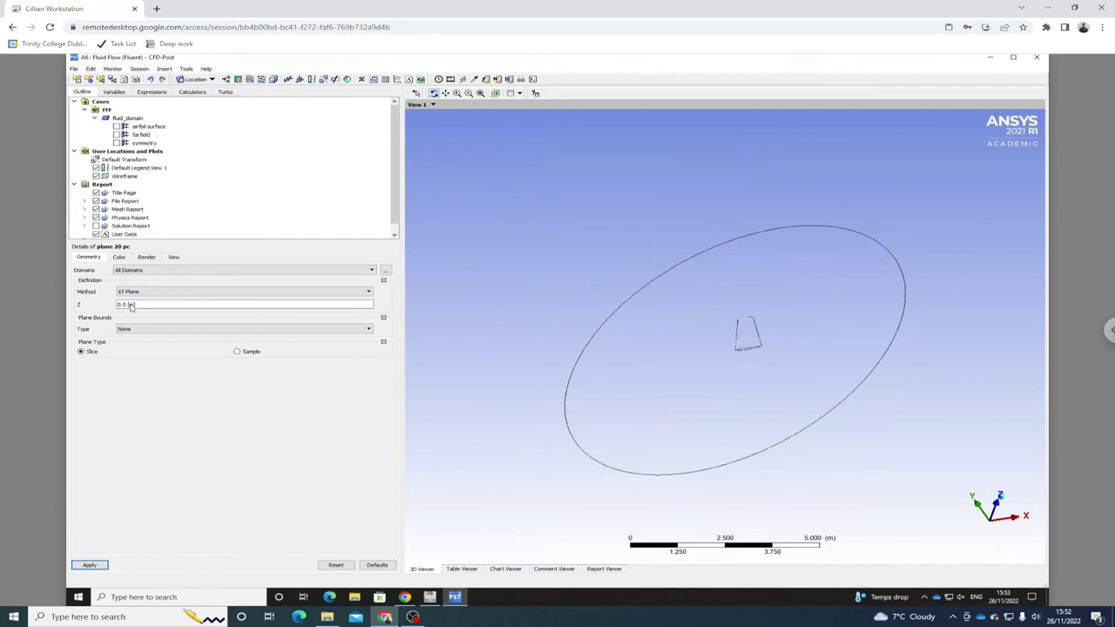
Define the plane as a ZX Plane at Y = 0.23926 m, checking the location in the Notion notes, and apply it.
{"action": "left_click", "coordinate": [143, 294]}
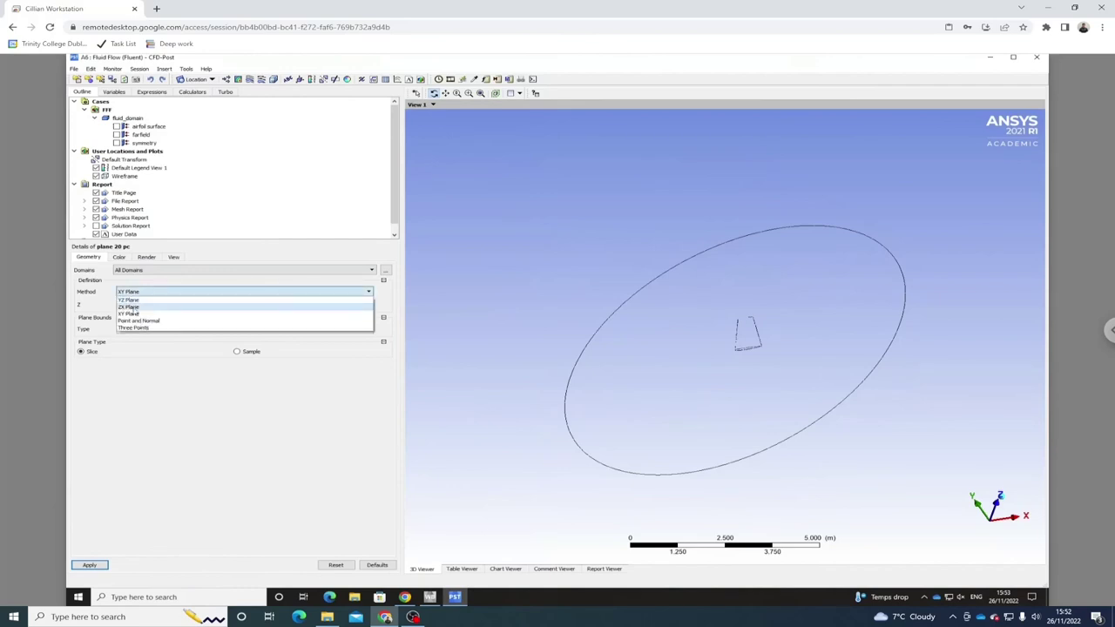
{"action": "left_click", "coordinate": [130, 306]}
{"action": "left_click", "coordinate": [123, 308]}
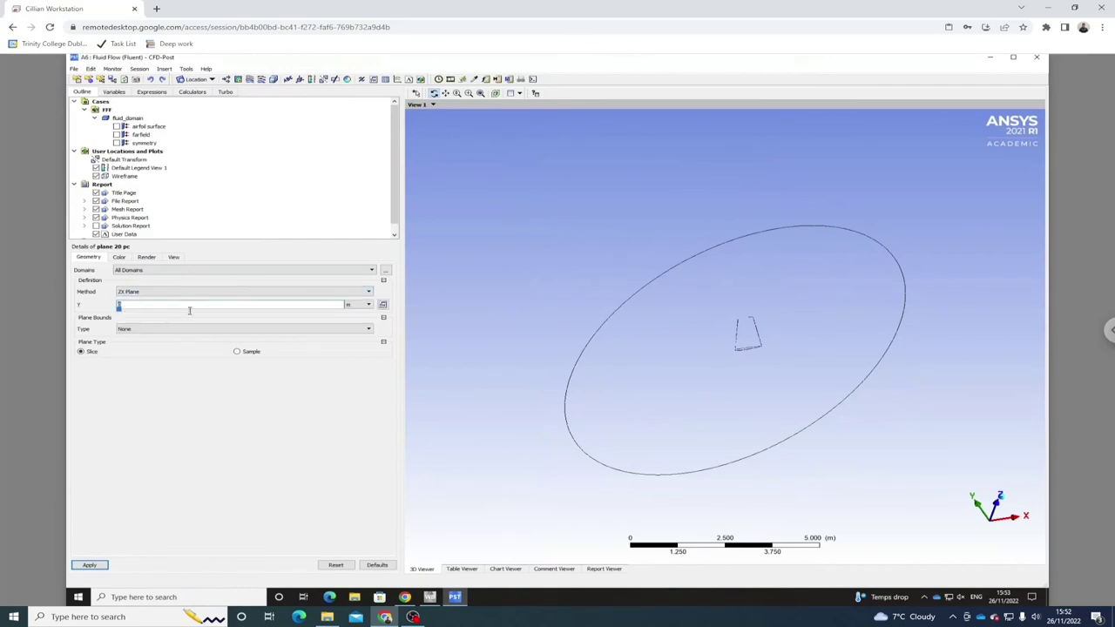
{"action": "type", "text": "0.3"}
{"action": "left_click", "coordinate": [407, 597]}
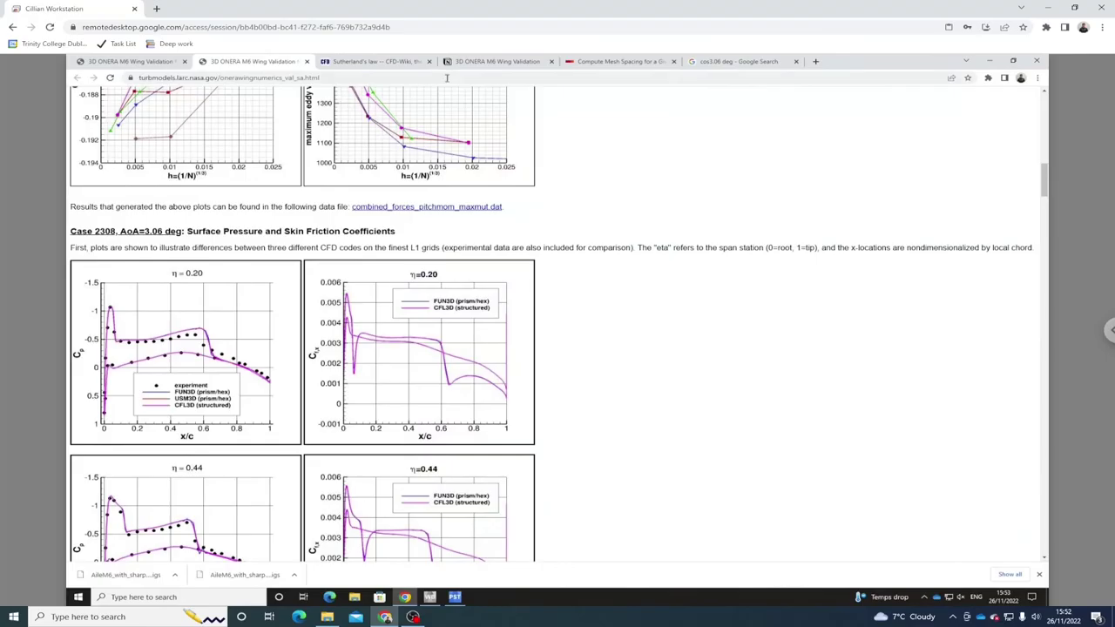
{"action": "left_click", "coordinate": [483, 63]}
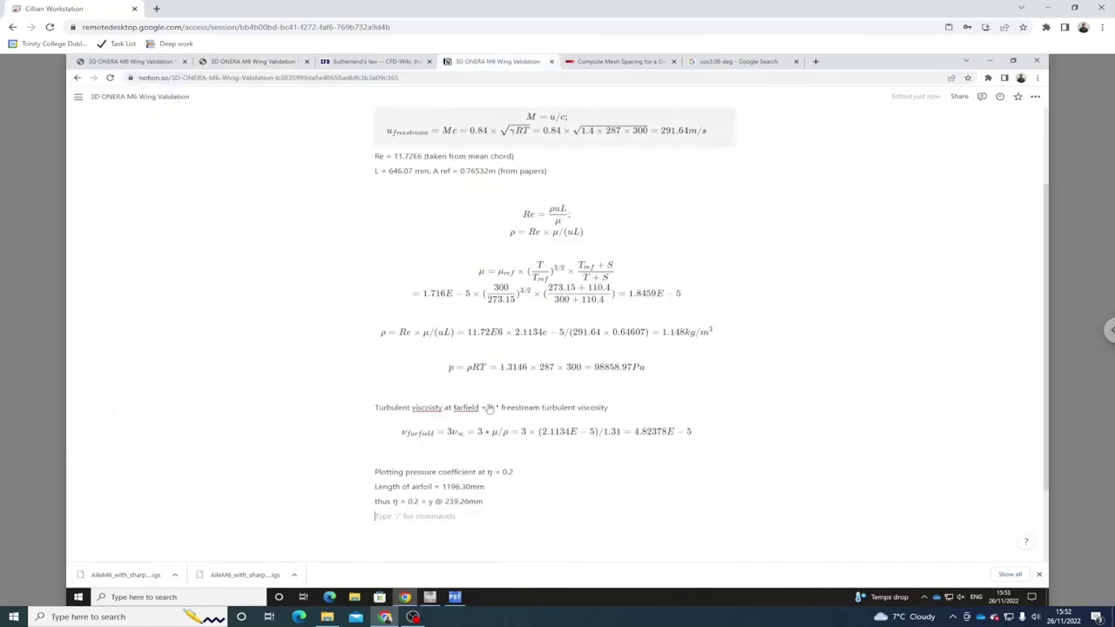
{"action": "left_click", "coordinate": [455, 597]}
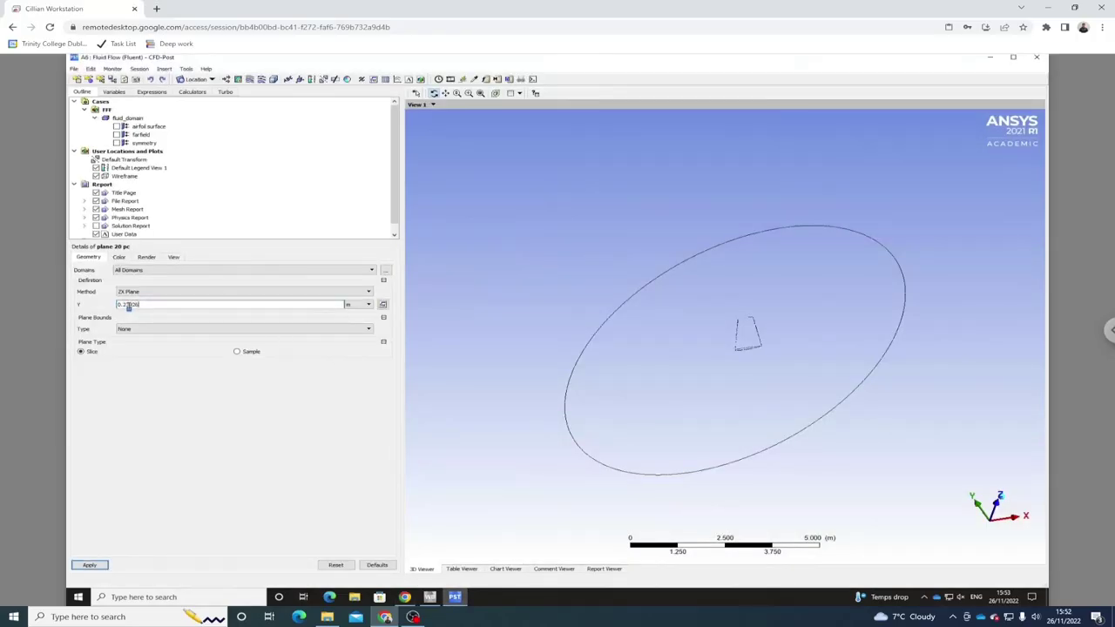
{"action": "left_click", "coordinate": [89, 565]}
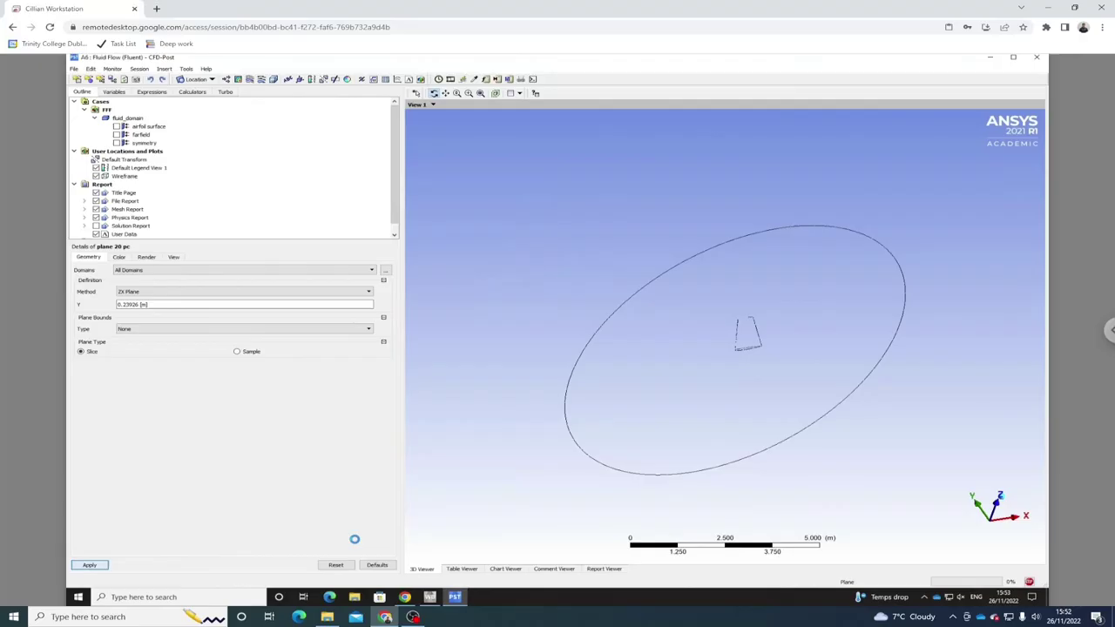
Inspect the sliced plane at the wing section and insert a polyline named "Polyline 20pc".
{"action": "mouse_move", "coordinate": [729, 314]}
{"action": "left_mouse_down"}
{"action": "mouse_move", "coordinate": [758, 309]}
{"action": "mouse_move", "coordinate": [672, 304]}
{"action": "mouse_move", "coordinate": [700, 288]}
{"action": "mouse_move", "coordinate": [719, 334]}
{"action": "left_mouse_up"}
{"action": "right_click_drag", "start_coordinate": [709, 320], "coordinate": [769, 356]}
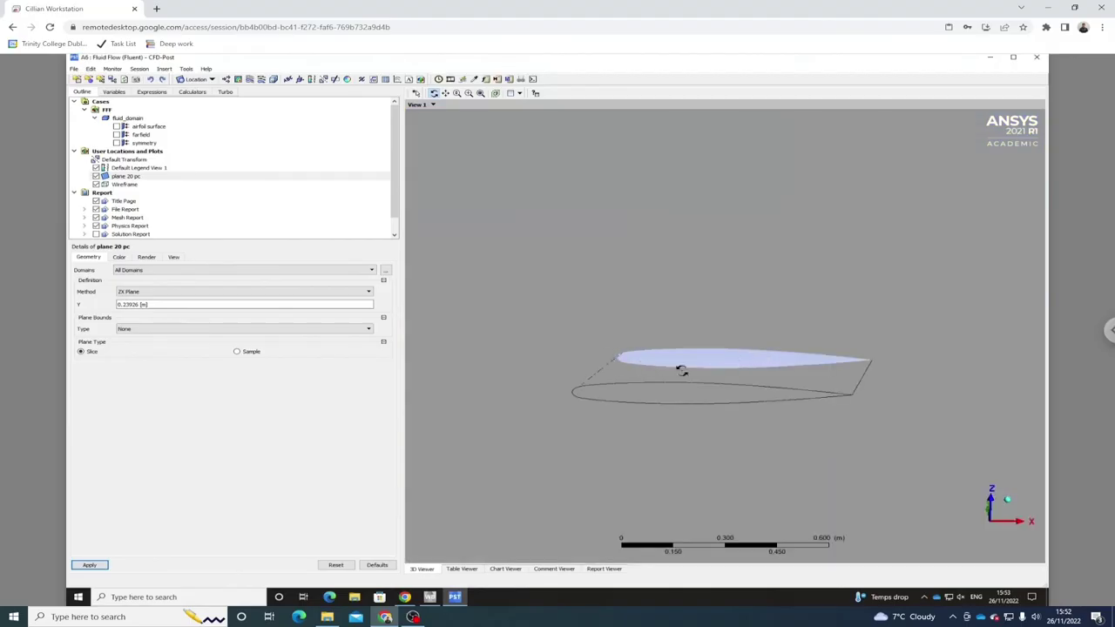
{"action": "scroll", "coordinate": [775, 344], "scroll_direction": "down", "scroll_amount": 1}
{"action": "scroll", "coordinate": [774, 343], "scroll_direction": "down", "scroll_amount": 2}
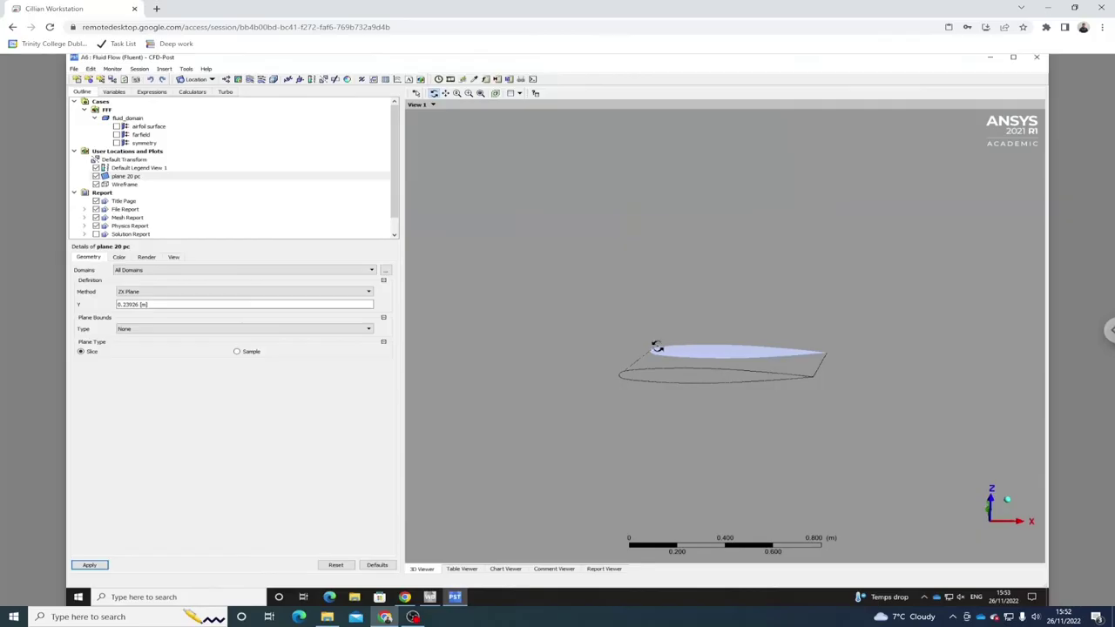
{"action": "scroll", "coordinate": [645, 339], "scroll_direction": "down", "scroll_amount": 2}
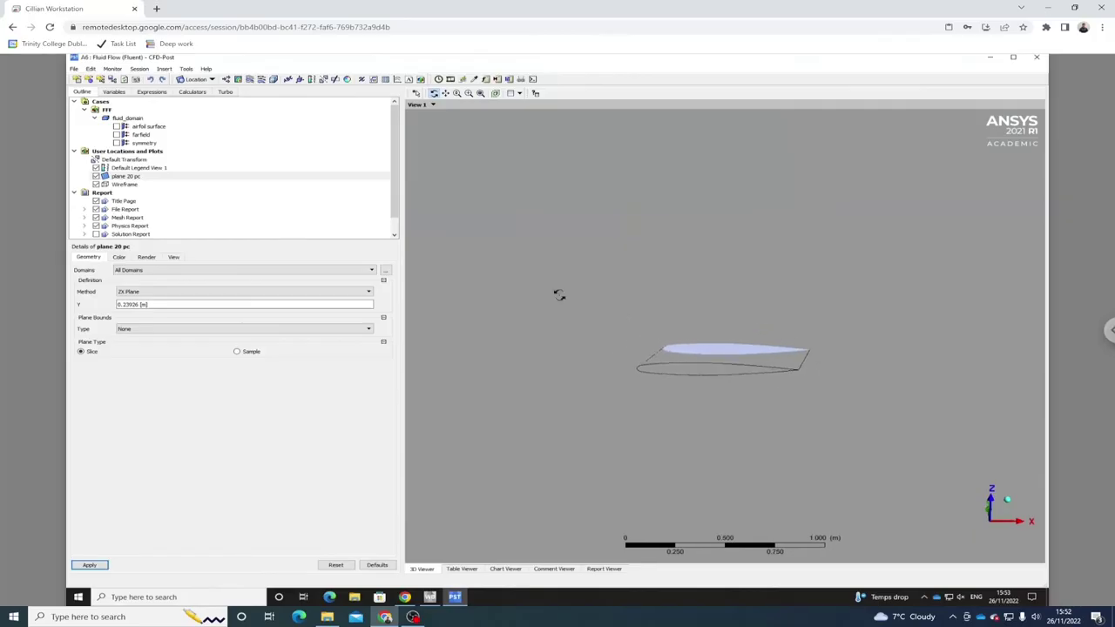
{"action": "left_click", "coordinate": [211, 79]}
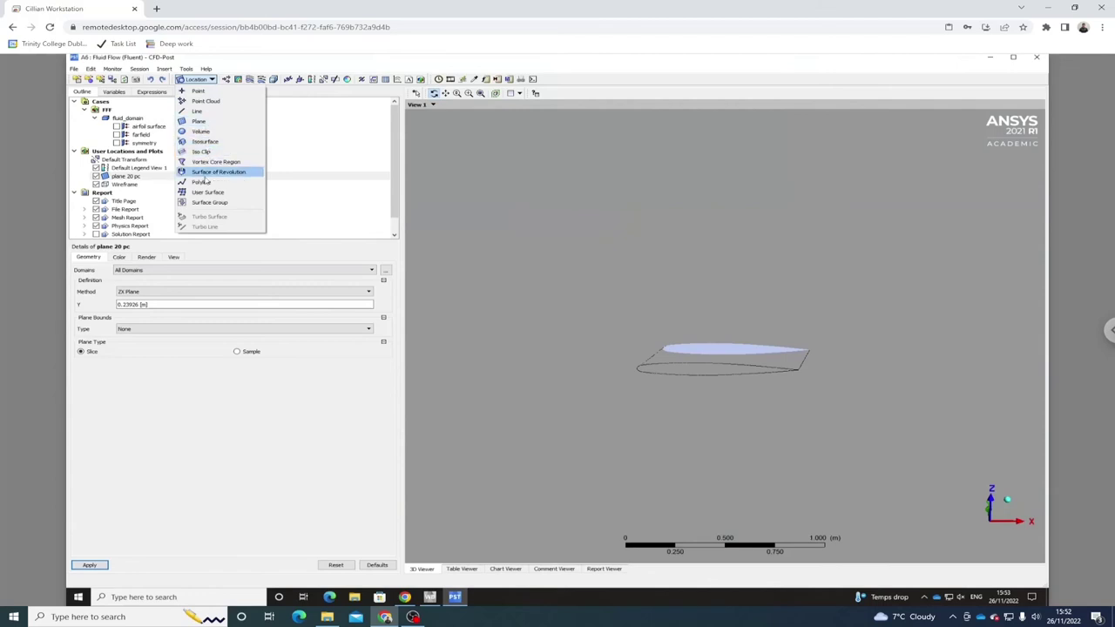
{"action": "left_click", "coordinate": [202, 183]}
{"action": "left_click", "coordinate": [256, 203]}
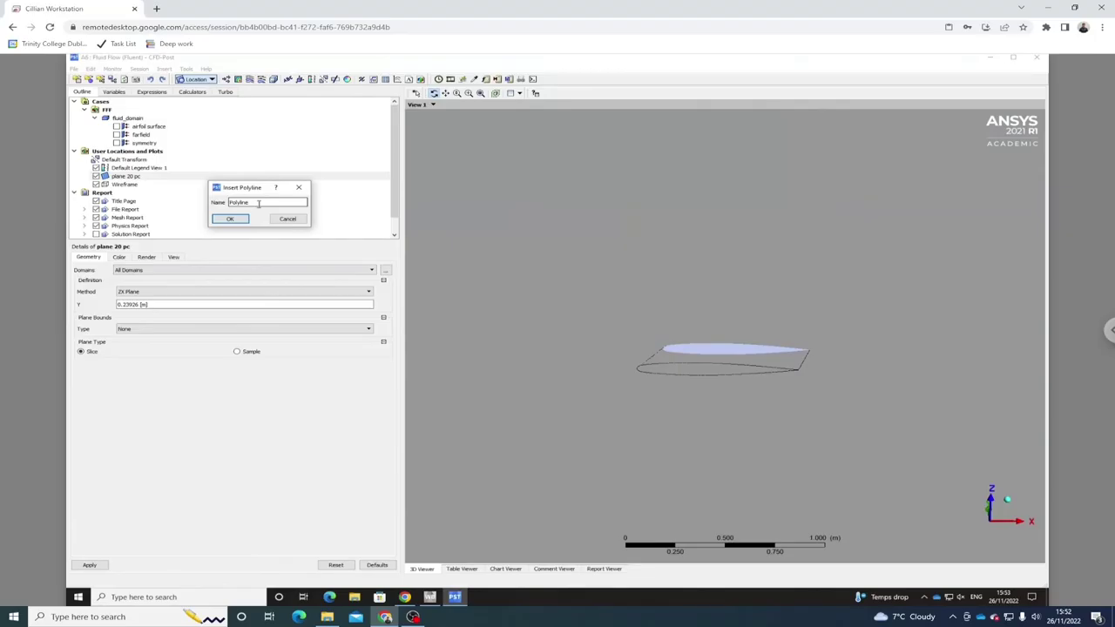
{"action": "left_click", "coordinate": [230, 219]}
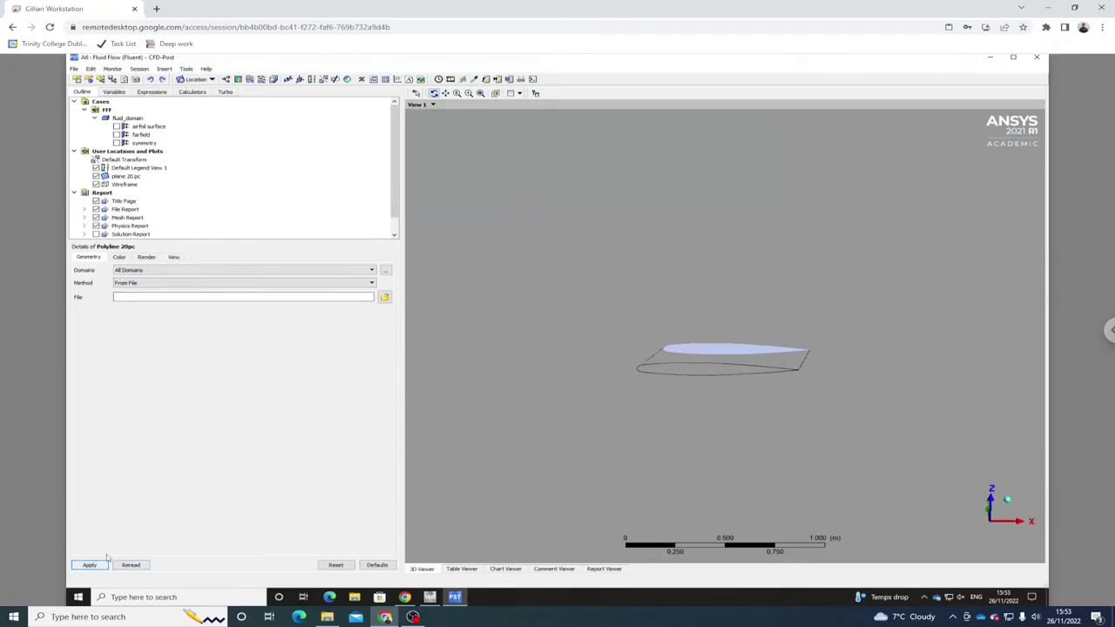
Define the polyline by Boundary Intersection of the airfoil surface with plane 20 pc, apply it and inspect the resulting section curve.
{"action": "left_click", "coordinate": [200, 284]}
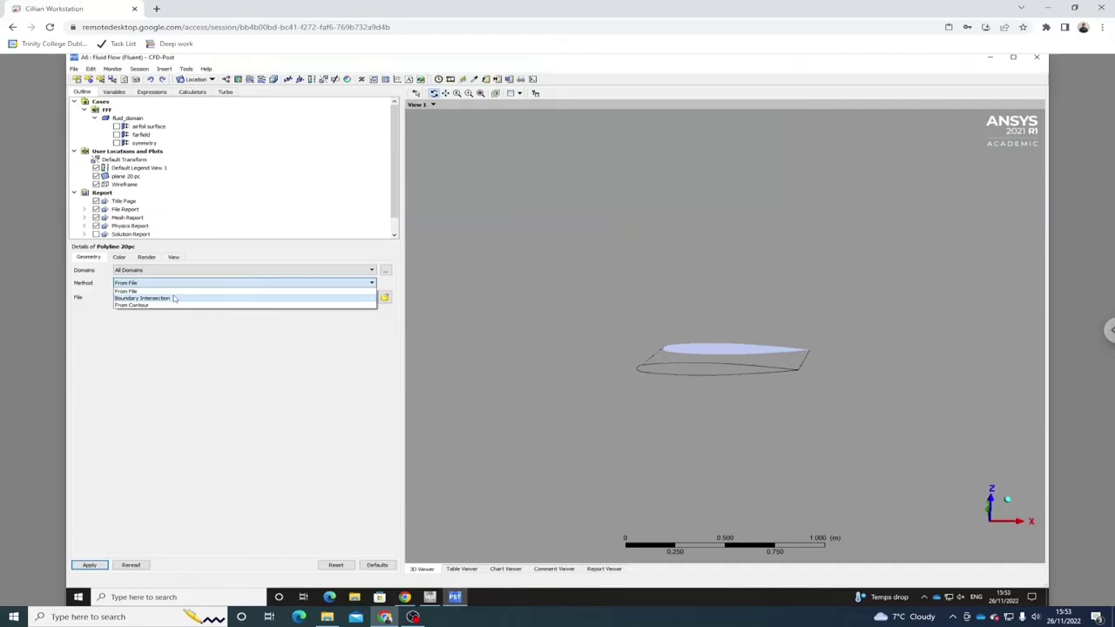
{"action": "left_click", "coordinate": [176, 302]}
{"action": "left_click", "coordinate": [150, 299]}
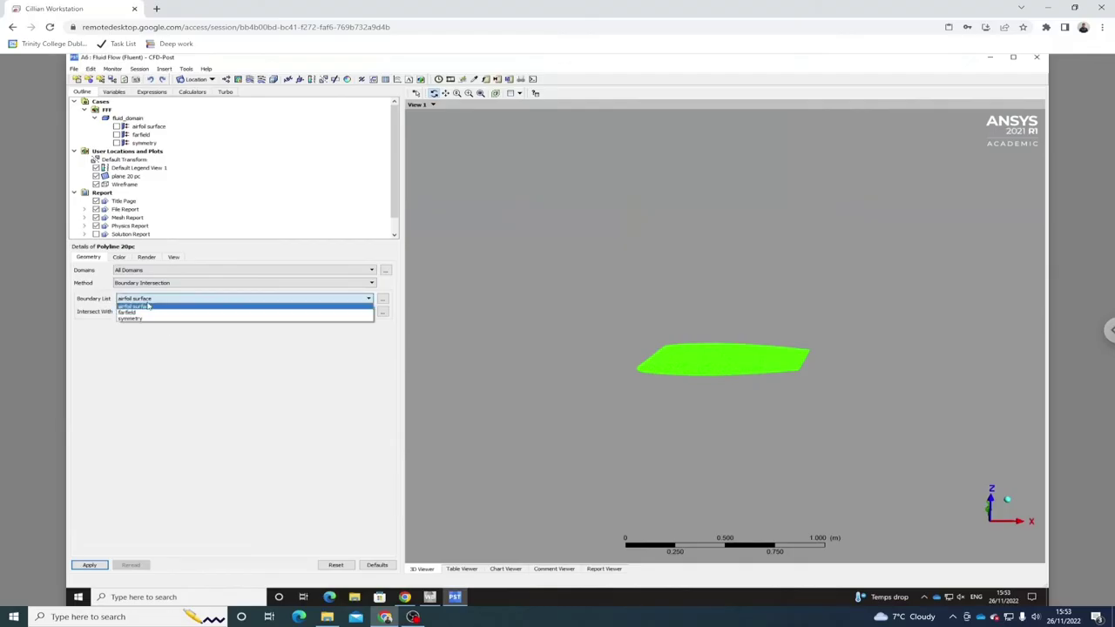
{"action": "left_click", "coordinate": [147, 306]}
{"action": "left_click", "coordinate": [148, 312]}
{"action": "left_click", "coordinate": [142, 337]}
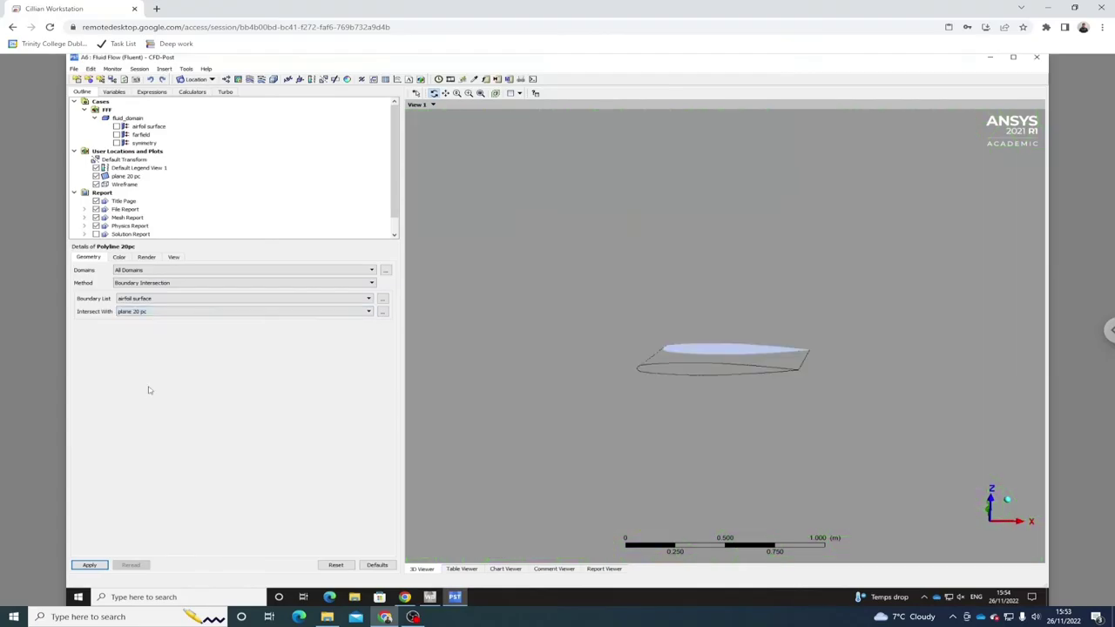
{"action": "left_click", "coordinate": [89, 565]}
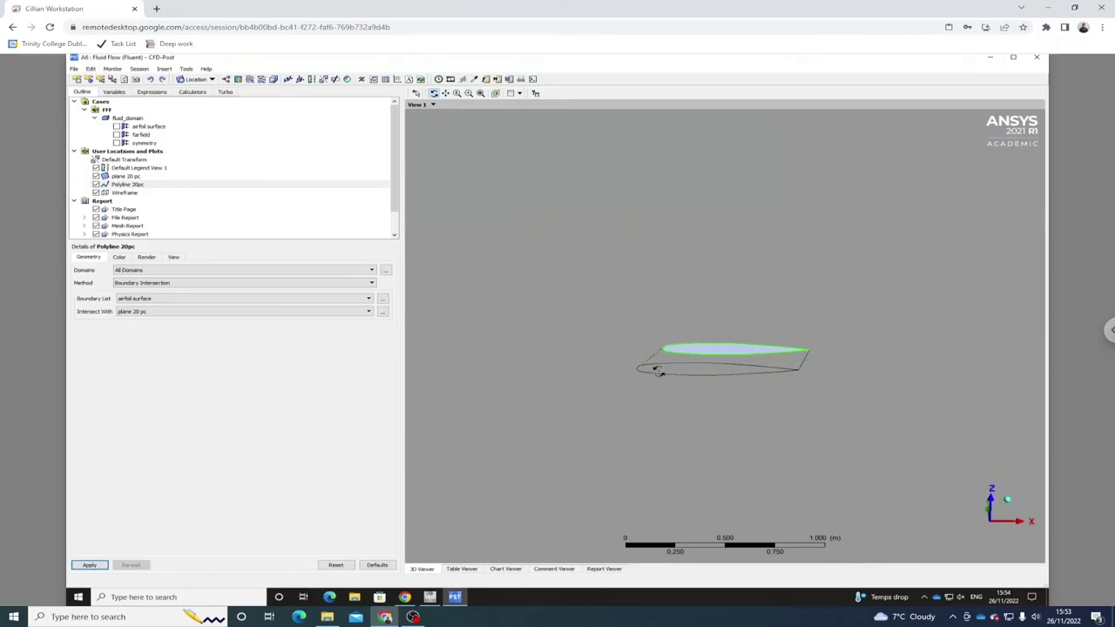
{"action": "left_click_drag", "start_coordinate": [677, 318], "coordinate": [737, 338]}
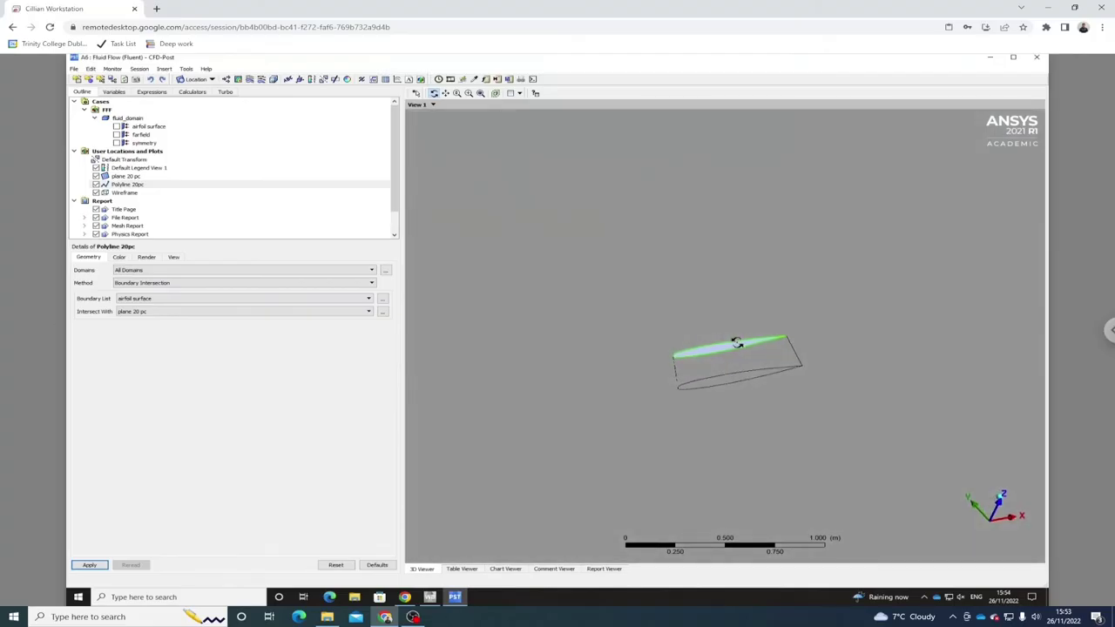
Insert a chart named "coefficient of pressure 20pc" and set its title to "Coefficient of pressure 20pc".
{"action": "left_click_drag", "start_coordinate": [670, 340], "coordinate": [660, 316]}
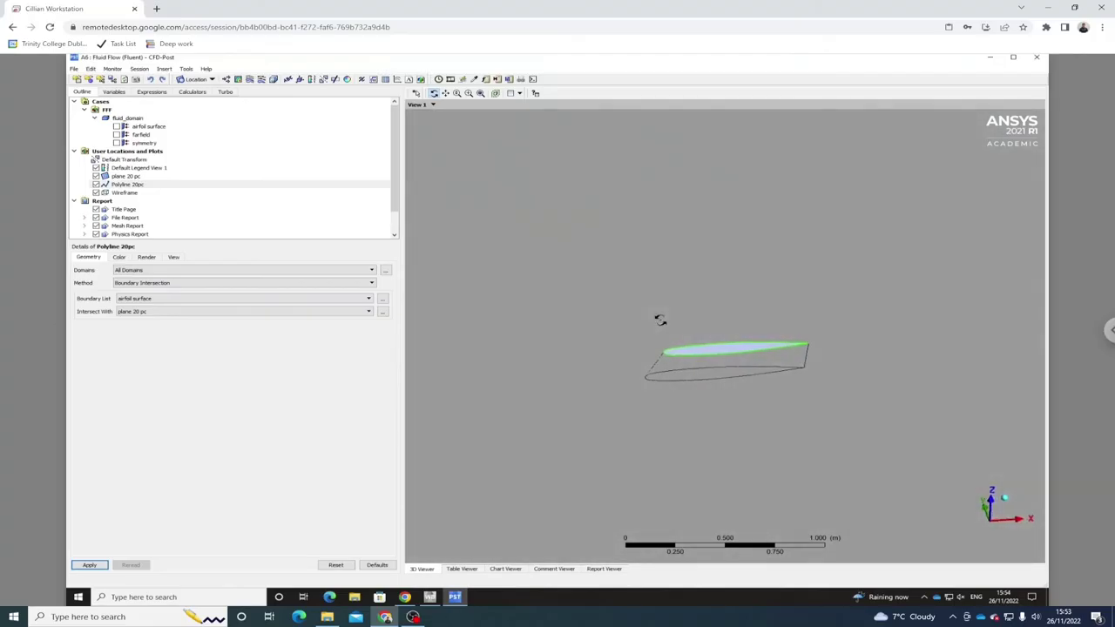
{"action": "left_click", "coordinate": [396, 80]}
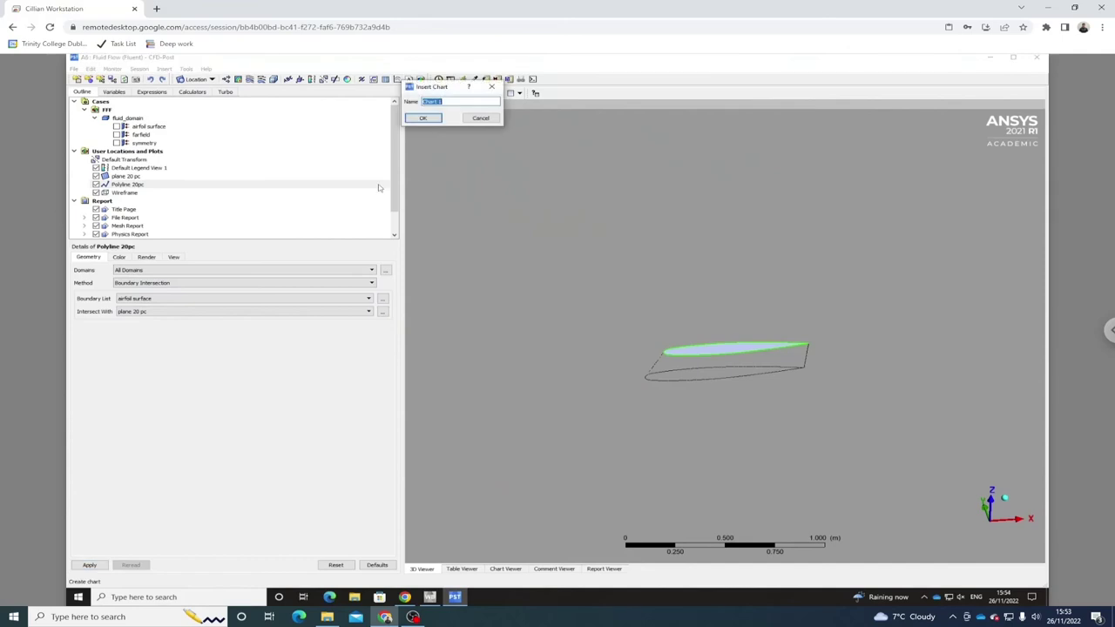
{"action": "type", "text": "cpefficient of pressure 20pc"}
{"action": "key", "text": "Return"}
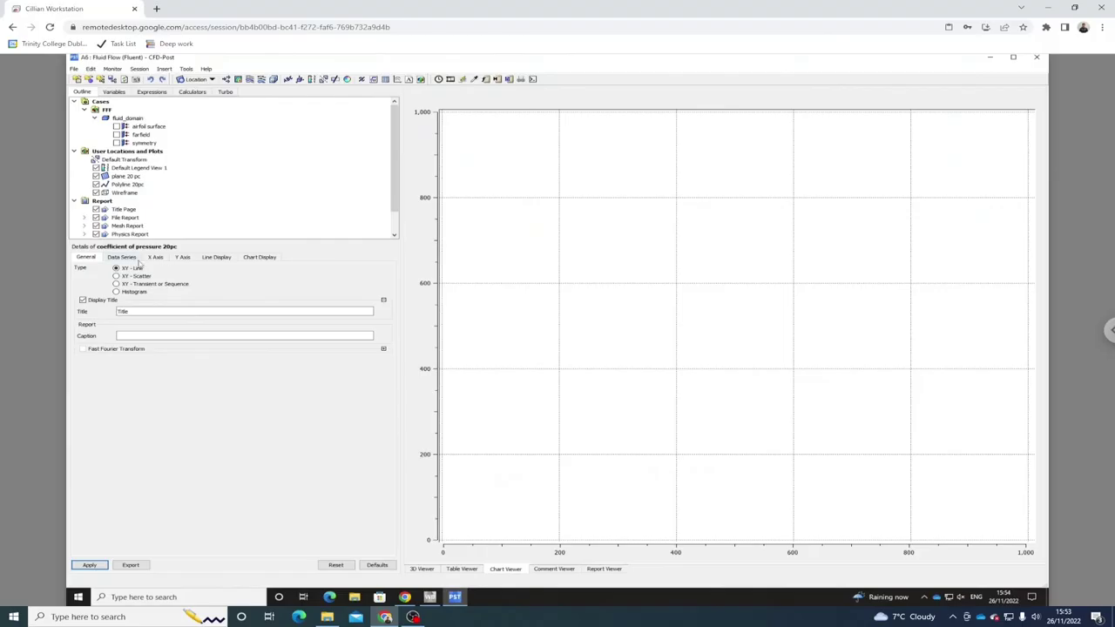
{"action": "double_click", "coordinate": [144, 309]}
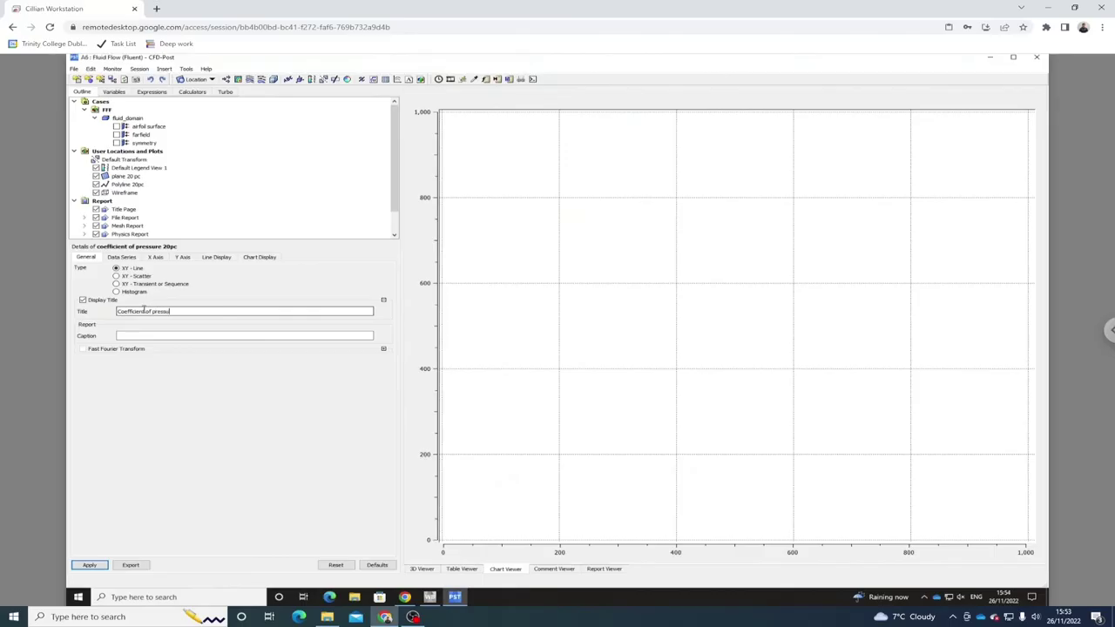
{"action": "left_click", "coordinate": [125, 335]}
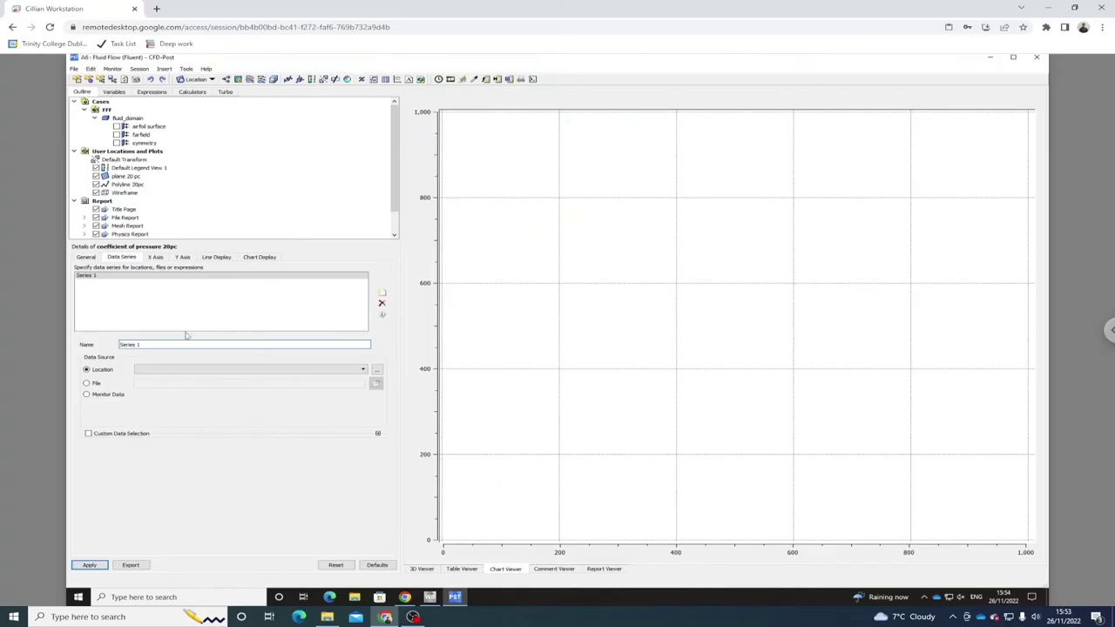
Set Polyline 20pc as the location for Series 1 and choose X as the chart's X-axis variable.
{"action": "left_click", "coordinate": [181, 369]}
{"action": "left_click", "coordinate": [171, 378]}
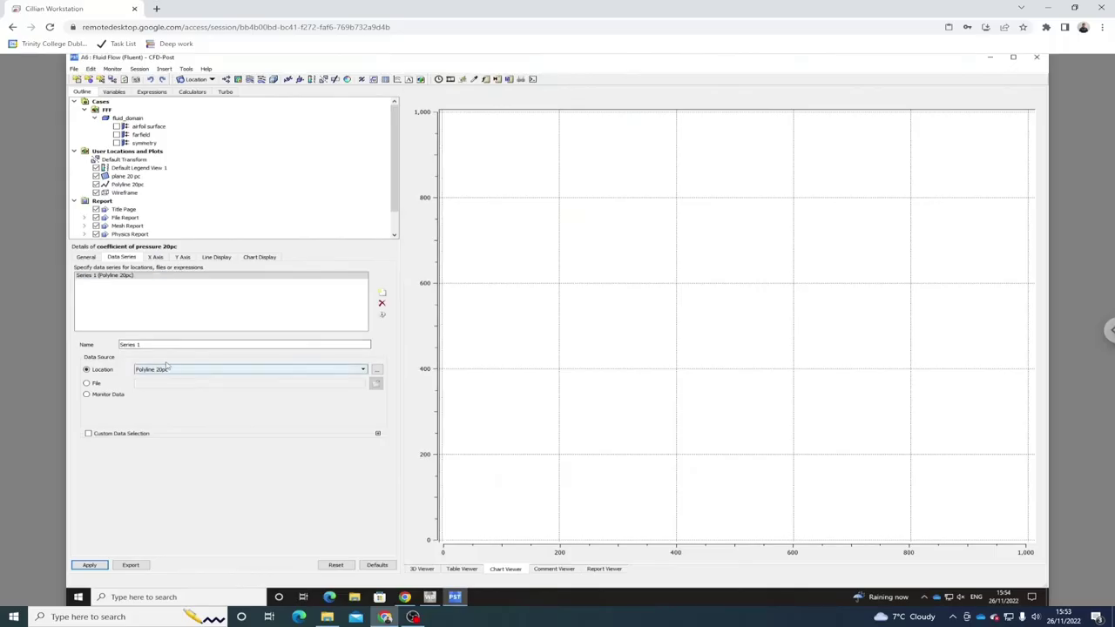
{"action": "left_click", "coordinate": [156, 259]}
{"action": "left_click", "coordinate": [155, 279]}
{"action": "scroll", "coordinate": [142, 318], "scroll_direction": "down", "scroll_amount": 3}
{"action": "scroll", "coordinate": [143, 319], "scroll_direction": "down", "scroll_amount": 2}
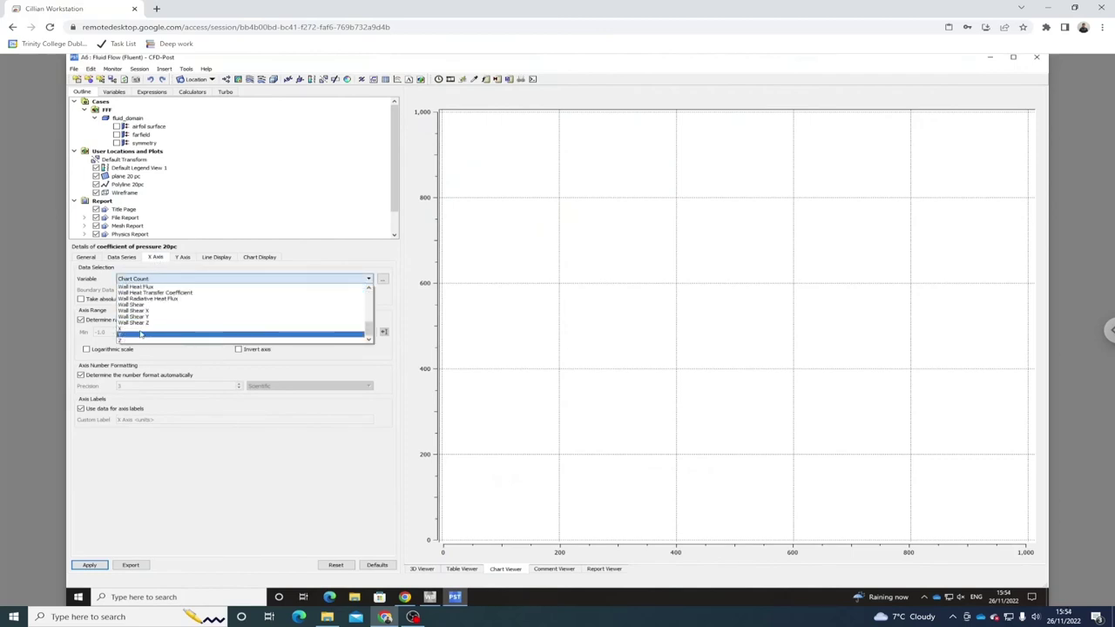
{"action": "left_click", "coordinate": [143, 336]}
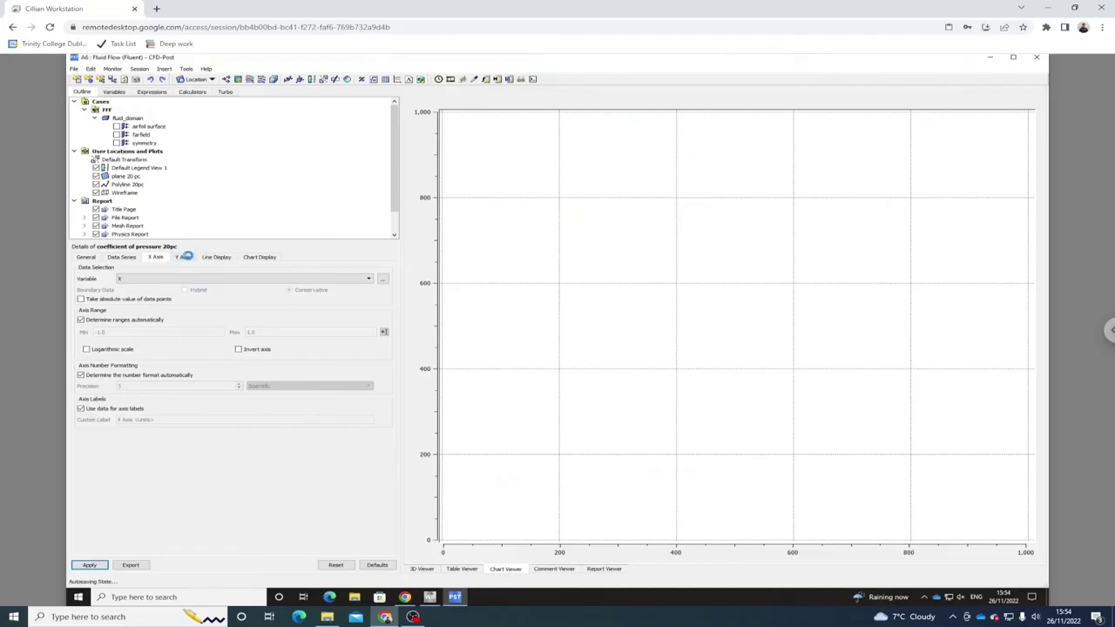
Set the chart's Y-axis variable to Pressure Coefficient, invert that axis and apply the chart.
{"action": "left_click", "coordinate": [194, 261]}
{"action": "left_click", "coordinate": [195, 279]}
{"action": "scroll", "coordinate": [185, 294], "scroll_direction": "down", "scroll_amount": 1}
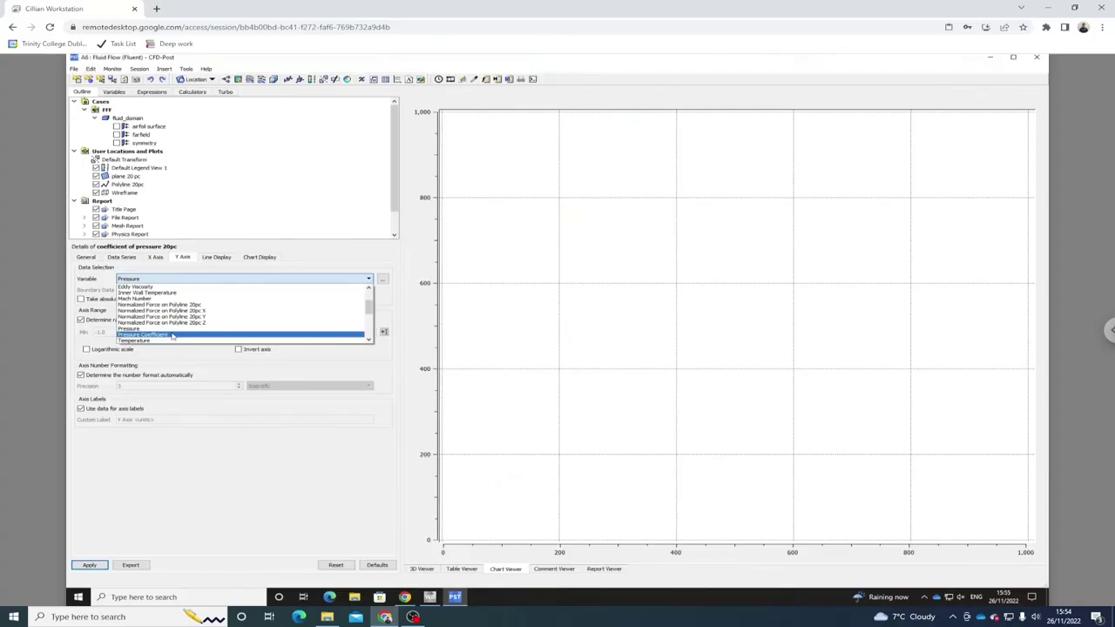
{"action": "left_click", "coordinate": [171, 335]}
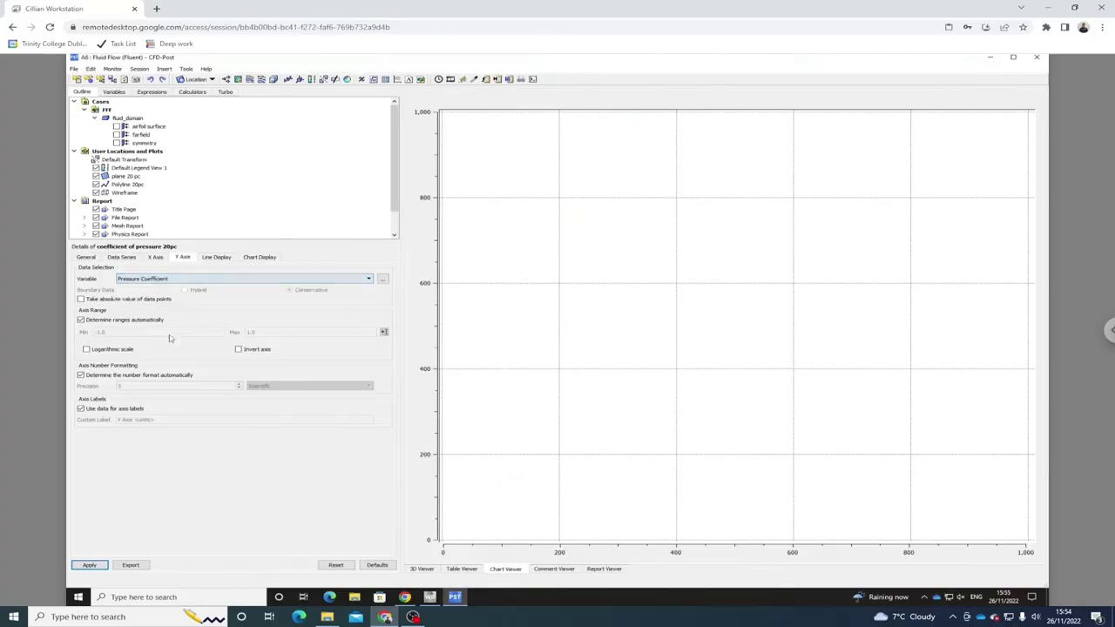
{"action": "left_click", "coordinate": [99, 566]}
{"action": "left_click", "coordinate": [239, 351]}
{"action": "left_click", "coordinate": [96, 567]}
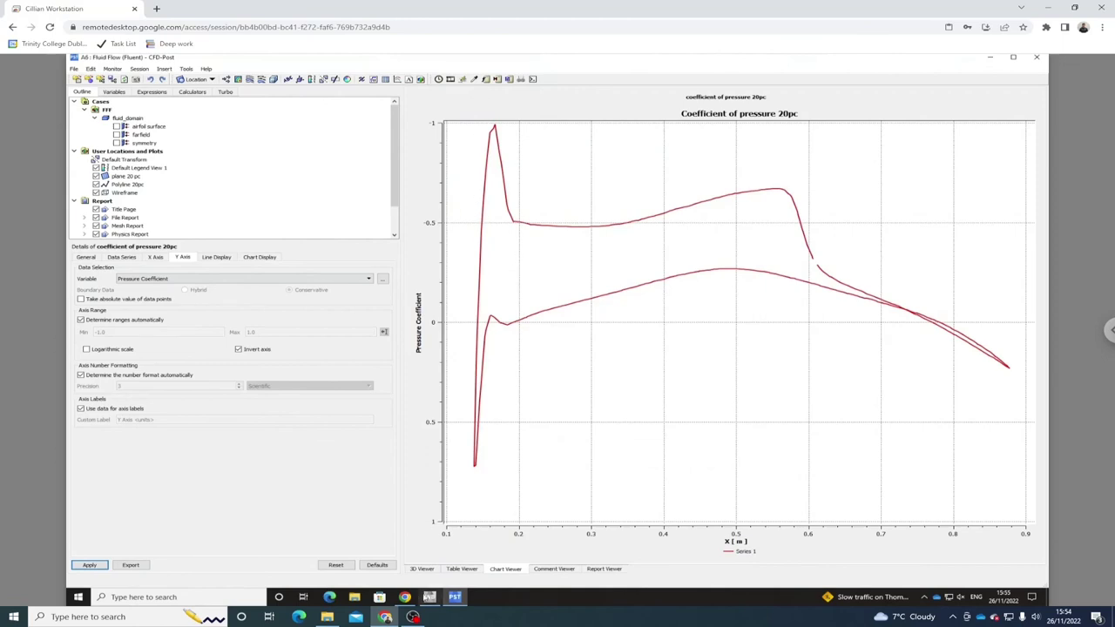
Compare the 20pc pressure coefficient chart with the η = 0.20 Cp plot on the NASA ONERA M6 validation page in Chrome.
{"action": "left_click", "coordinate": [406, 599]}
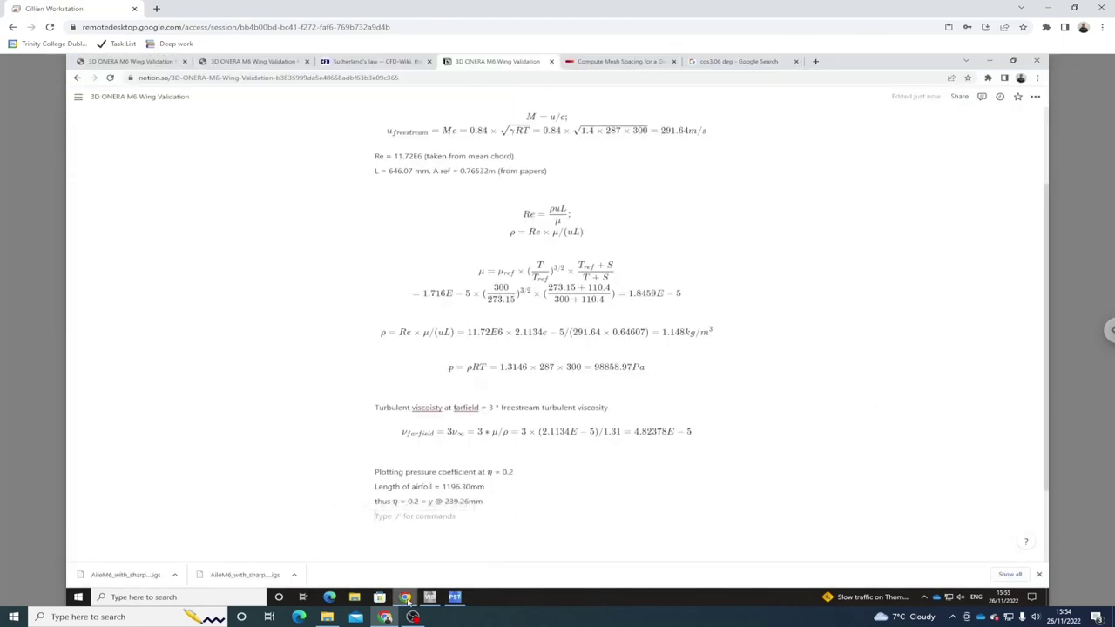
{"action": "left_click", "coordinate": [252, 61]}
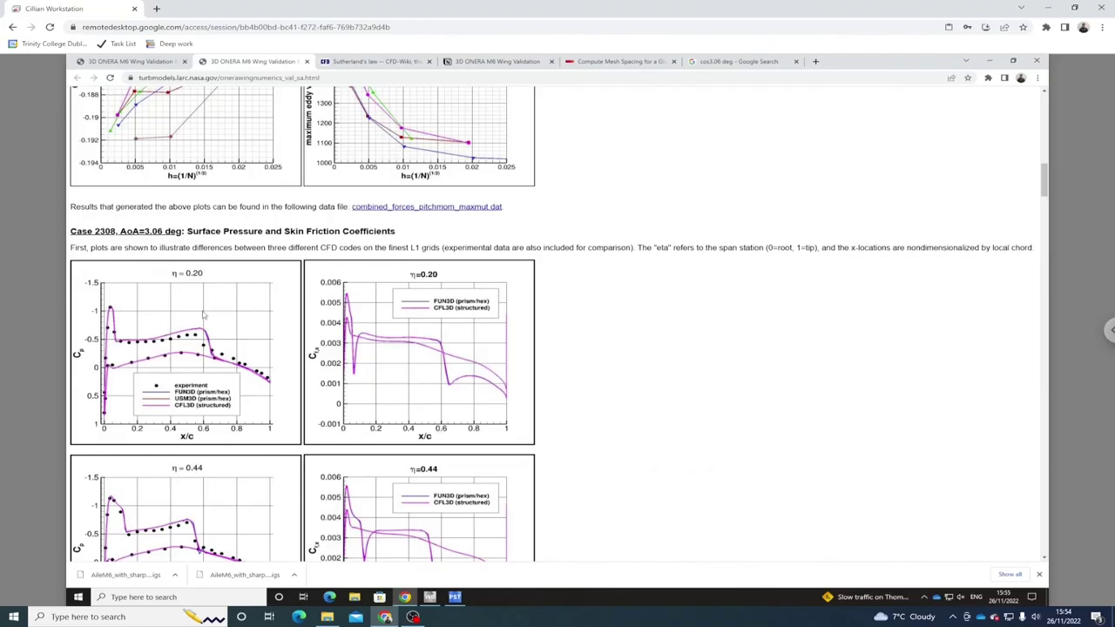
{"action": "scroll", "coordinate": [181, 311], "scroll_direction": "down", "scroll_amount": 1}
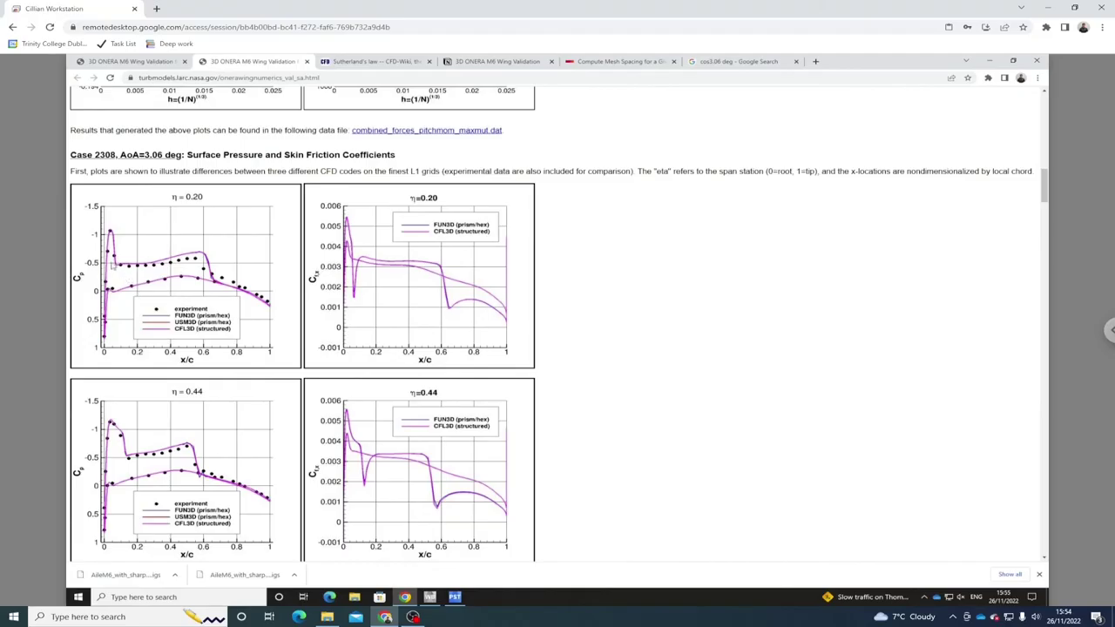
{"action": "left_click", "coordinate": [459, 599]}
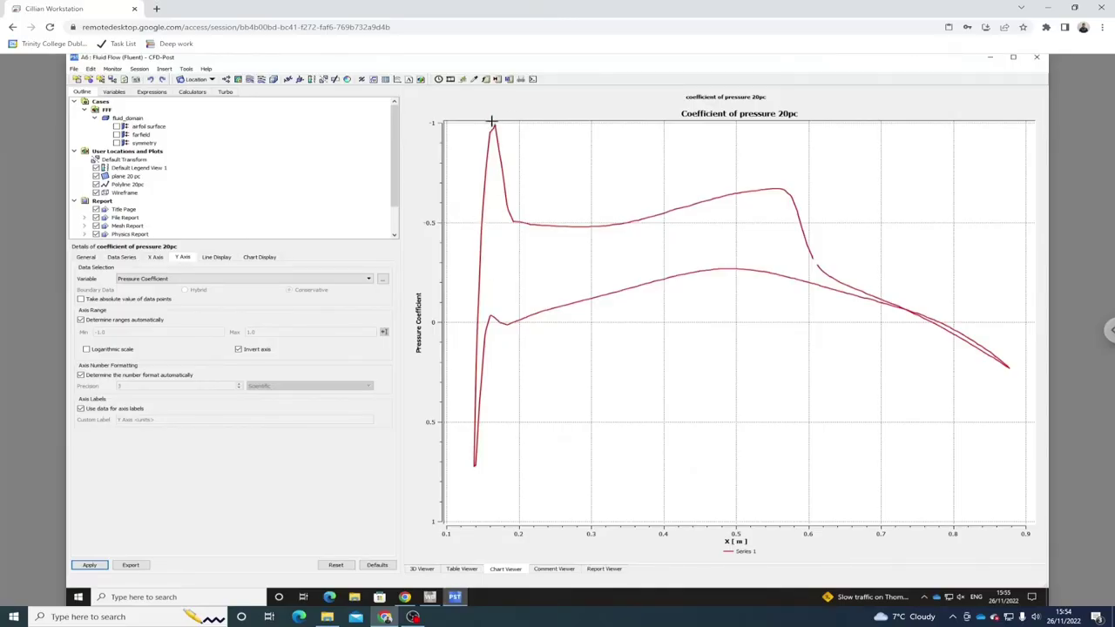
{"action": "left_click", "coordinate": [456, 598]}
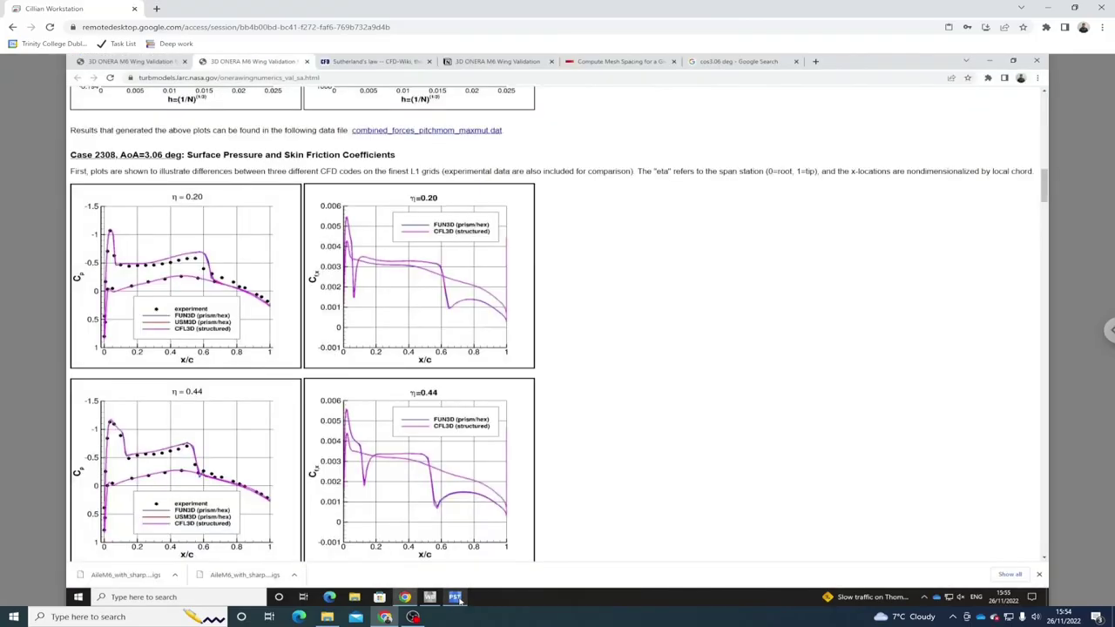
{"action": "left_click", "coordinate": [456, 600]}
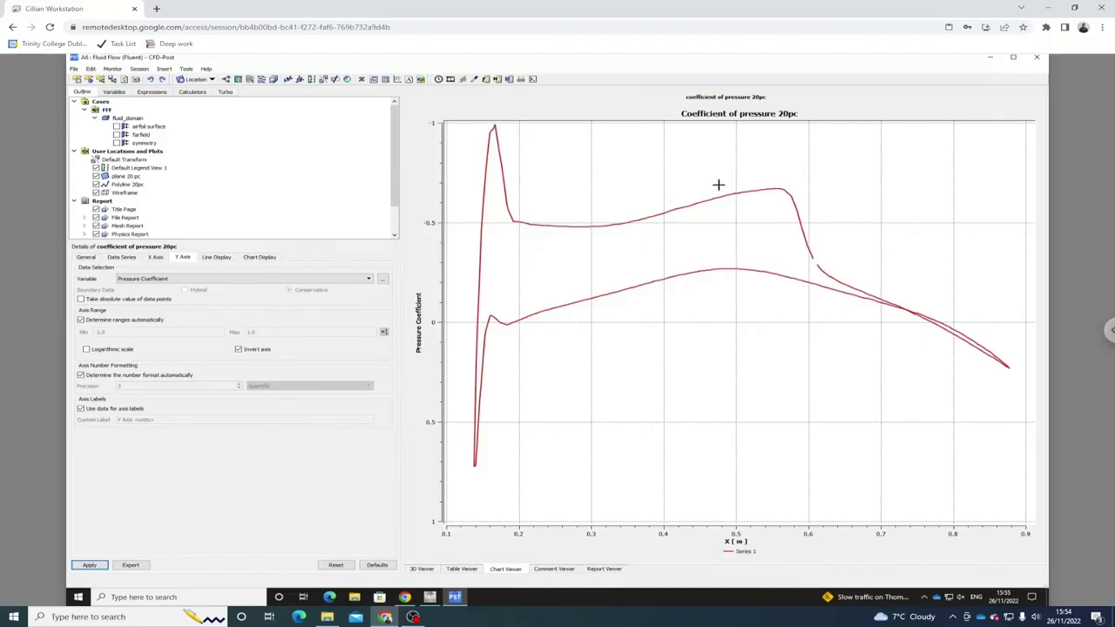
{"action": "left_click", "coordinate": [413, 599]}
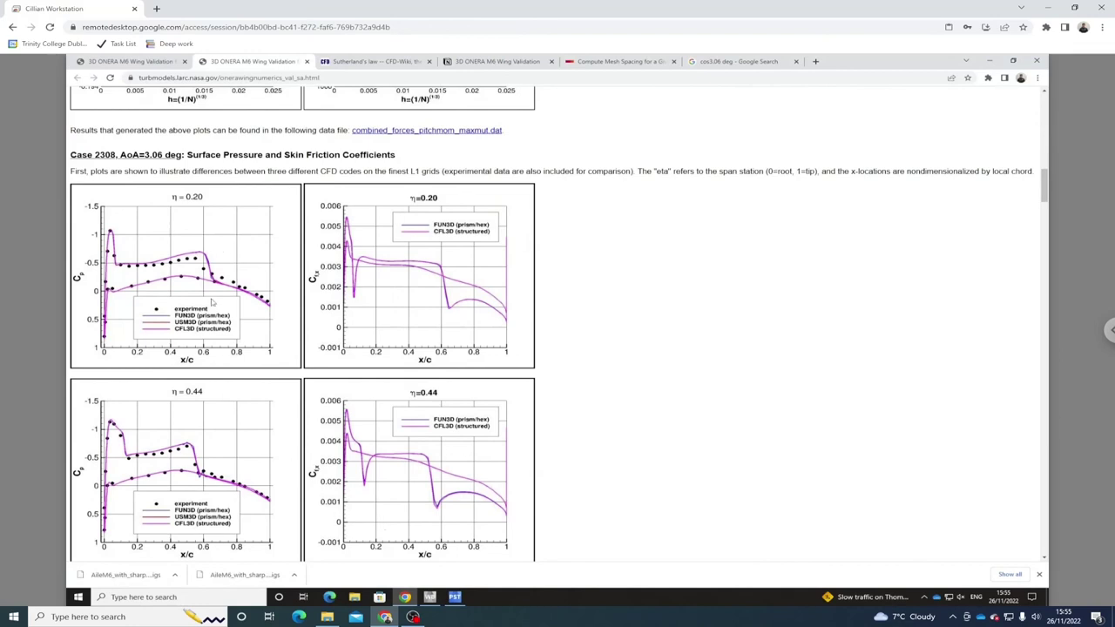
{"action": "left_click", "coordinate": [456, 598]}
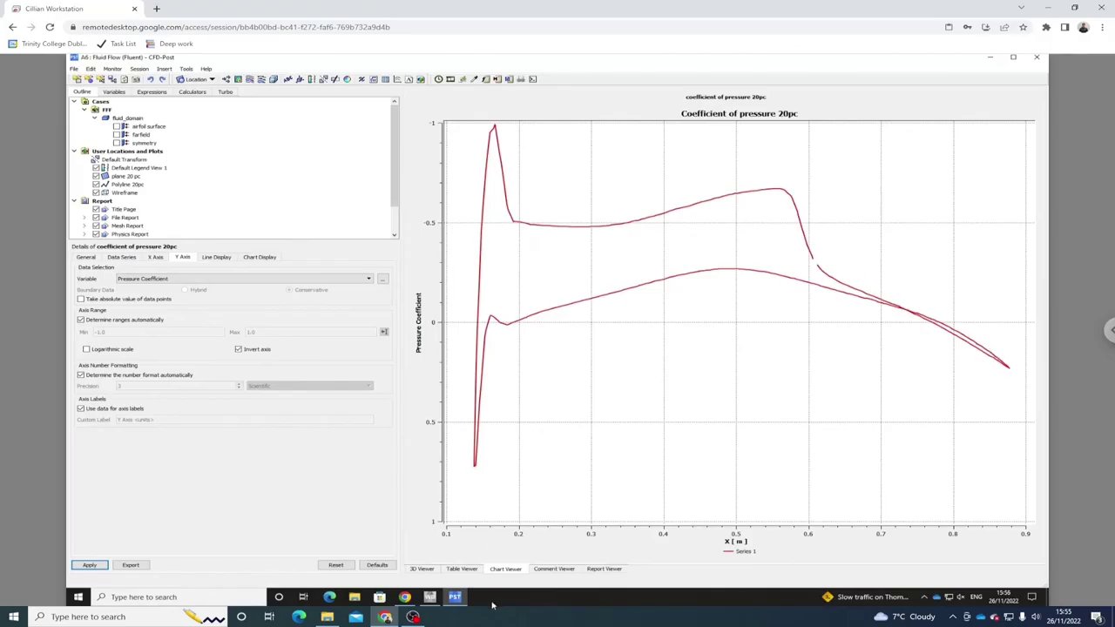
{"action": "left_click", "coordinate": [405, 597]}
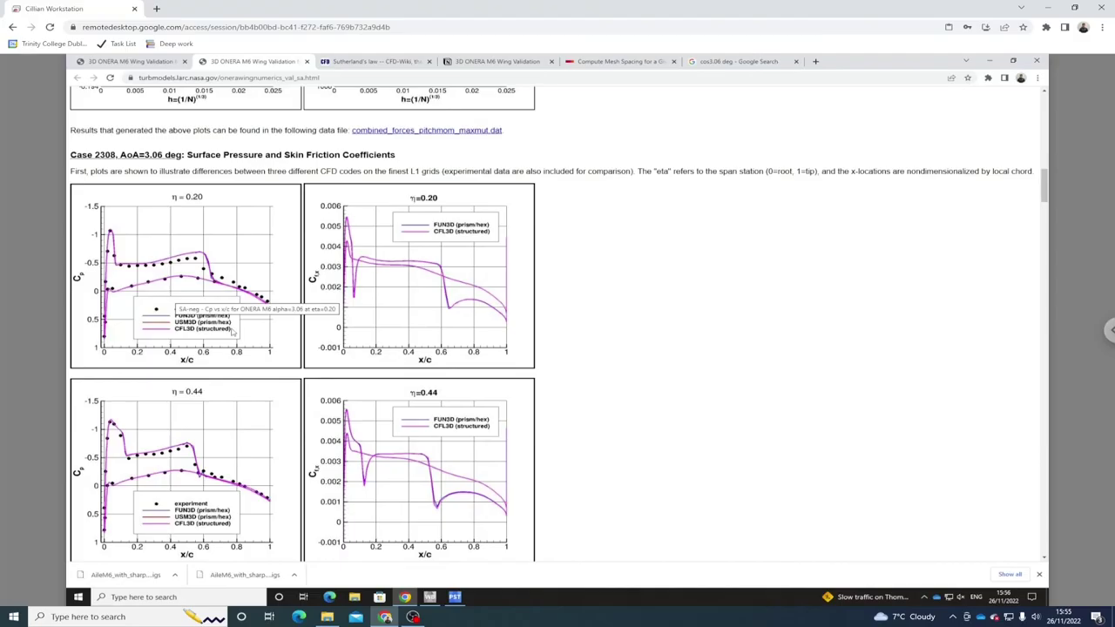
{"action": "left_click", "coordinate": [454, 597]}
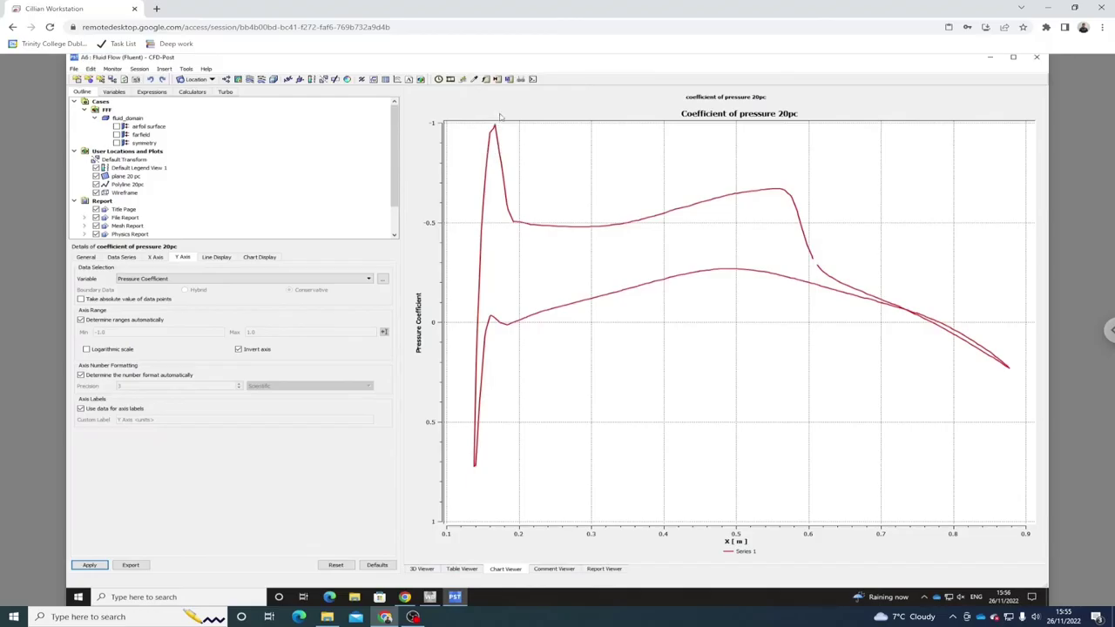
{"action": "left_click", "coordinate": [405, 598]}
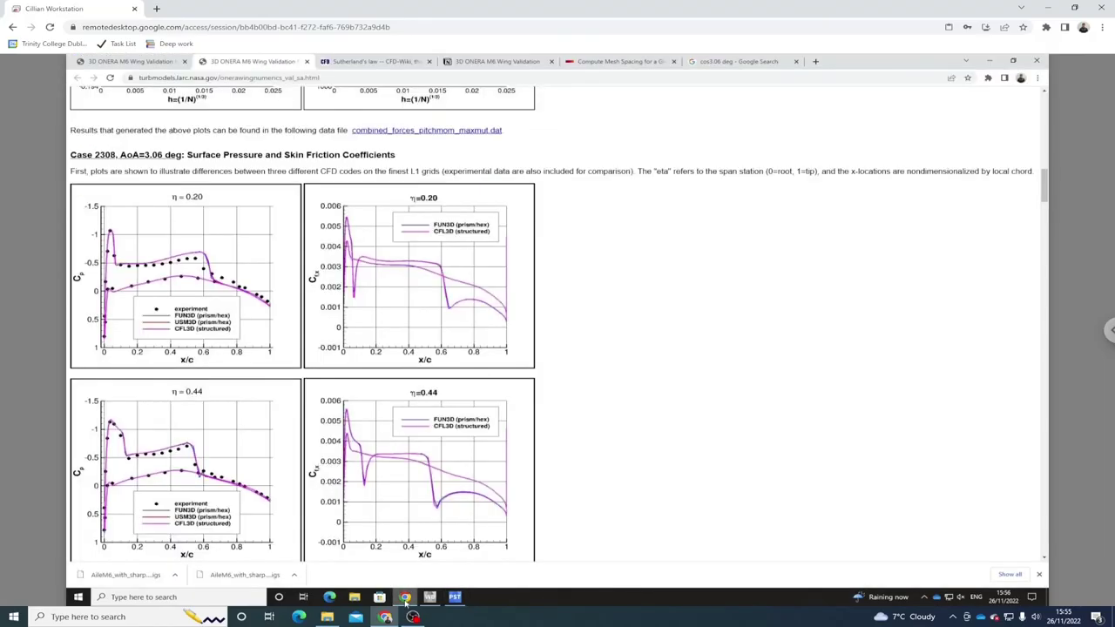
{"action": "left_click", "coordinate": [414, 596]}
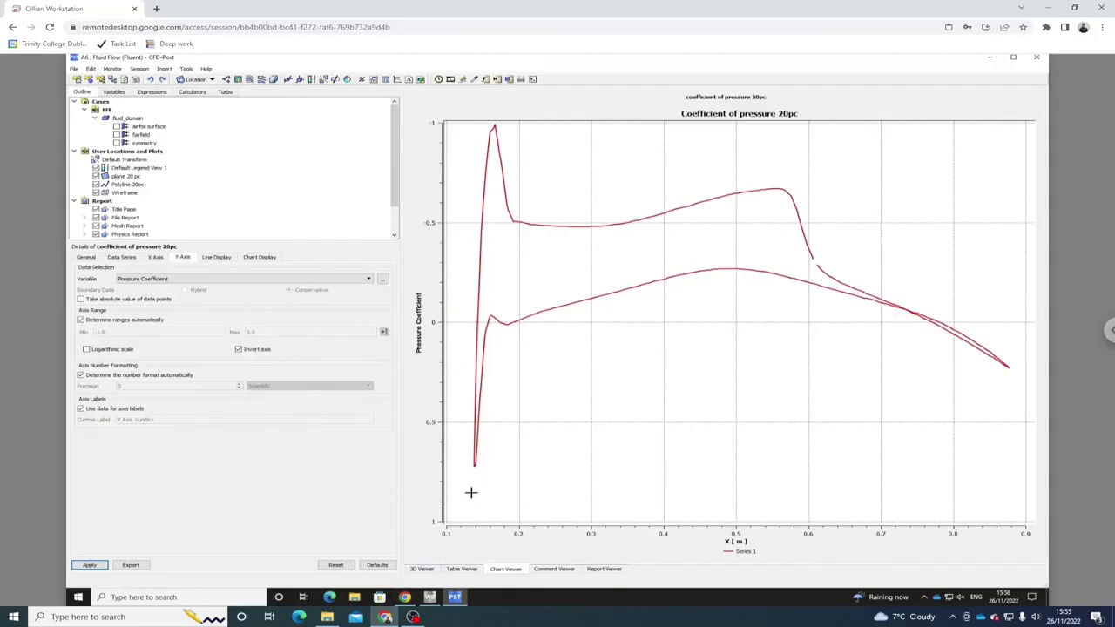
{"action": "left_click", "coordinate": [405, 598]}
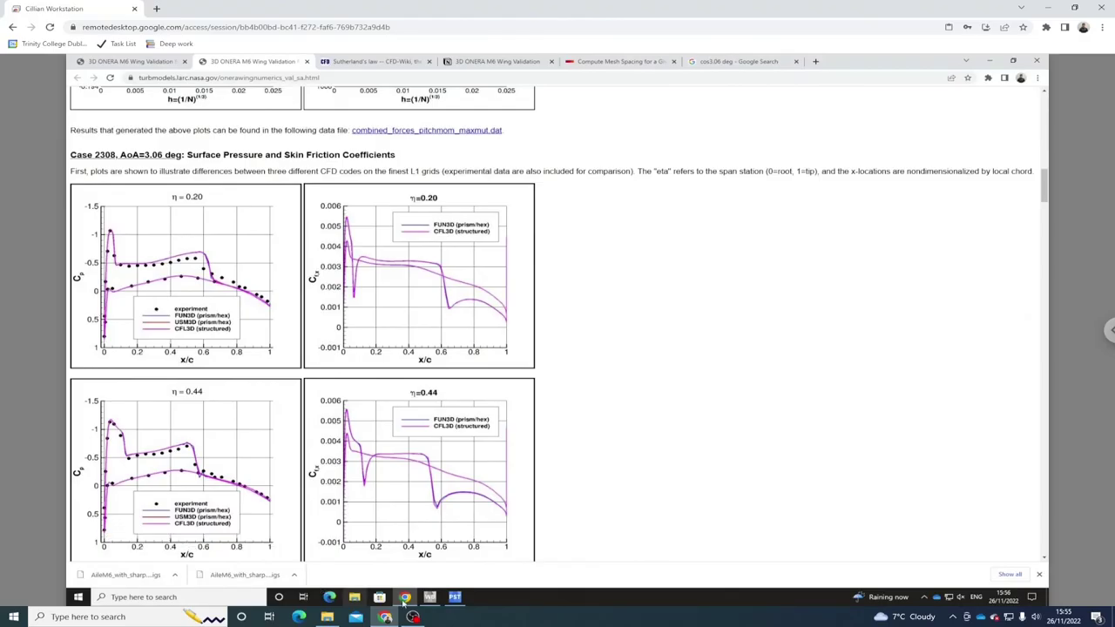
{"action": "left_click", "coordinate": [405, 598]}
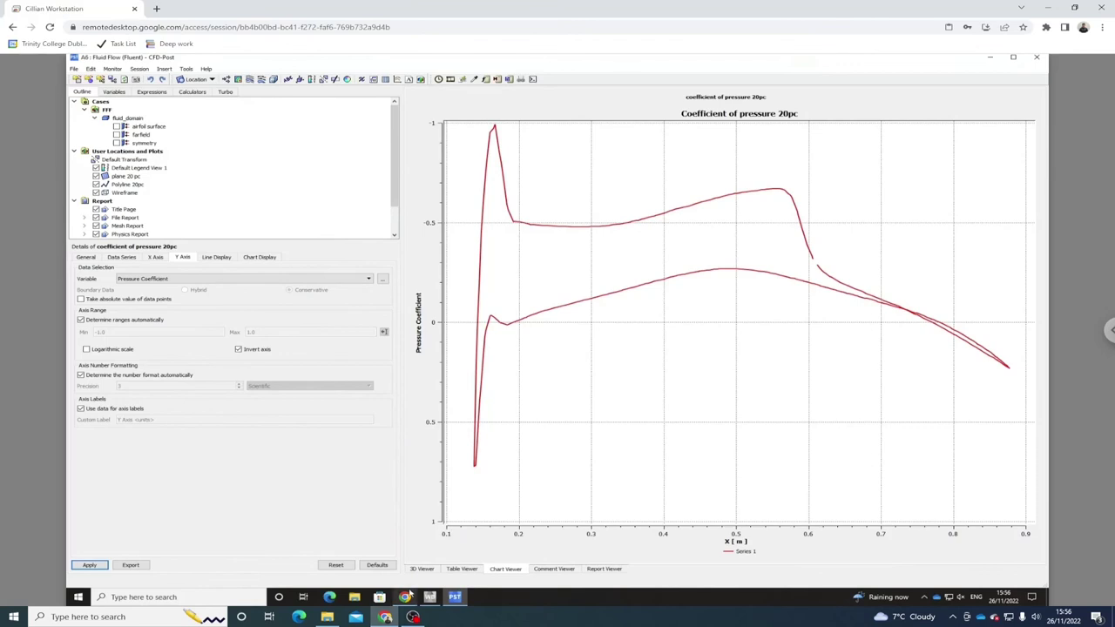
{"action": "left_click", "coordinate": [406, 596]}
{"action": "scroll", "coordinate": [340, 425], "scroll_direction": "up", "scroll_amount": 1}
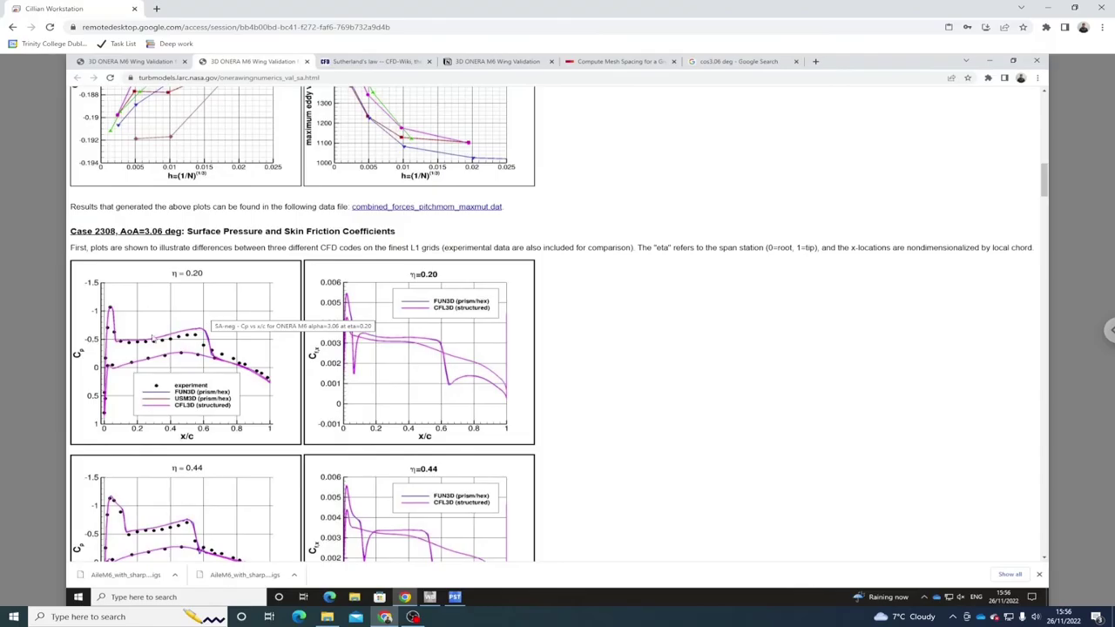
{"action": "left_click", "coordinate": [457, 597]}
{"action": "left_click", "coordinate": [459, 599]}
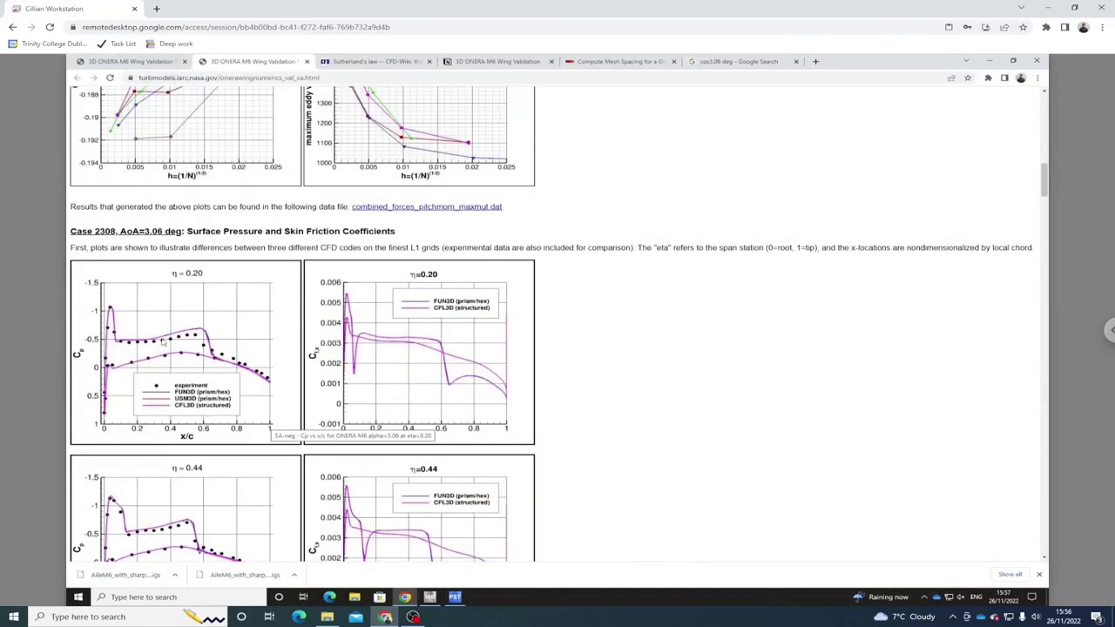
Examine NASA's Case 2308 grid convergence plots and η = 0.20 Cp plot, and return to the pressure coefficient chart in CFD-Post.
{"action": "scroll", "coordinate": [183, 353], "scroll_direction": "up", "scroll_amount": 2}
{"action": "scroll", "coordinate": [190, 359], "scroll_direction": "up", "scroll_amount": 3}
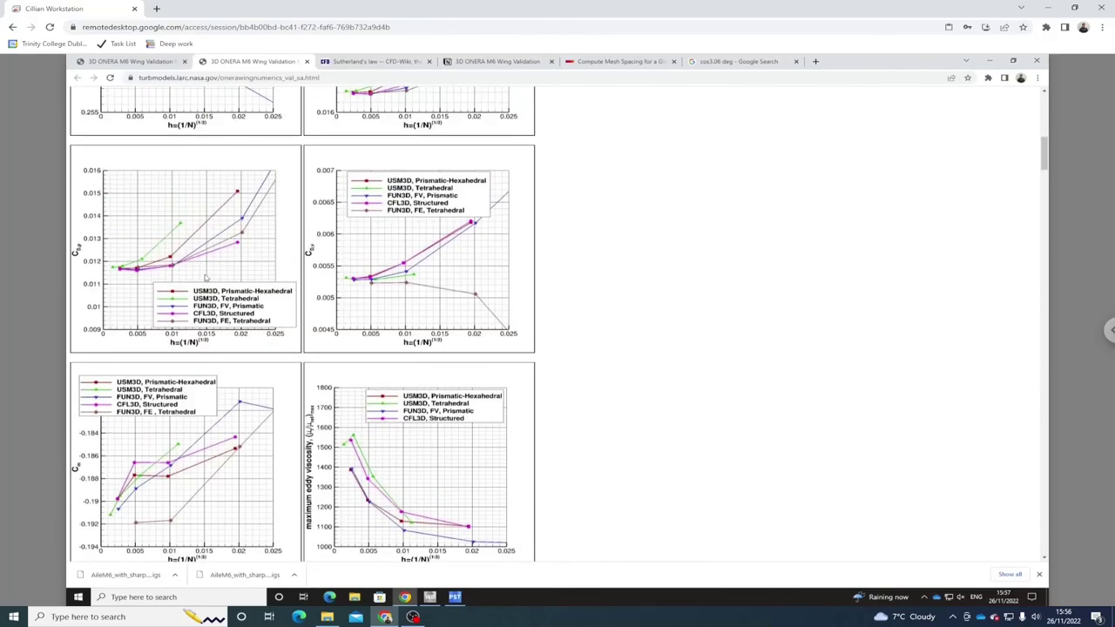
{"action": "scroll", "coordinate": [209, 278], "scroll_direction": "up", "scroll_amount": 3}
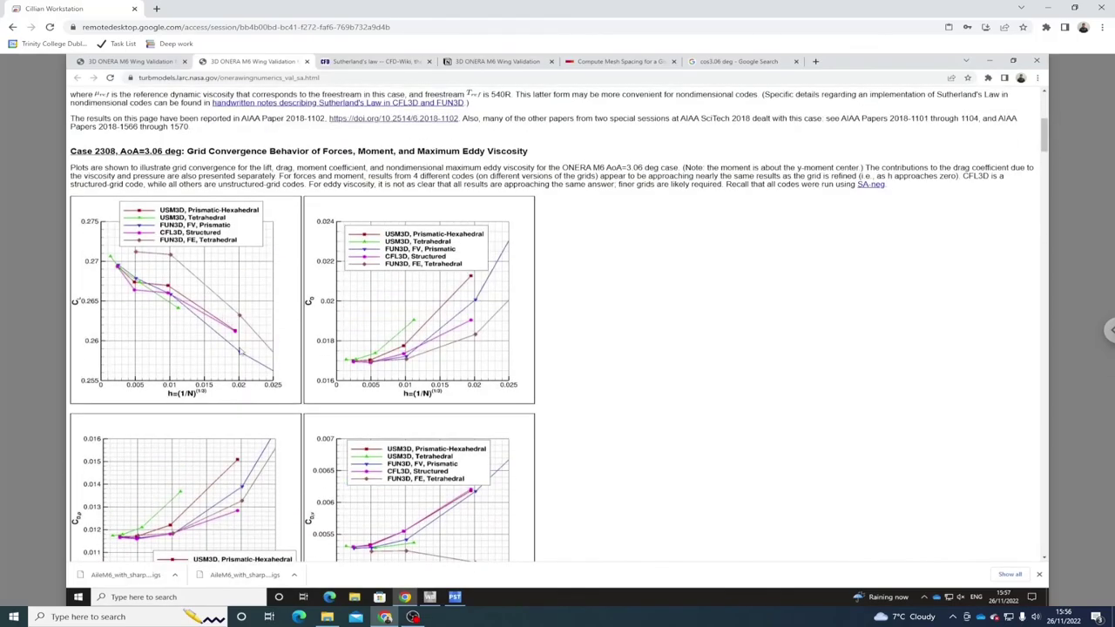
{"action": "mouse_move", "coordinate": [461, 602]}
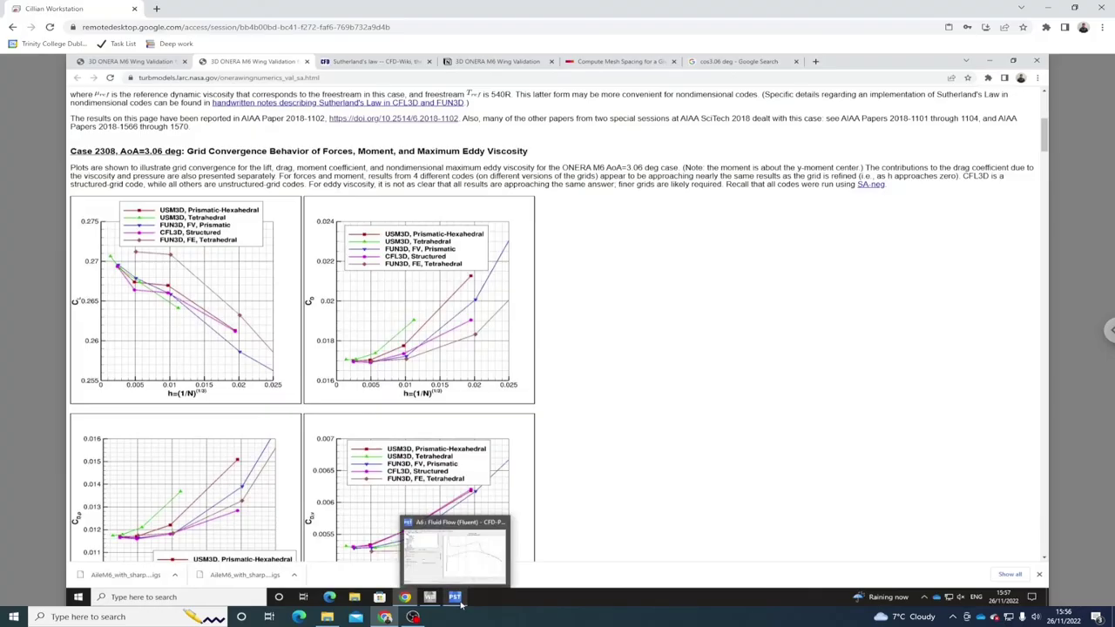
{"action": "scroll", "coordinate": [280, 263], "scroll_direction": "down", "scroll_amount": 3}
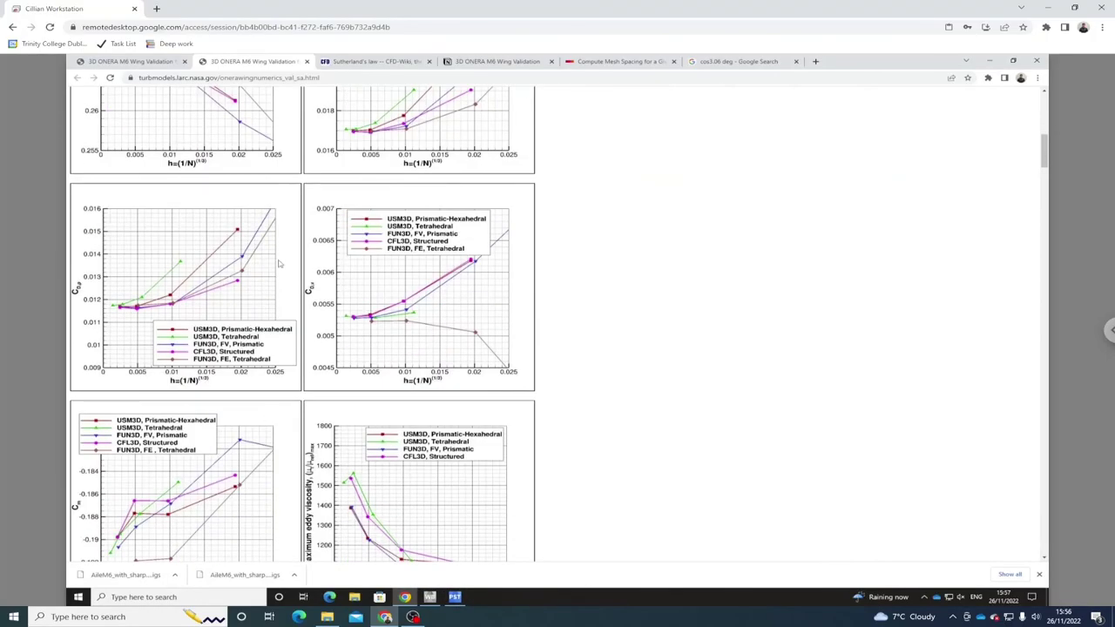
{"action": "scroll", "coordinate": [280, 263], "scroll_direction": "down", "scroll_amount": 3}
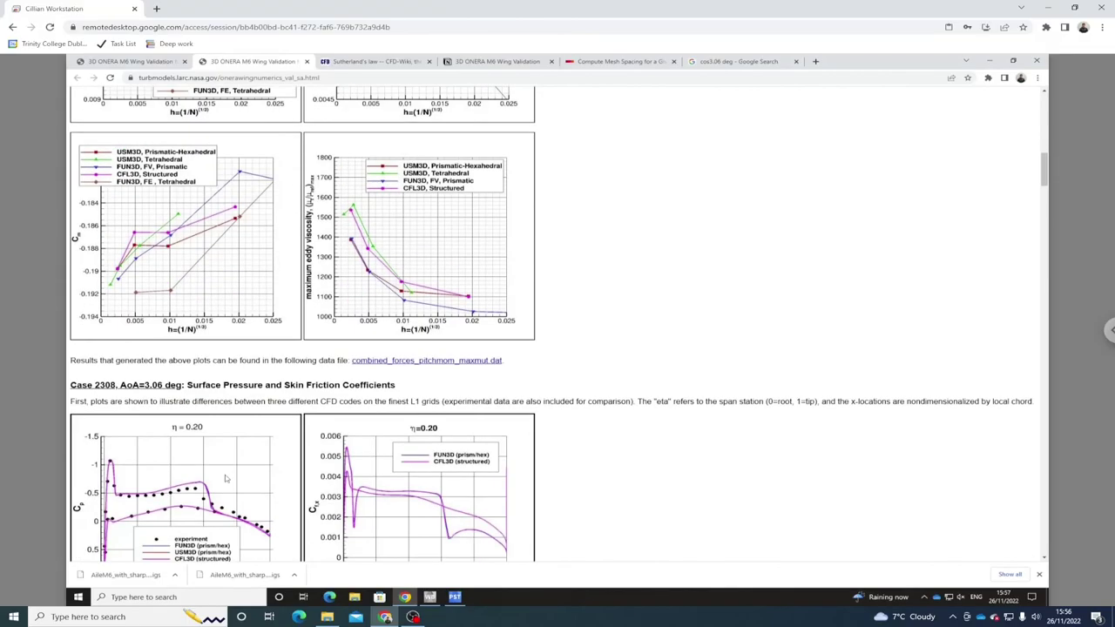
{"action": "scroll", "coordinate": [225, 478], "scroll_direction": "down", "scroll_amount": 1}
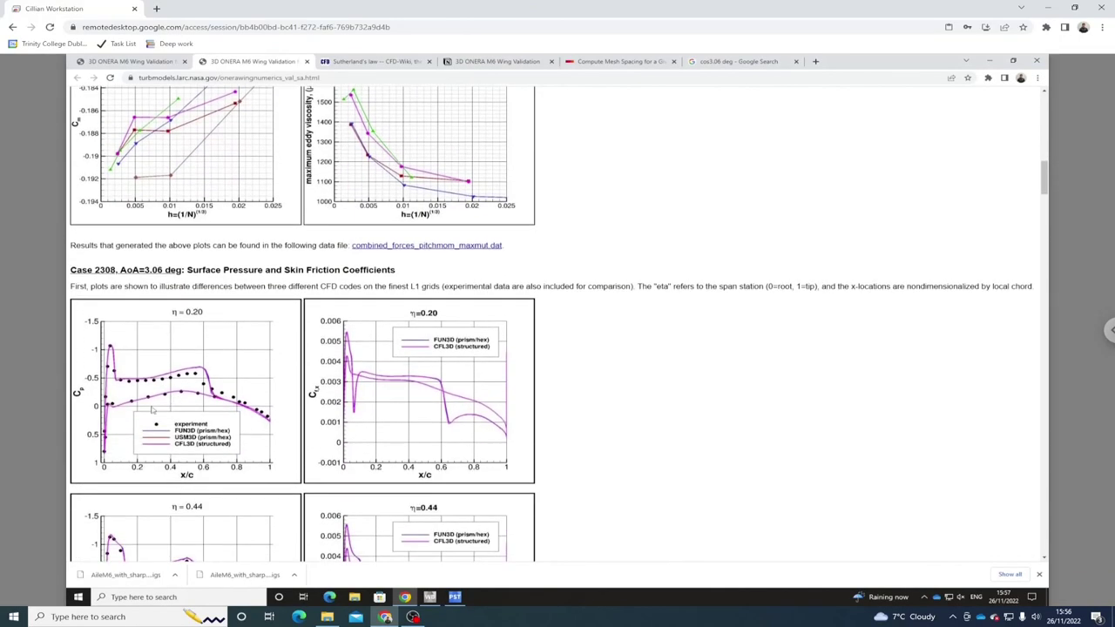
{"action": "left_click", "coordinate": [457, 601]}
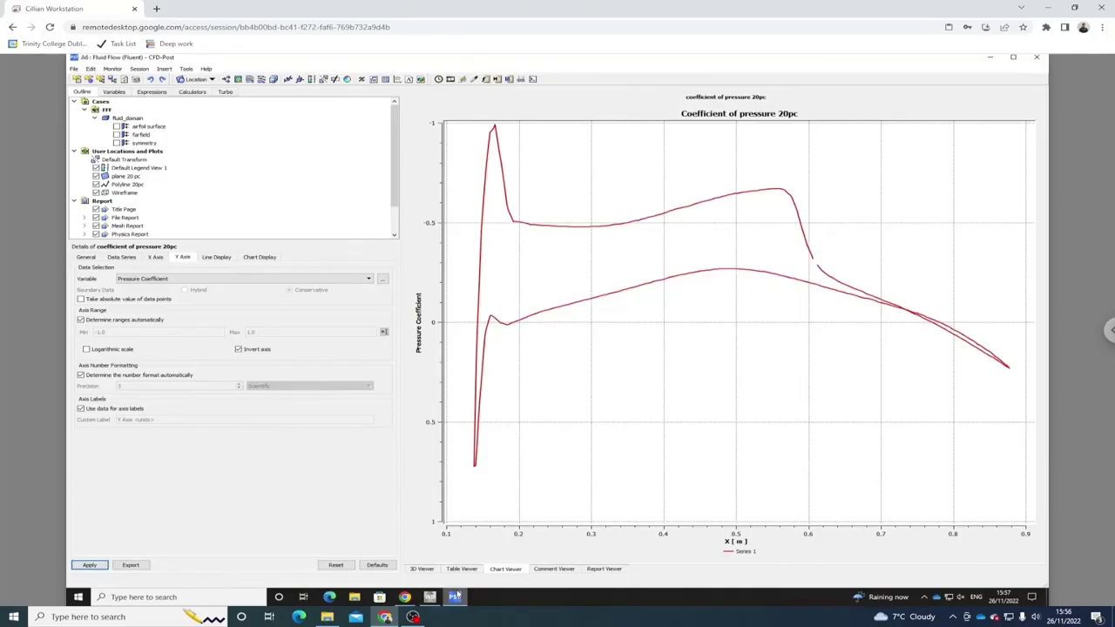
{"action": "mouse_move", "coordinate": [434, 598]}
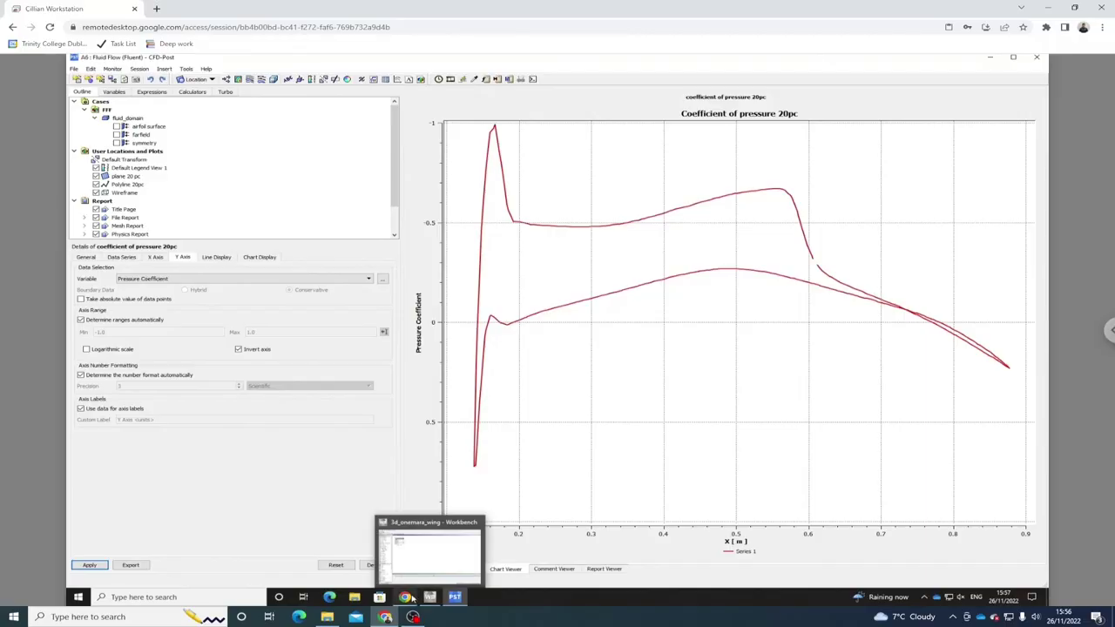
Review the η = 0.20 Cp plot, Case 2308 grid convergence plots and SA-neg model notes on NASA's page in Chrome, and return to CFD-Post.
{"action": "left_click", "coordinate": [338, 490]}
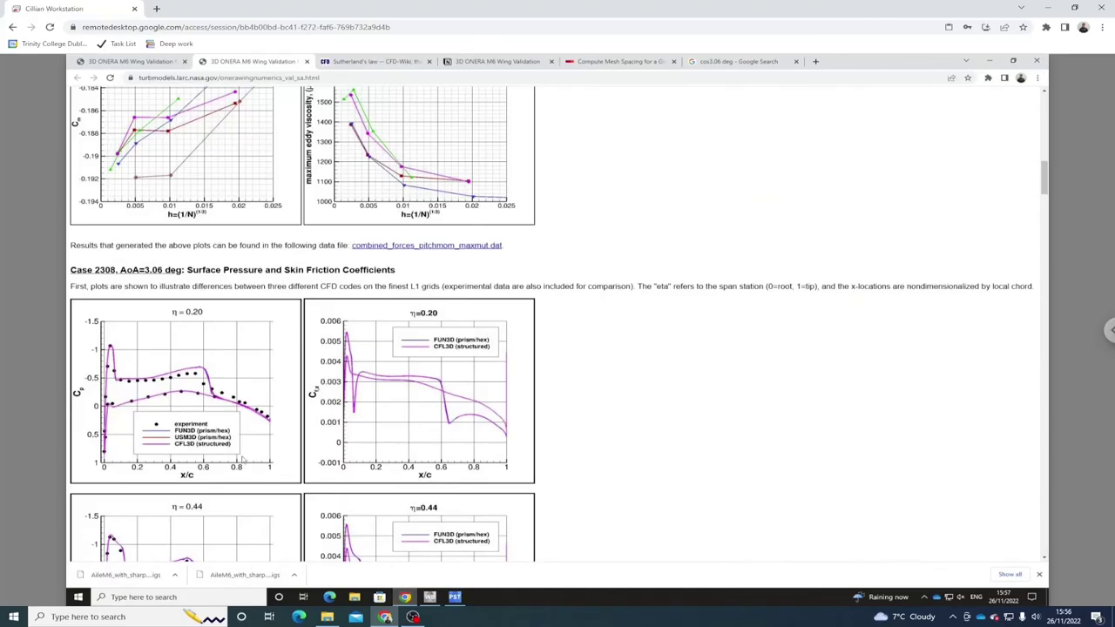
{"action": "scroll", "coordinate": [242, 460], "scroll_direction": "up", "scroll_amount": 5}
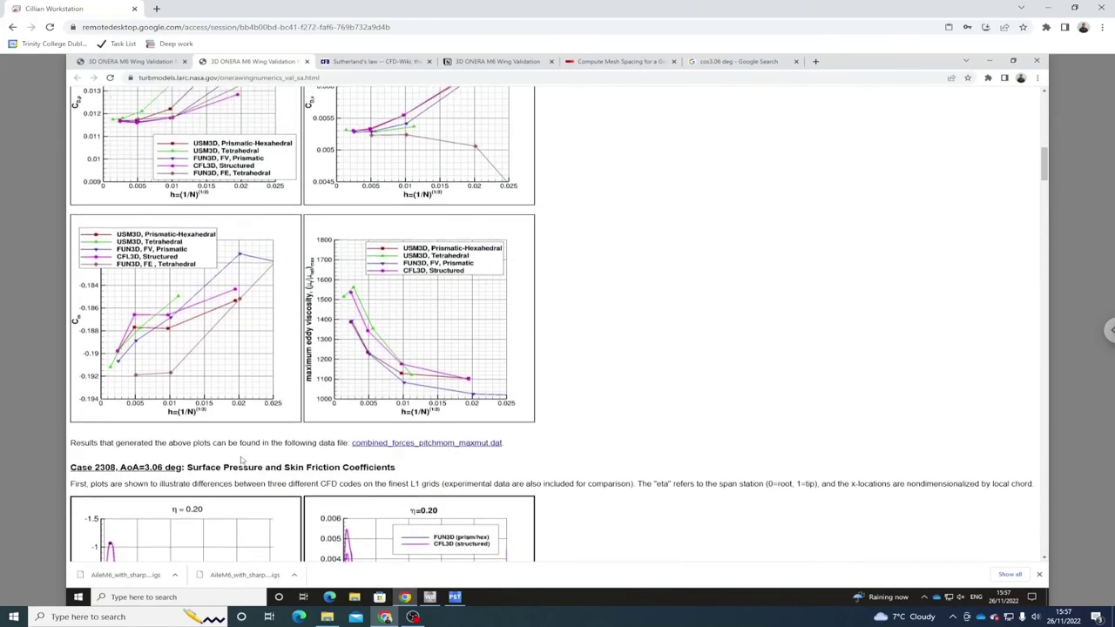
{"action": "scroll", "coordinate": [242, 460], "scroll_direction": "up", "scroll_amount": 2}
{"action": "scroll", "coordinate": [242, 460], "scroll_direction": "up", "scroll_amount": 3}
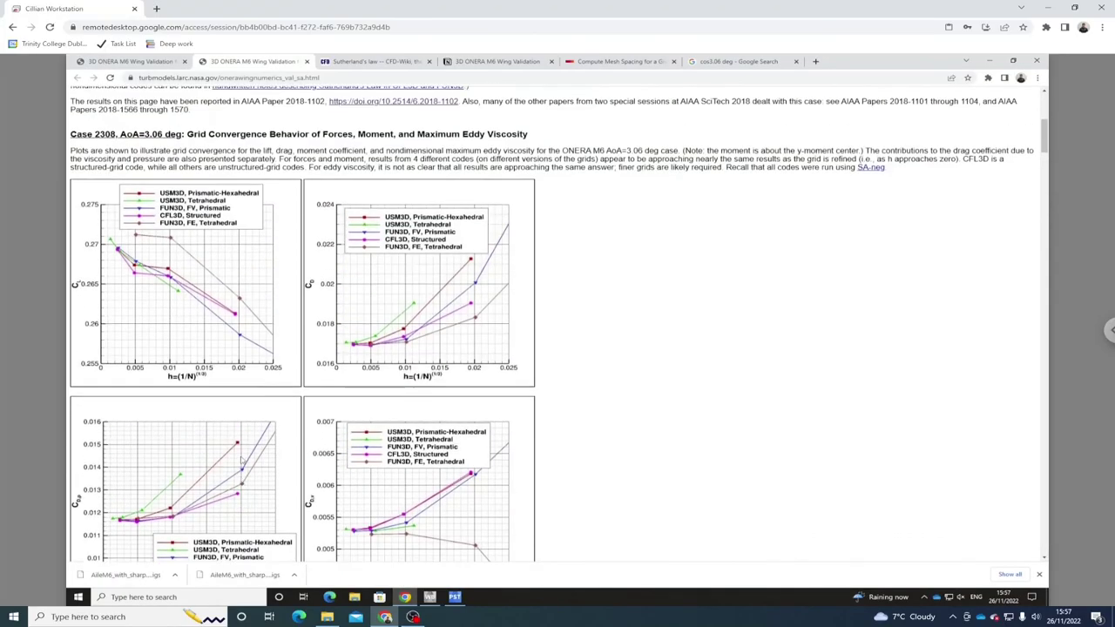
{"action": "scroll", "coordinate": [236, 414], "scroll_direction": "up", "scroll_amount": 2}
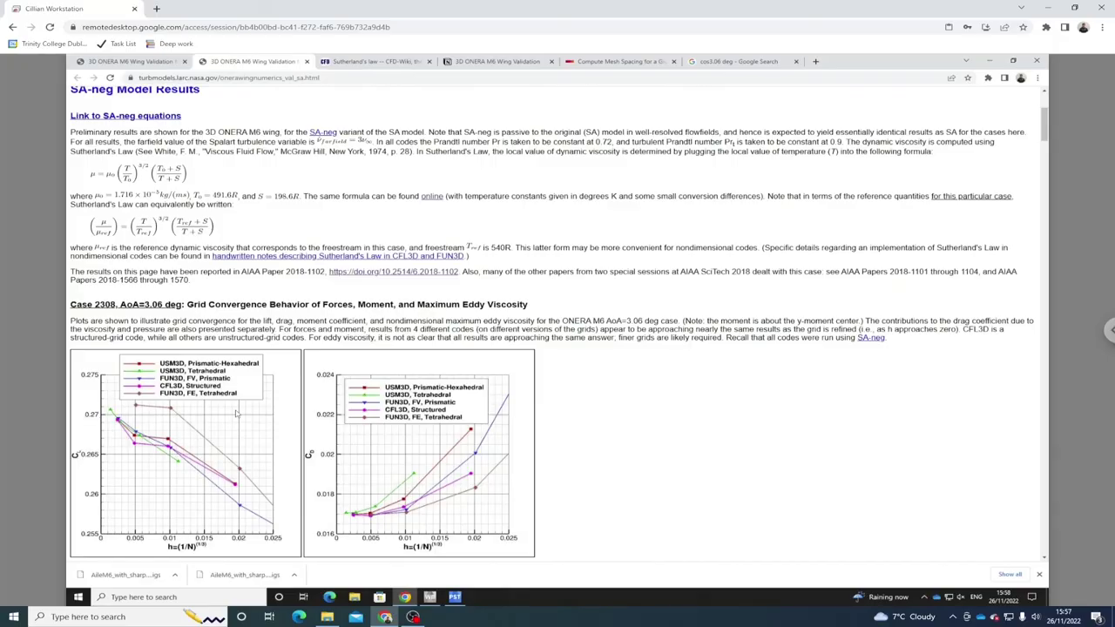
{"action": "left_click", "coordinate": [456, 599]}
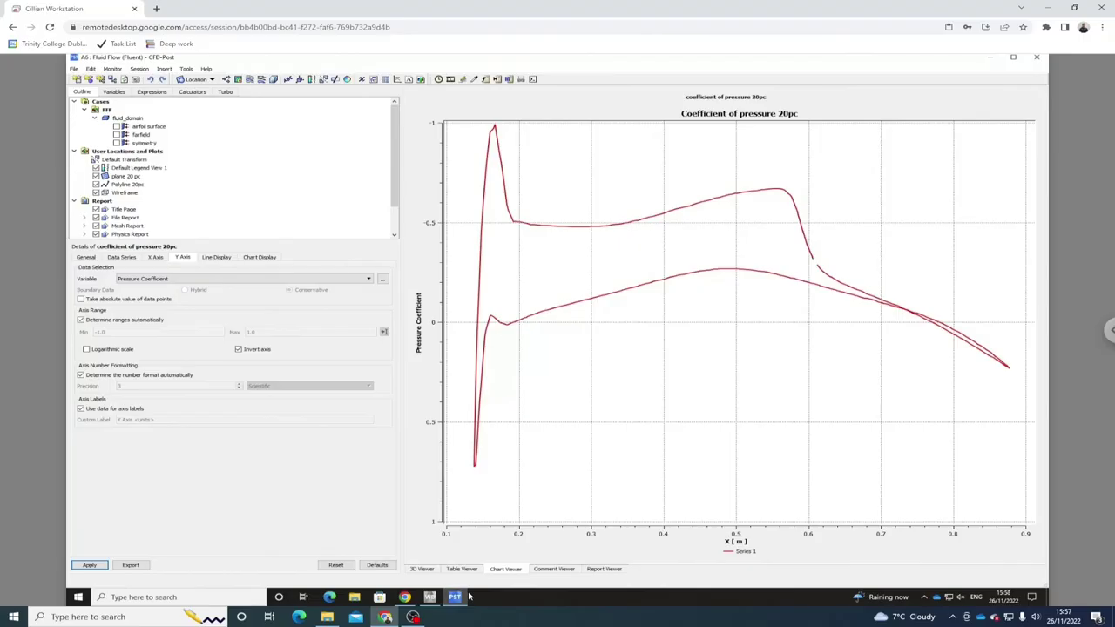
{"action": "mouse_move", "coordinate": [440, 598]}
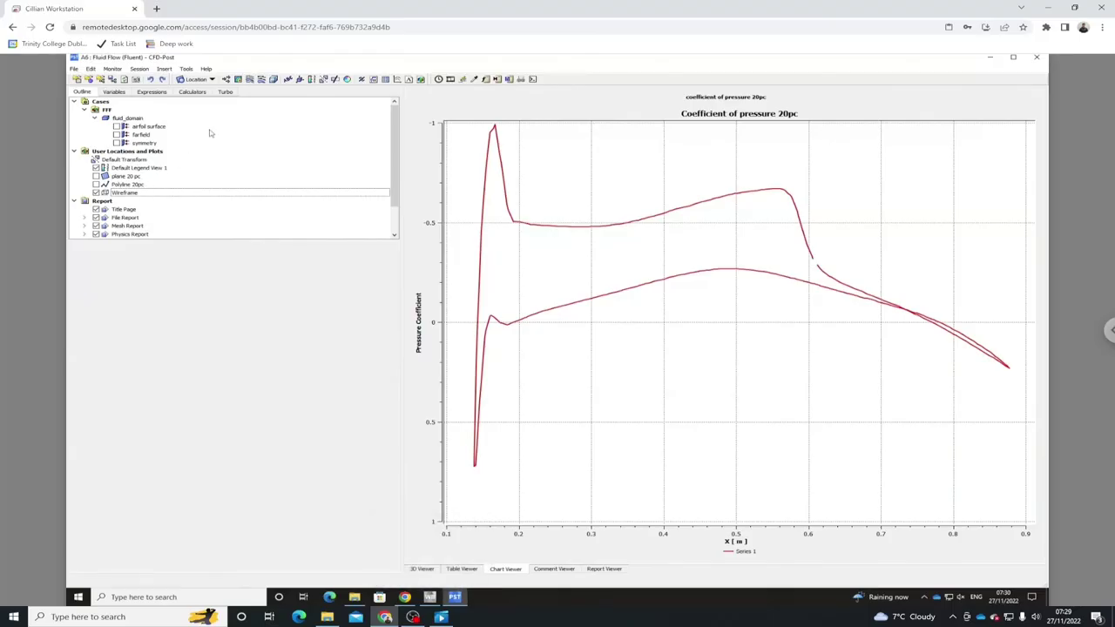
Insert a contour named "mach number contour" and set its variable to Mach Number.
{"action": "left_click", "coordinate": [238, 79]}
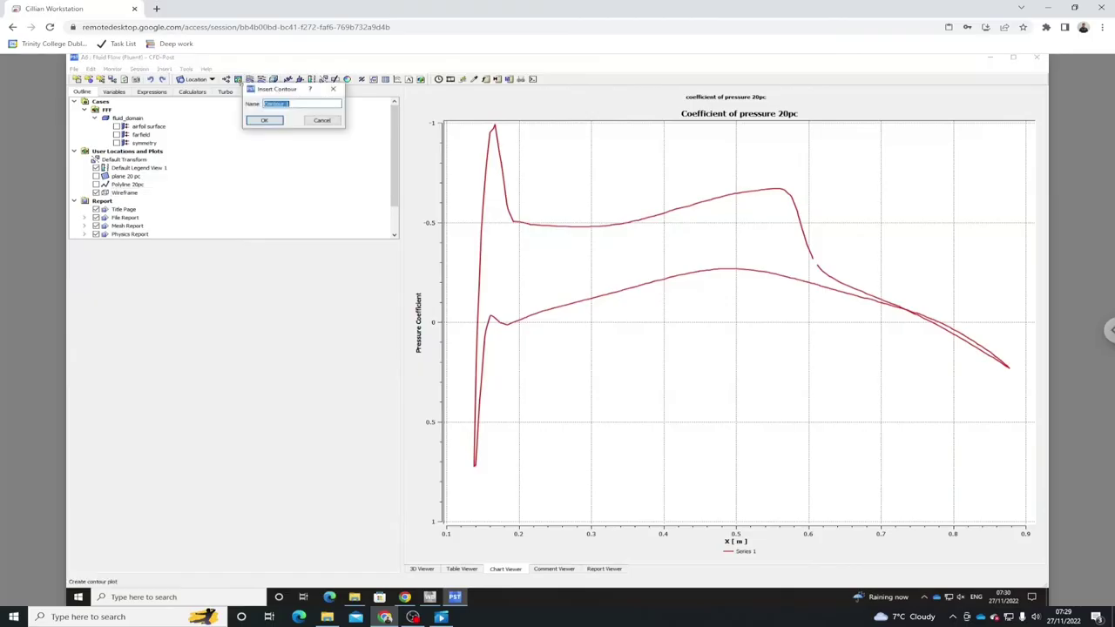
{"action": "type", "text": "mach number c"}
{"action": "key", "text": "Return"}
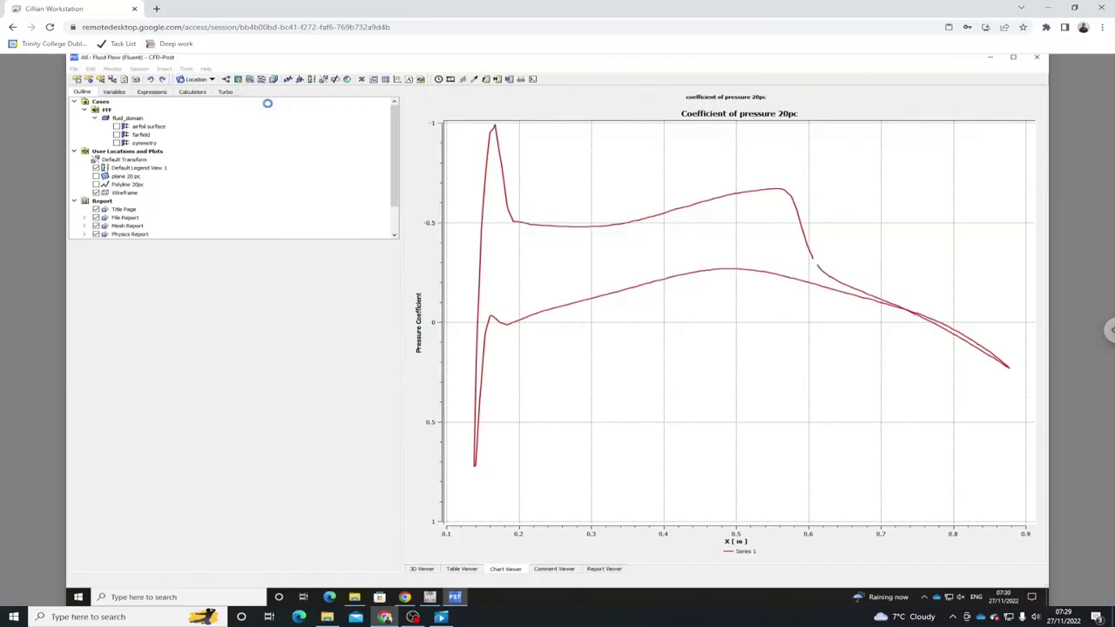
{"action": "left_click", "coordinate": [136, 299]}
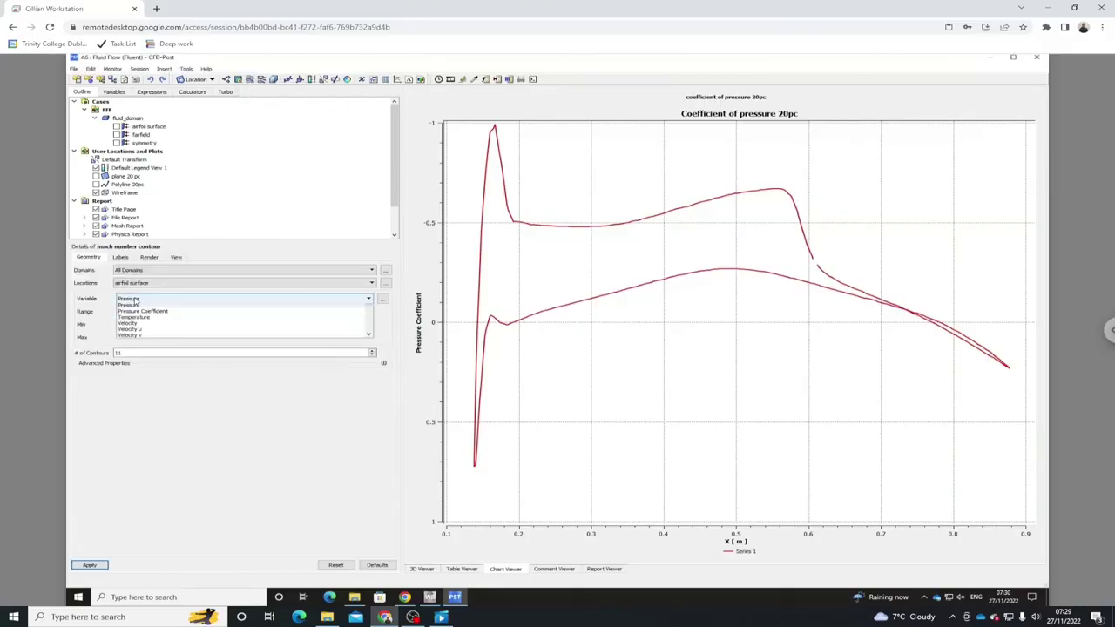
{"action": "left_click", "coordinate": [139, 324]}
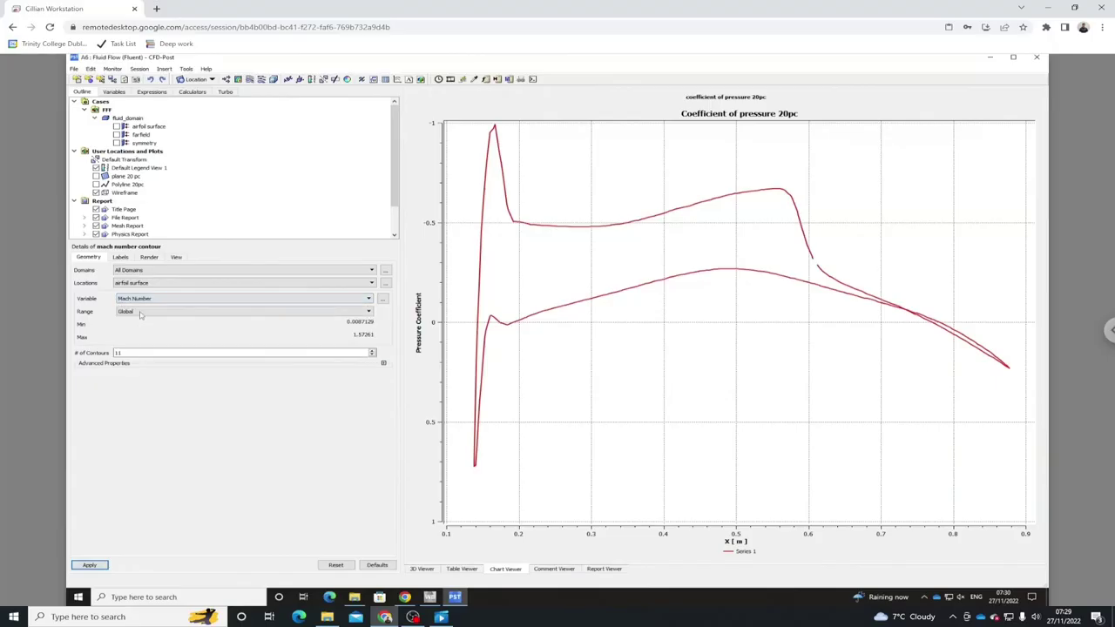
Place the Mach number contour on the symmetry location with 101 contours, apply it and show it in the 3D view.
{"action": "left_click", "coordinate": [141, 283]}
{"action": "left_click", "coordinate": [131, 303]}
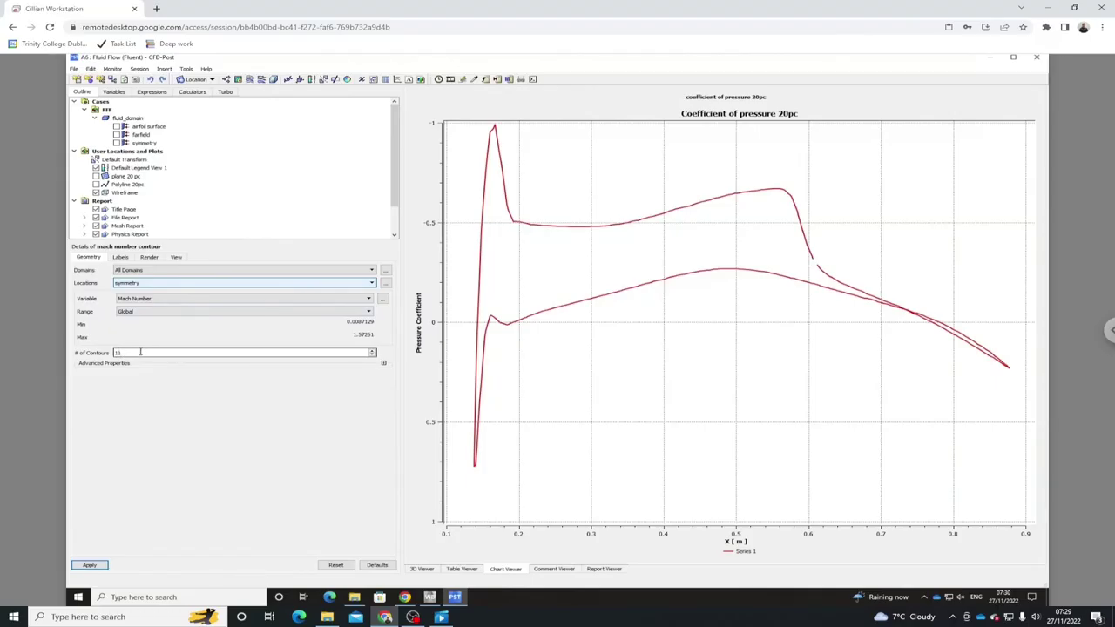
{"action": "left_click", "coordinate": [89, 565]}
{"action": "left_click", "coordinate": [432, 572]}
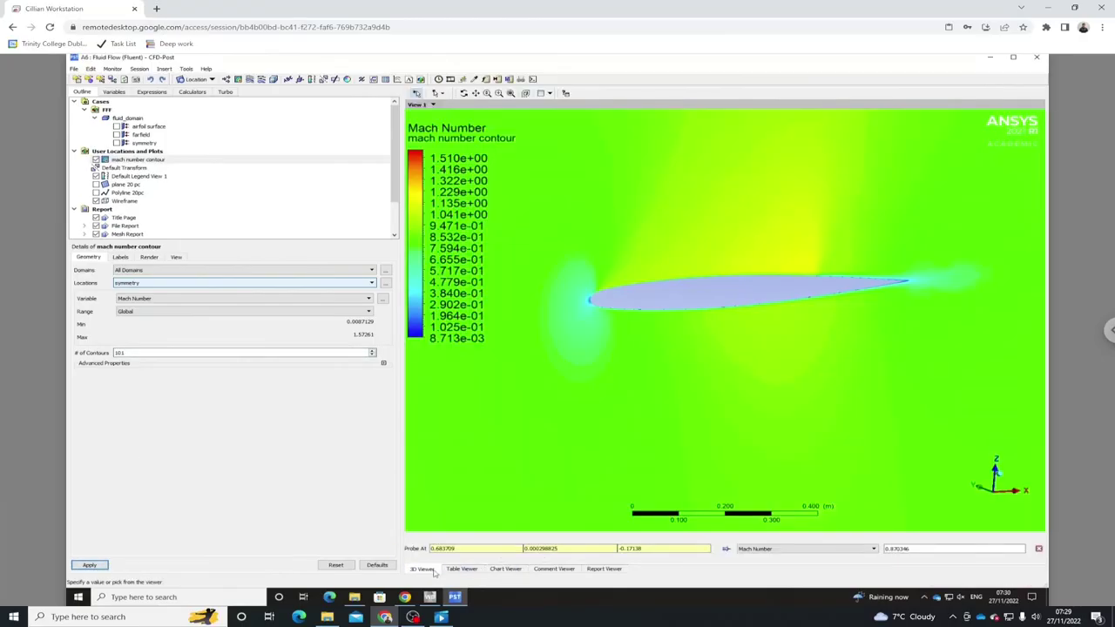
{"action": "middle_click_drag", "start_coordinate": [671, 292], "coordinate": [681, 288]}
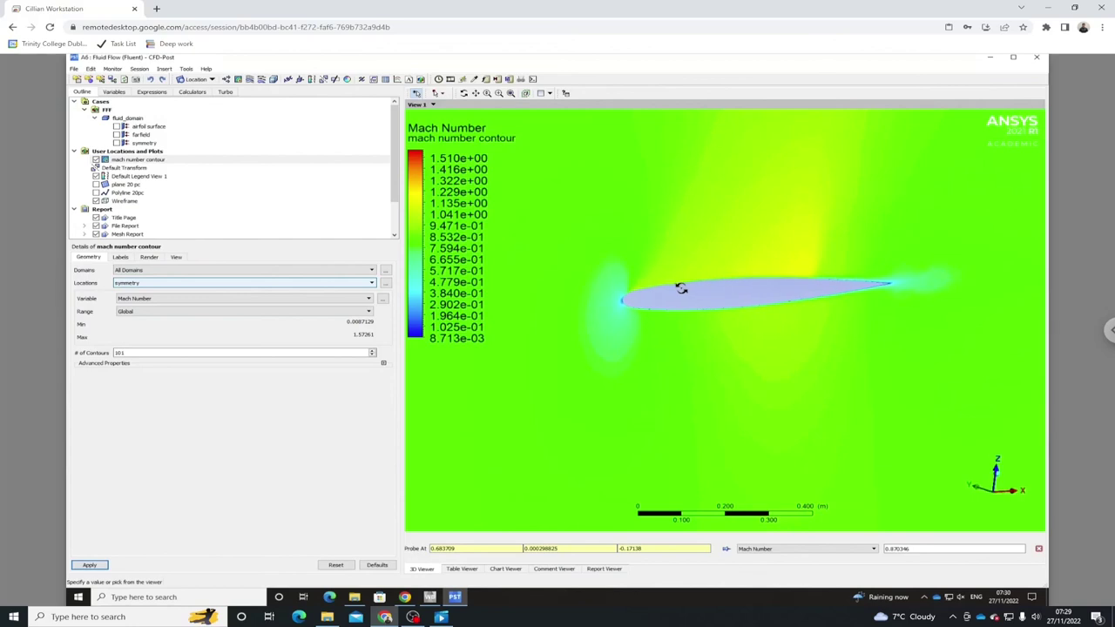
Render the Mach number contour with contour lines in constant coloring and apply the change.
{"action": "left_click", "coordinate": [149, 258]}
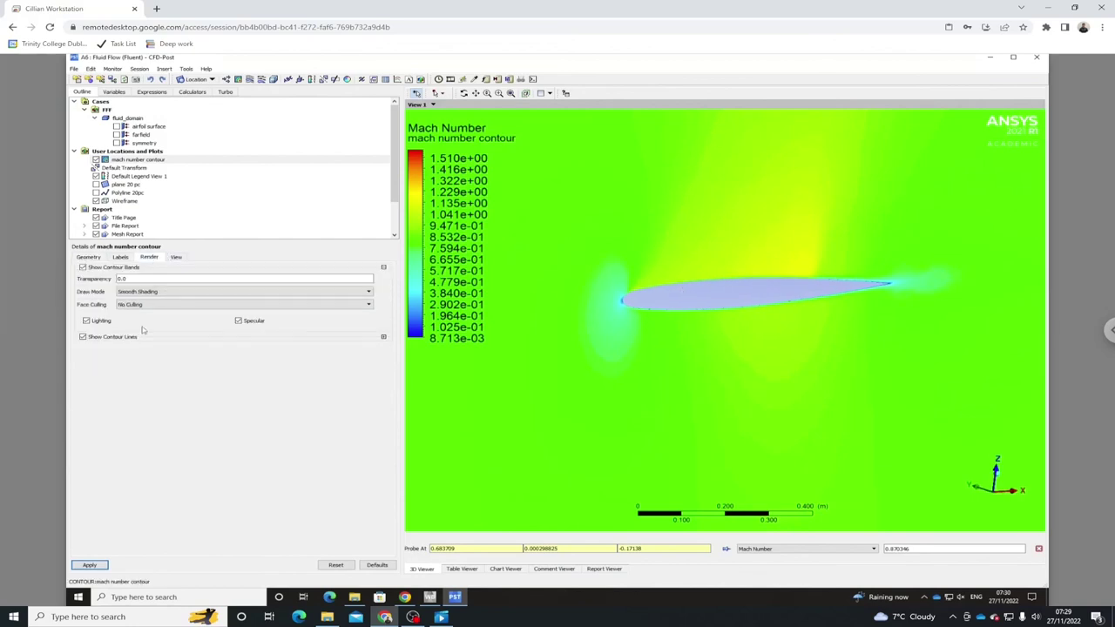
{"action": "left_click", "coordinate": [95, 338]}
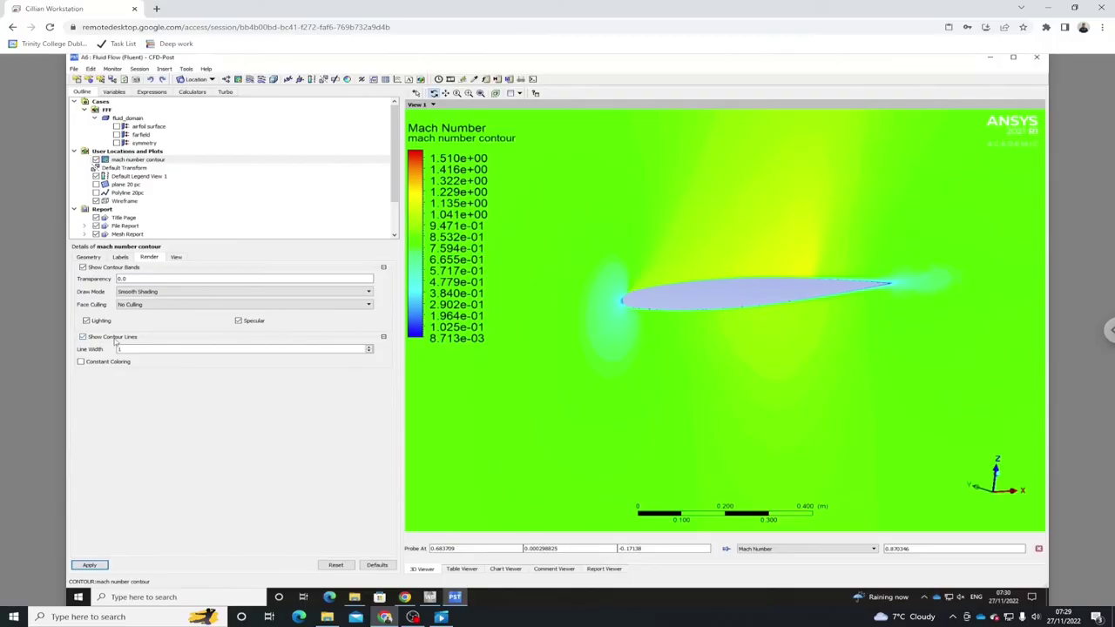
{"action": "left_click", "coordinate": [105, 365]}
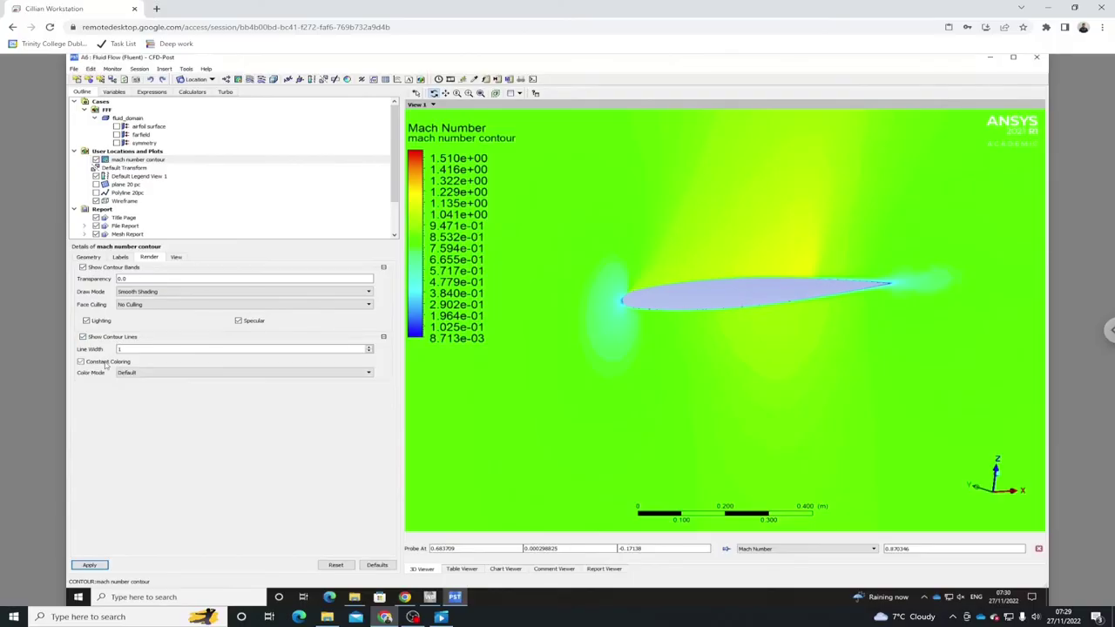
{"action": "left_click", "coordinate": [103, 566]}
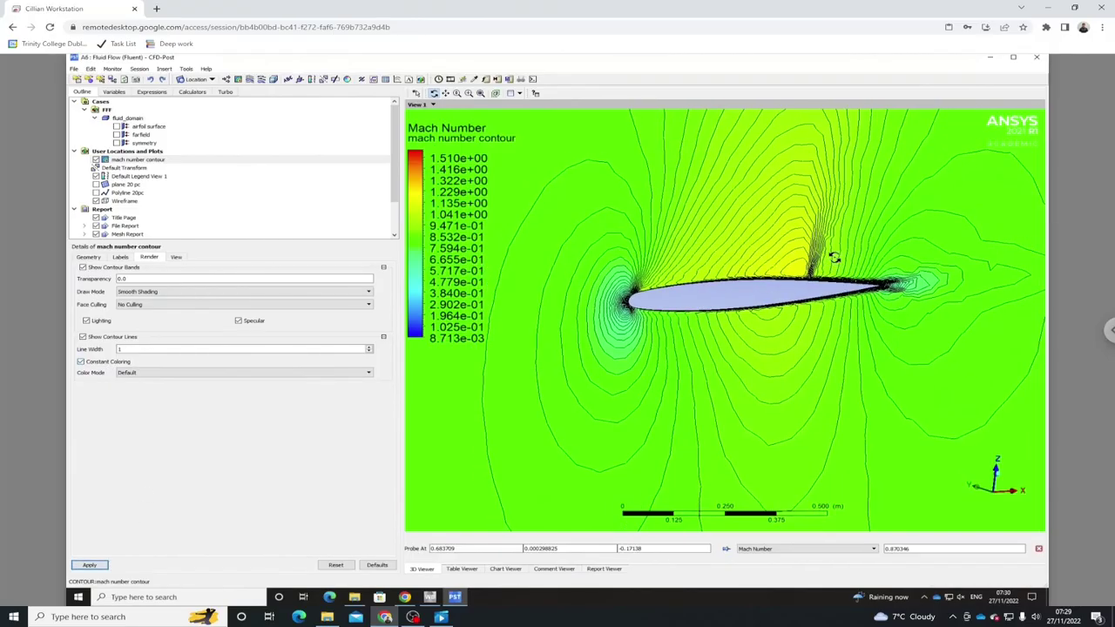
Examine the Mach number contour lines above the rear upper surface of the airfoil and around its trailing edge.
{"action": "middle_click_drag", "start_coordinate": [834, 257], "coordinate": [716, 337]}
{"action": "left_click_drag", "start_coordinate": [711, 316], "coordinate": [766, 347]}
{"action": "scroll", "coordinate": [741, 277], "scroll_direction": "down", "scroll_amount": 8}
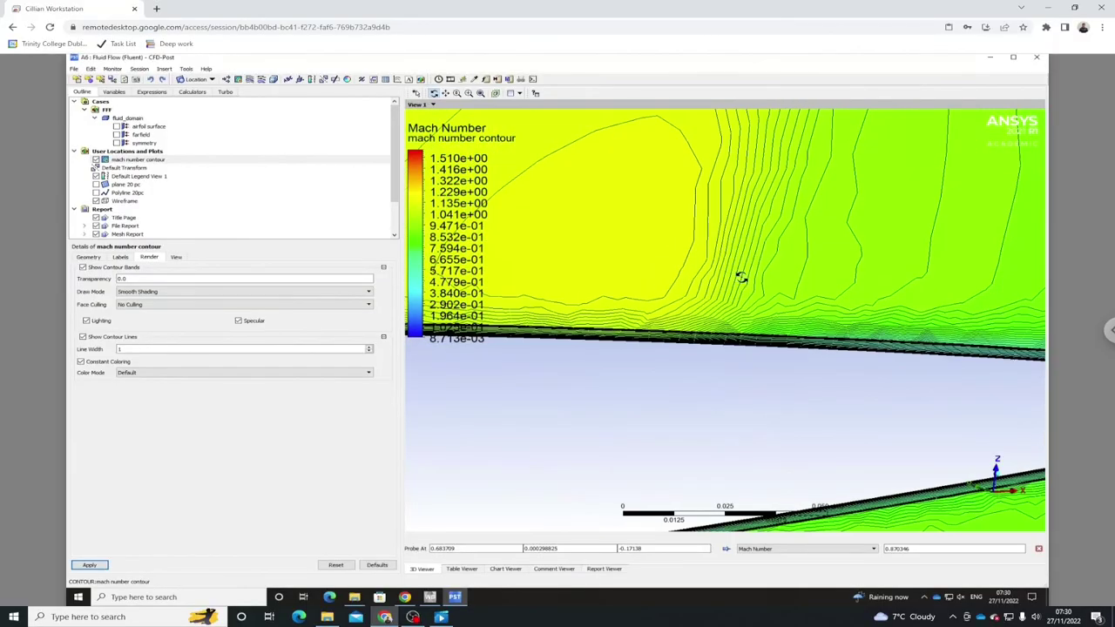
{"action": "scroll", "coordinate": [738, 277], "scroll_direction": "down", "scroll_amount": 3}
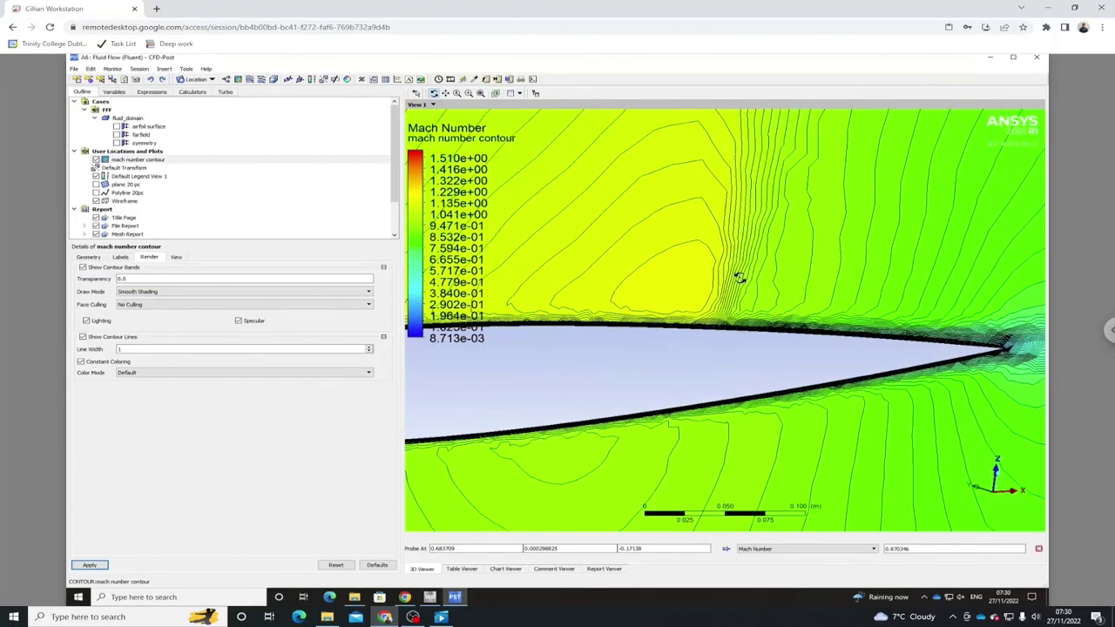
{"action": "scroll", "coordinate": [739, 278], "scroll_direction": "down", "scroll_amount": 4}
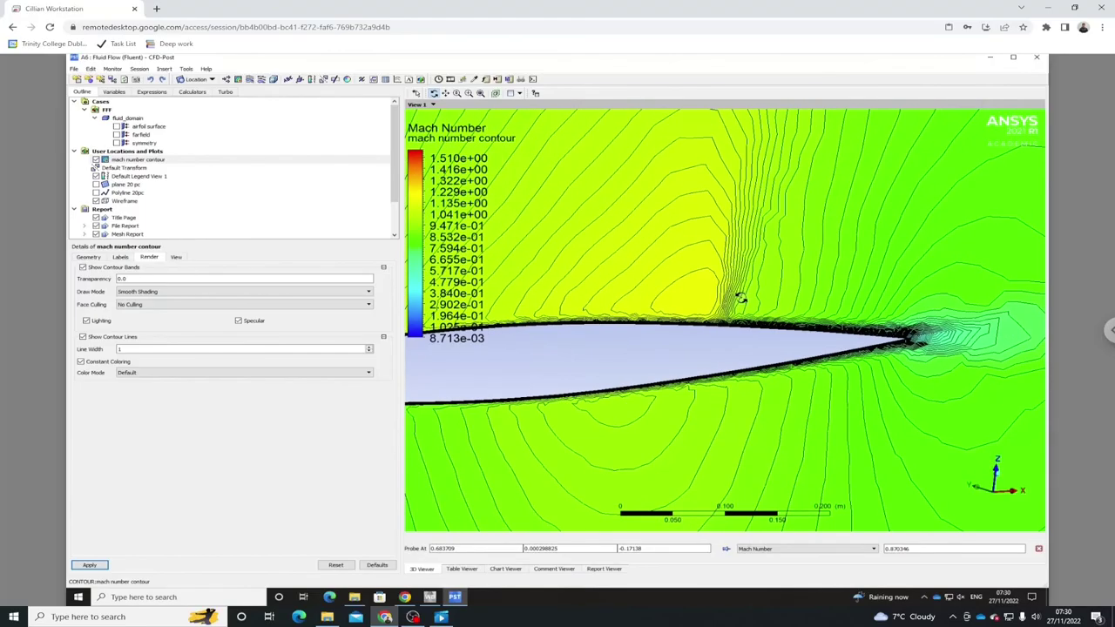
{"action": "middle_click_drag", "start_coordinate": [740, 300], "coordinate": [829, 305]}
{"action": "left_click_drag", "start_coordinate": [829, 305], "coordinate": [777, 279]}
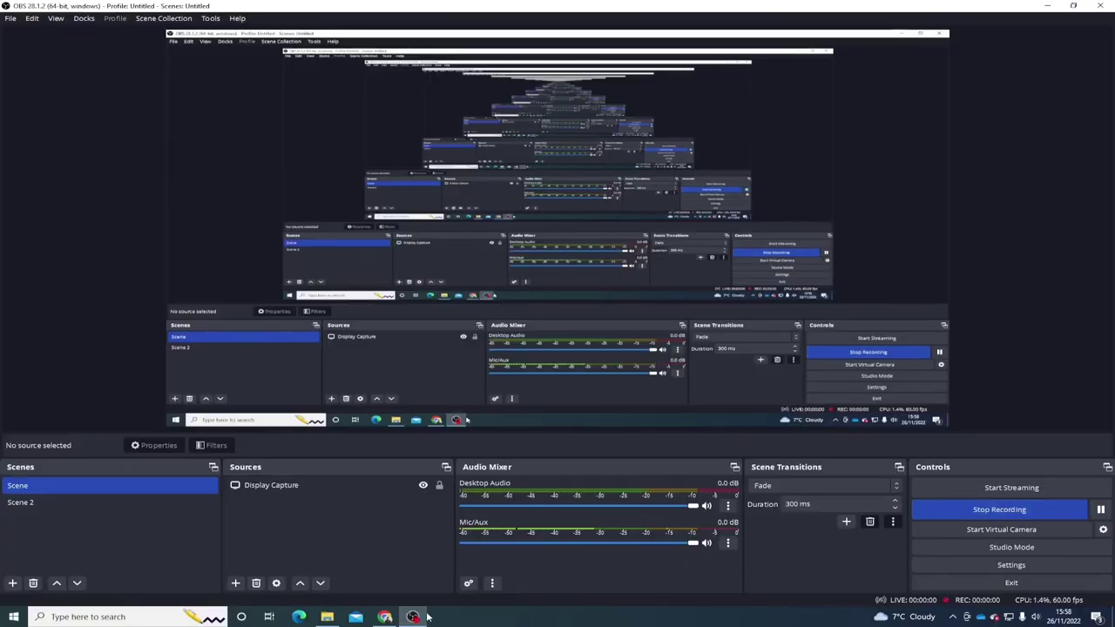
Switch to the 3d_onemara_wing project in Workbench and select the Solution cell of the Fluid Flow (Fluent) system.
{"action": "left_click", "coordinate": [384, 616]}
{"action": "mouse_move", "coordinate": [431, 601]}
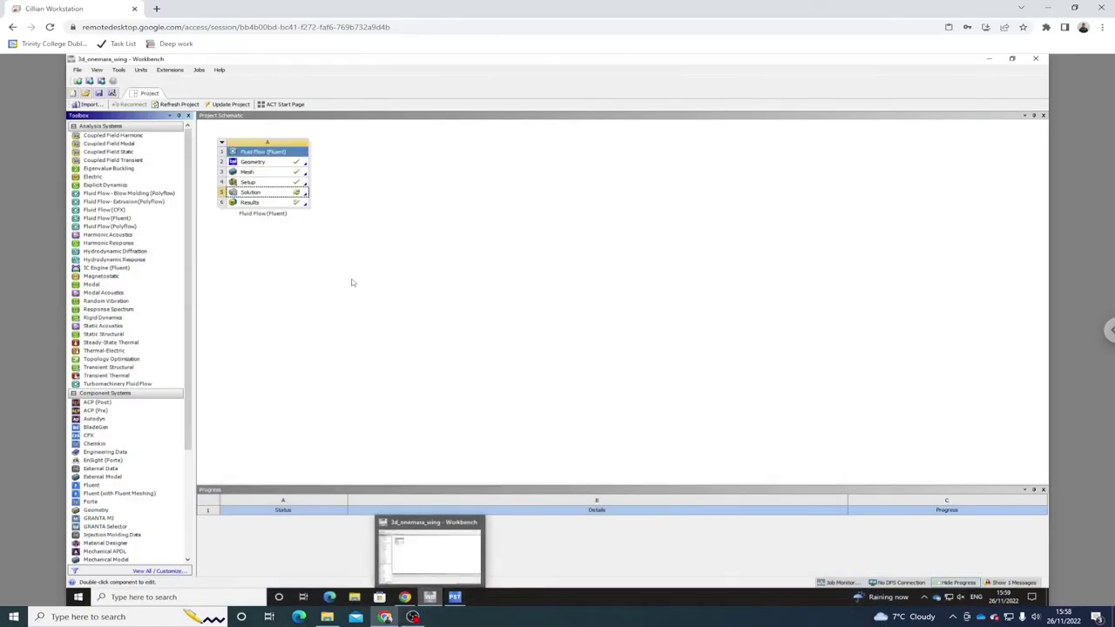
{"action": "left_click", "coordinate": [352, 281]}
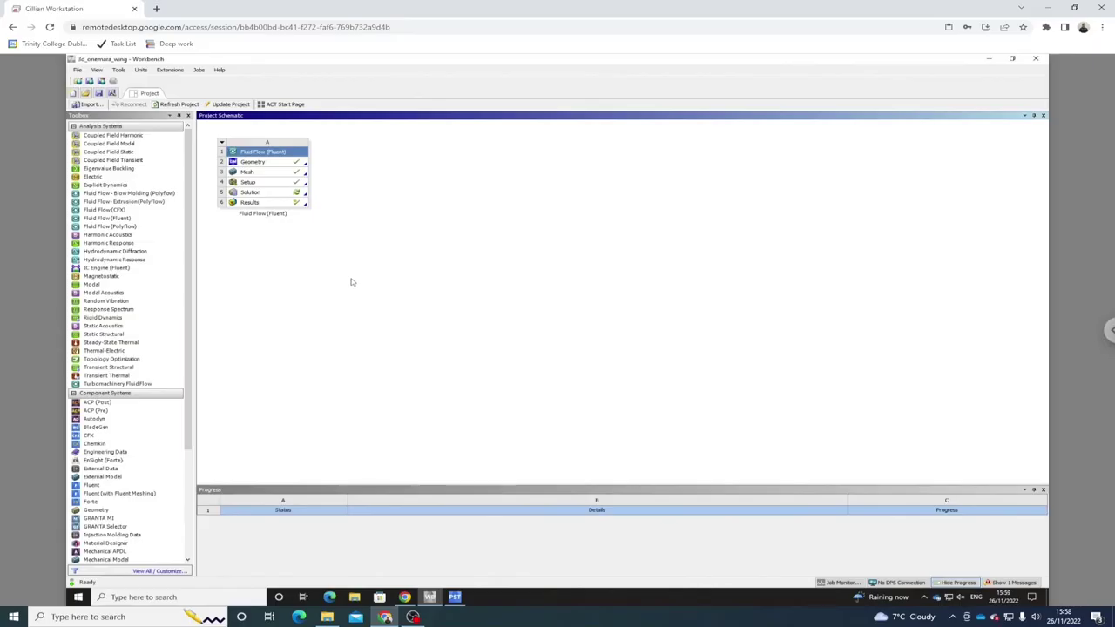
{"action": "left_click", "coordinate": [259, 193]}
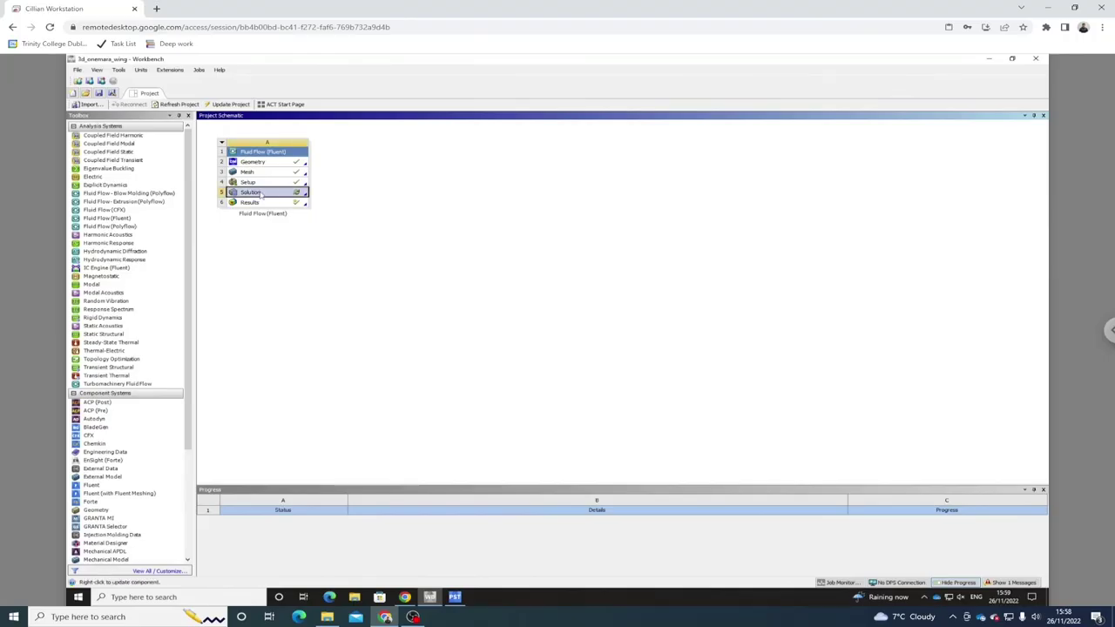